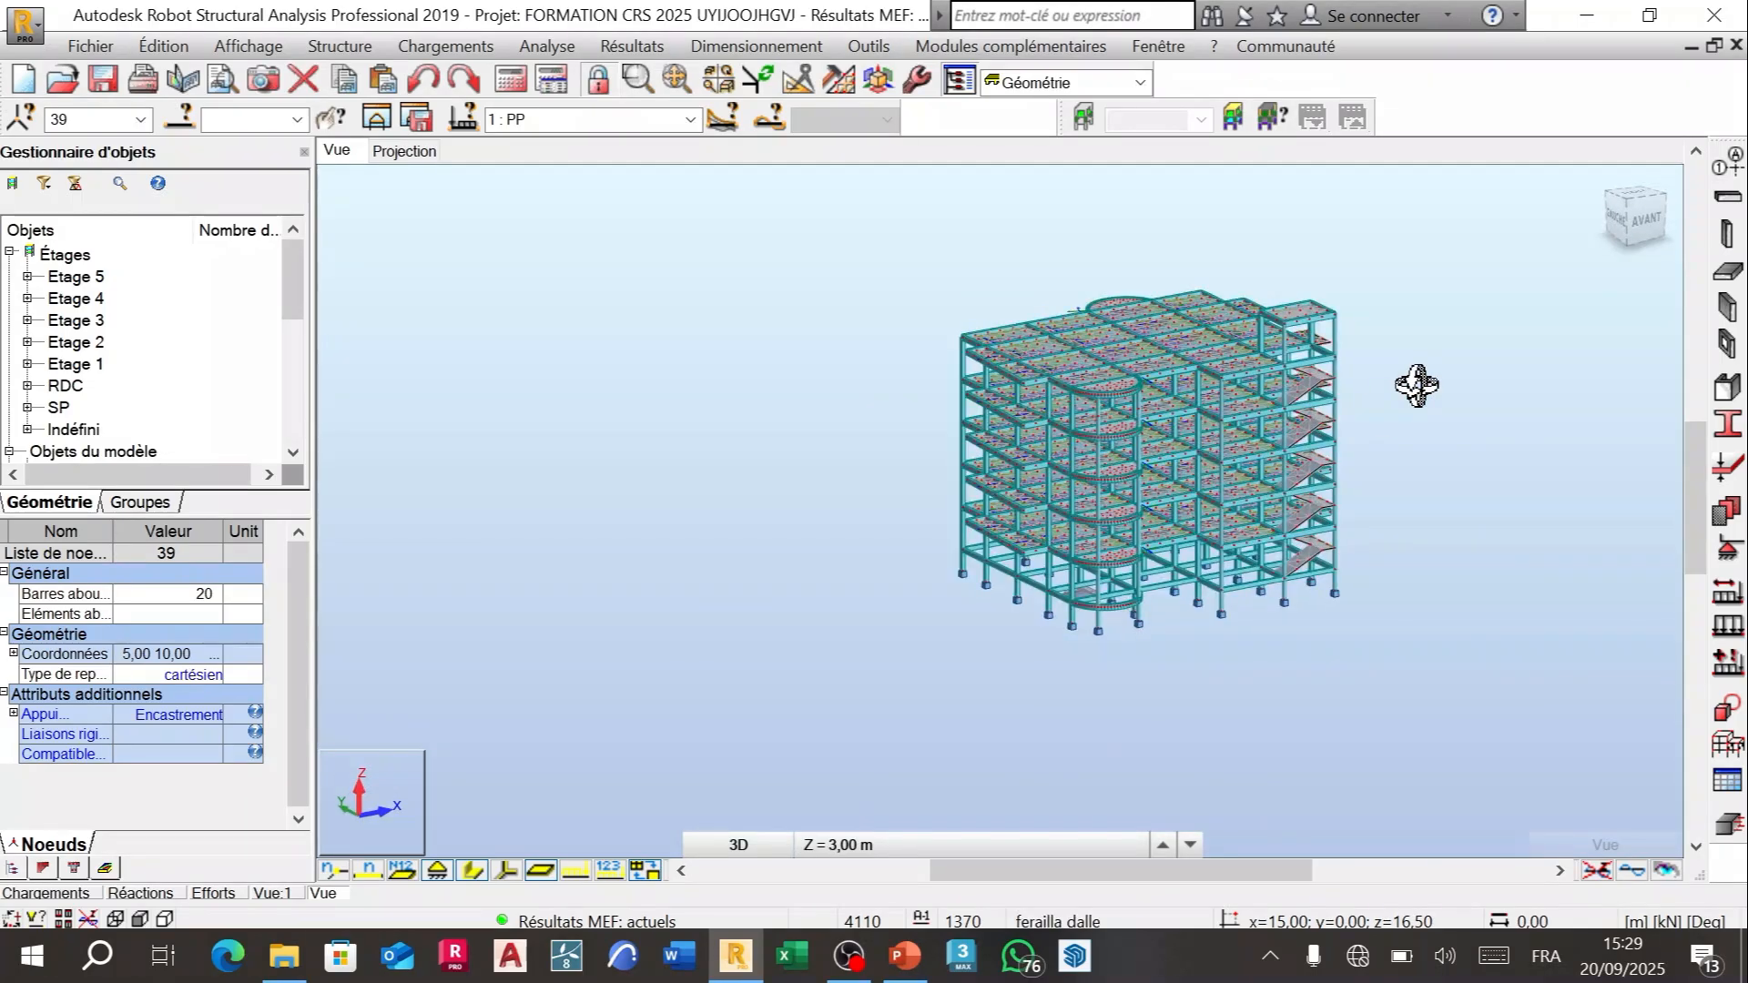
Step: Display the bending moment My diagrams on the bars of the building model
{"action": "scroll", "coordinate": [1412, 386], "scroll_direction": "up", "scroll_amount": 3}
{"action": "left_click_drag", "start_coordinate": [1116, 361], "coordinate": [1156, 381]}
{"action": "scroll", "coordinate": [1171, 343], "scroll_direction": "down", "scroll_amount": 3}
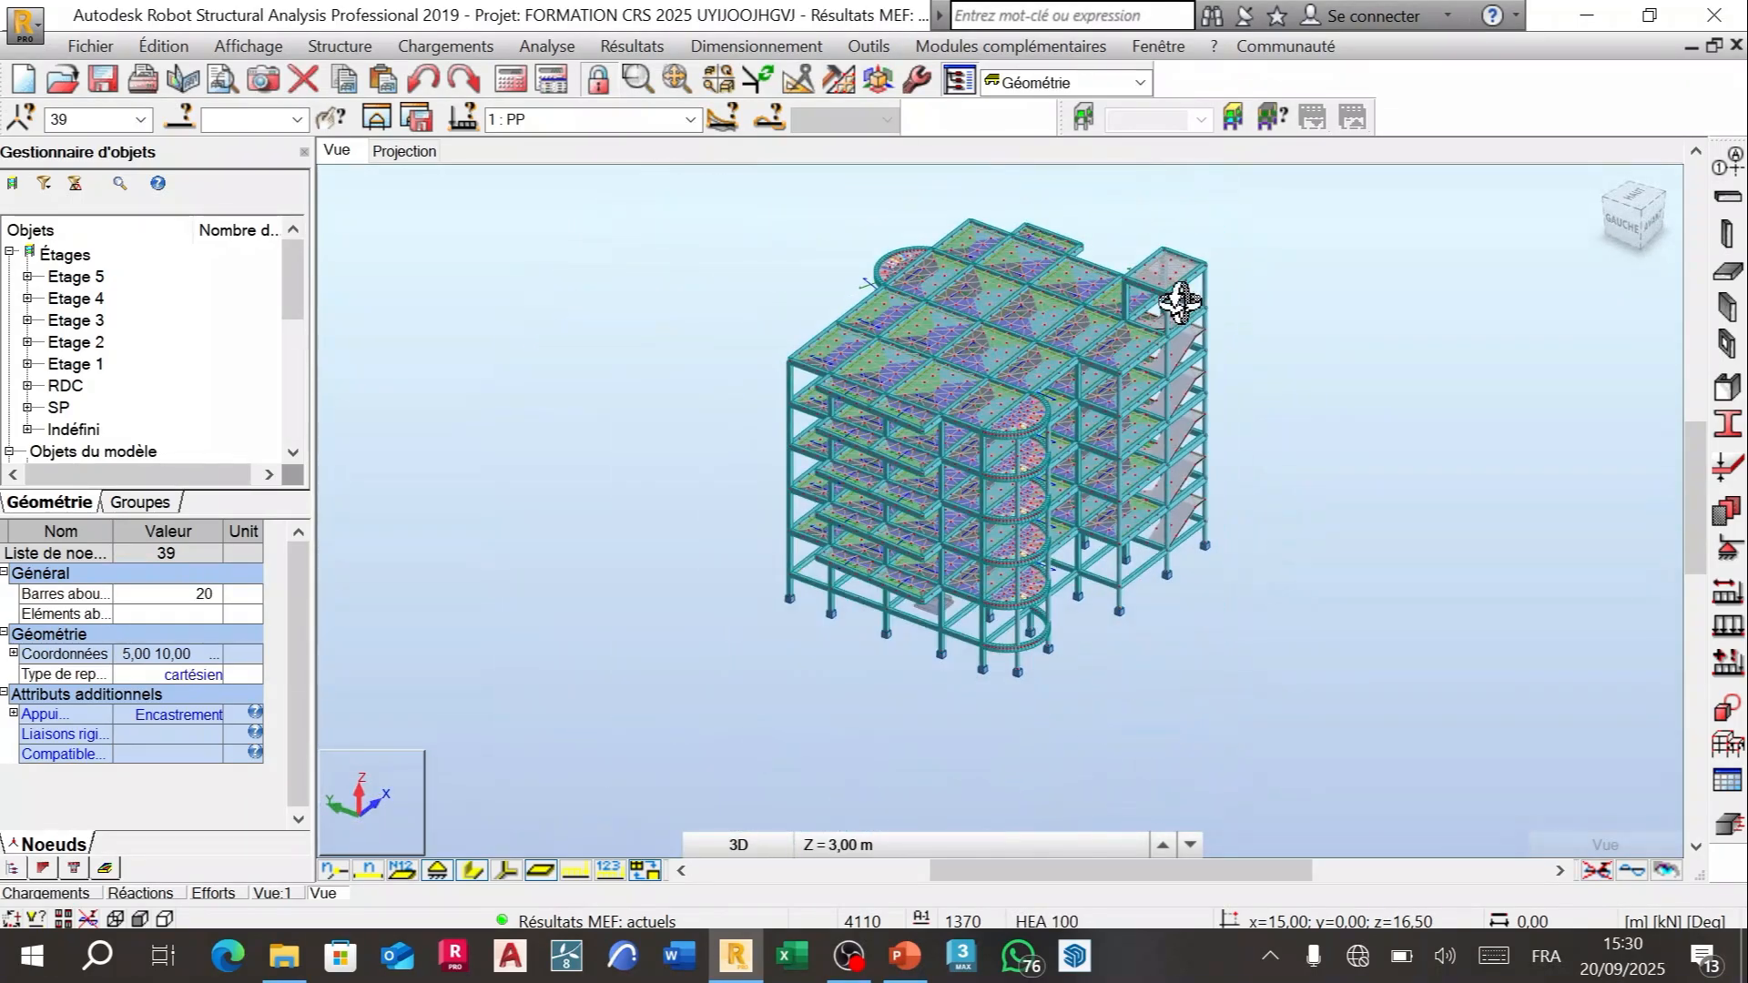
{"action": "left_click_drag", "start_coordinate": [1197, 246], "coordinate": [1206, 320]}
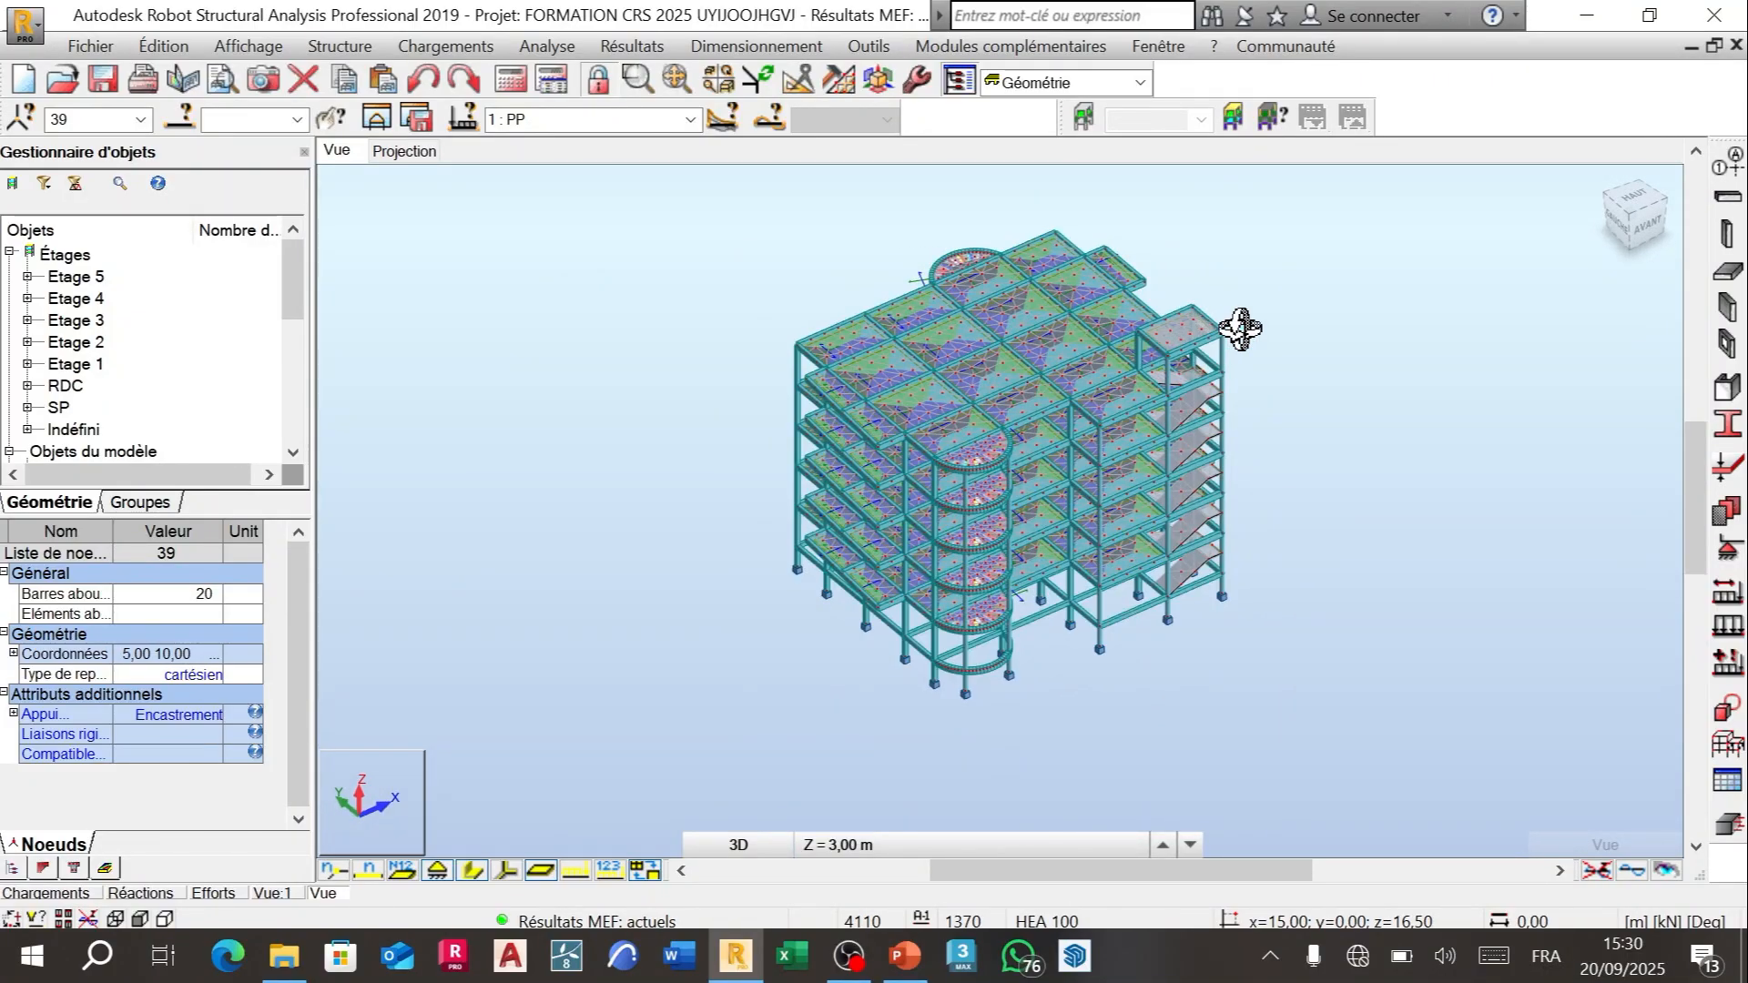
{"action": "left_click", "coordinate": [657, 46]}
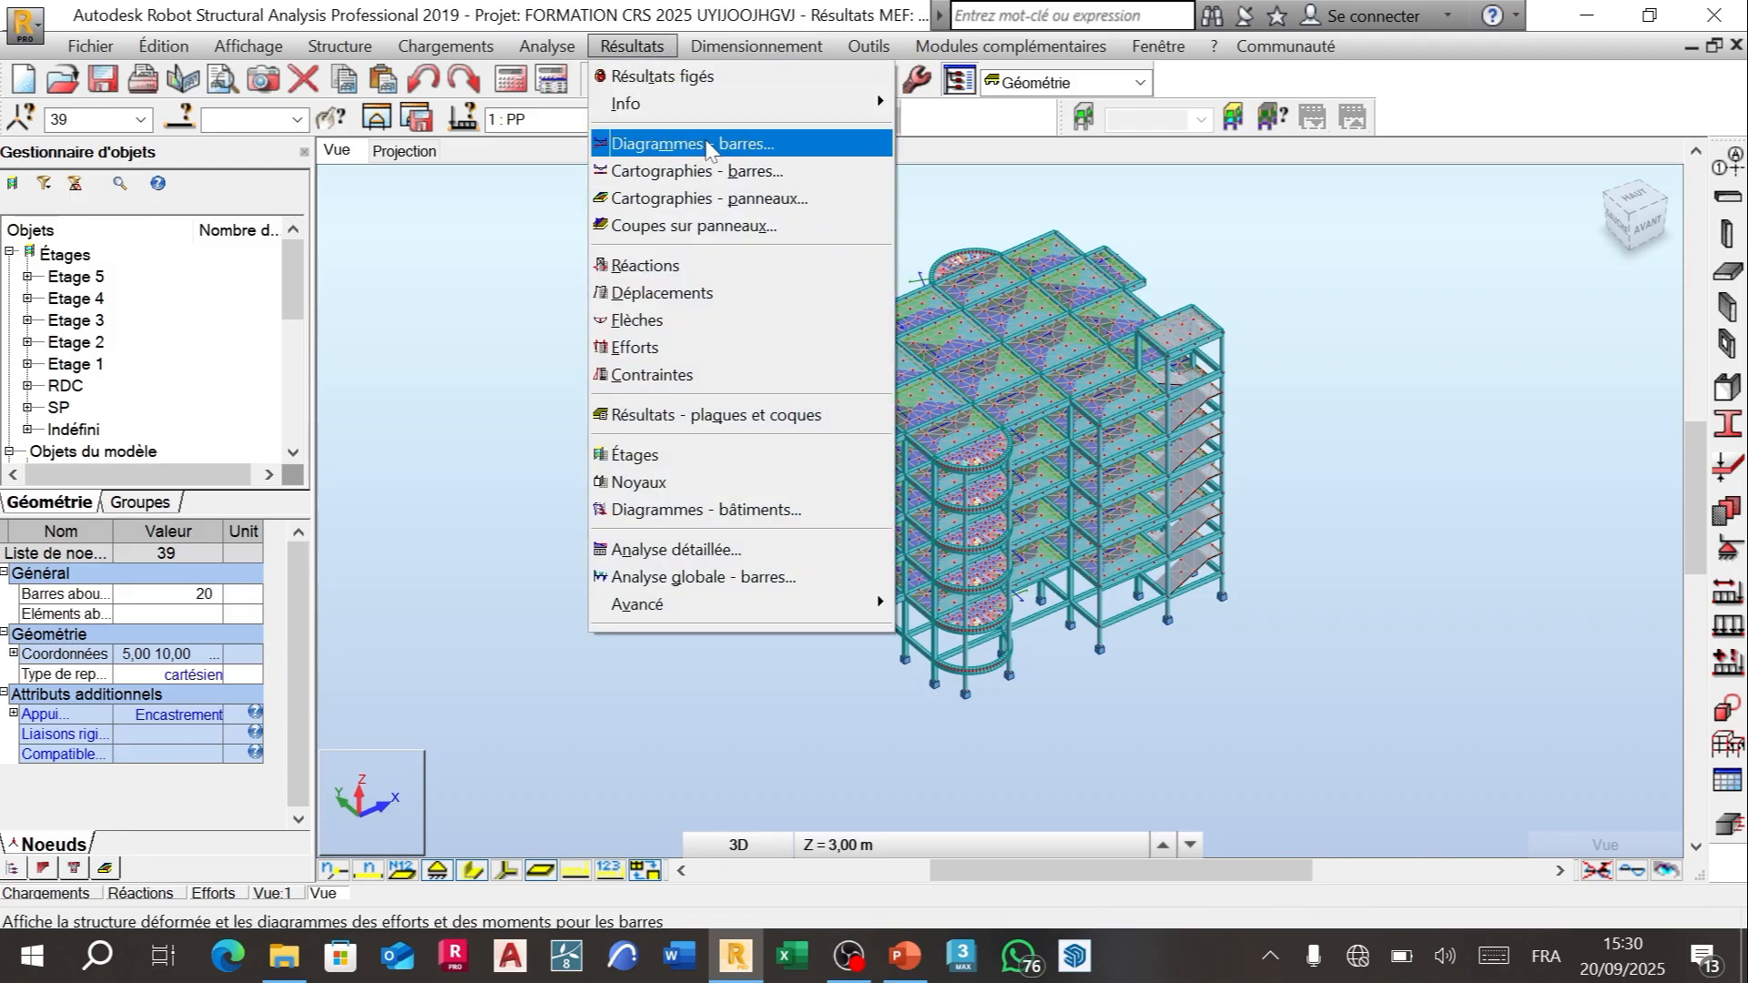
{"action": "left_click", "coordinate": [707, 146]}
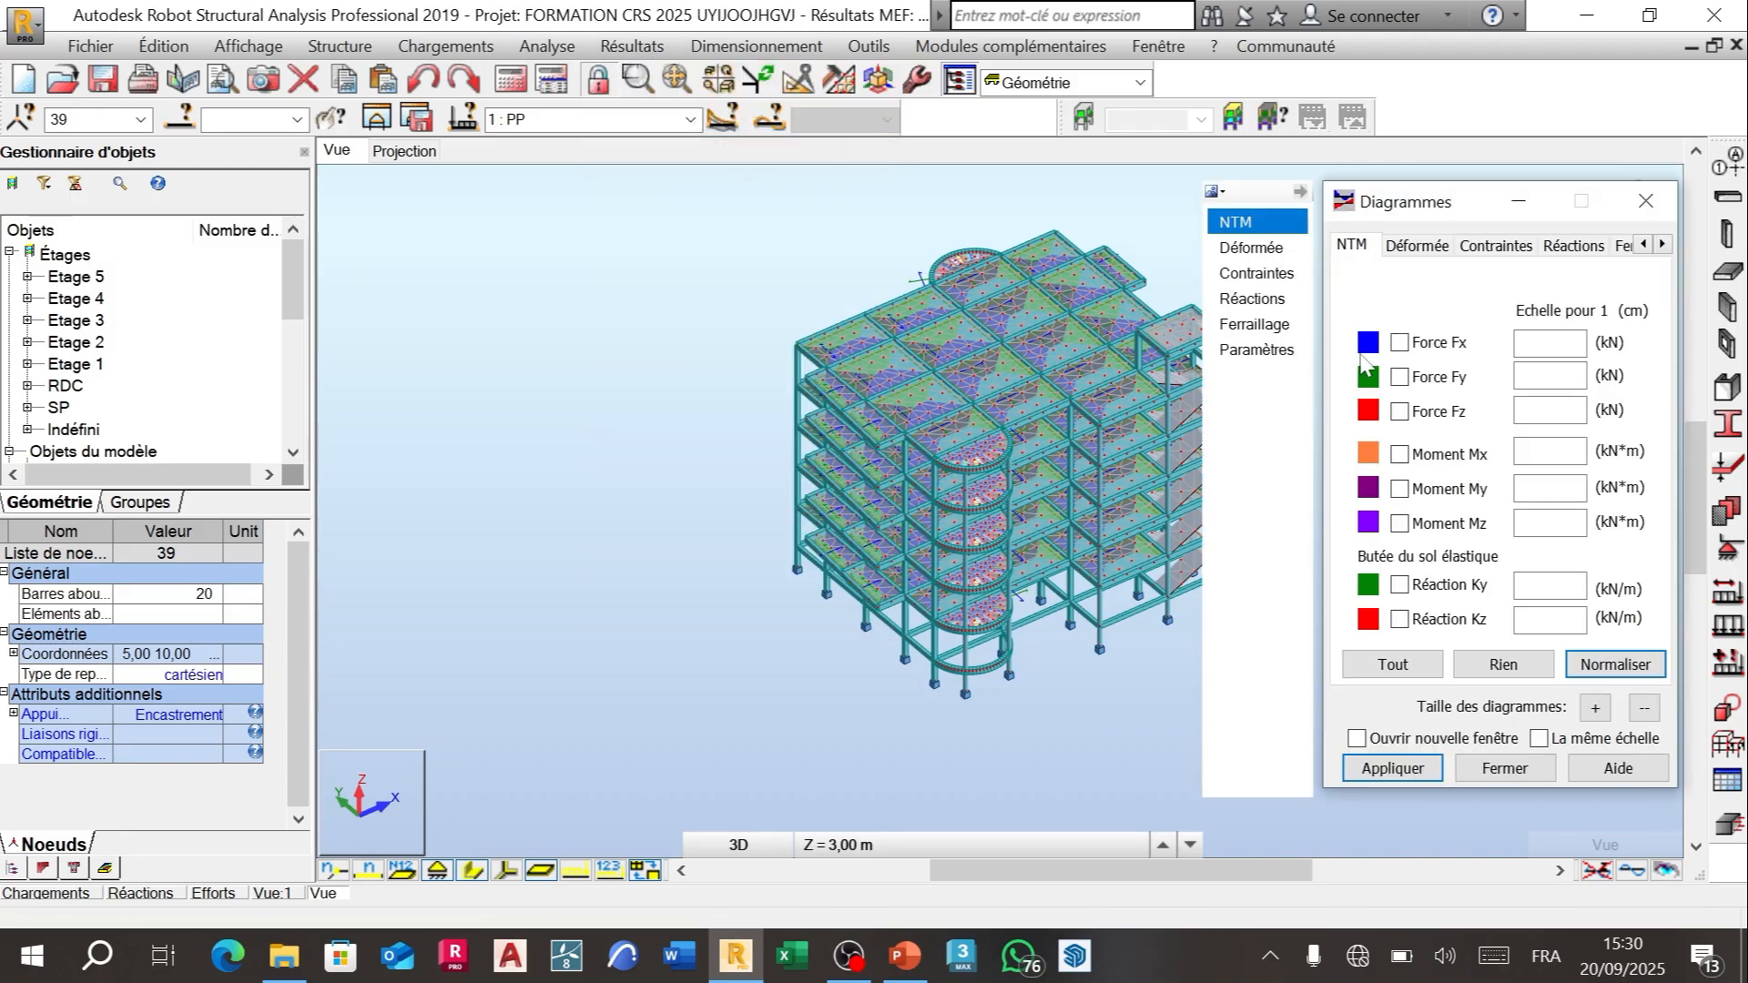
{"action": "scroll", "coordinate": [681, 341], "scroll_direction": "down", "scroll_amount": 1}
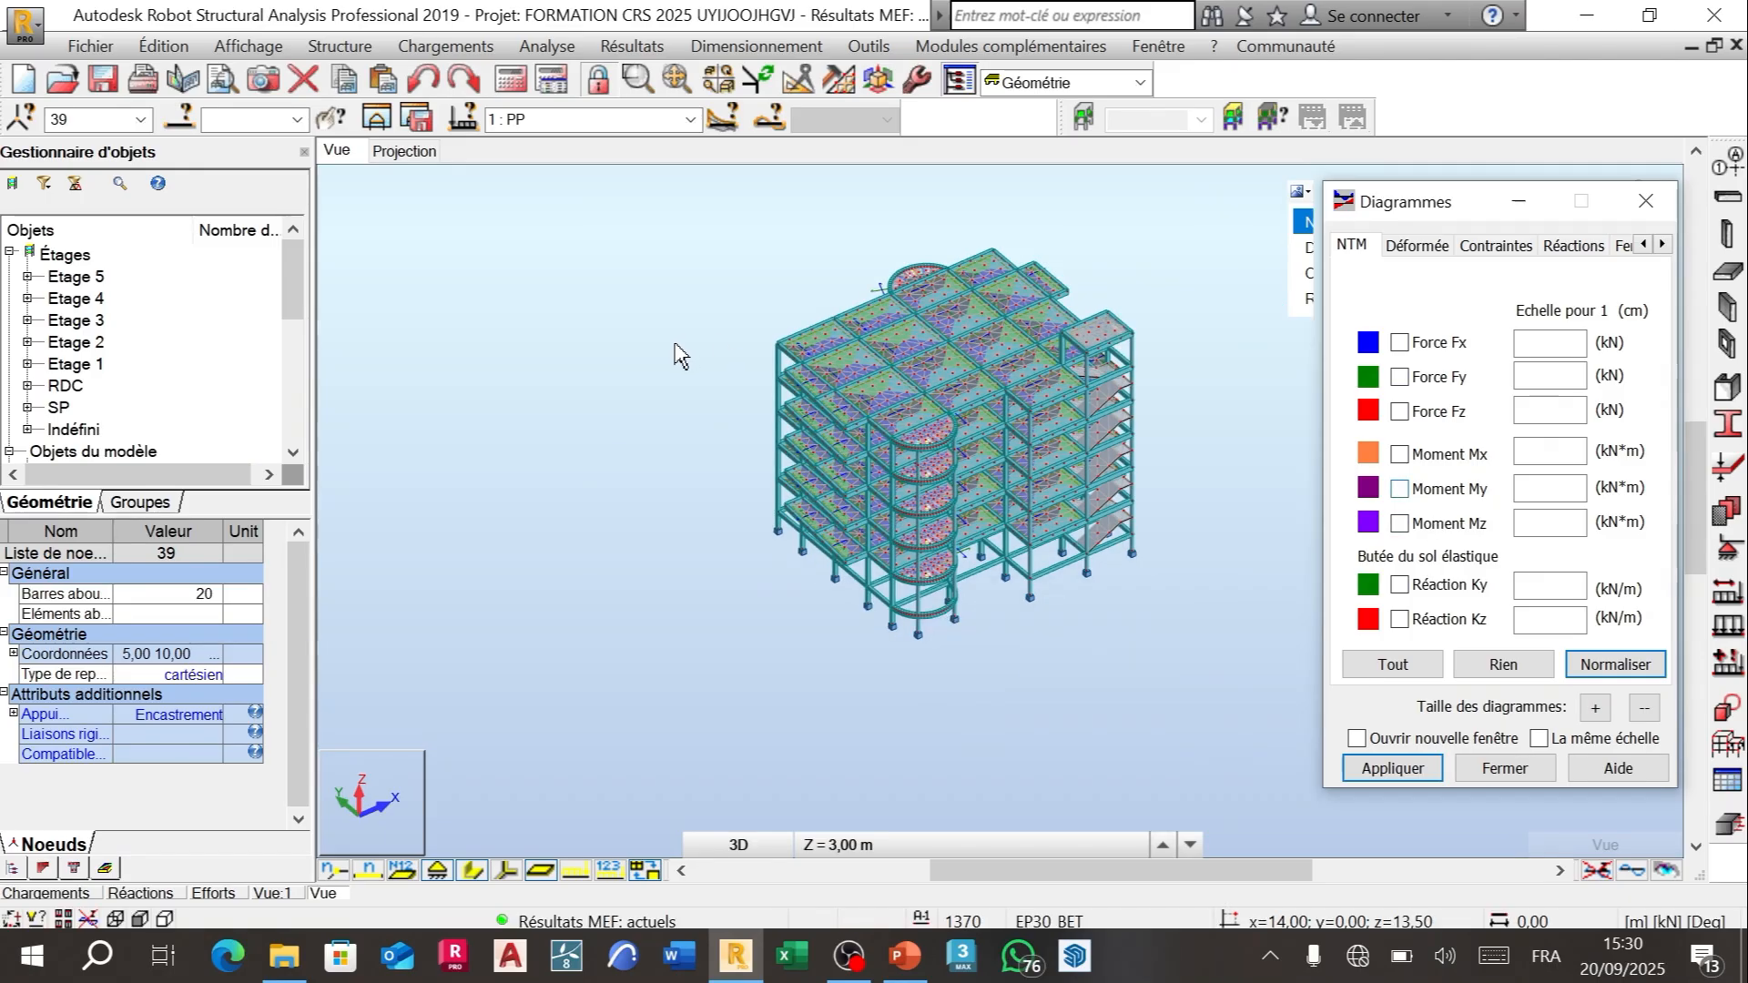
{"action": "scroll", "coordinate": [1140, 392], "scroll_direction": "up", "scroll_amount": 1}
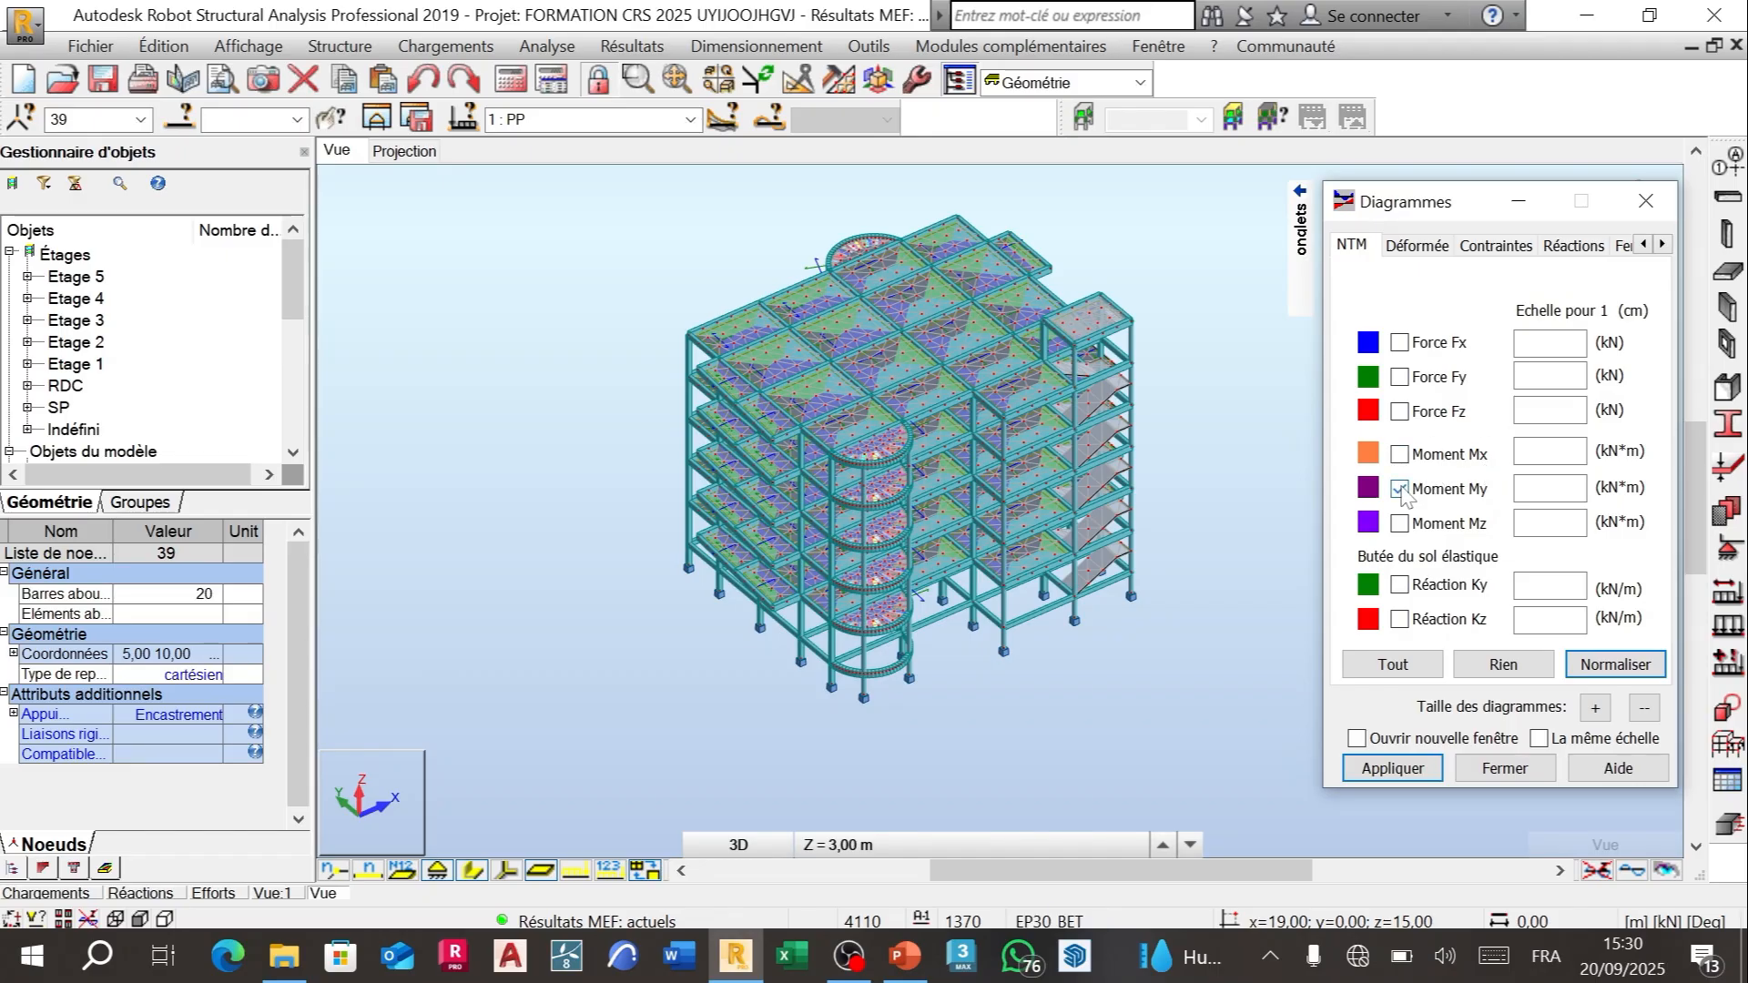
{"action": "left_click", "coordinate": [1414, 775]}
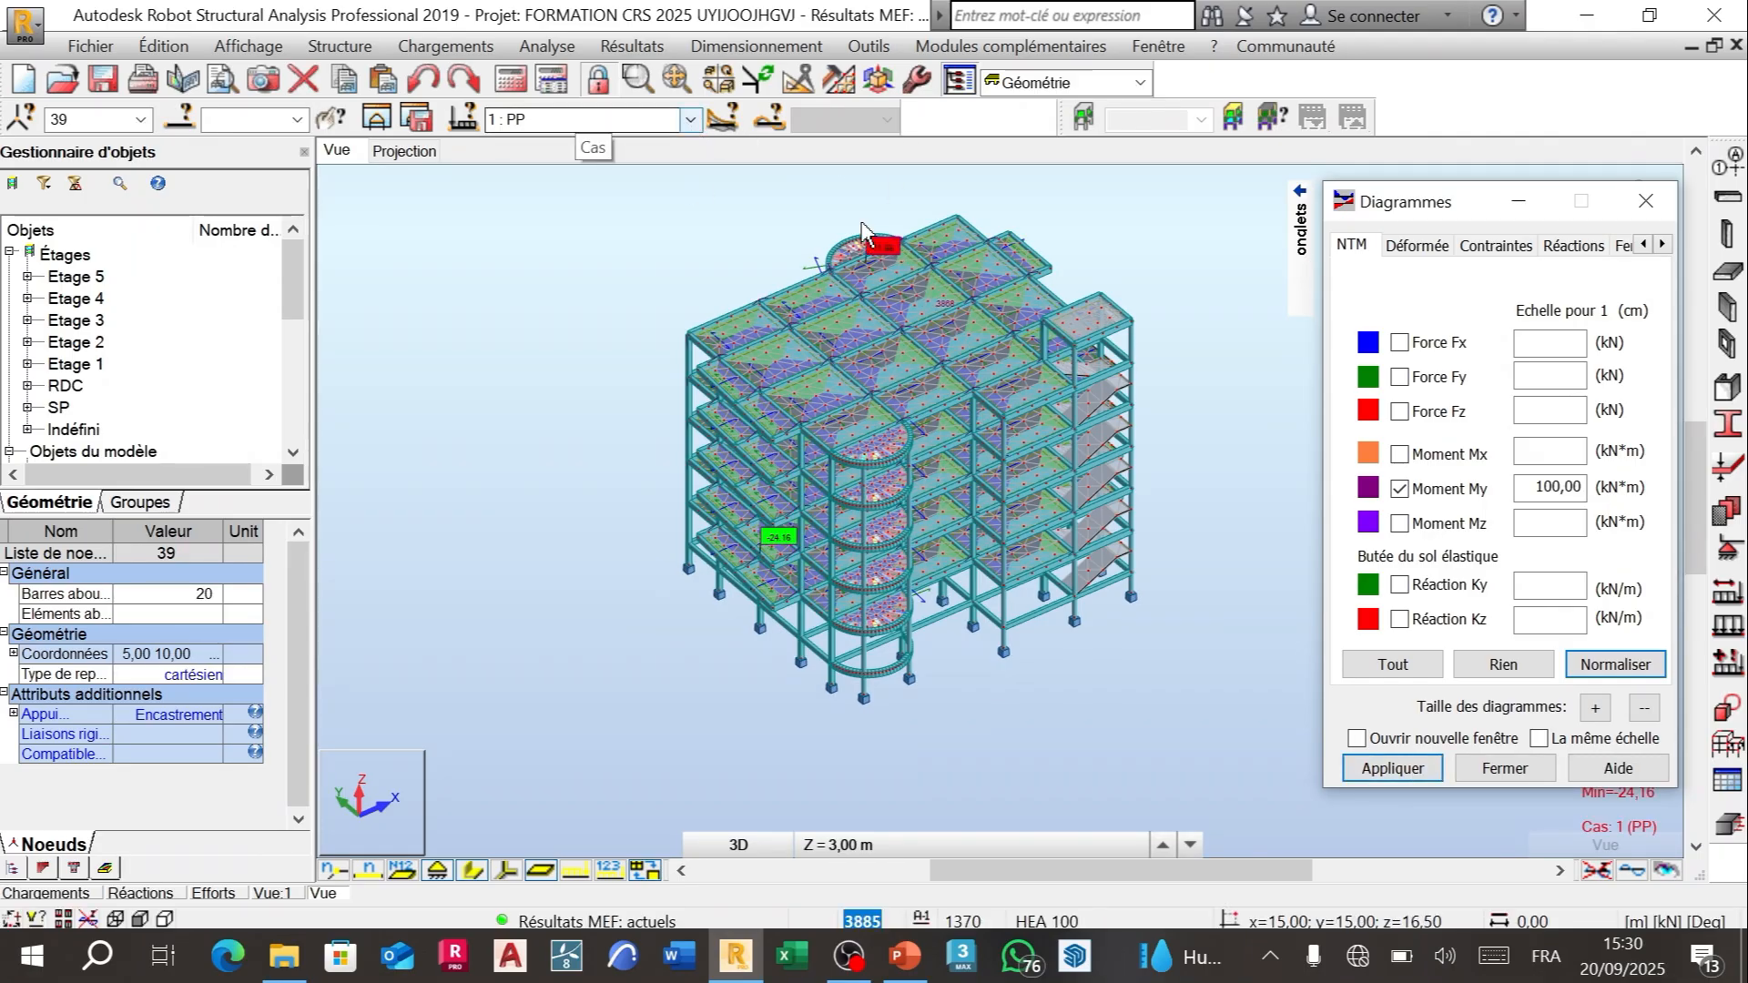
Step: Show the My diagrams for load case 6 : ELU and examine them on the curved beams
{"action": "left_click", "coordinate": [691, 120]}
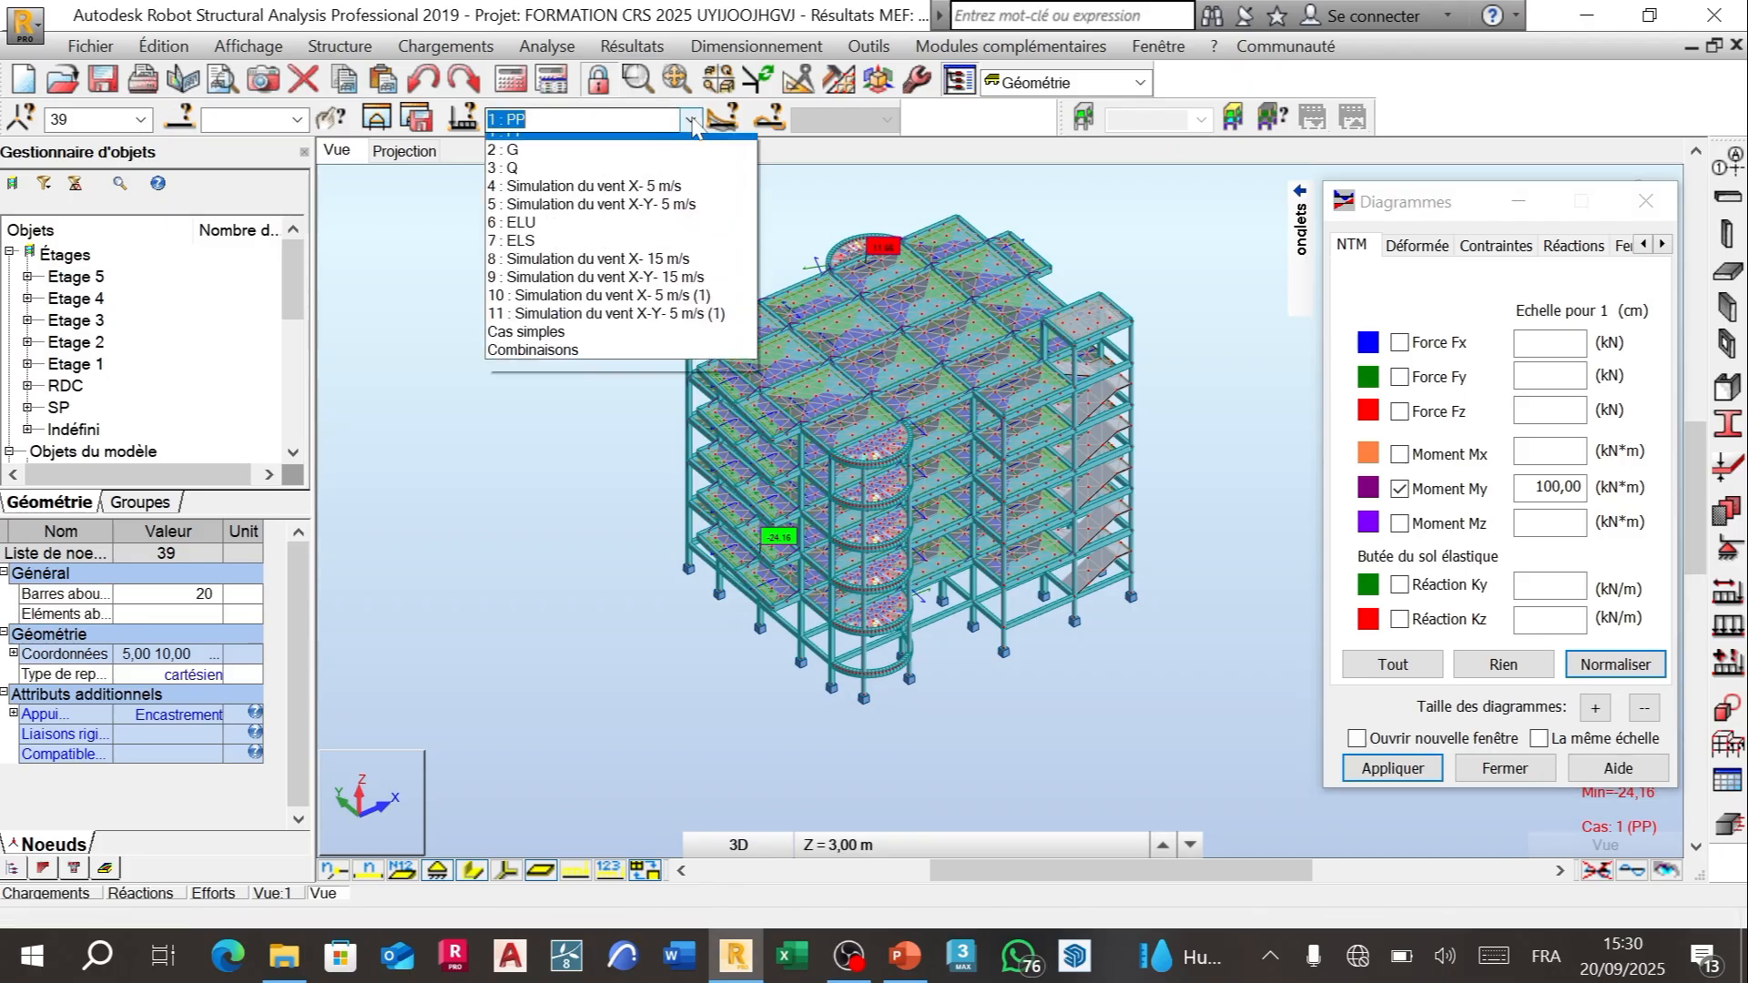
{"action": "left_click", "coordinate": [575, 244]}
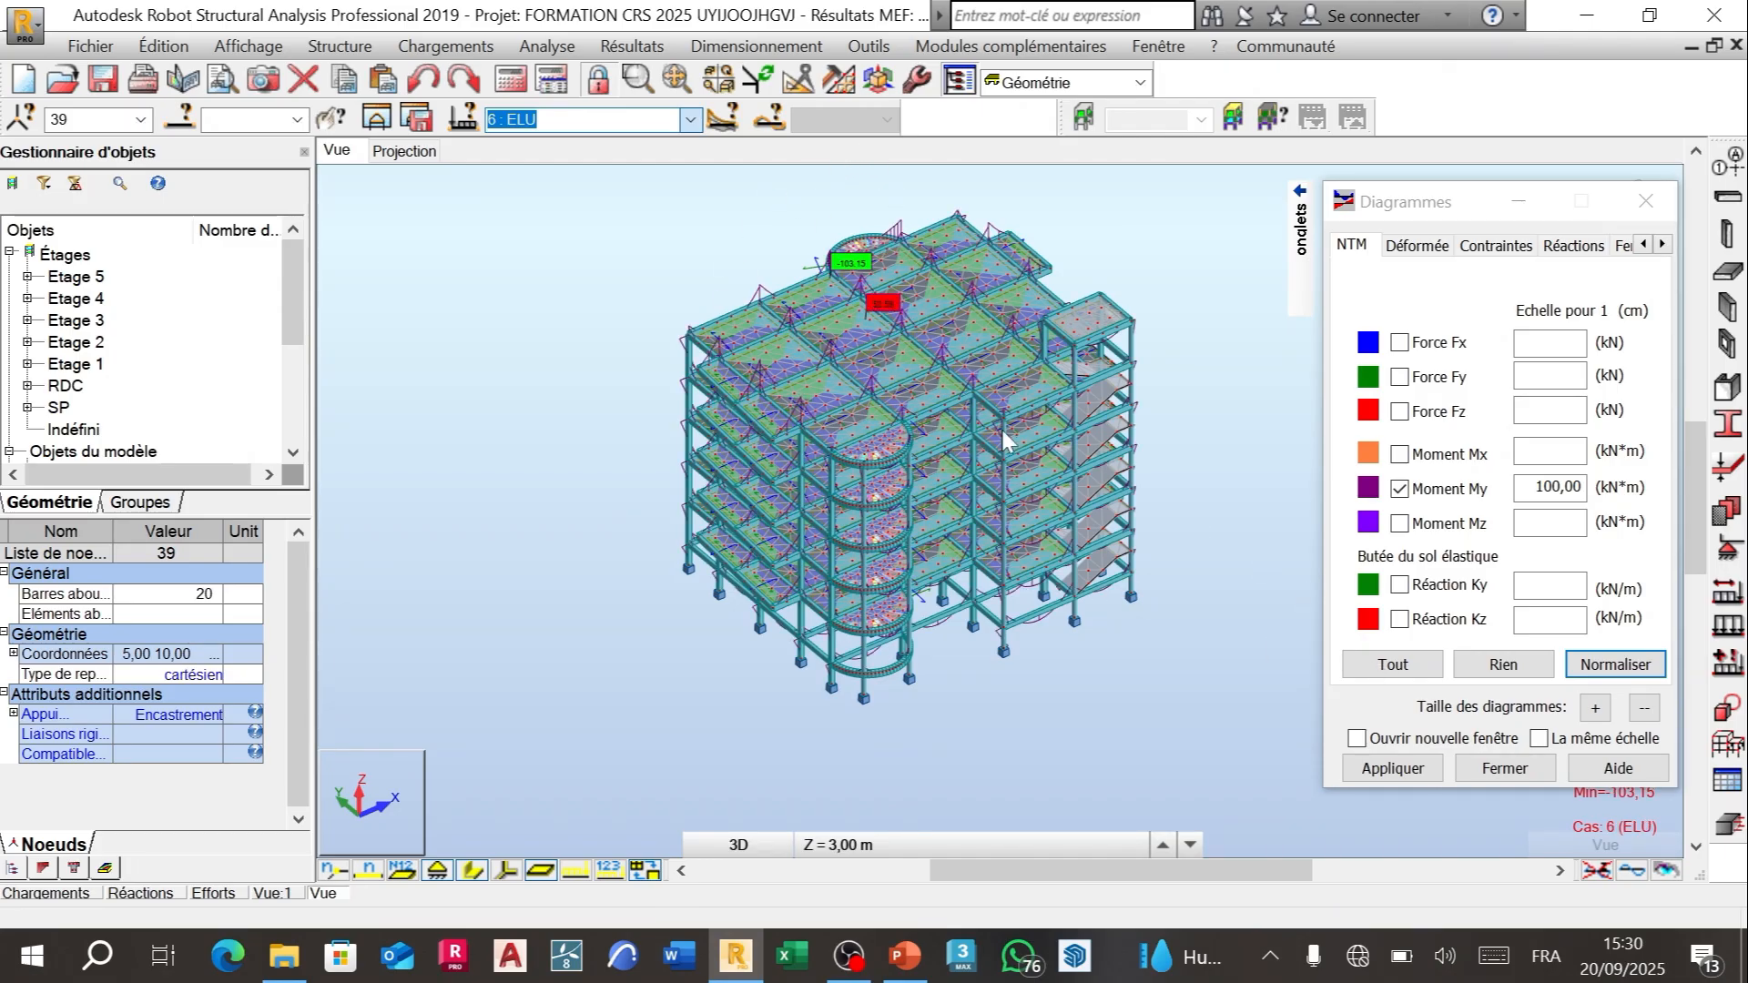
{"action": "scroll", "coordinate": [920, 285], "scroll_direction": "up", "scroll_amount": 3}
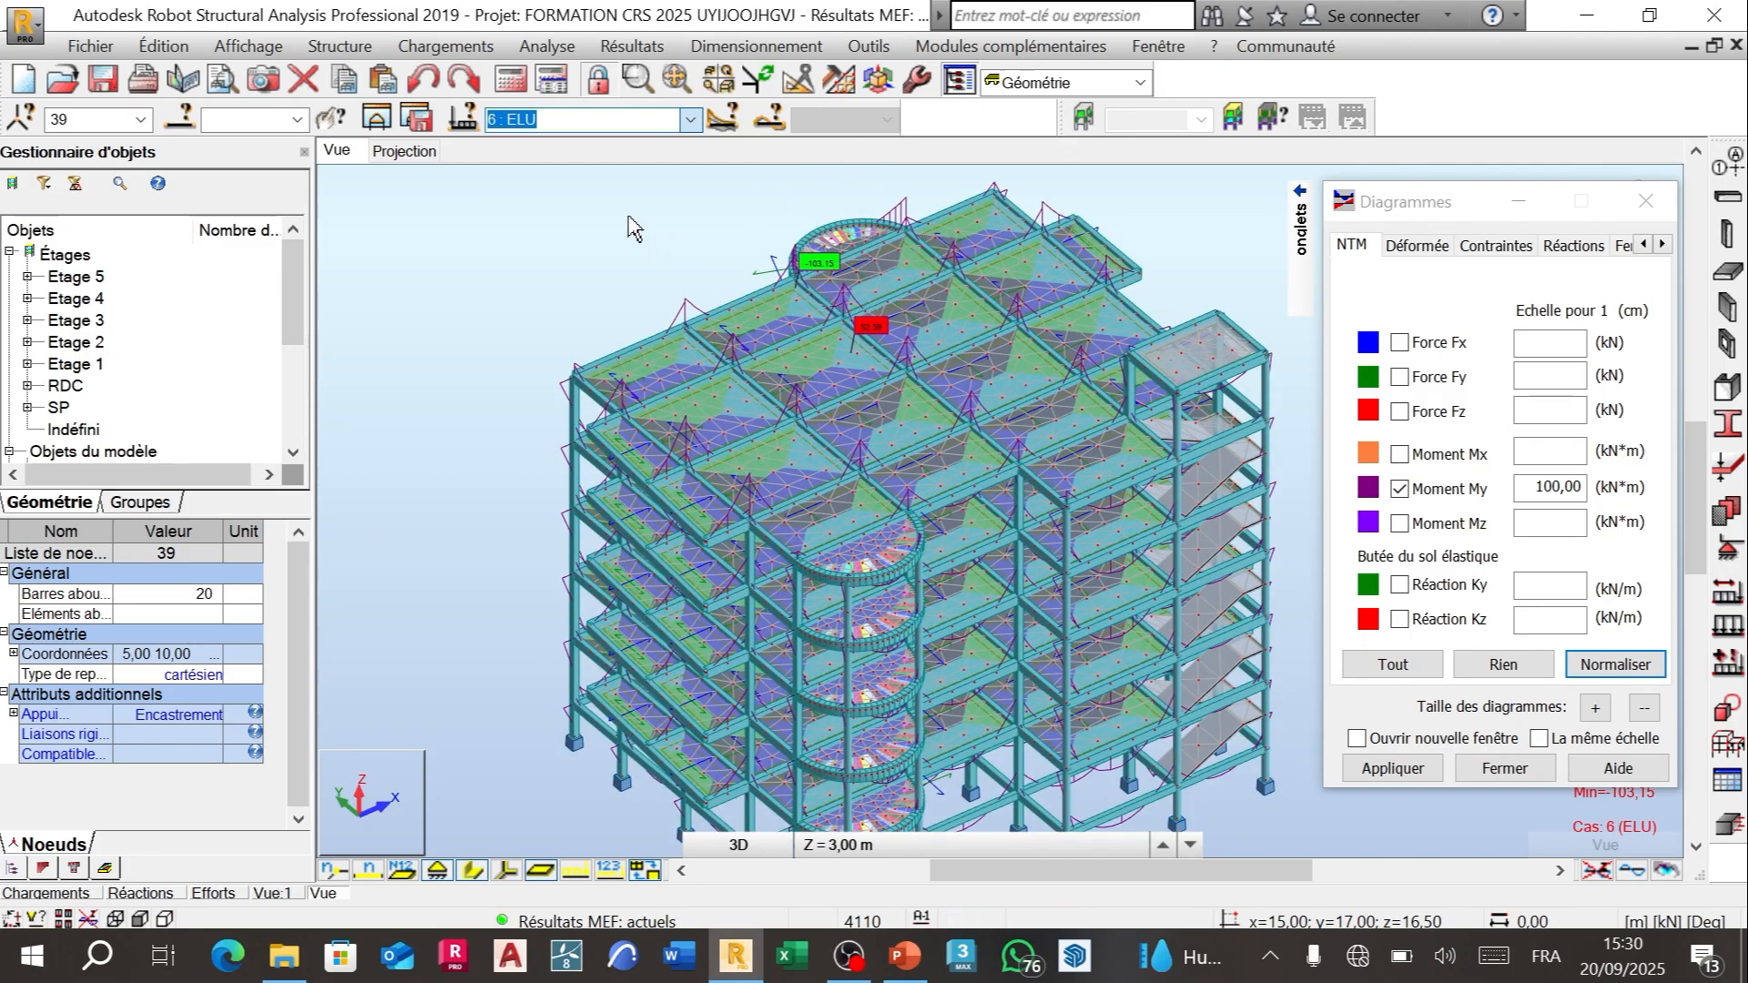
{"action": "right_click", "coordinate": [628, 223]}
{"action": "left_click", "coordinate": [526, 326]}
{"action": "left_click_drag", "start_coordinate": [800, 304], "coordinate": [667, 403]}
{"action": "scroll", "coordinate": [550, 532], "scroll_direction": "up", "scroll_amount": 5}
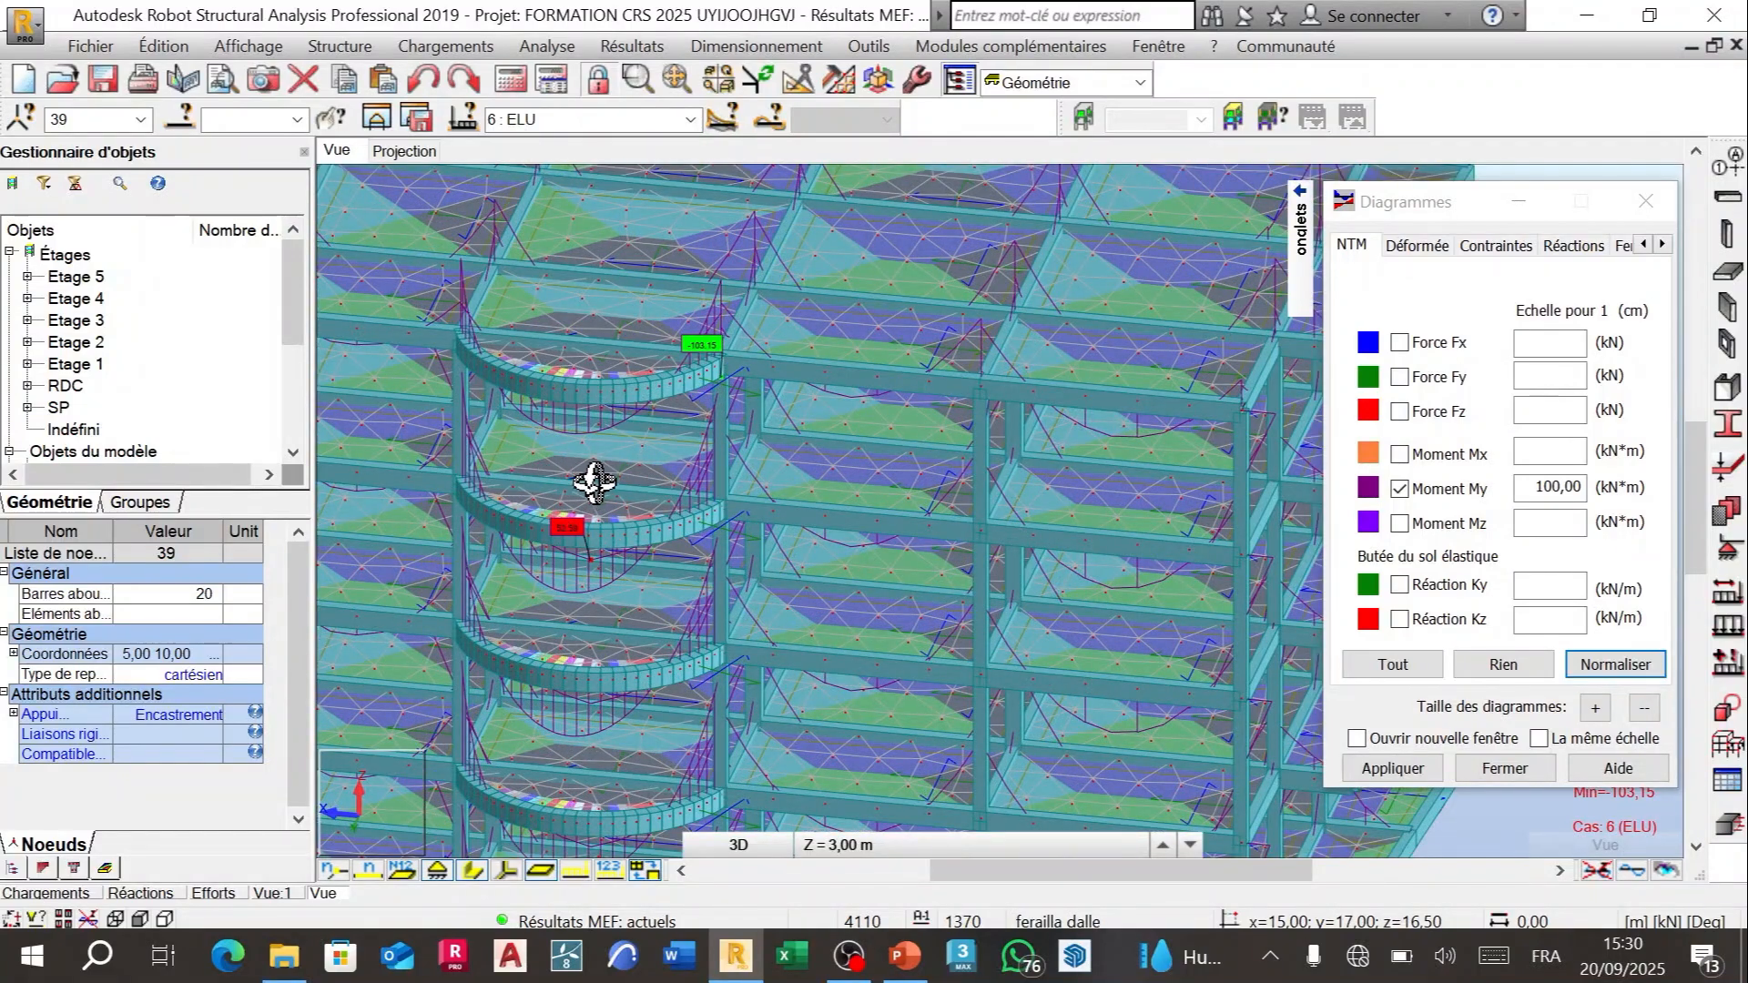
{"action": "left_click_drag", "start_coordinate": [594, 483], "coordinate": [659, 537]}
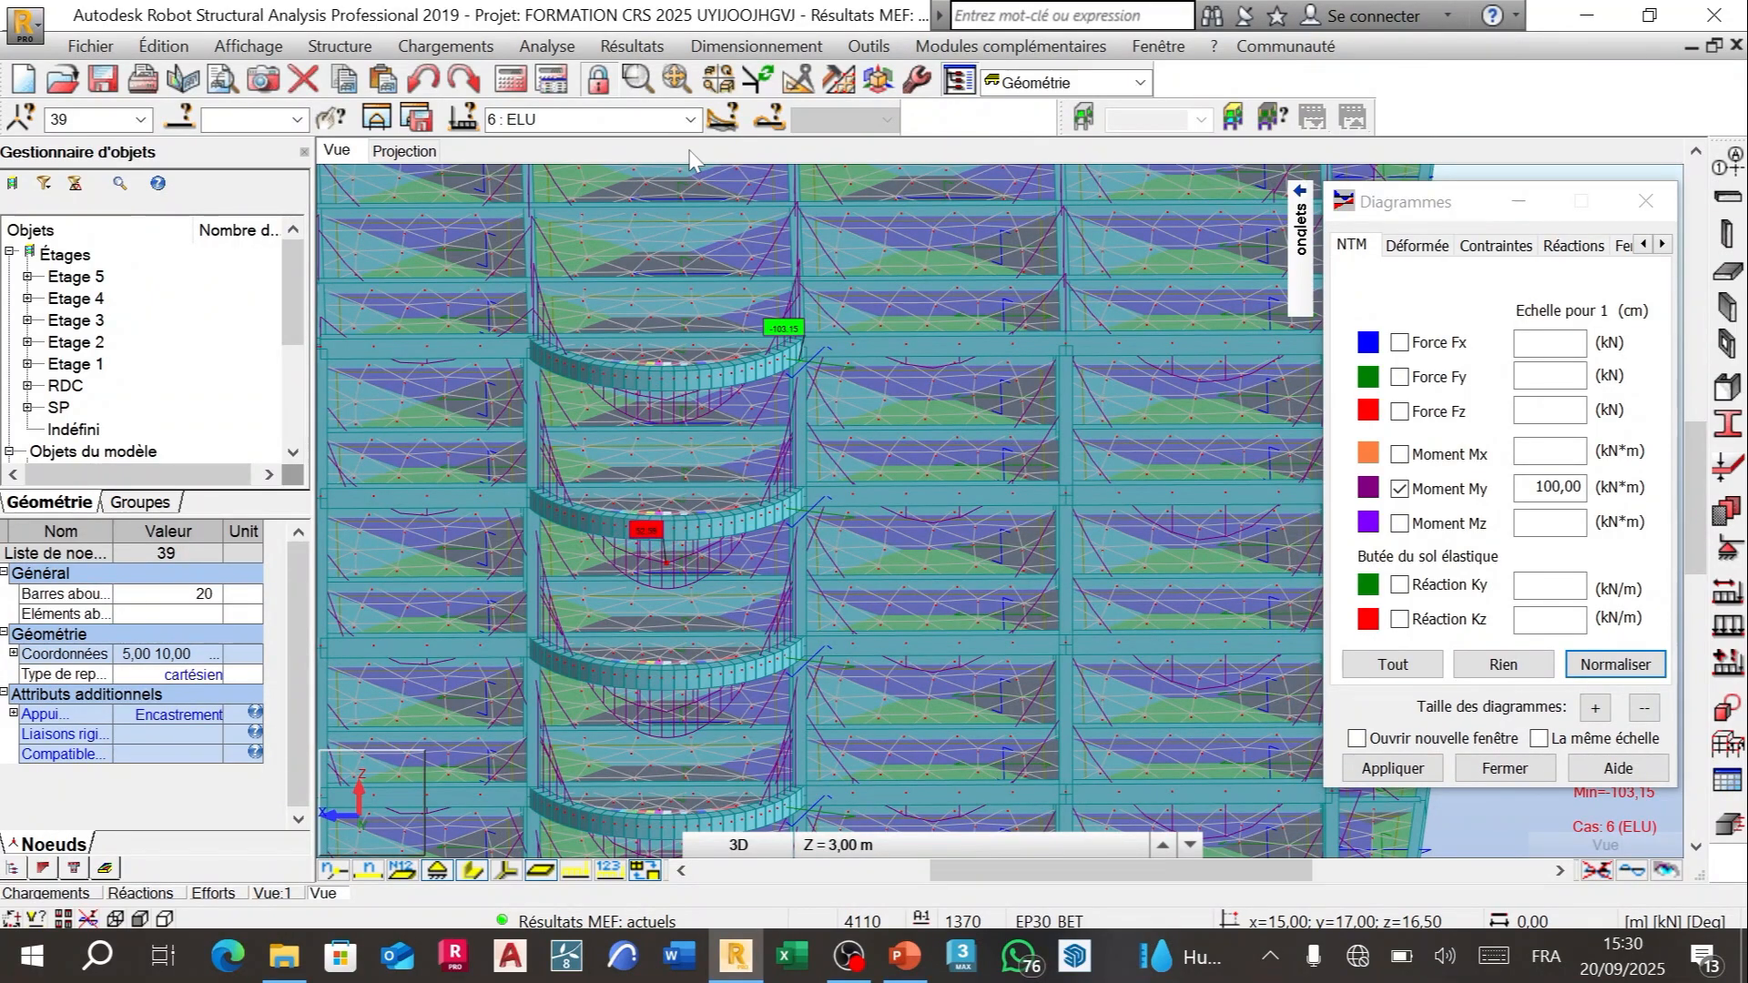
Step: Show the My diagrams for load case 7 : ELS on the curved beams
{"action": "left_click", "coordinate": [690, 119]}
{"action": "left_click", "coordinate": [564, 256]}
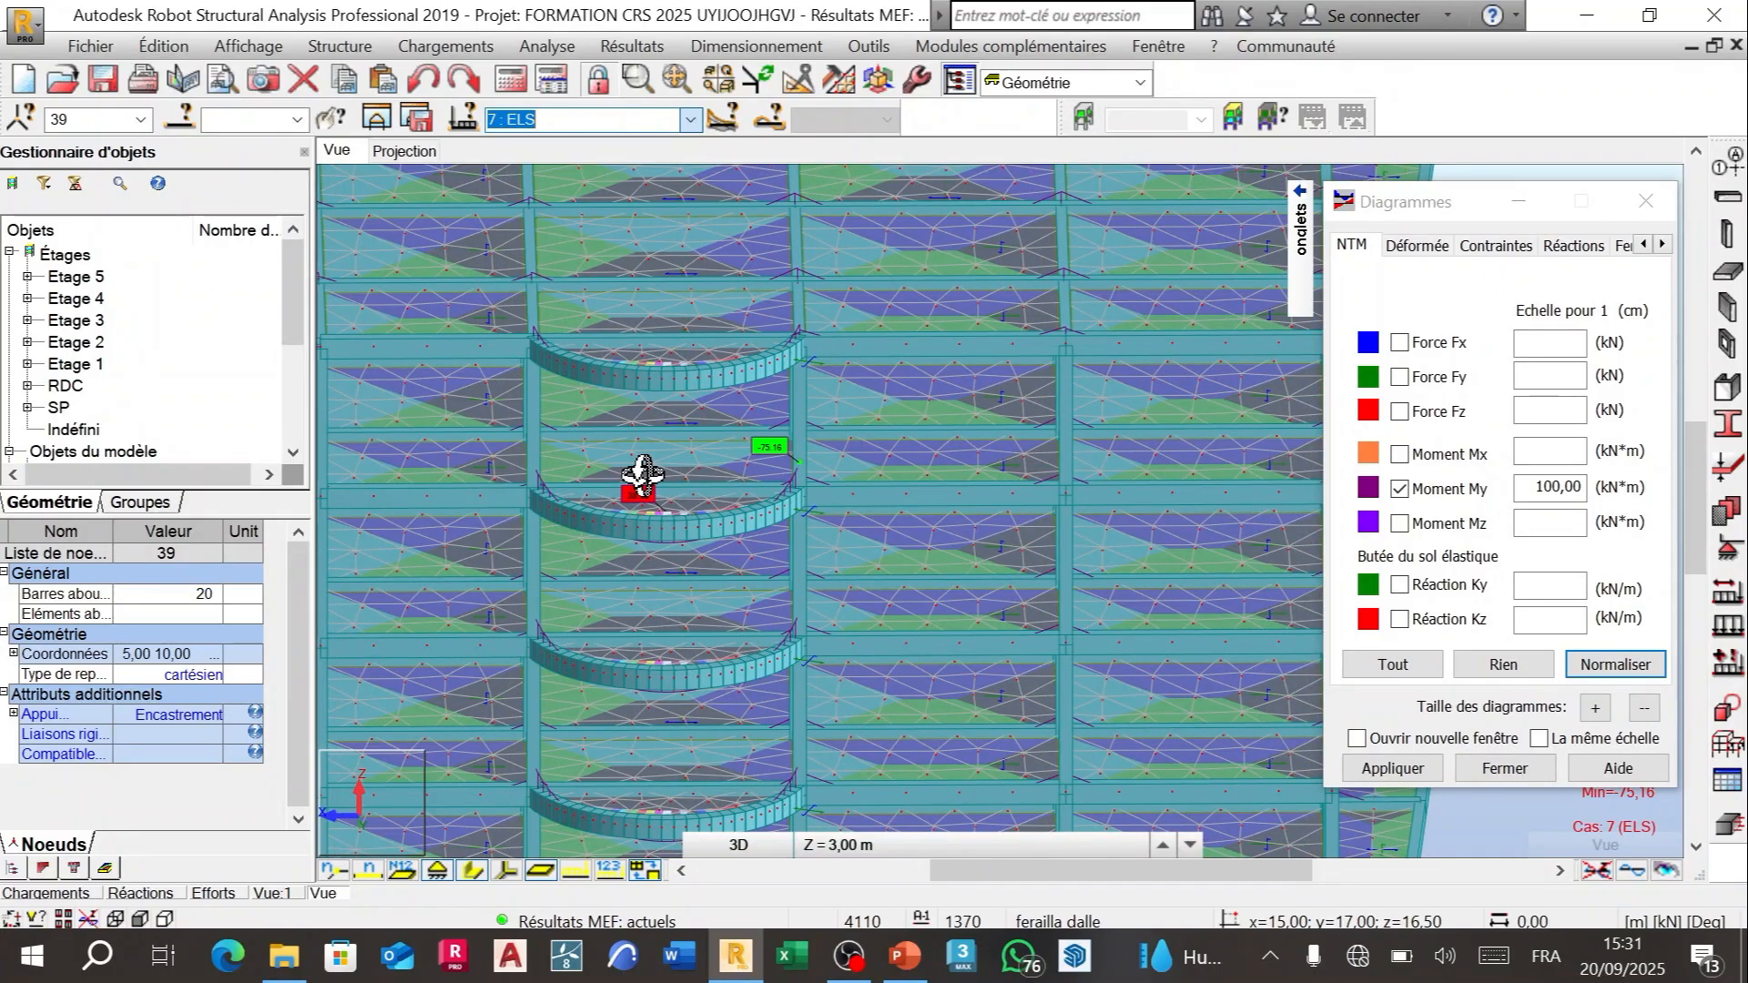
{"action": "scroll", "coordinate": [646, 478], "scroll_direction": "up", "scroll_amount": 2}
Step: Return the displayed load case to 6 : ELU and inspect the beams around the curved balconies
{"action": "left_click", "coordinate": [587, 119]}
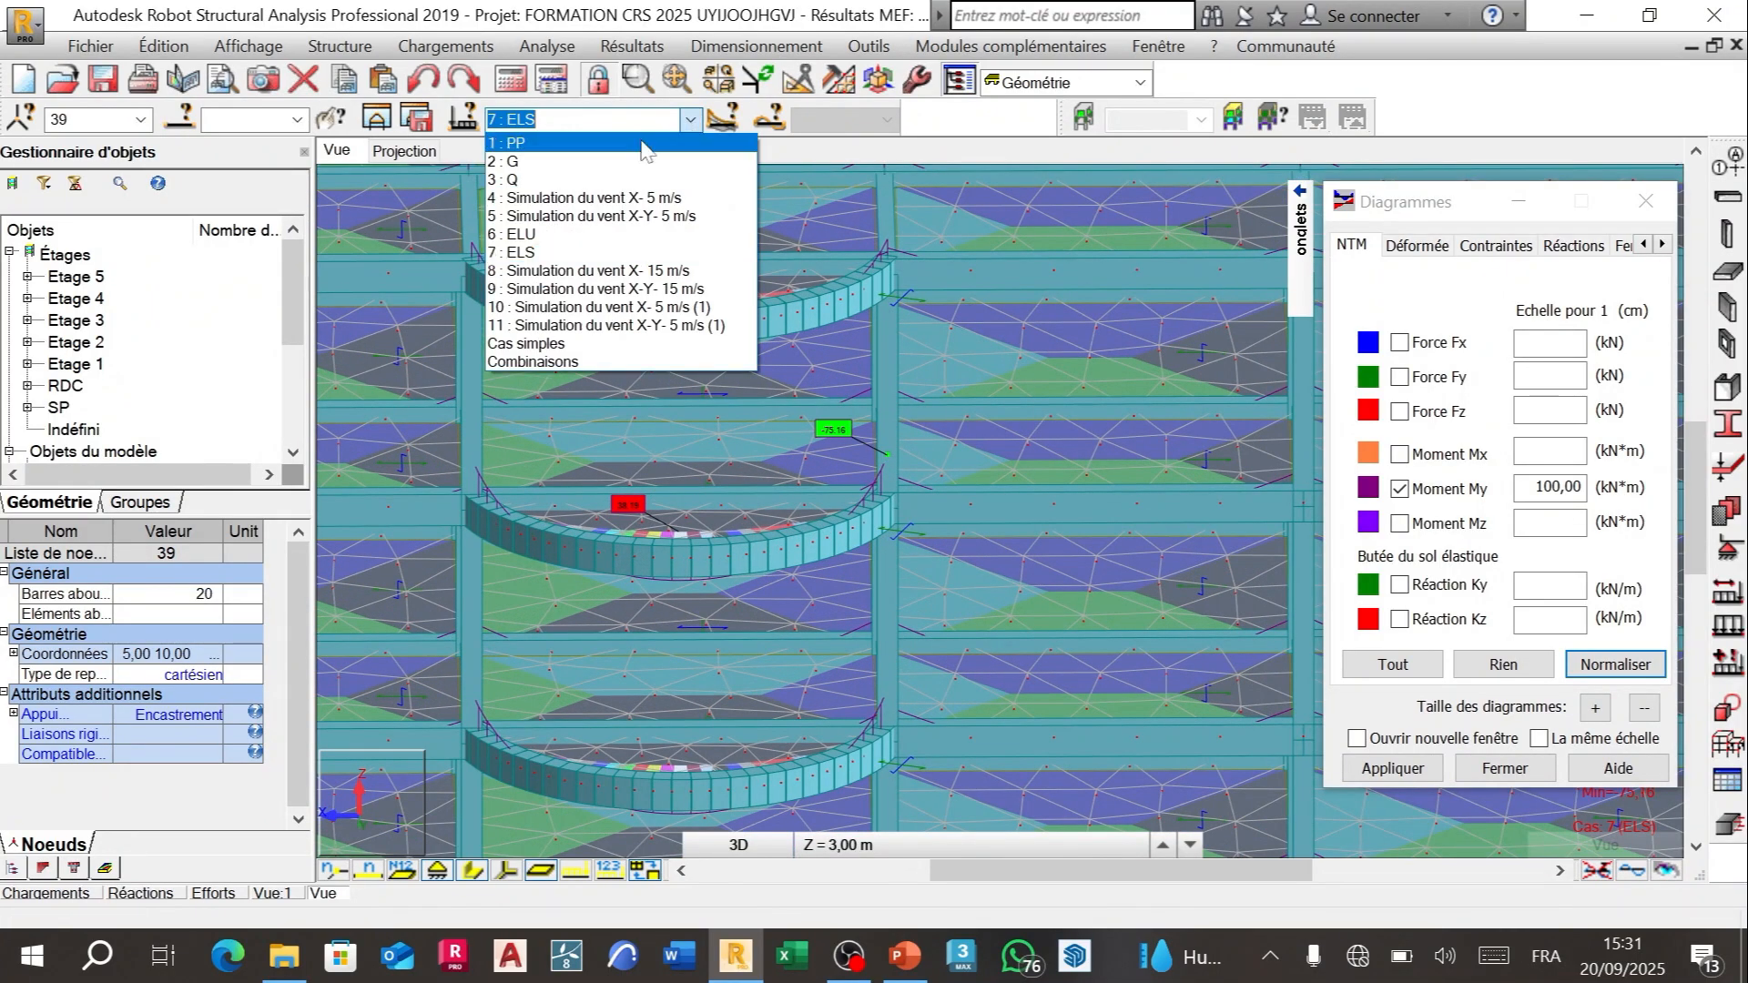
{"action": "left_click", "coordinate": [546, 238]}
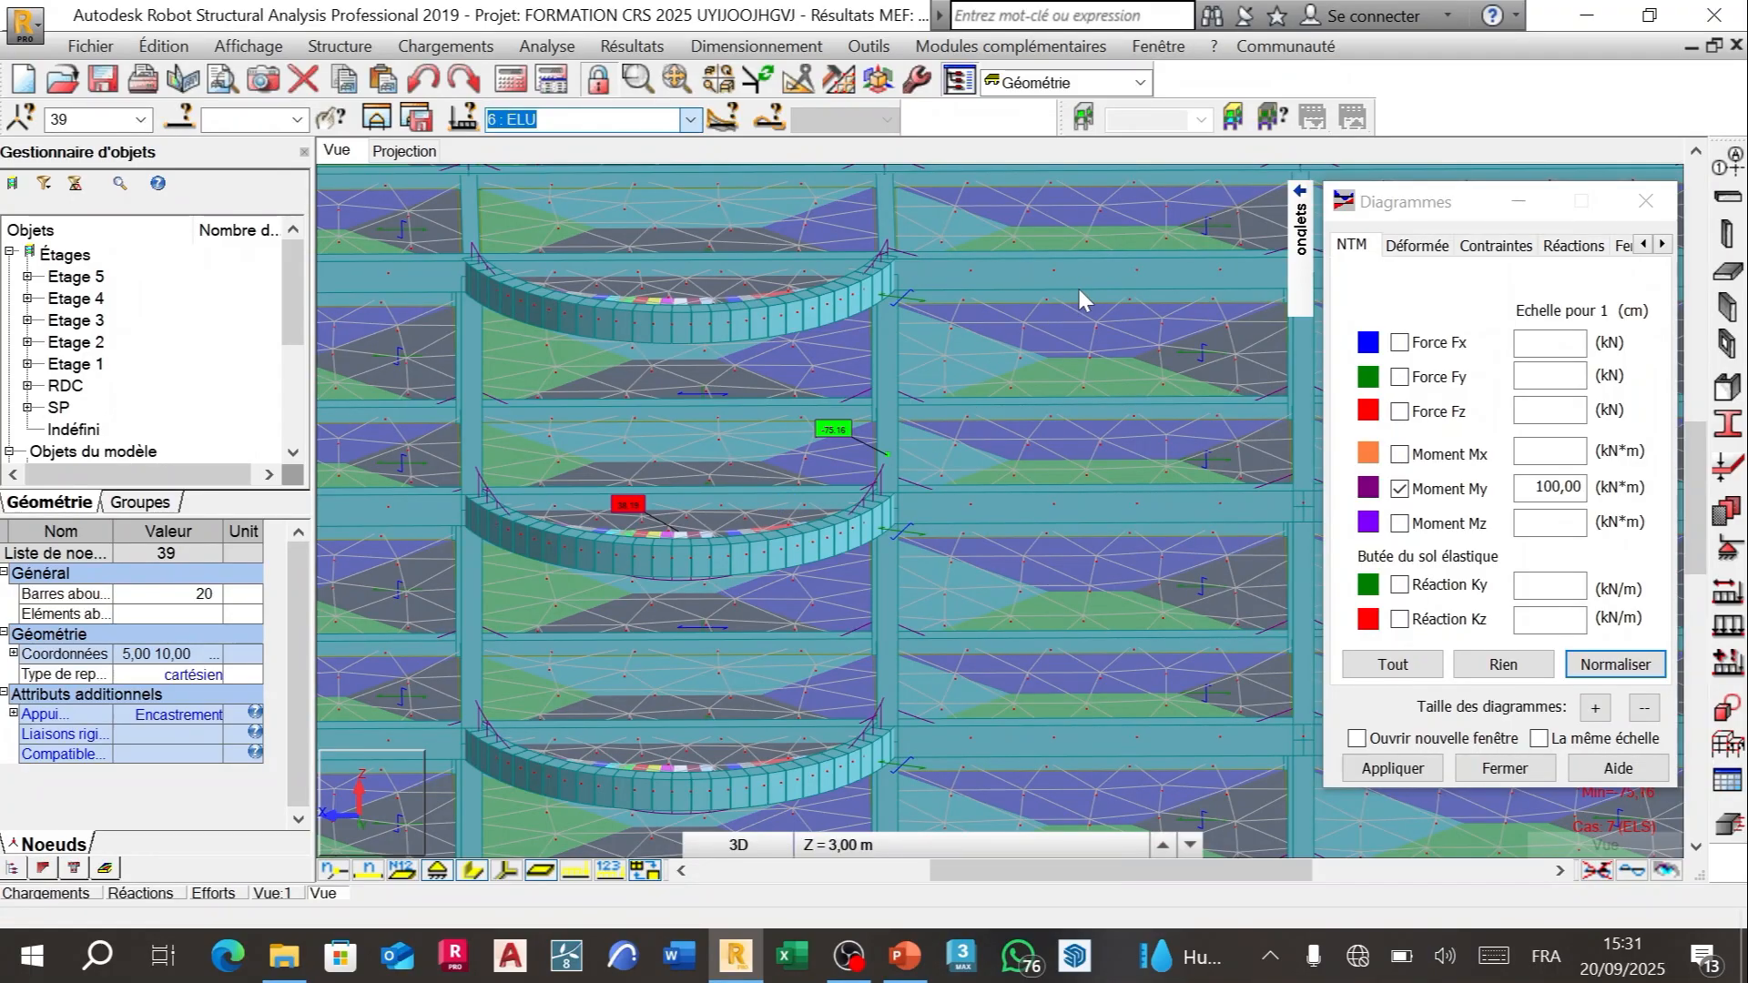
{"action": "middle_click_drag", "start_coordinate": [1079, 290], "coordinate": [770, 332], "text": "shift"}
{"action": "scroll", "coordinate": [1014, 476], "scroll_direction": "up", "scroll_amount": 6}
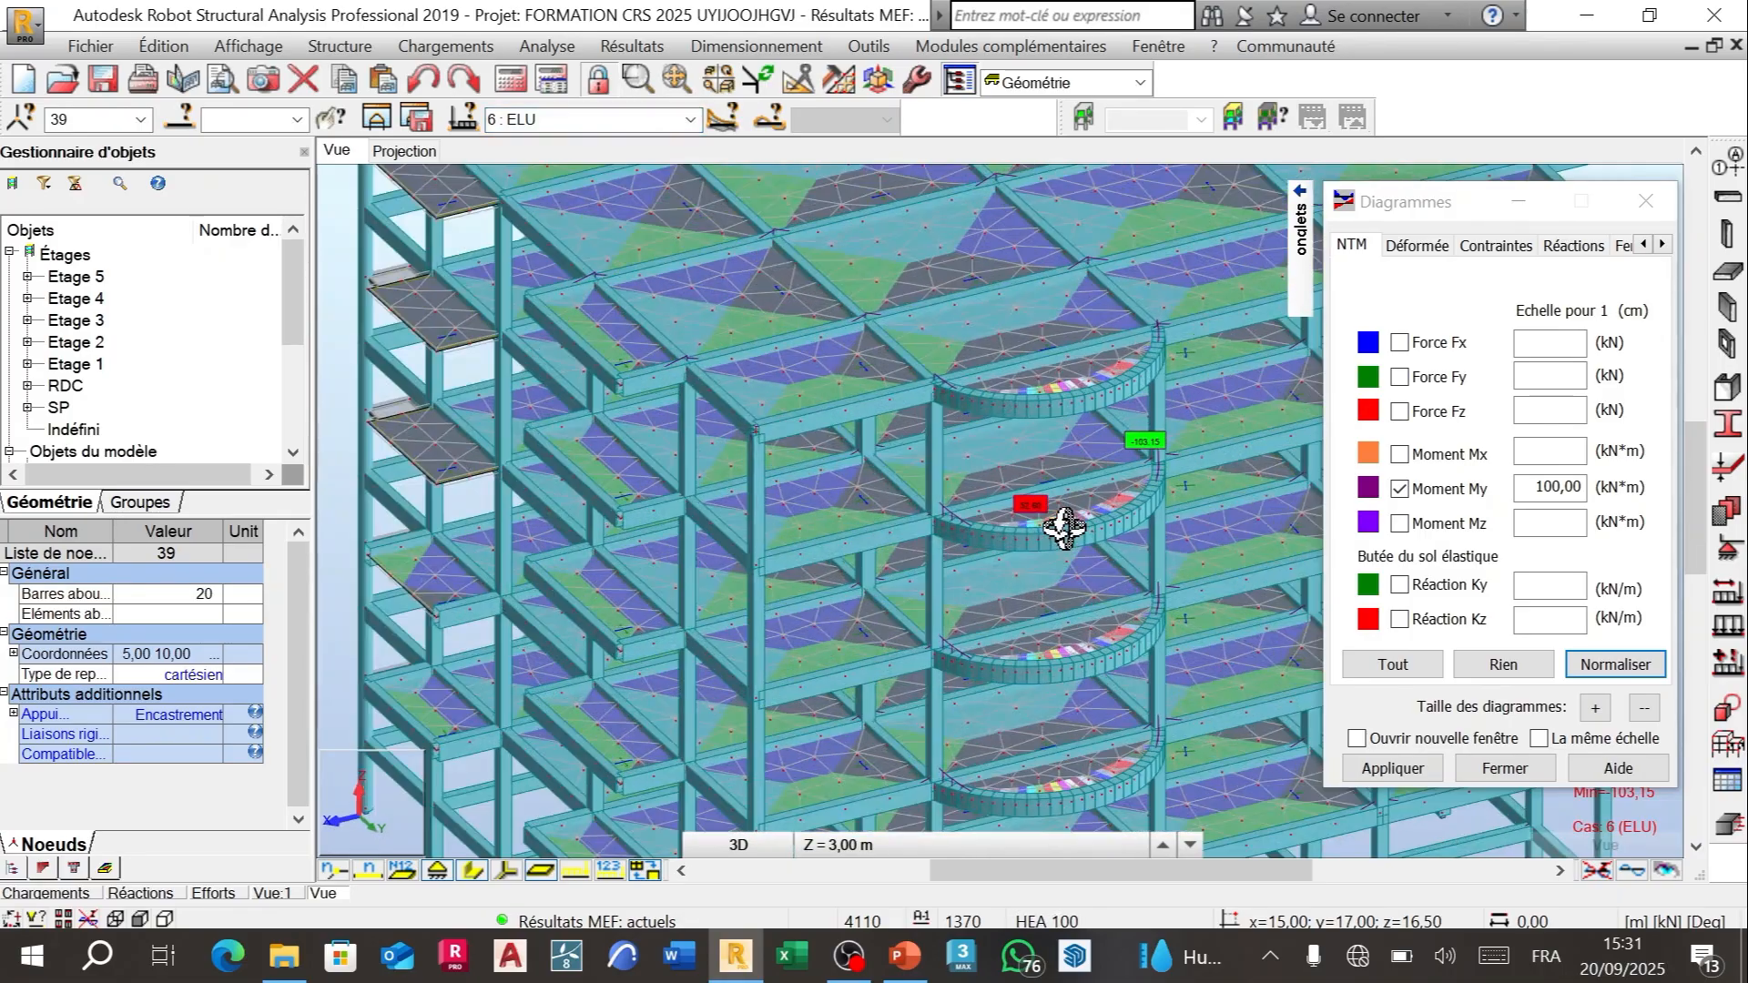
{"action": "scroll", "coordinate": [994, 489], "scroll_direction": "up", "scroll_amount": 1}
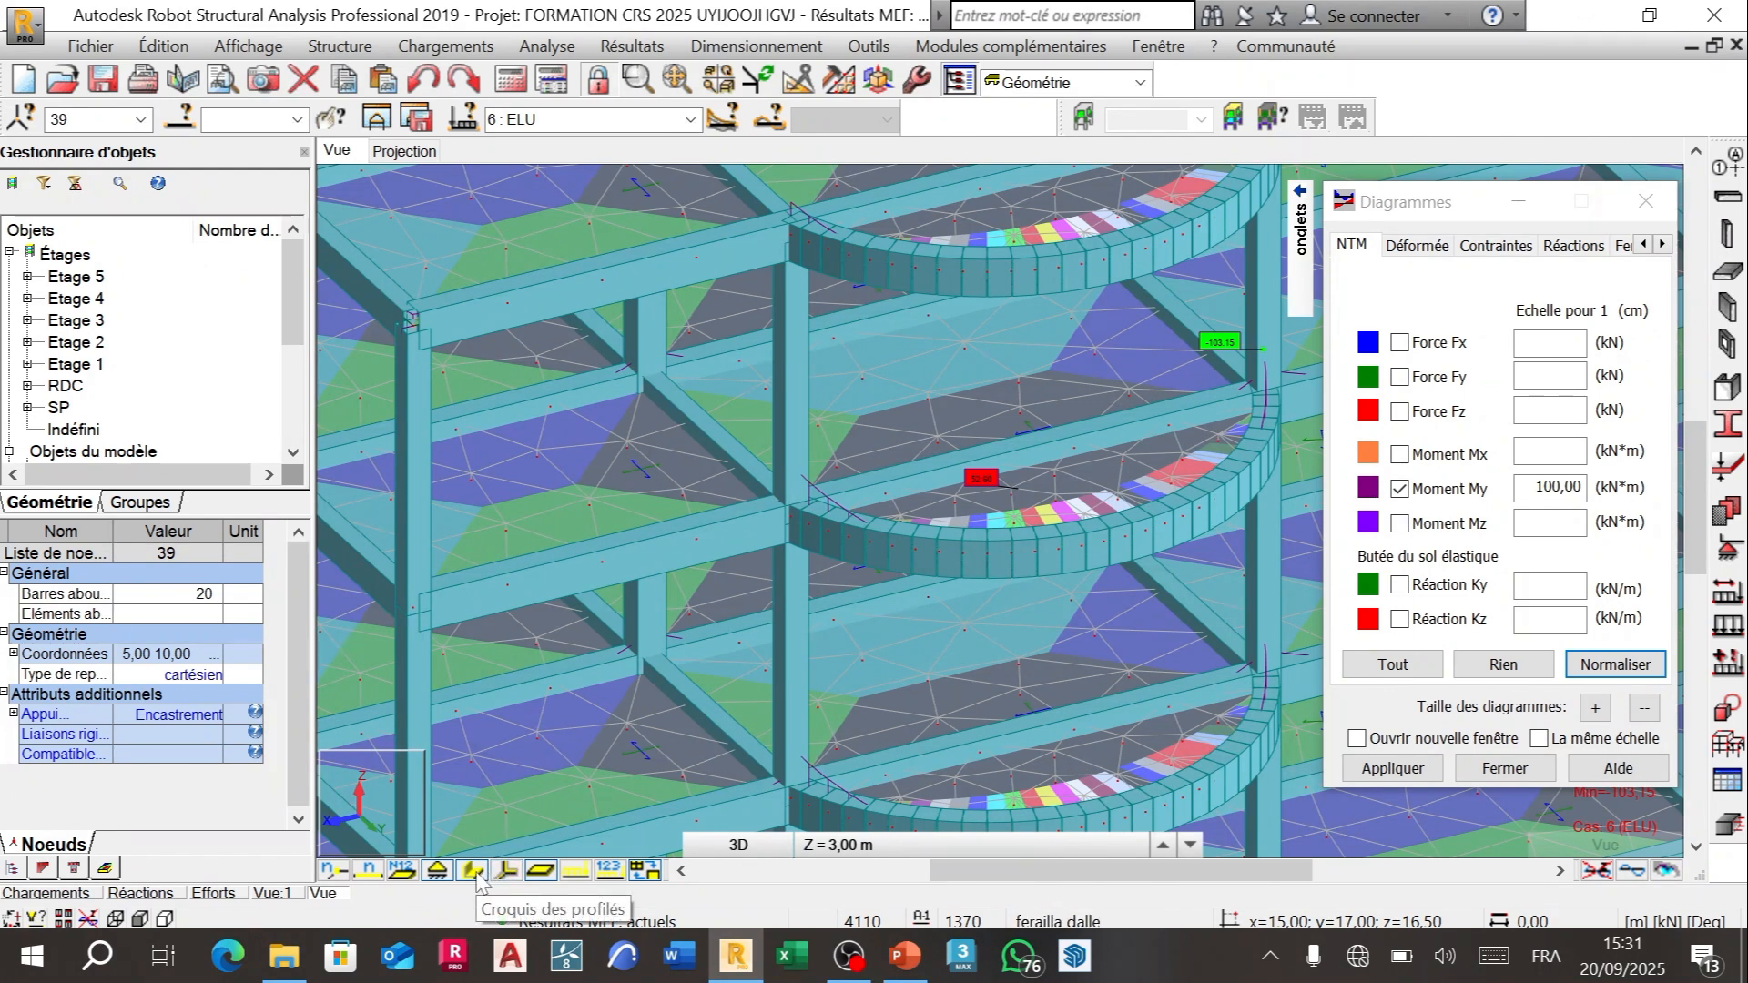
Step: Turn off the display of the bar section shapes and examine the moment diagrams along the beam lines
{"action": "left_click", "coordinate": [474, 870]}
{"action": "middle_click_drag", "start_coordinate": [507, 652], "coordinate": [876, 416]}
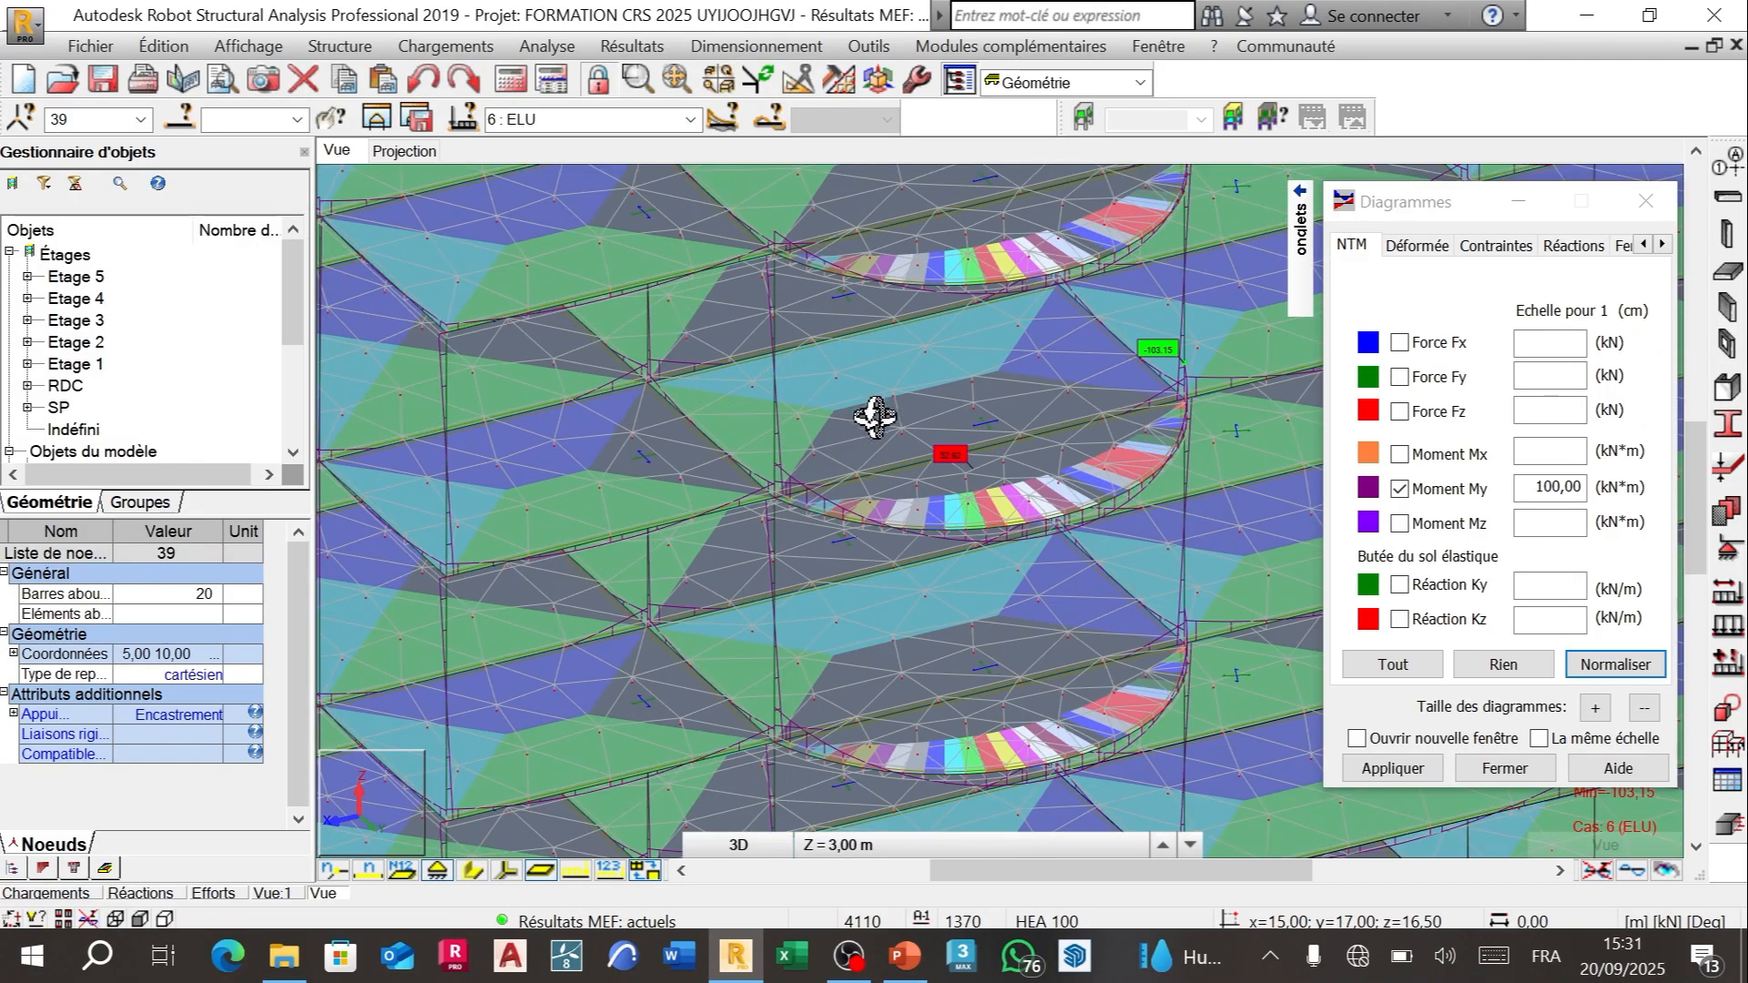
{"action": "scroll", "coordinate": [979, 461], "scroll_direction": "up", "scroll_amount": 8}
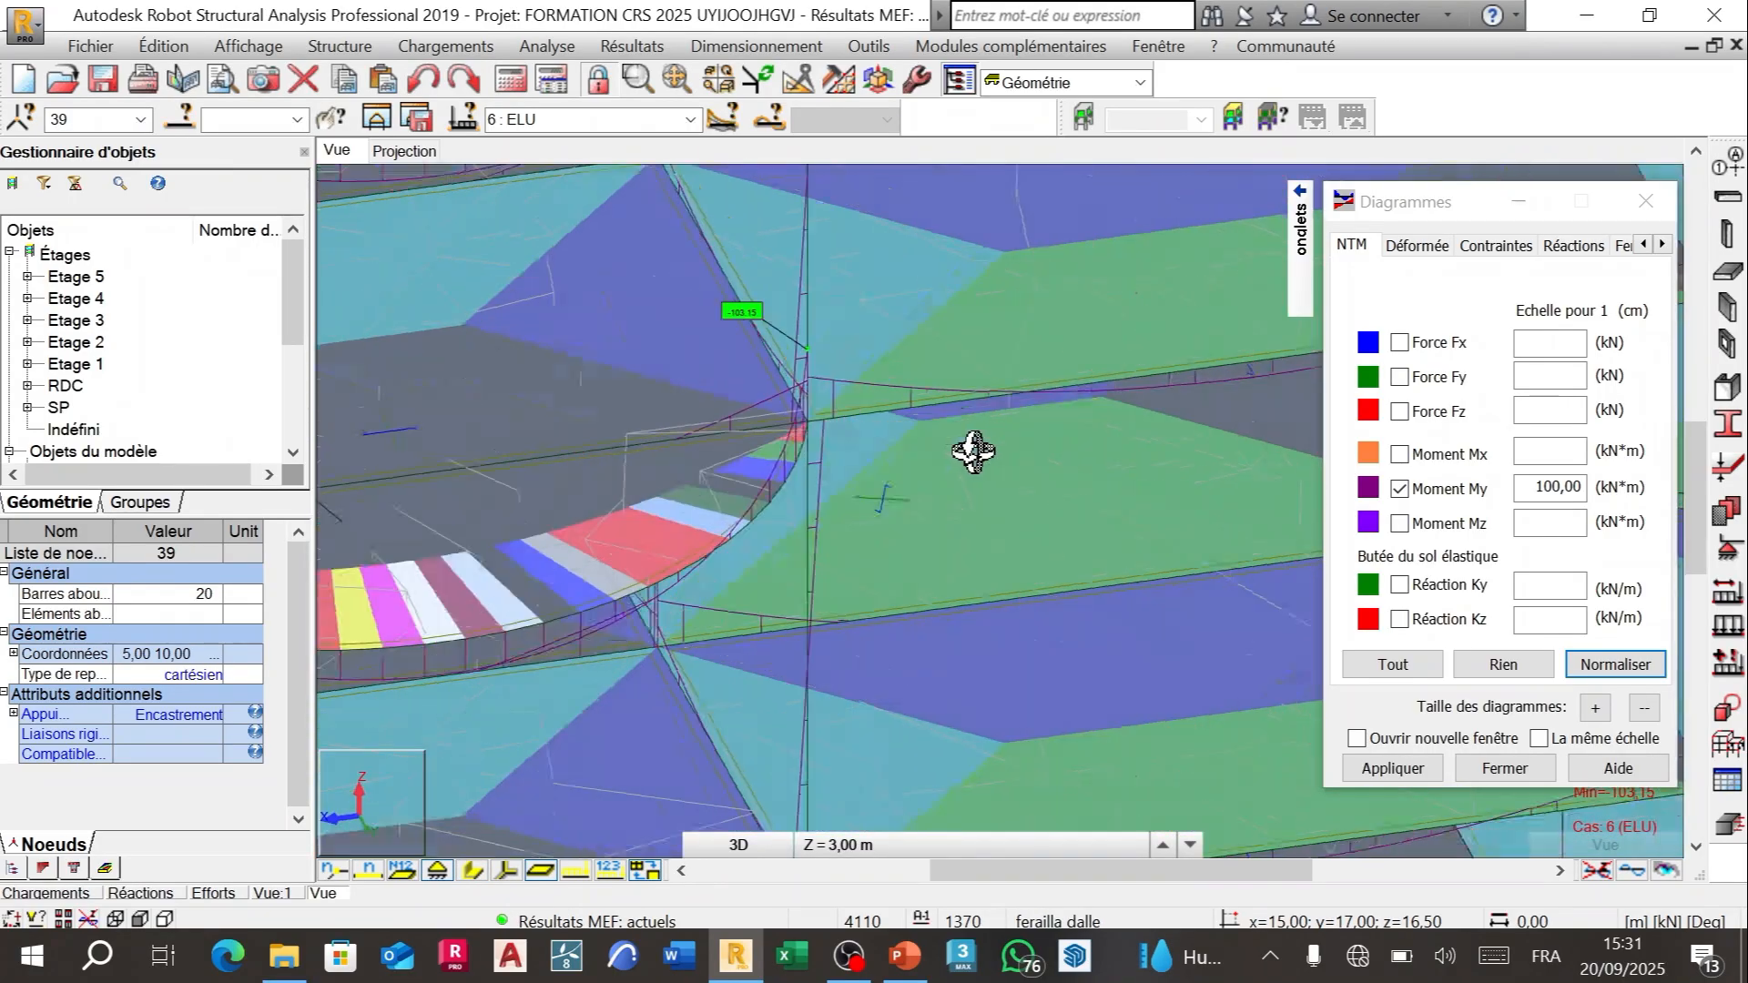
{"action": "middle_click_drag", "start_coordinate": [974, 453], "coordinate": [1077, 394]}
{"action": "scroll", "coordinate": [1081, 401], "scroll_direction": "down", "scroll_amount": 4}
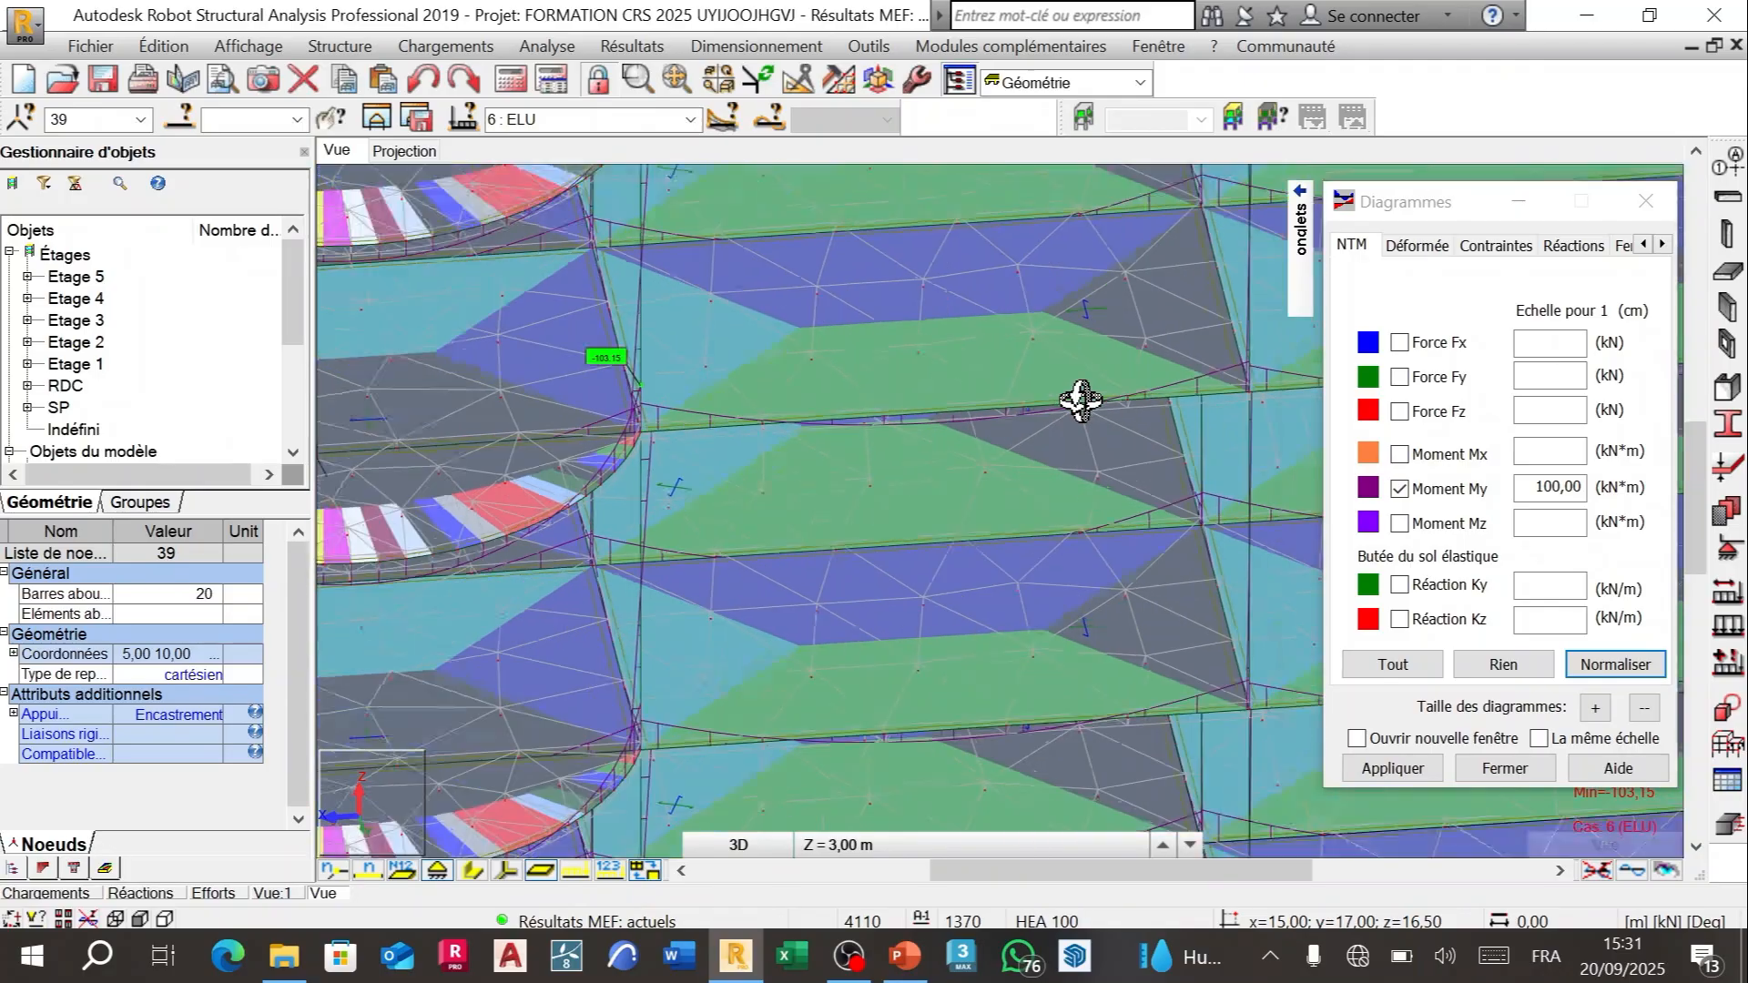
{"action": "scroll", "coordinate": [1080, 401], "scroll_direction": "down", "scroll_amount": 3}
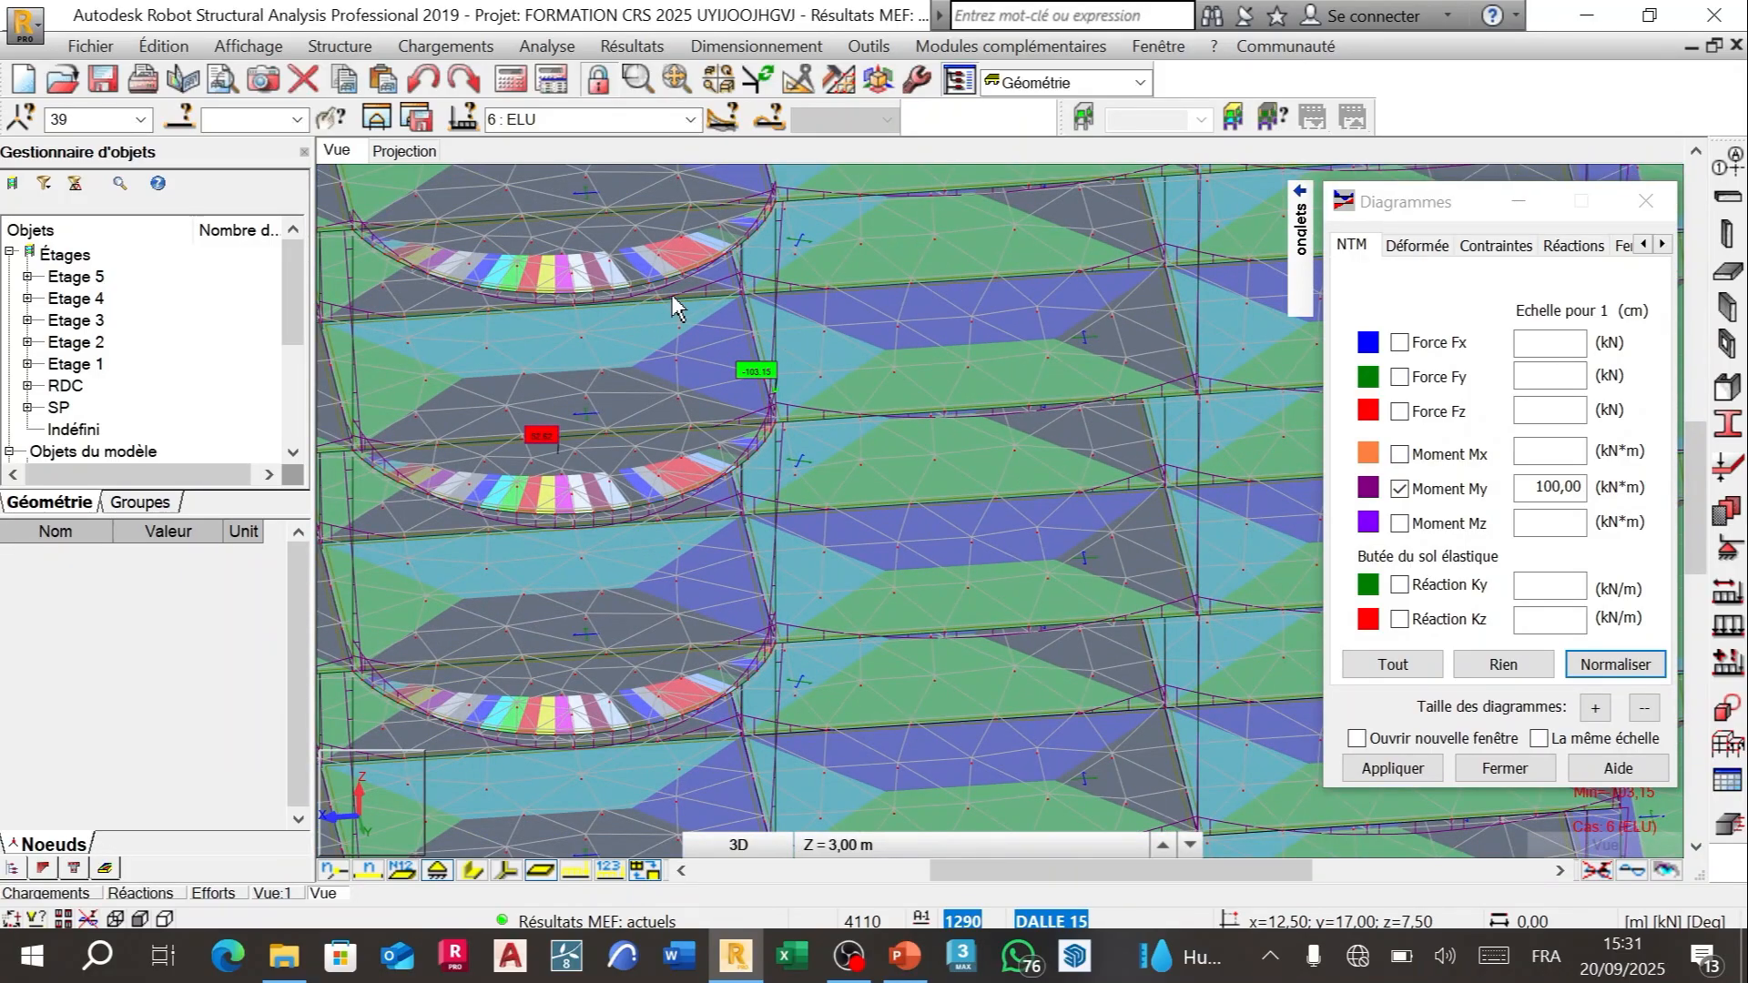
{"action": "scroll", "coordinate": [180, 122], "scroll_direction": "down", "scroll_amount": 1}
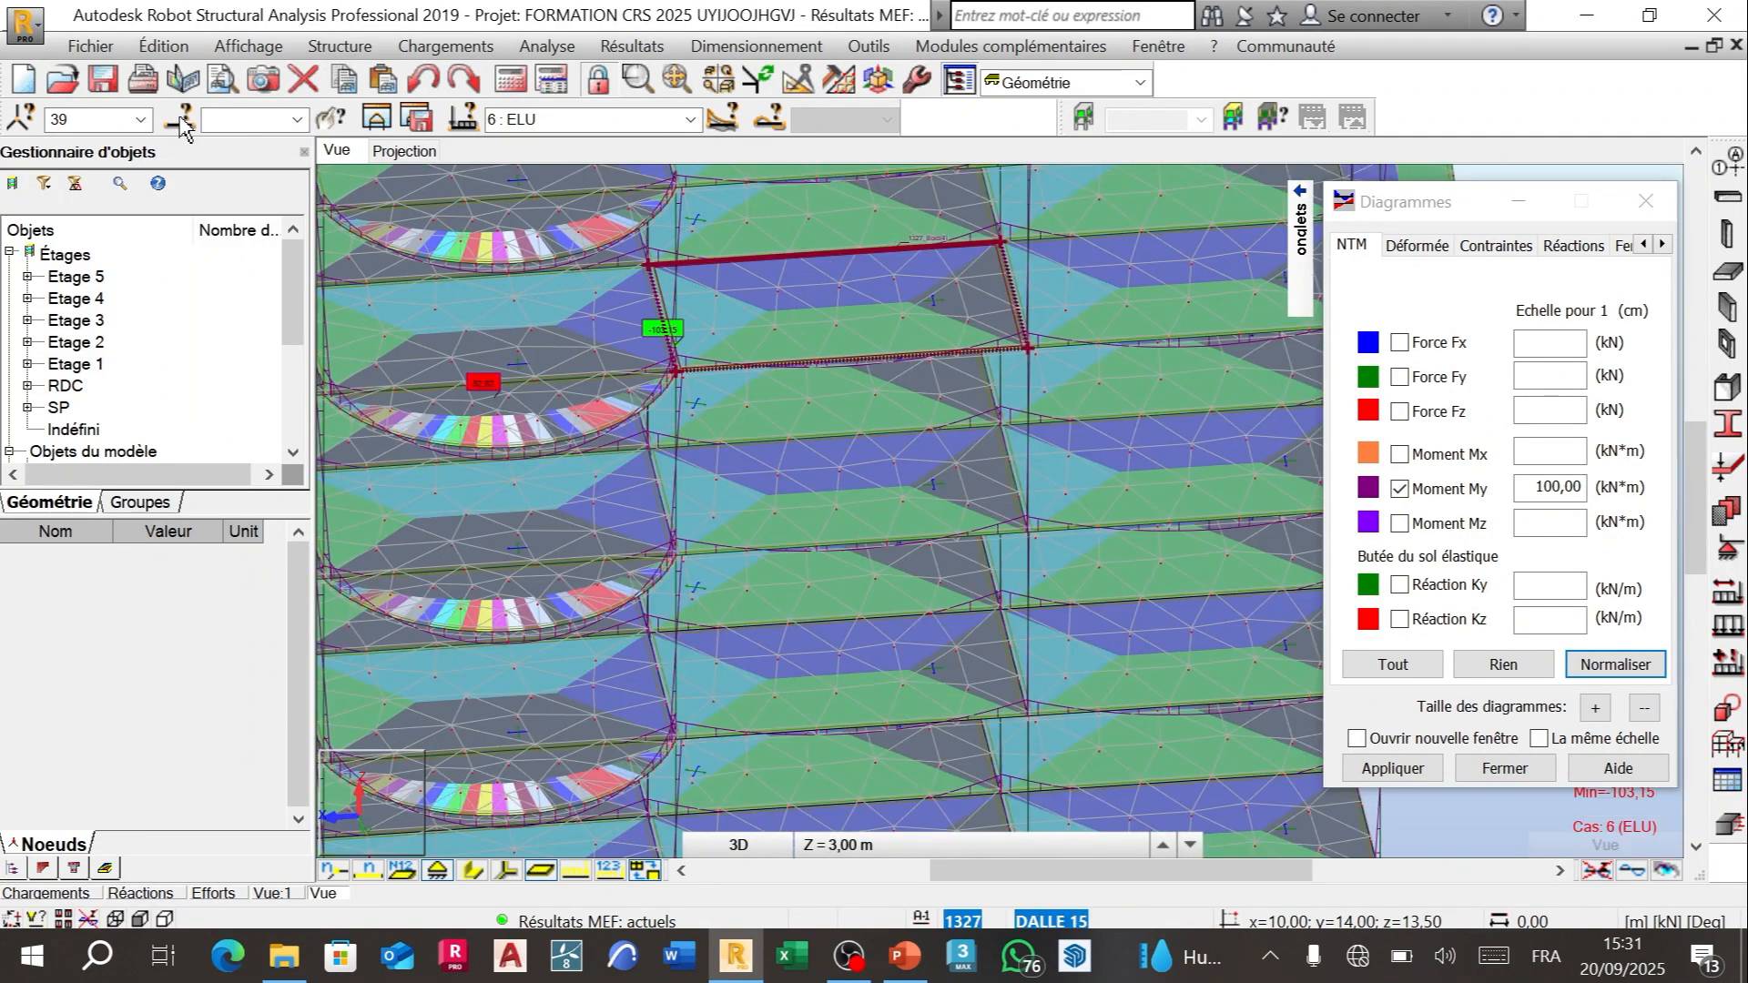
Step: Select all bars whose section is PD, PP or PS
{"action": "left_click", "coordinate": [179, 122]}
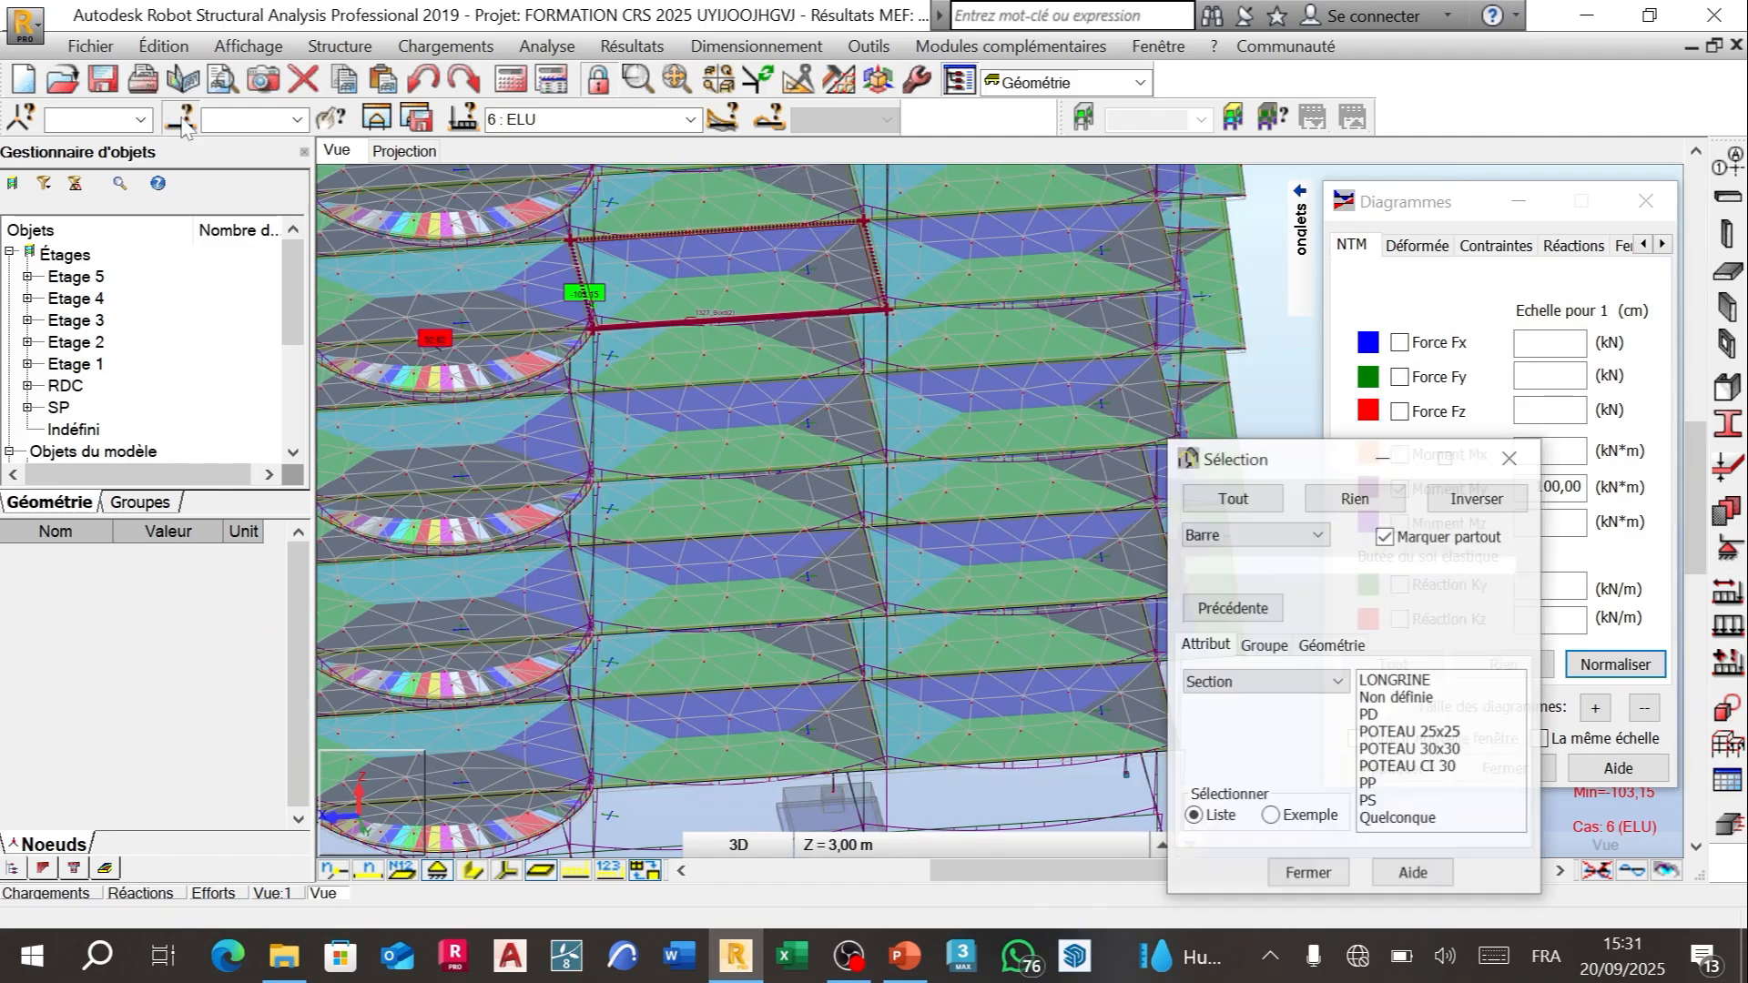
{"action": "left_click", "coordinate": [1375, 716]}
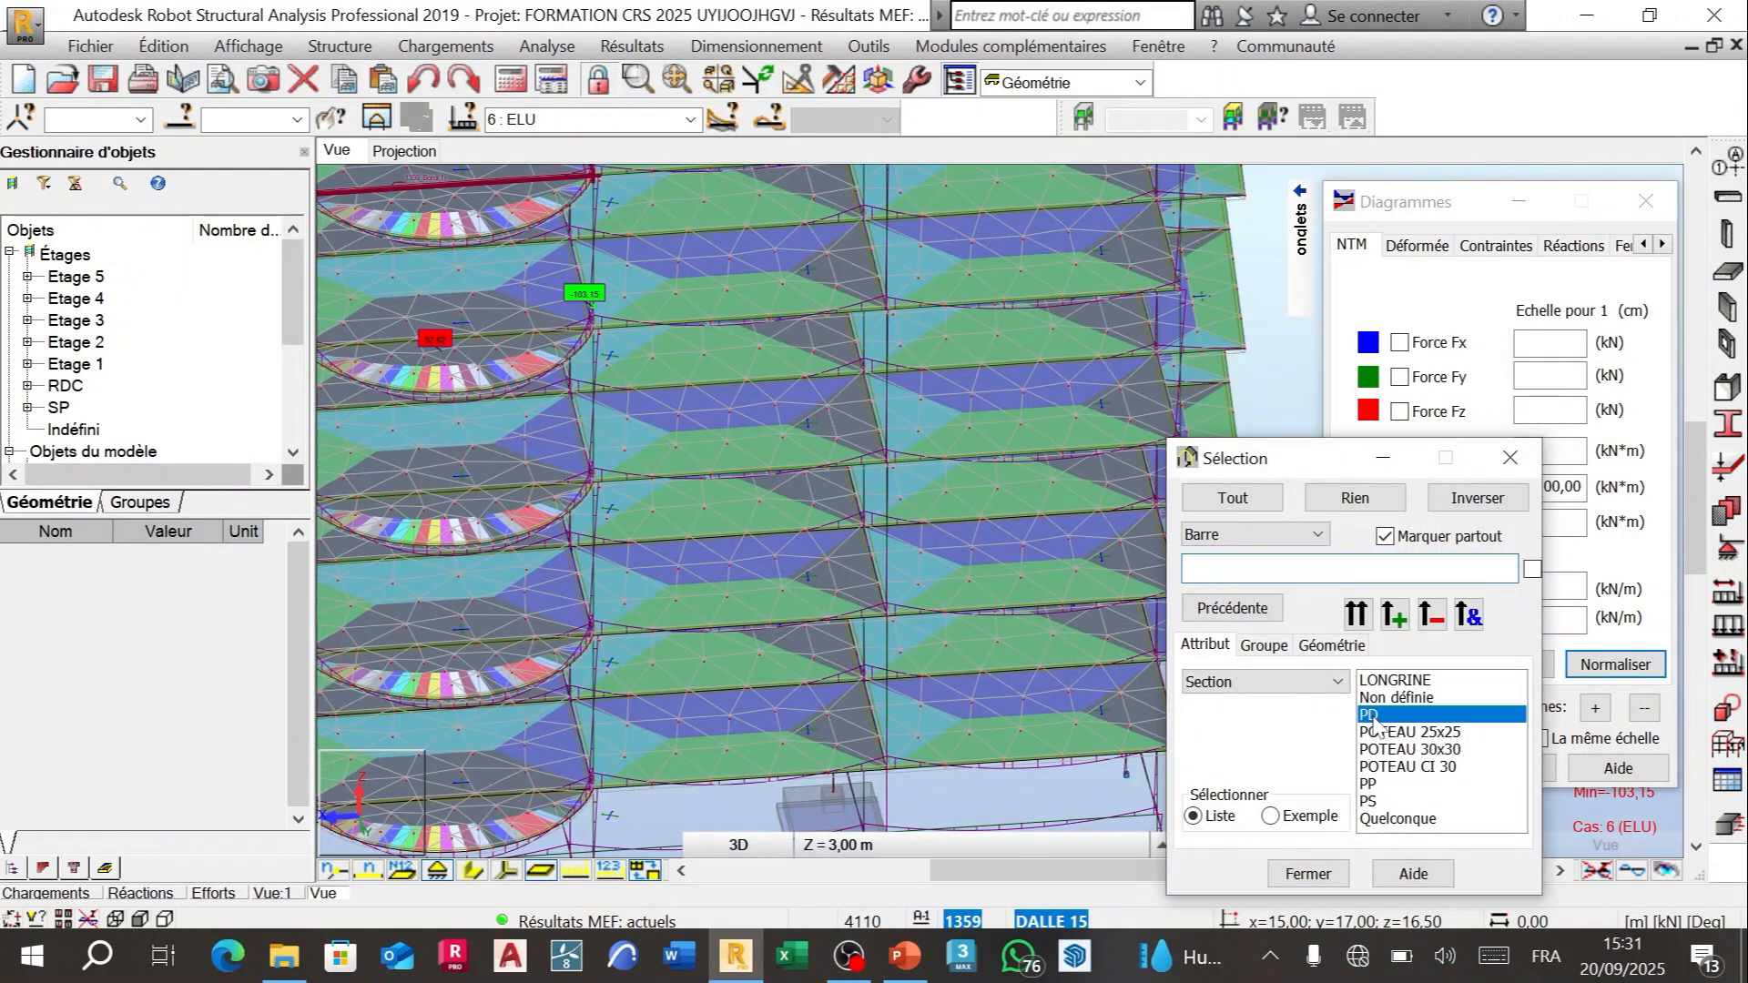
{"action": "left_click", "coordinate": [1368, 784], "text": "ctrl"}
{"action": "left_click", "coordinate": [1374, 801], "text": "ctrl"}
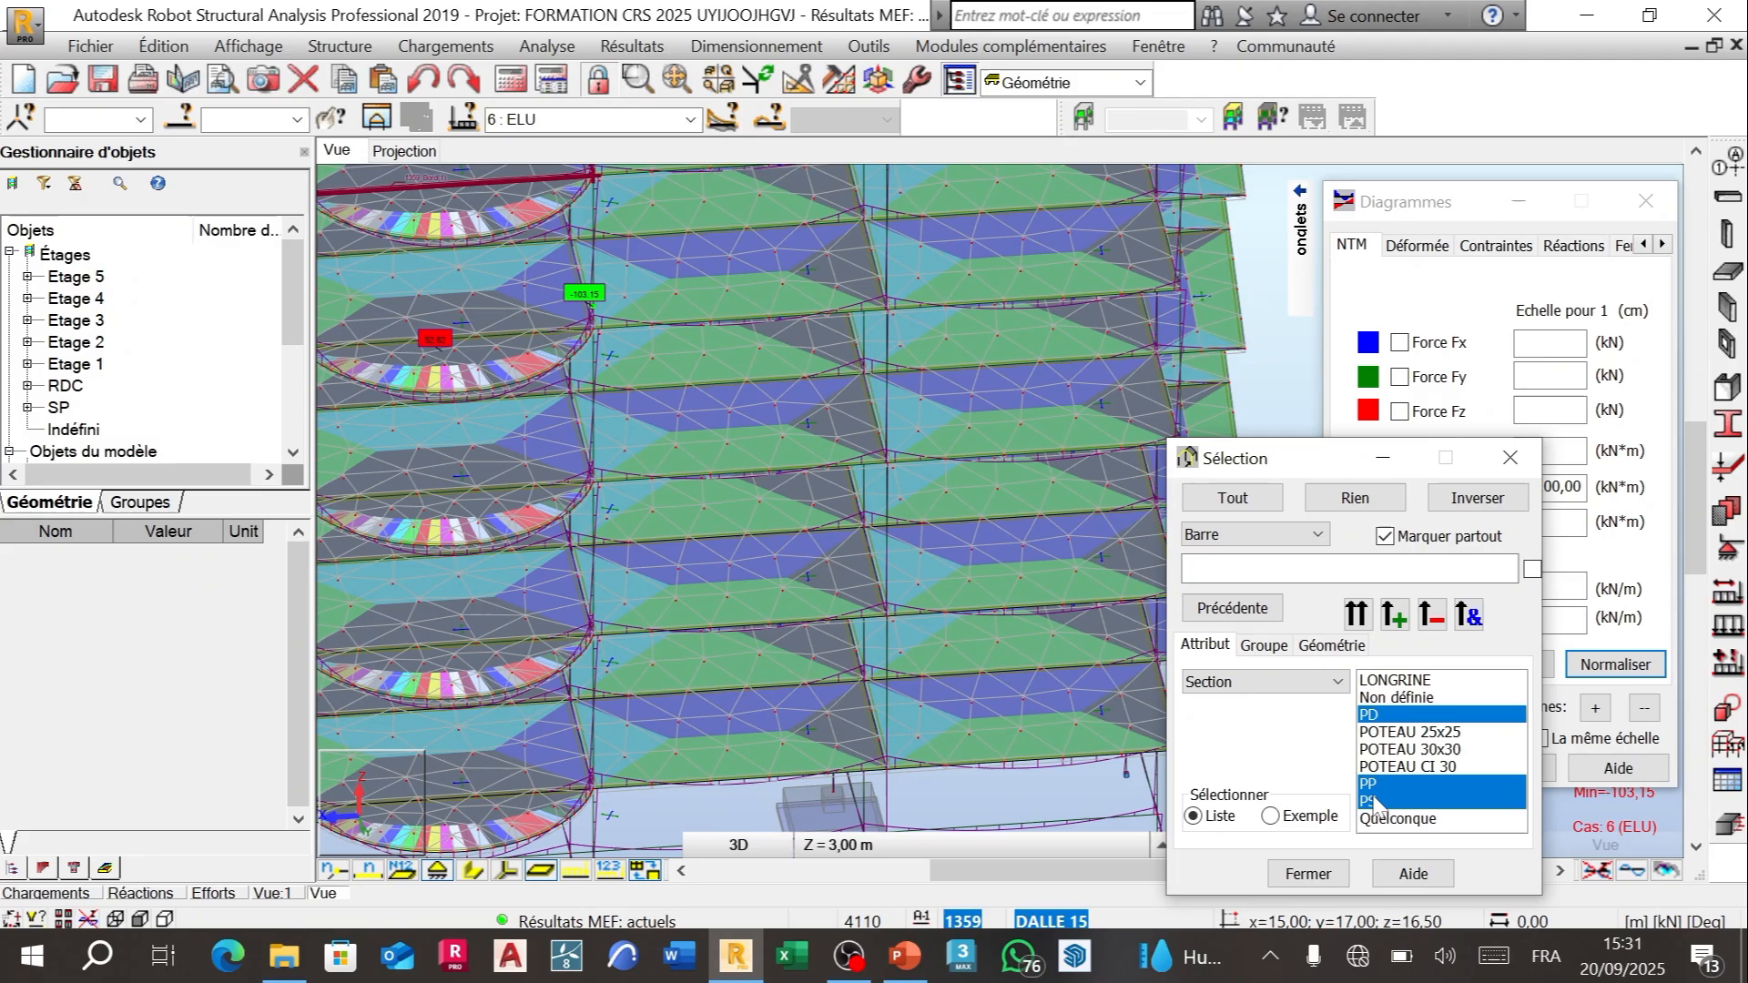
{"action": "left_click", "coordinate": [1356, 615]}
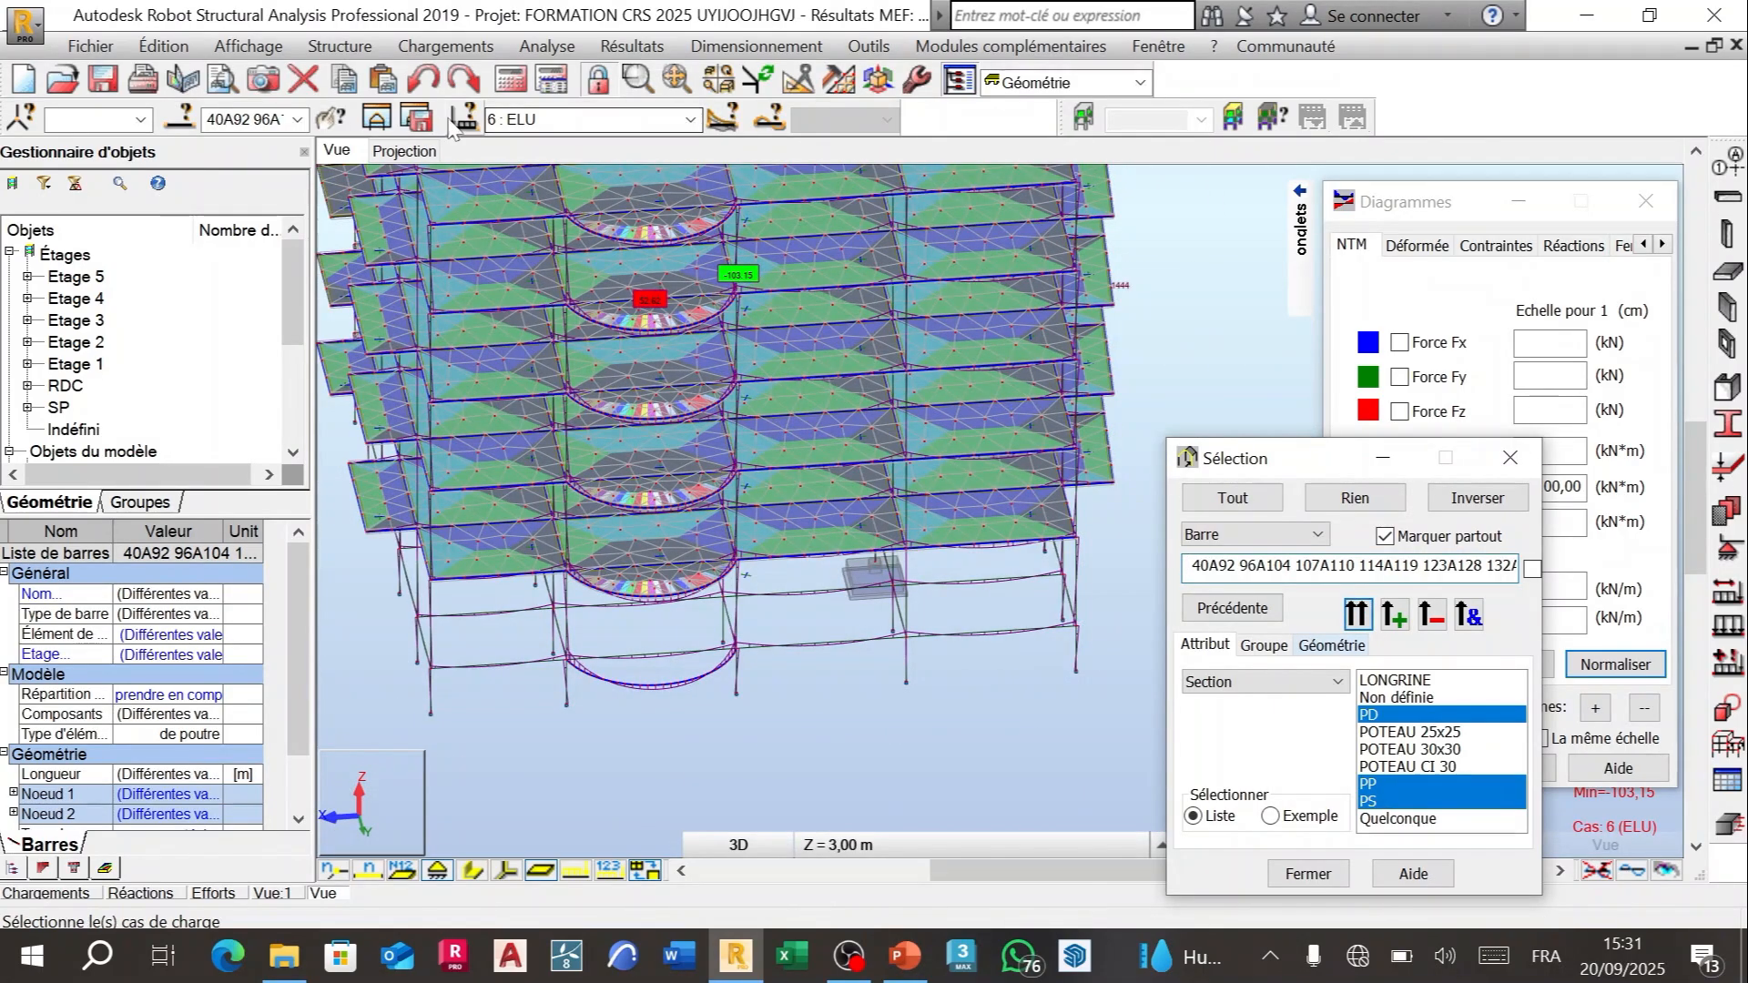
Step: Isolate the selected beams in a separate editing view, orient it in 3D, and clear the selection
{"action": "left_click", "coordinate": [377, 118]}
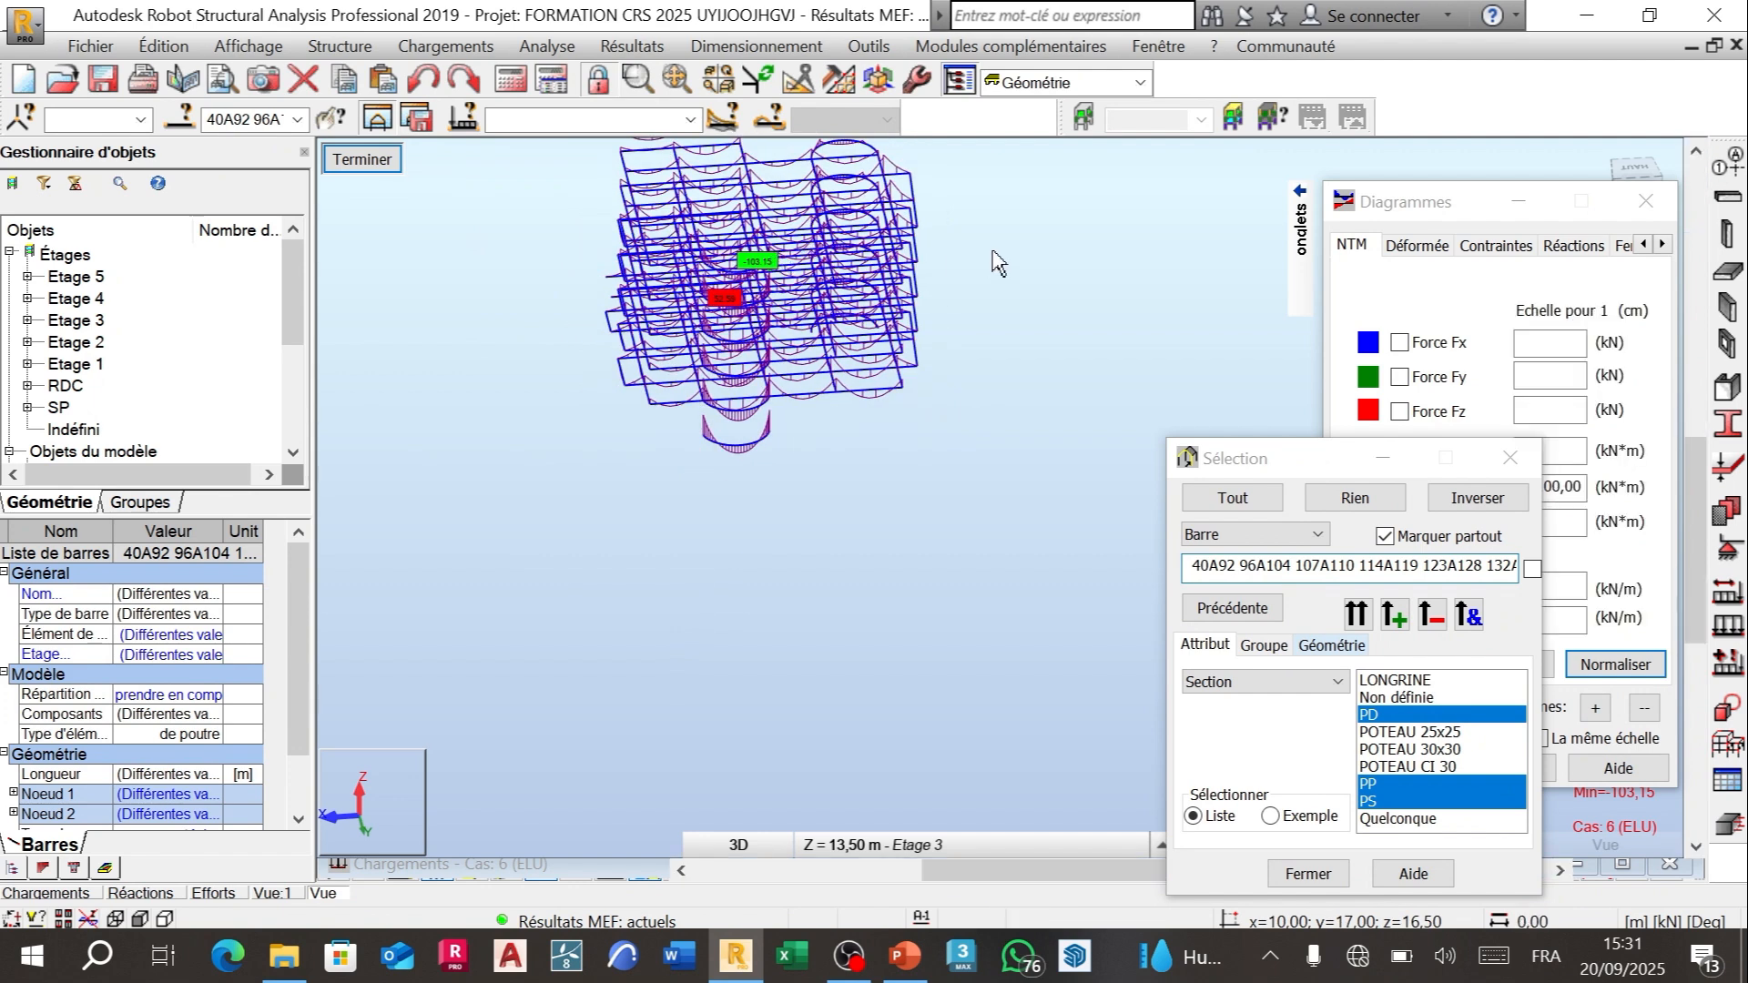
{"action": "right_click", "coordinate": [996, 237]}
{"action": "left_click", "coordinate": [963, 339]}
{"action": "left_click_drag", "start_coordinate": [757, 248], "coordinate": [801, 228]}
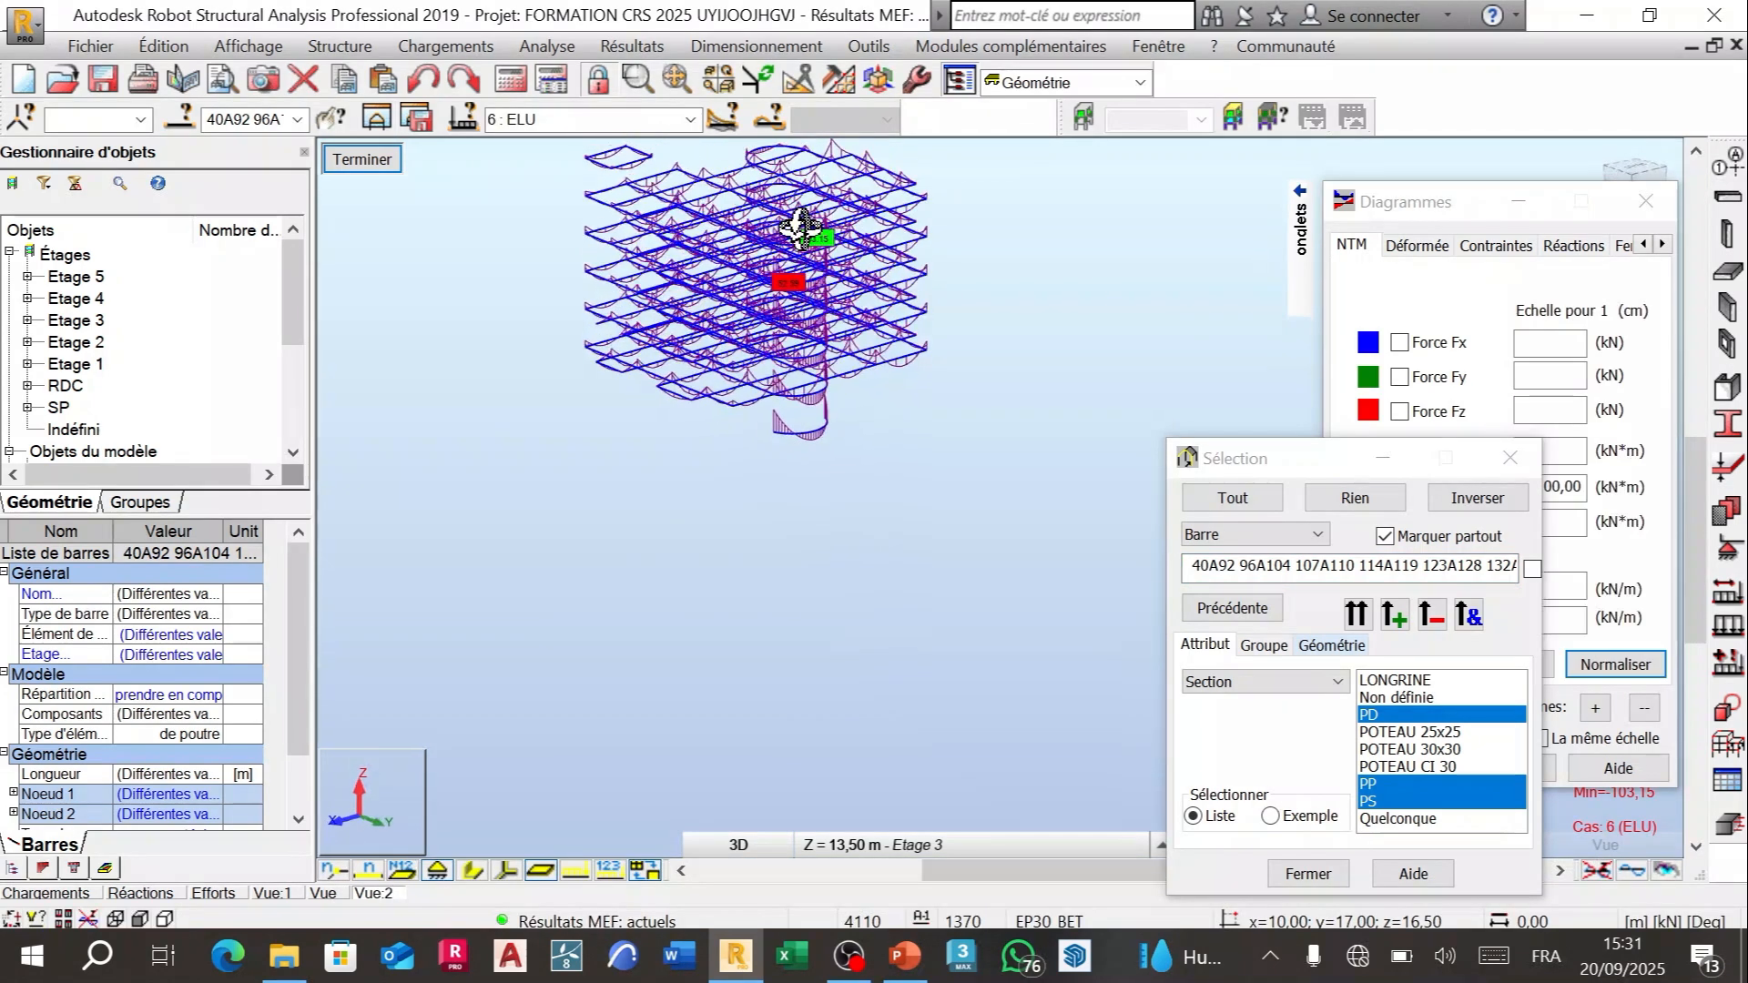
{"action": "scroll", "coordinate": [924, 193], "scroll_direction": "up", "scroll_amount": 3}
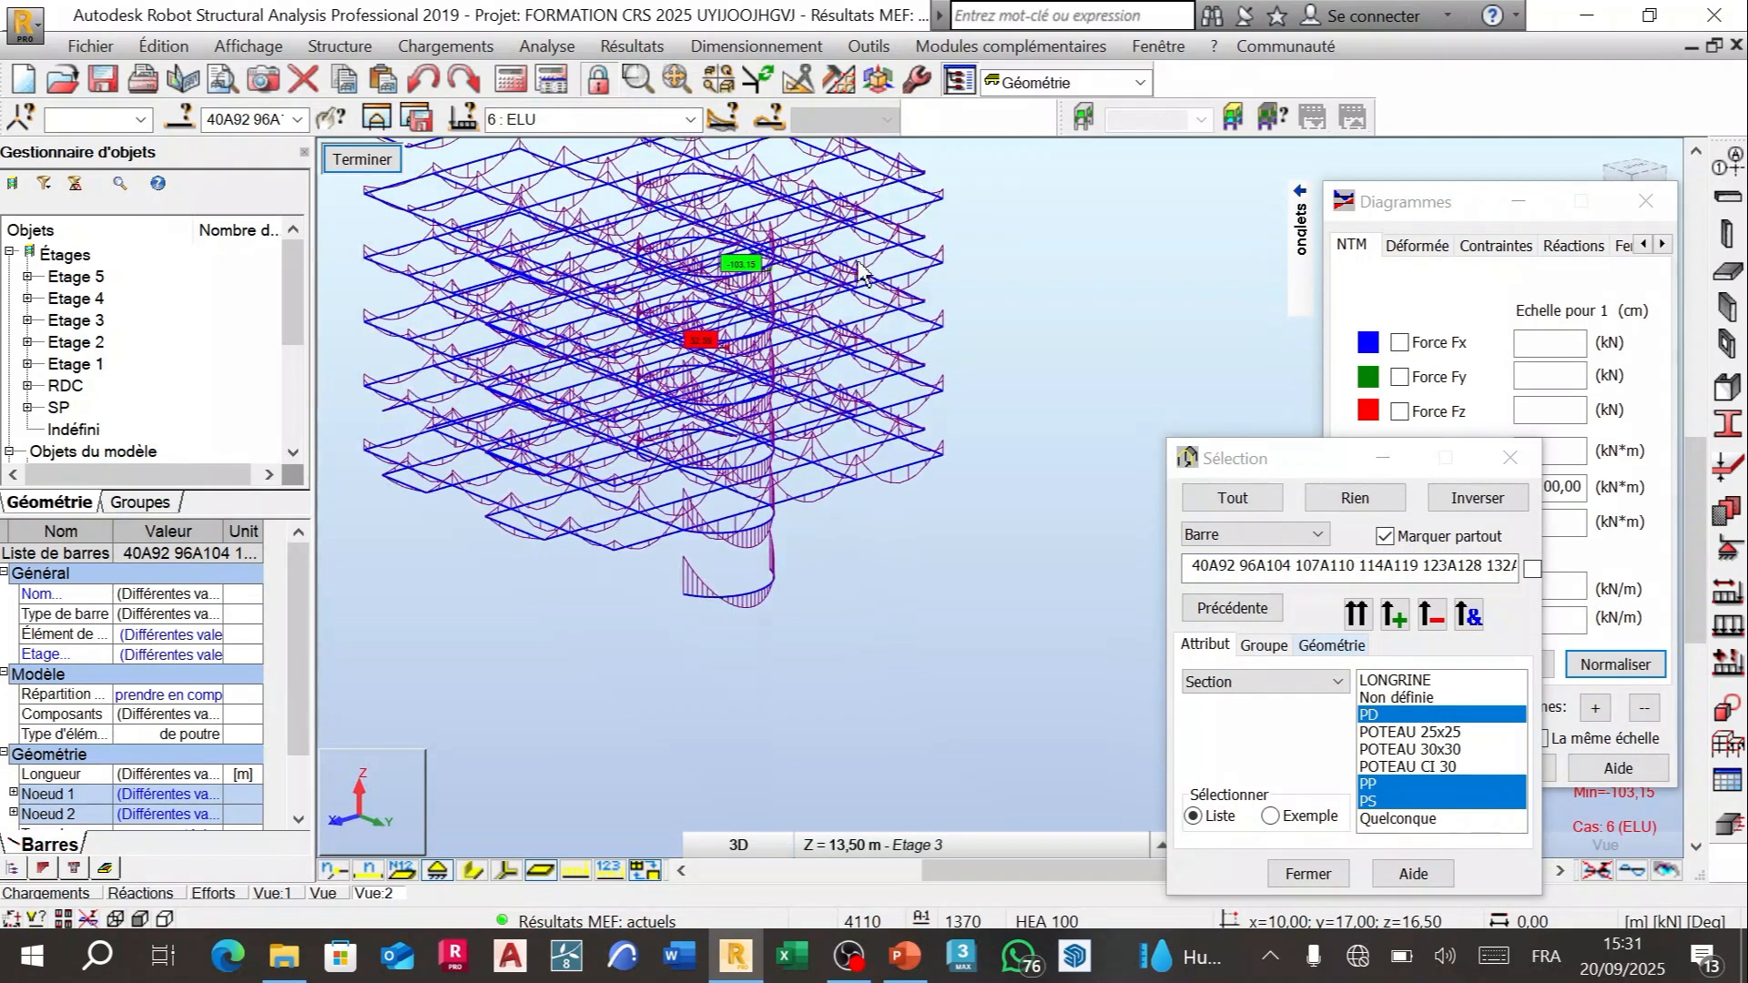
{"action": "left_click", "coordinate": [857, 264]}
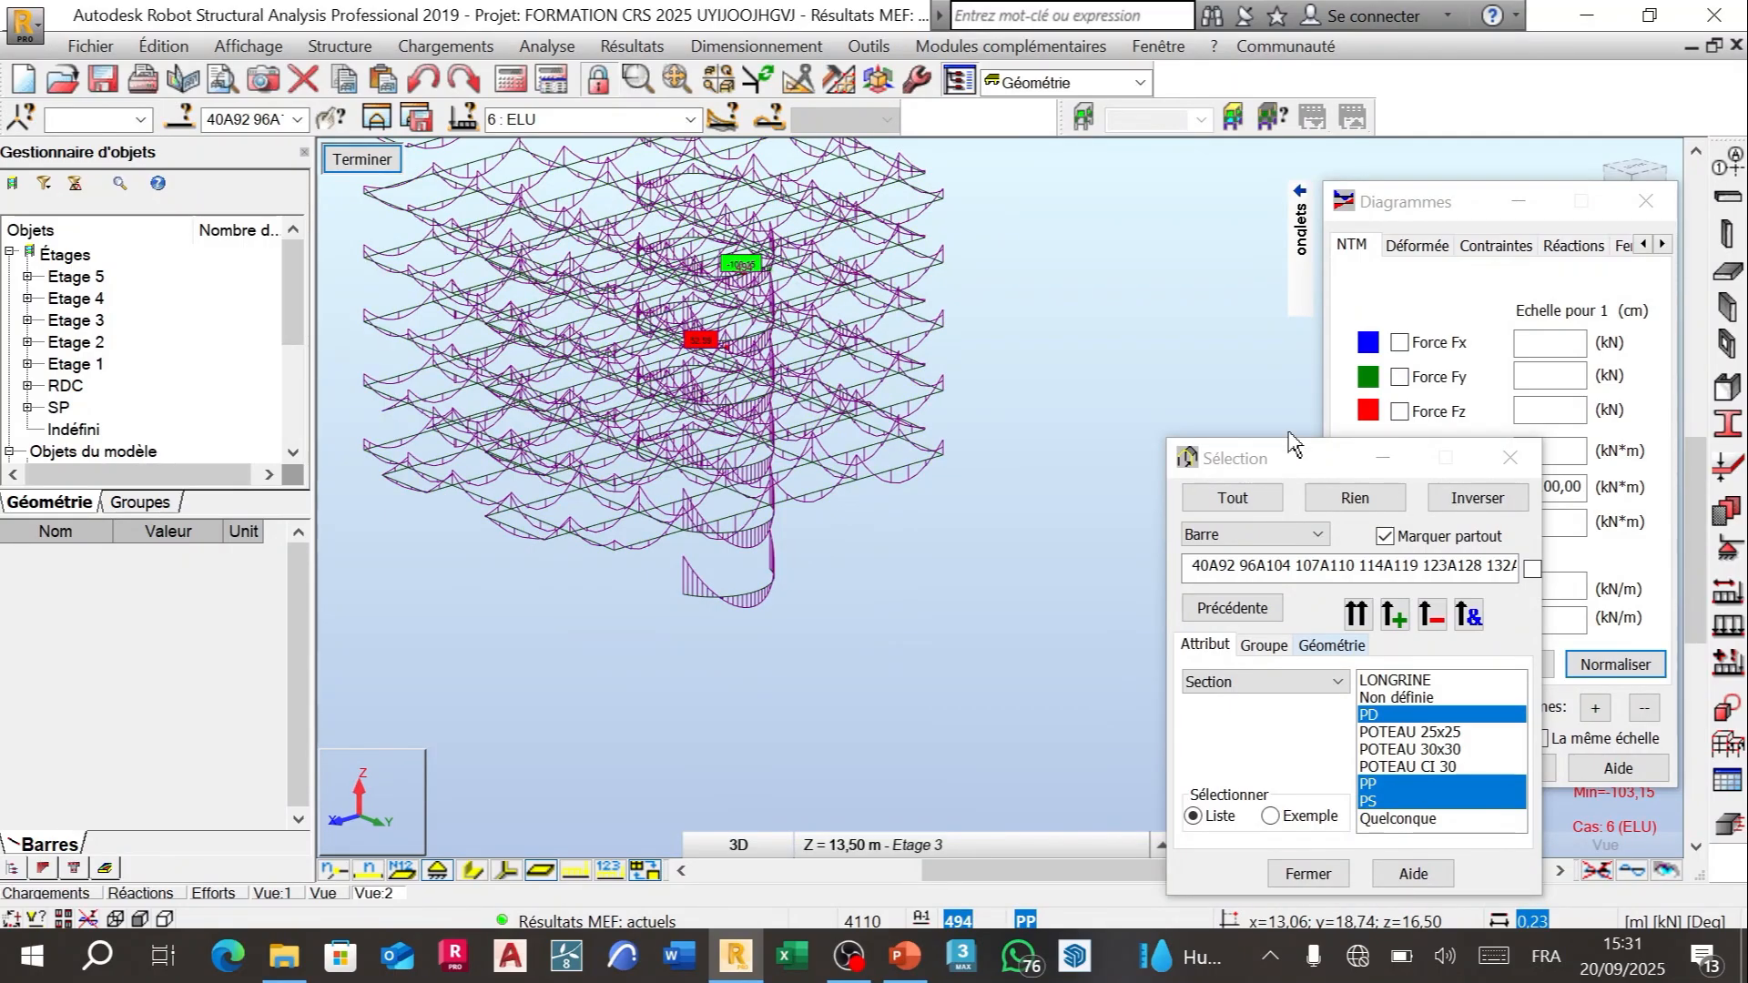
{"action": "left_click", "coordinate": [1510, 458]}
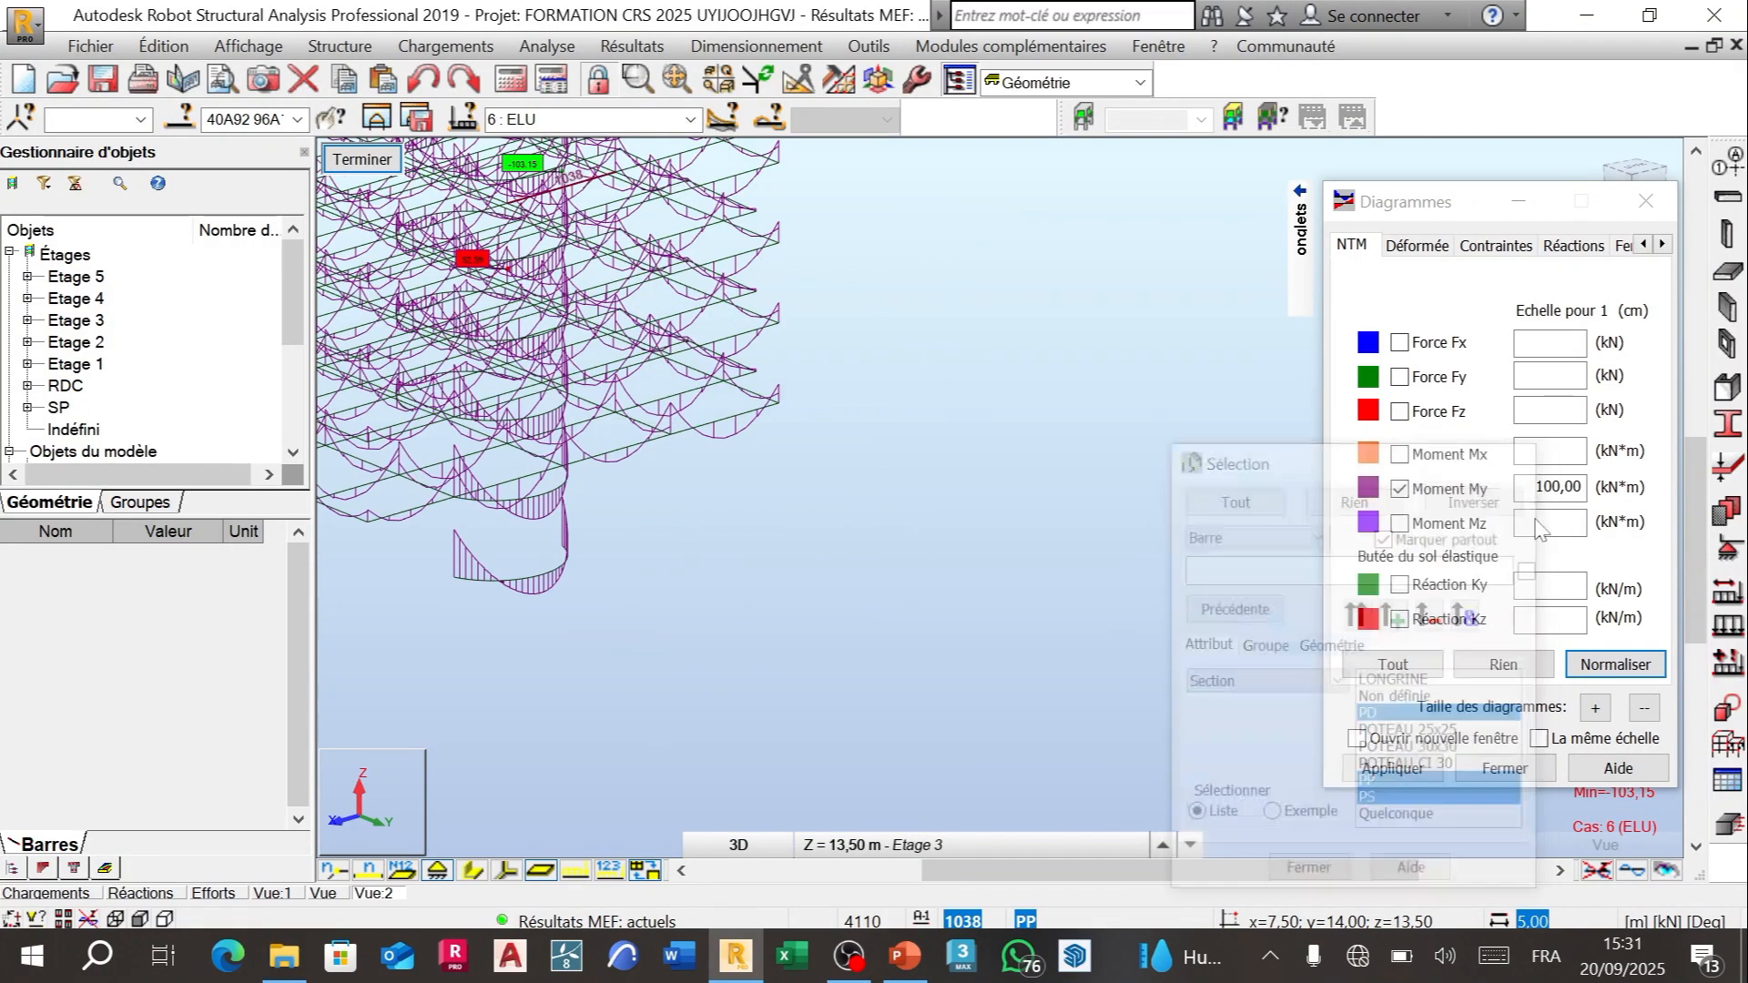
Step: Reduce the My diagram size to a scale of 300 kN*m per cm and apply it to the isolated beams
{"action": "left_click", "coordinate": [1623, 674]}
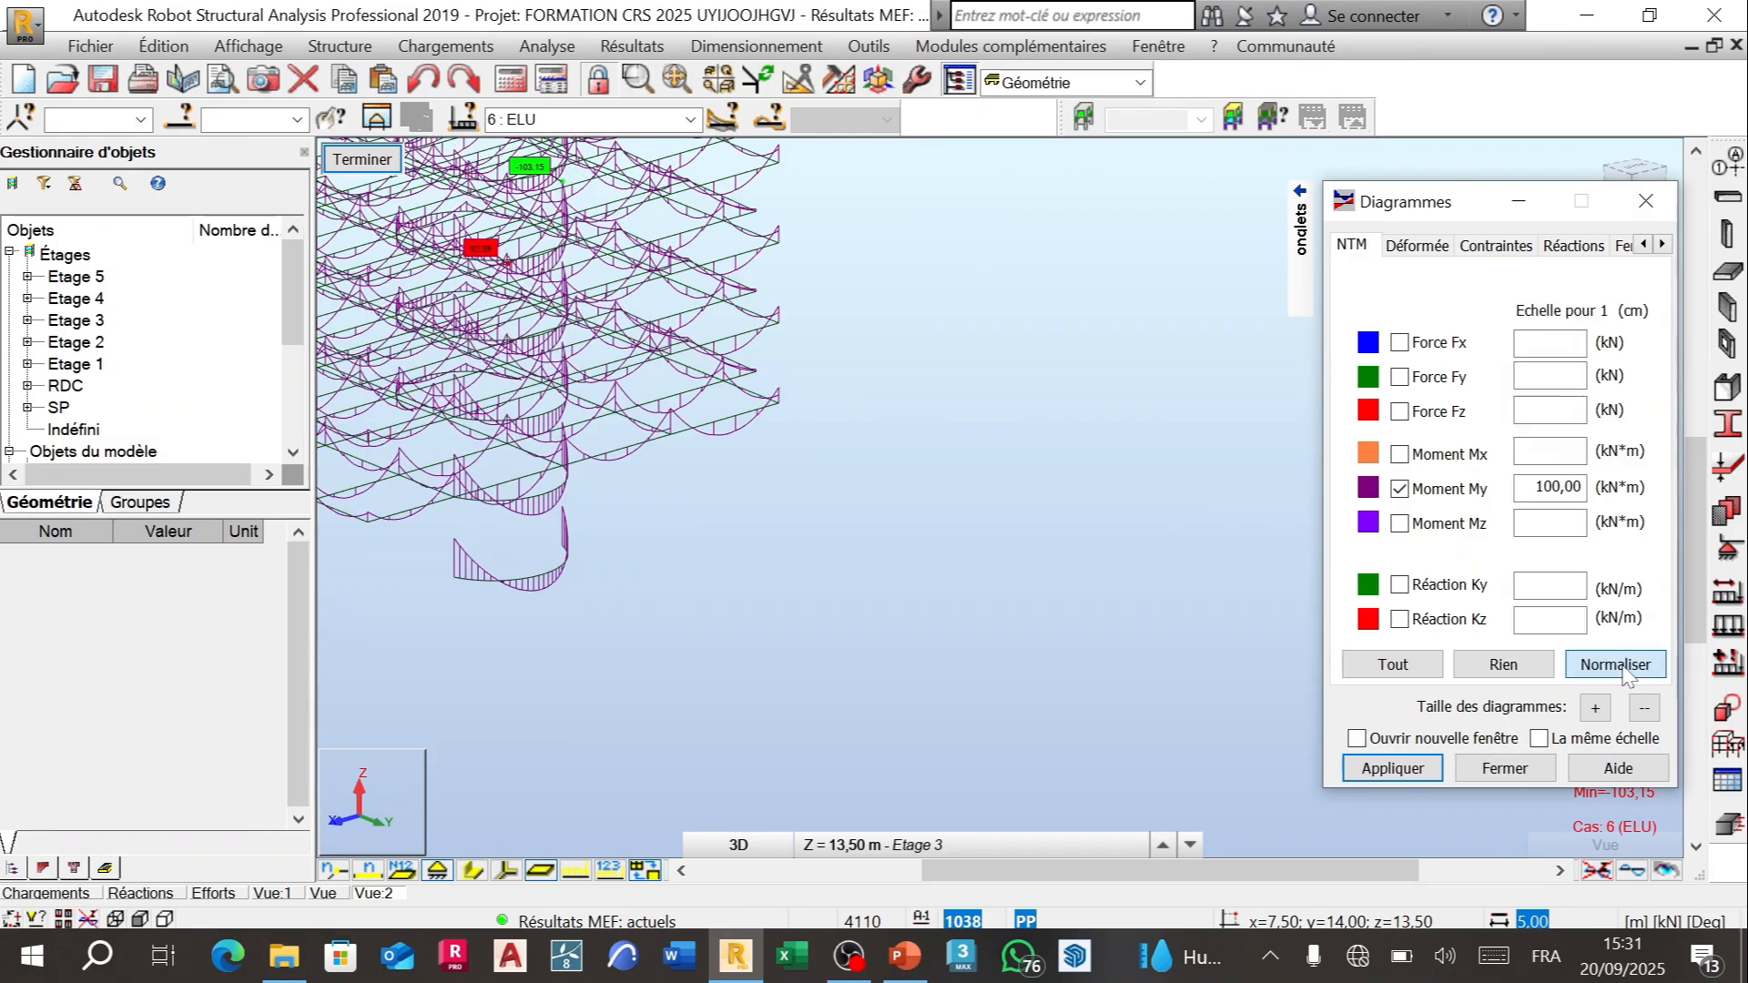
{"action": "left_click", "coordinate": [1643, 710]}
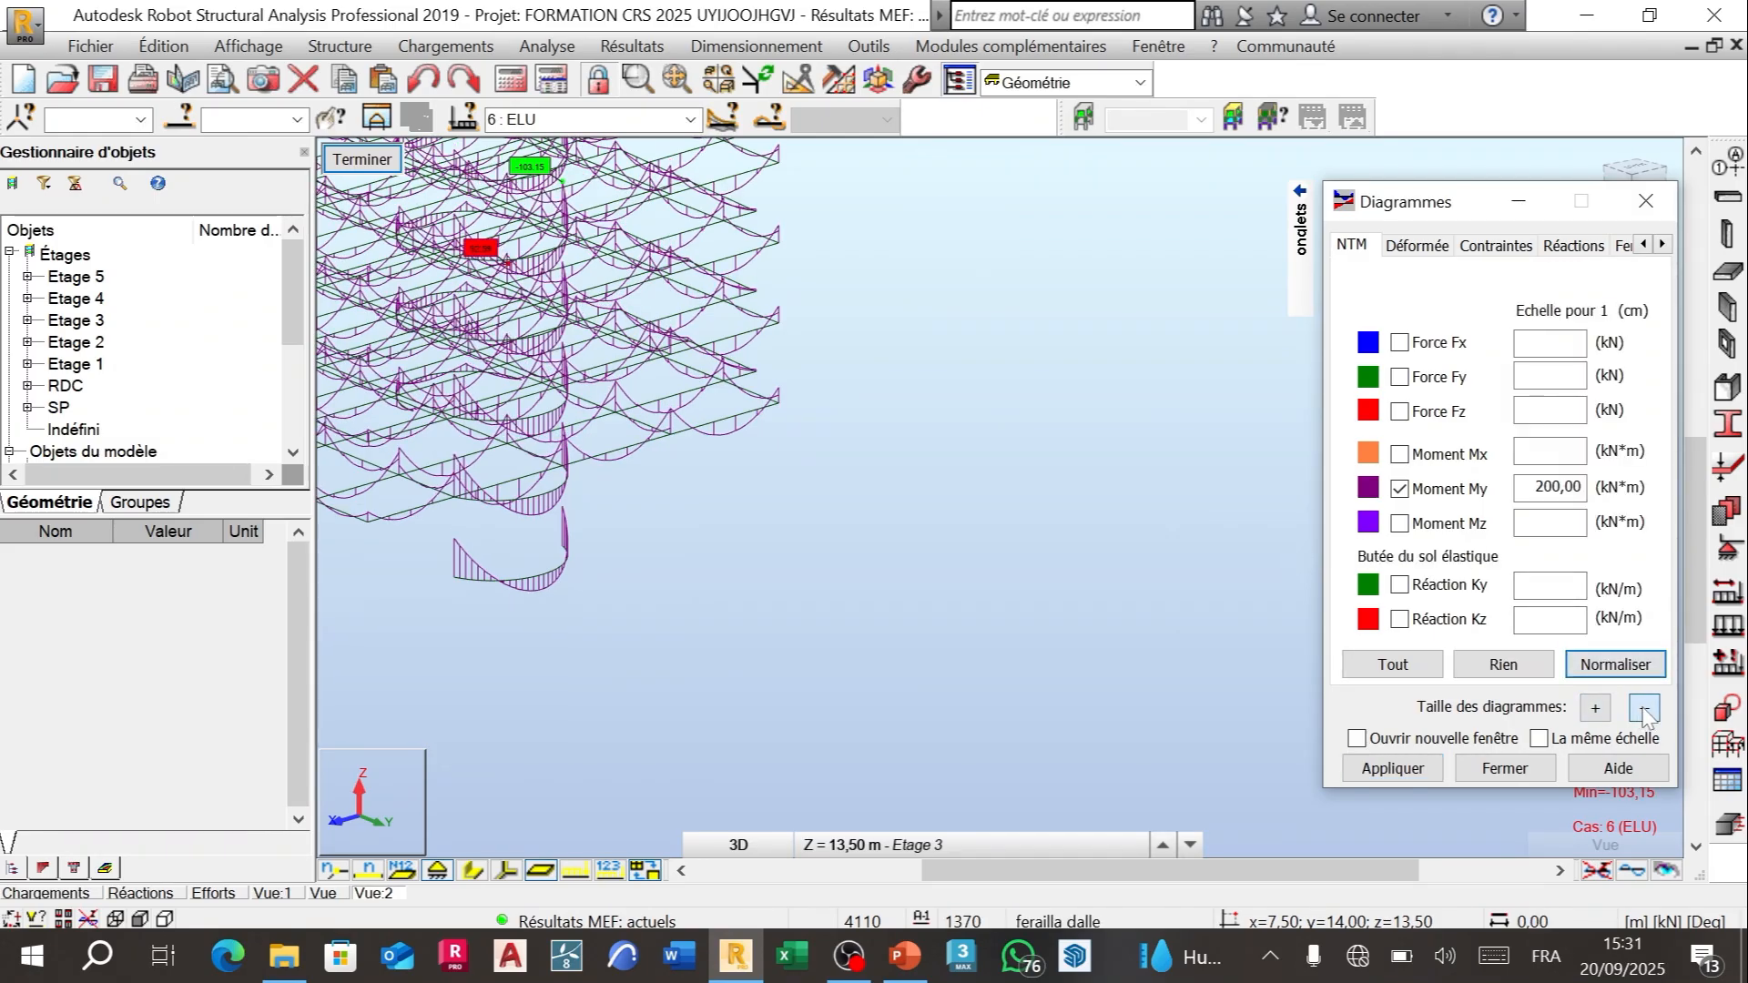
{"action": "left_click", "coordinate": [1391, 769]}
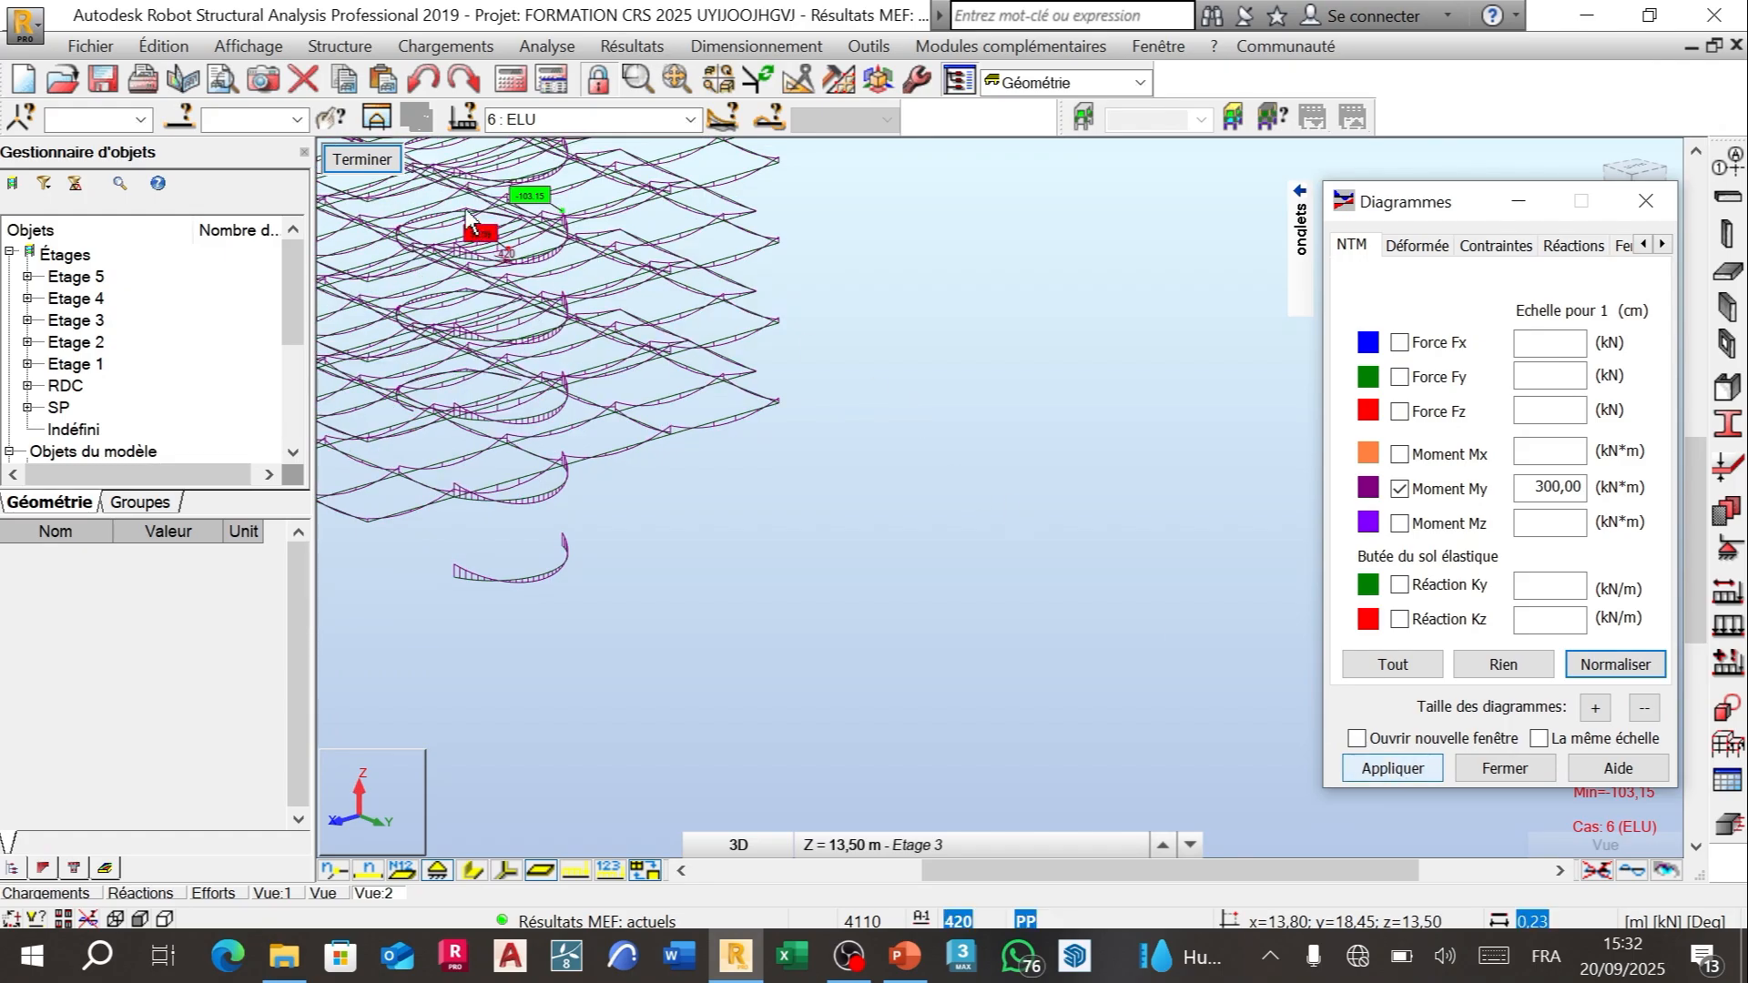
{"action": "scroll", "coordinate": [480, 214], "scroll_direction": "up", "scroll_amount": 3}
{"action": "scroll", "coordinate": [546, 282], "scroll_direction": "up", "scroll_amount": 2}
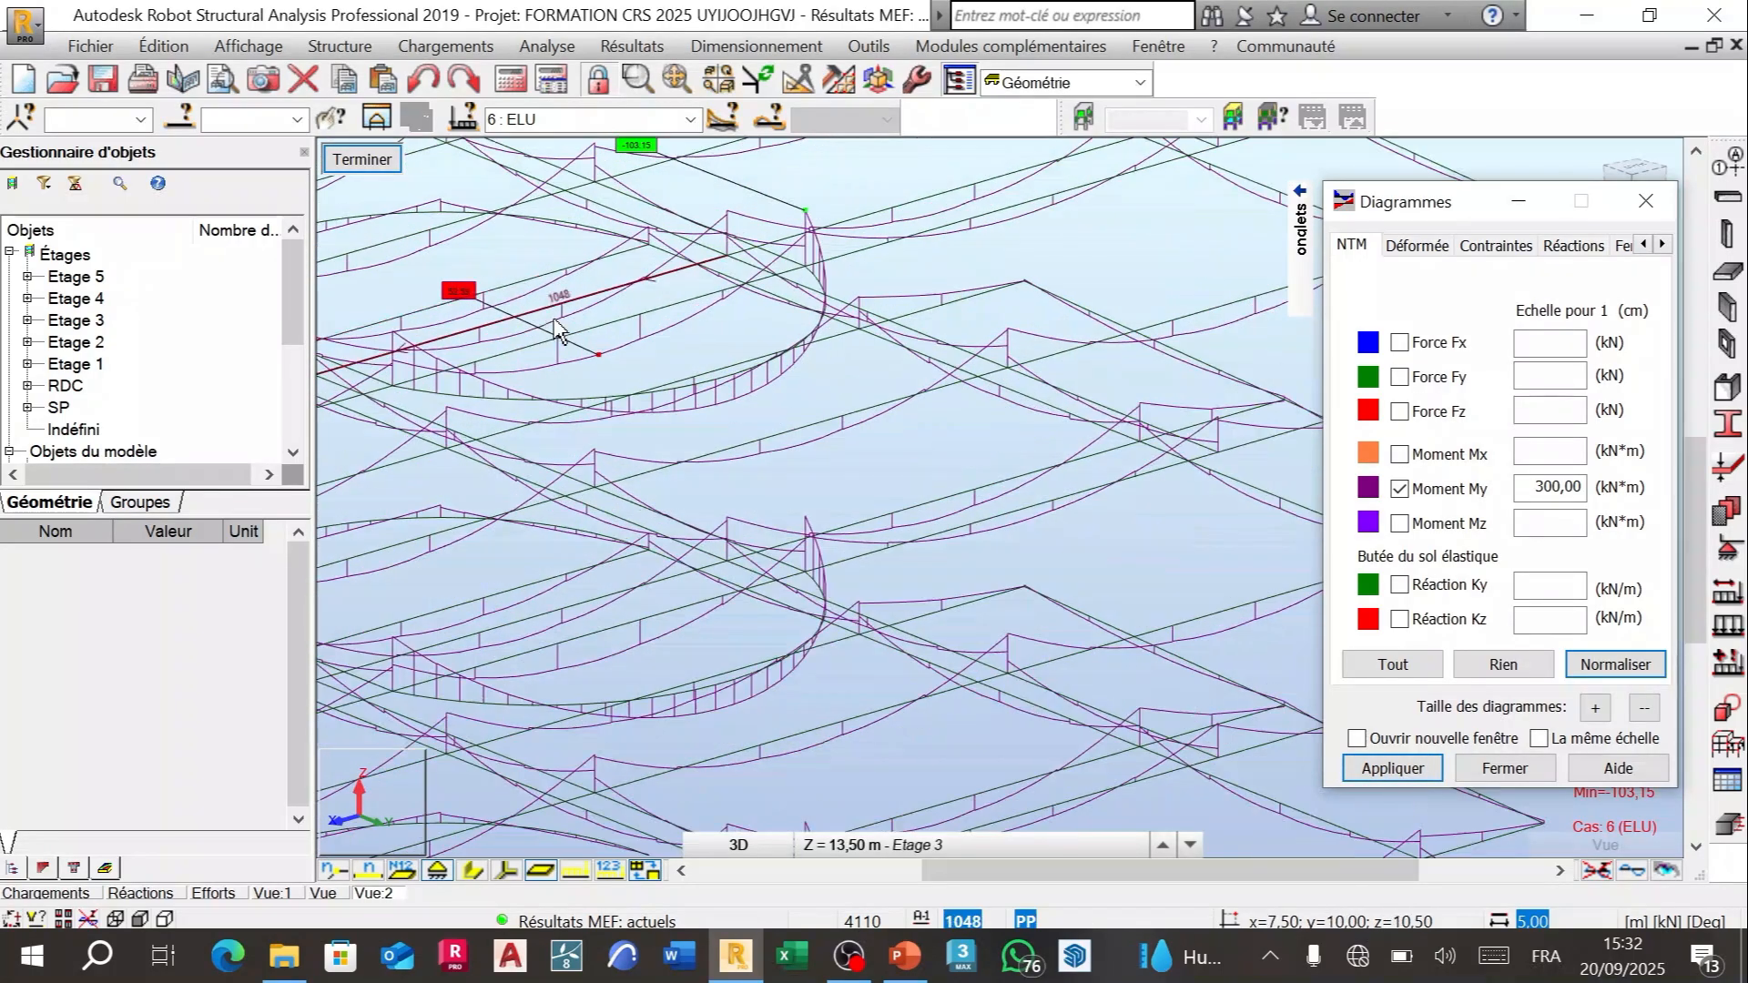
Step: Select the Etage 3 beam 1030 behind the curved beam and turn the bar section shapes back on
{"action": "scroll", "coordinate": [615, 336], "scroll_direction": "up", "scroll_amount": 1}
{"action": "right_click", "coordinate": [567, 336]}
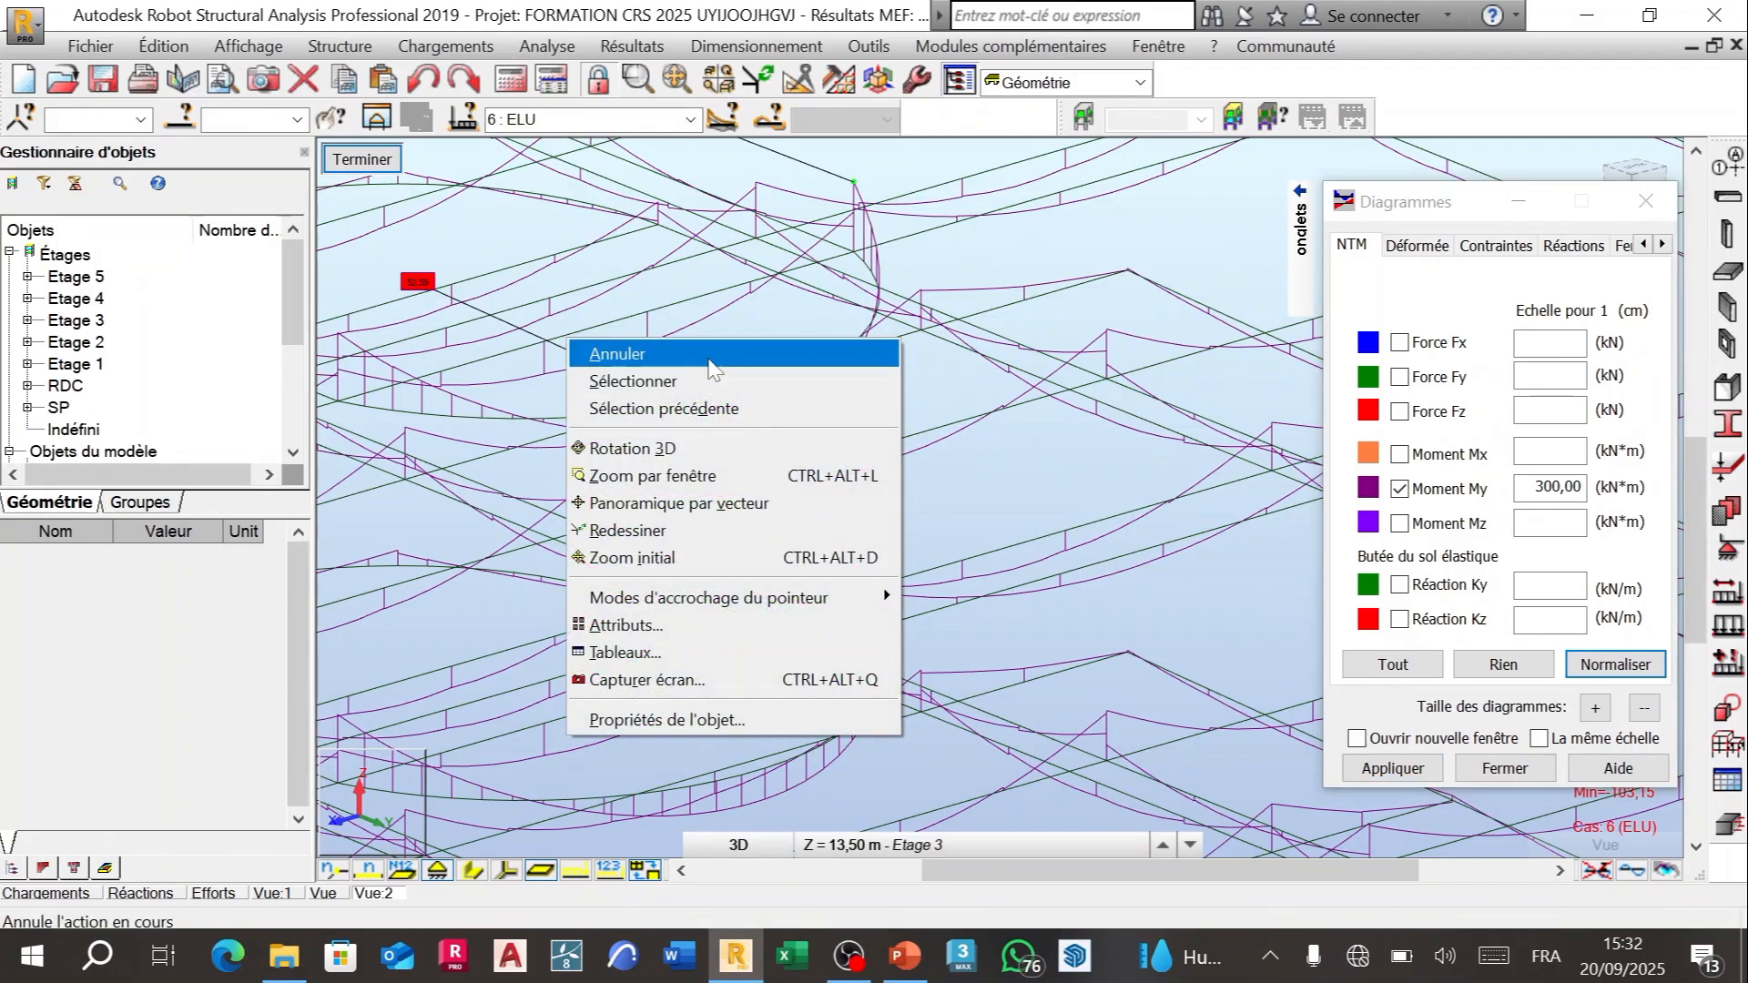
{"action": "left_click", "coordinate": [637, 448]}
{"action": "left_click_drag", "start_coordinate": [783, 369], "coordinate": [817, 342]}
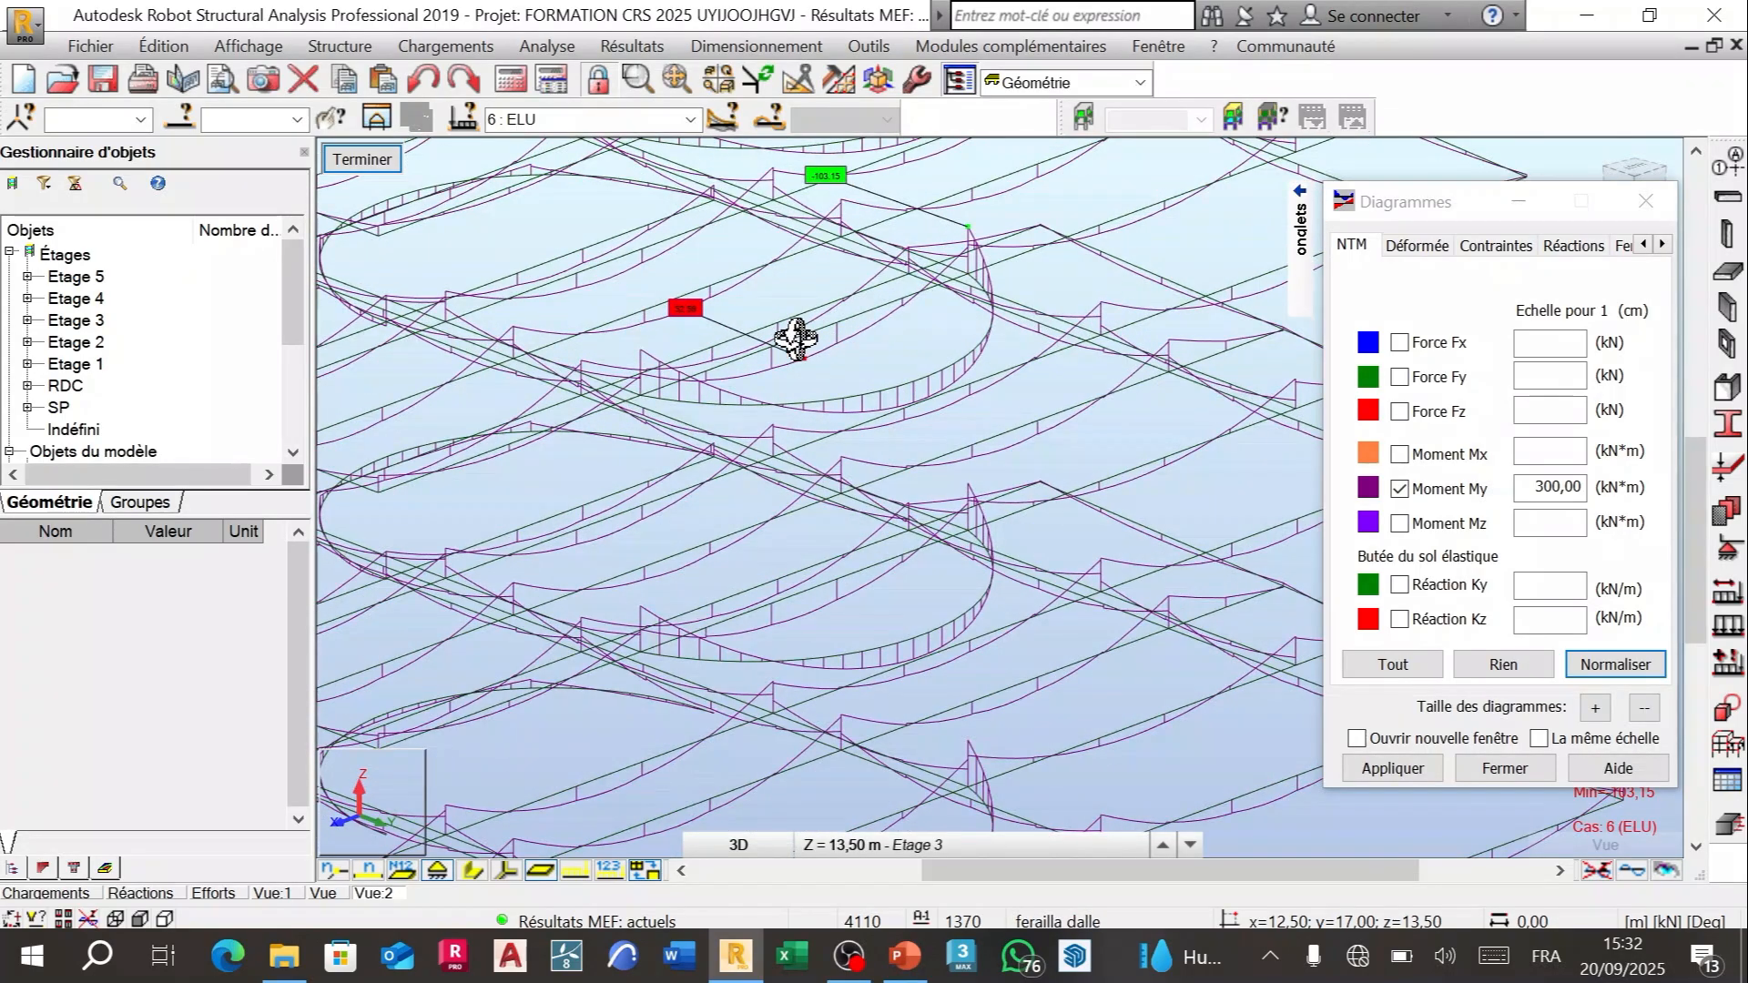
{"action": "scroll", "coordinate": [796, 338], "scroll_direction": "up", "scroll_amount": 3}
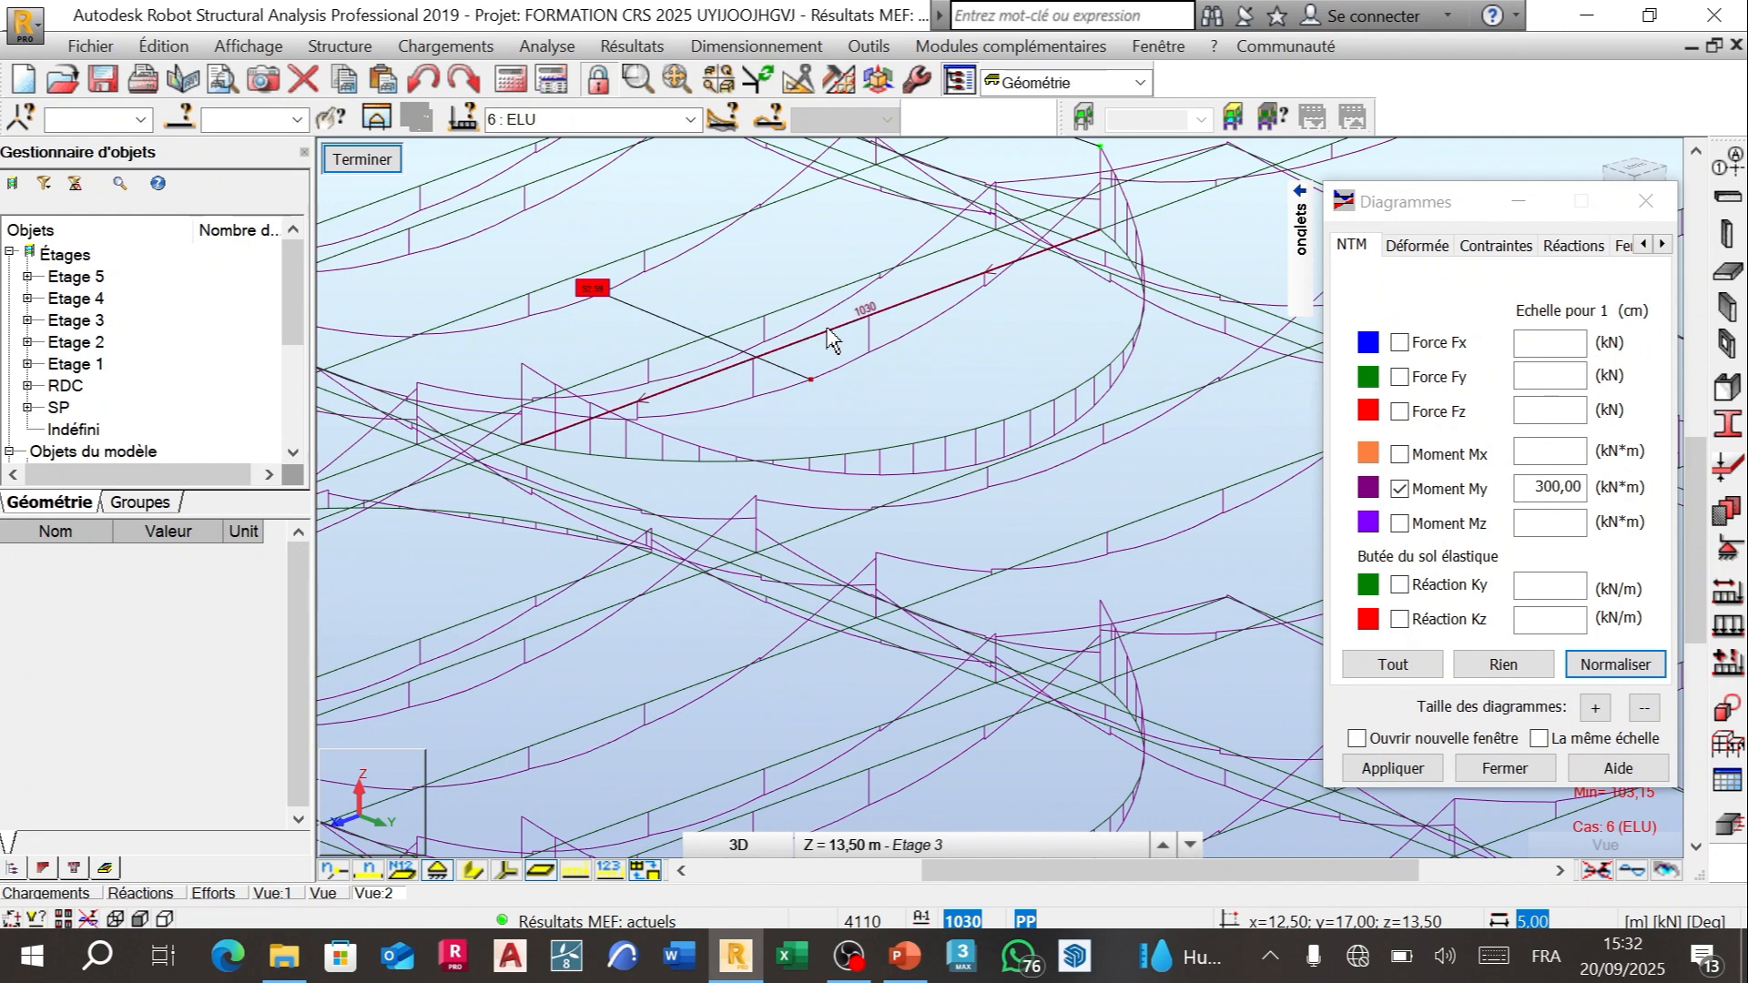
{"action": "left_click", "coordinate": [828, 331]}
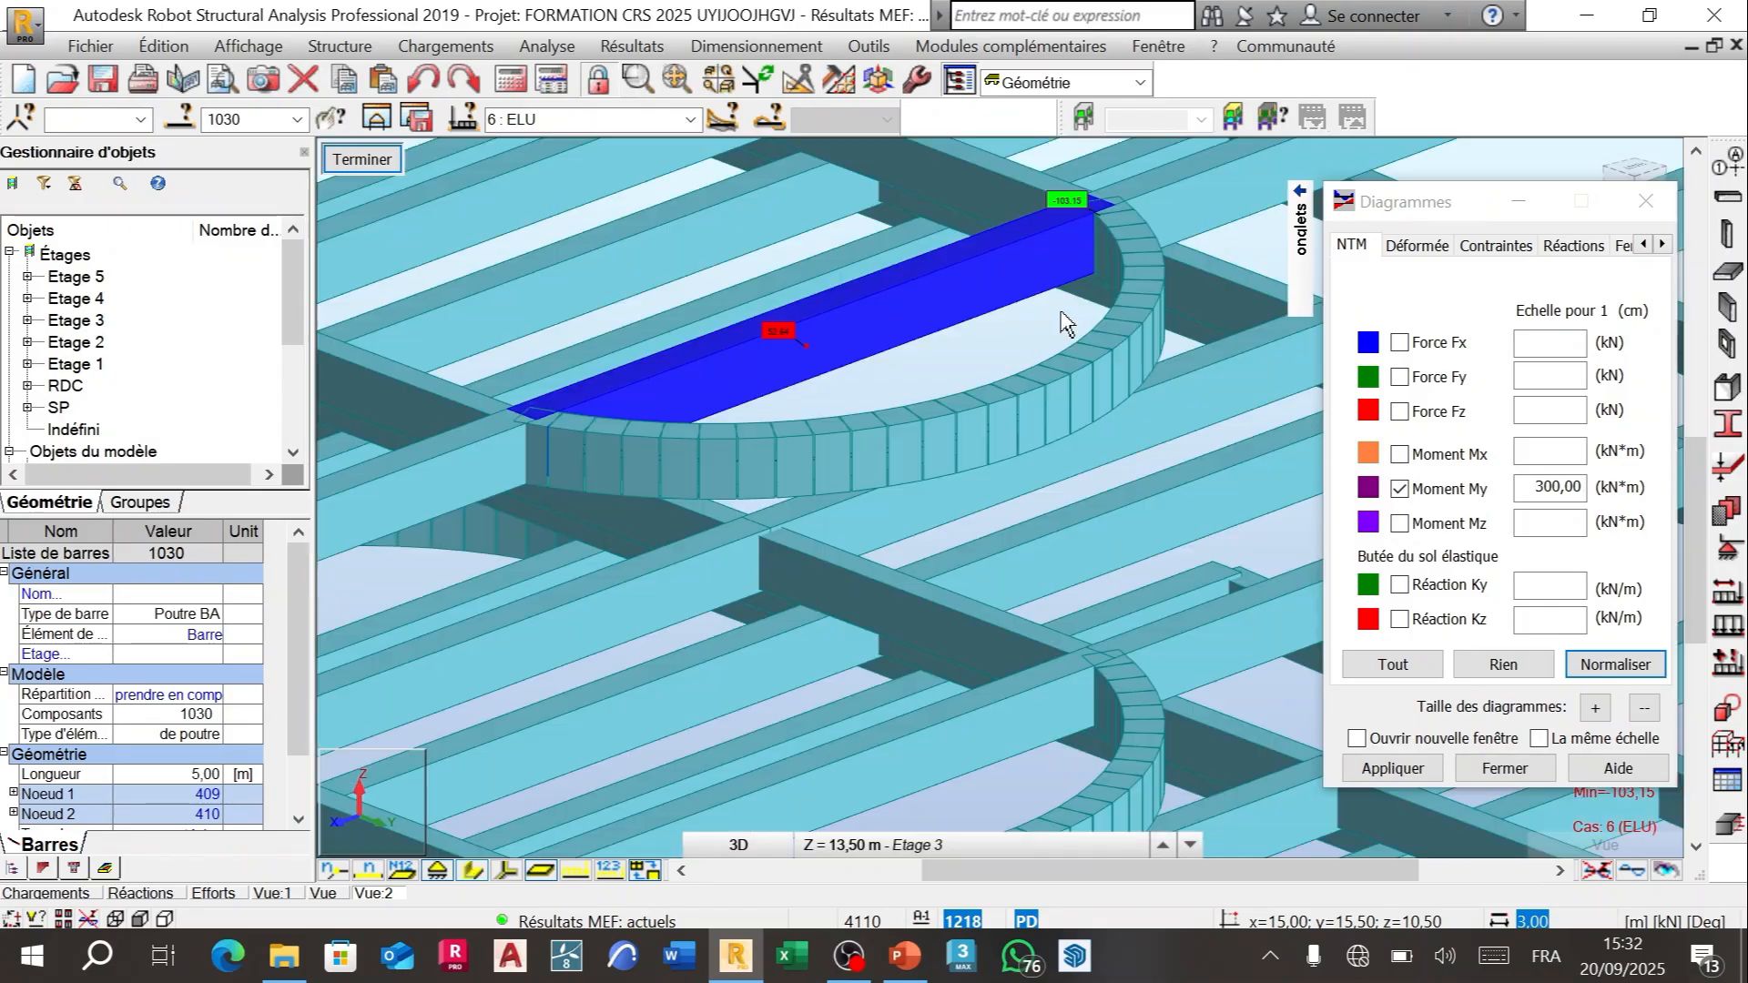
Step: Turn off the Moment My diagram in the isolated beams view and close the diagram settings
{"action": "scroll", "coordinate": [1102, 325], "scroll_direction": "down", "scroll_amount": 3}
{"action": "scroll", "coordinate": [1126, 370], "scroll_direction": "down", "scroll_amount": 1}
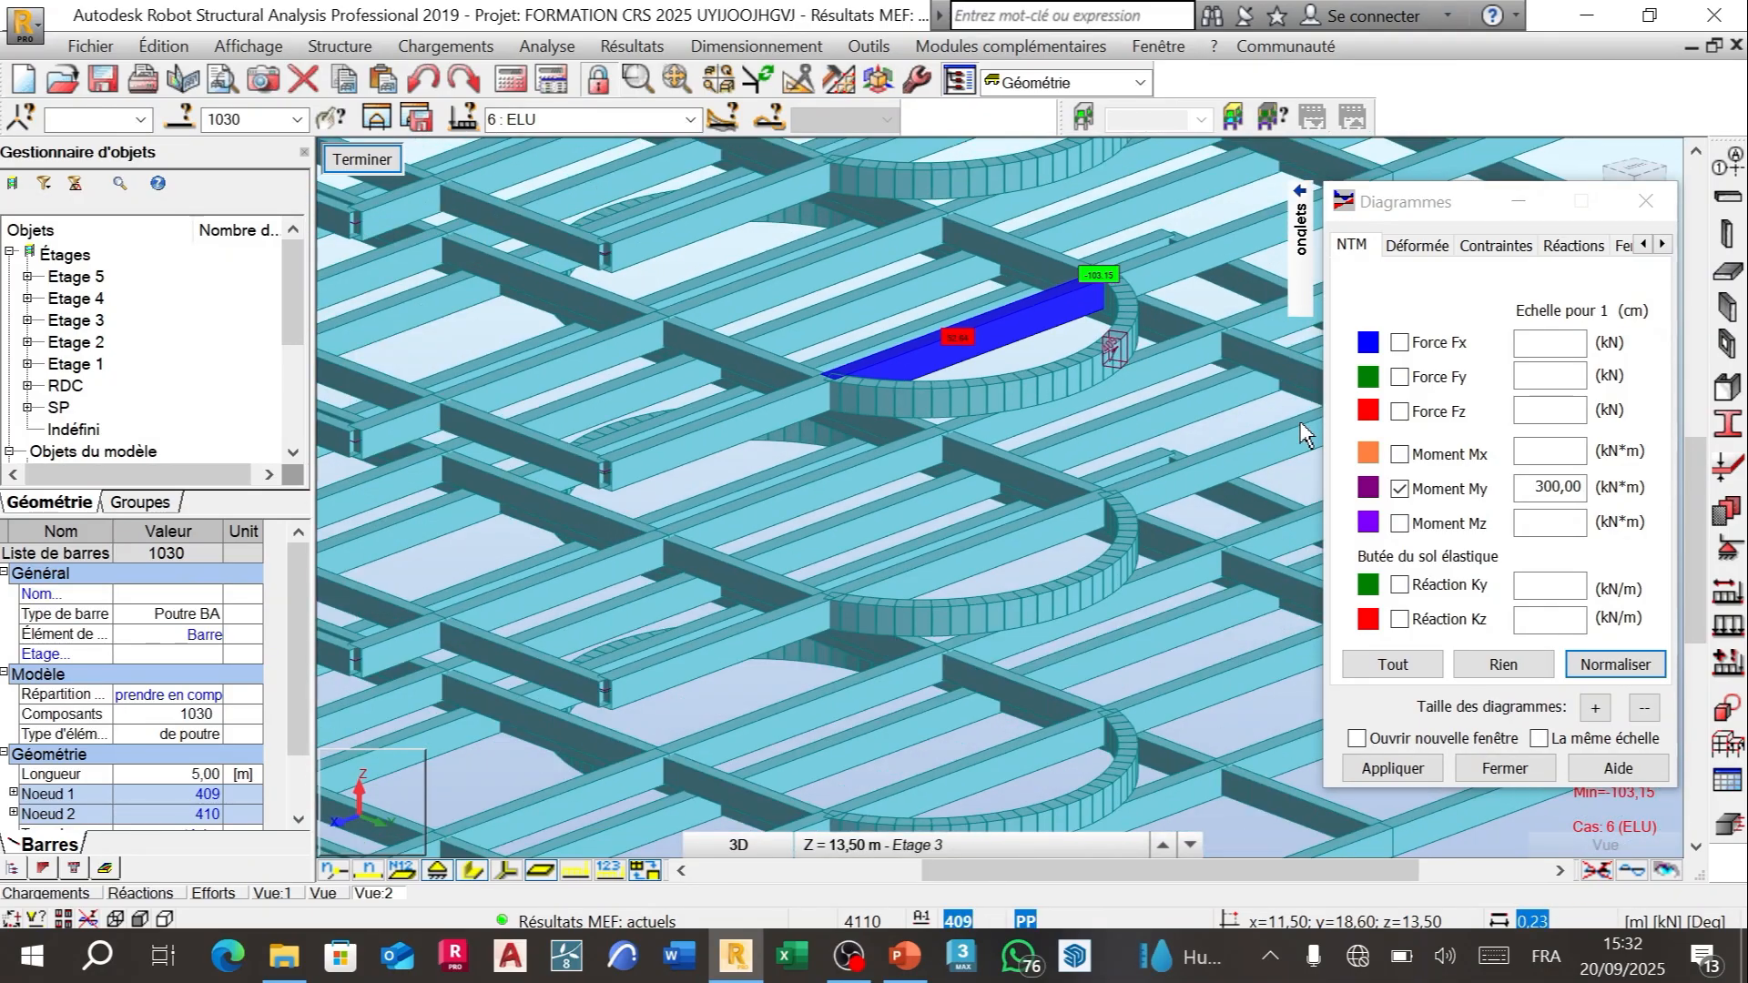
{"action": "left_click", "coordinate": [1399, 489]}
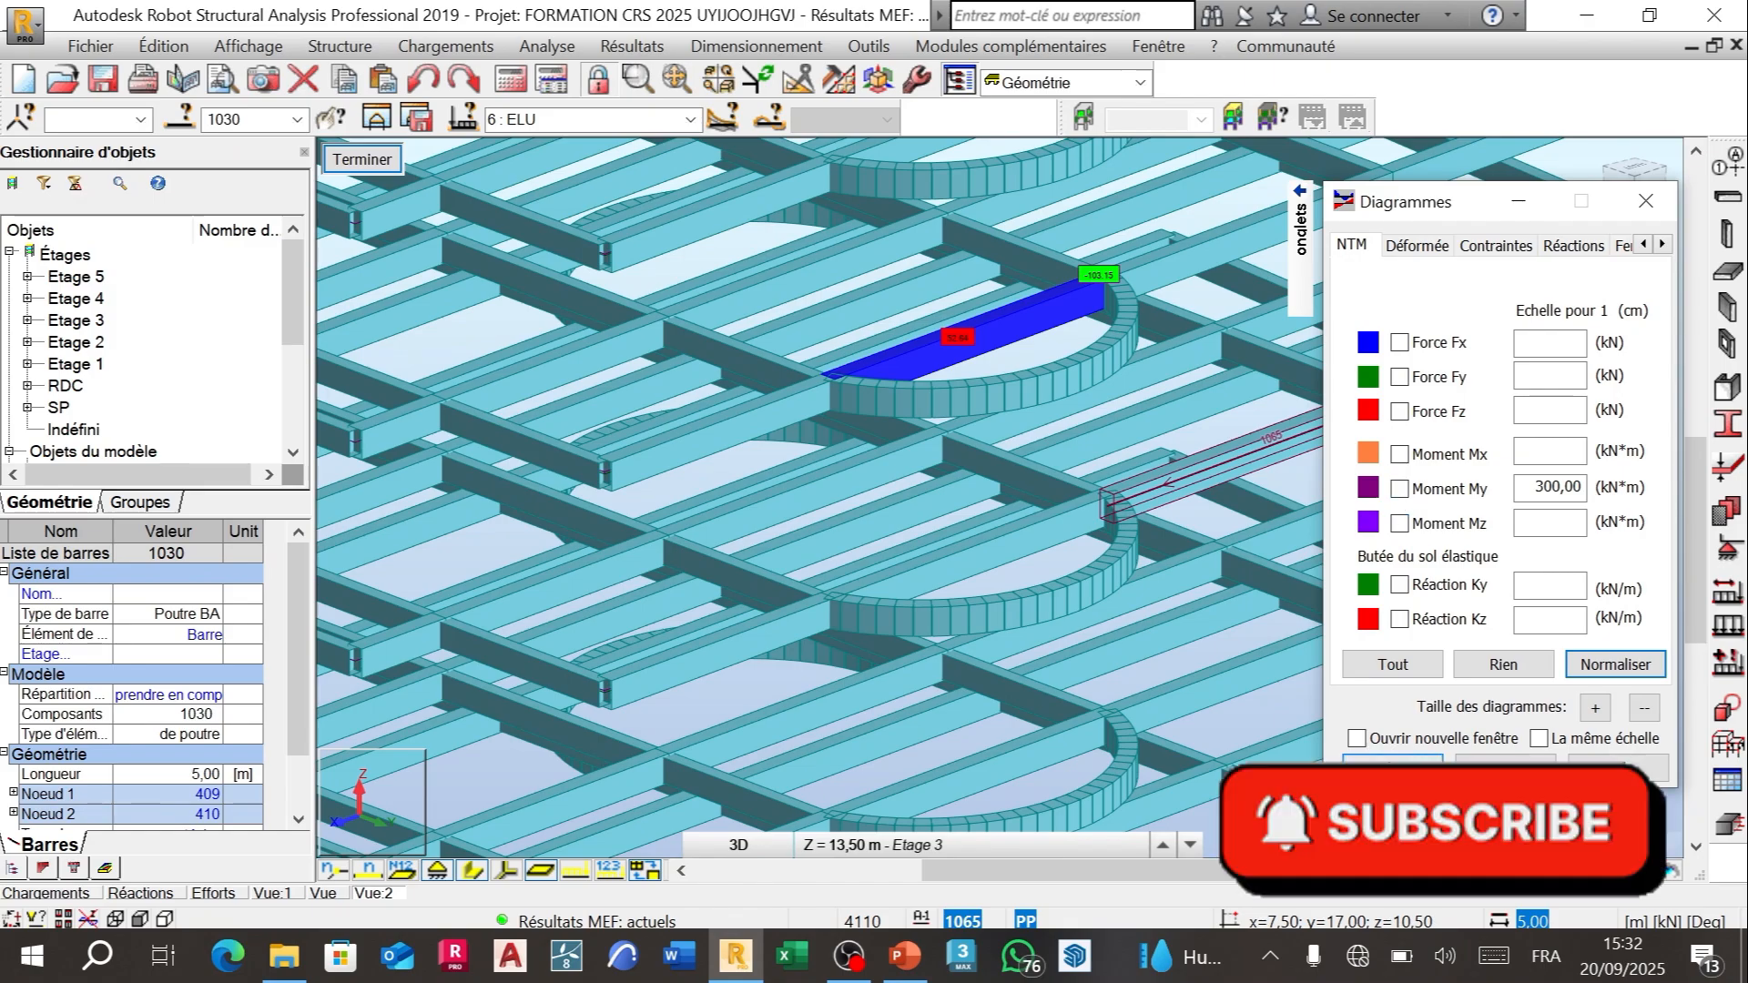
{"action": "left_click", "coordinate": [1645, 201]}
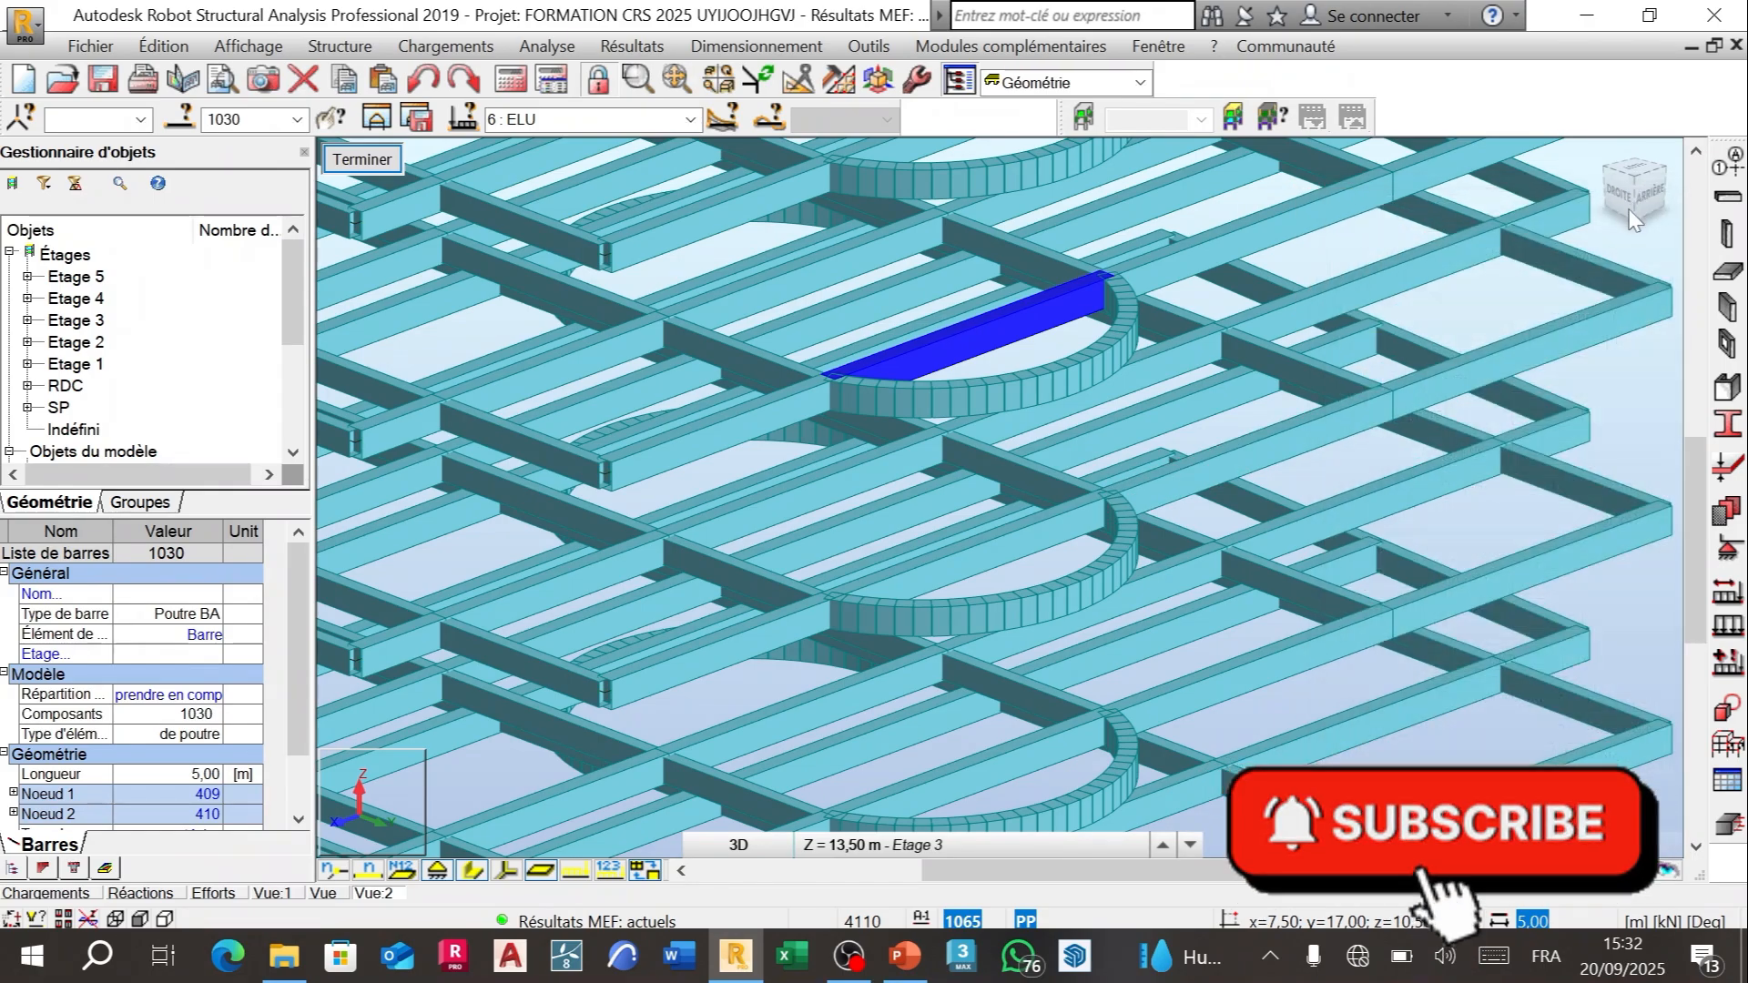
Step: Add bars 1028, 1029 and 1031 on the same beam line to the selection
{"action": "scroll", "coordinate": [1144, 355], "scroll_direction": "down", "scroll_amount": 2}
{"action": "right_click", "coordinate": [1354, 224]}
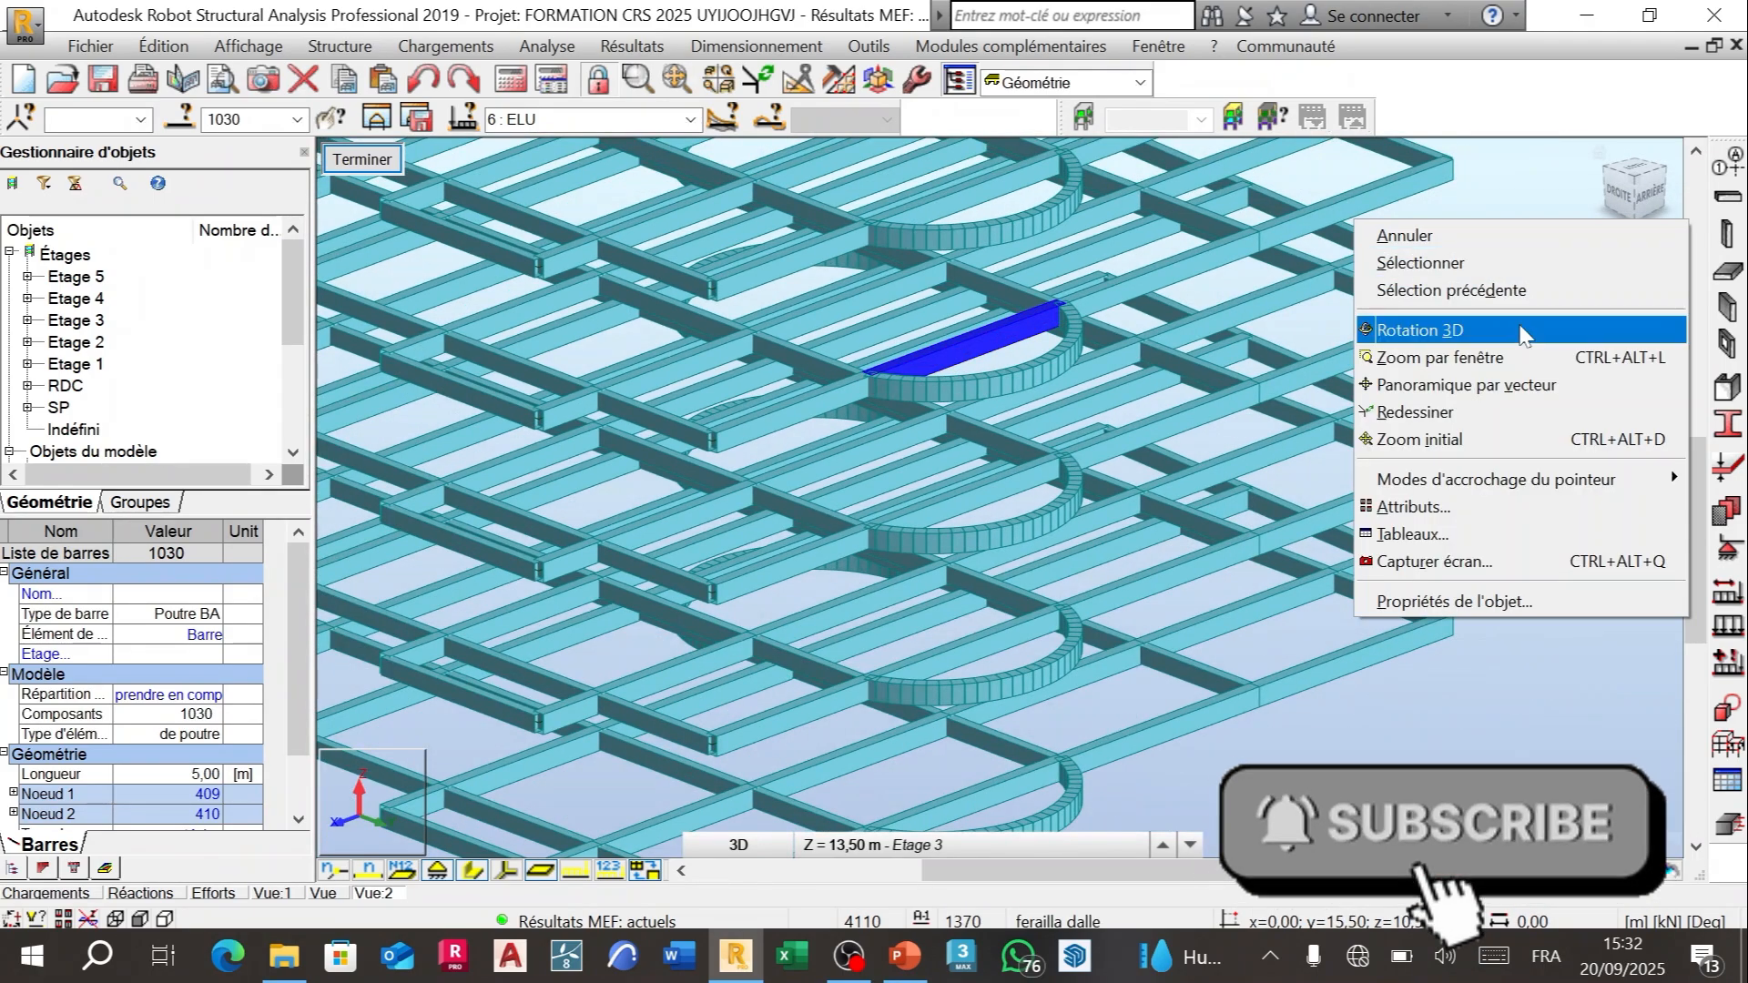
{"action": "left_click", "coordinate": [1457, 331]}
{"action": "left_click_drag", "start_coordinate": [1443, 293], "coordinate": [1132, 299]}
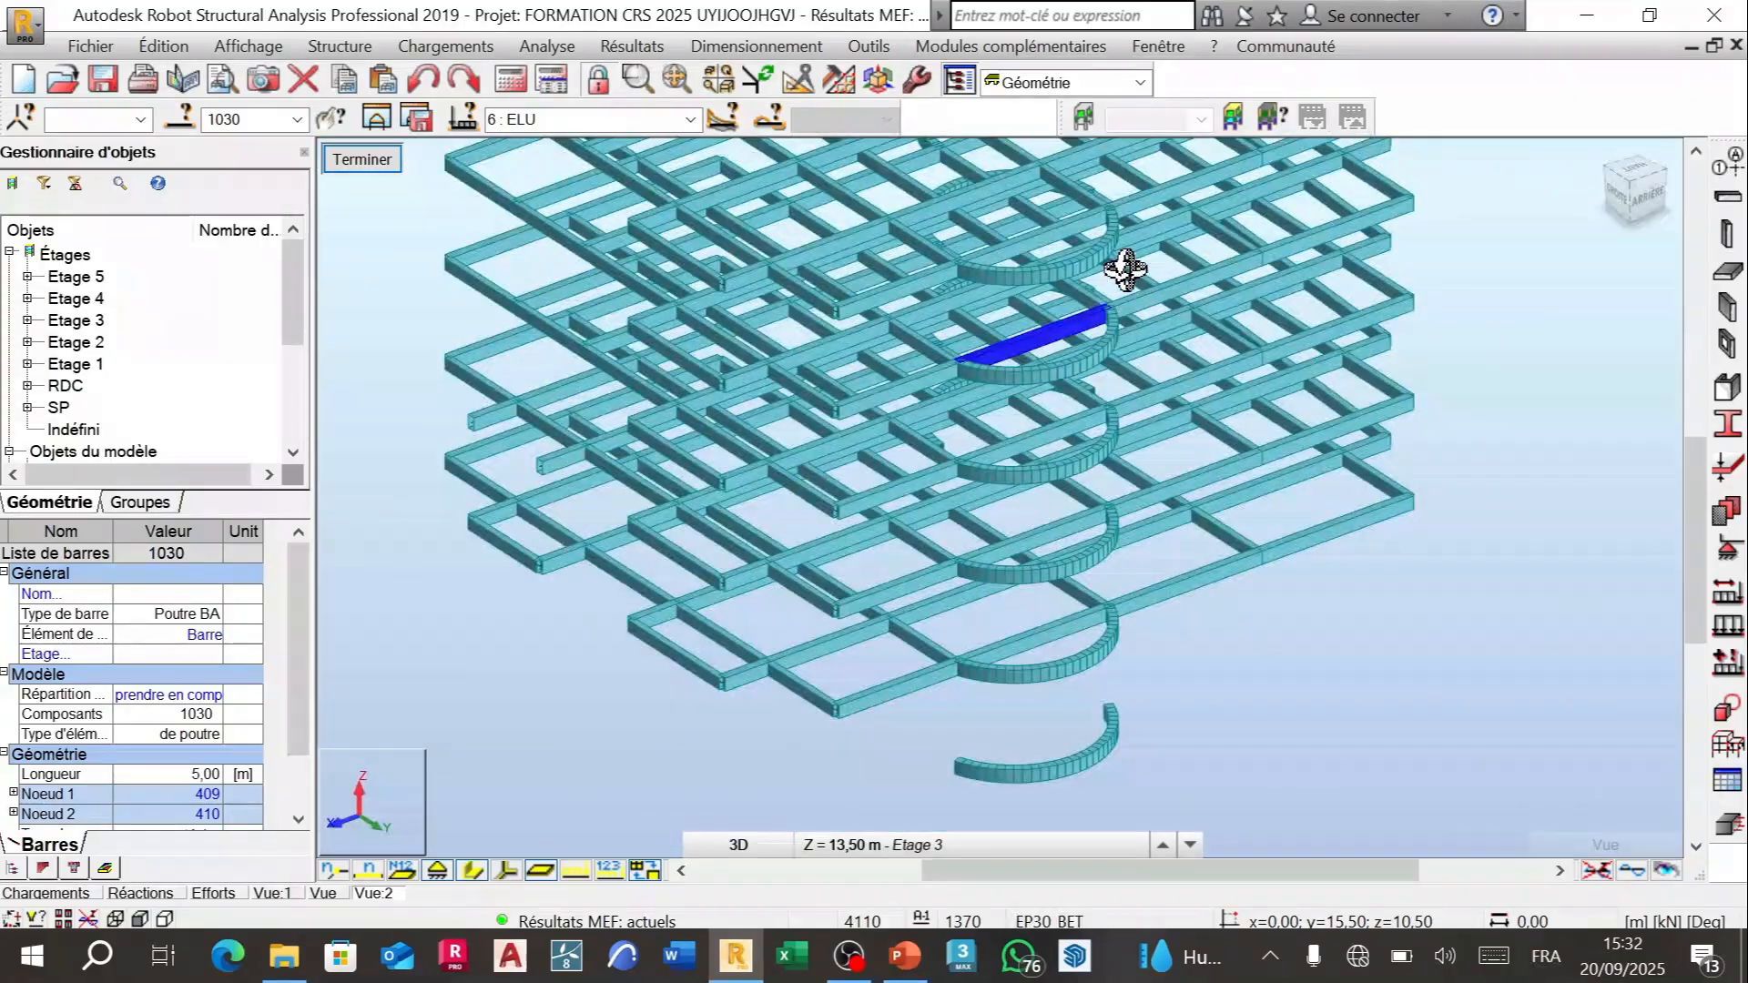
{"action": "right_click", "coordinate": [1575, 235]}
{"action": "left_click", "coordinate": [1618, 282]}
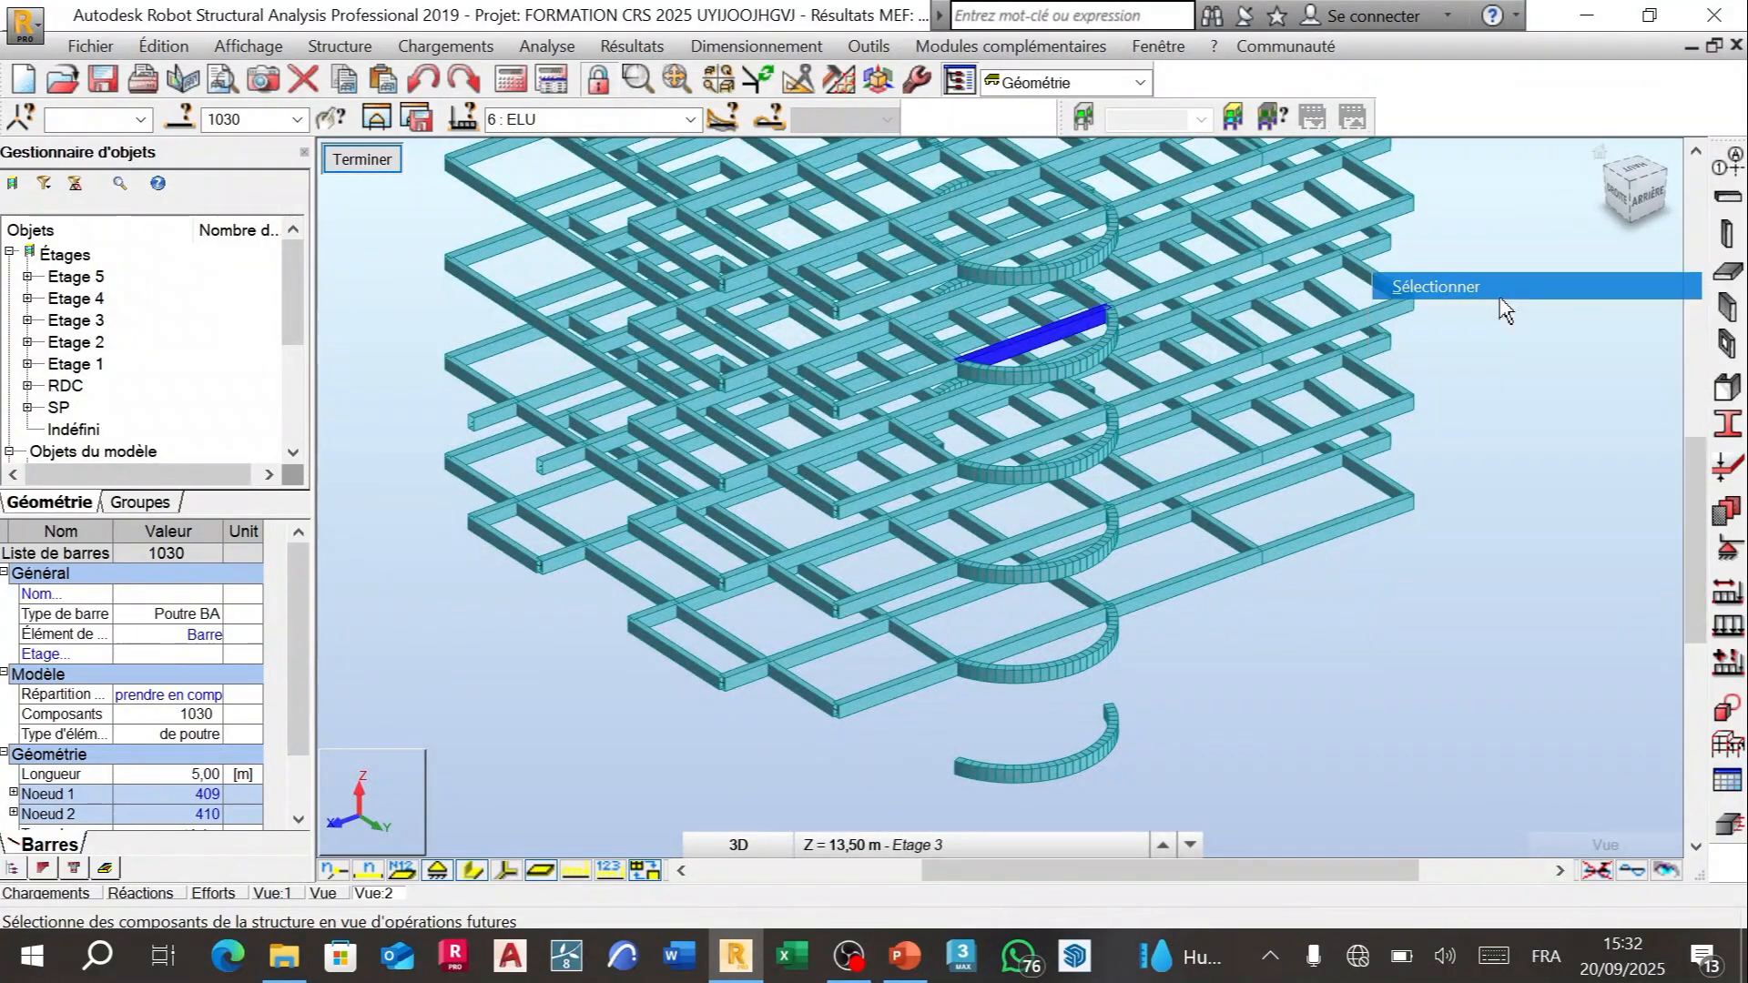
{"action": "left_click", "coordinate": [1338, 229], "text": "ctrl"}
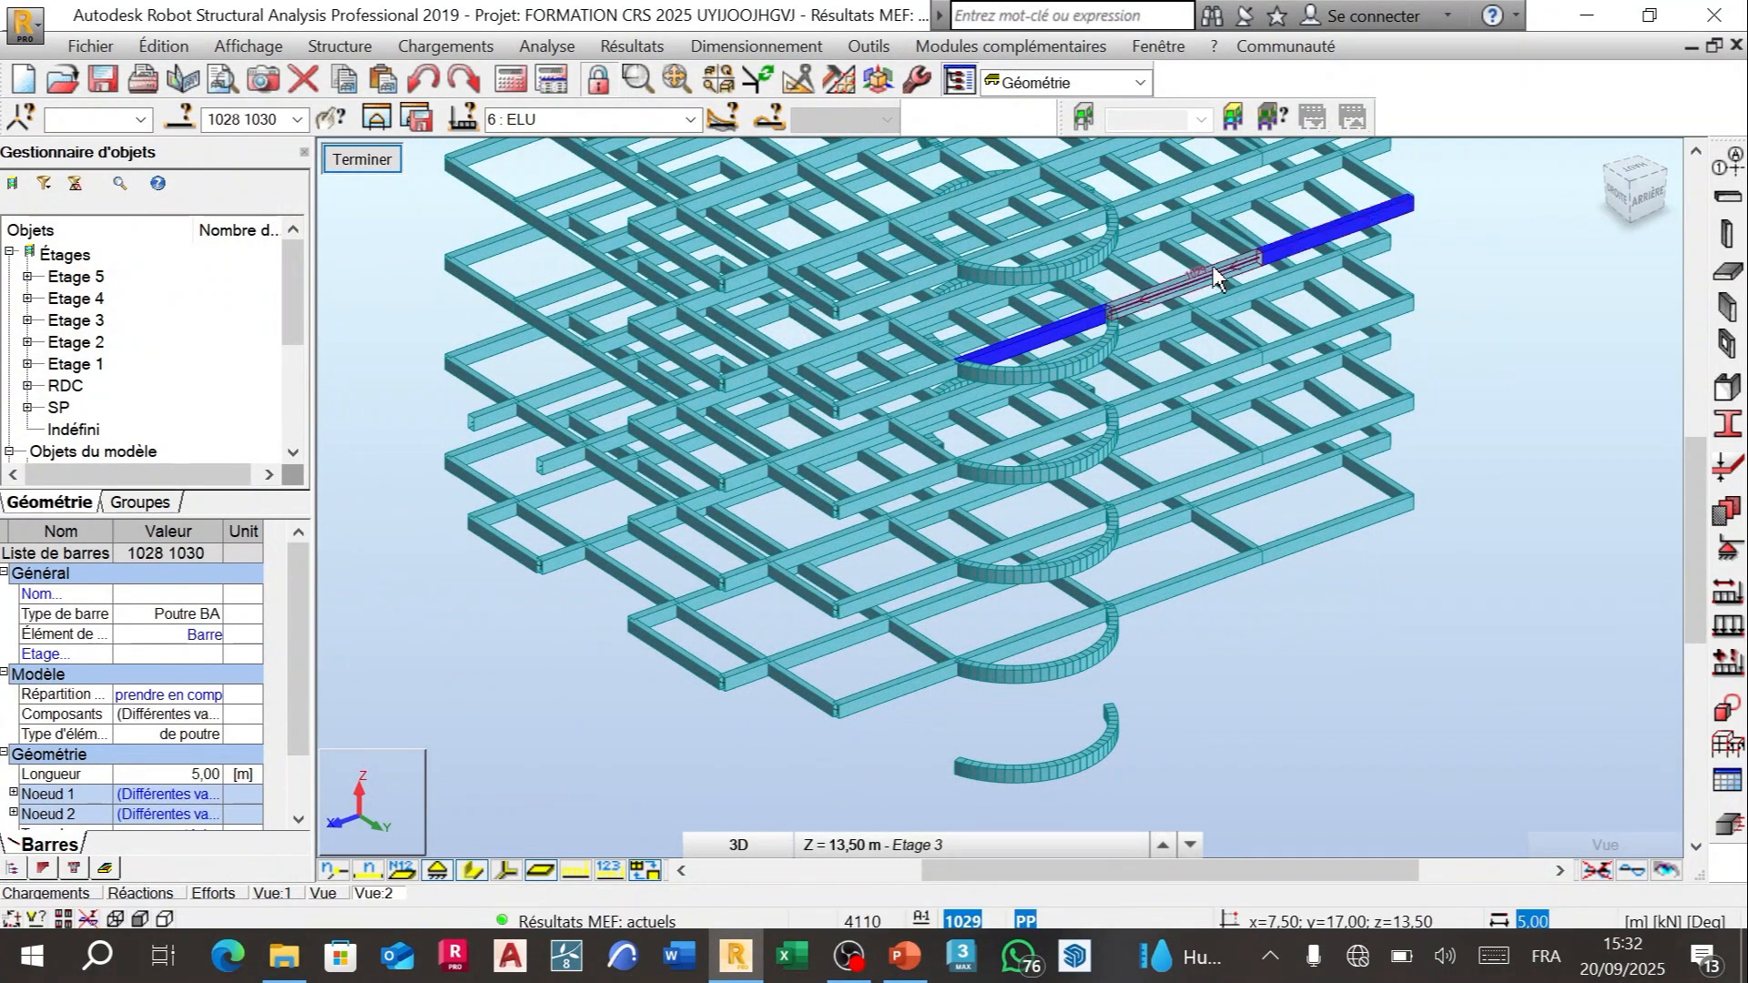
{"action": "left_click", "coordinate": [1200, 285], "text": "ctrl"}
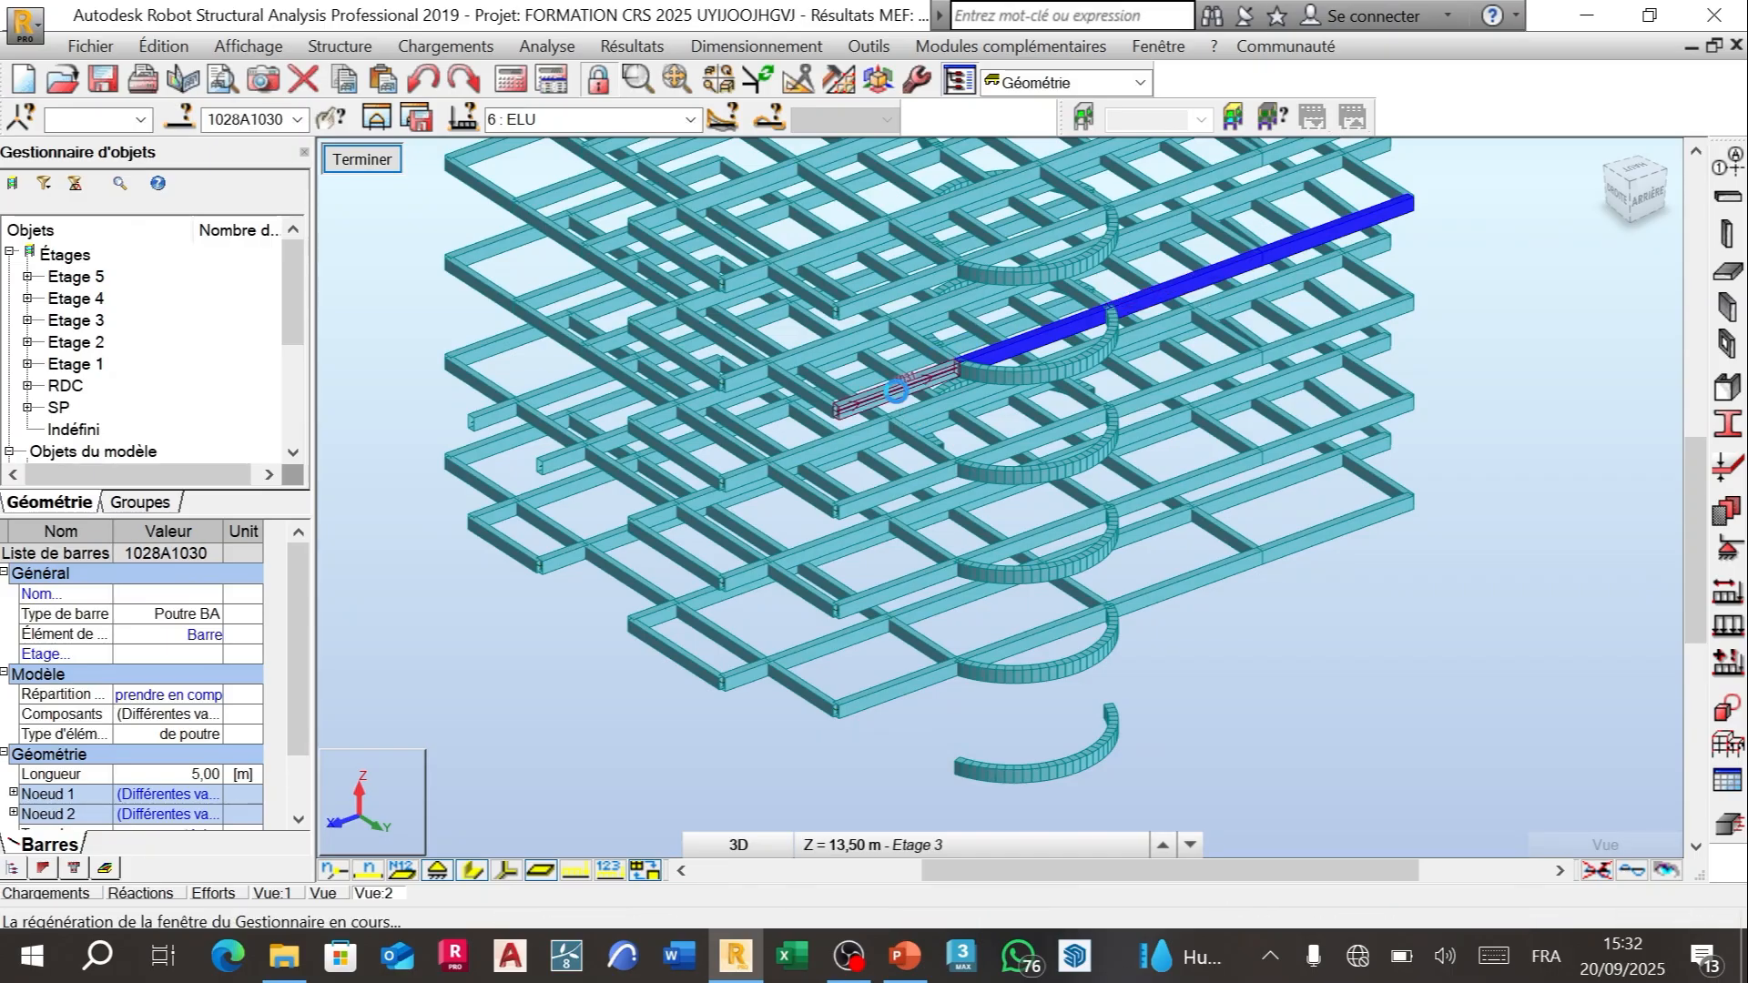
{"action": "left_click", "coordinate": [899, 398], "text": "ctrl"}
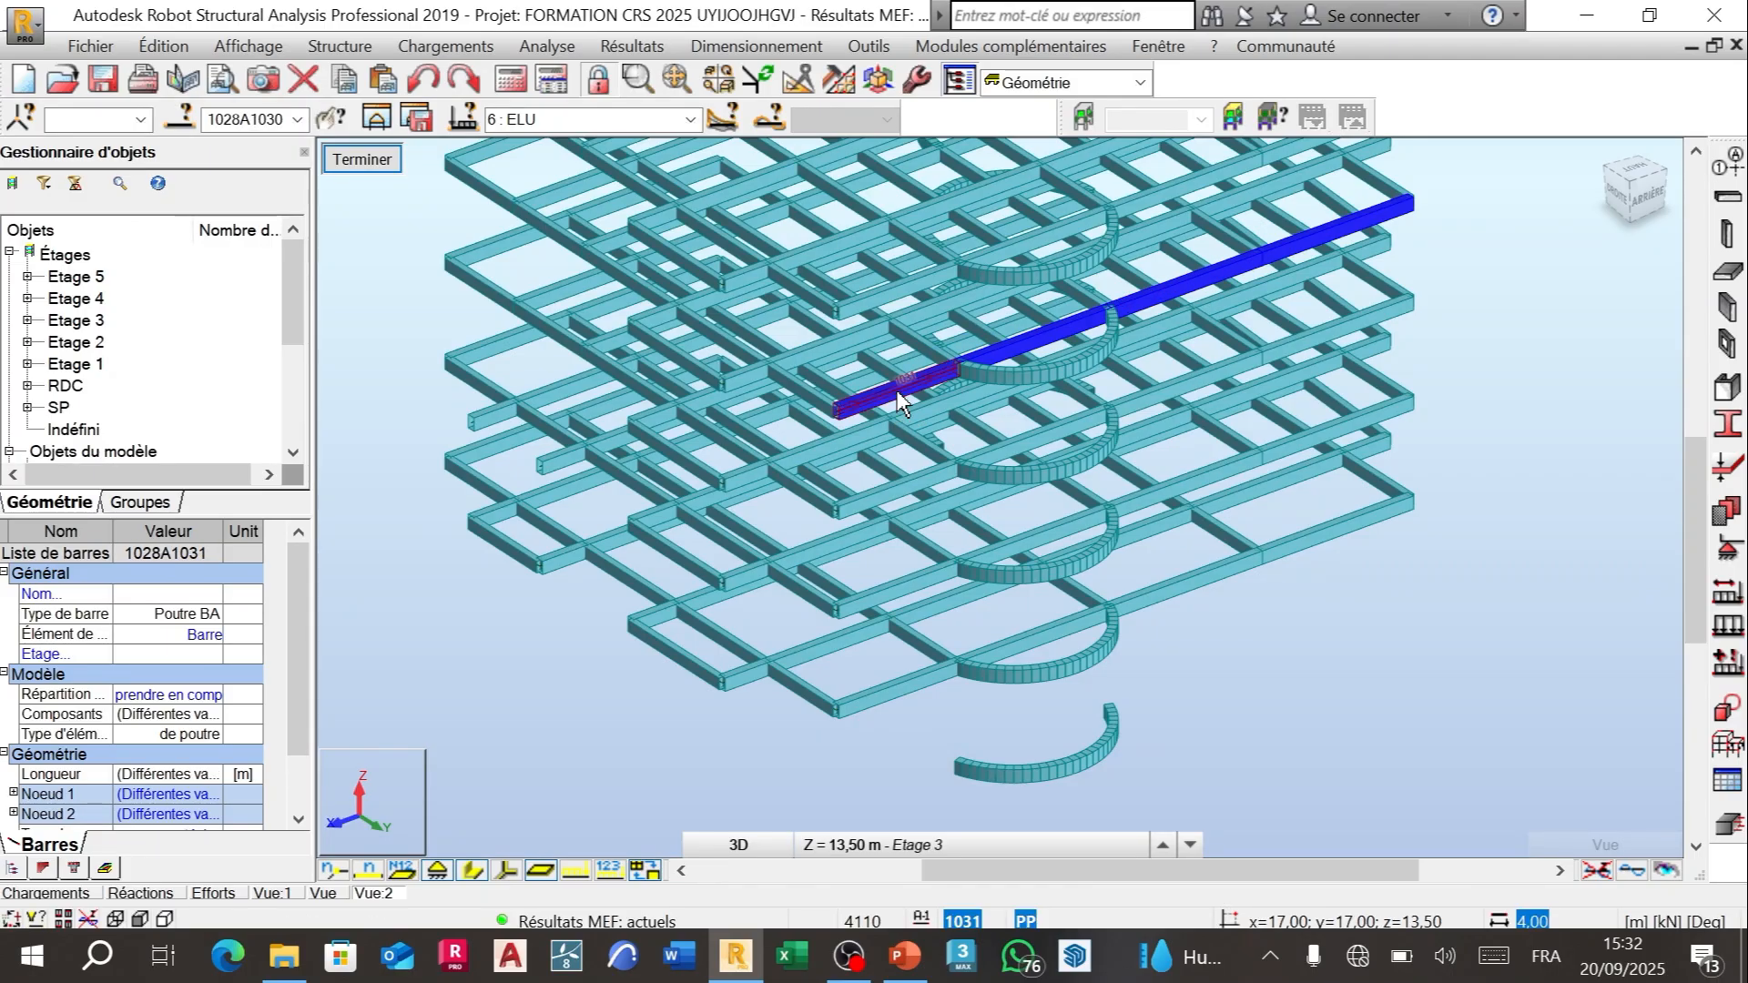
Step: Leave the isolated beams view and orient the full structure to show the selected four-span beam line from the front
{"action": "left_click", "coordinate": [382, 169]}
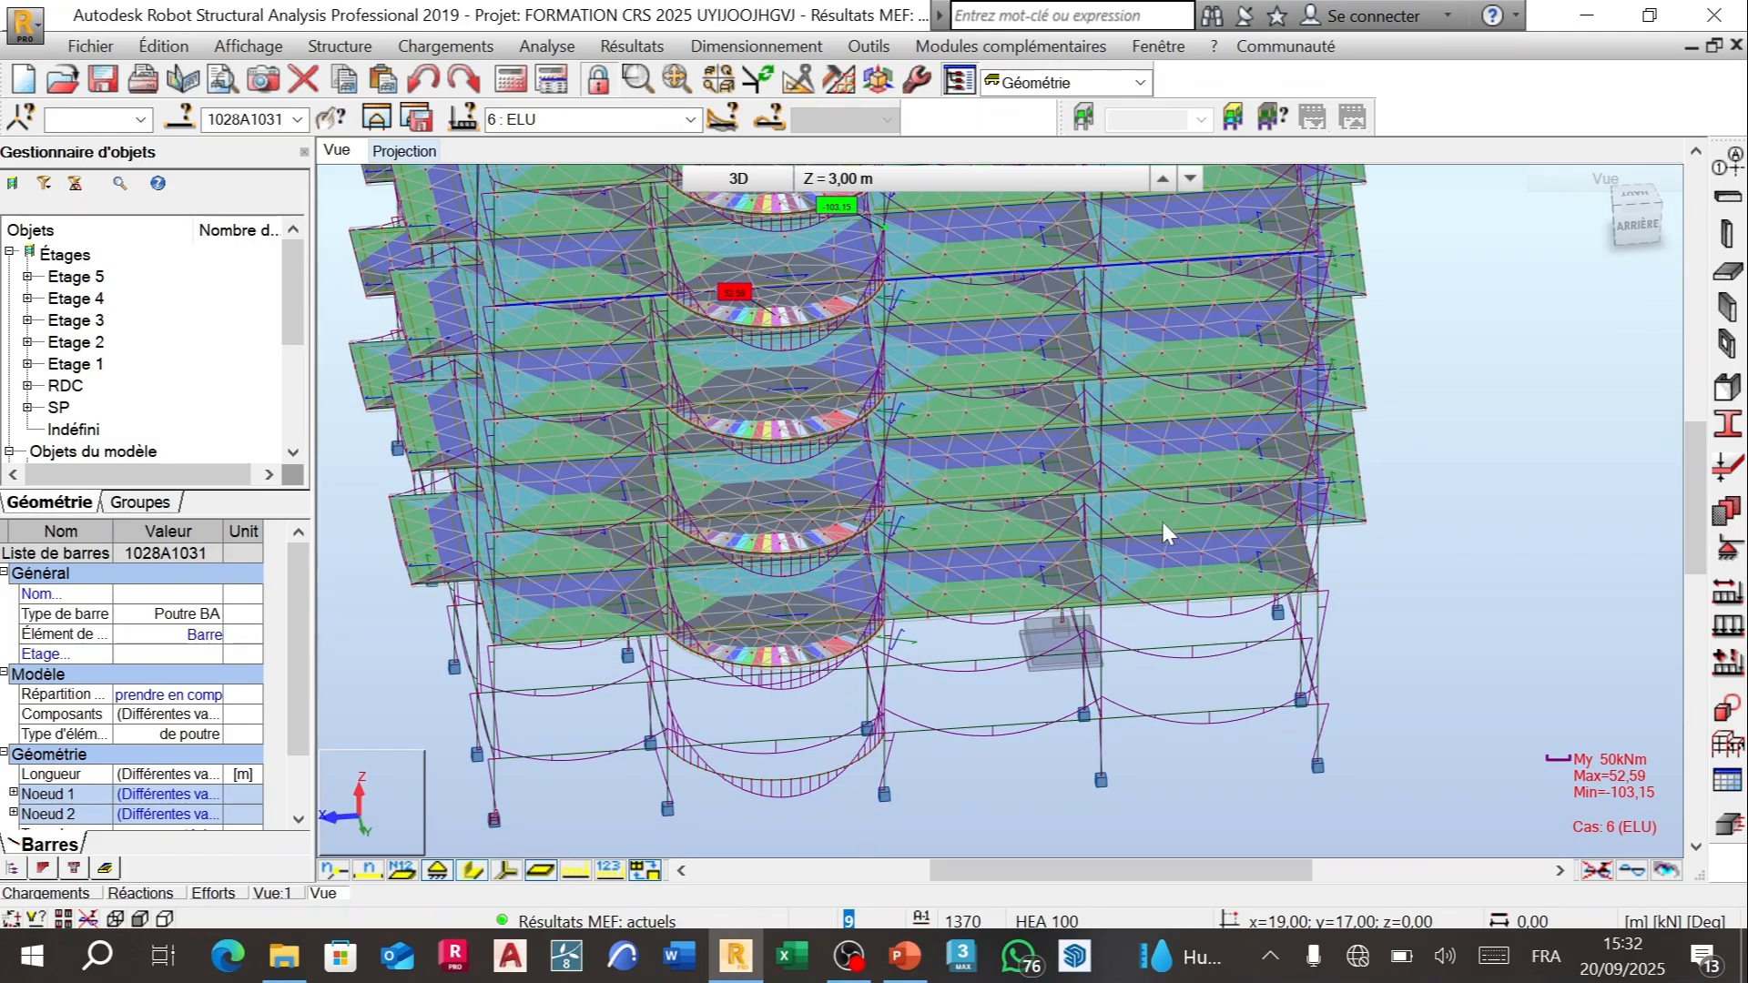
{"action": "right_click", "coordinate": [1479, 271]}
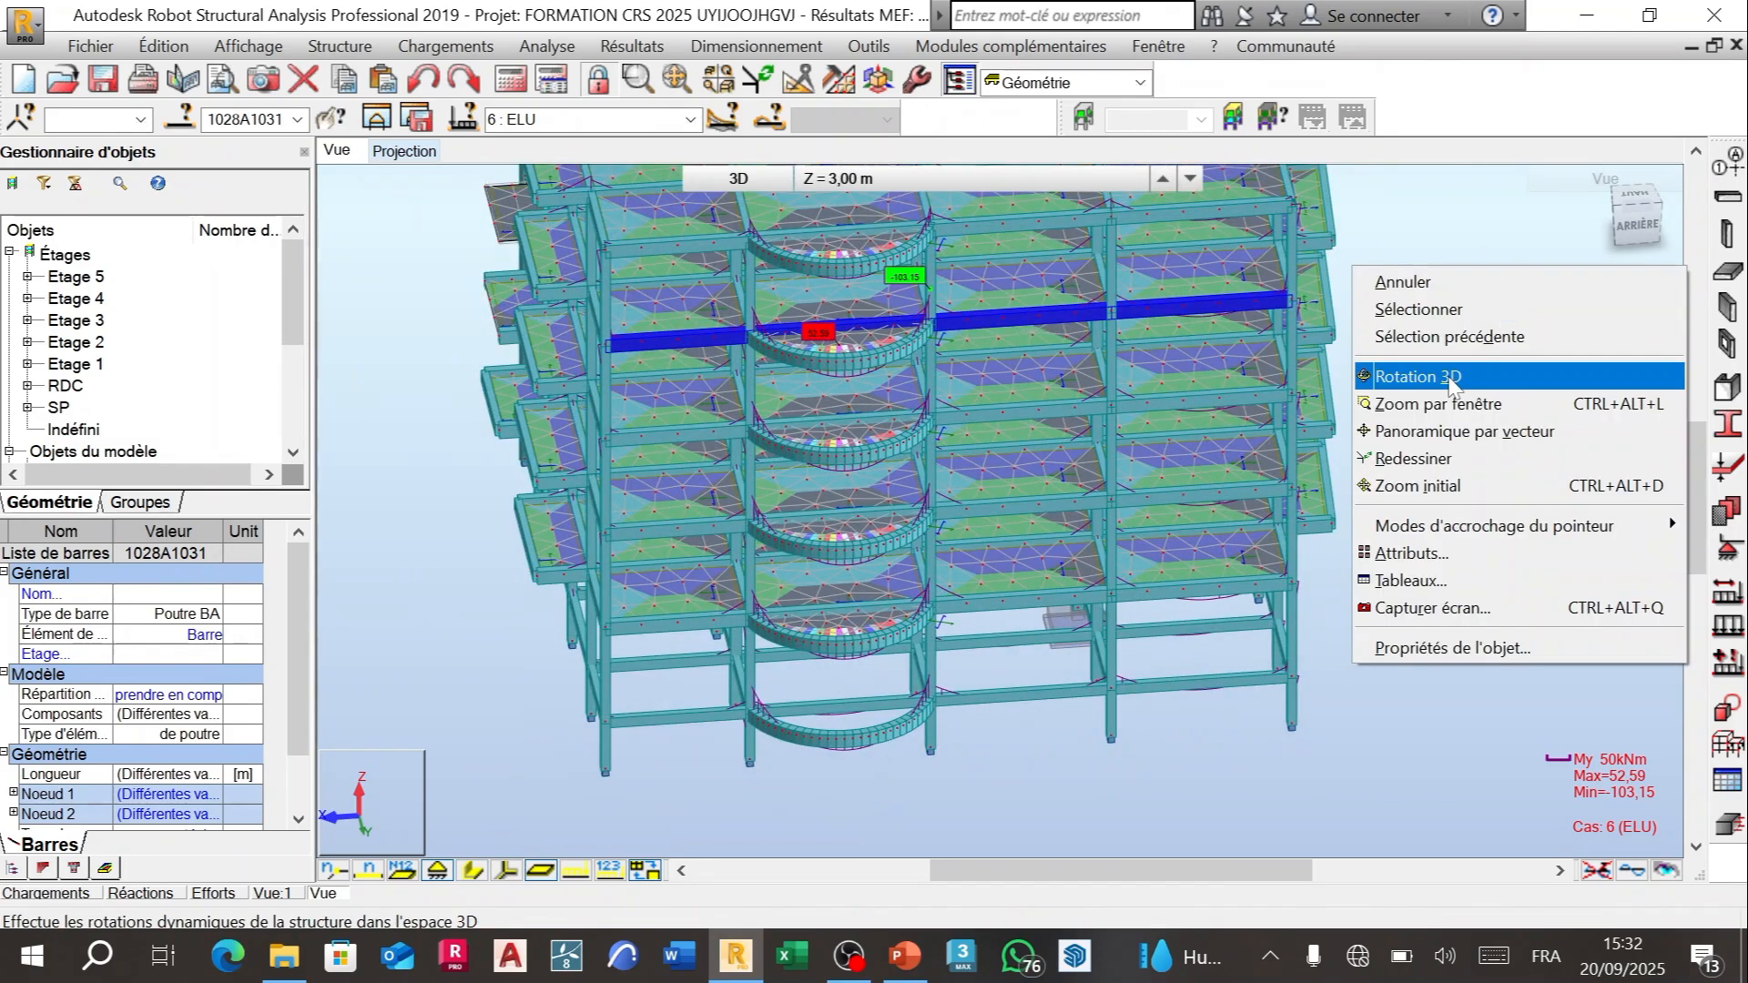
{"action": "left_click", "coordinate": [1449, 384]}
{"action": "left_click_drag", "start_coordinate": [865, 343], "coordinate": [727, 387]}
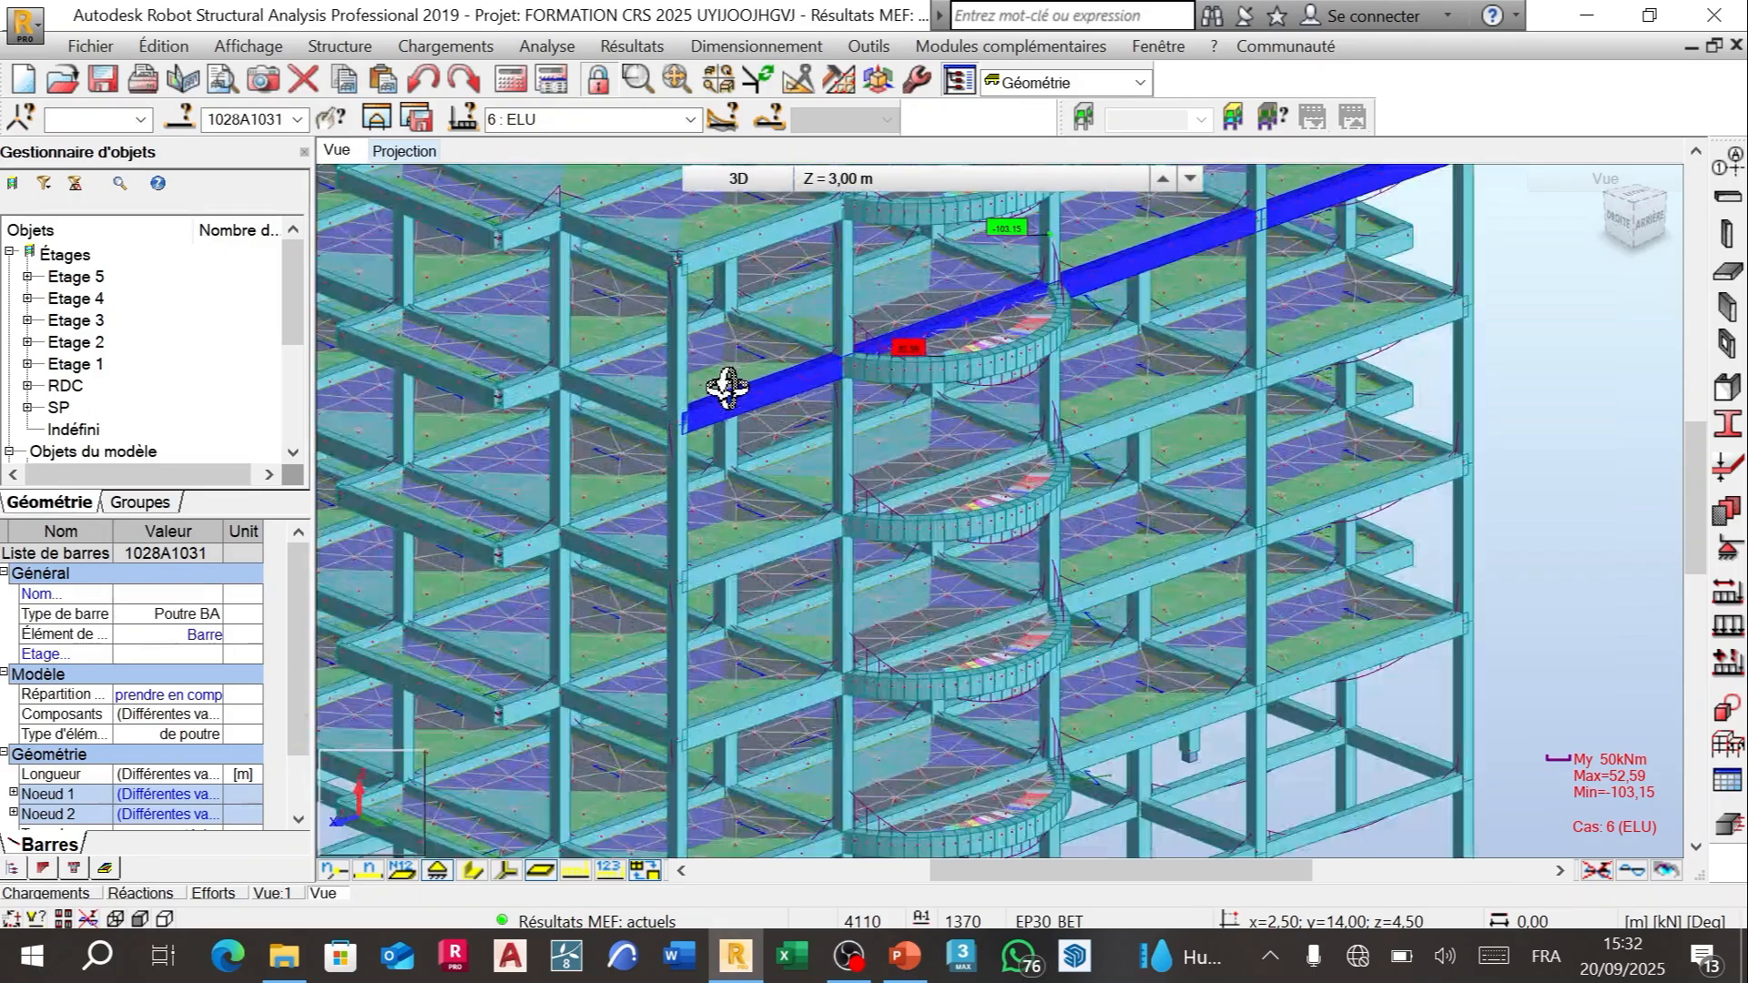
{"action": "scroll", "coordinate": [726, 388], "scroll_direction": "up", "scroll_amount": 2}
{"action": "scroll", "coordinate": [871, 397], "scroll_direction": "down", "scroll_amount": 5}
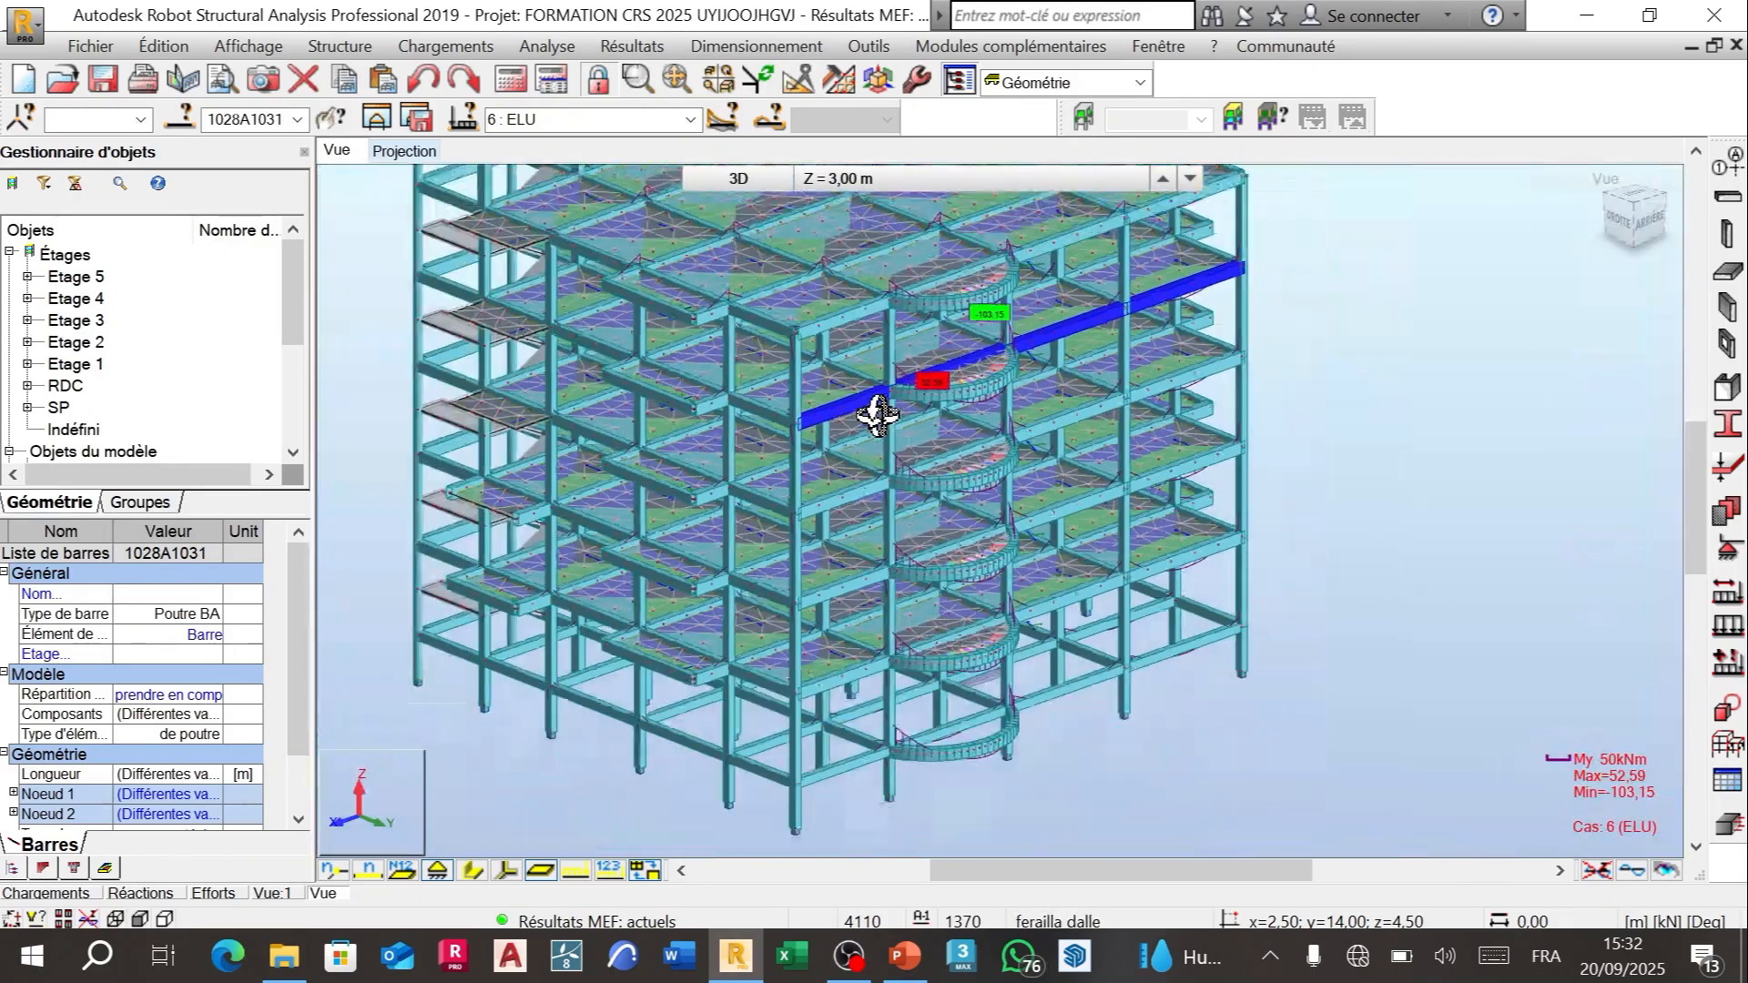
{"action": "left_click_drag", "start_coordinate": [920, 383], "coordinate": [967, 373]}
{"action": "scroll", "coordinate": [992, 305], "scroll_direction": "up", "scroll_amount": 3}
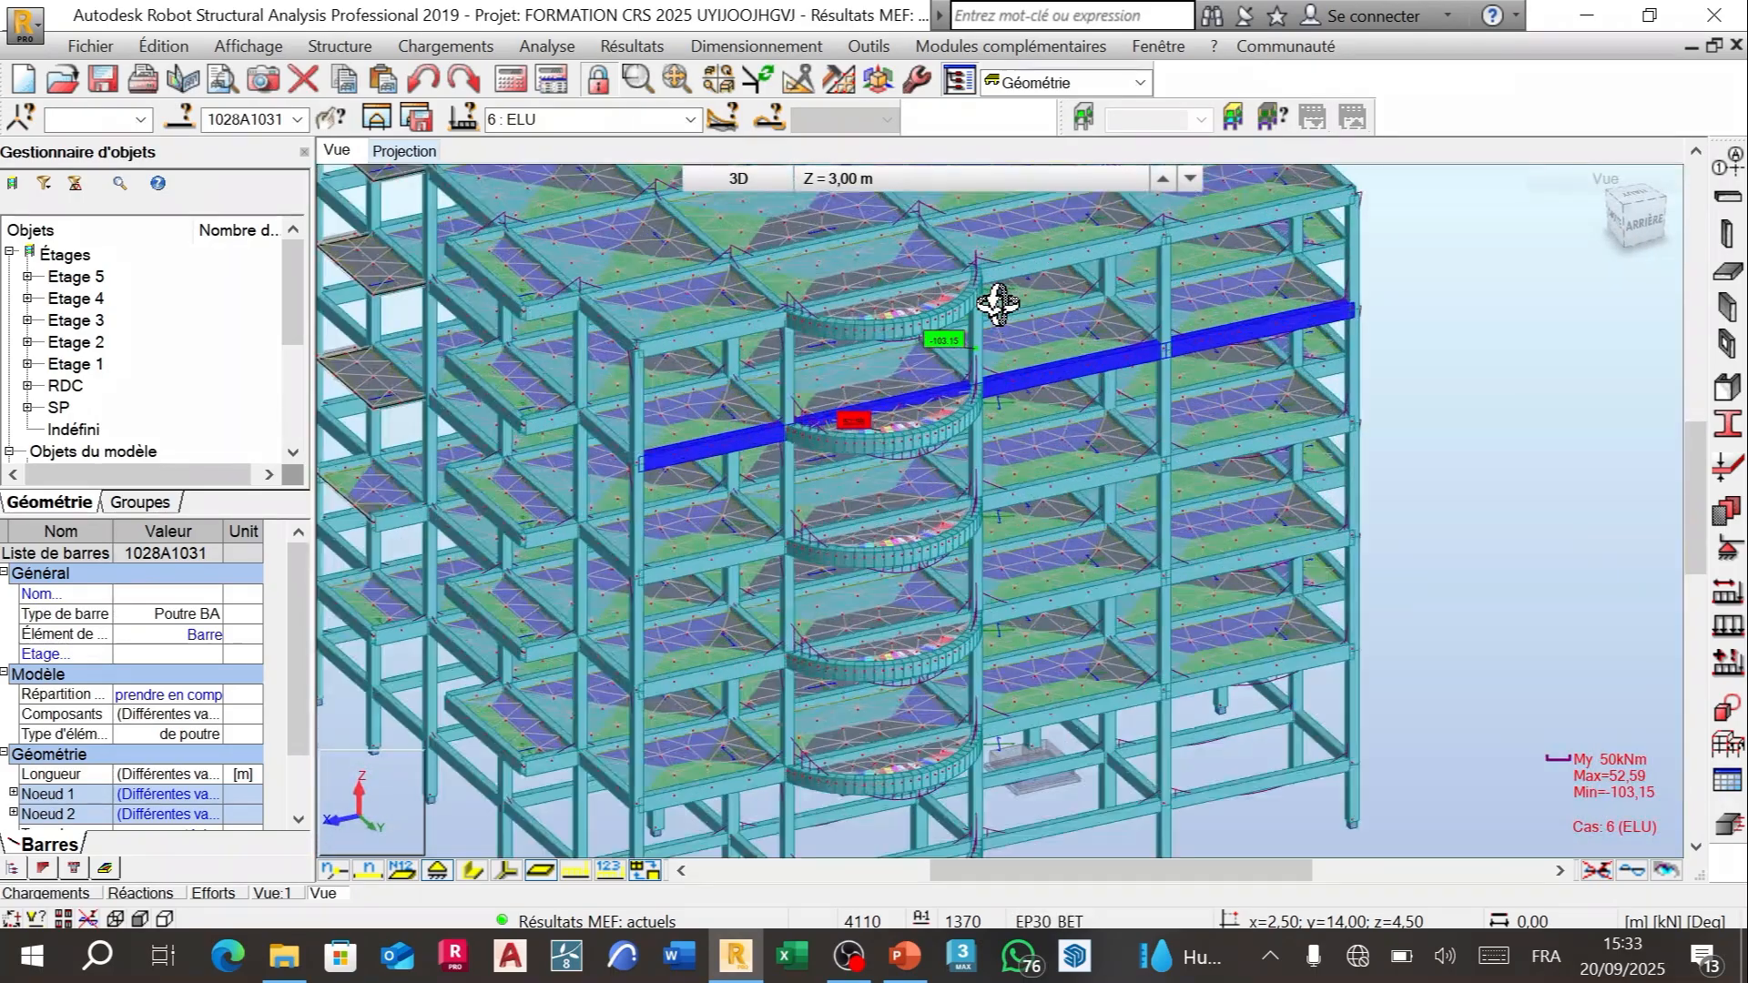
{"action": "left_click_drag", "start_coordinate": [1132, 319], "coordinate": [1112, 325]}
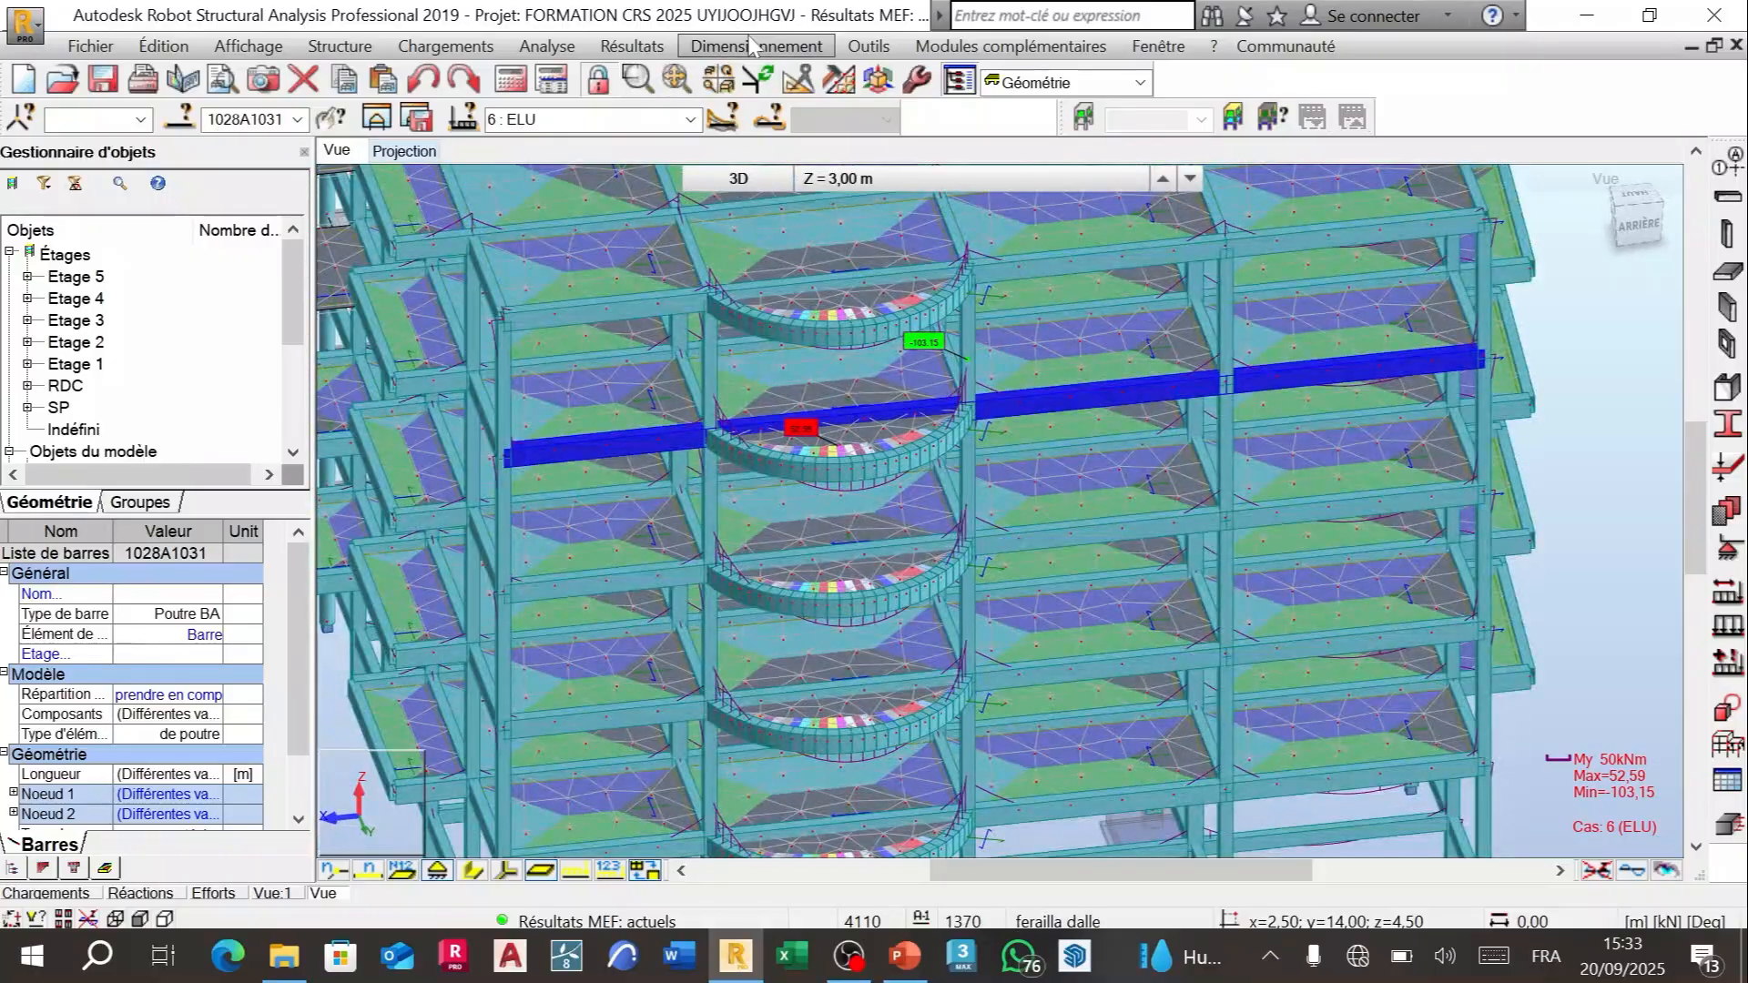
Step: Try to transfer the four selected beams to the reinforced concrete beam design module and read the full calculation status messages
{"action": "left_click", "coordinate": [756, 46]}
{"action": "left_click", "coordinate": [801, 349]}
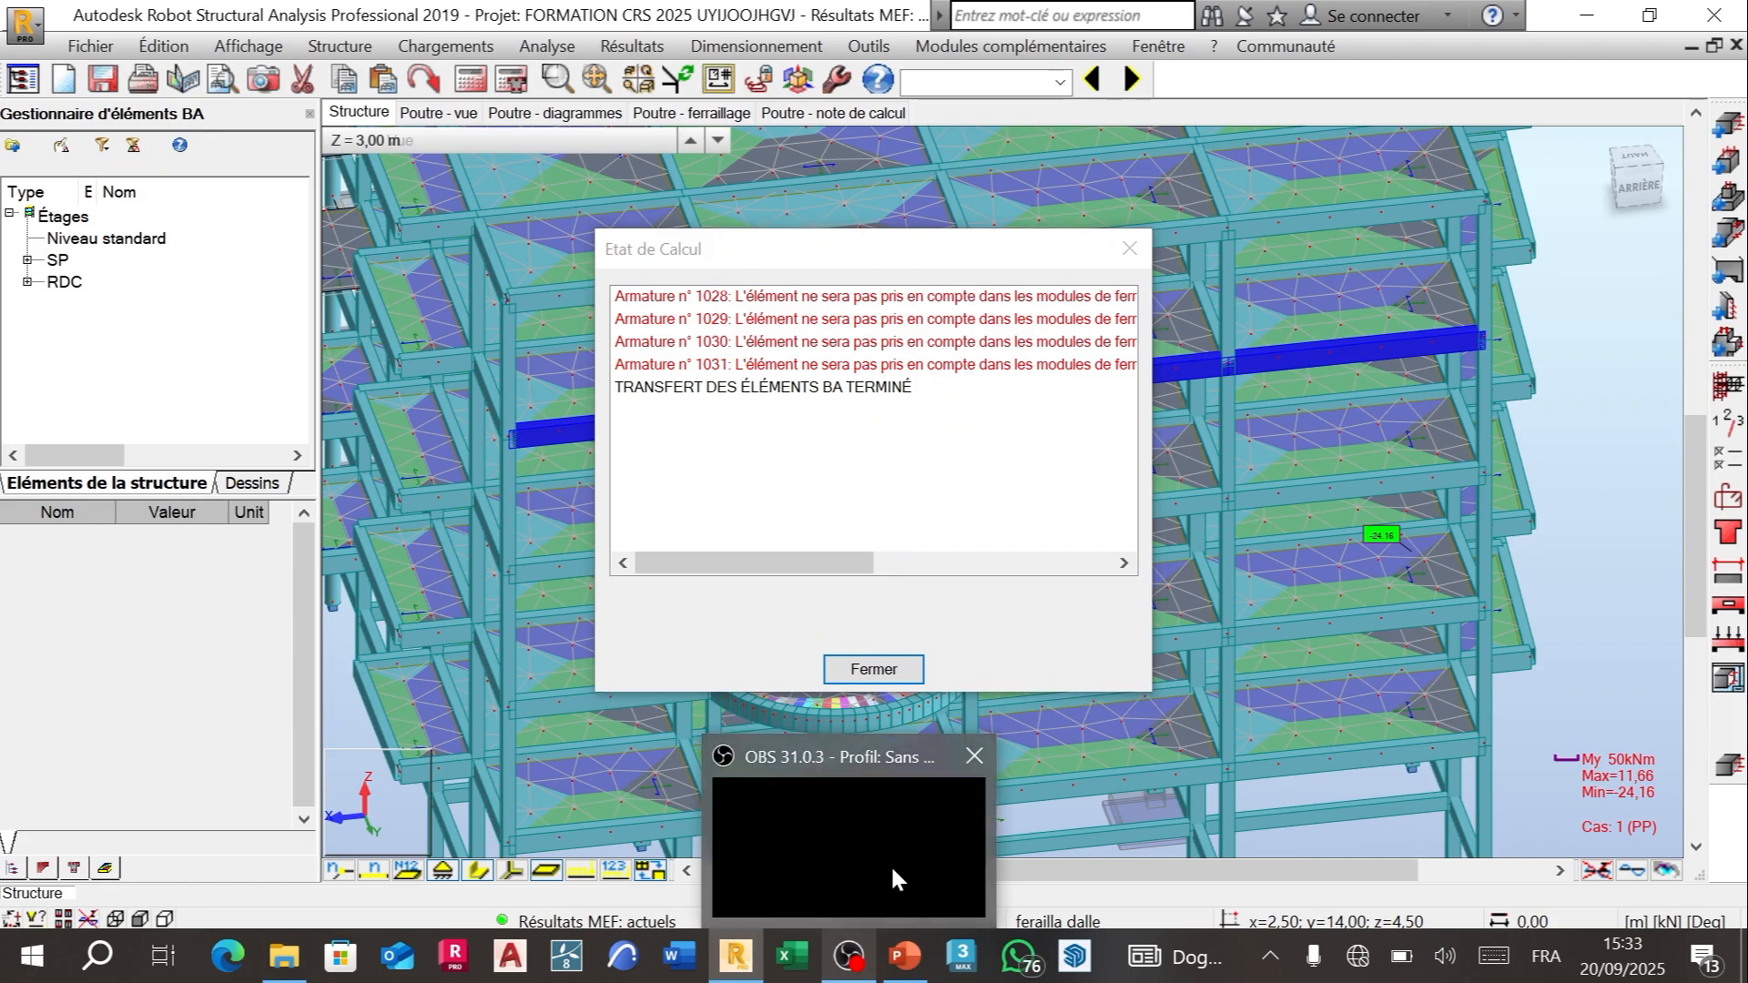
{"action": "left_click", "coordinate": [890, 865]}
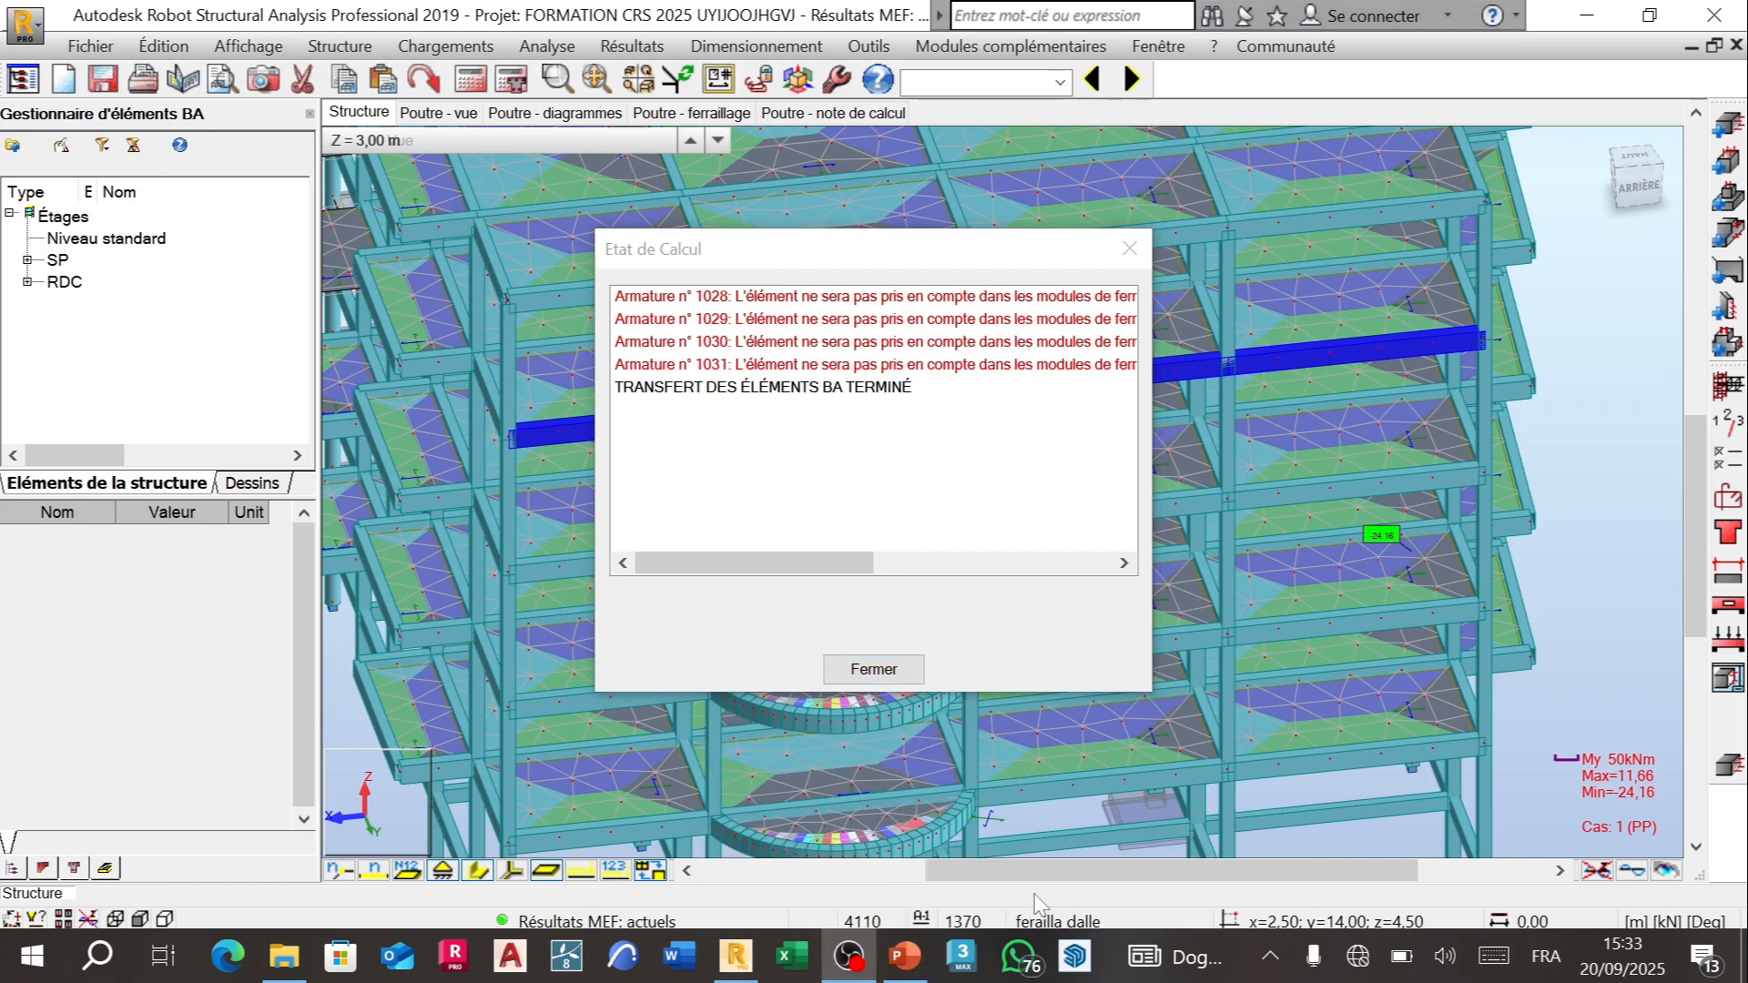
{"action": "left_click", "coordinate": [1599, 4]}
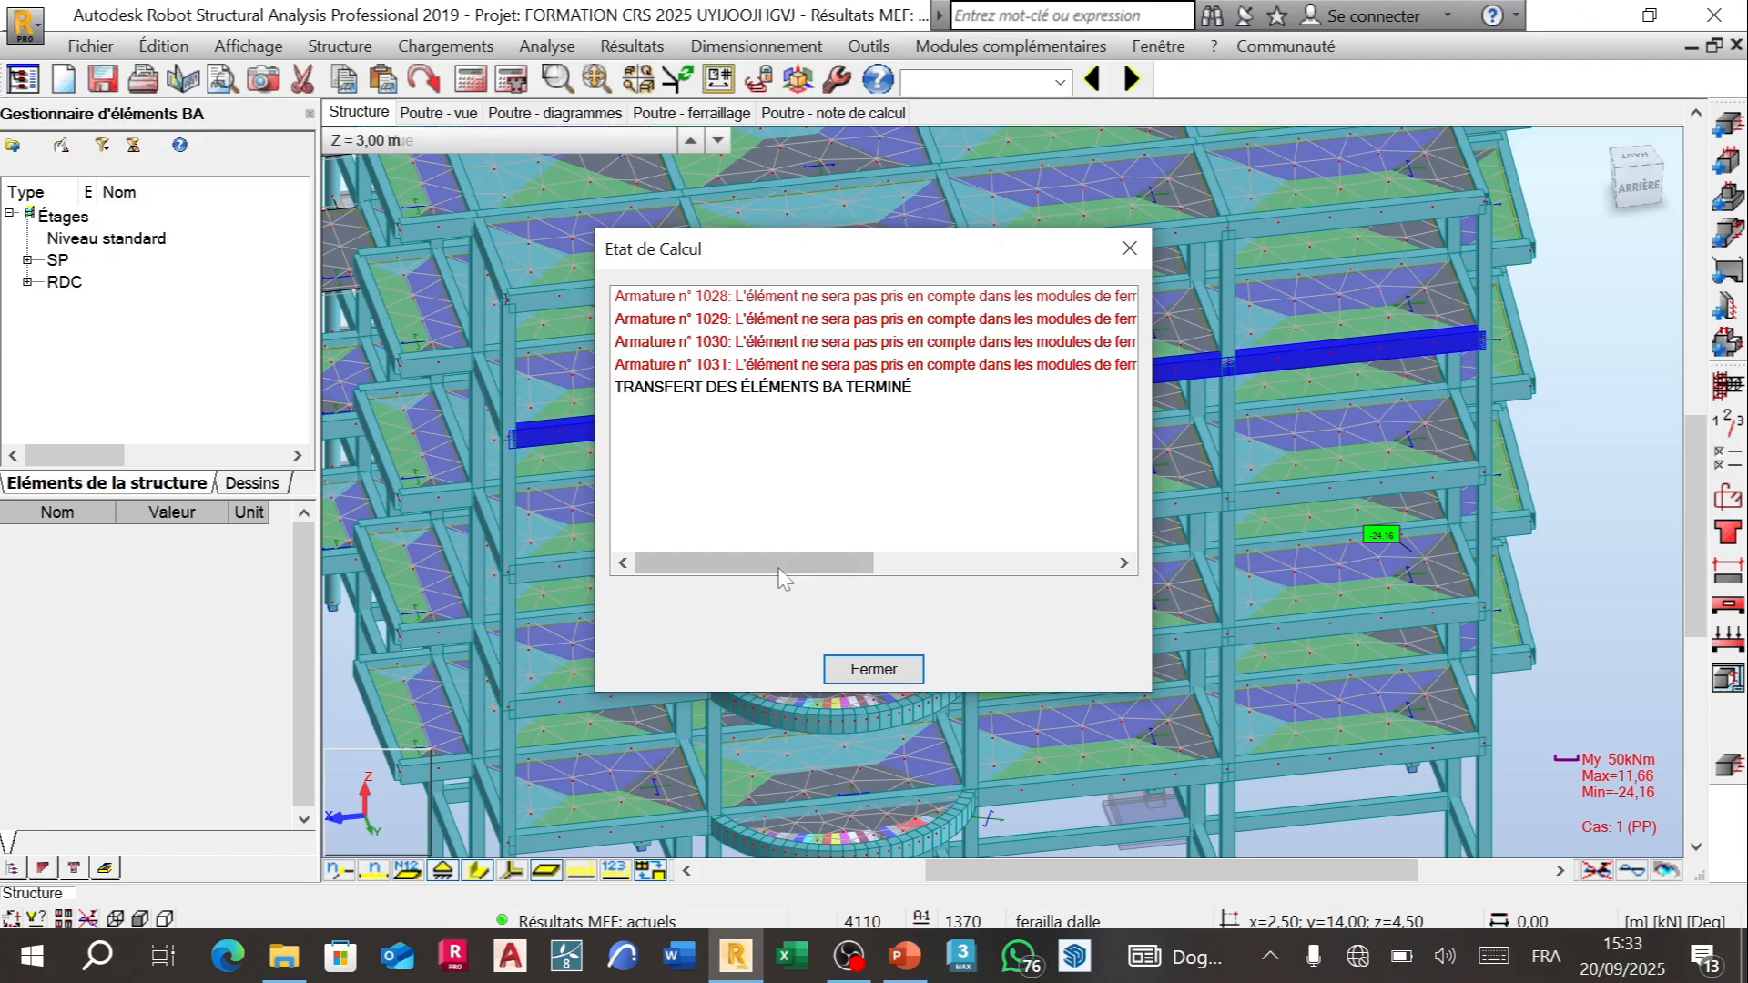
{"action": "left_click_drag", "start_coordinate": [779, 564], "coordinate": [990, 583]}
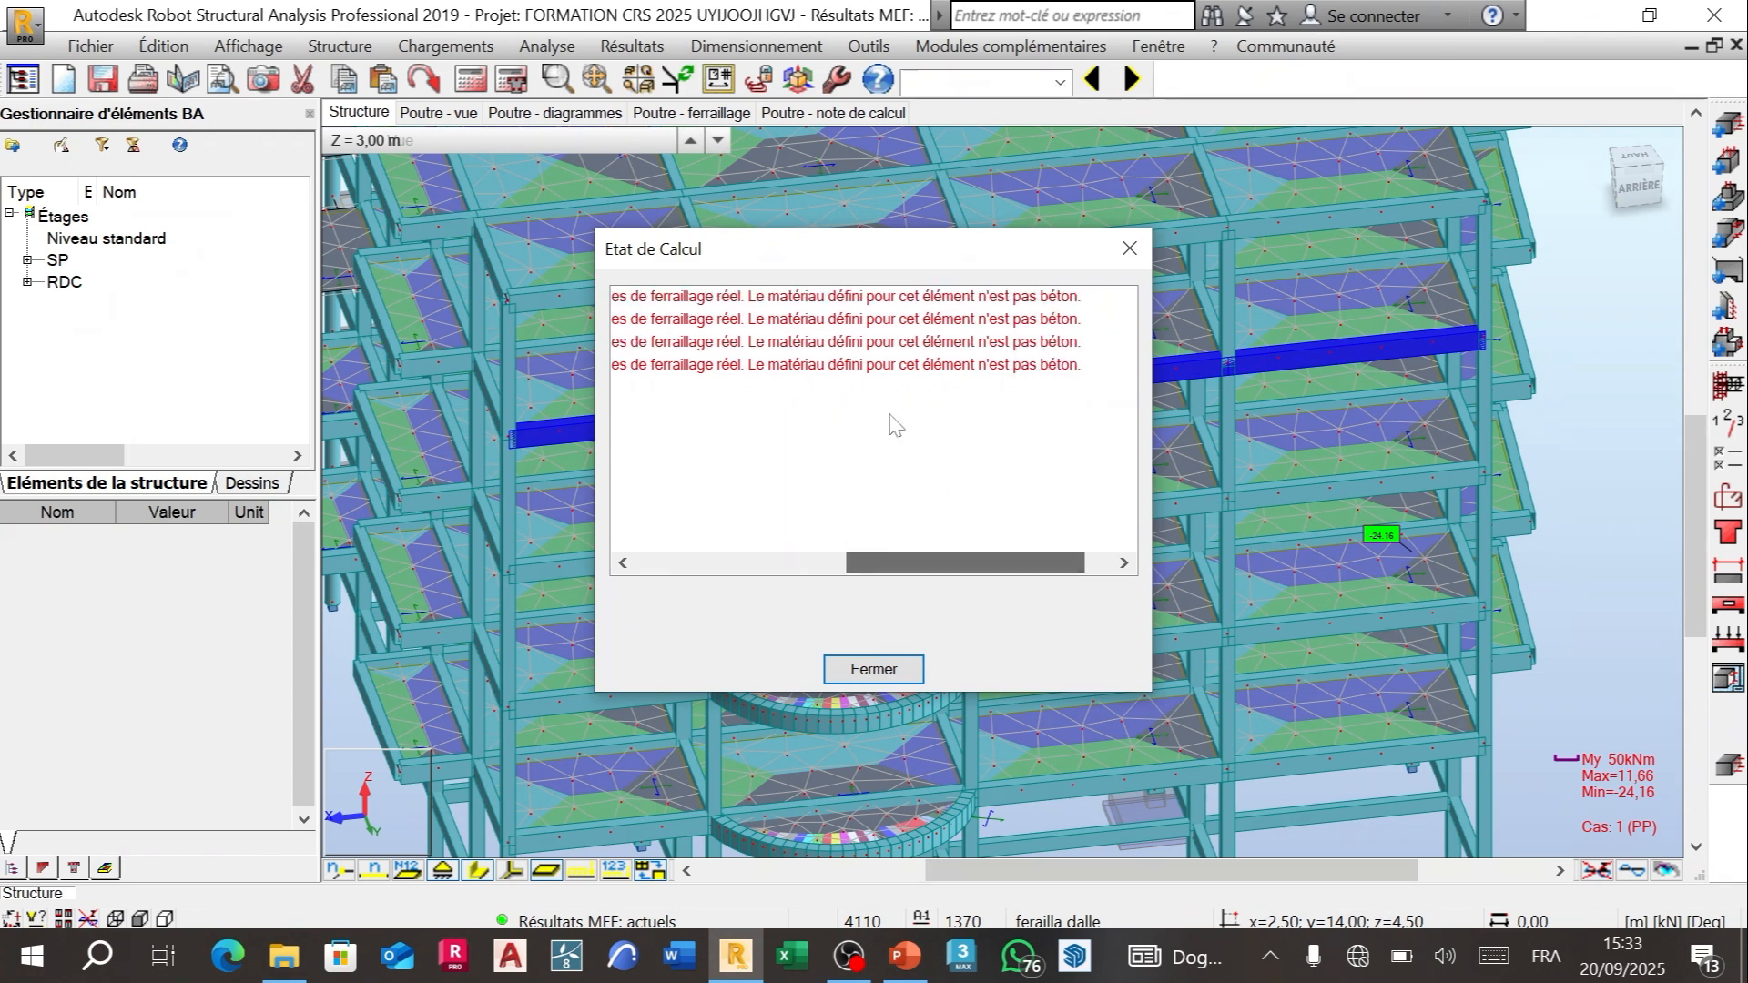
{"action": "left_click", "coordinate": [872, 669]}
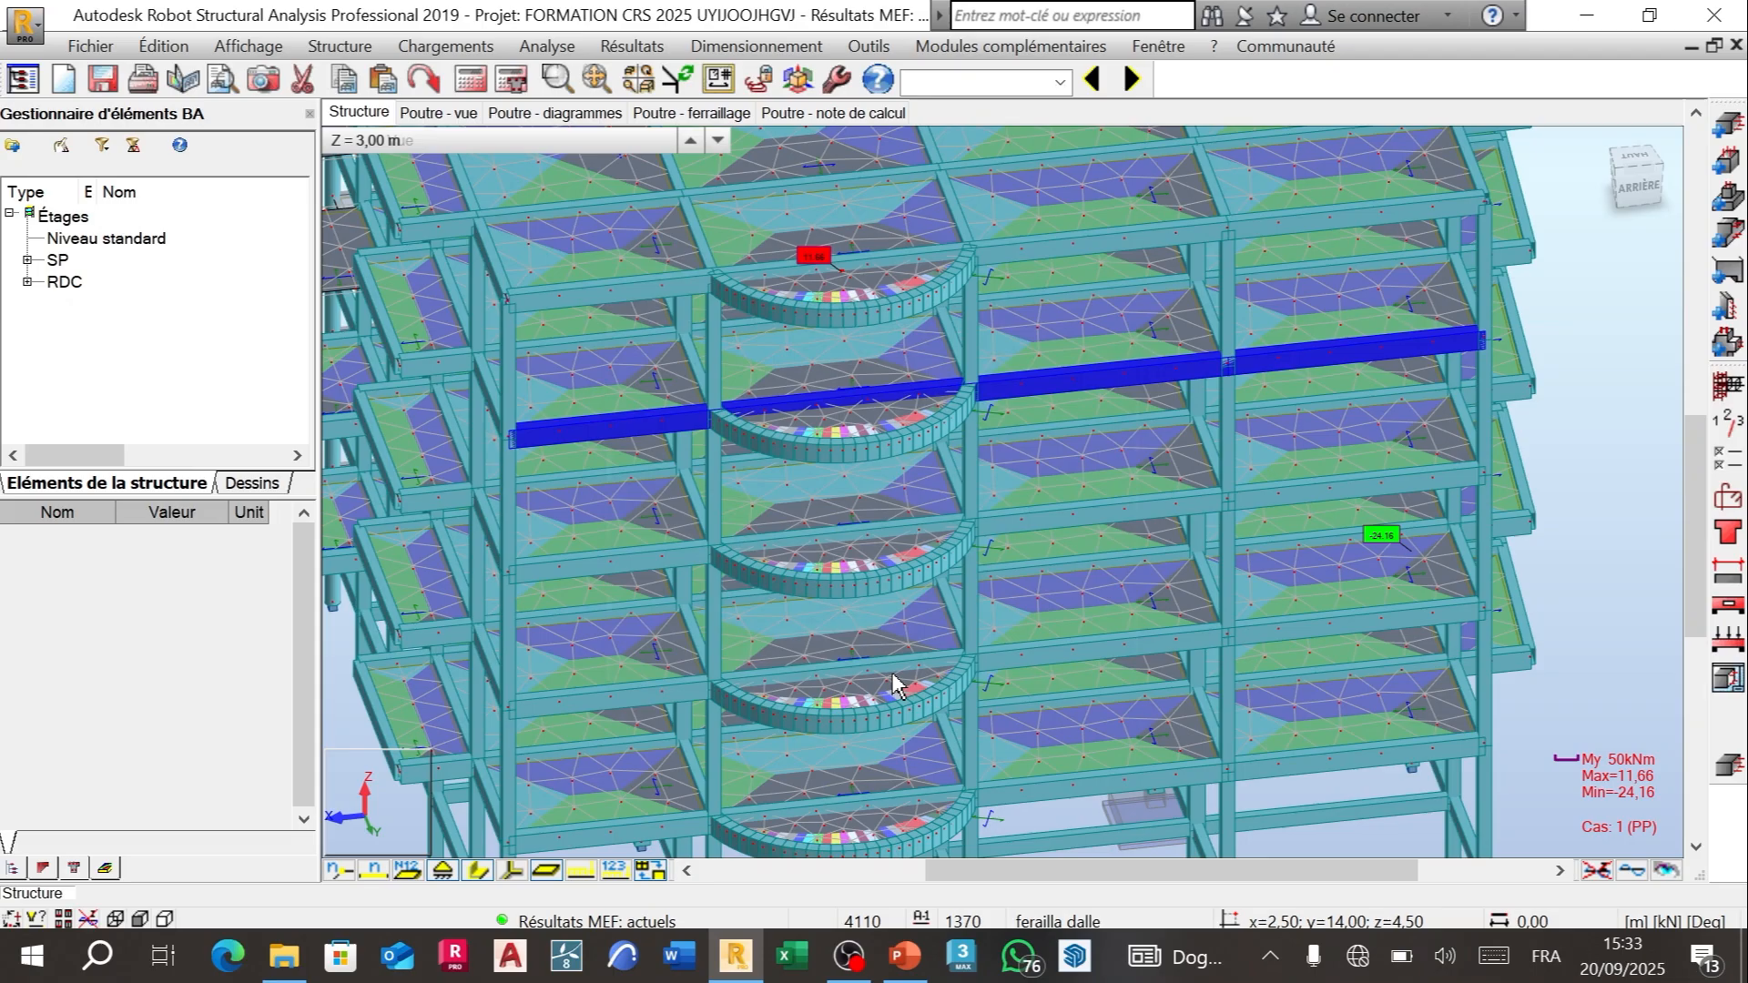
Step: Select all bars with the same section as the beam line and switch back to the Géométrie layout
{"action": "right_click", "coordinate": [1177, 370]}
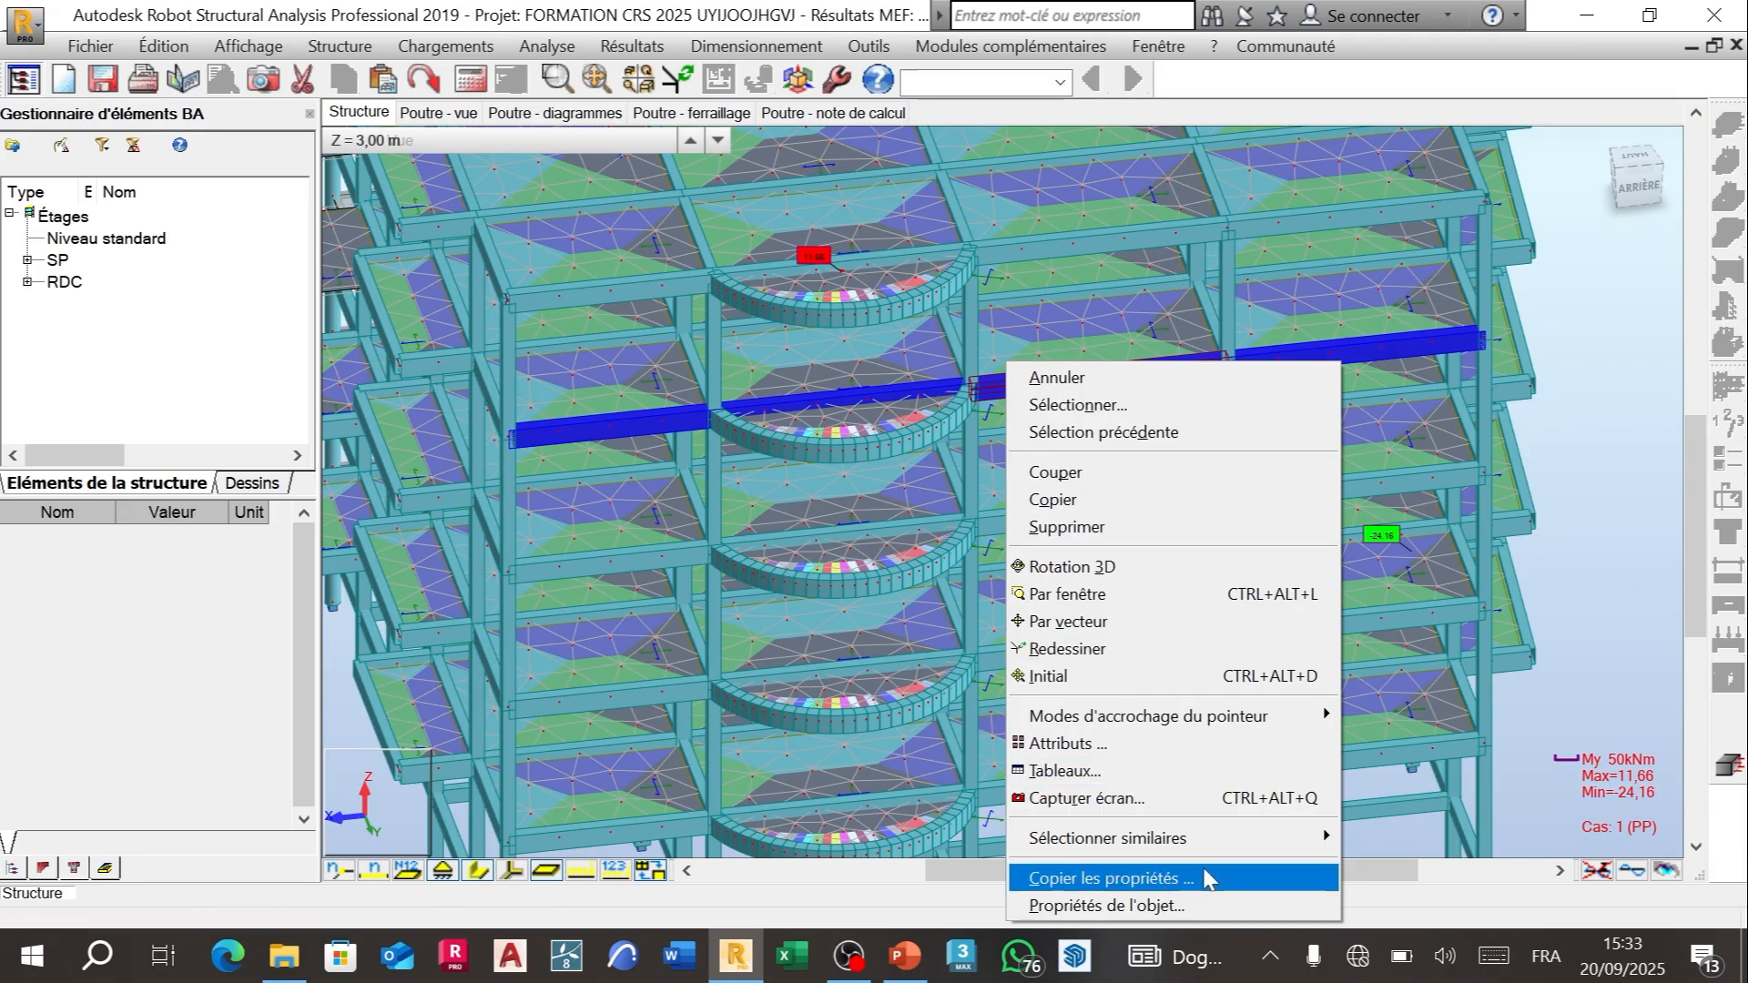
{"action": "mouse_move", "coordinate": [1214, 845]}
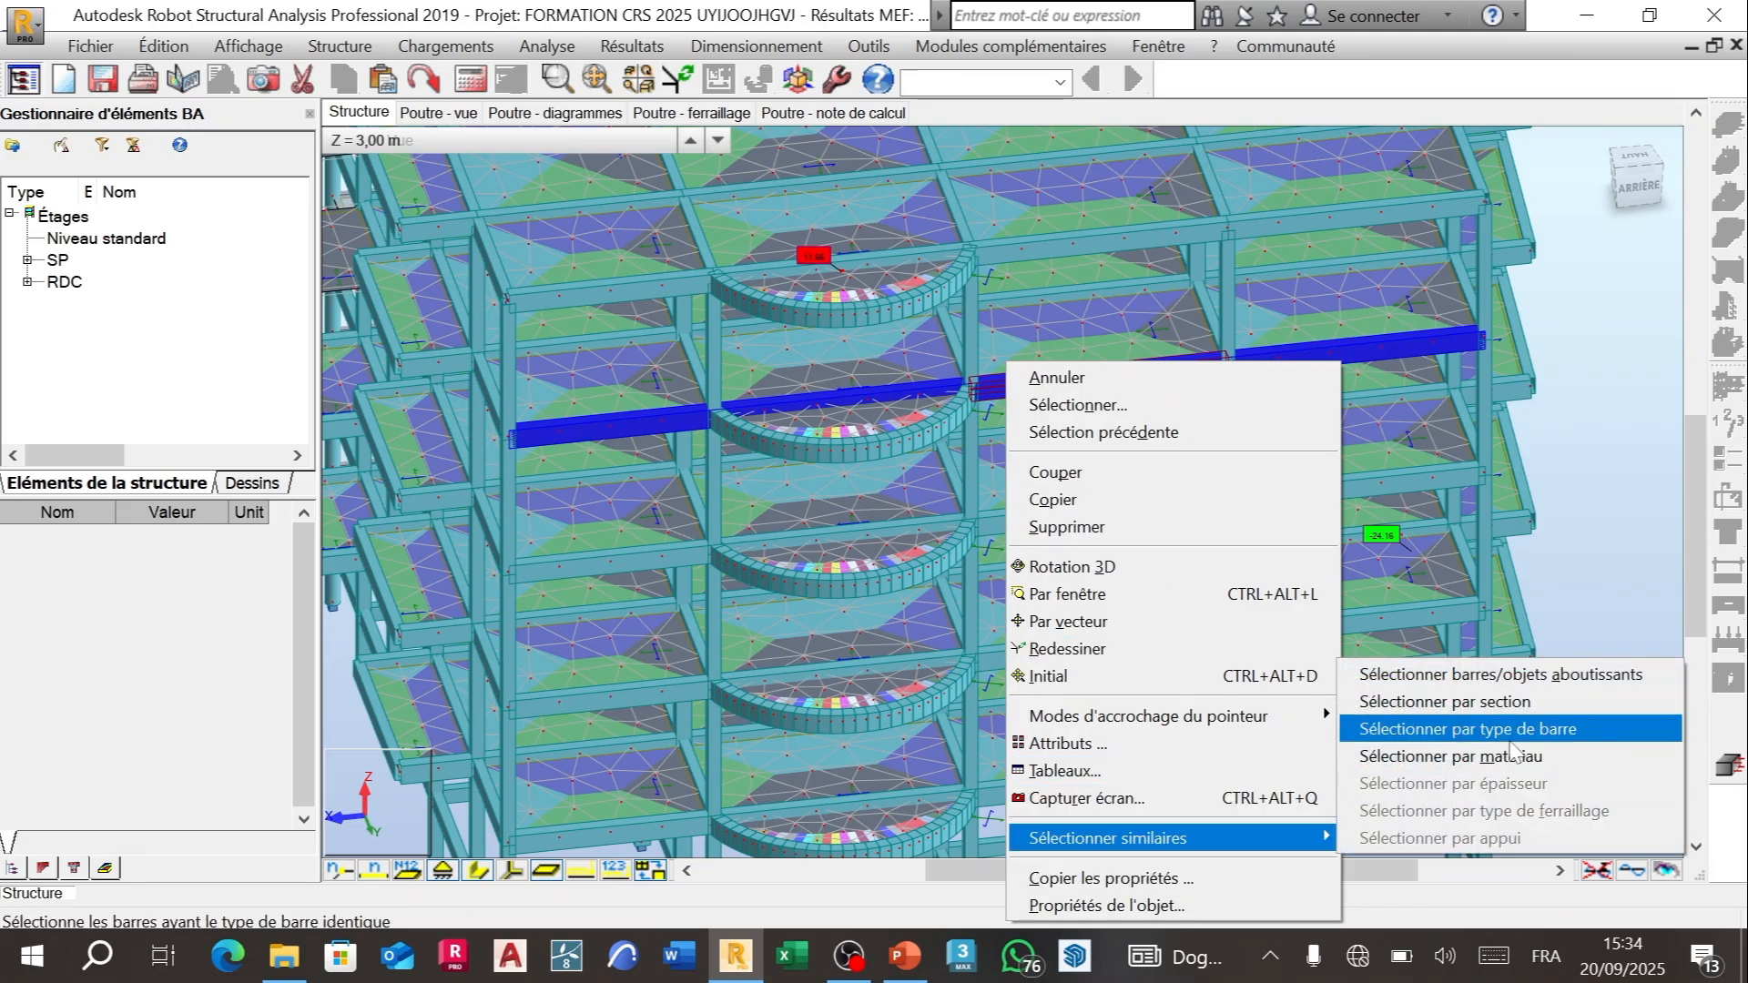
{"action": "left_click", "coordinate": [1515, 702]}
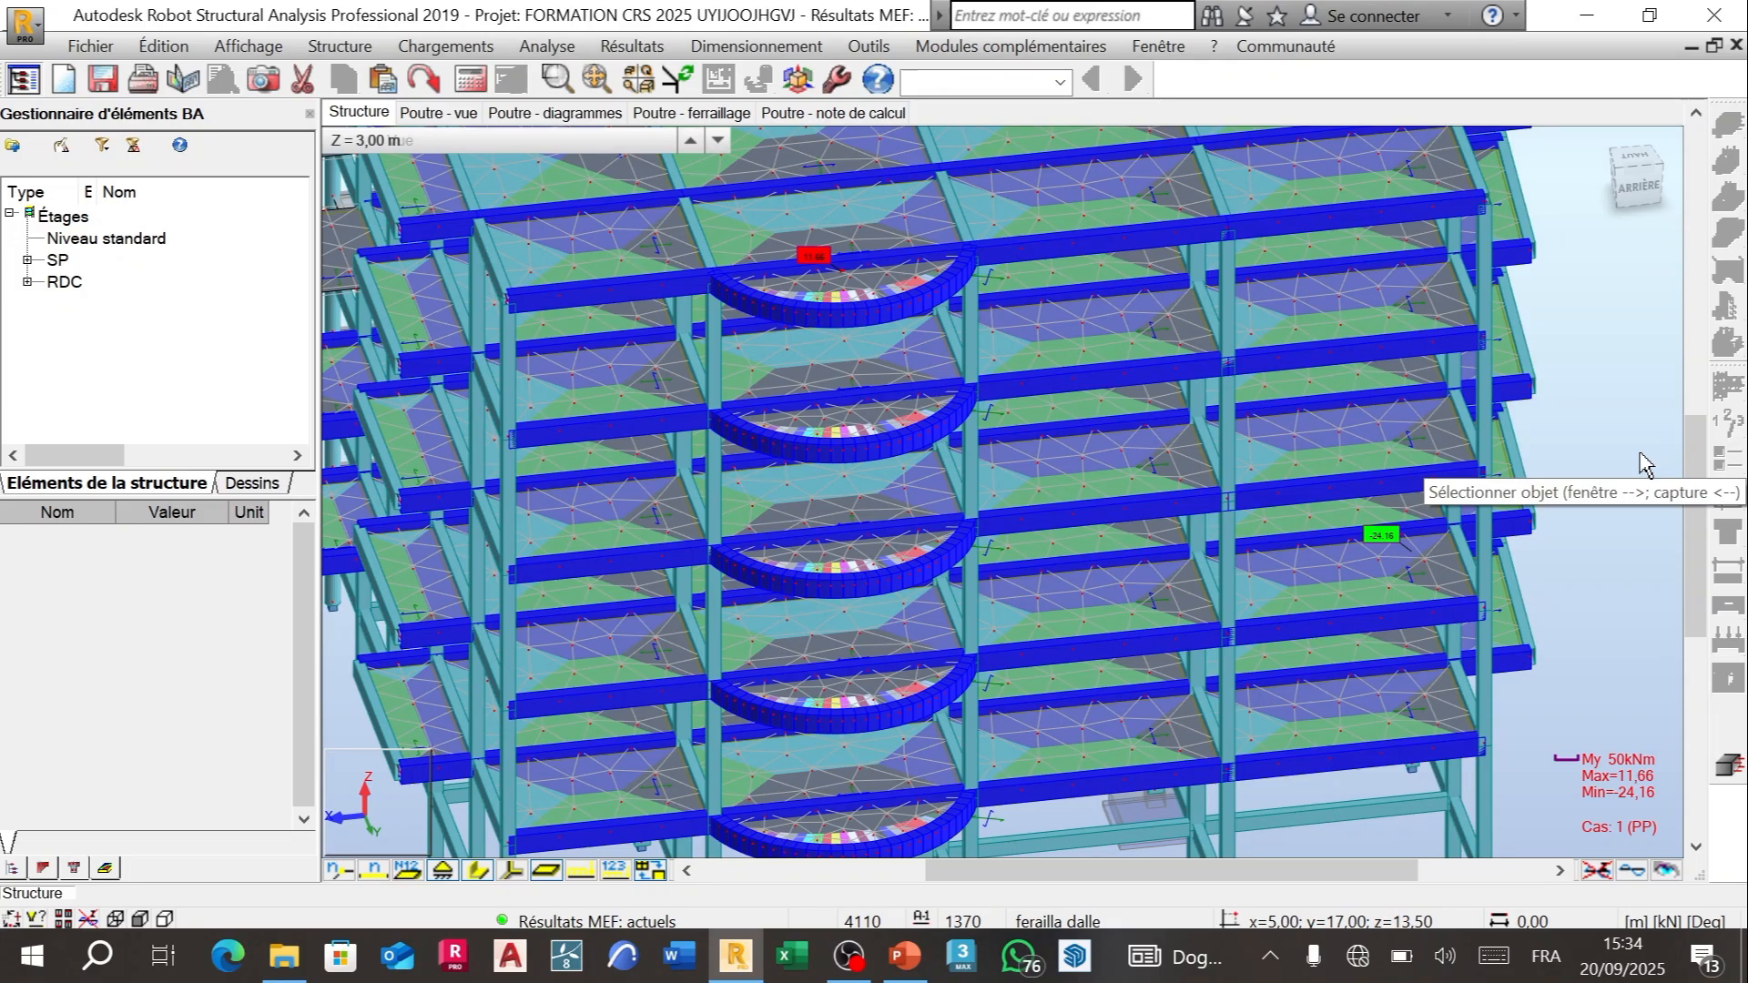
{"action": "scroll", "coordinate": [1324, 419], "scroll_direction": "down", "scroll_amount": 4}
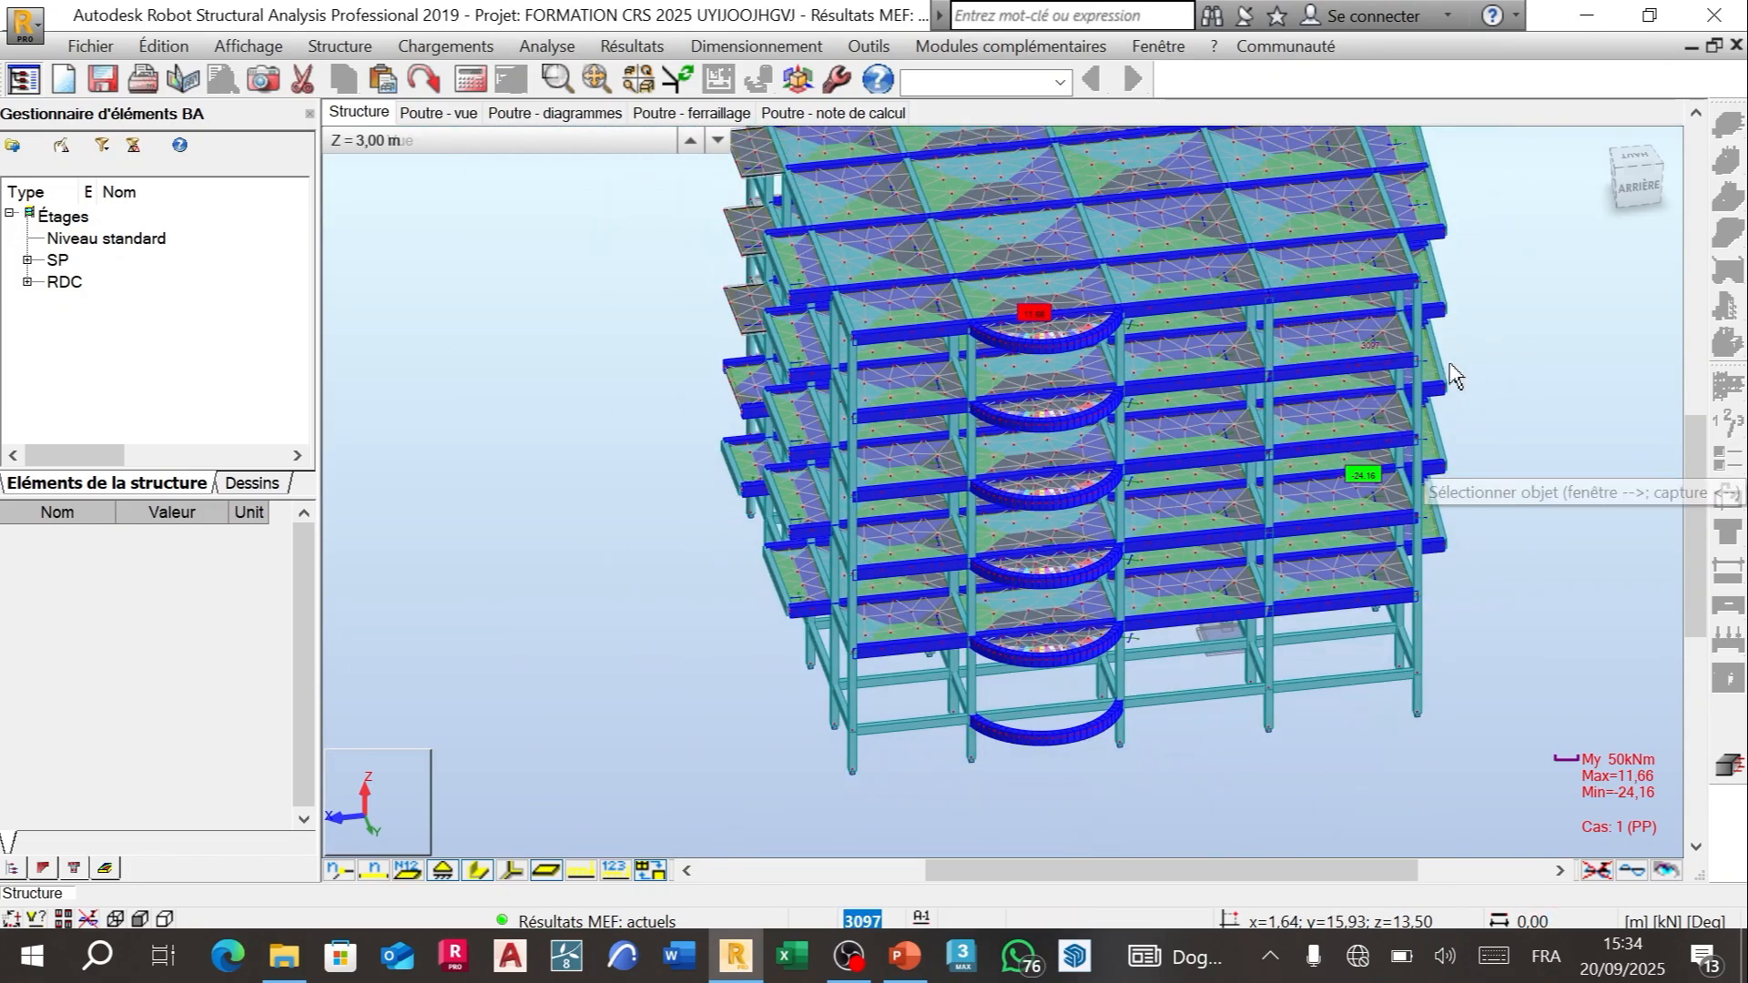
{"action": "left_click", "coordinate": [1063, 83]}
{"action": "left_click", "coordinate": [1015, 134]}
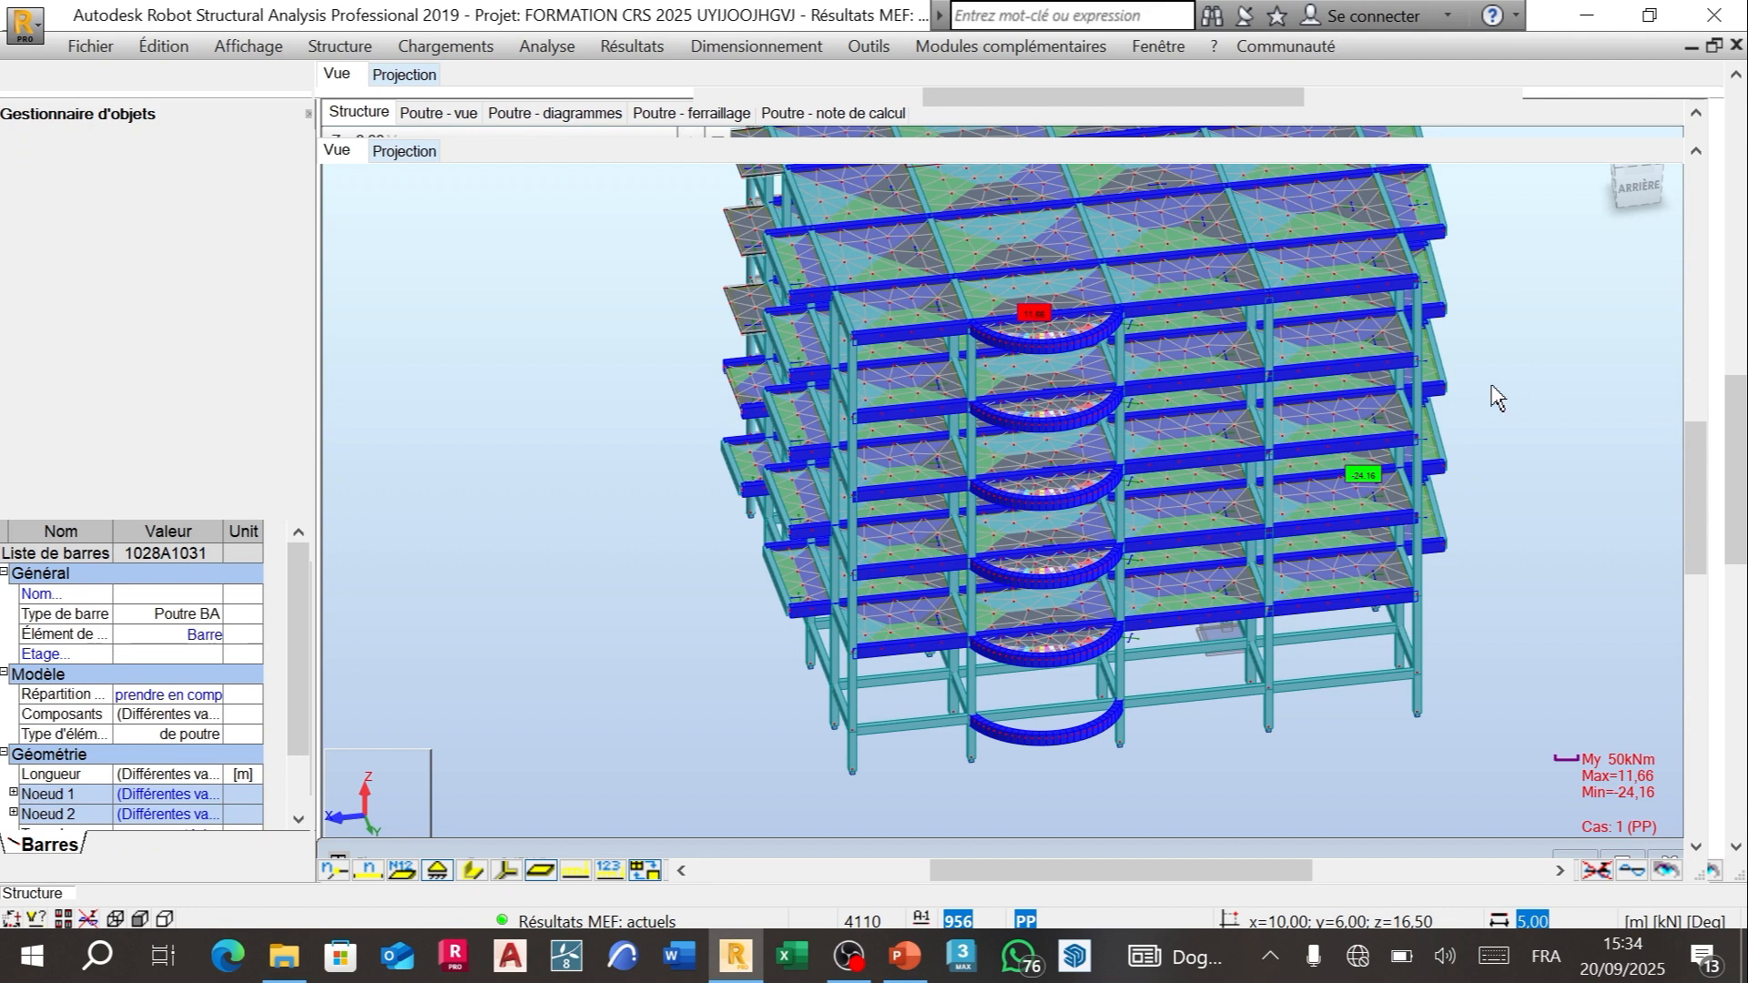
Step: Open the PP section's definition and change its profile type to Poutre BA
{"action": "scroll", "coordinate": [1408, 495], "scroll_direction": "down", "scroll_amount": 1}
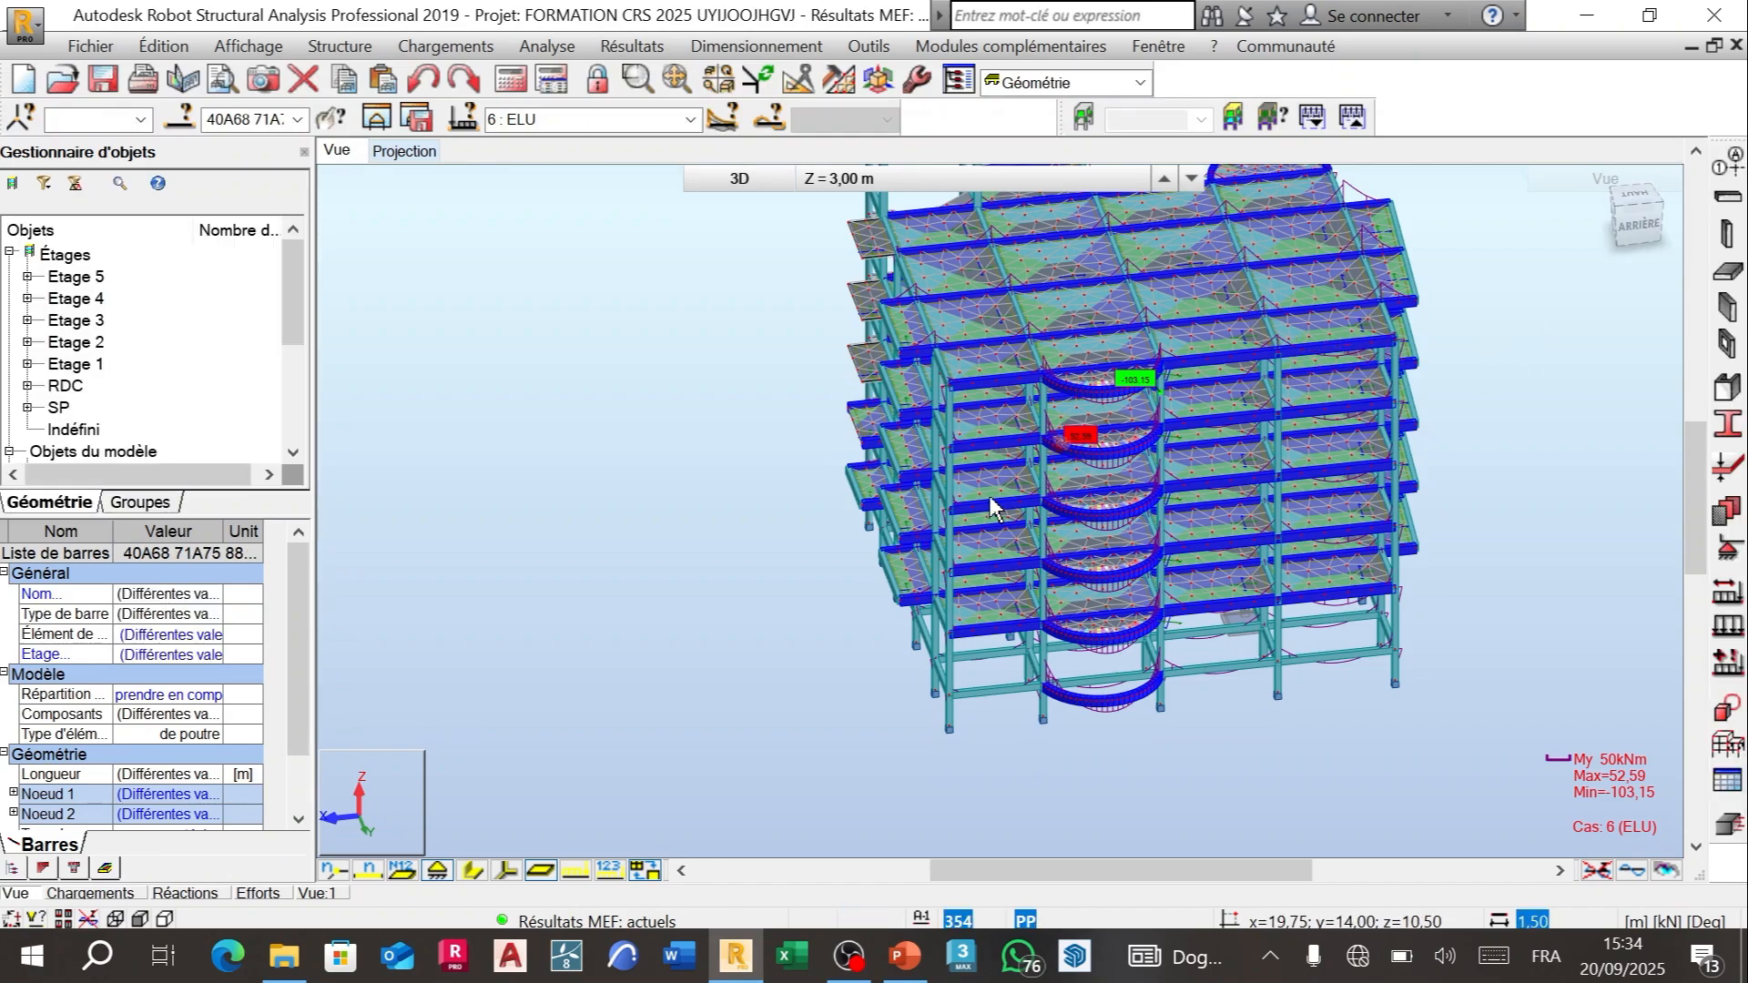
{"action": "scroll", "coordinate": [304, 617], "scroll_direction": "down", "scroll_amount": 1}
{"action": "scroll", "coordinate": [300, 637], "scroll_direction": "down", "scroll_amount": 4}
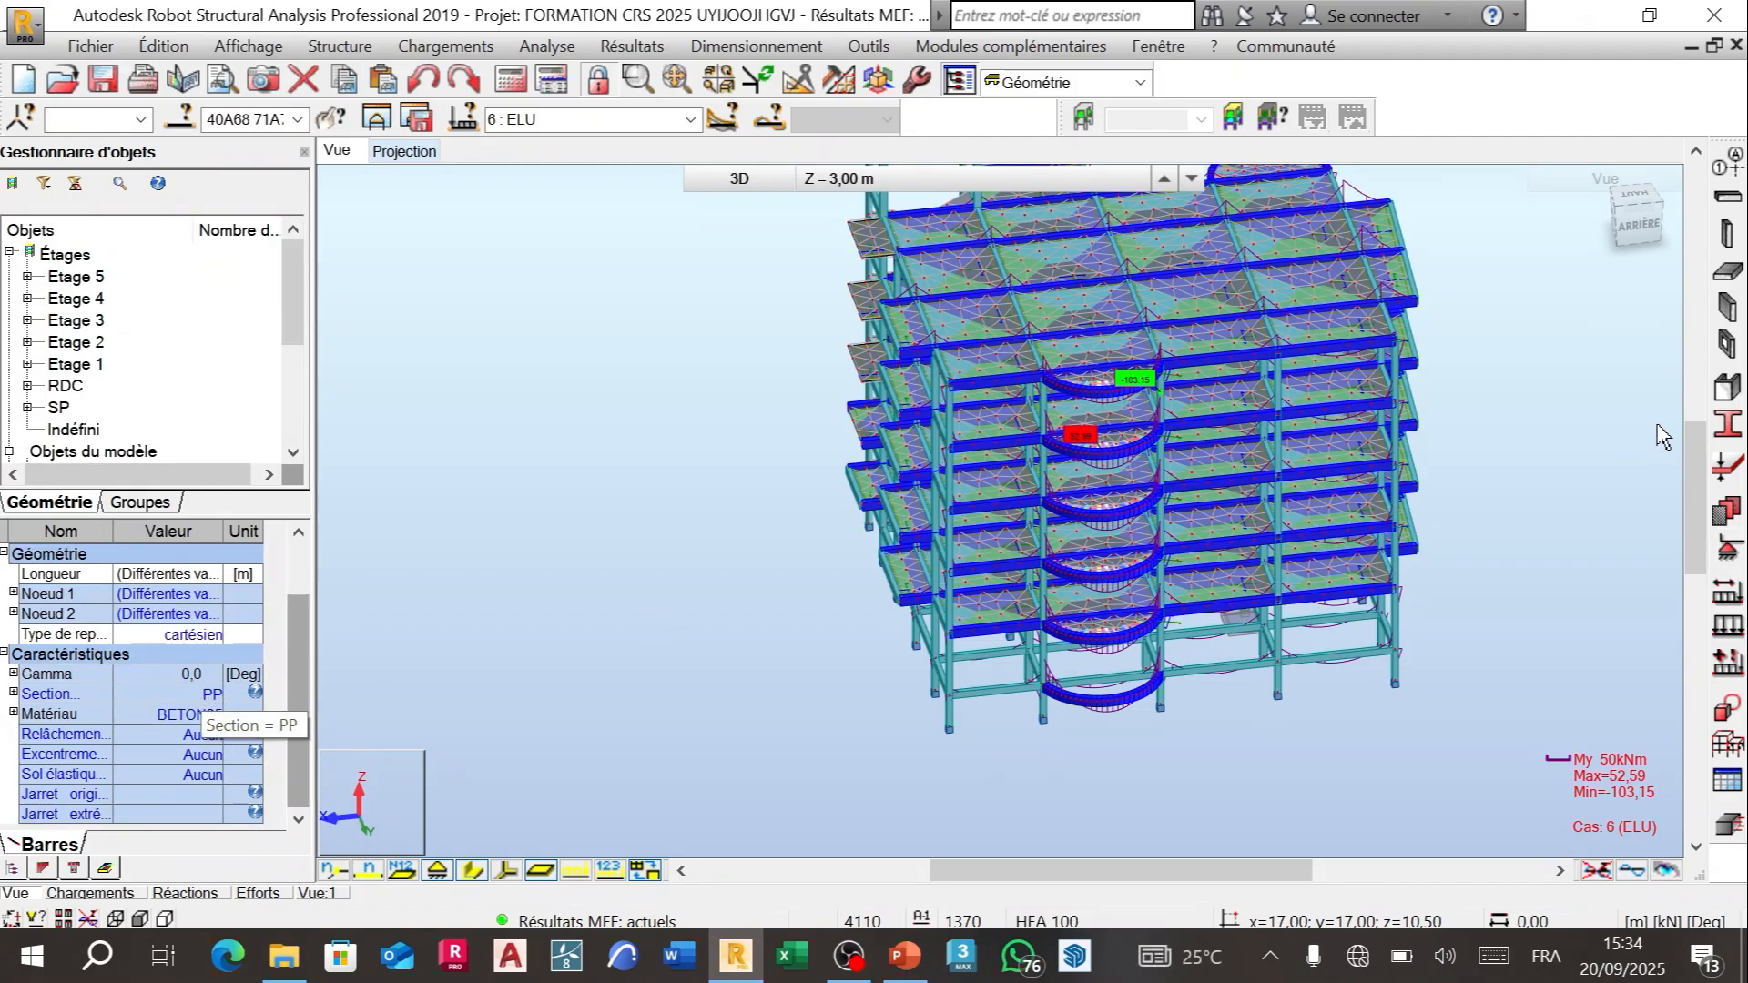
{"action": "left_click", "coordinate": [1729, 428]}
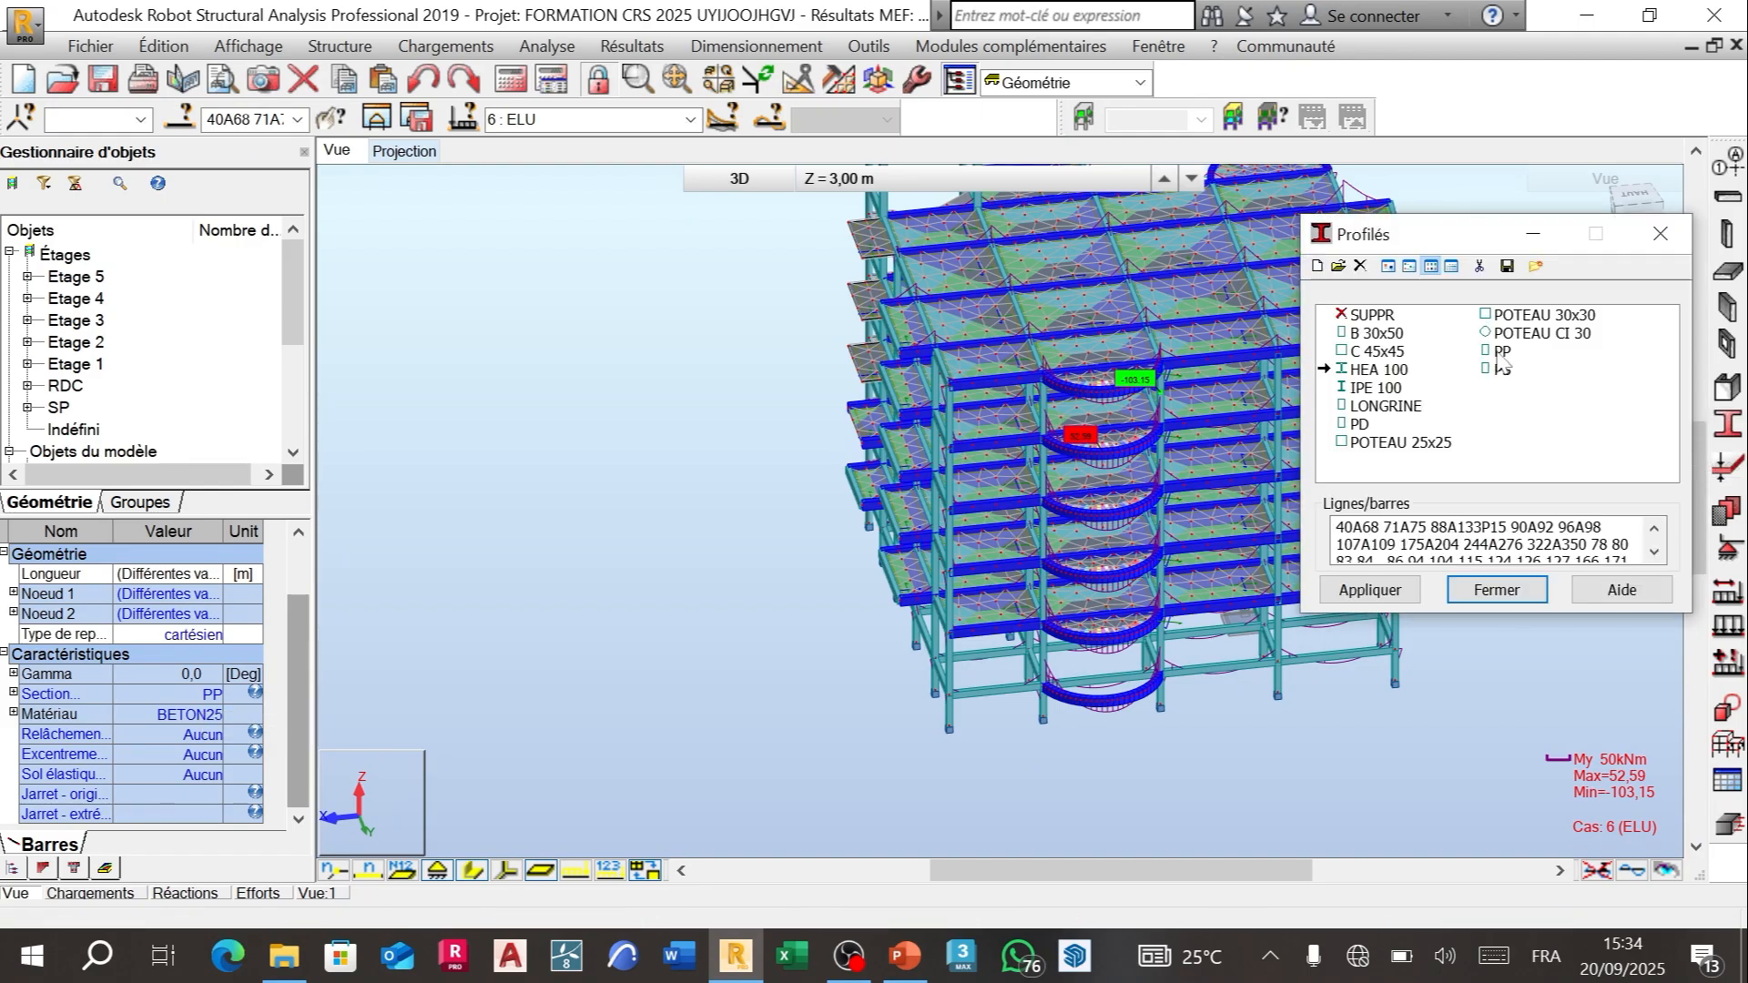
{"action": "double_click", "coordinate": [1500, 353]}
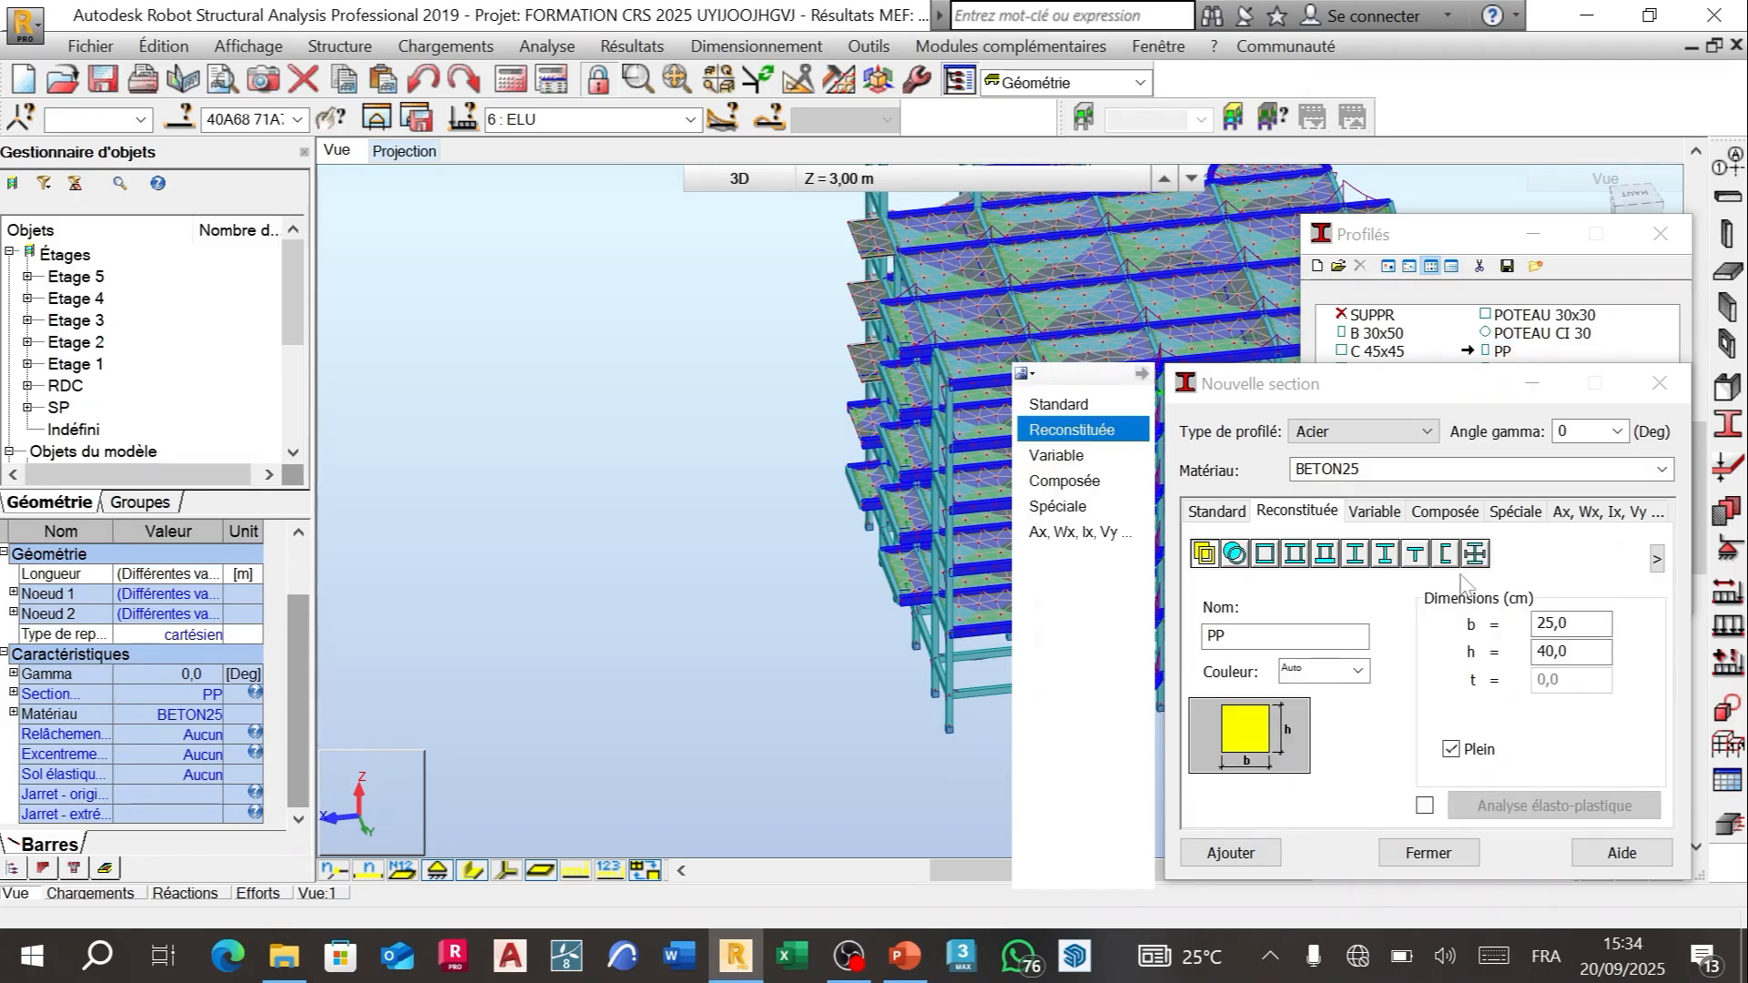
{"action": "left_click", "coordinate": [1357, 431]}
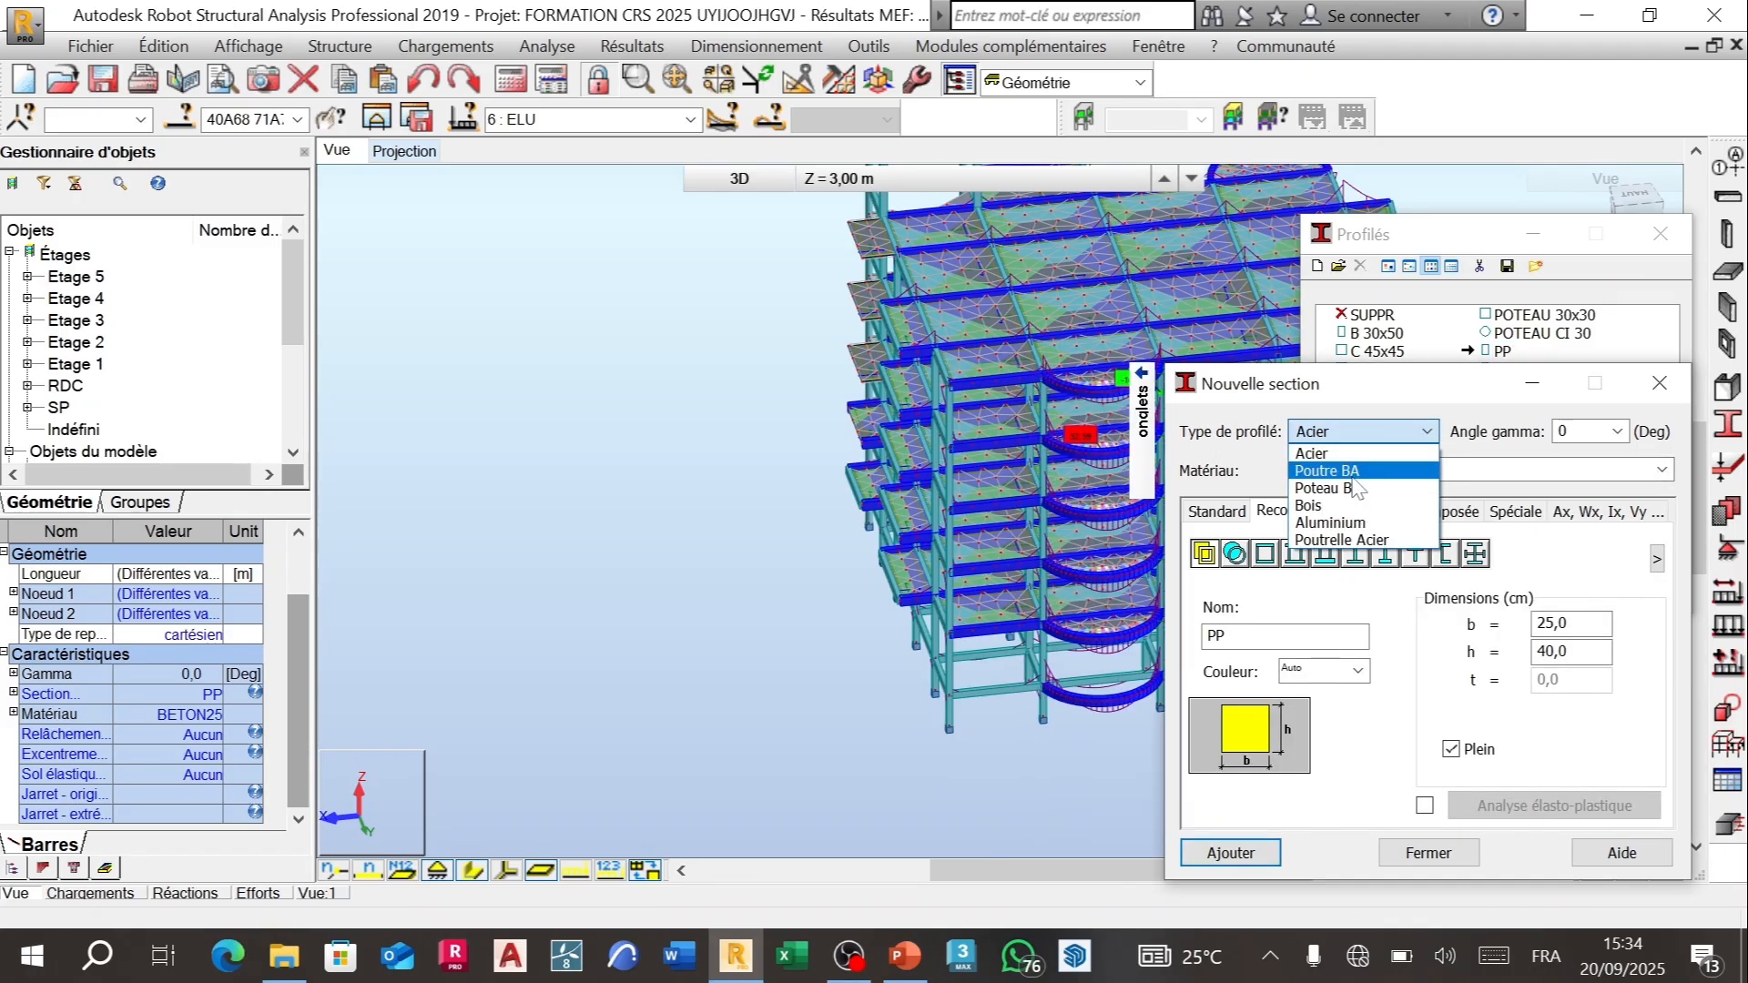
{"action": "left_click", "coordinate": [1351, 476]}
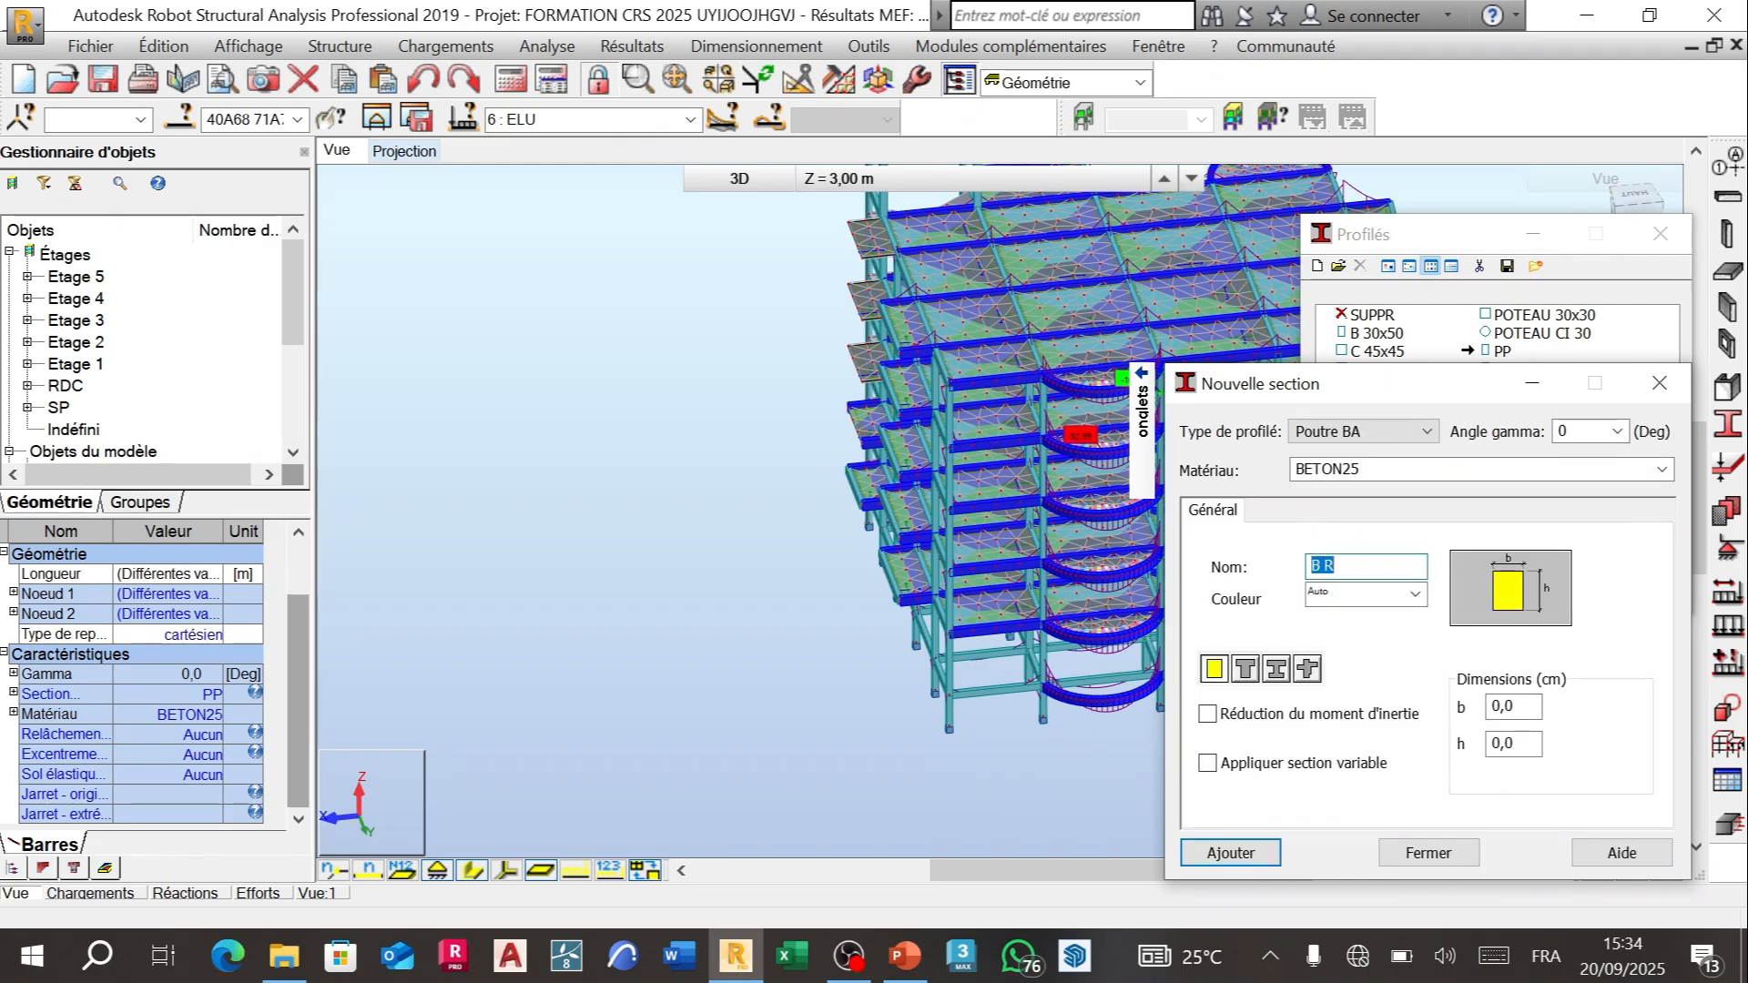
Step: Set the reinforced concrete beam section's dimensions to b = 25 cm and h = 40 cm
{"action": "left_click_drag", "start_coordinate": [1520, 709], "coordinate": [1457, 727]}
{"action": "type", "text": "25"}
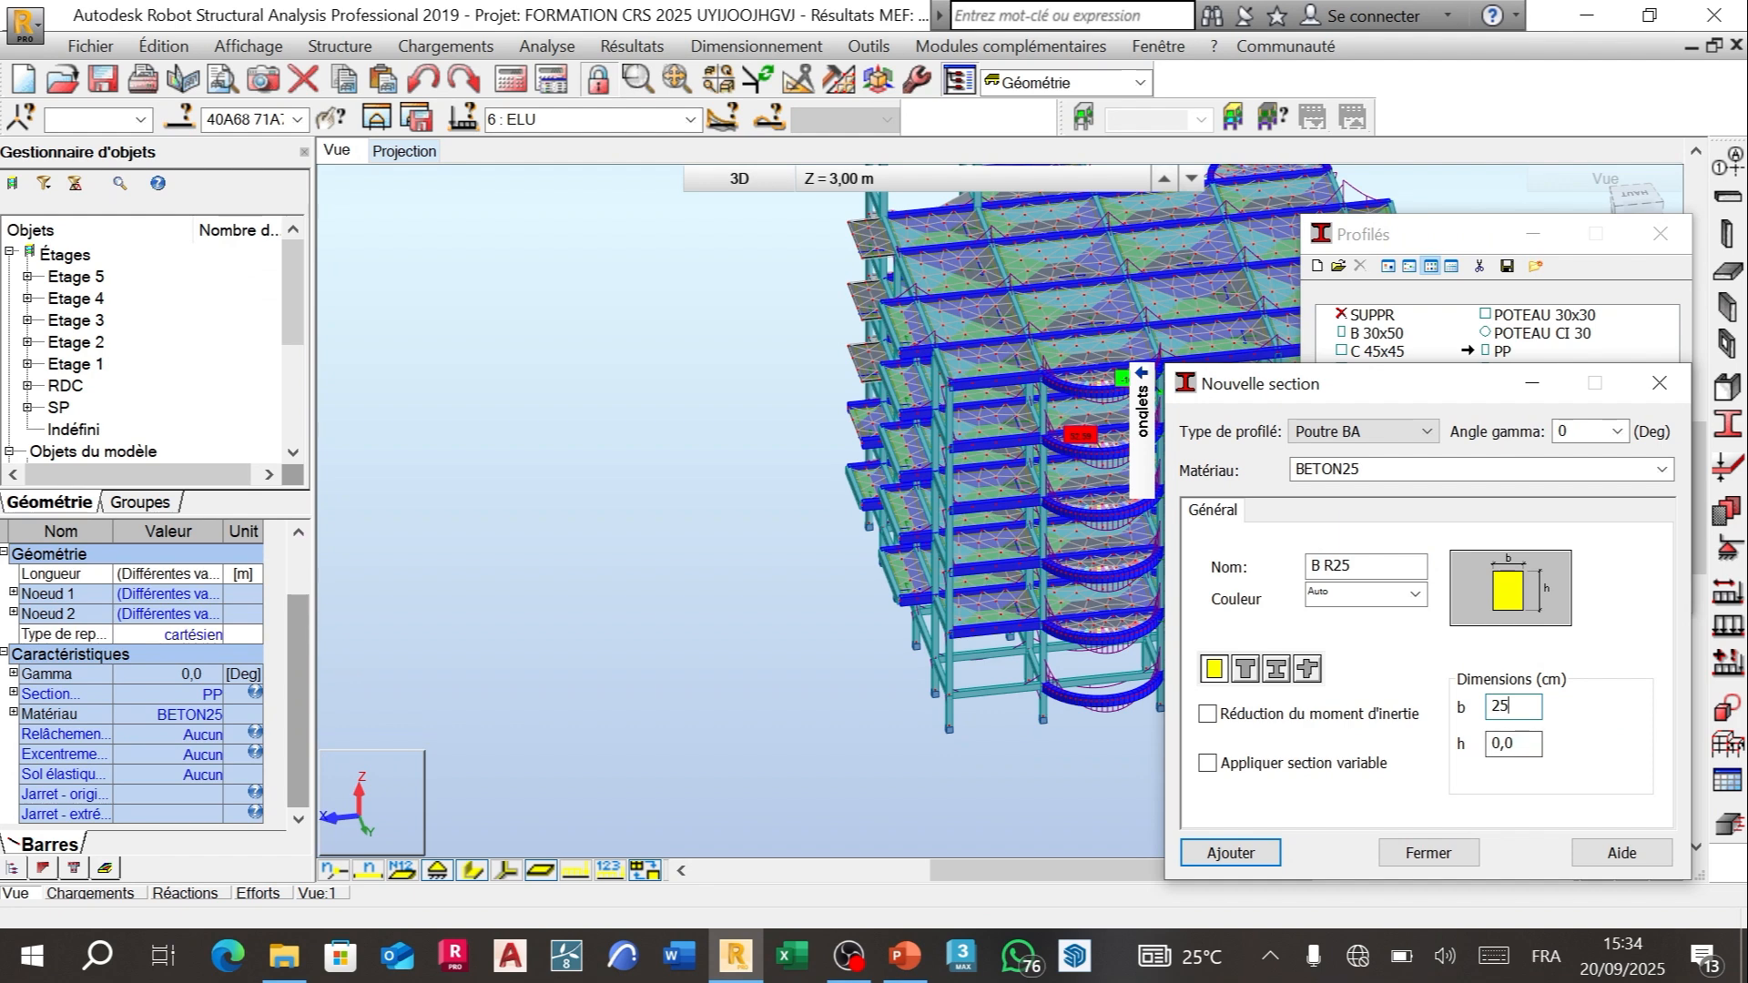
{"action": "double_click", "coordinate": [1507, 741]}
{"action": "left_click", "coordinate": [1116, 536]}
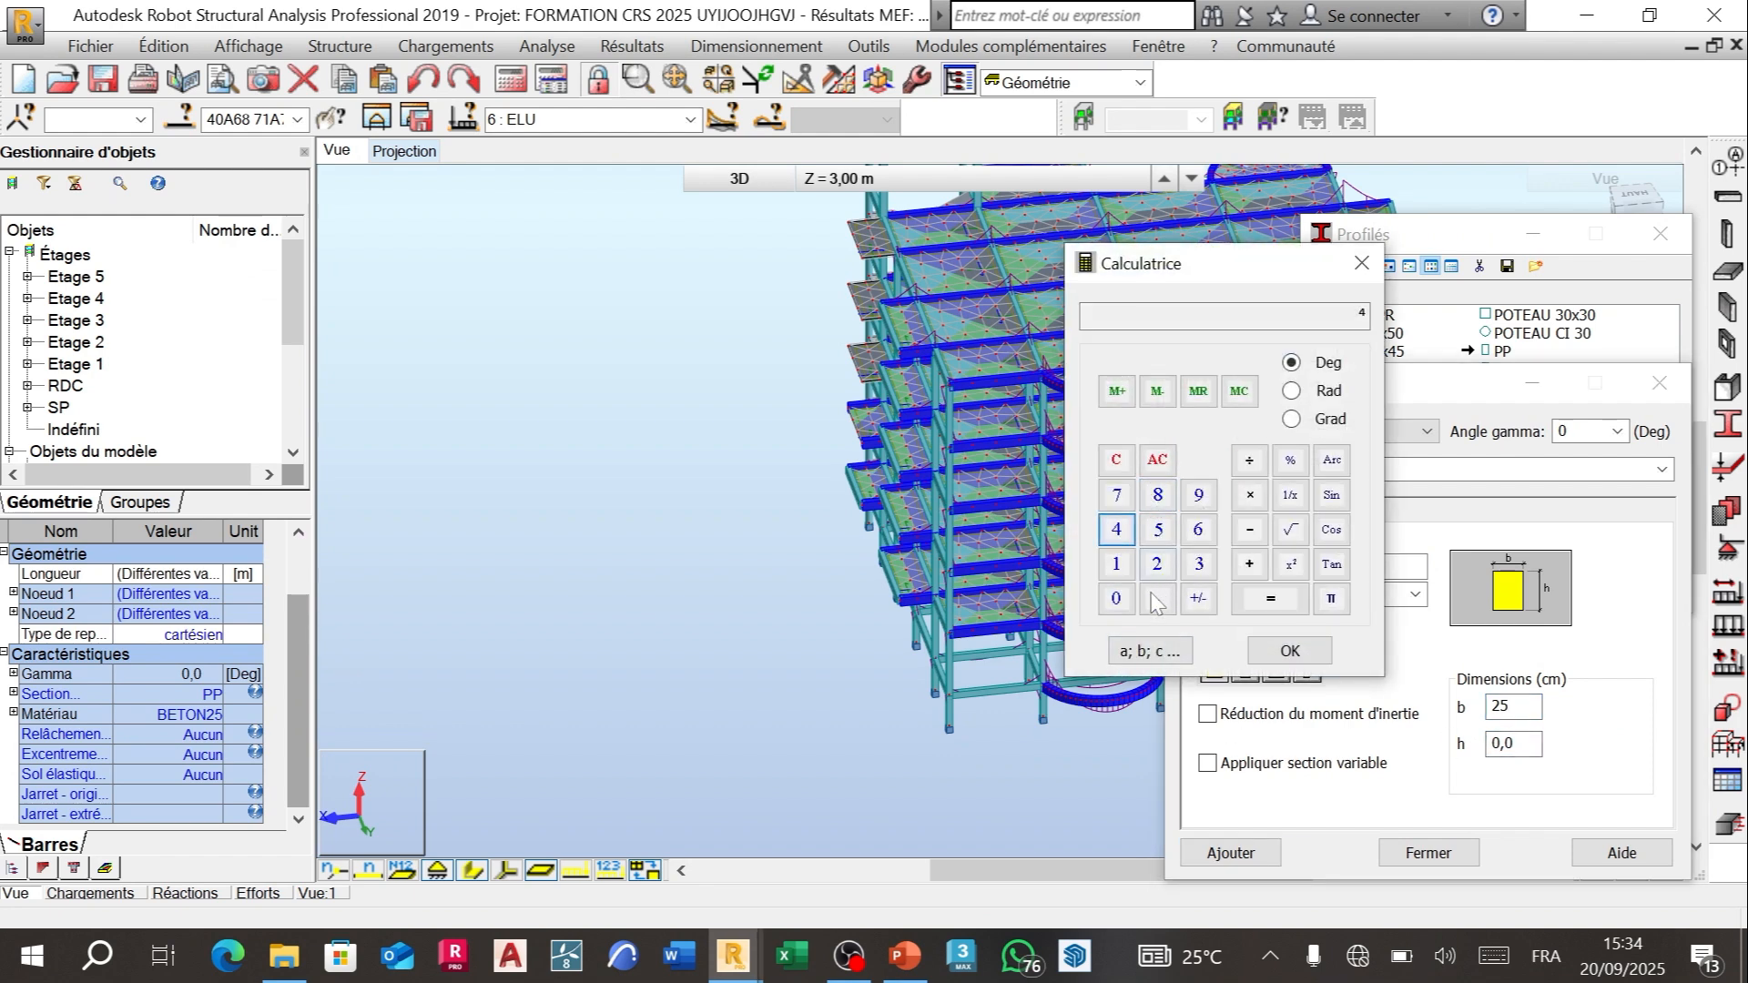
{"action": "left_click", "coordinate": [1288, 650]}
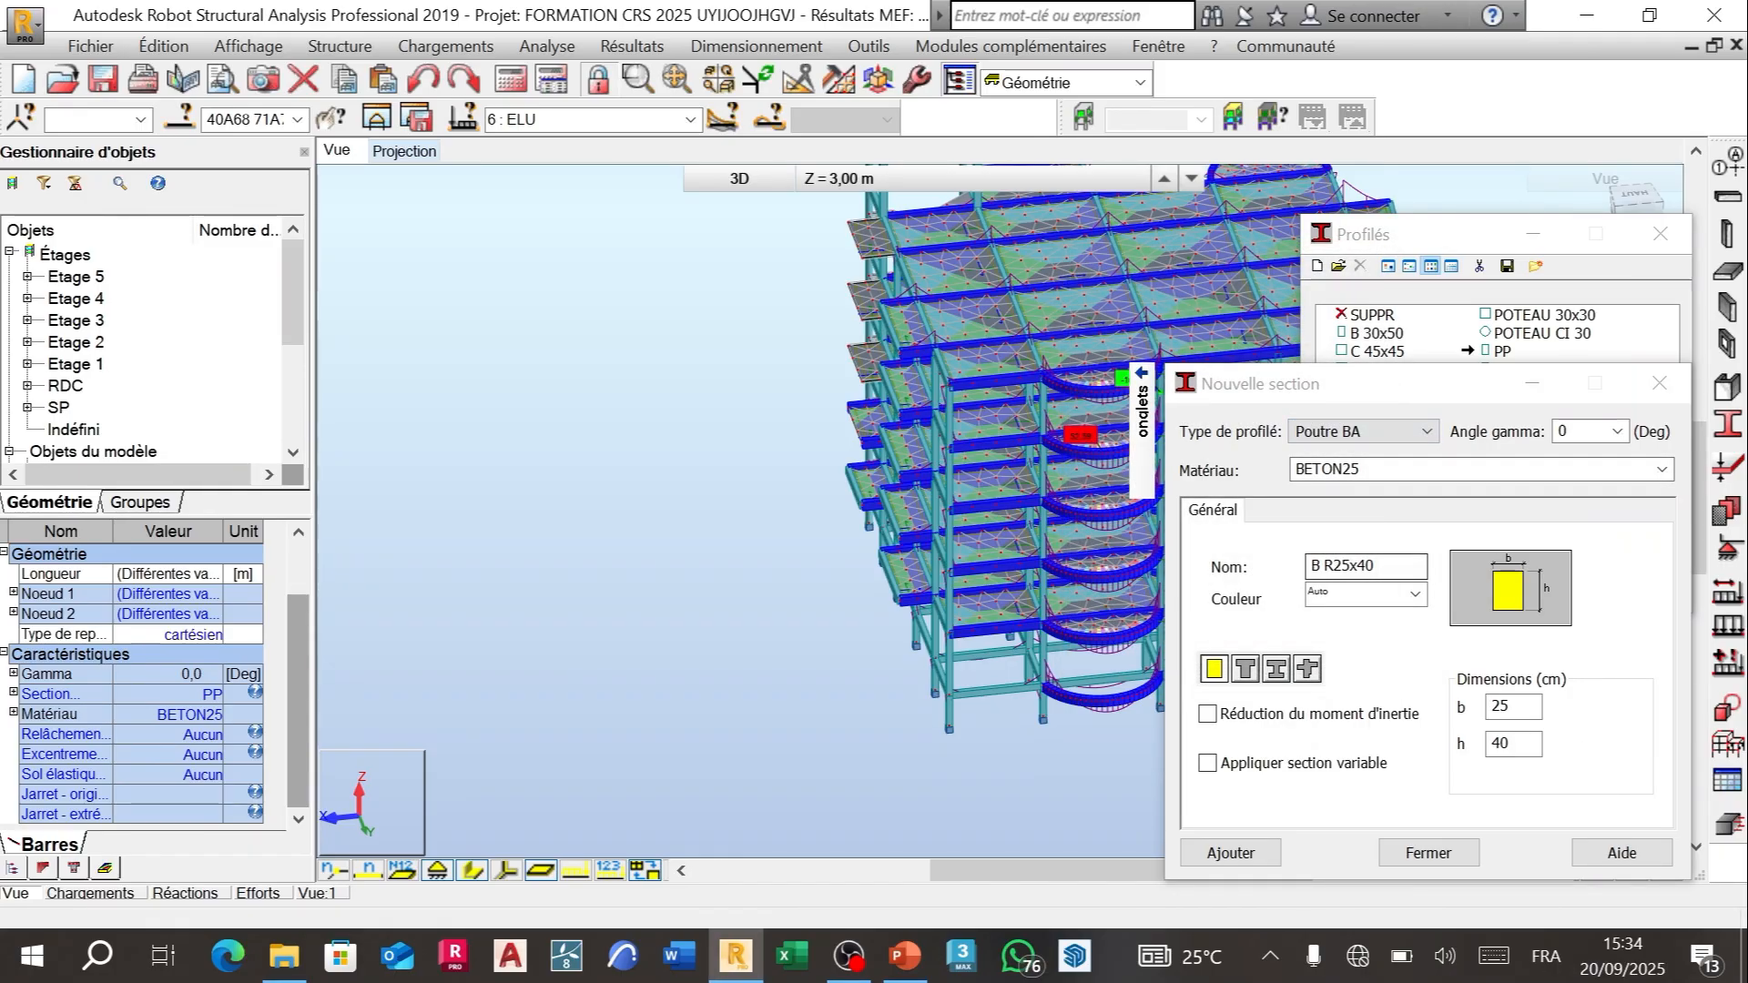
Step: Name the section PR 25x40, add it to the section list and close its definition
{"action": "left_click_drag", "start_coordinate": [1334, 565], "coordinate": [1247, 582]}
{"action": "type", "text": "P"}
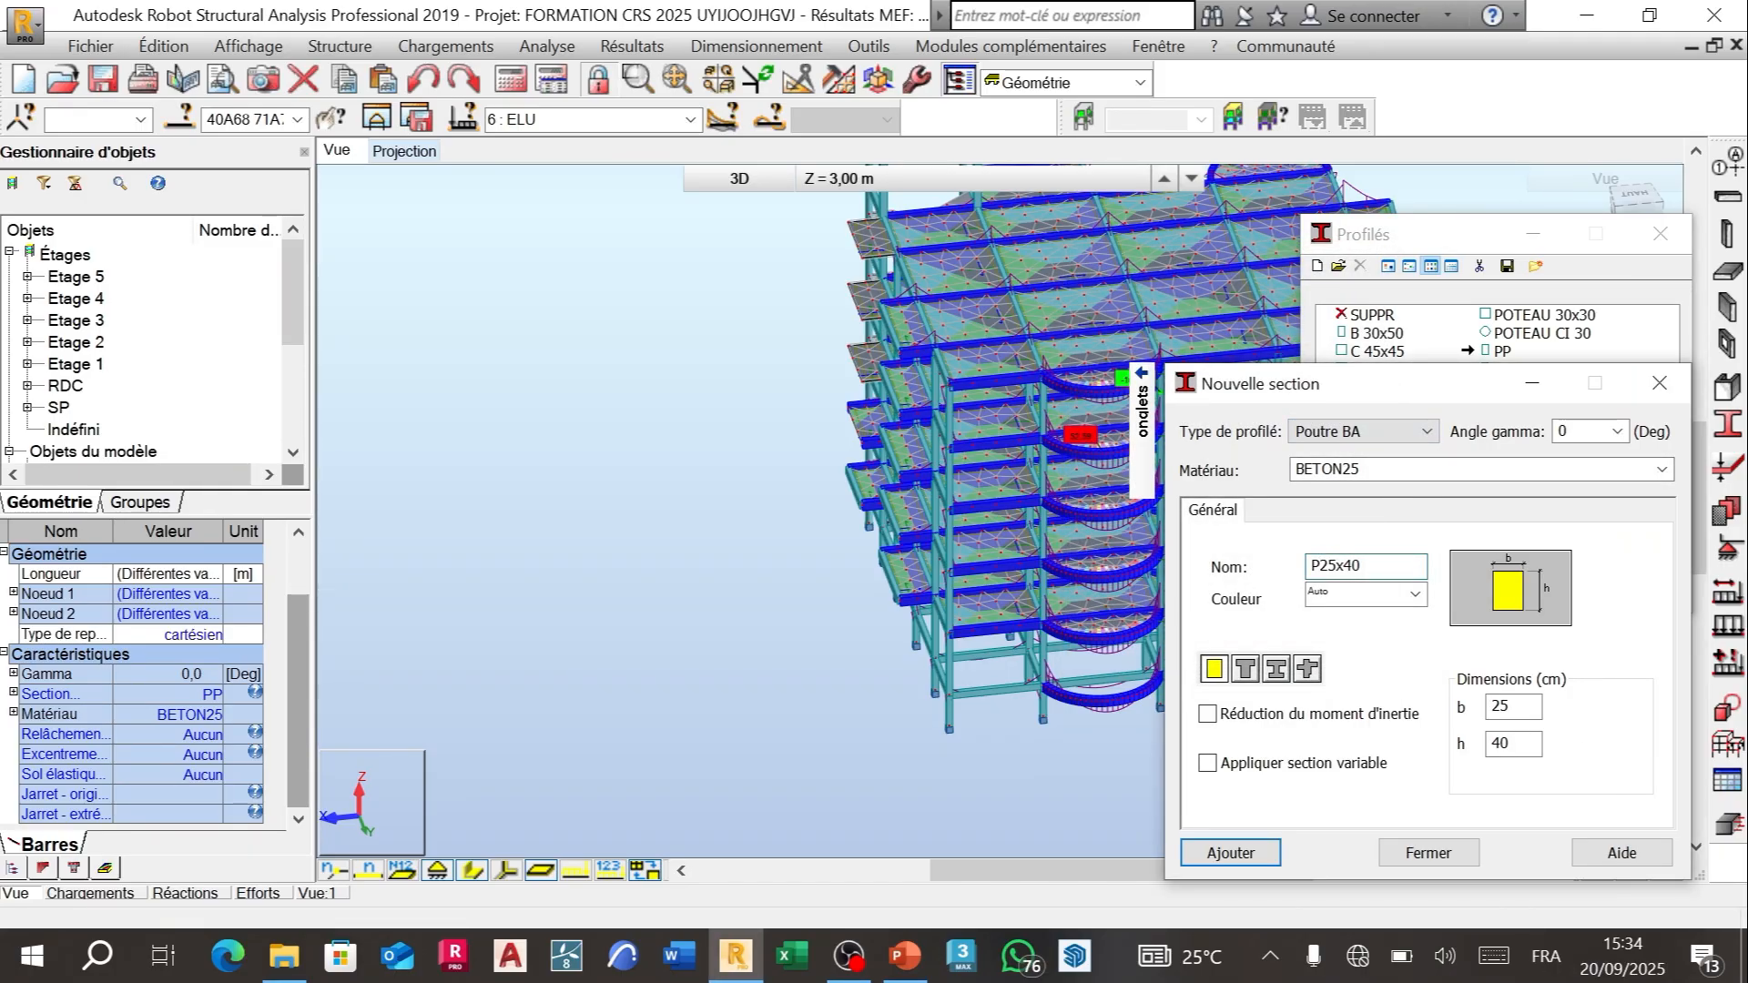
{"action": "type", "text": "R"}
{"action": "left_click", "coordinate": [1230, 853]}
{"action": "left_click", "coordinate": [1659, 383]}
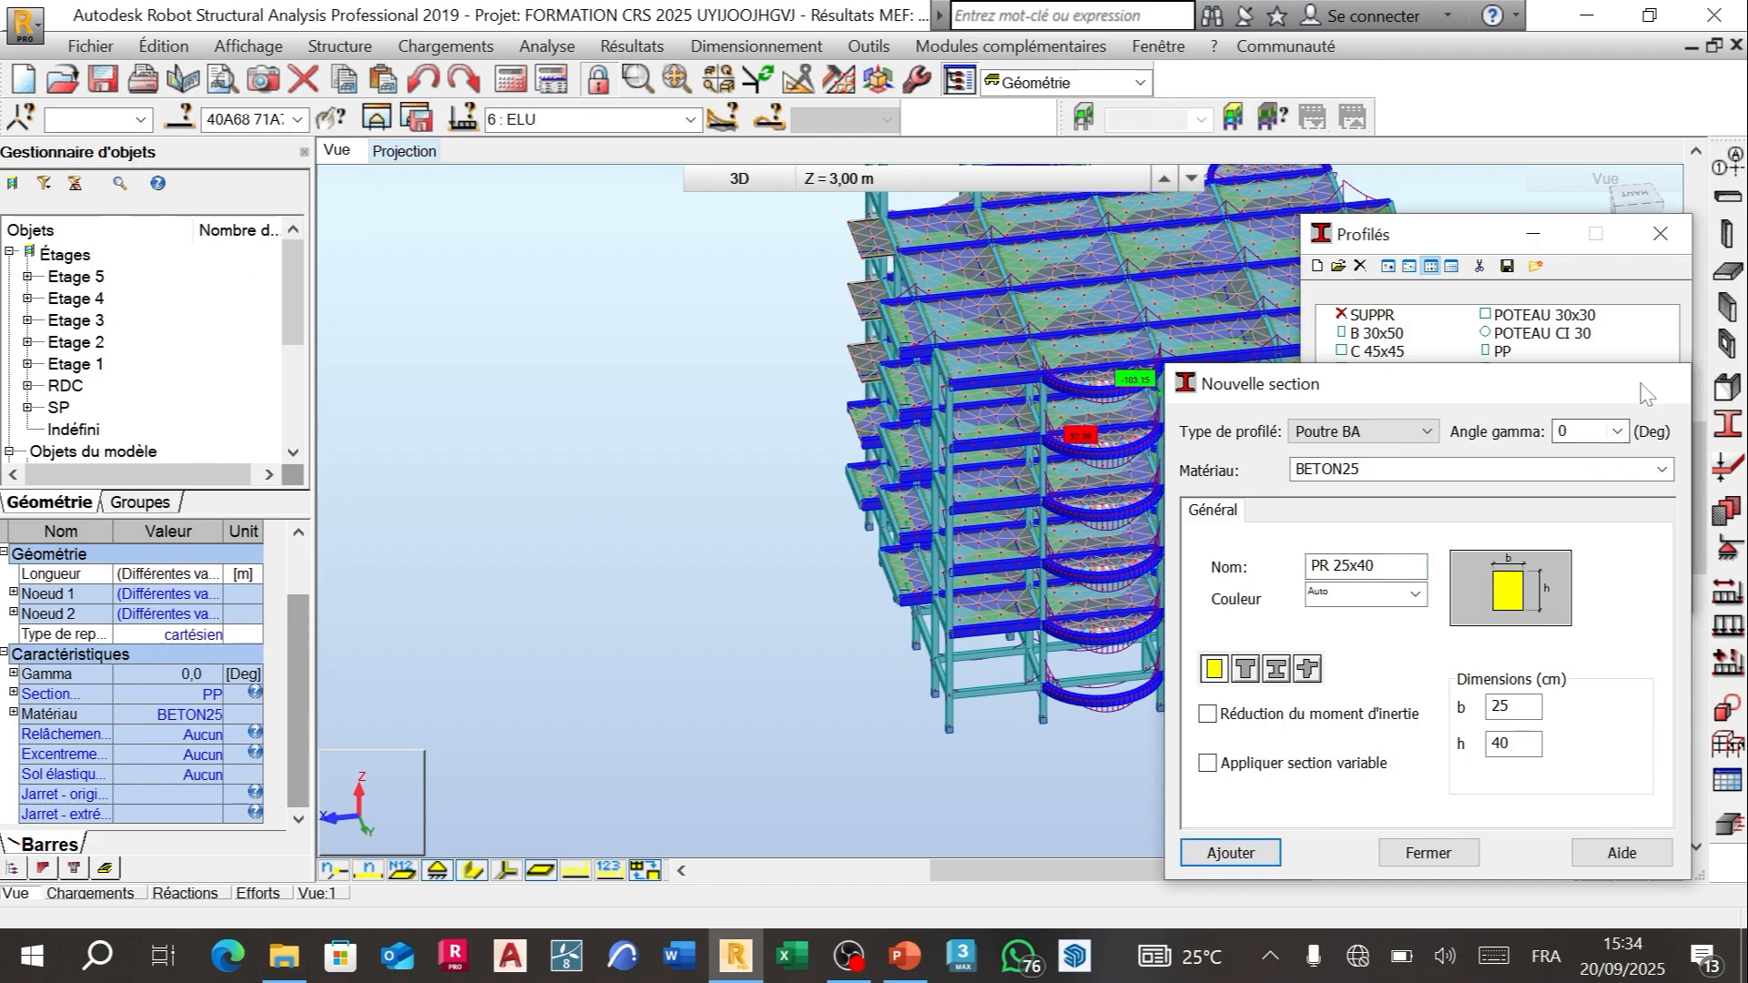
Step: Apply the PR 25x40 section to the selected bars and close the section list
{"action": "scroll", "coordinate": [522, 455], "scroll_direction": "down", "scroll_amount": 1}
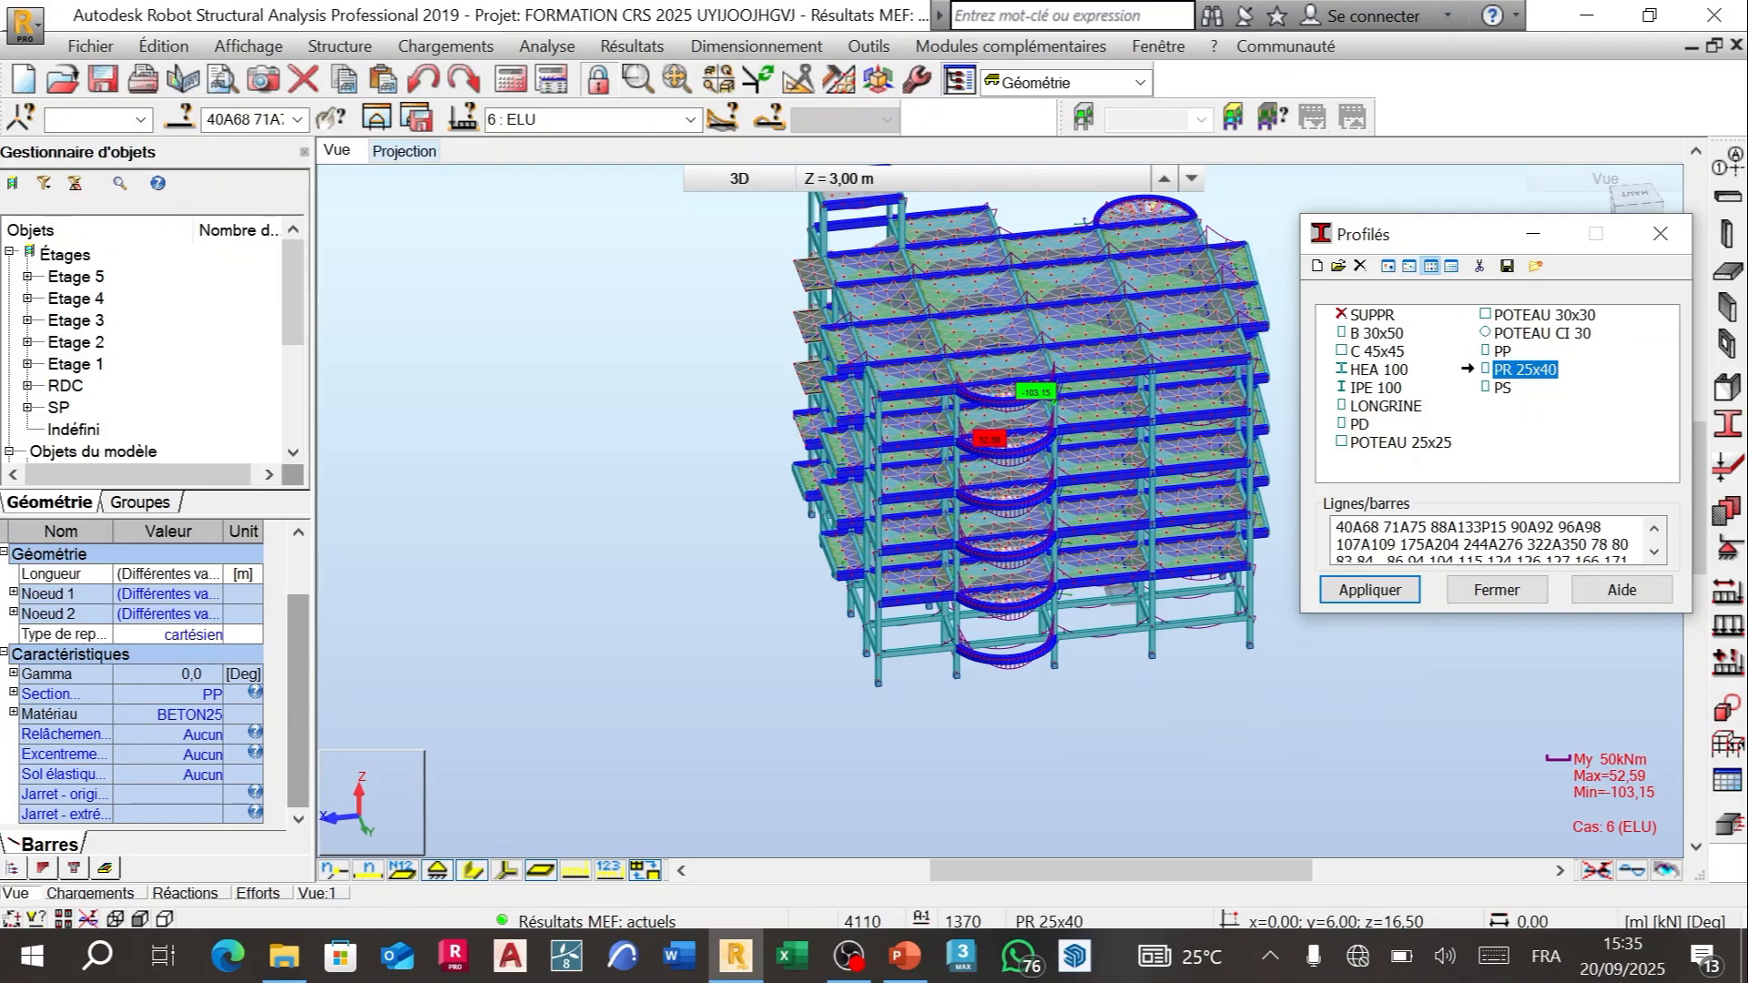
{"action": "scroll", "coordinate": [1265, 232], "scroll_direction": "up", "scroll_amount": 1}
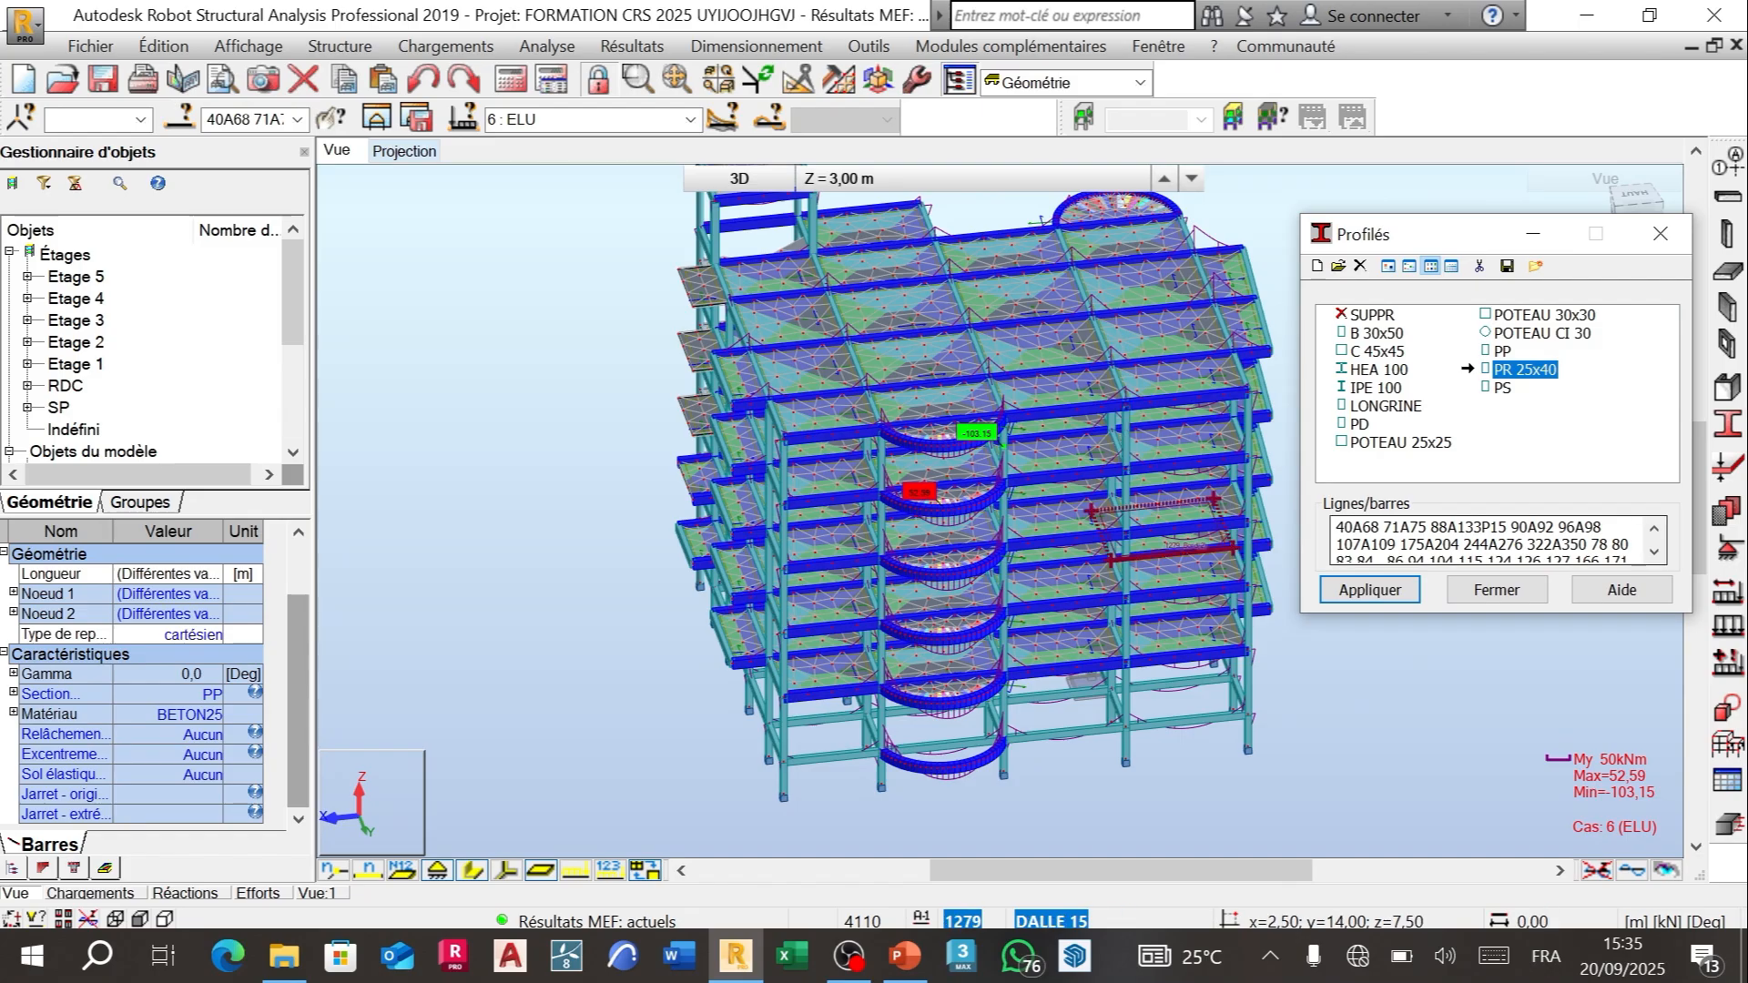
{"action": "left_click", "coordinate": [1349, 592]}
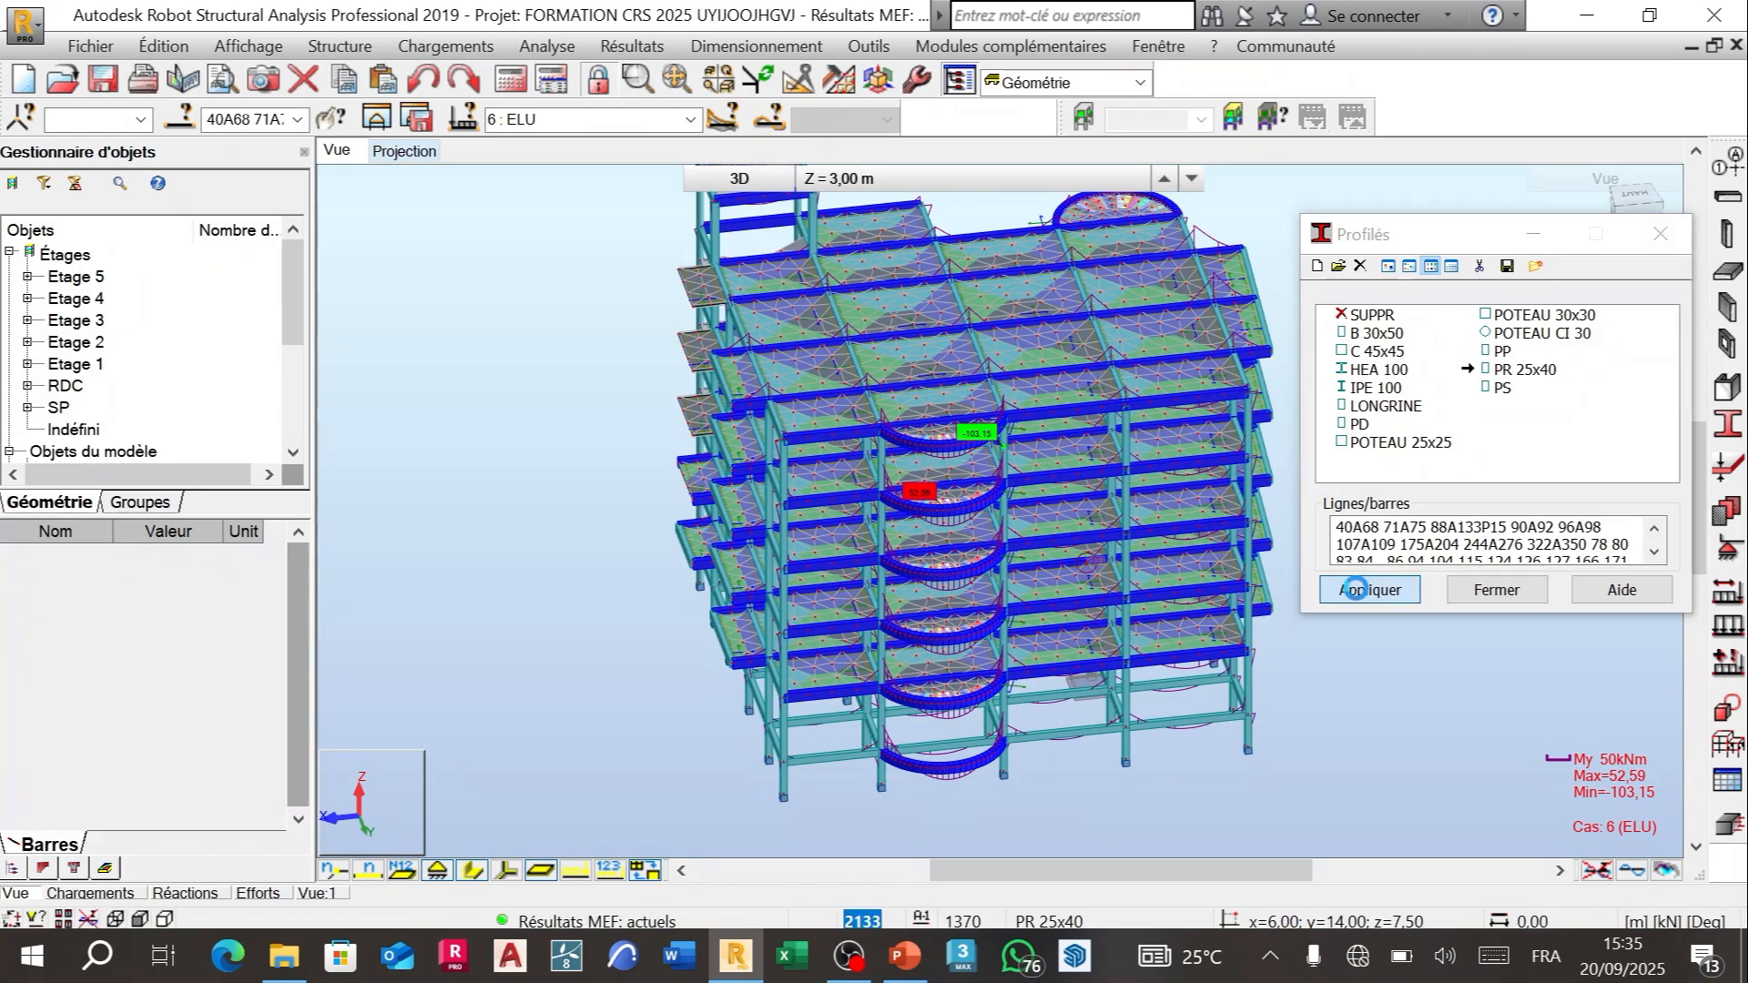
{"action": "left_click", "coordinate": [942, 546]}
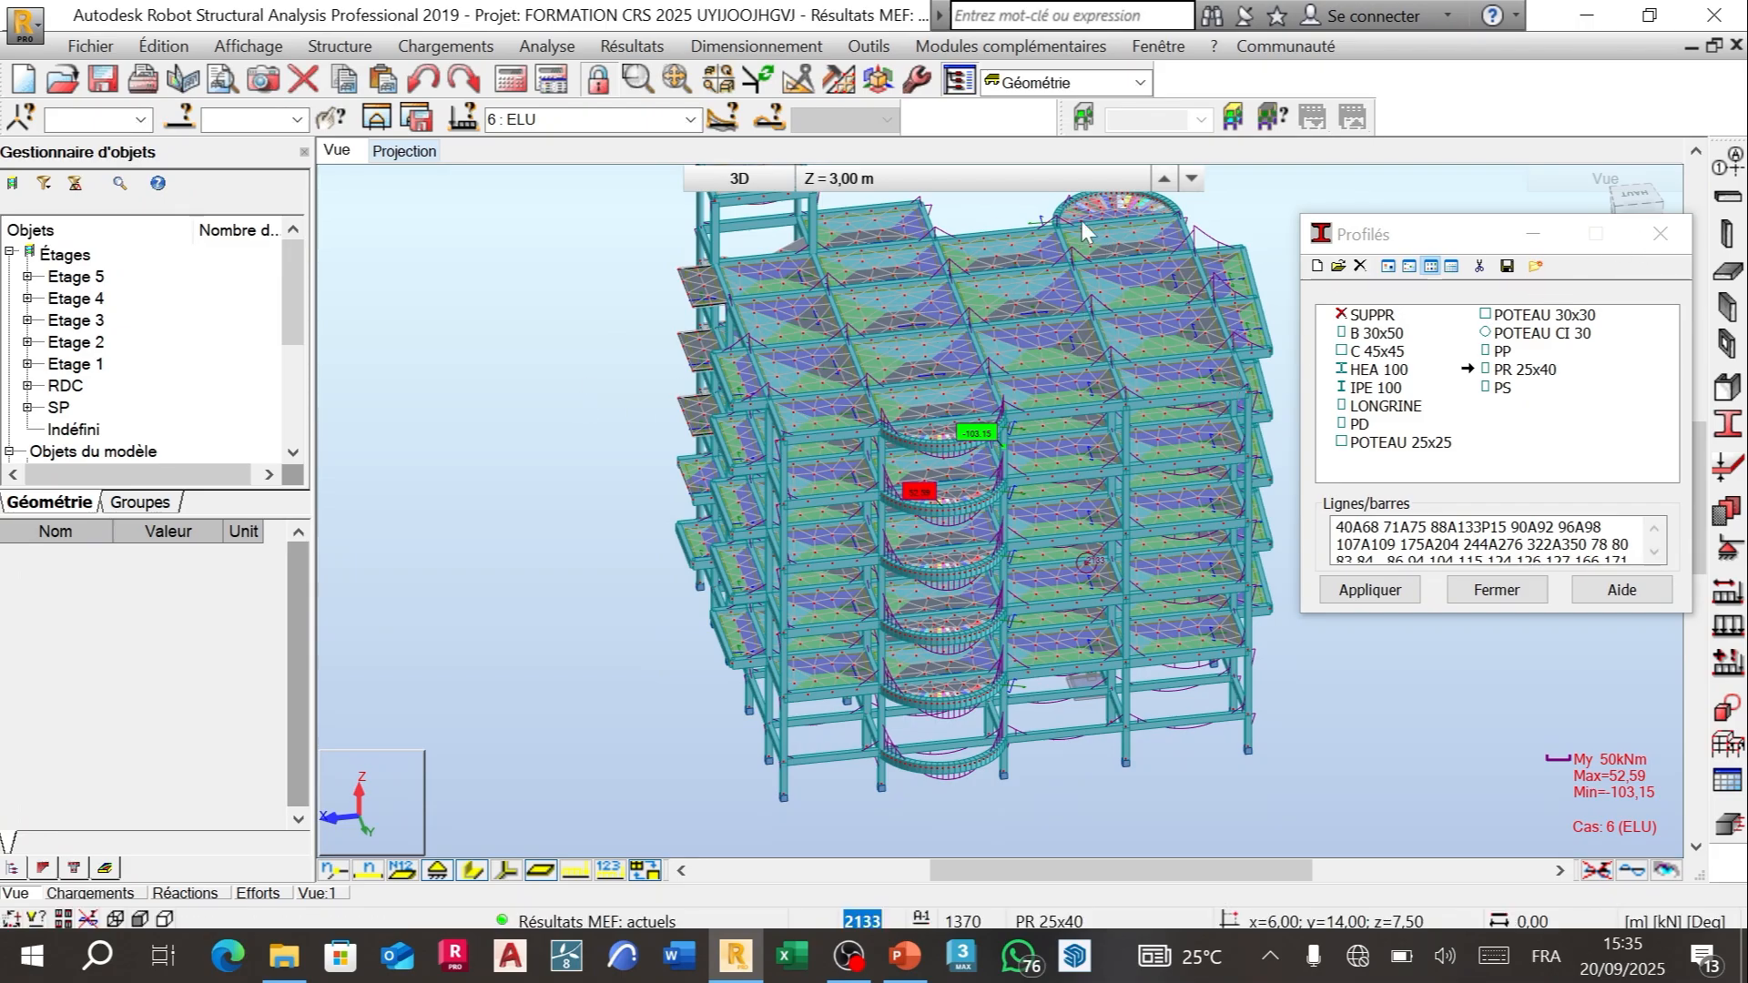
{"action": "left_click", "coordinate": [1660, 234]}
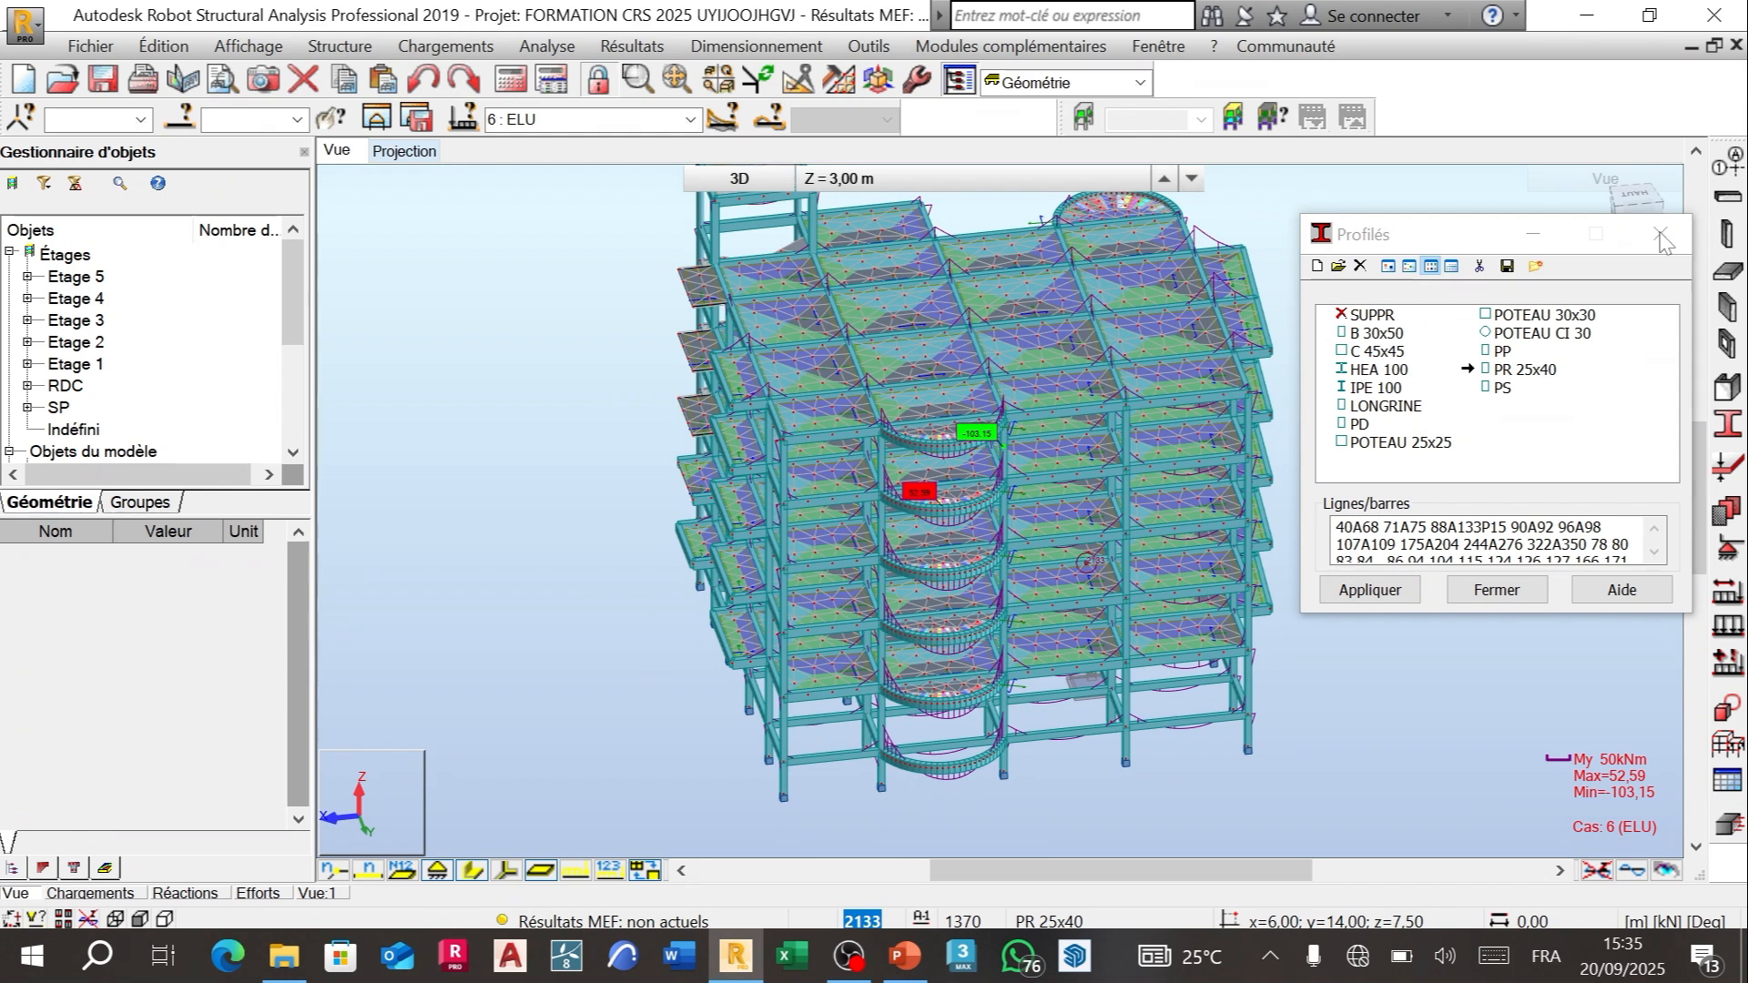
{"action": "left_click", "coordinate": [1660, 234]}
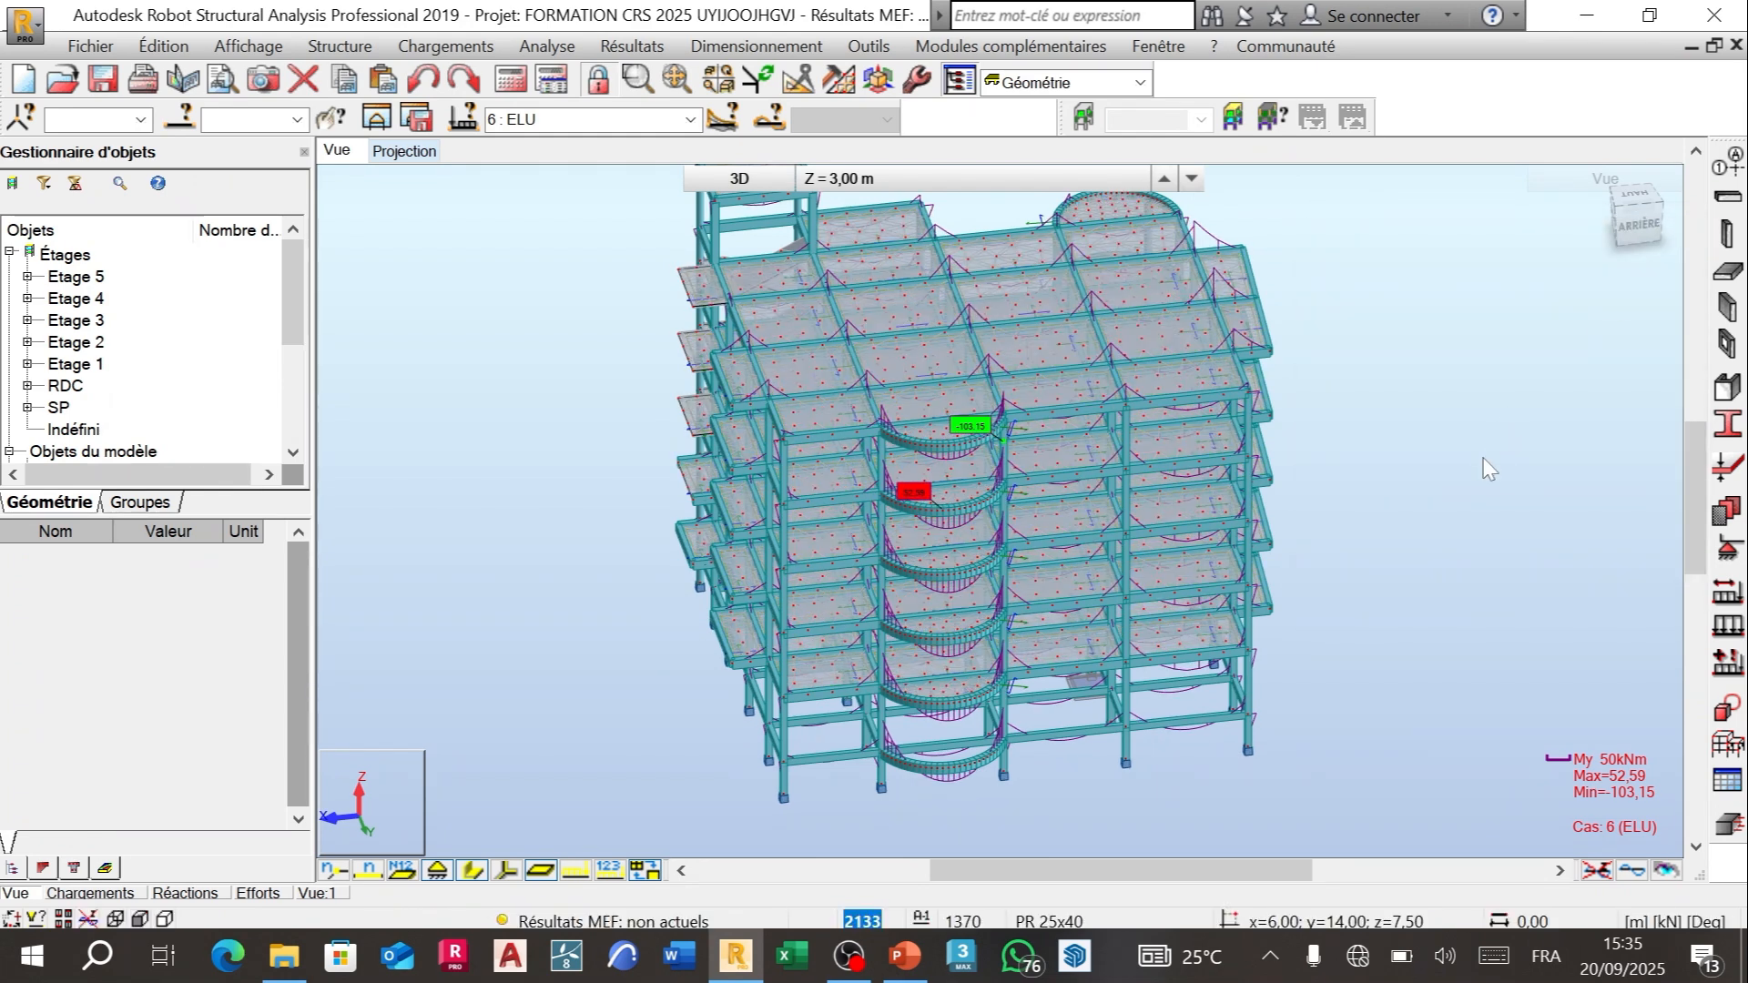
Step: Rerun the structural calculation for the full building model
{"action": "scroll", "coordinate": [646, 466], "scroll_direction": "down", "scroll_amount": 1}
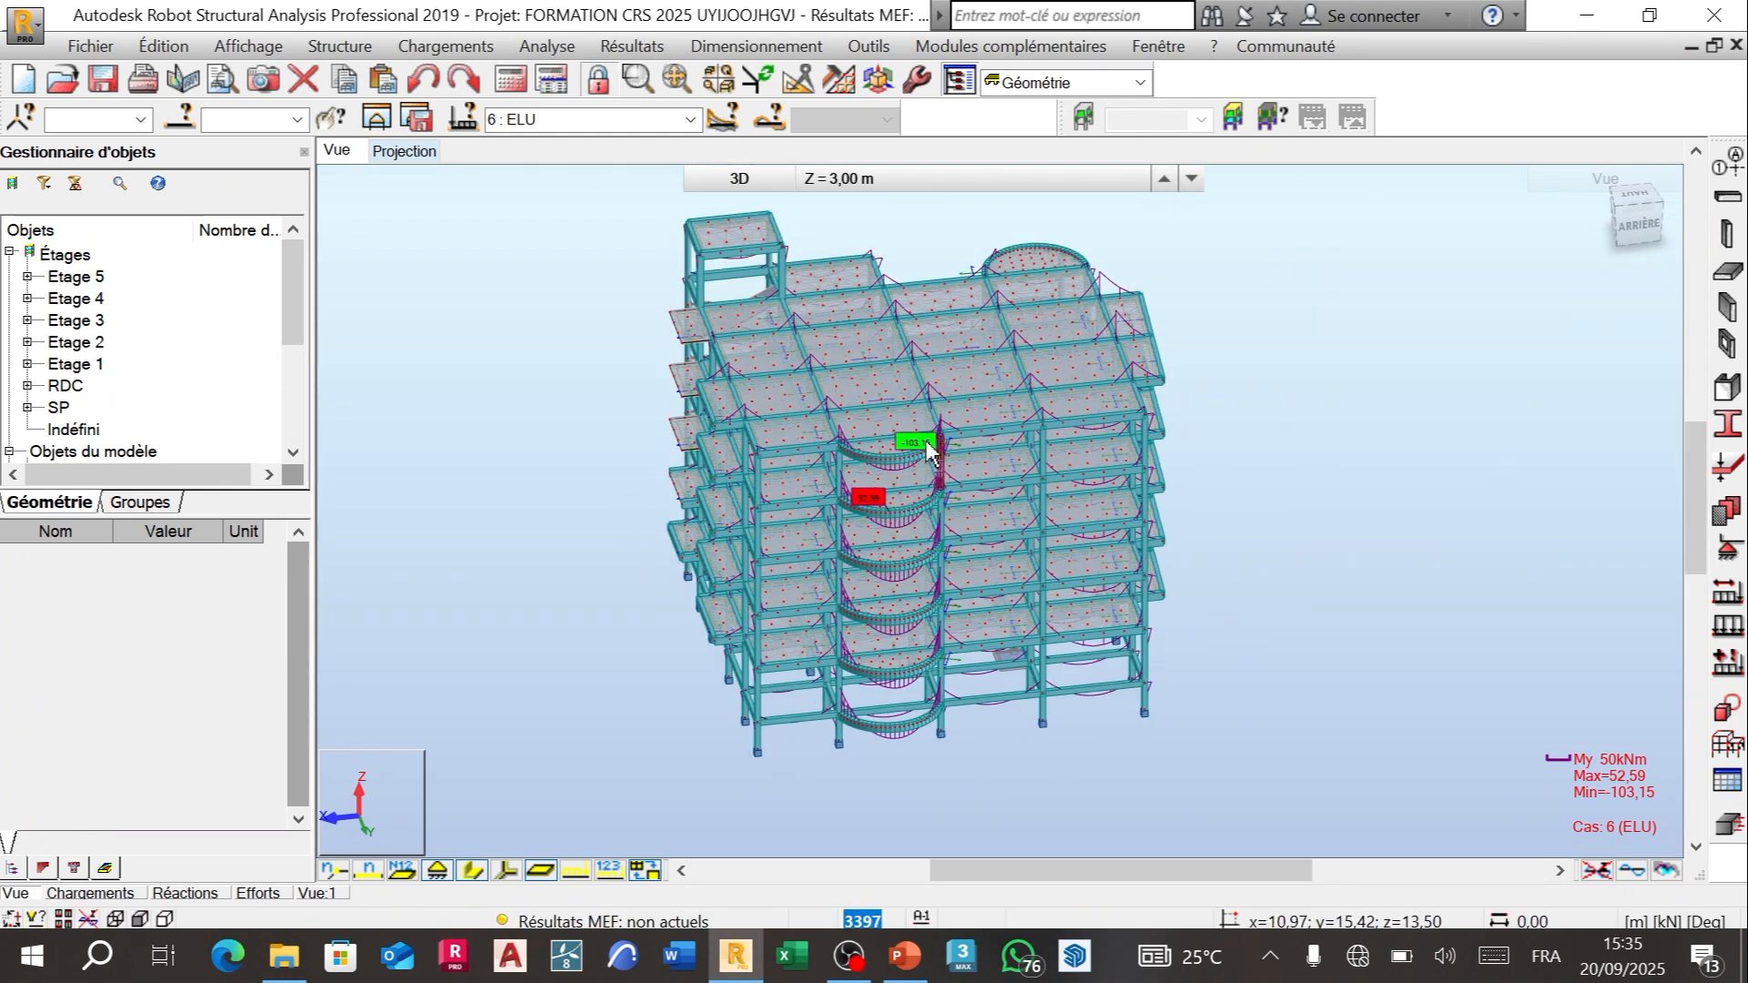
{"action": "left_click", "coordinate": [505, 87]}
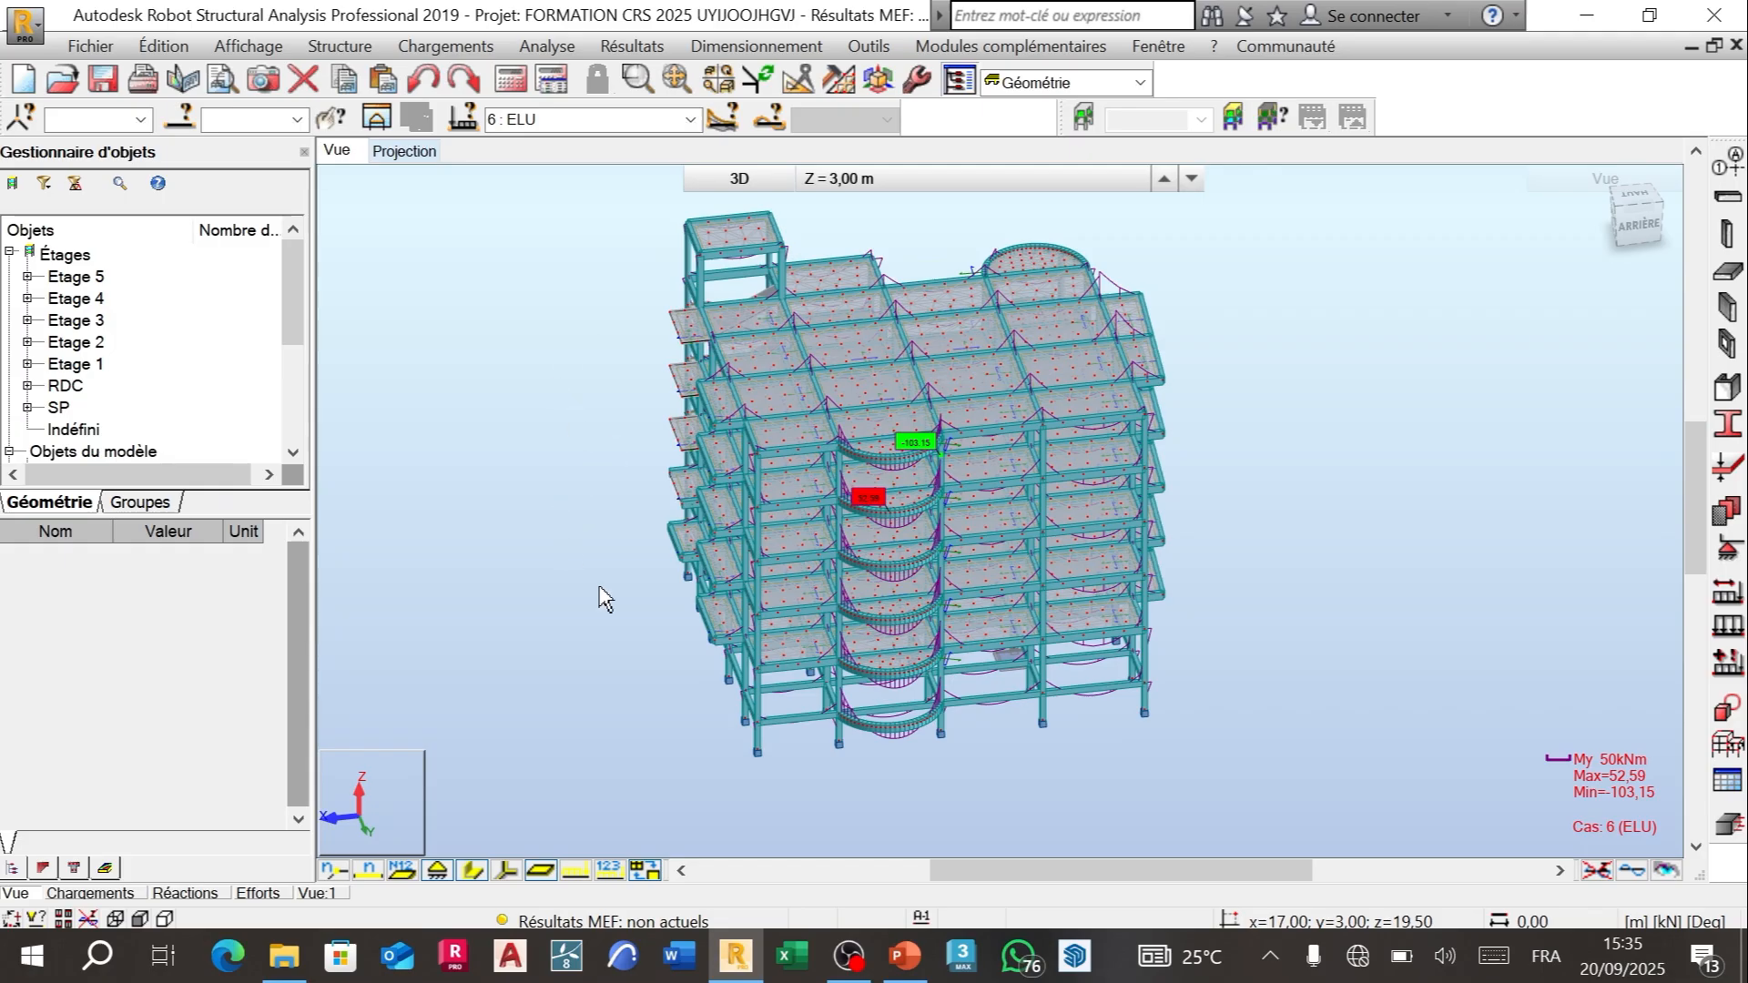
{"action": "left_click", "coordinate": [515, 75]}
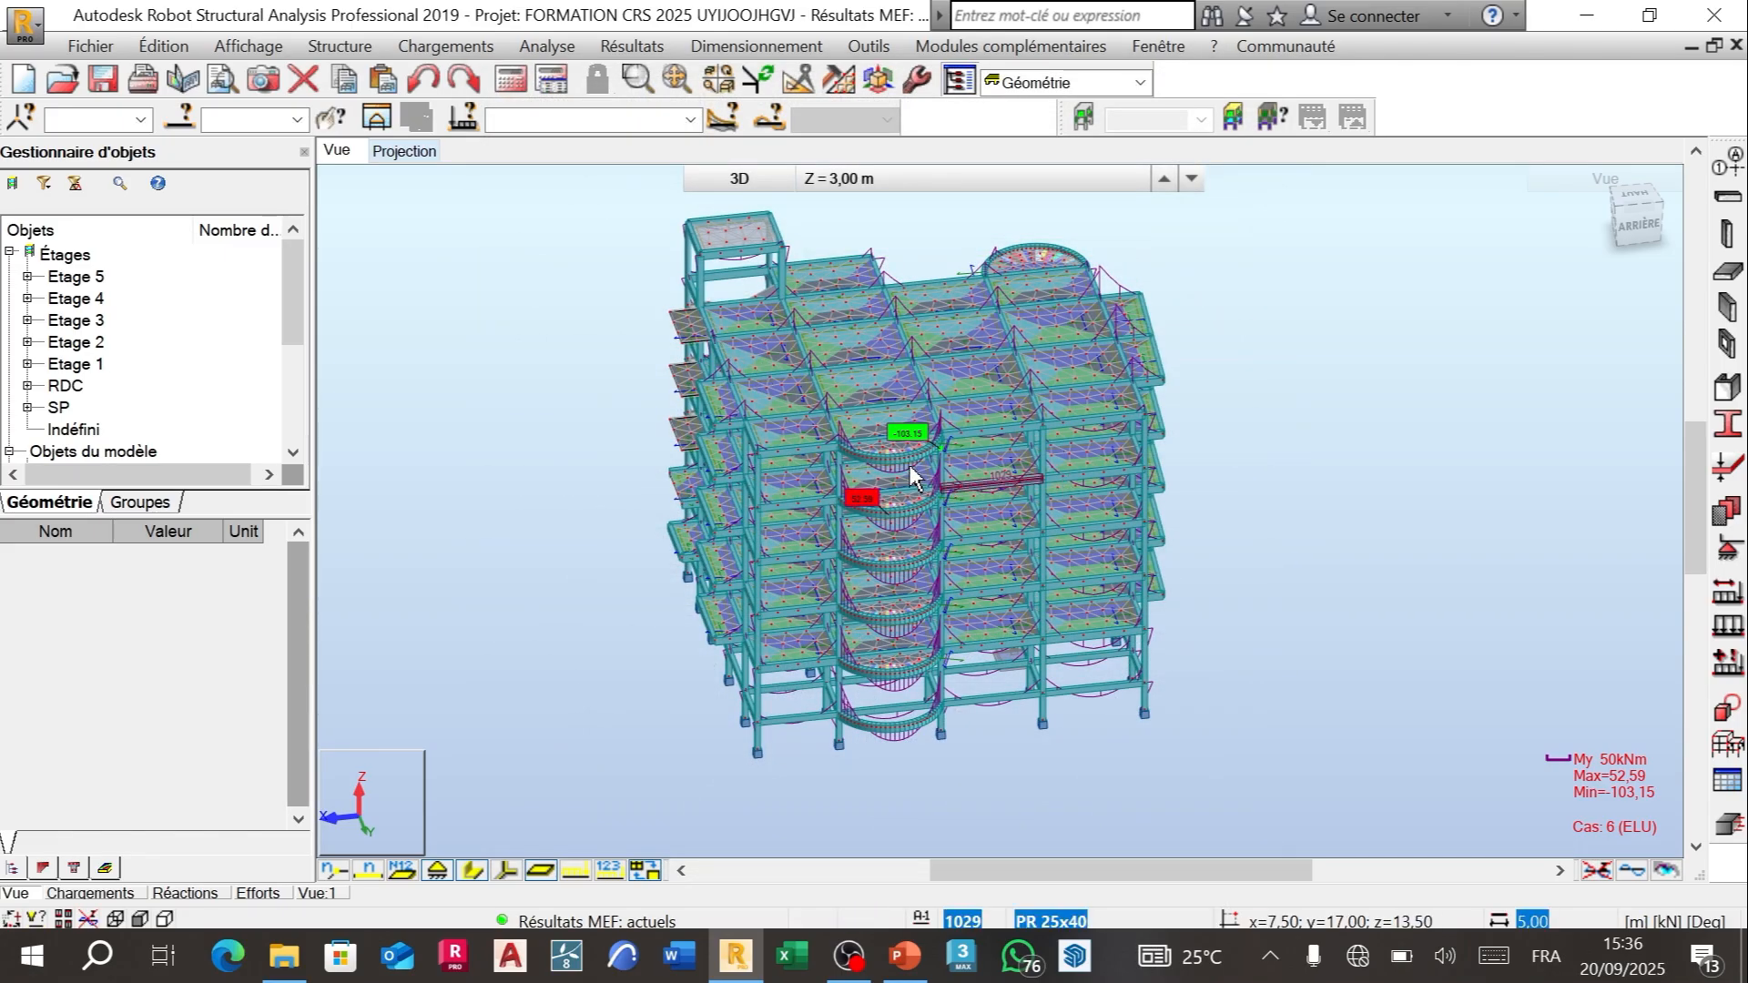
Step: Return to selection mode and display load case 8 : Simulation du vent X- 15 m/s
{"action": "scroll", "coordinate": [928, 474], "scroll_direction": "up", "scroll_amount": 3}
{"action": "right_click", "coordinate": [1278, 360]}
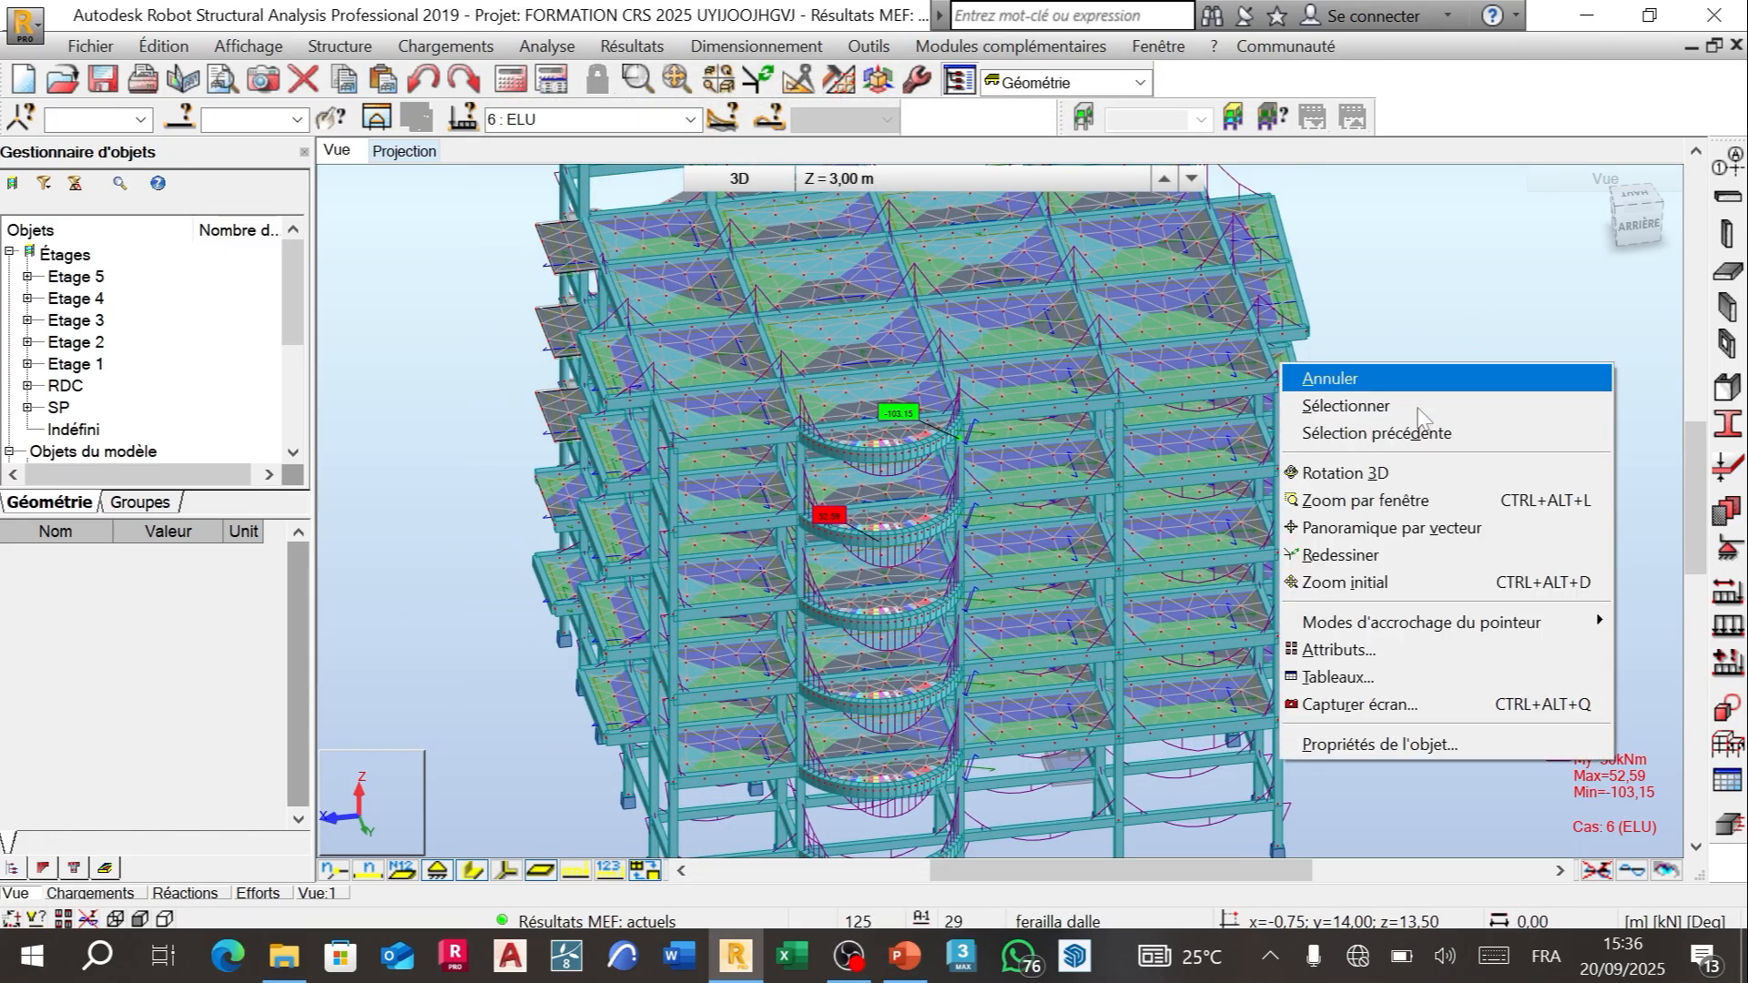
{"action": "left_click", "coordinate": [673, 141]}
{"action": "left_click", "coordinate": [690, 119]}
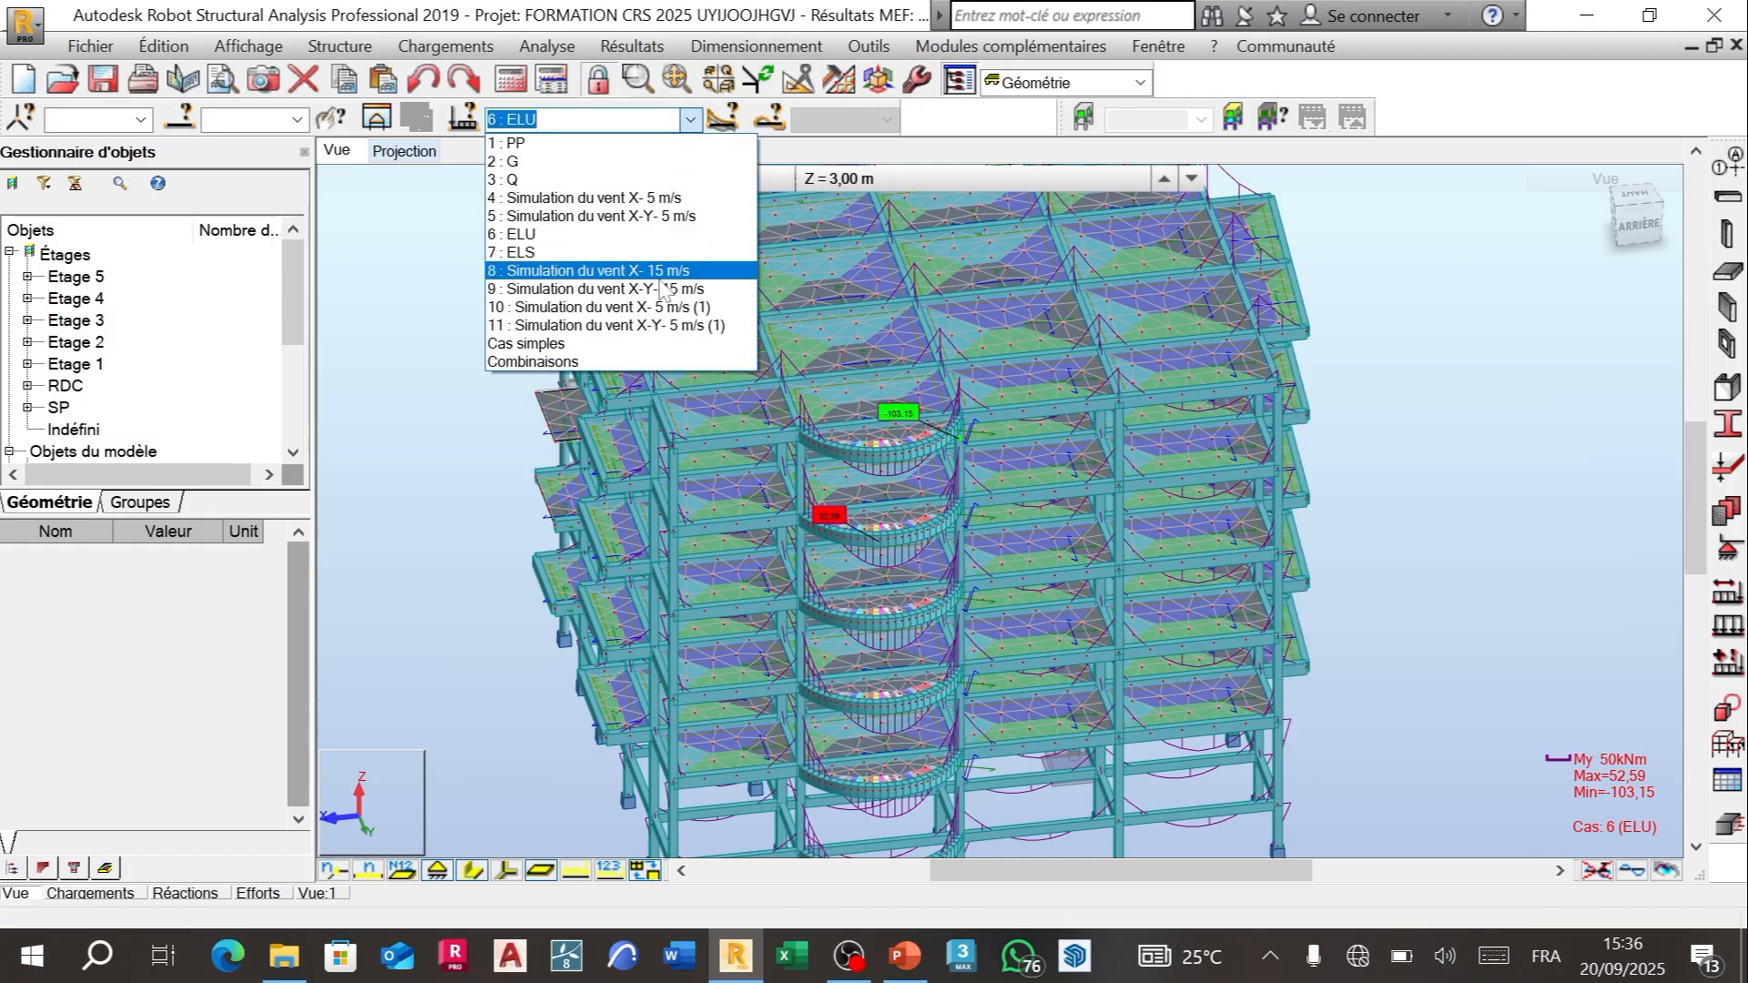
{"action": "left_click", "coordinate": [628, 270]}
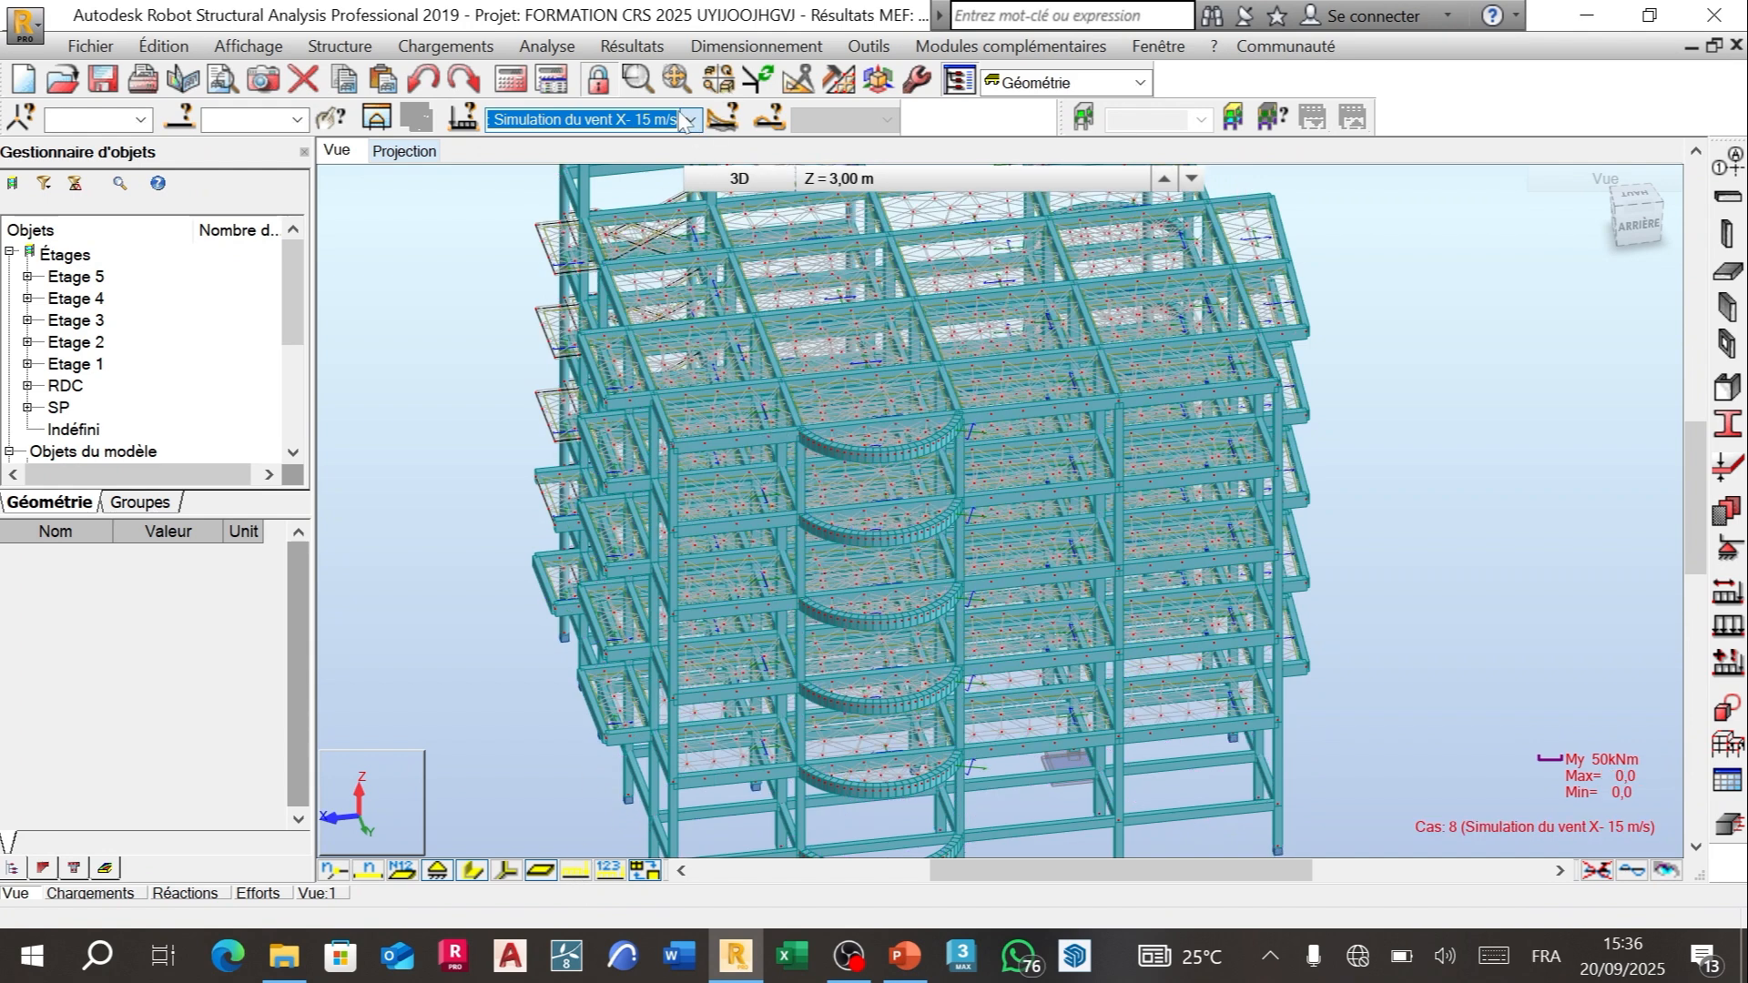
{"action": "scroll", "coordinate": [694, 122], "scroll_direction": "down", "scroll_amount": 1}
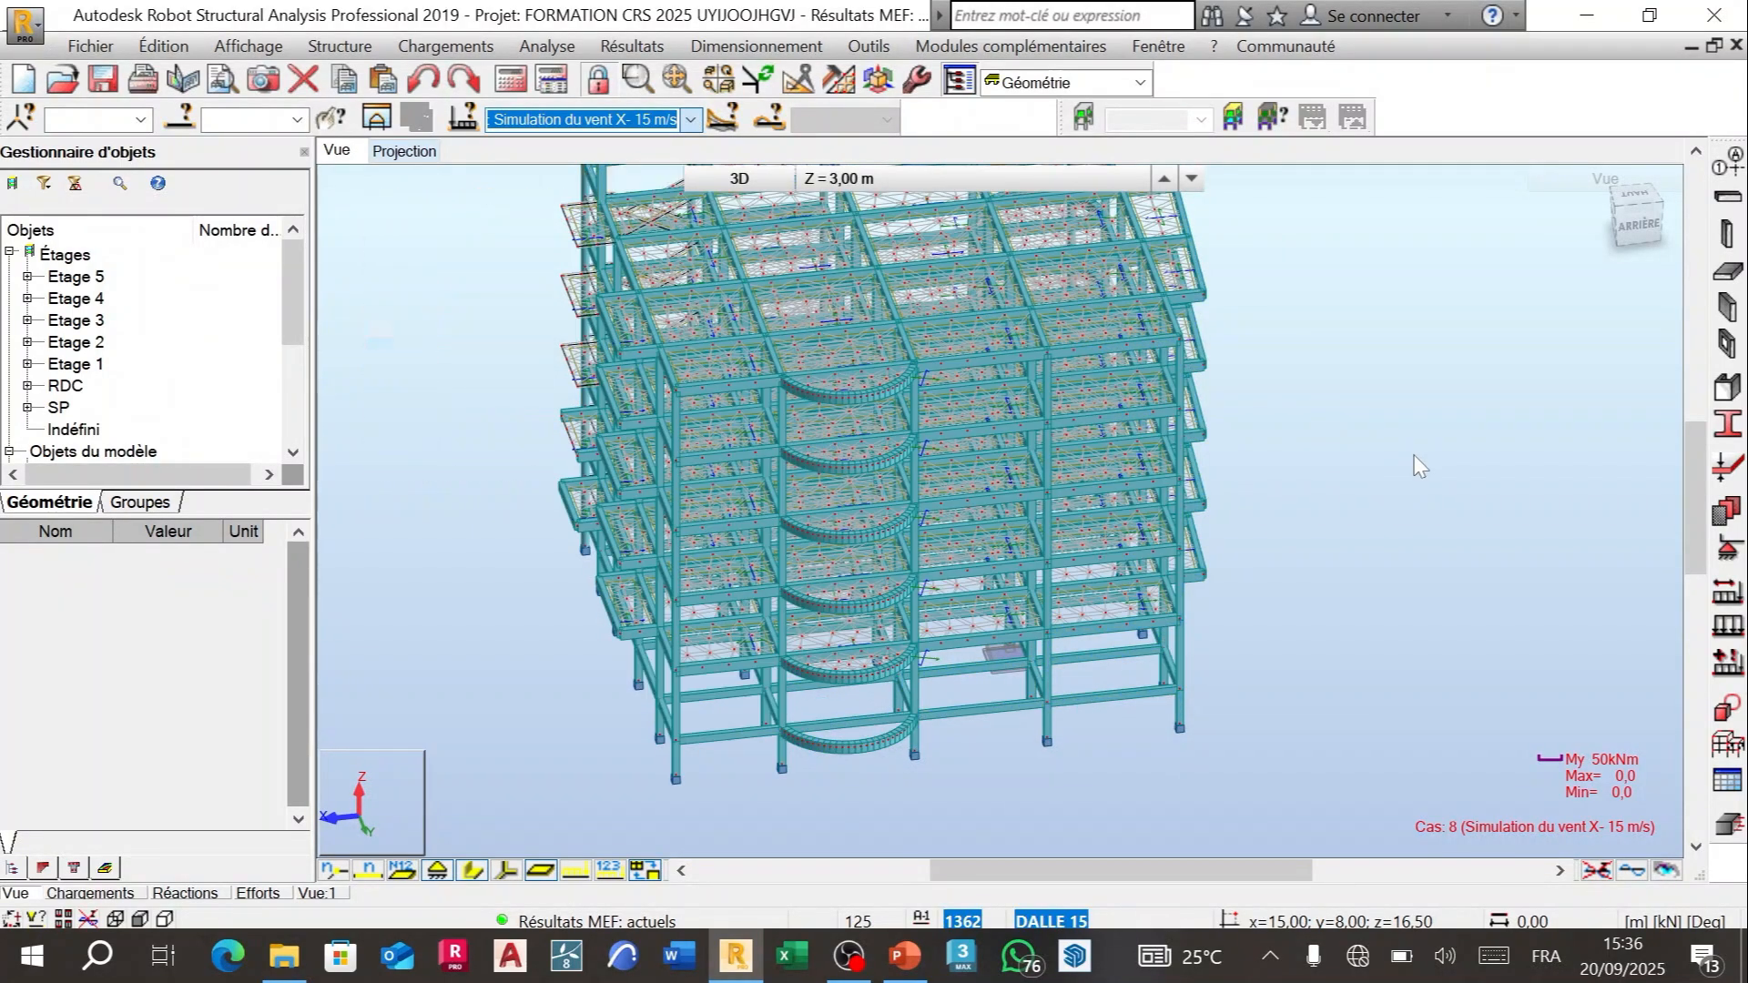
{"action": "scroll", "coordinate": [1493, 353], "scroll_direction": "down", "scroll_amount": 1}
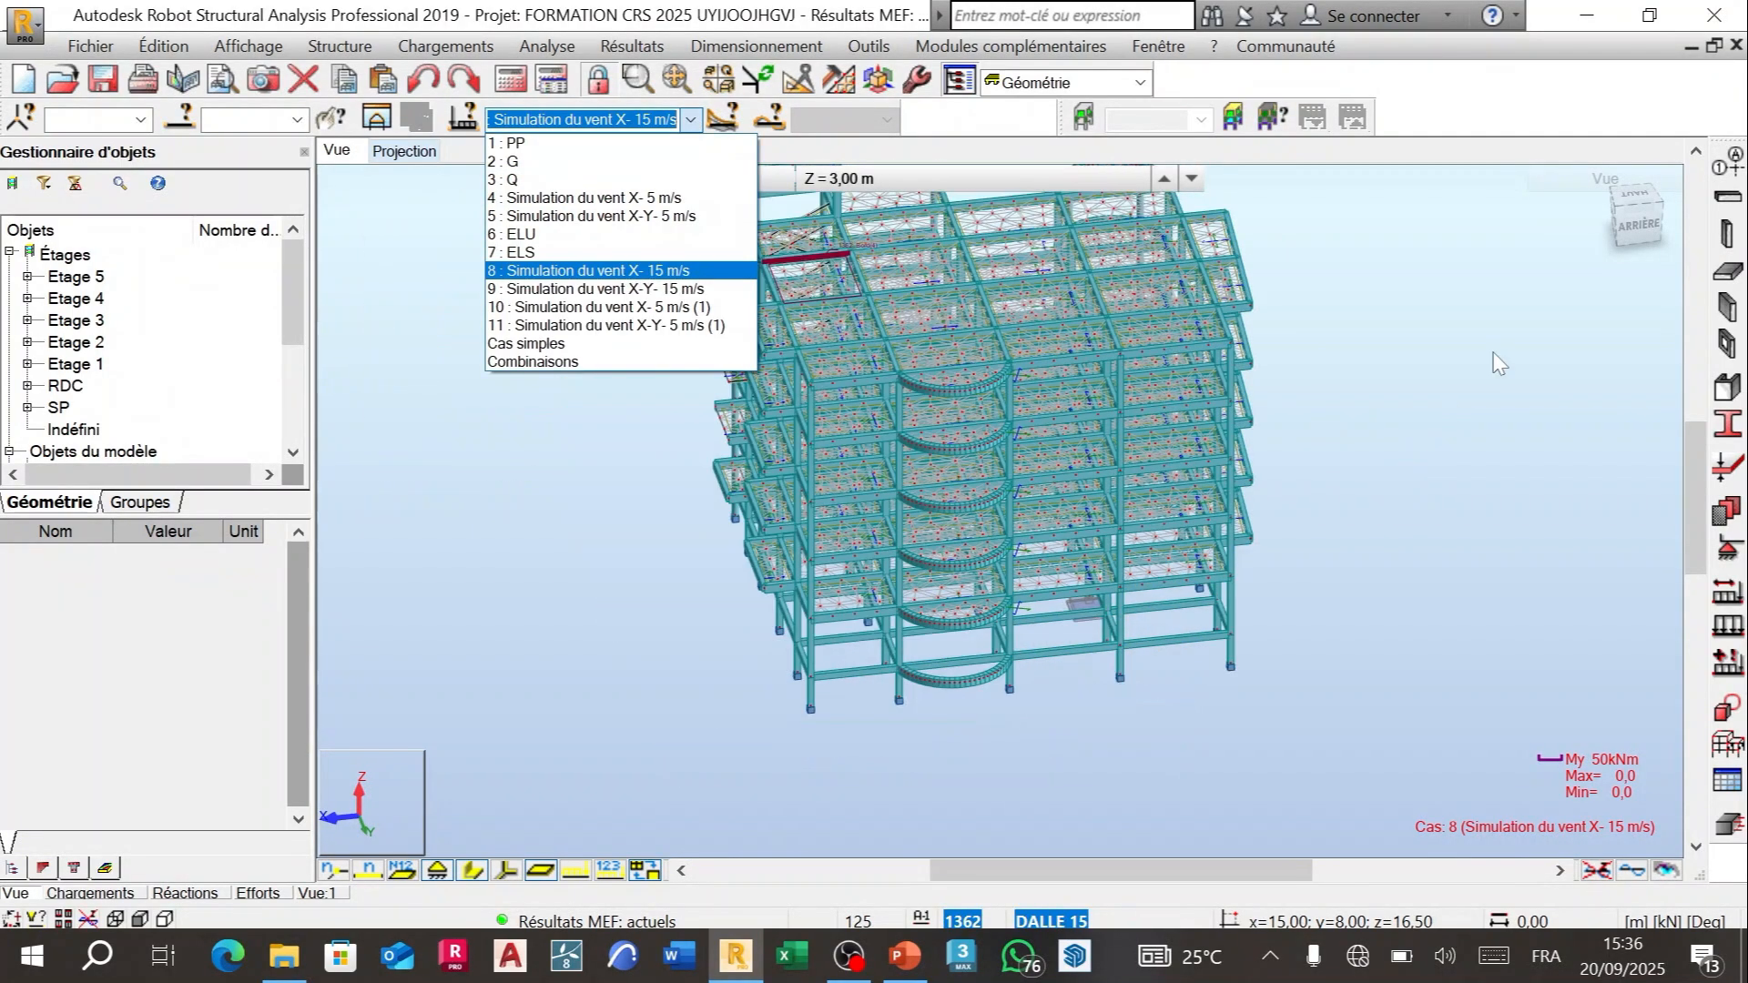
{"action": "left_click", "coordinate": [689, 273]}
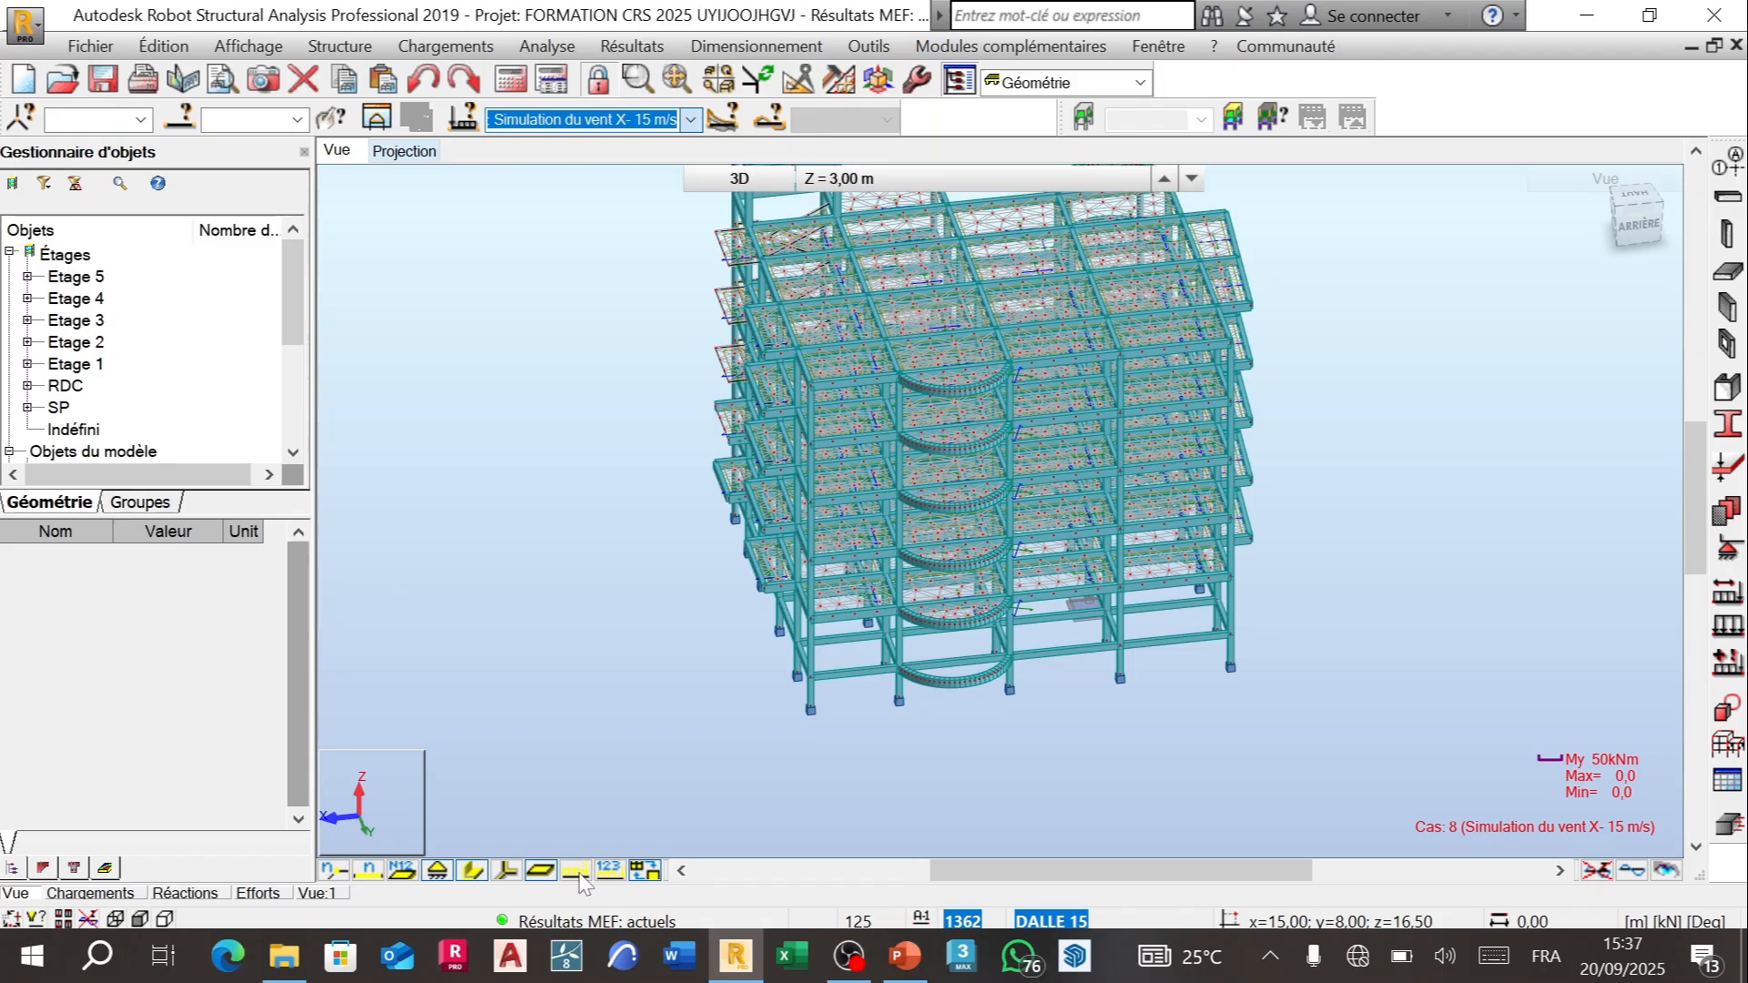
Step: Display the wind pressure map on the elements and orbit the building to examine its facades
{"action": "left_click", "coordinate": [577, 872]}
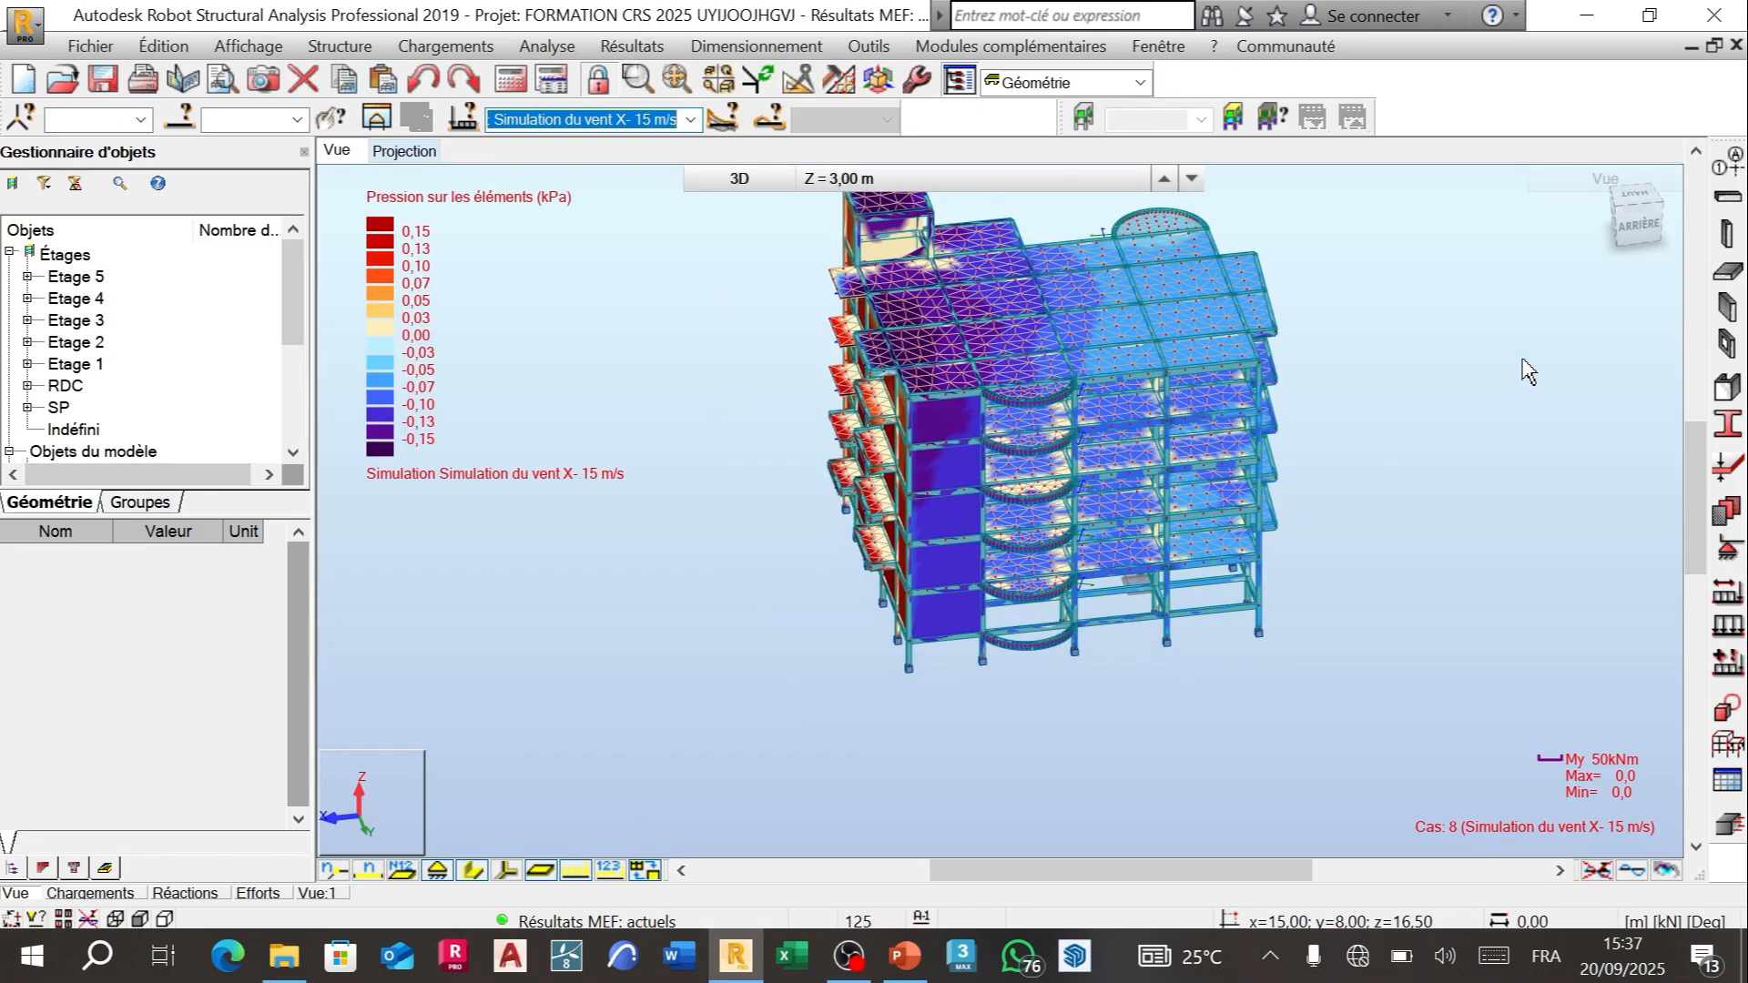
{"action": "right_click", "coordinate": [1313, 391]}
{"action": "left_click", "coordinate": [1356, 503]}
{"action": "left_click_drag", "start_coordinate": [1210, 455], "coordinate": [883, 227]}
Step: Switch the displayed load case to 6 : ELU, hide the load symbols and select bar 1030 by its number
{"action": "left_click", "coordinate": [691, 119]}
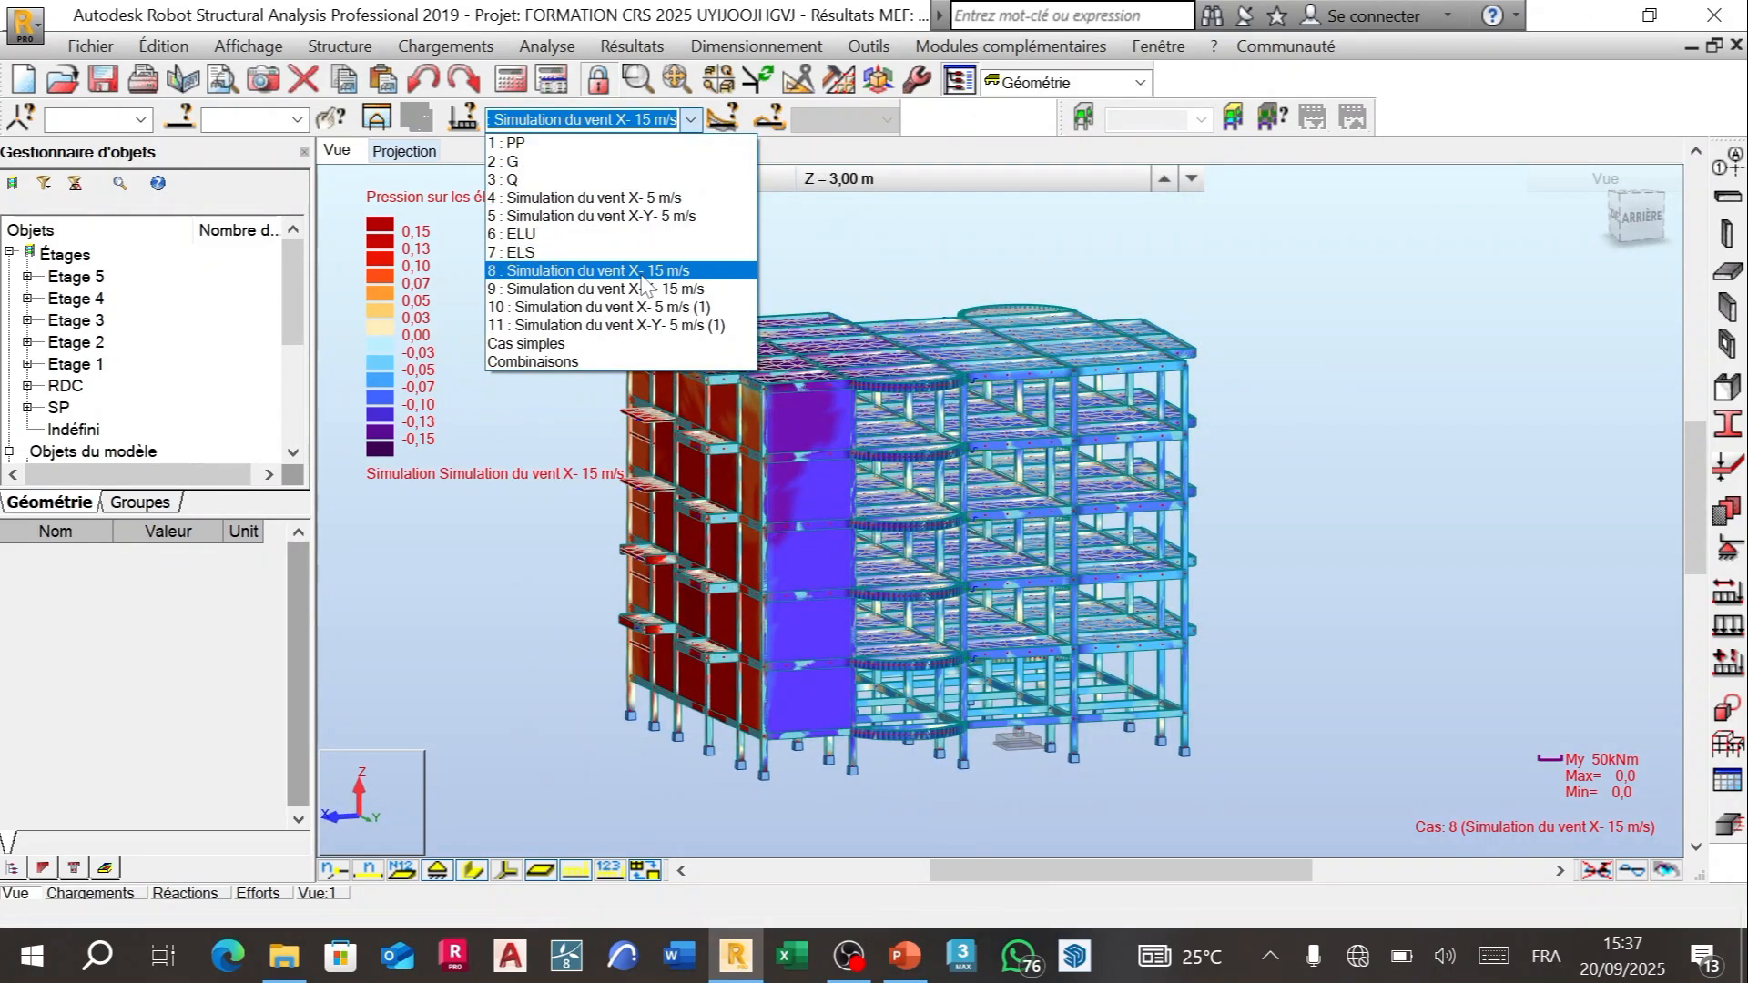
{"action": "left_click", "coordinate": [546, 234]}
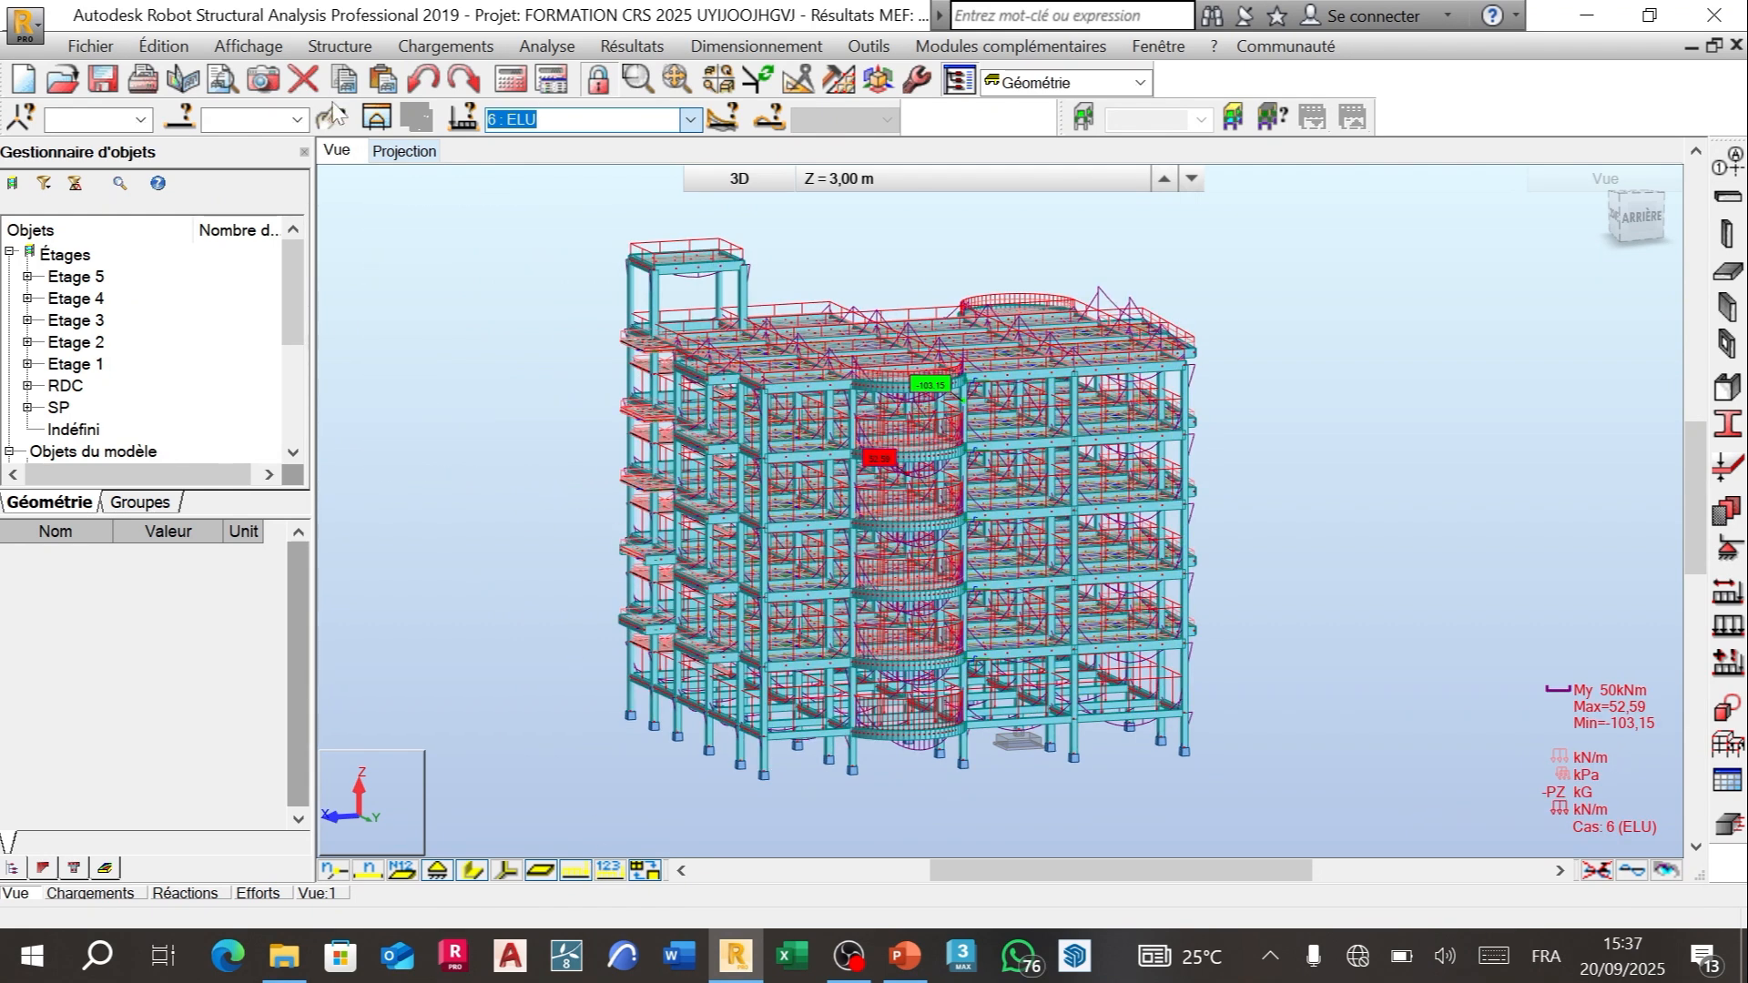
{"action": "left_click", "coordinate": [248, 121]}
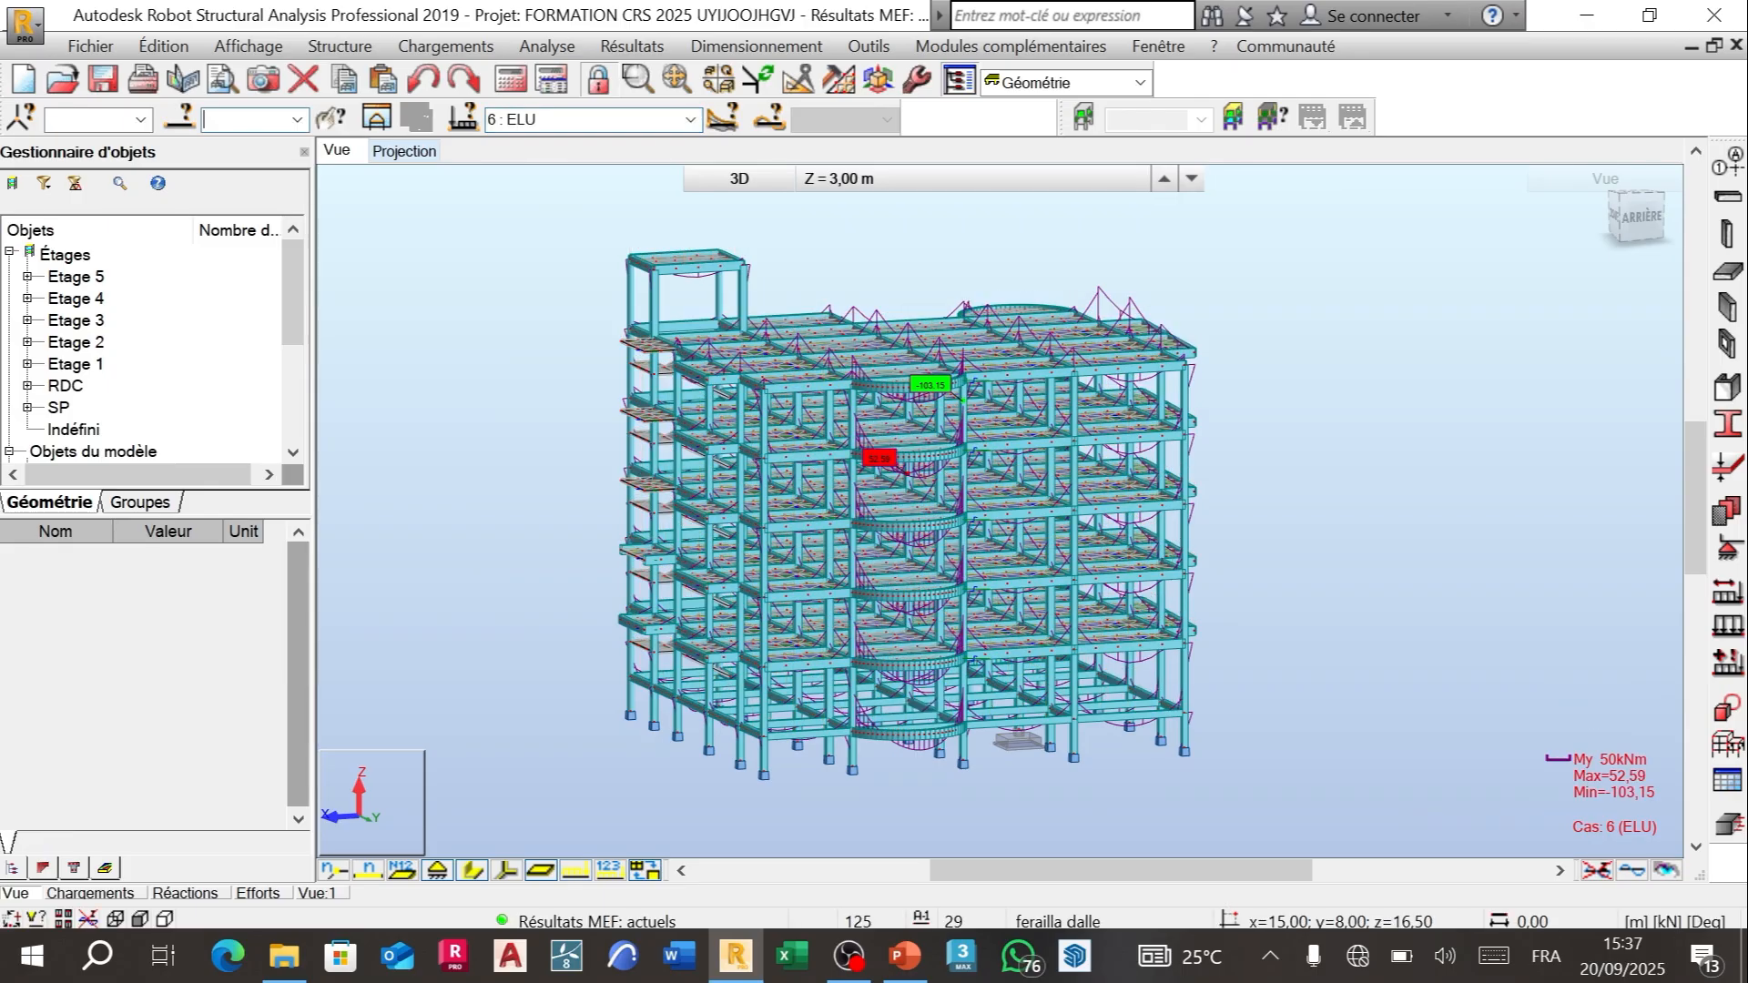
{"action": "type", "text": "1030"}
{"action": "key", "text": "Return"}
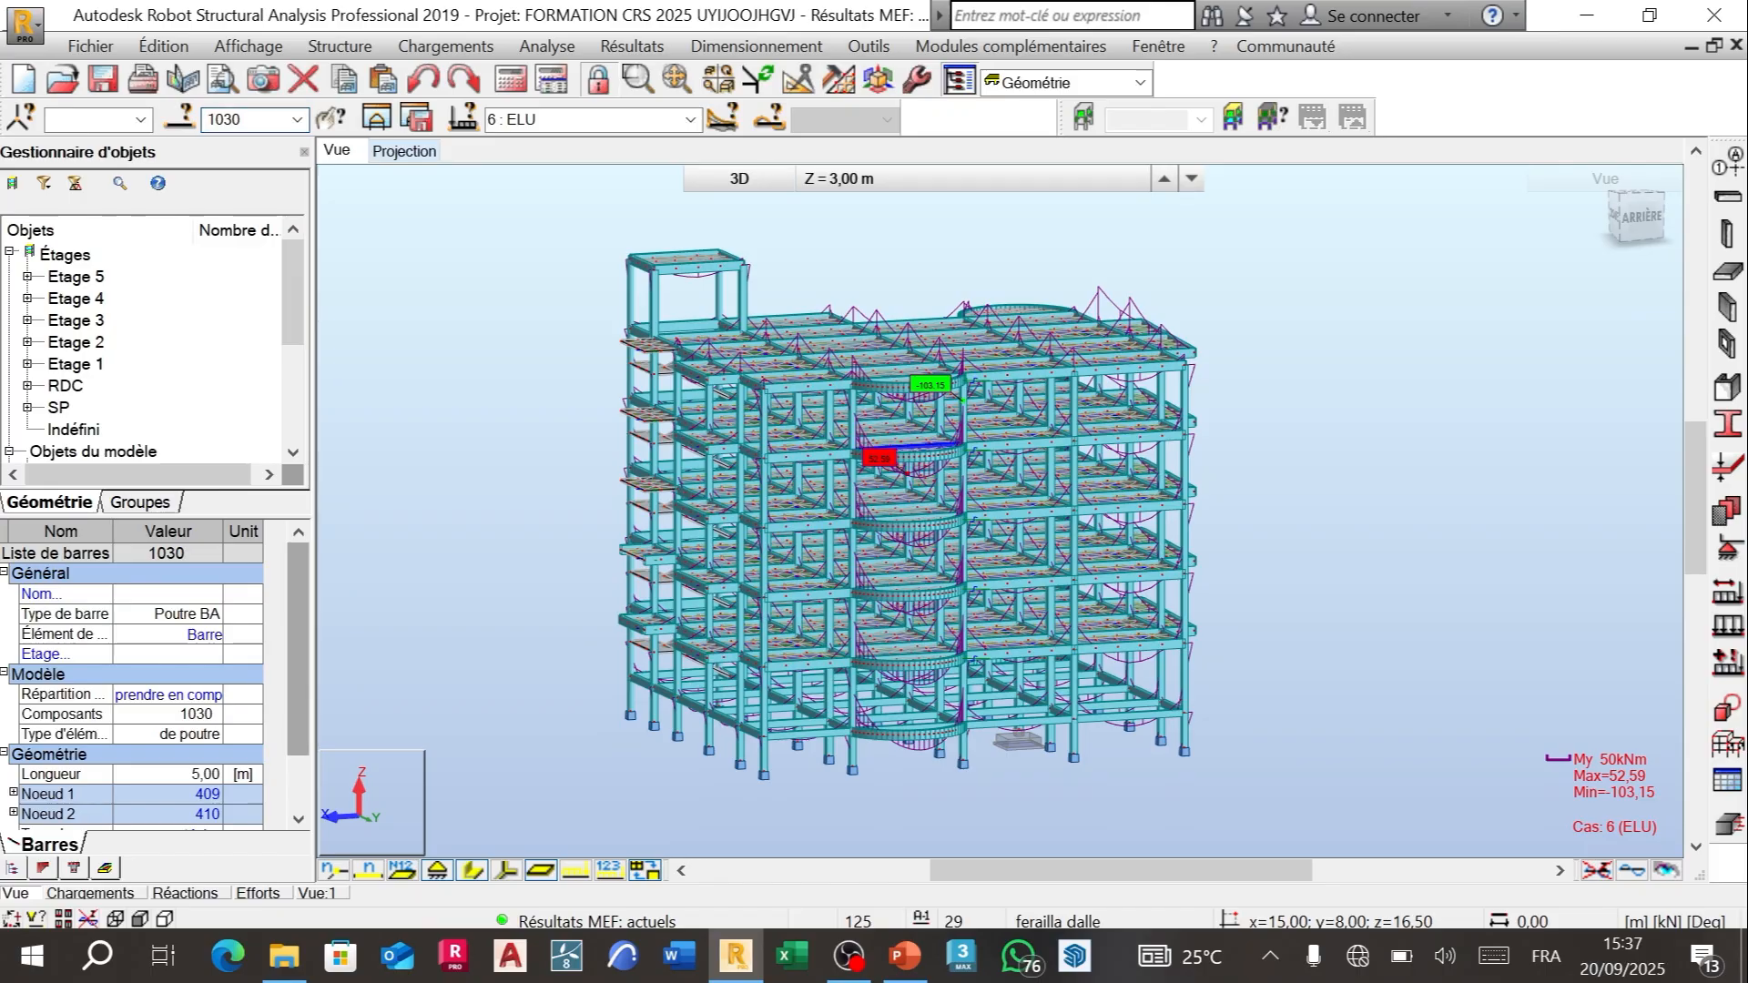
Step: Add the three other aligned 25x40 beams to bar 1030 so that bars 1028 to 1031 are selected
{"action": "scroll", "coordinate": [931, 394], "scroll_direction": "up", "scroll_amount": 4}
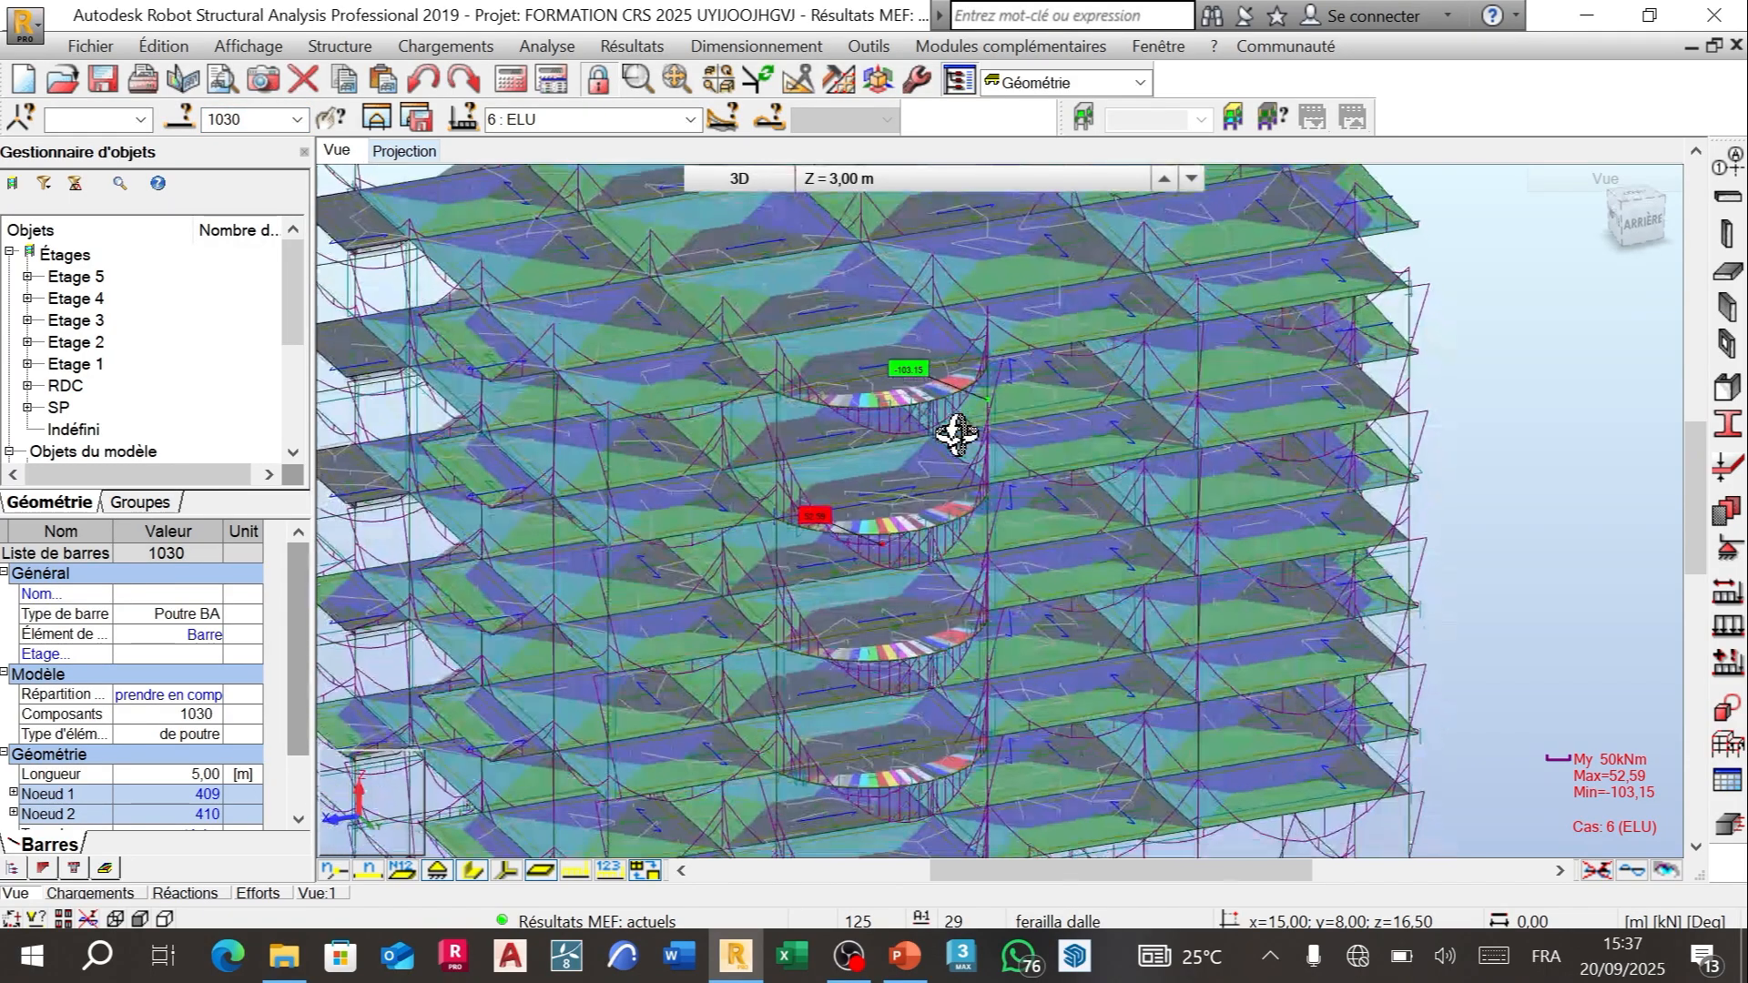
{"action": "right_click", "coordinate": [1623, 401]}
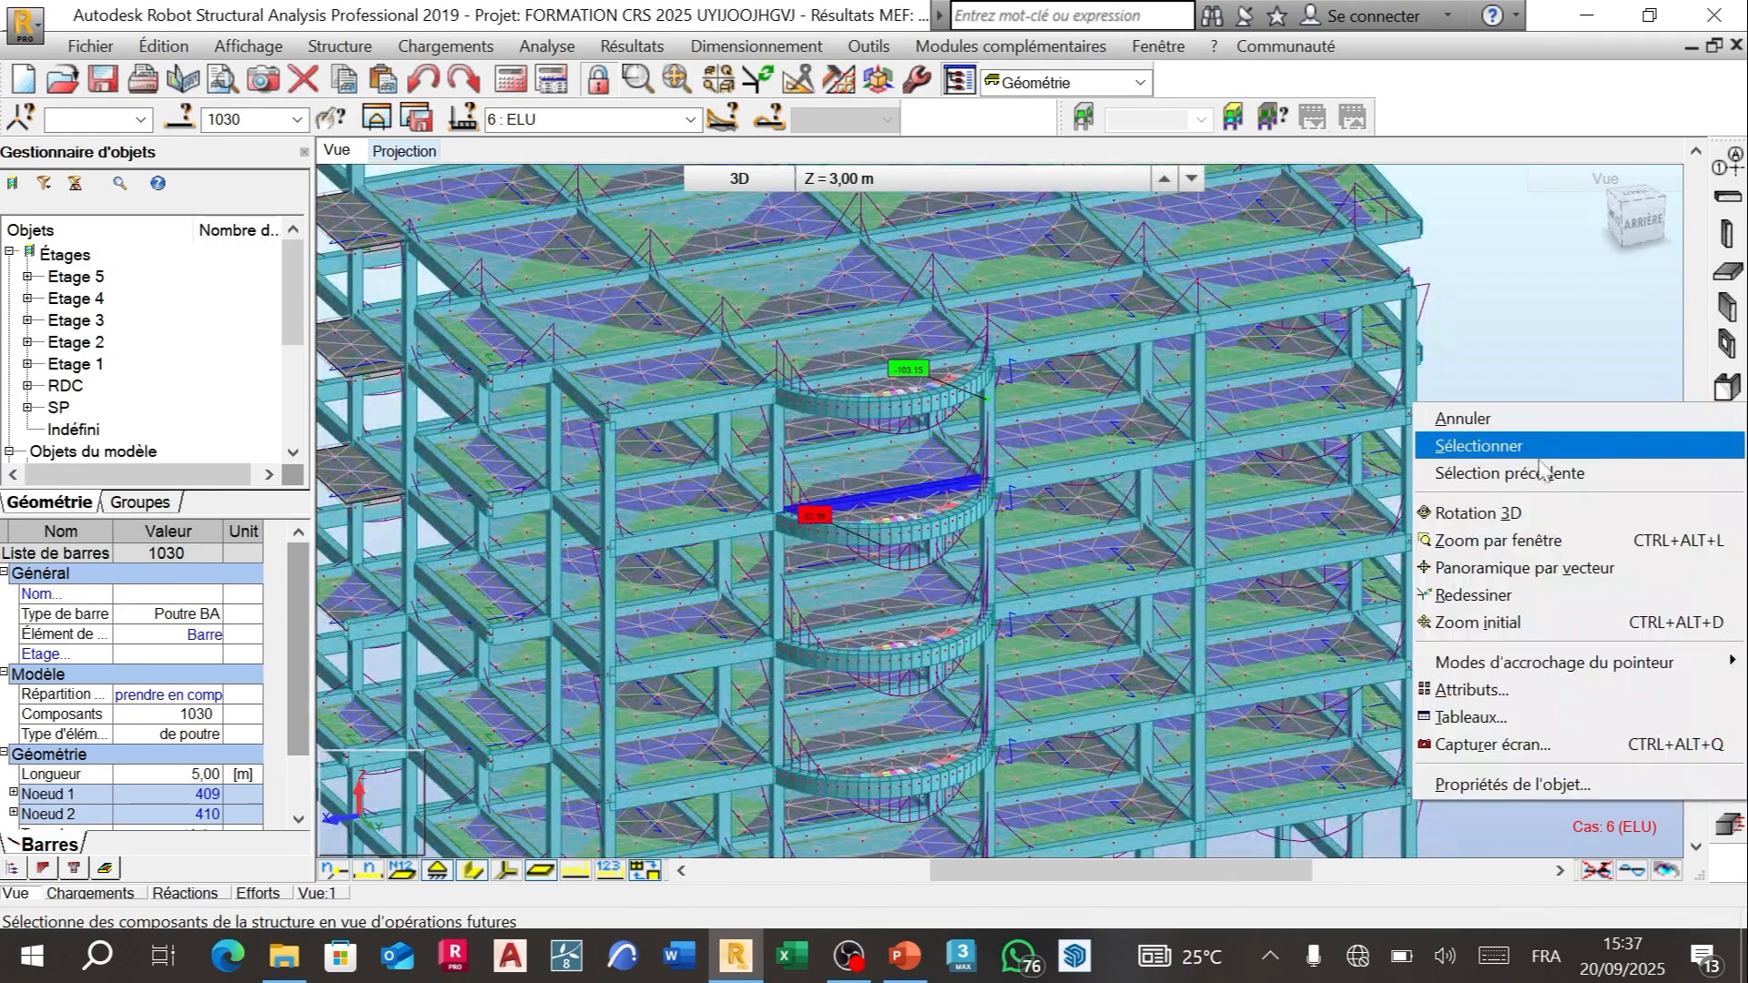
{"action": "left_click", "coordinate": [1447, 445]}
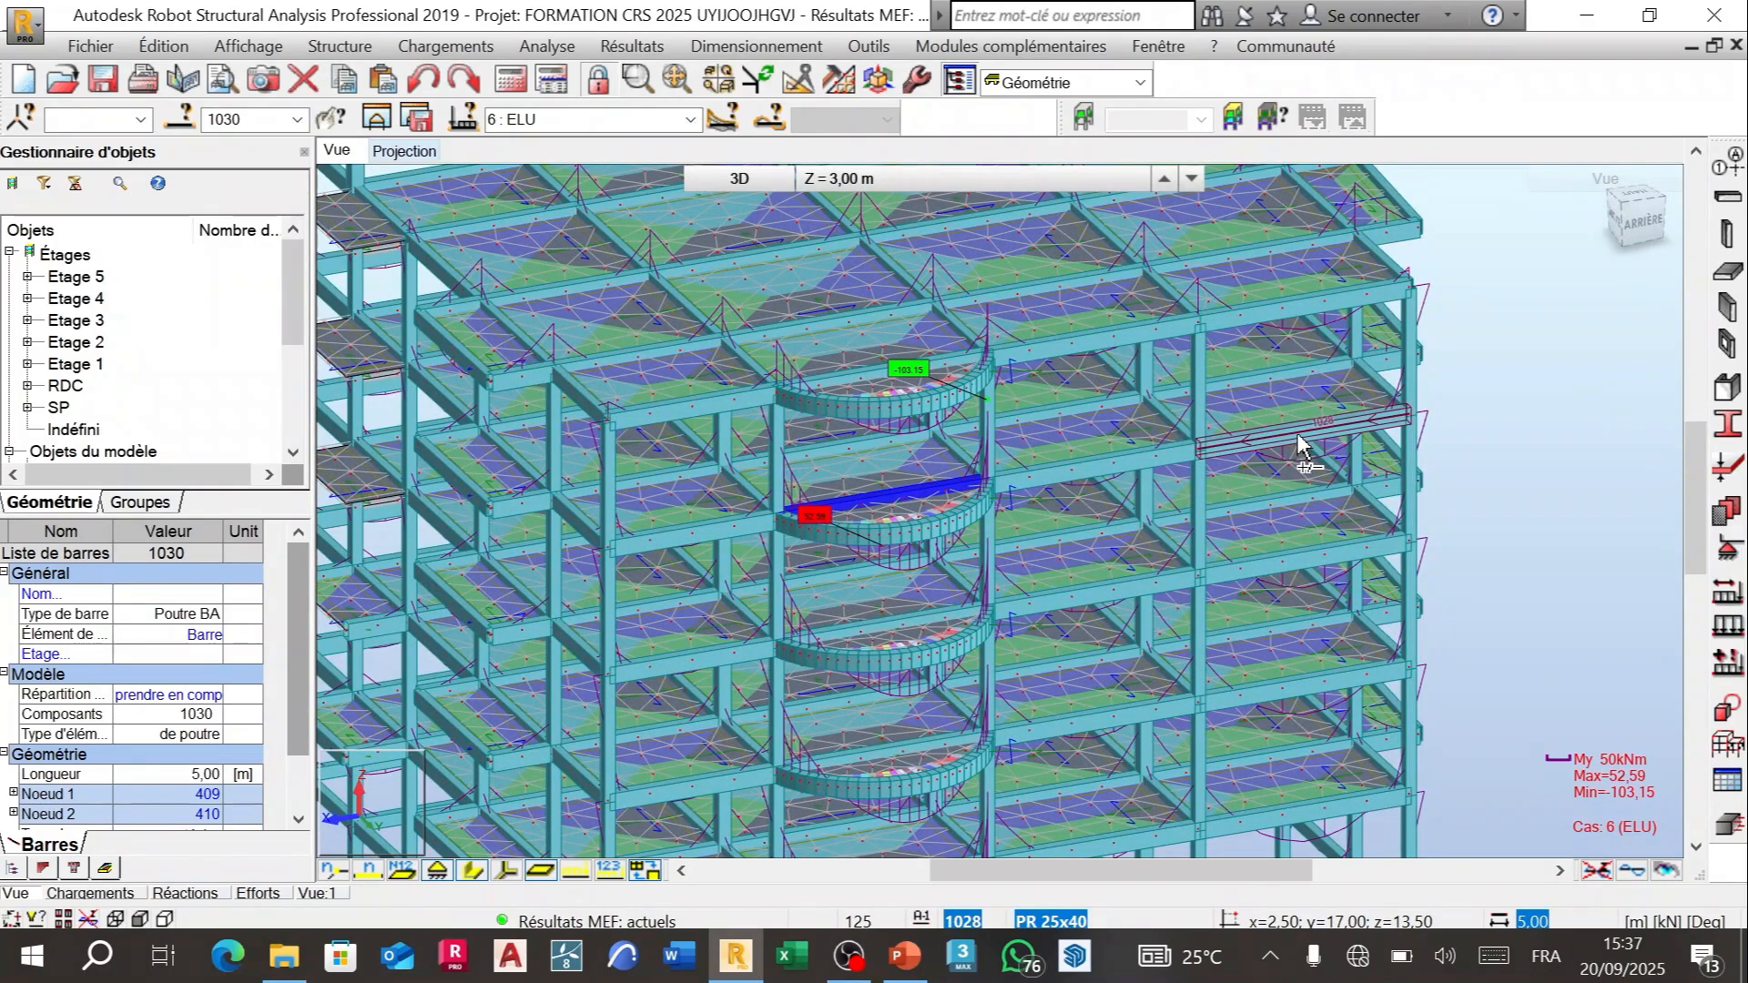
{"action": "left_click", "coordinate": [1135, 472], "text": "ctrl"}
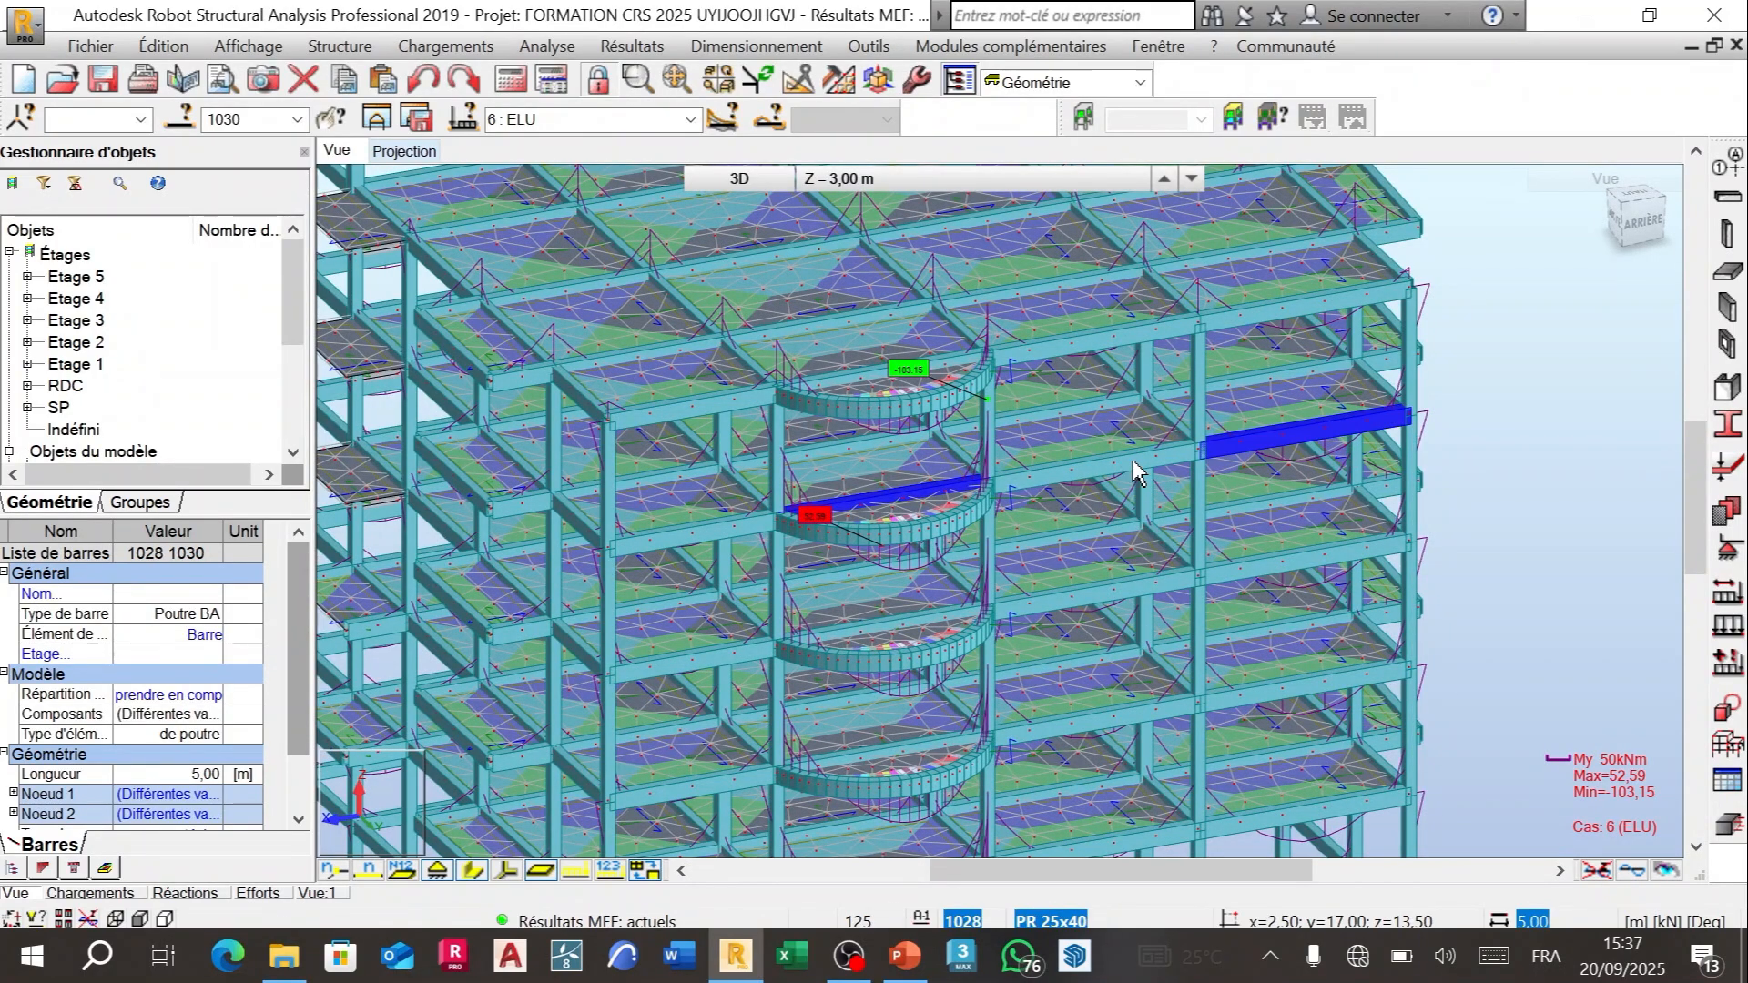
{"action": "left_click", "coordinate": [669, 546], "text": "ctrl"}
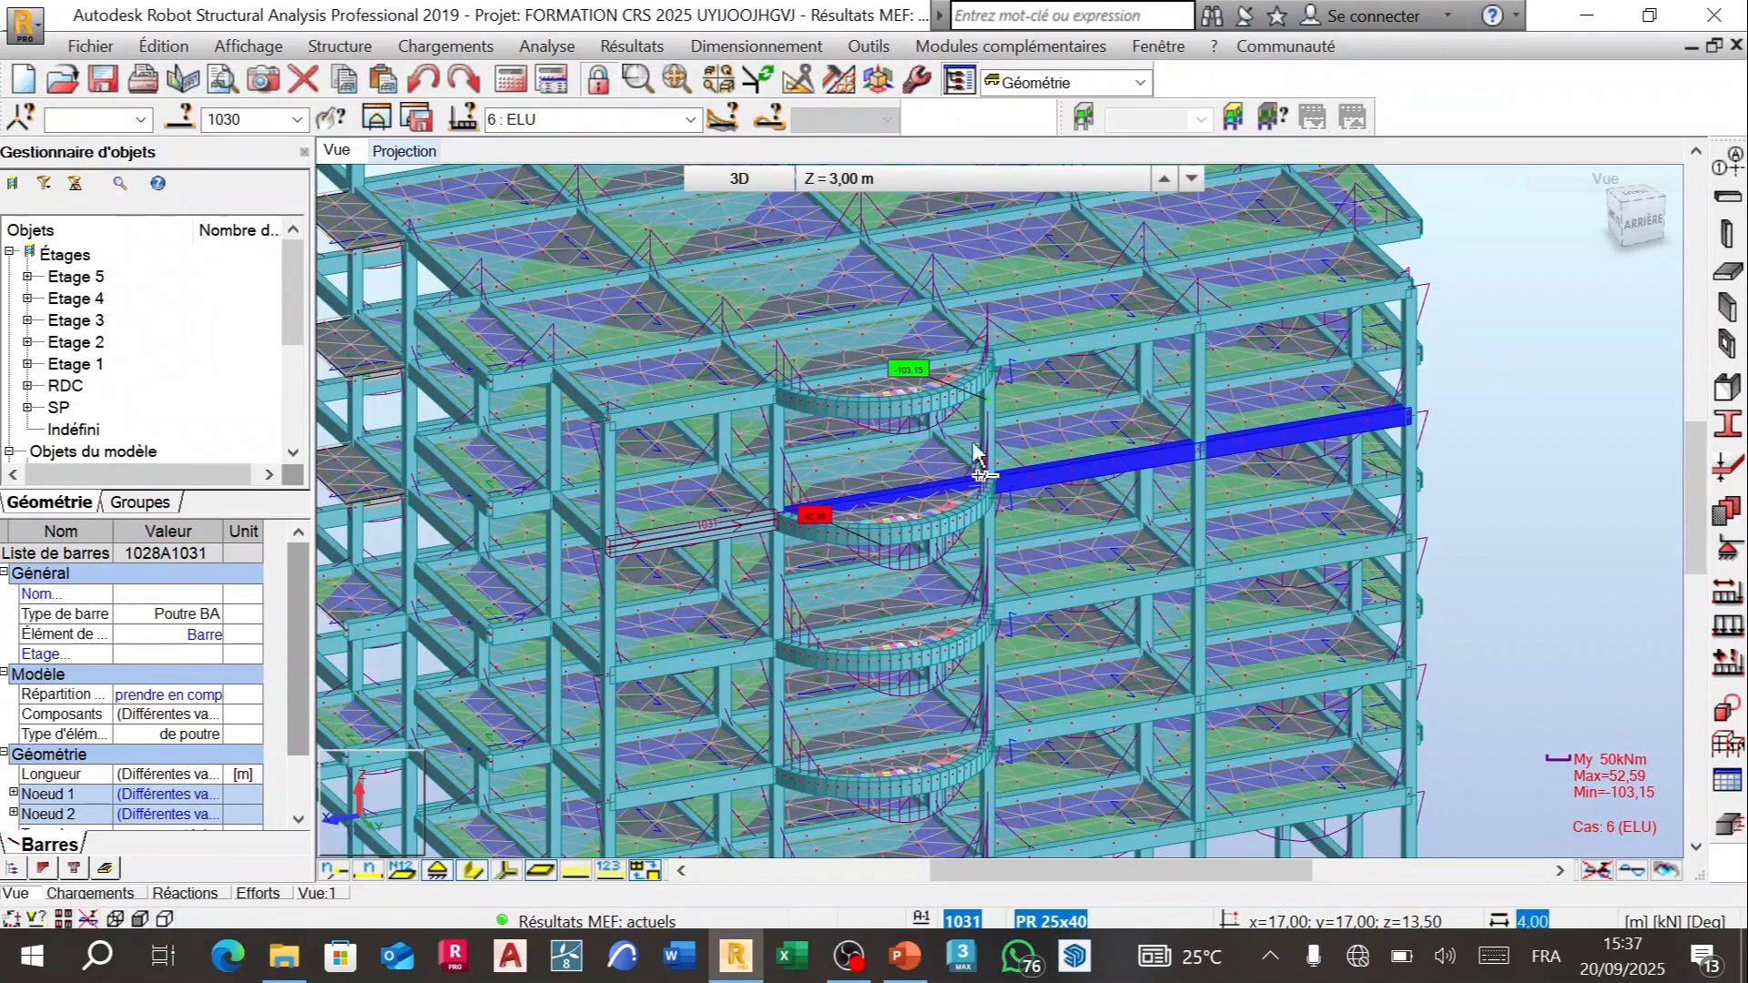
Step: Send the selected beams to Ferraillage réel éléments BA with manual combinations 6 ELU and 7 ELS, grouped by storey
{"action": "left_click", "coordinate": [745, 47]}
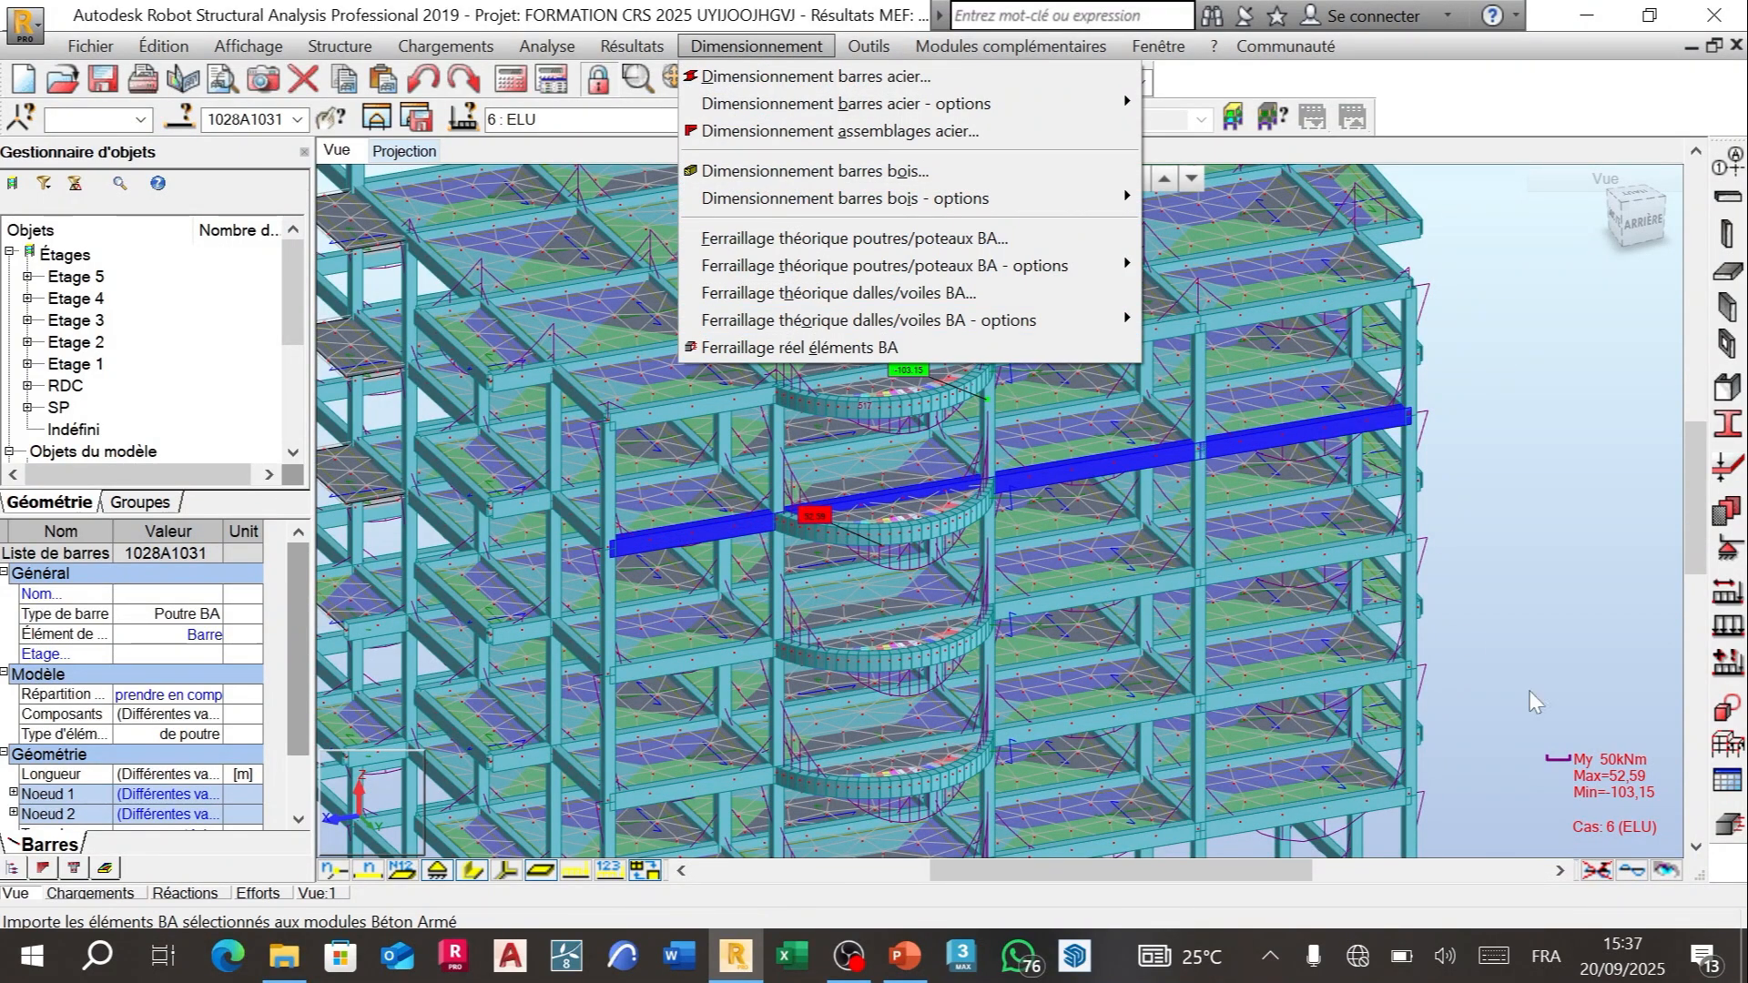
{"action": "left_click", "coordinate": [1739, 812]}
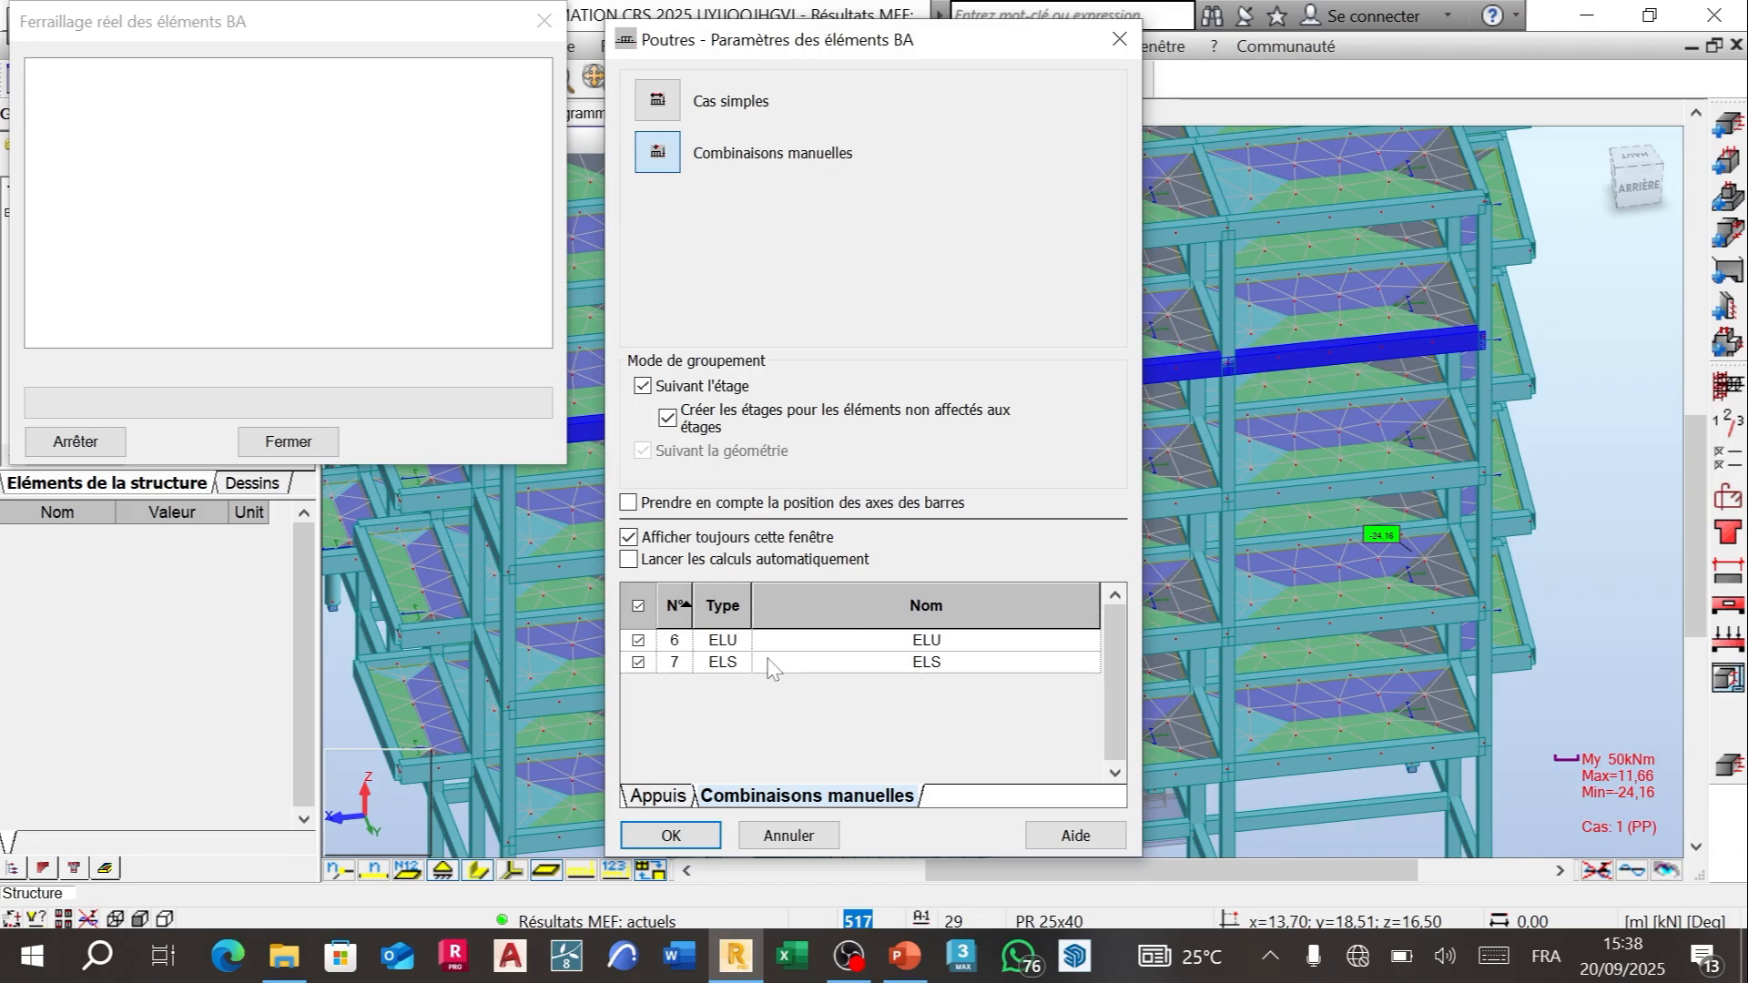
{"action": "left_click", "coordinate": [671, 835]}
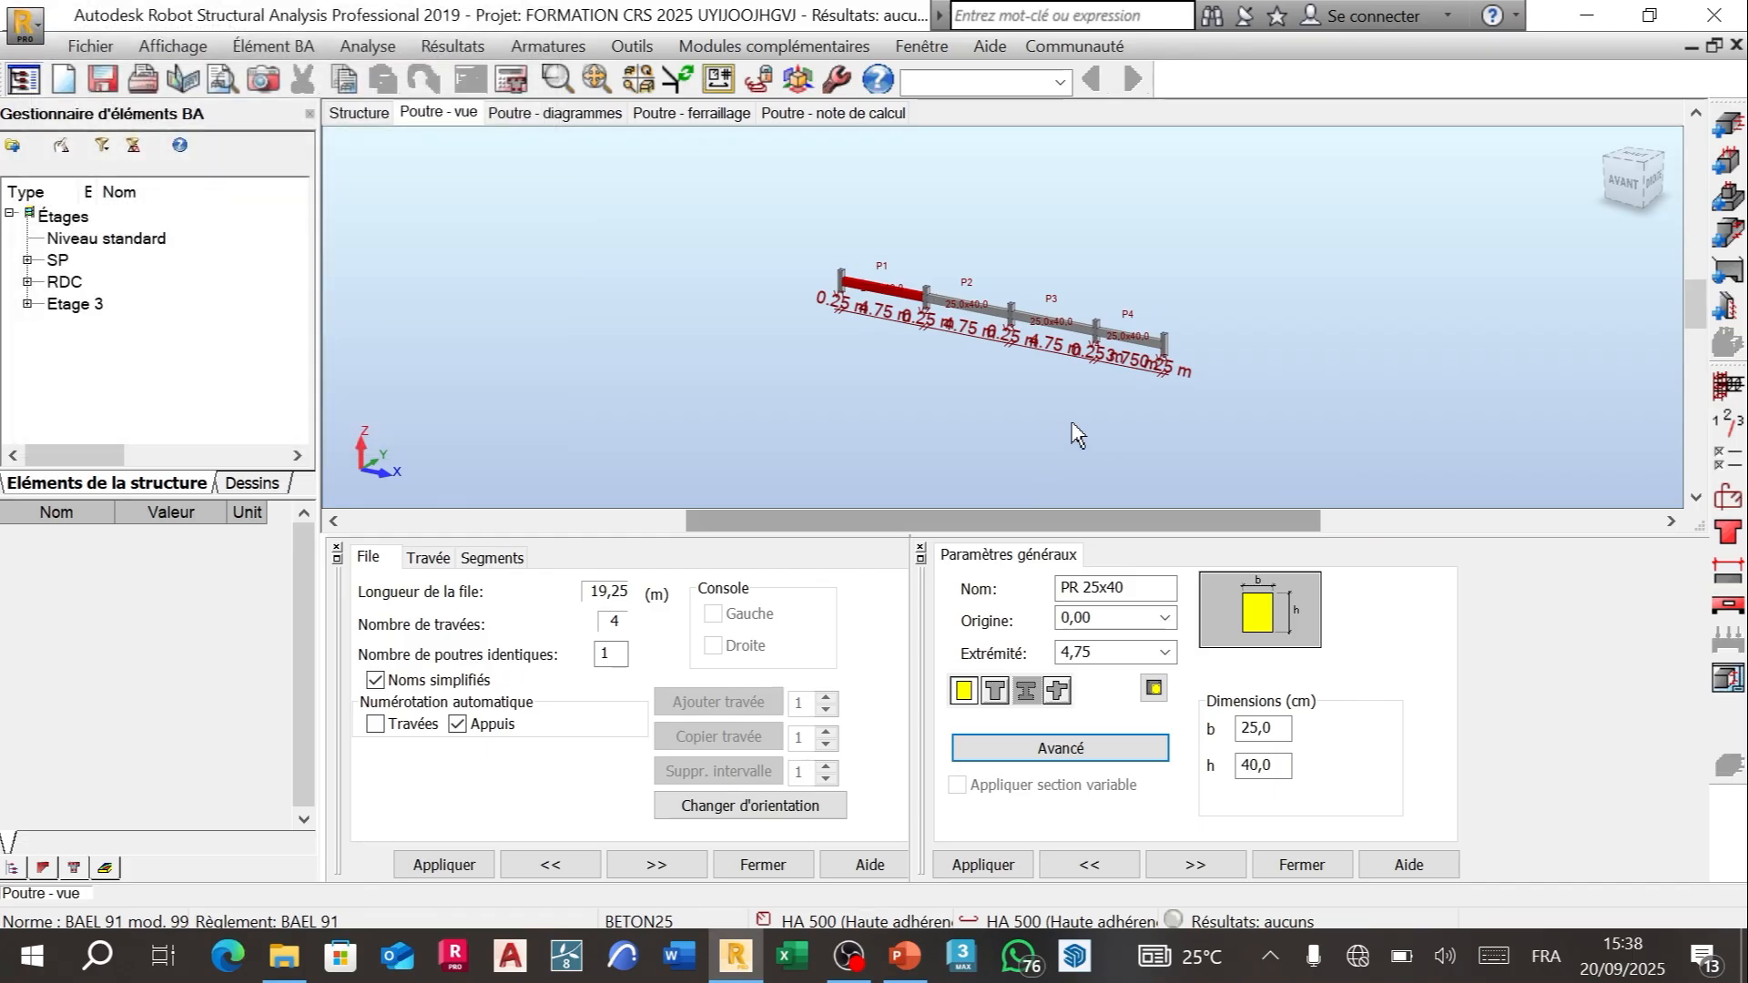
Step: Orbit the four-span beam to a nearly frontal view and examine its spans, supports and dimensions
{"action": "scroll", "coordinate": [924, 341], "scroll_direction": "up", "scroll_amount": 3}
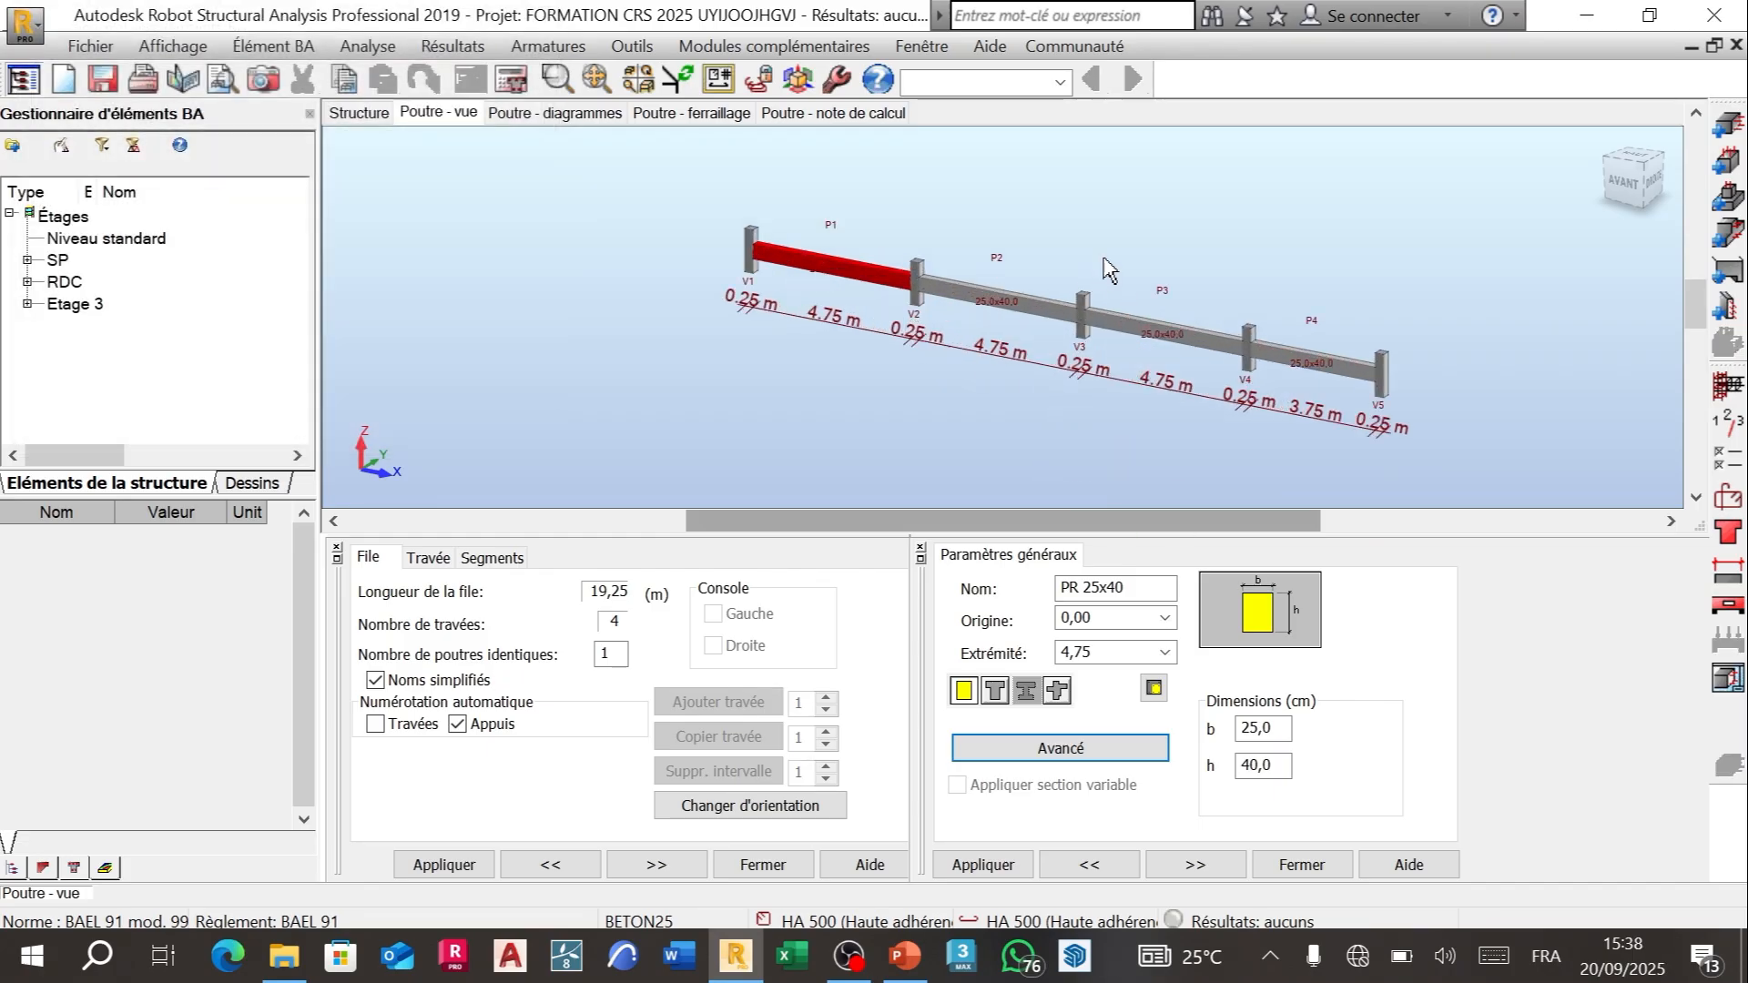
{"action": "right_click", "coordinate": [1237, 196]}
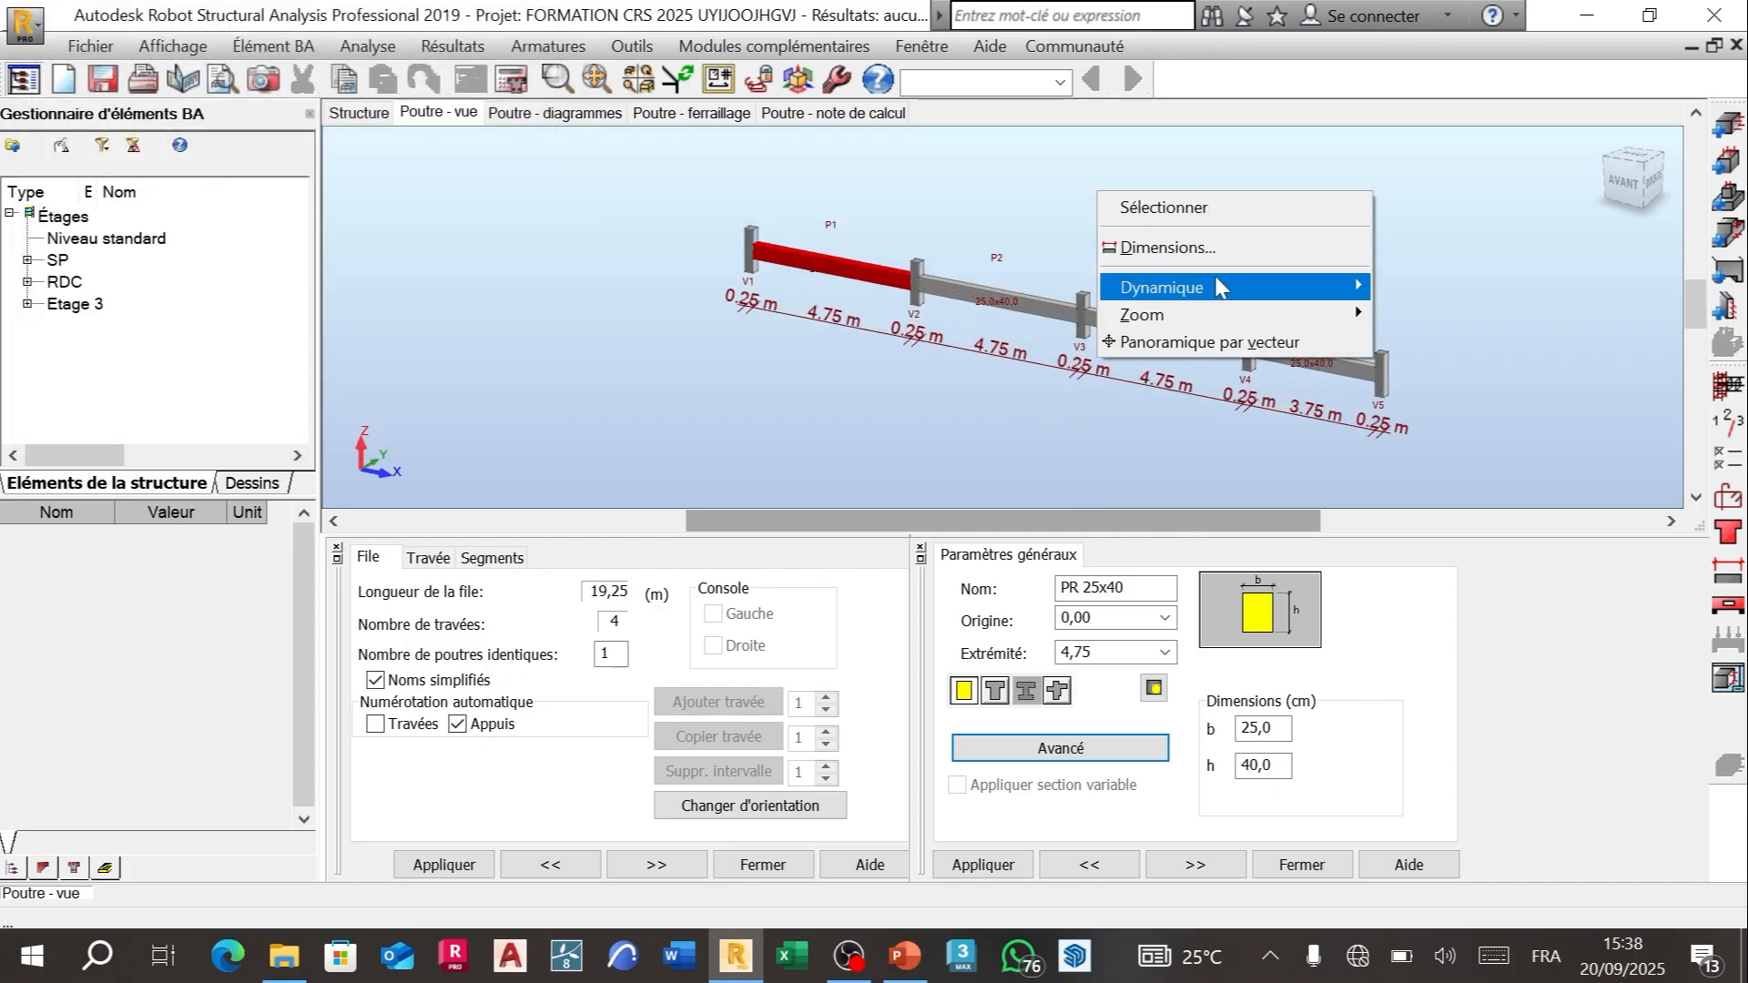
{"action": "mouse_move", "coordinate": [1218, 288]}
{"action": "left_click", "coordinate": [1434, 314]}
{"action": "left_click_drag", "start_coordinate": [1232, 336], "coordinate": [1006, 349]}
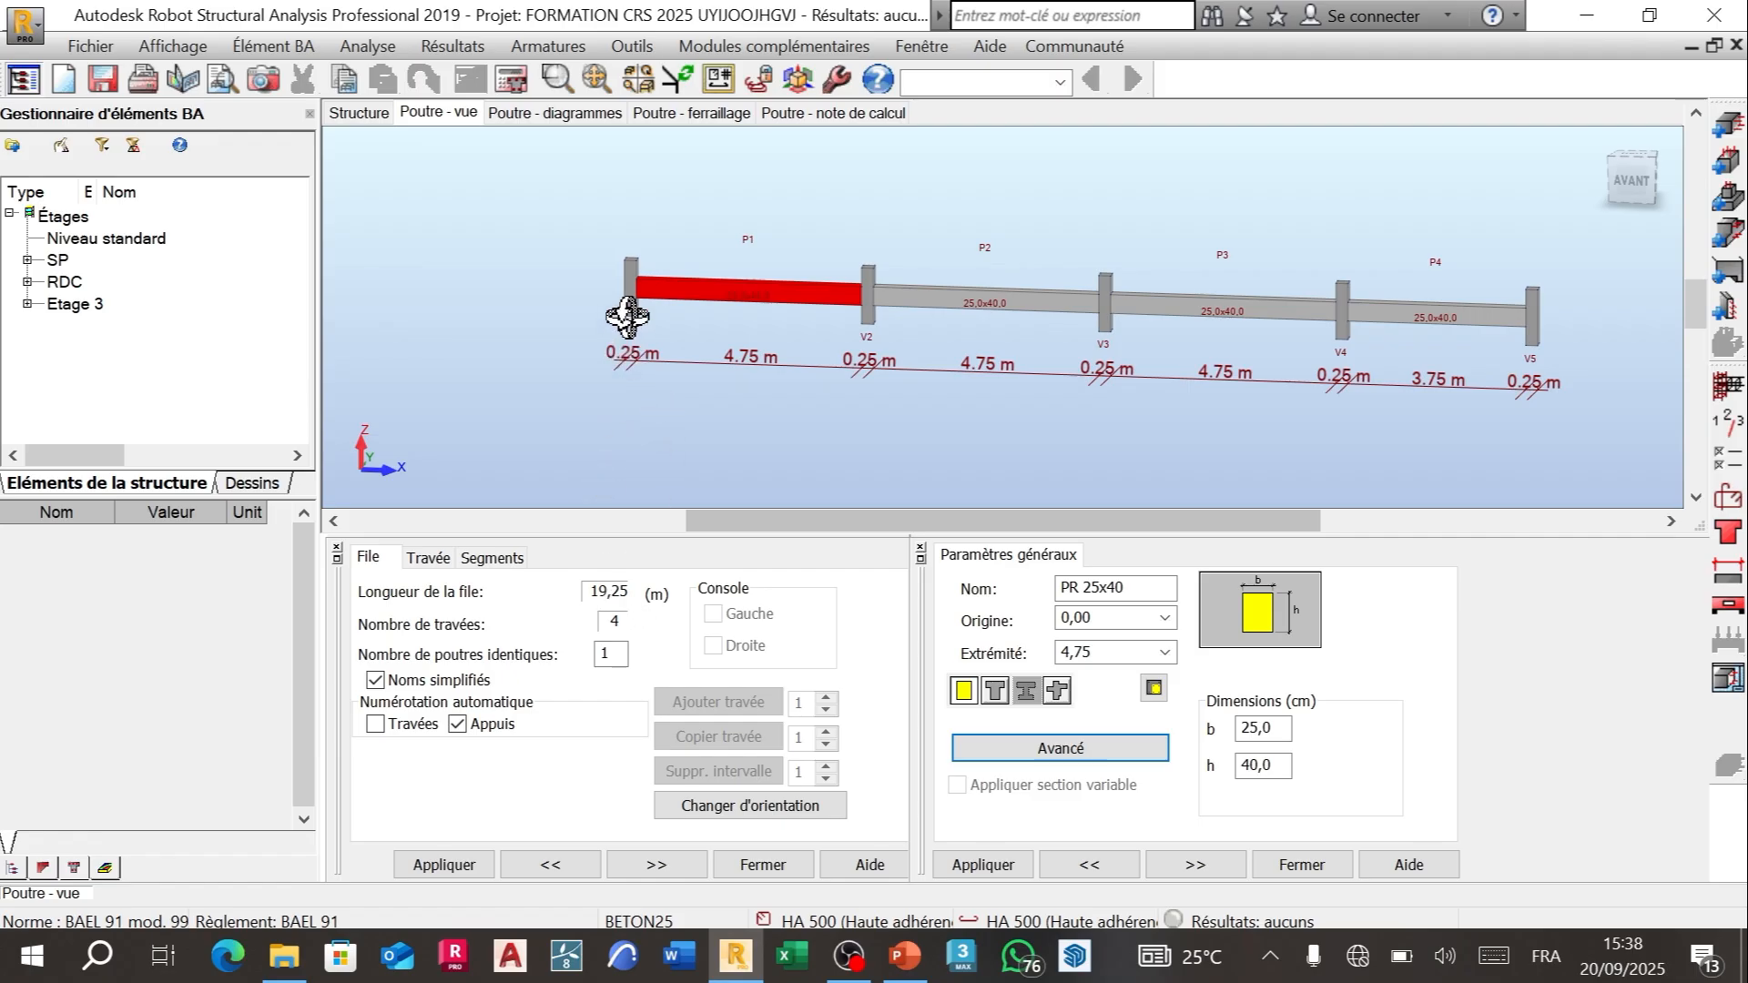
{"action": "right_click", "coordinate": [424, 269]}
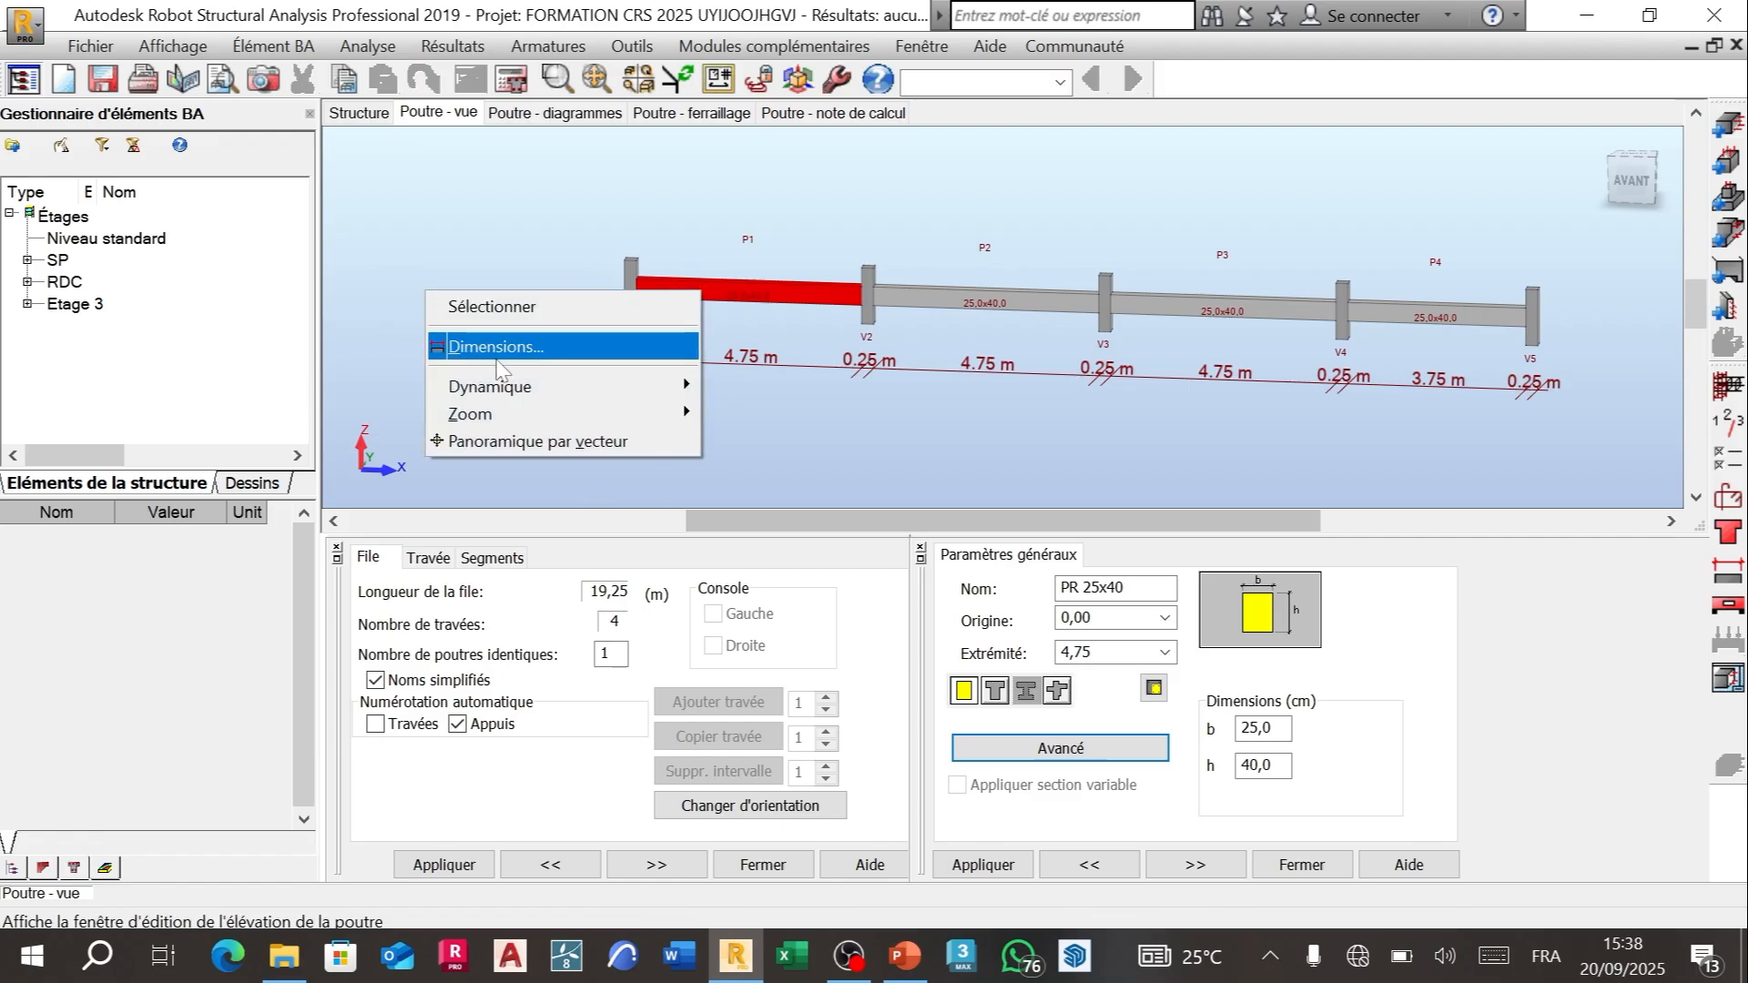
{"action": "left_click", "coordinate": [543, 293]}
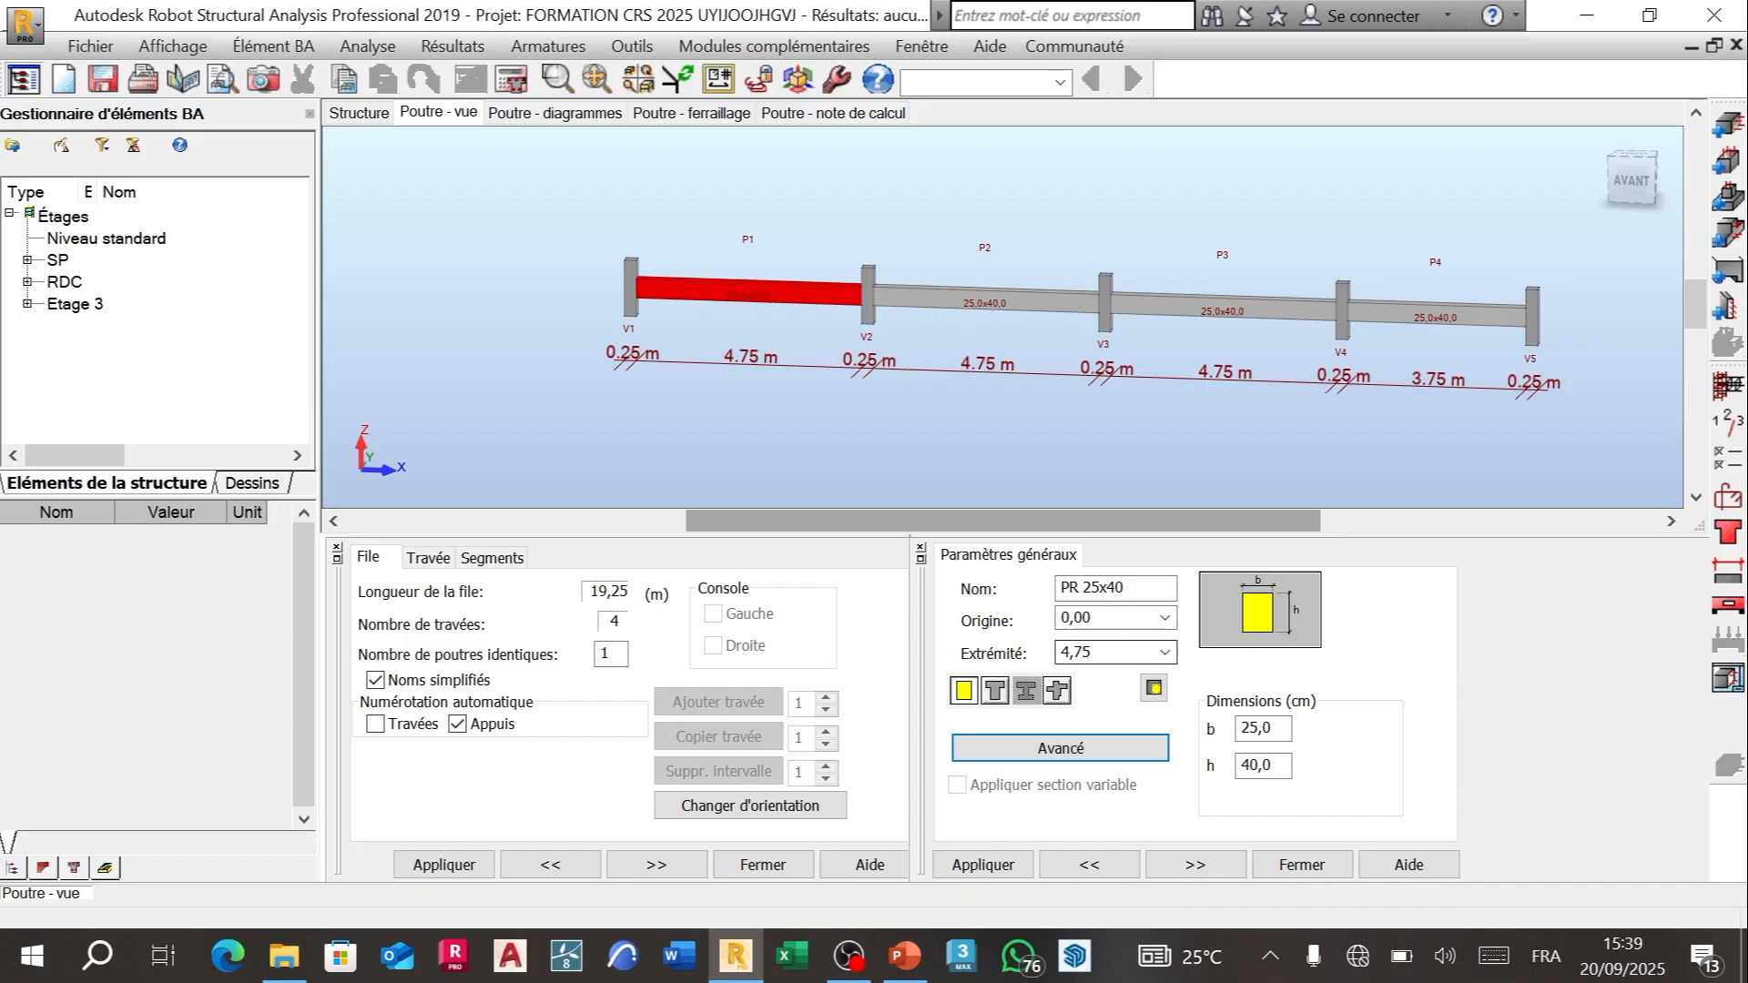
{"action": "scroll", "coordinate": [729, 348], "scroll_direction": "up", "scroll_amount": 1}
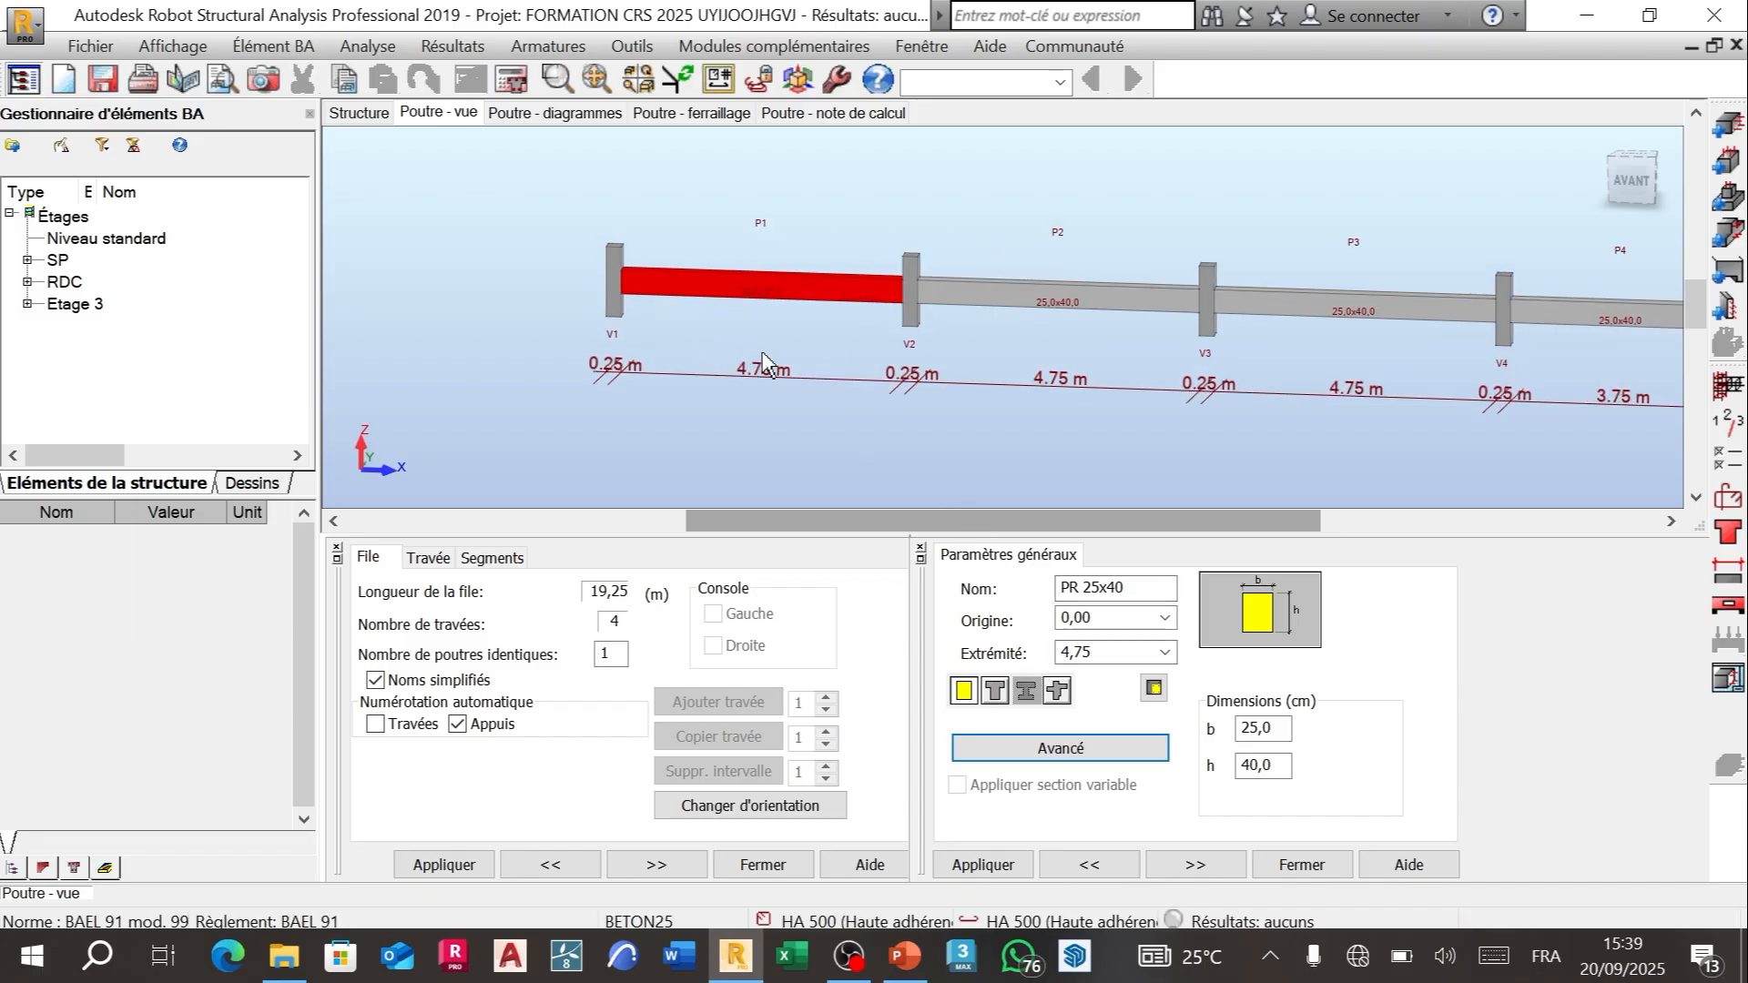
{"action": "scroll", "coordinate": [739, 352], "scroll_direction": "up", "scroll_amount": 1}
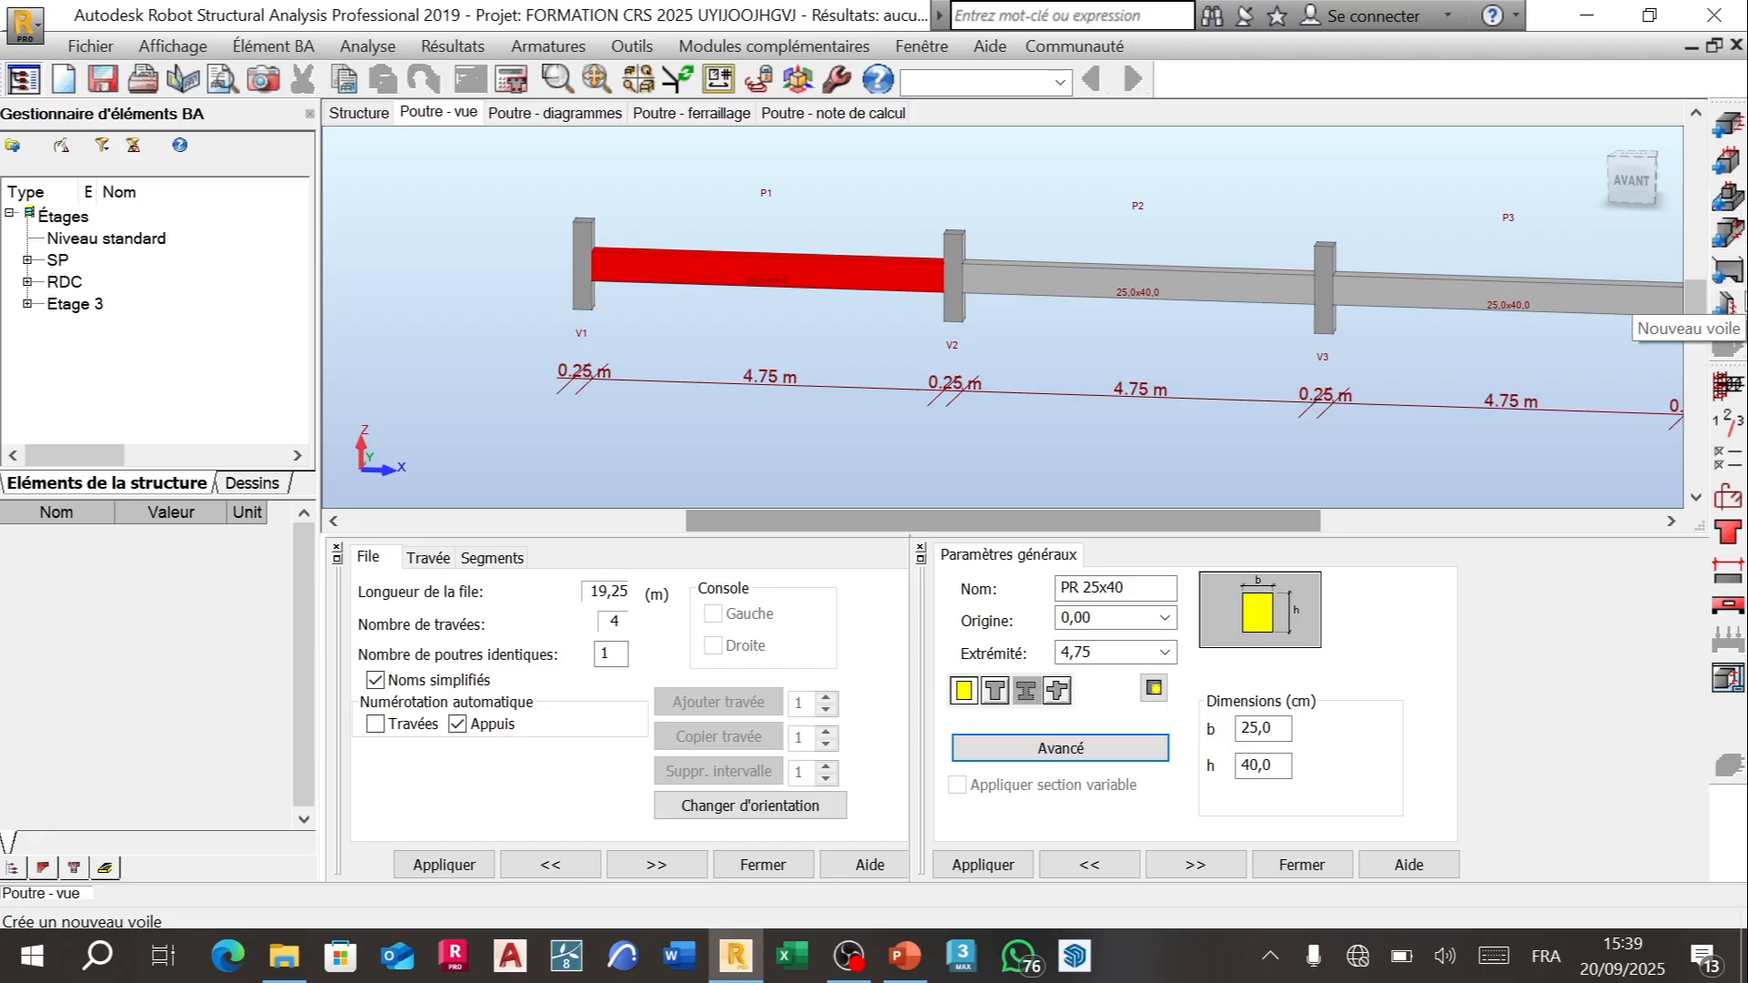
{"action": "scroll", "coordinate": [739, 356], "scroll_direction": "down", "scroll_amount": 1}
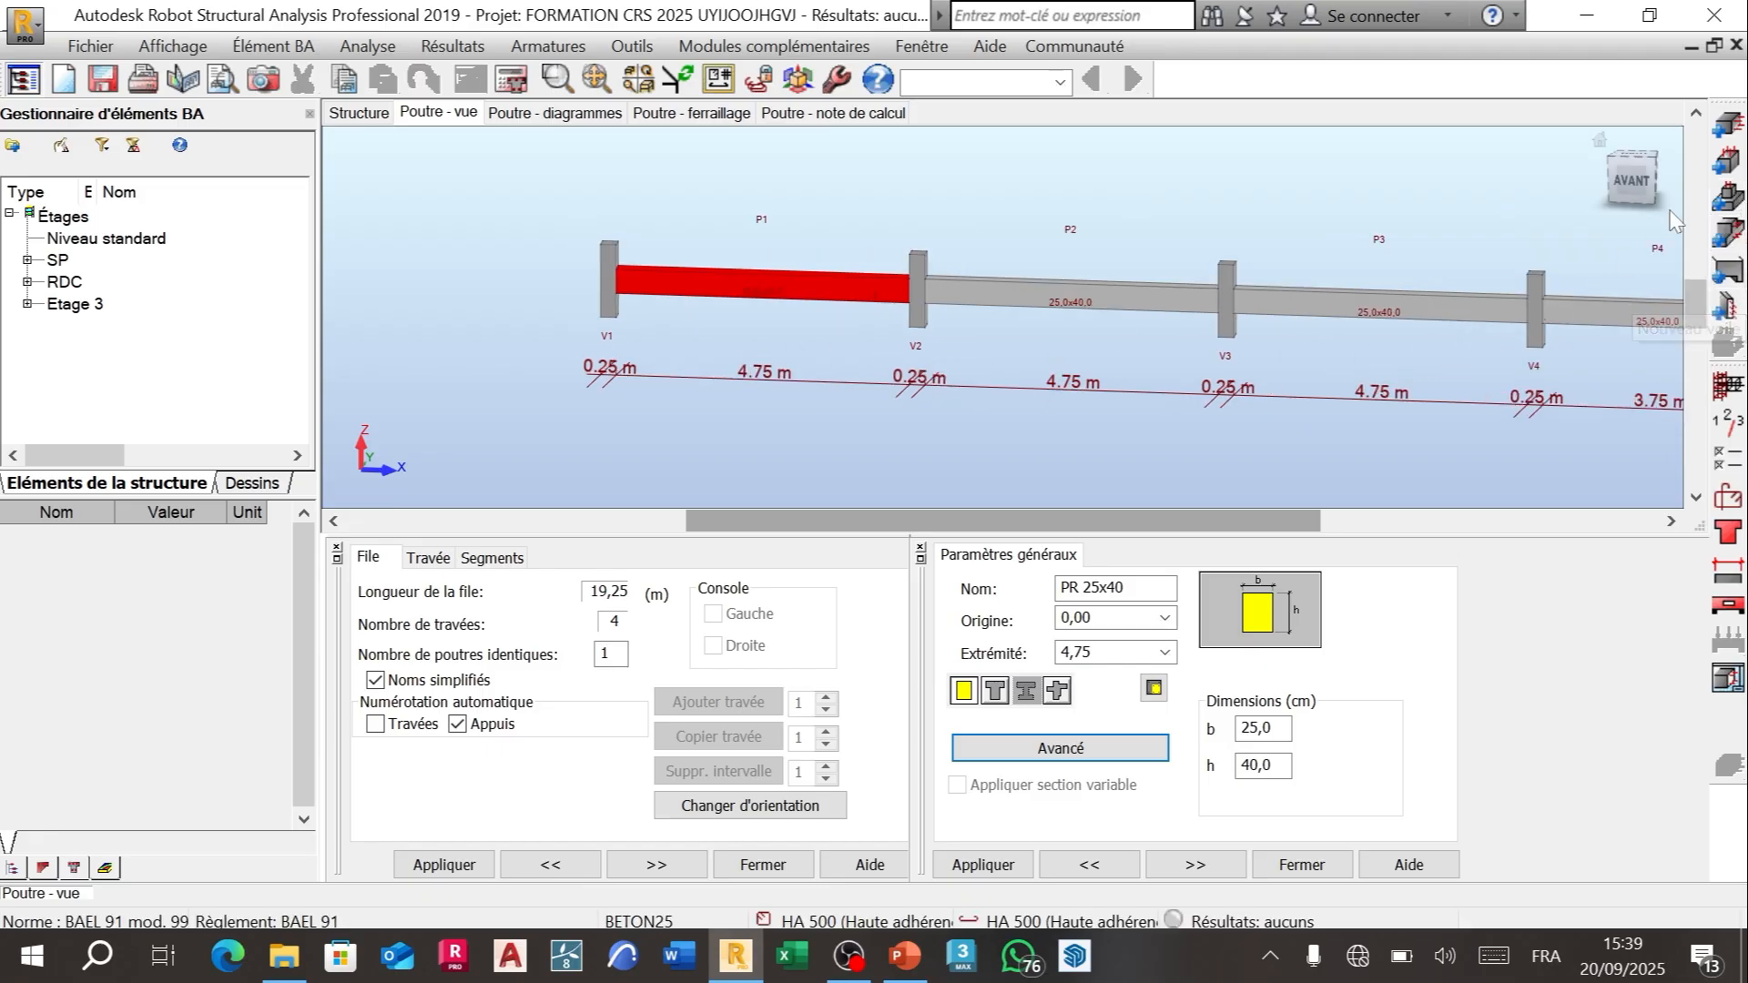
Step: Review the beam's typical reinforcement settings for geometry, stirrups, stirrup distribution, main and additional bars and bar division, leaving them unsaved
{"action": "left_click", "coordinate": [1728, 397]}
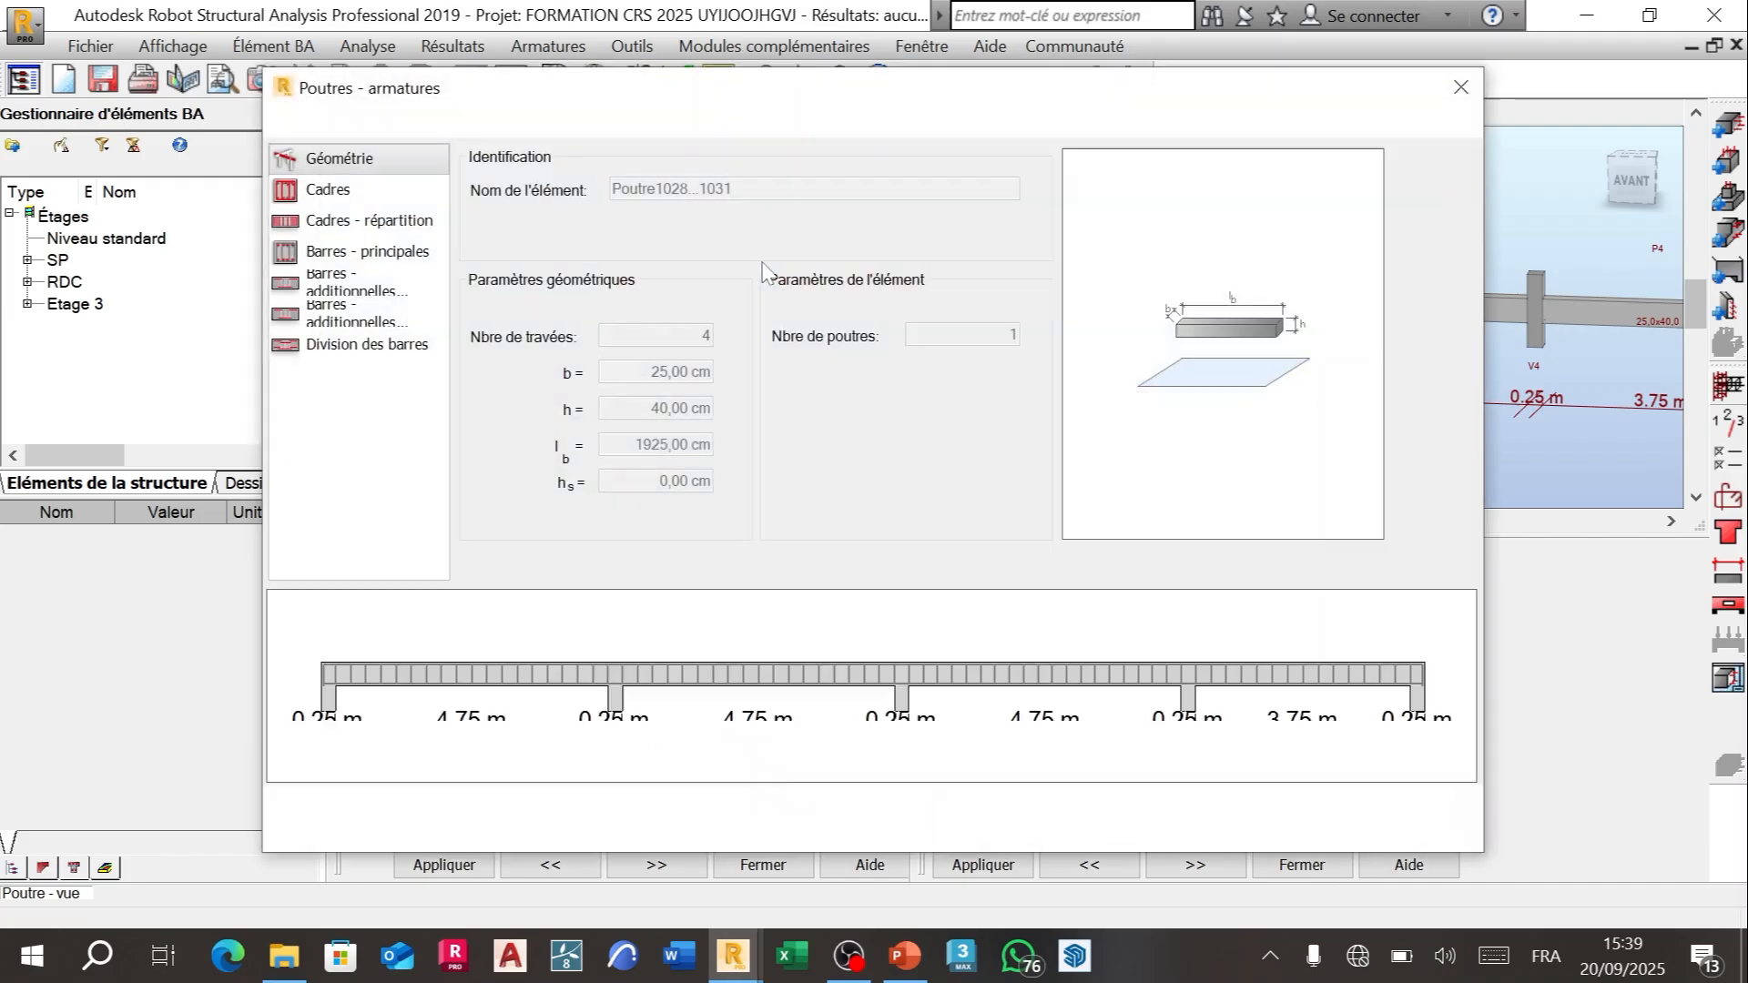
{"action": "left_click", "coordinate": [361, 193]}
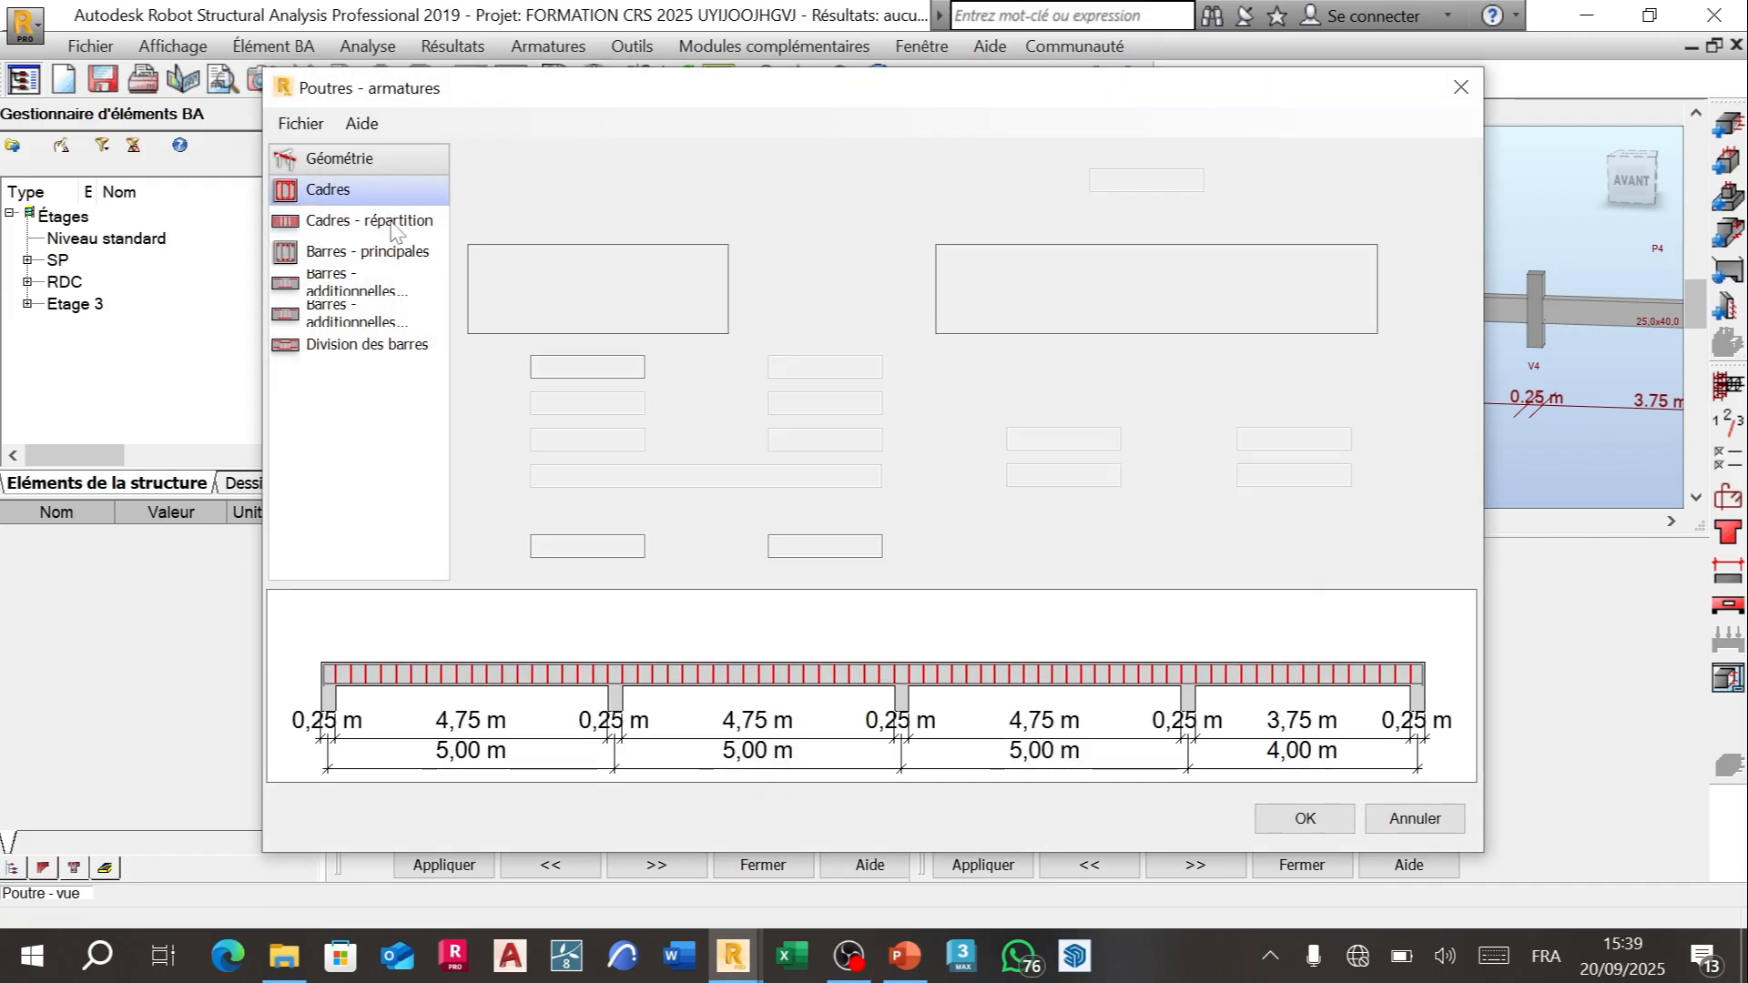
{"action": "left_click", "coordinate": [381, 221]}
{"action": "left_click", "coordinate": [389, 256]}
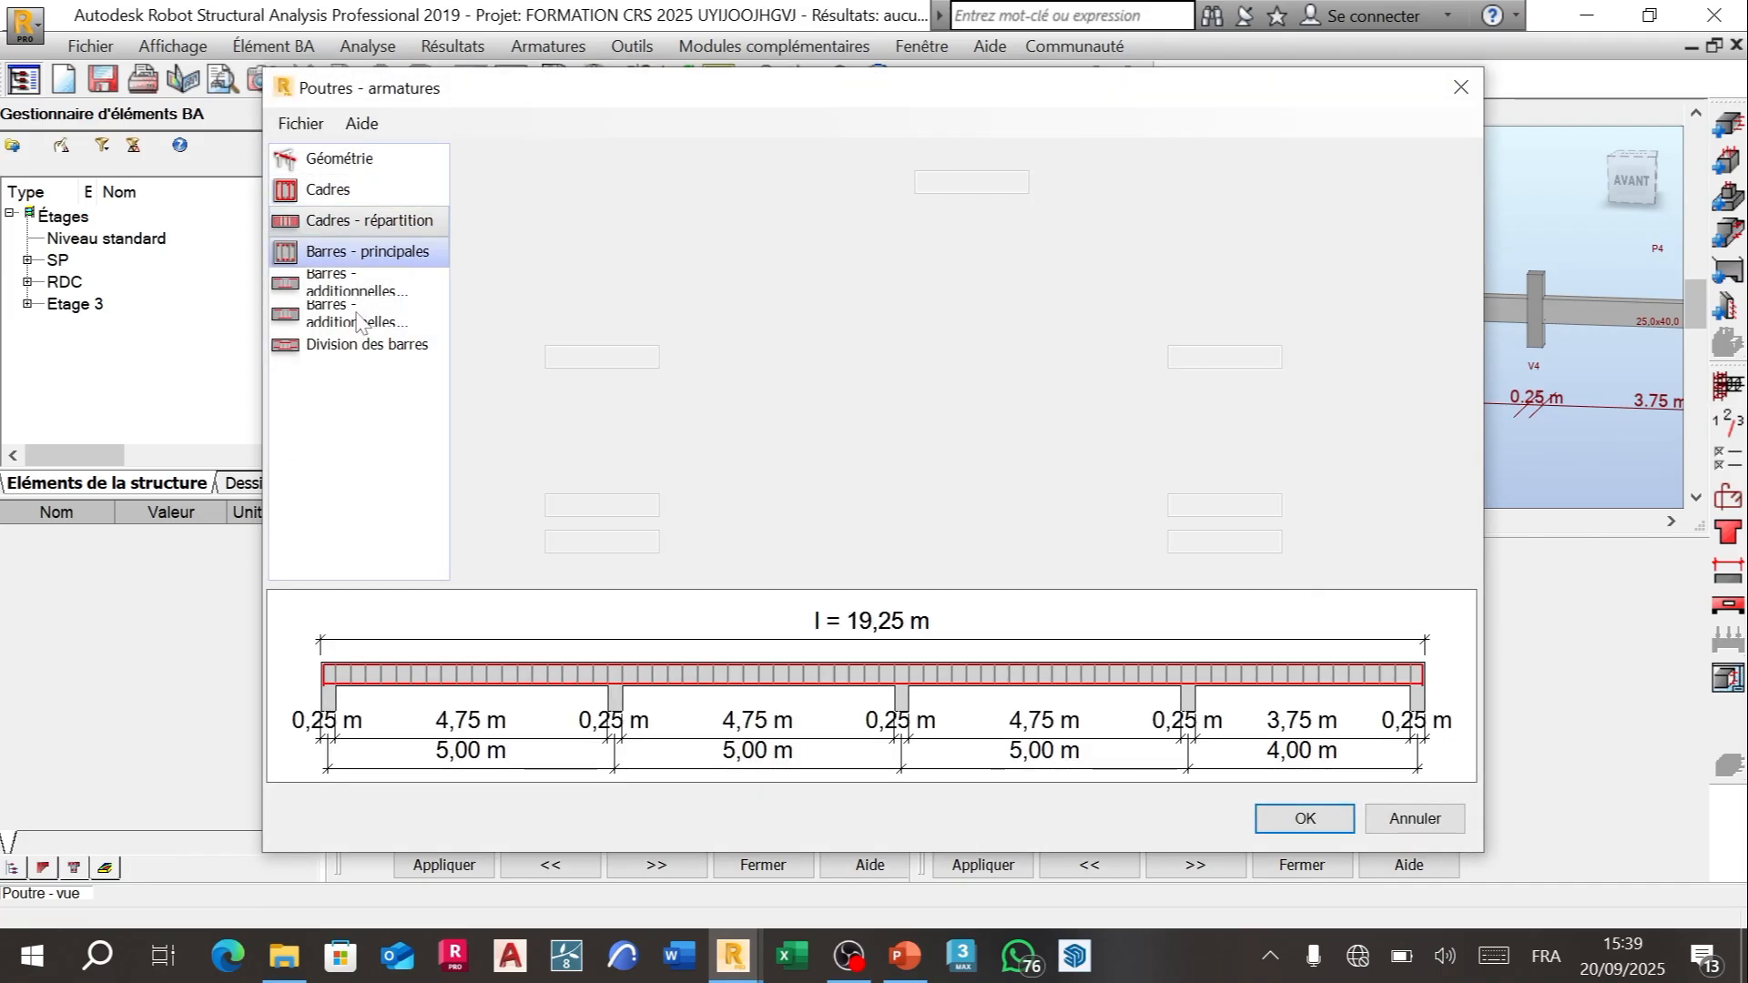
{"action": "left_click", "coordinate": [359, 286]}
{"action": "left_click", "coordinate": [368, 346]}
{"action": "left_click", "coordinate": [377, 314]}
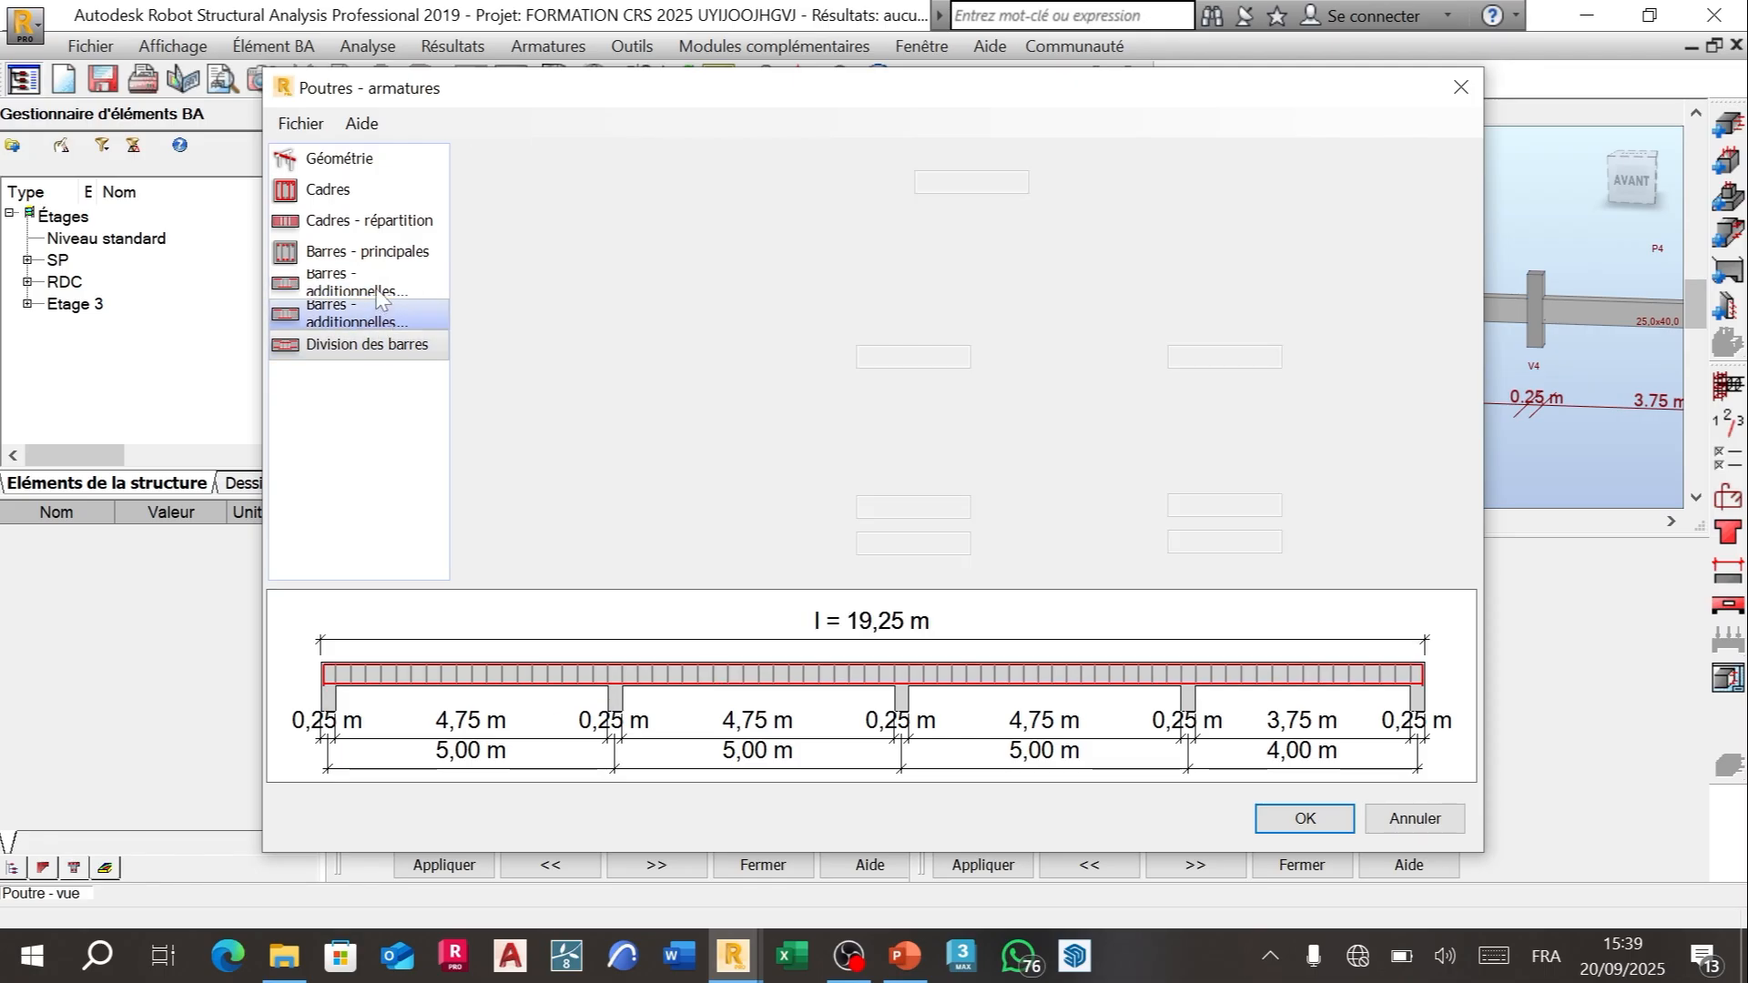
{"action": "left_click", "coordinate": [380, 284]}
{"action": "left_click", "coordinate": [375, 255]}
{"action": "left_click", "coordinate": [373, 221]}
{"action": "left_click", "coordinate": [360, 189]}
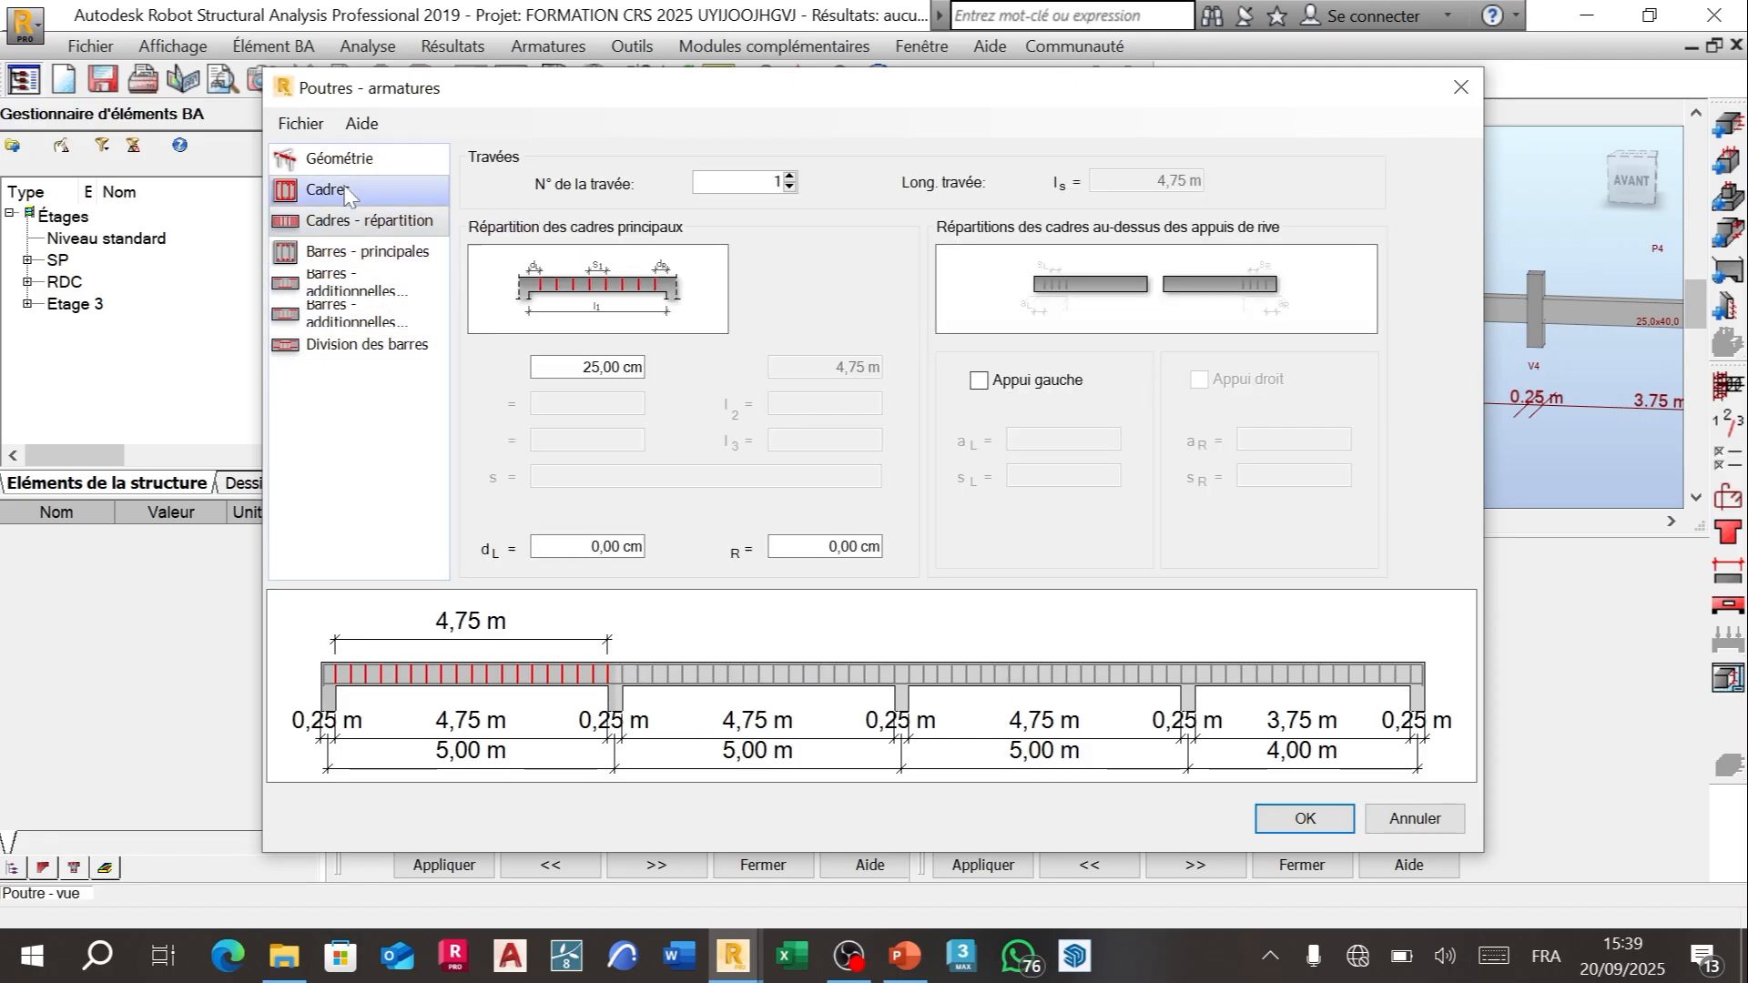
{"action": "left_click", "coordinate": [346, 158]}
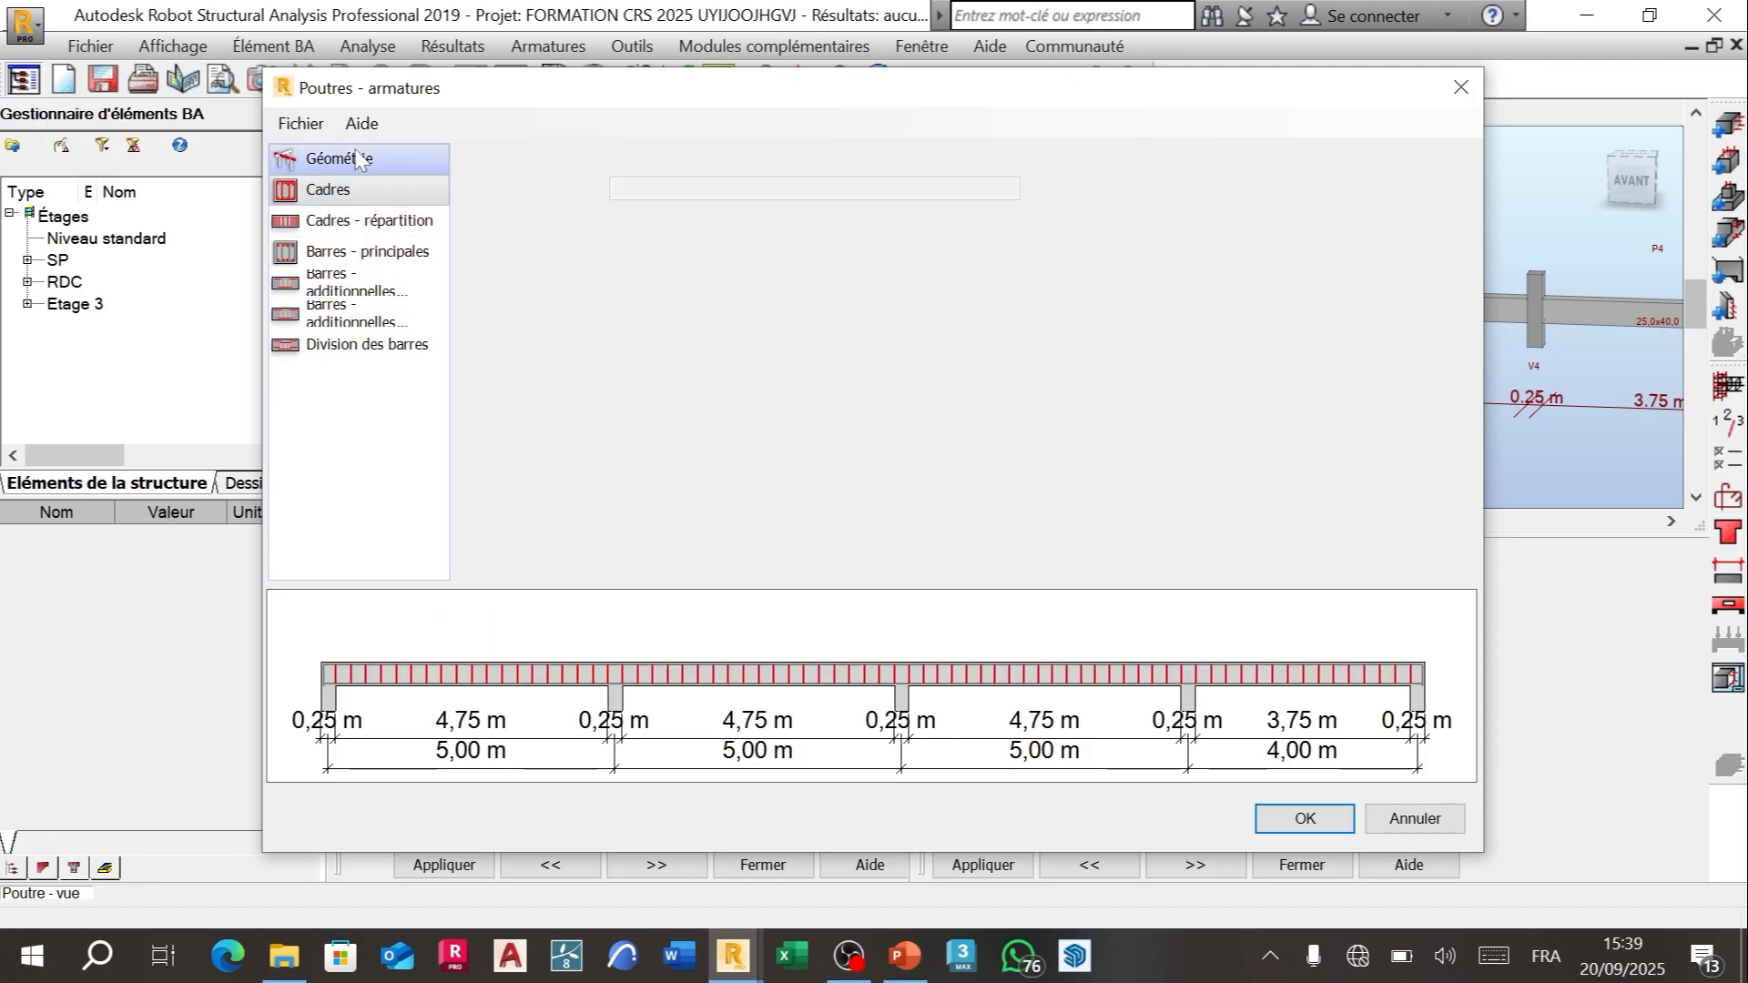
{"action": "left_click", "coordinate": [1461, 87]}
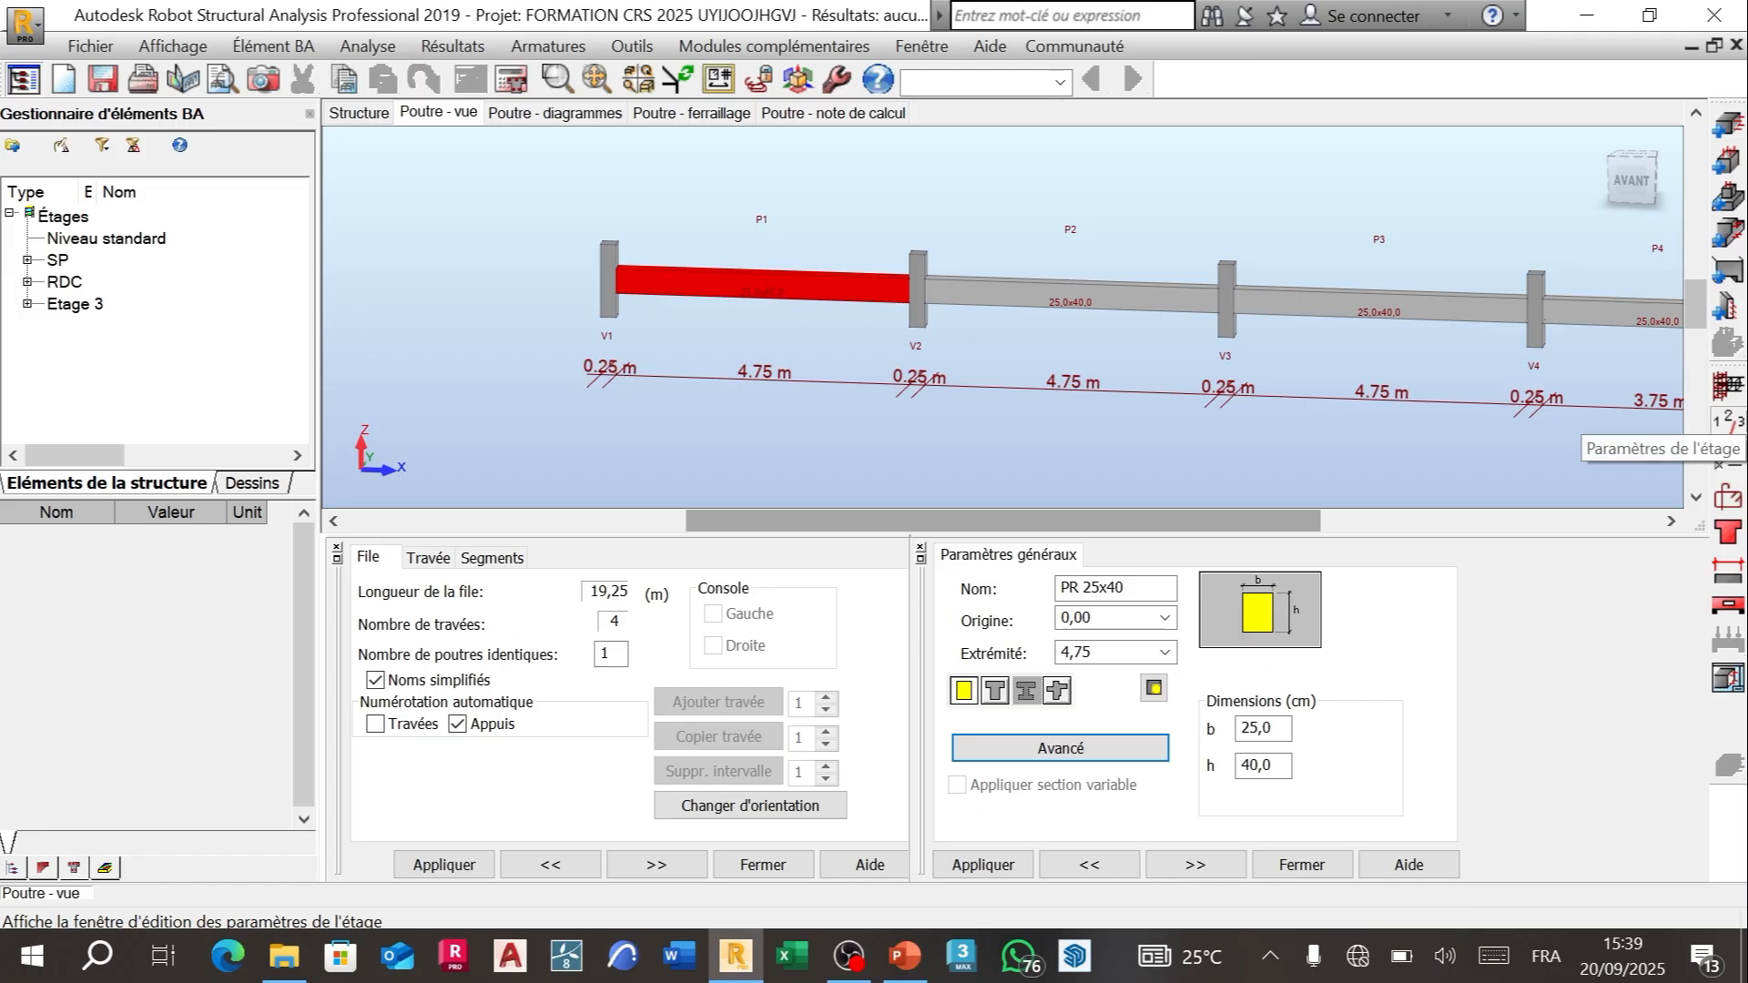
{"action": "left_click", "coordinate": [1727, 422]}
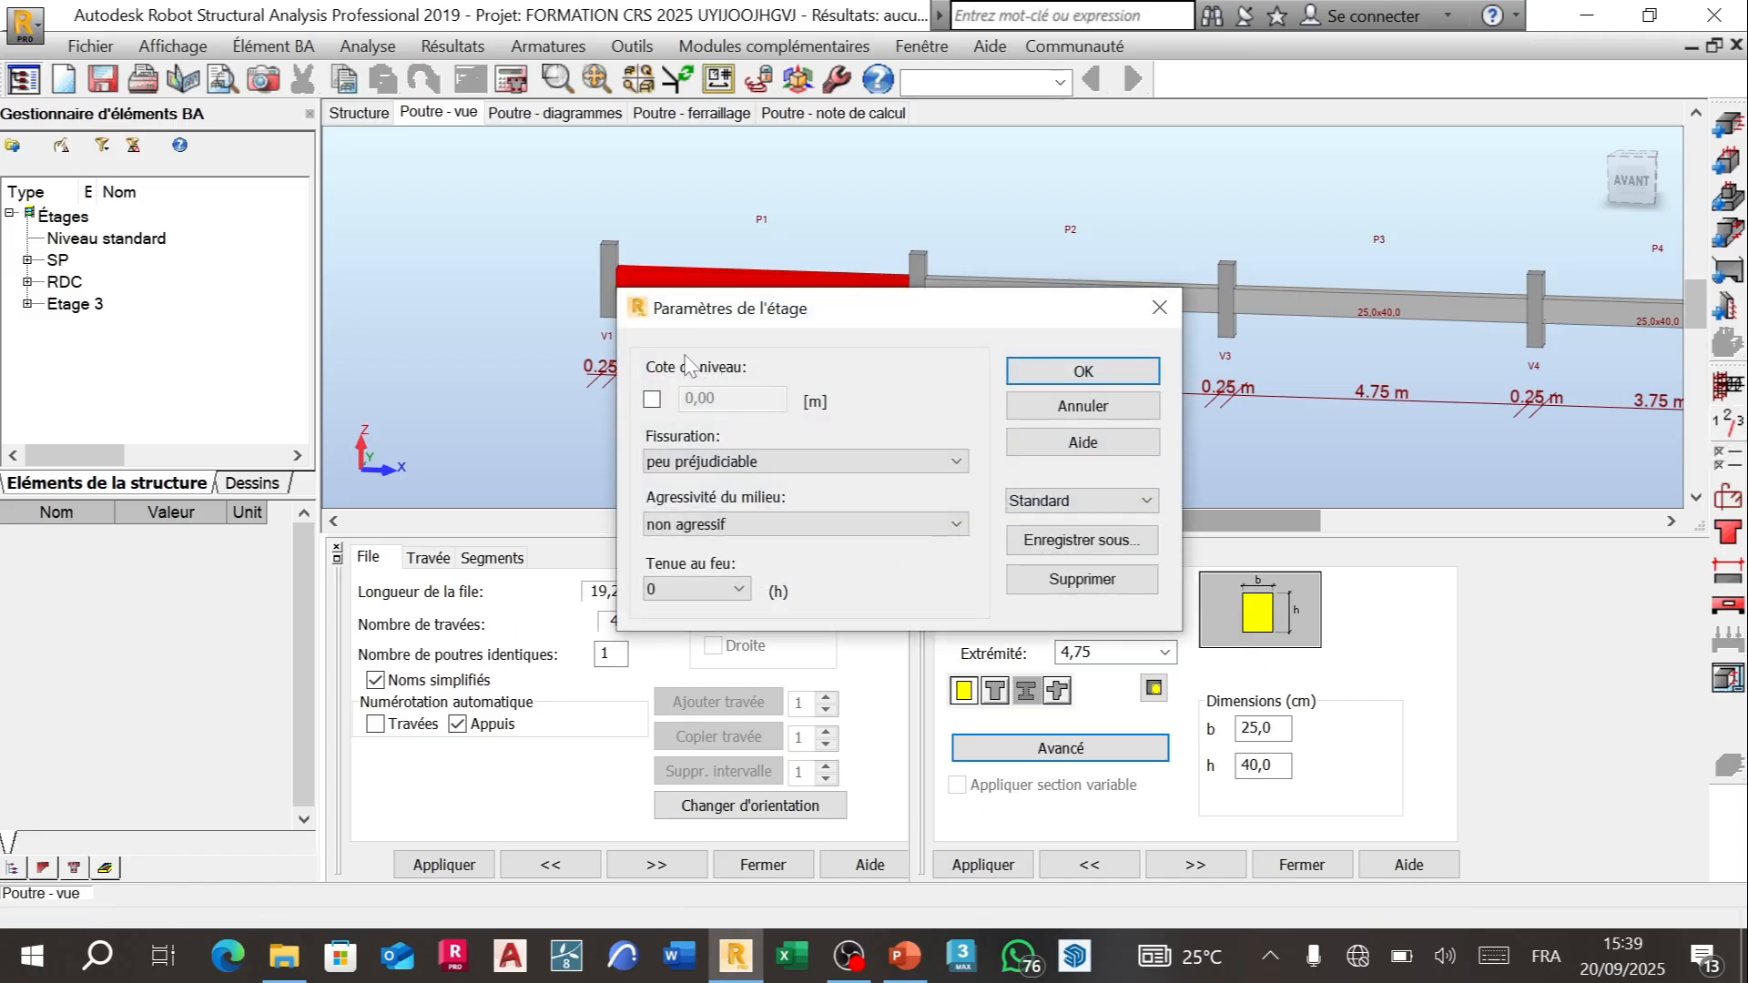
{"action": "left_click", "coordinate": [652, 400]}
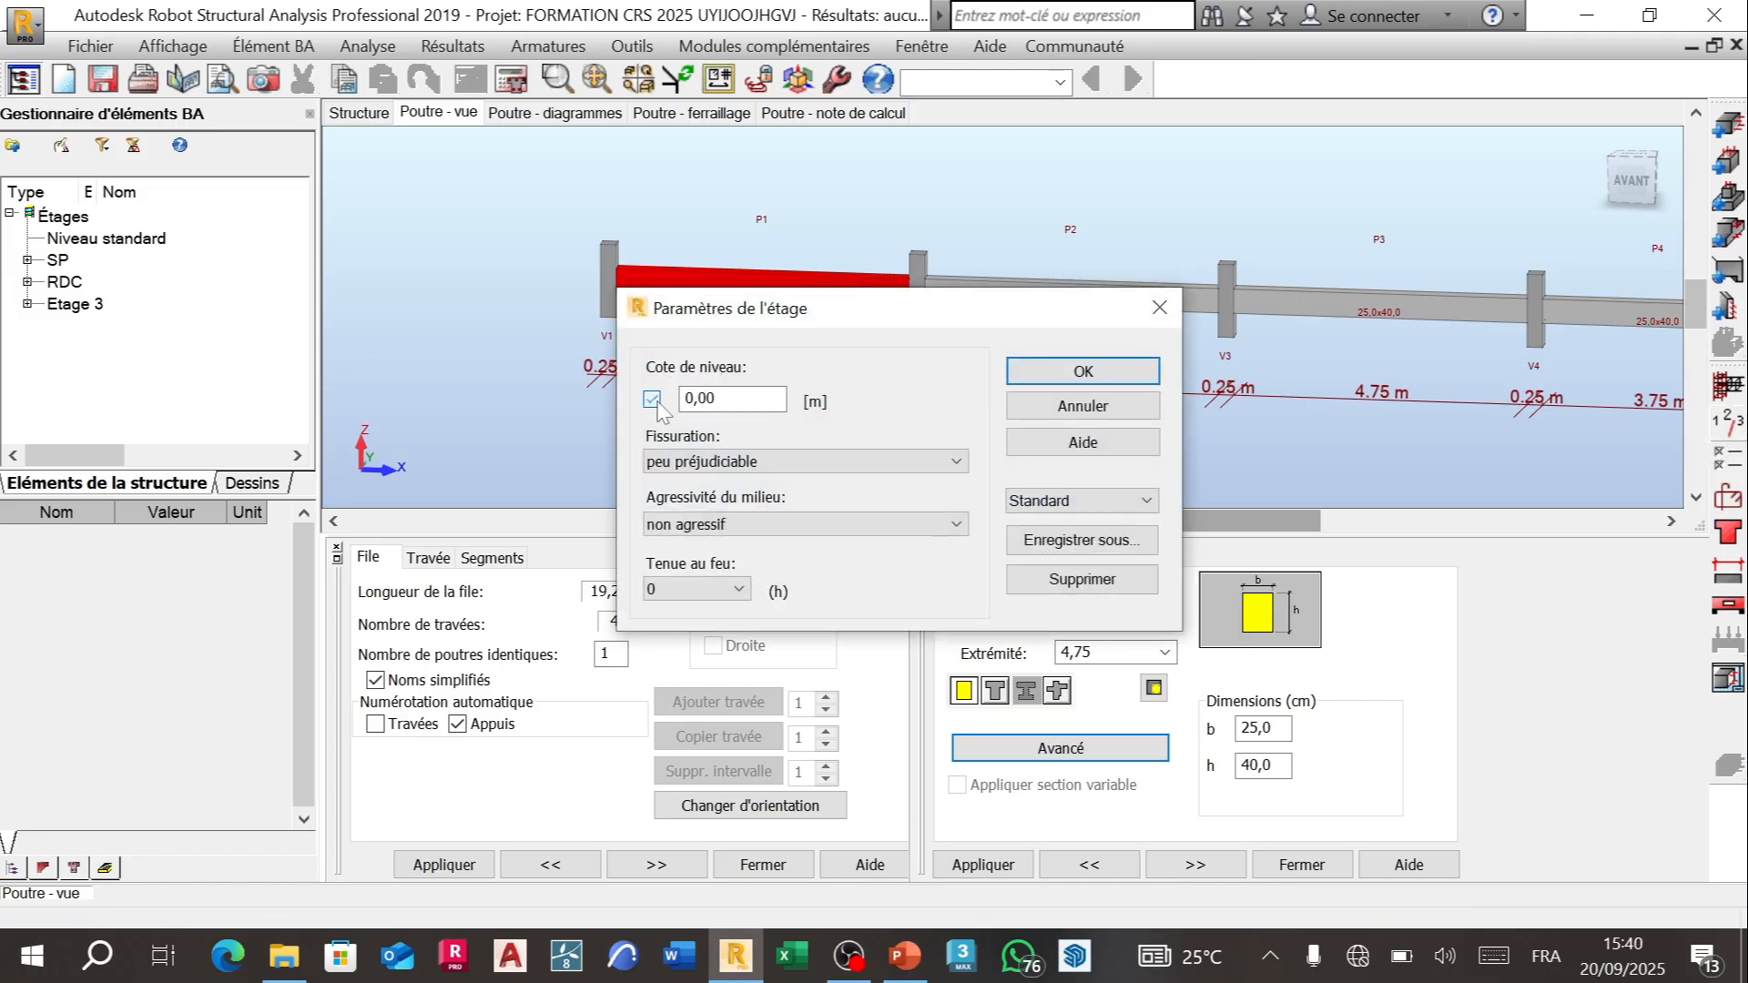
{"action": "key", "text": "Return"}
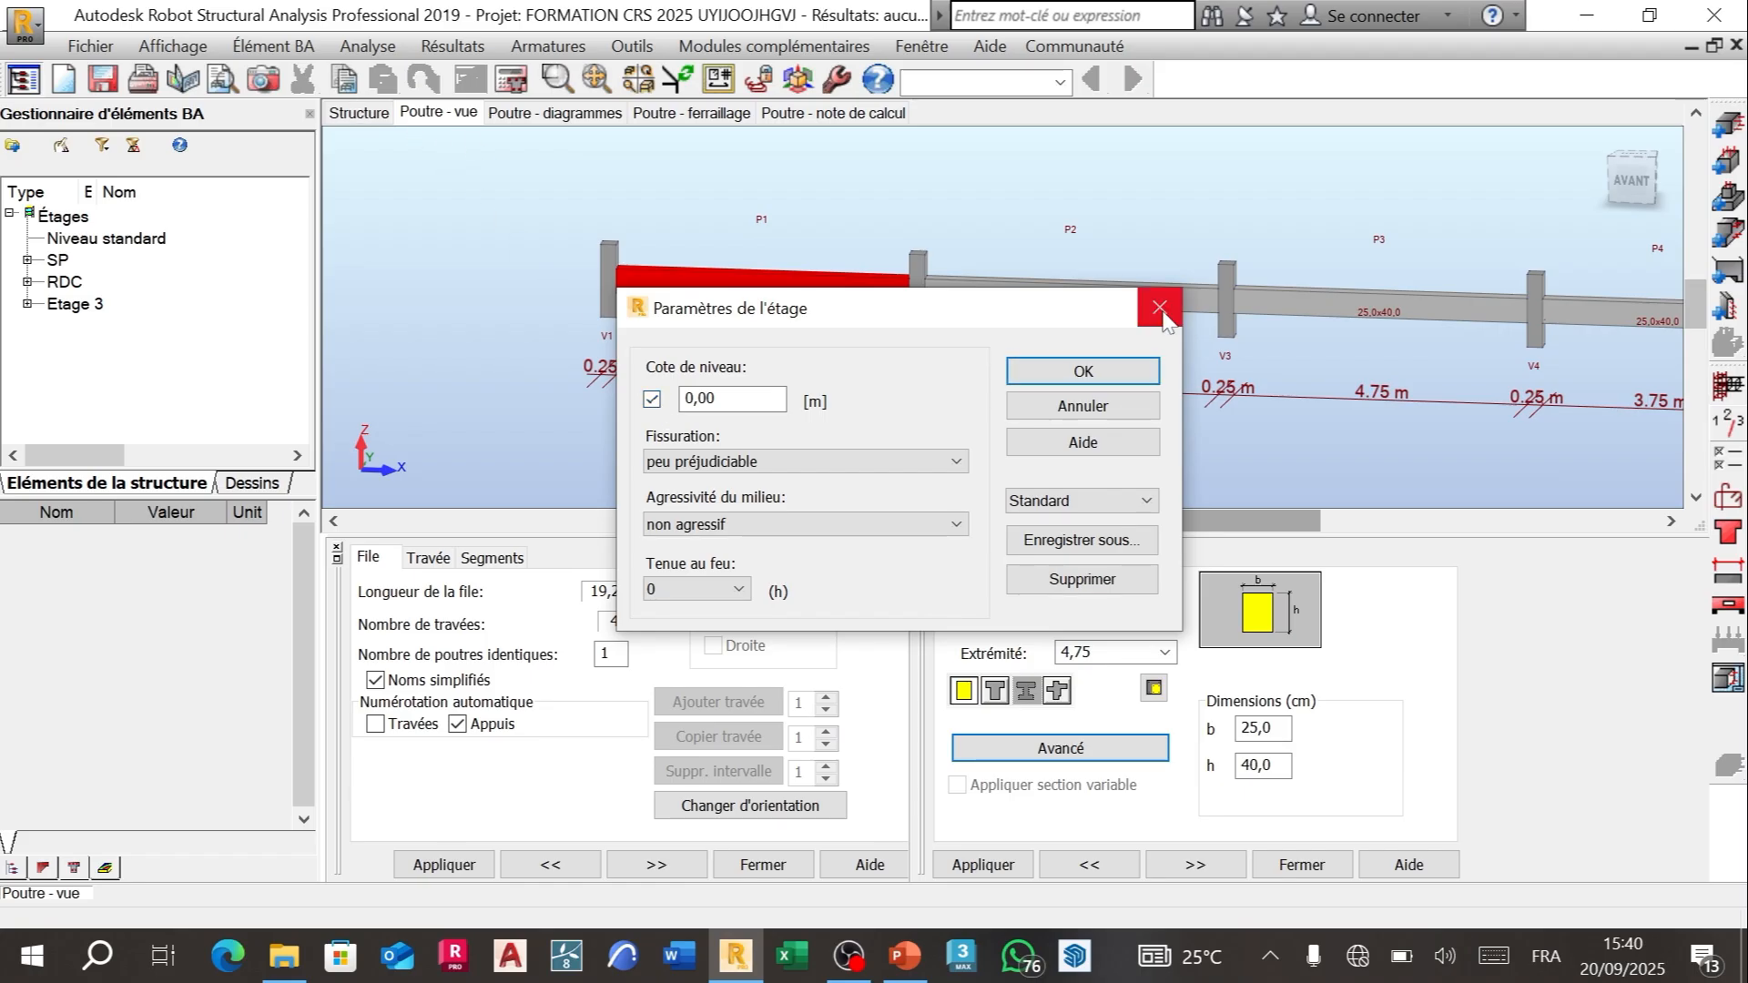
Step: Return to the structure model and orbit the building to examine which level the selected beam line is on
{"action": "left_click", "coordinate": [367, 119]}
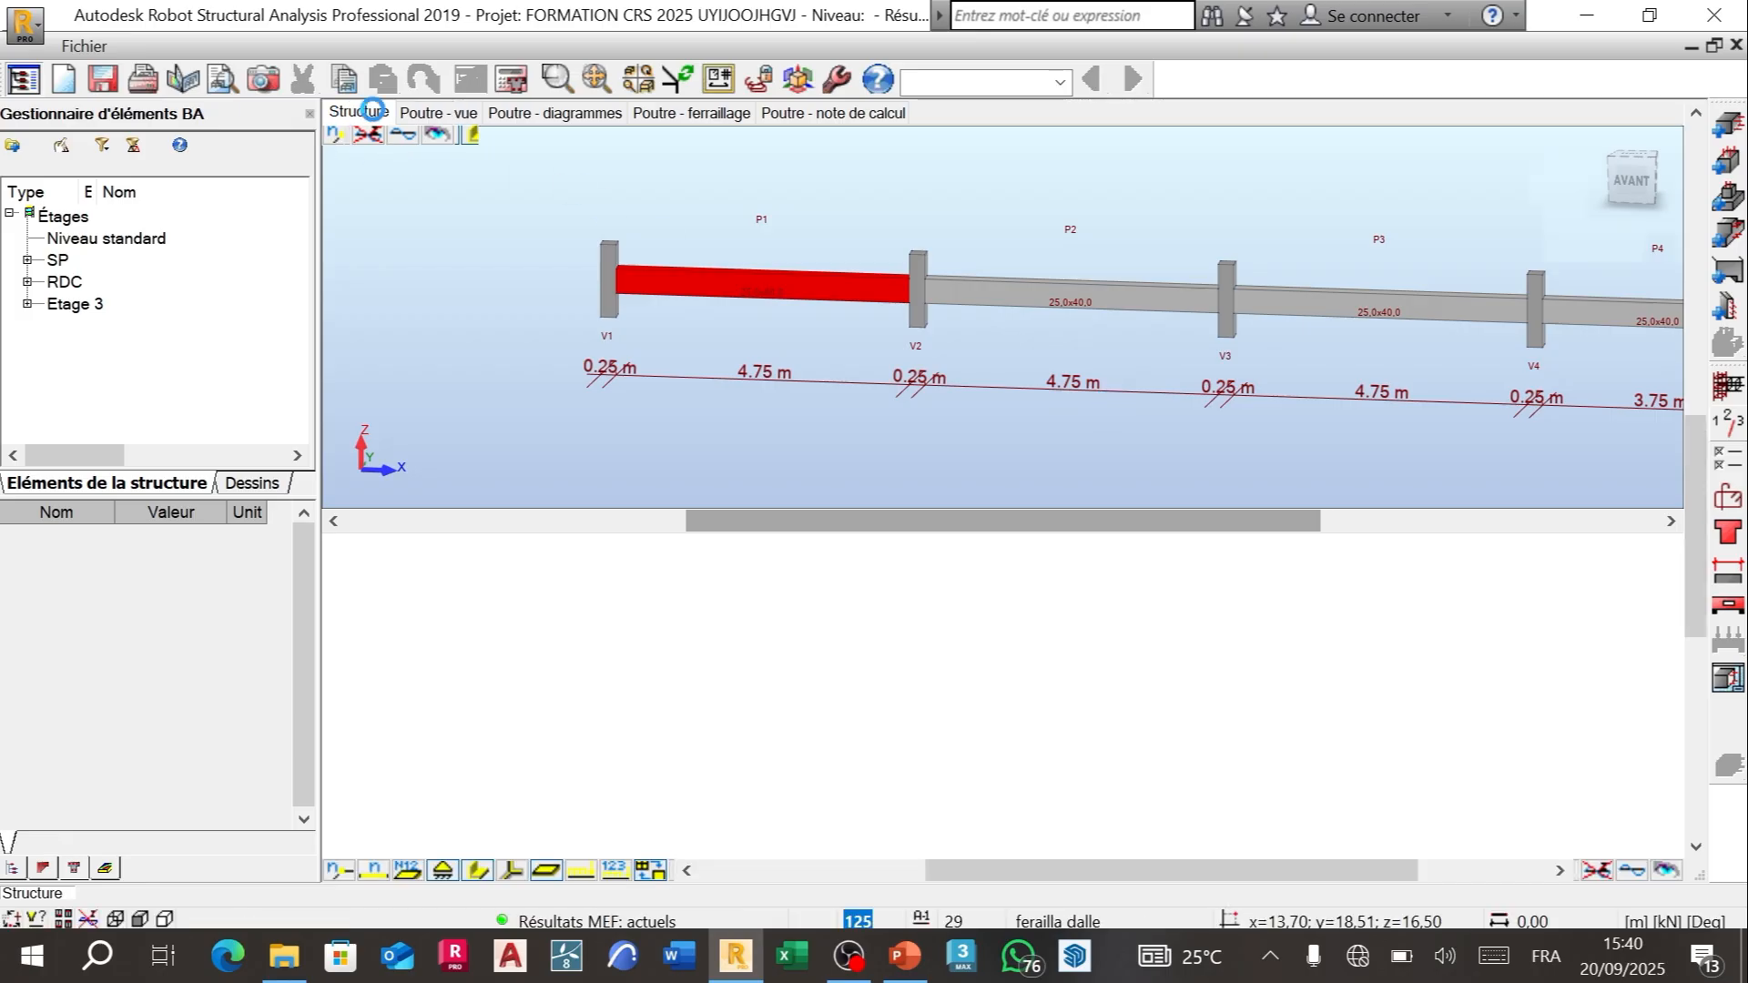
{"action": "scroll", "coordinate": [1128, 239], "scroll_direction": "up", "scroll_amount": 1}
{"action": "scroll", "coordinate": [1136, 234], "scroll_direction": "down", "scroll_amount": 1}
{"action": "scroll", "coordinate": [1147, 235], "scroll_direction": "up", "scroll_amount": 1}
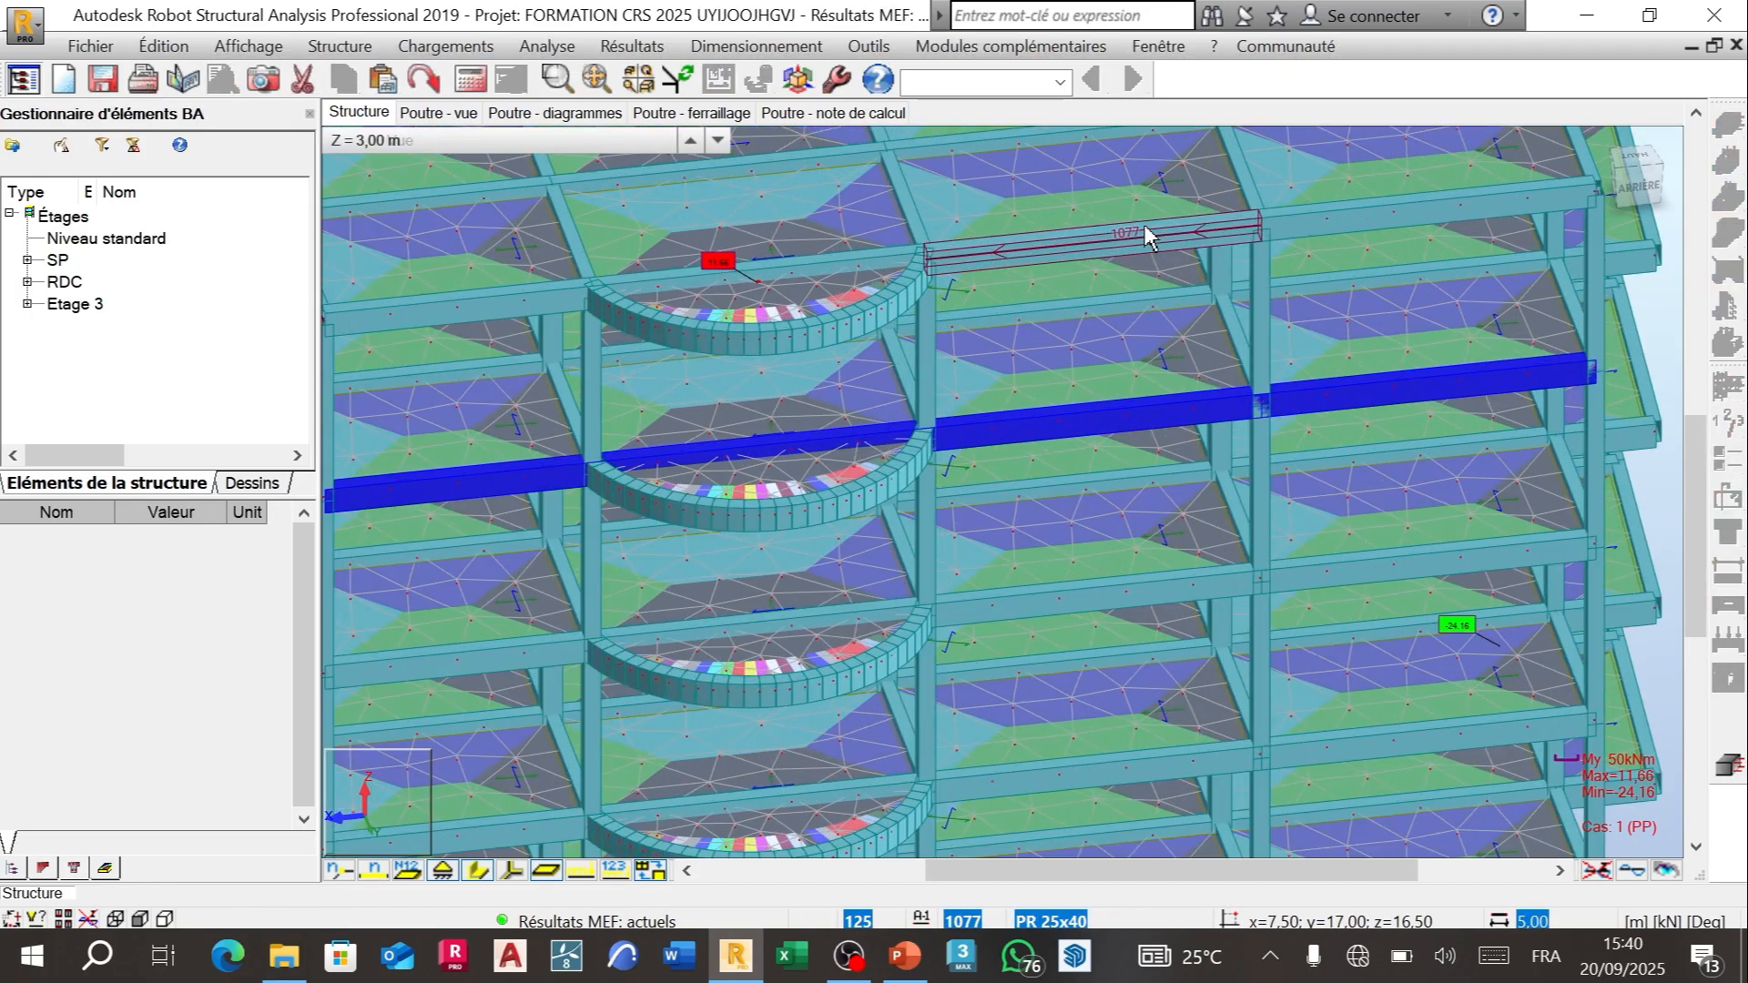
{"action": "scroll", "coordinate": [1148, 235], "scroll_direction": "down", "scroll_amount": 2}
{"action": "scroll", "coordinate": [1149, 235], "scroll_direction": "down", "scroll_amount": 1}
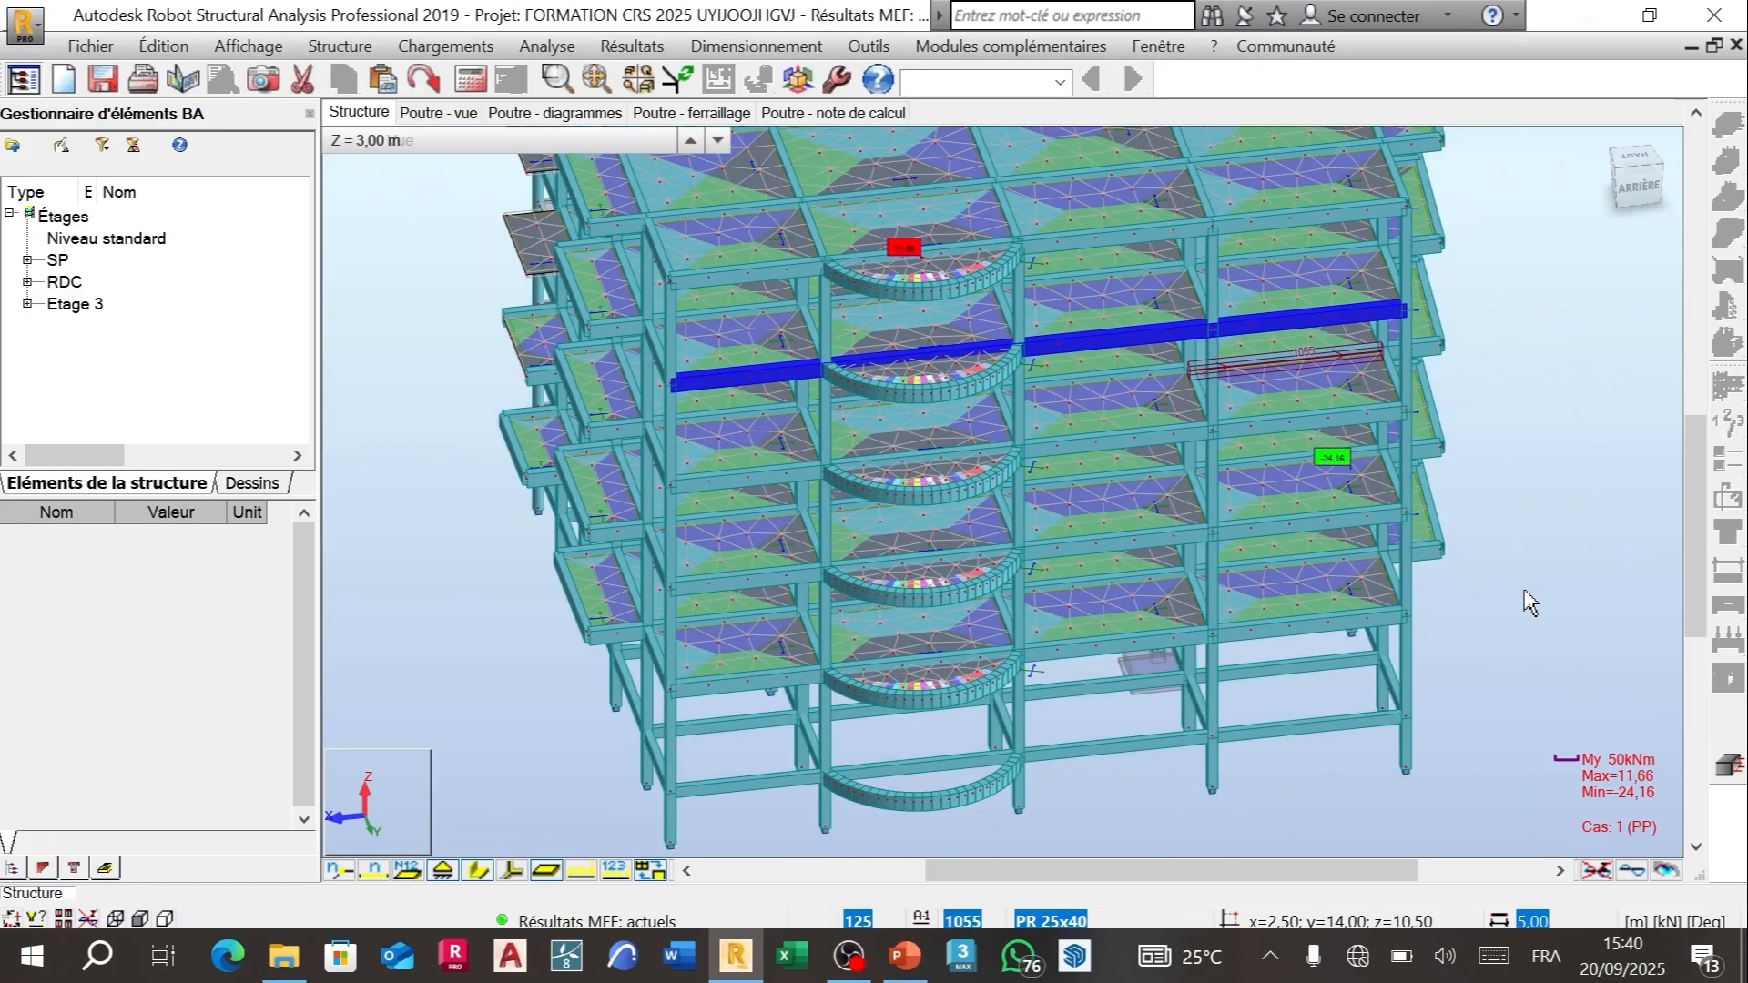
{"action": "right_click", "coordinate": [1549, 399]}
{"action": "left_click", "coordinate": [1494, 506]}
{"action": "left_click_drag", "start_coordinate": [1457, 492], "coordinate": [1384, 522]}
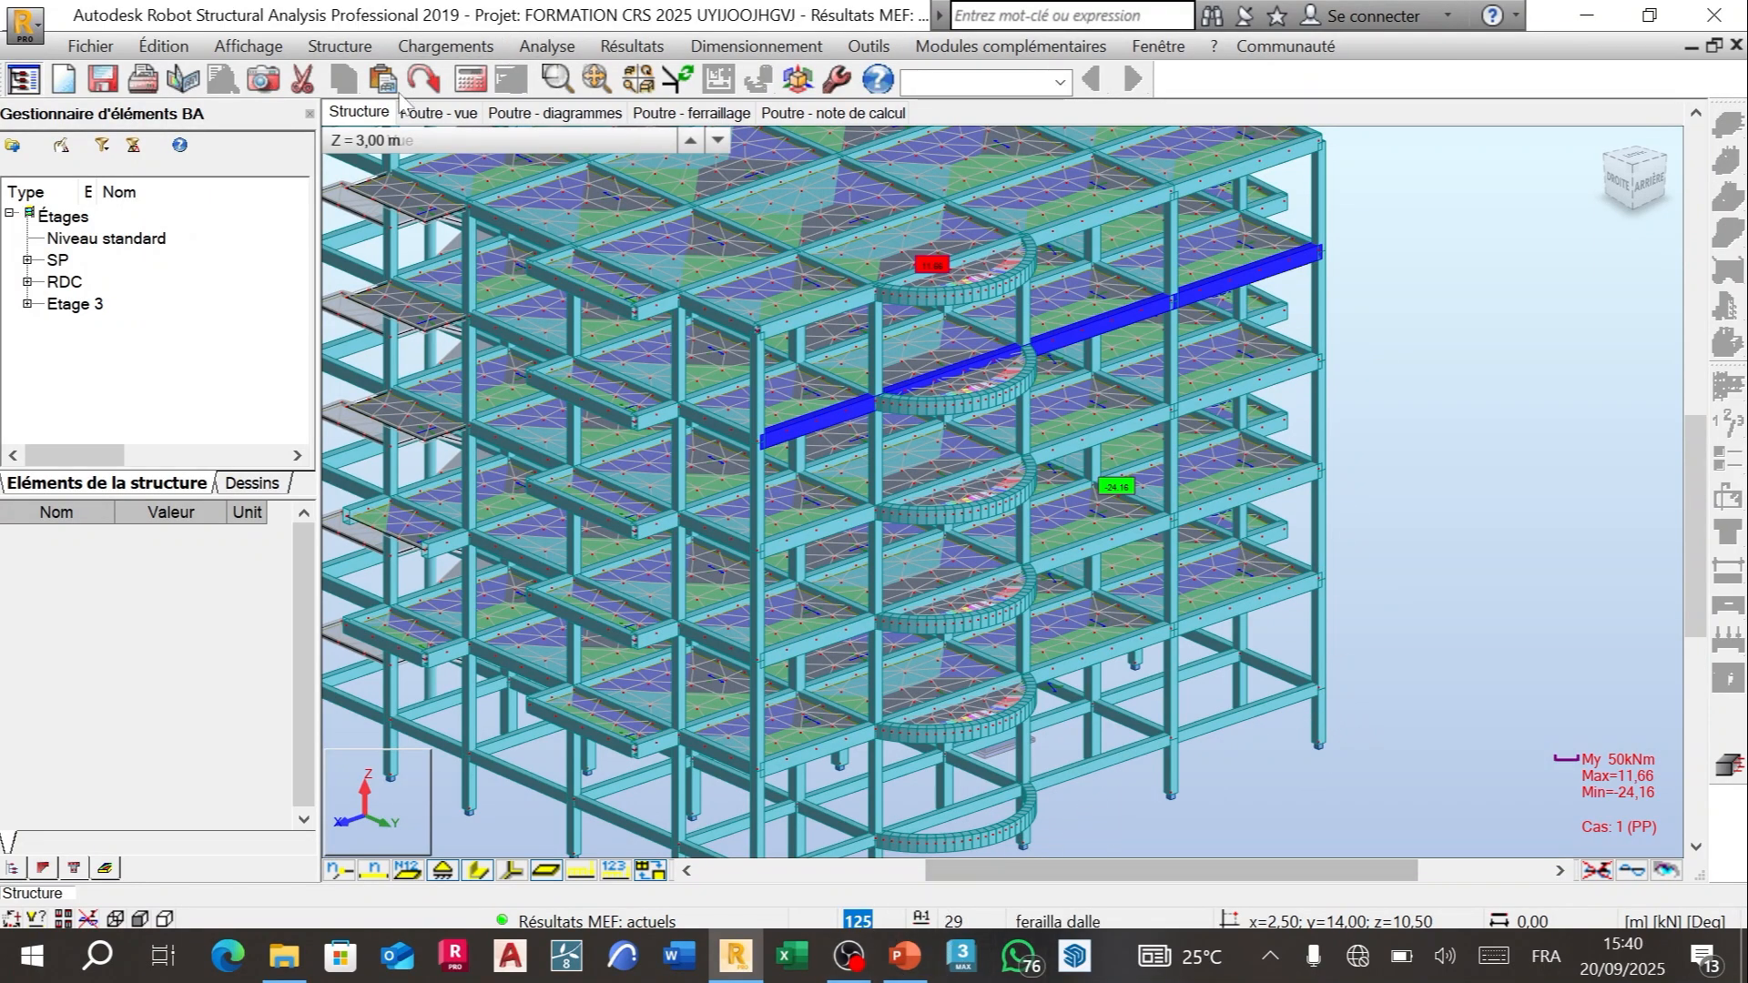
Step: Return to the beam view and enable the level elevation in the storey parameters, setting it to 13.5 m
{"action": "left_click", "coordinate": [460, 114]}
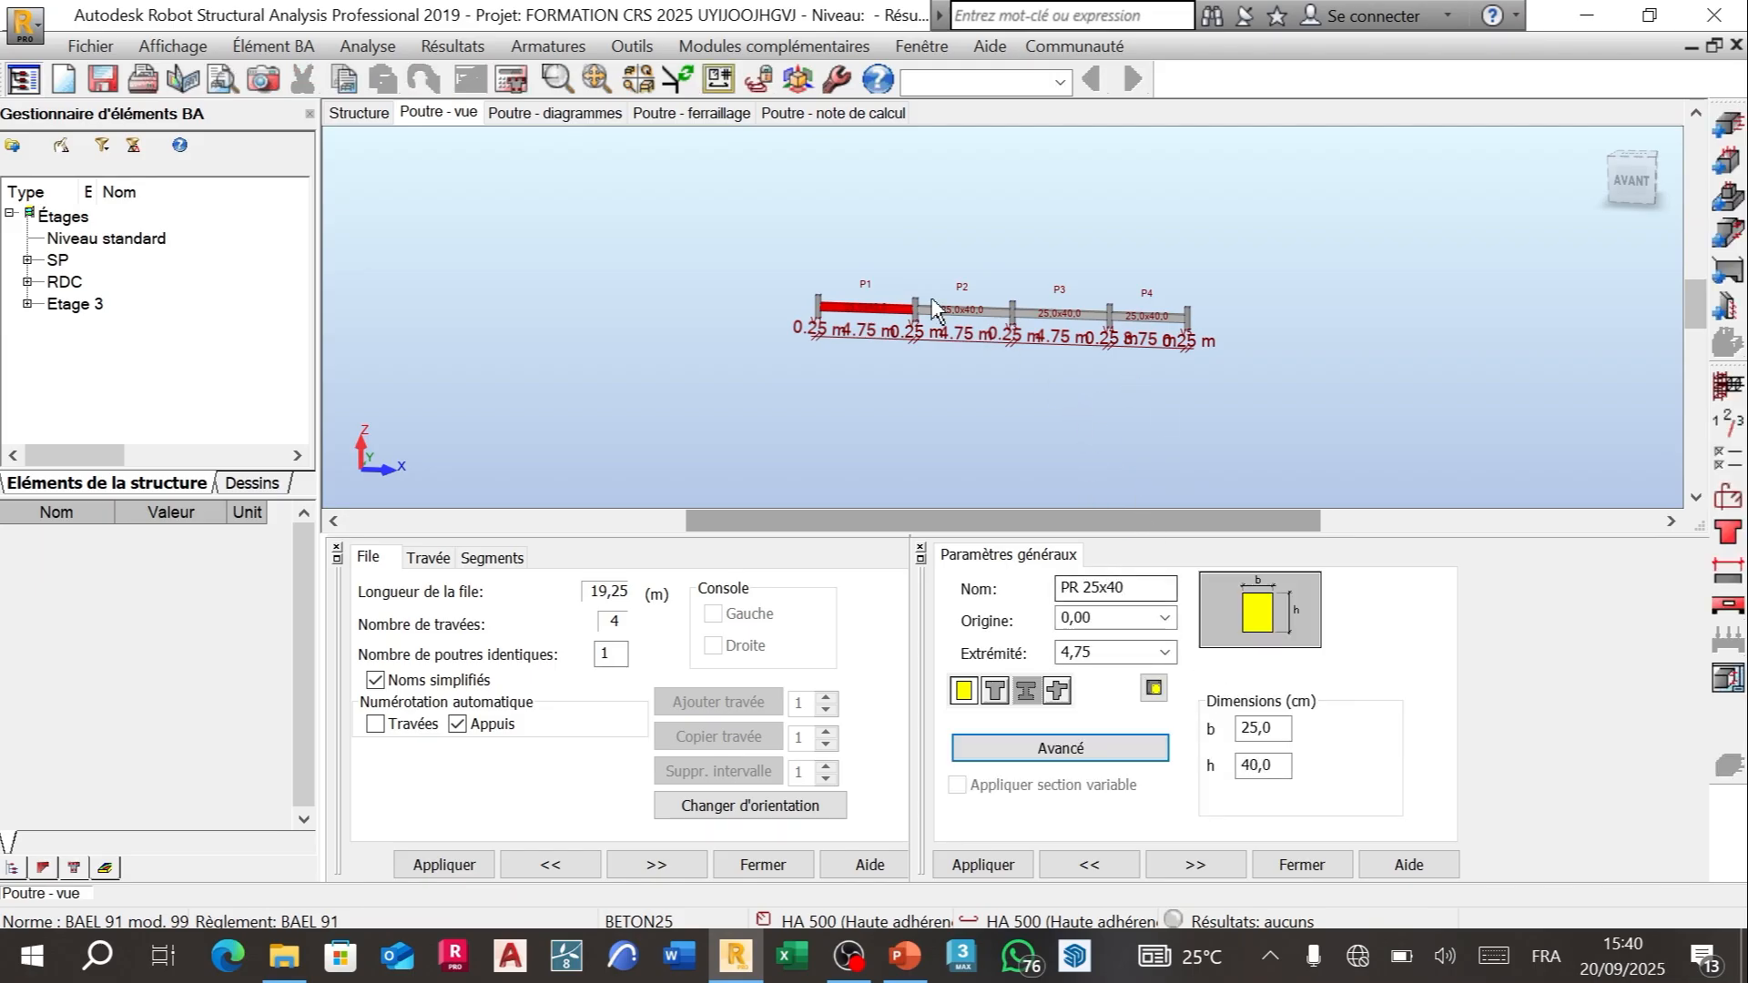
{"action": "scroll", "coordinate": [940, 319], "scroll_direction": "up", "scroll_amount": 2}
{"action": "scroll", "coordinate": [1106, 308], "scroll_direction": "down", "scroll_amount": 1}
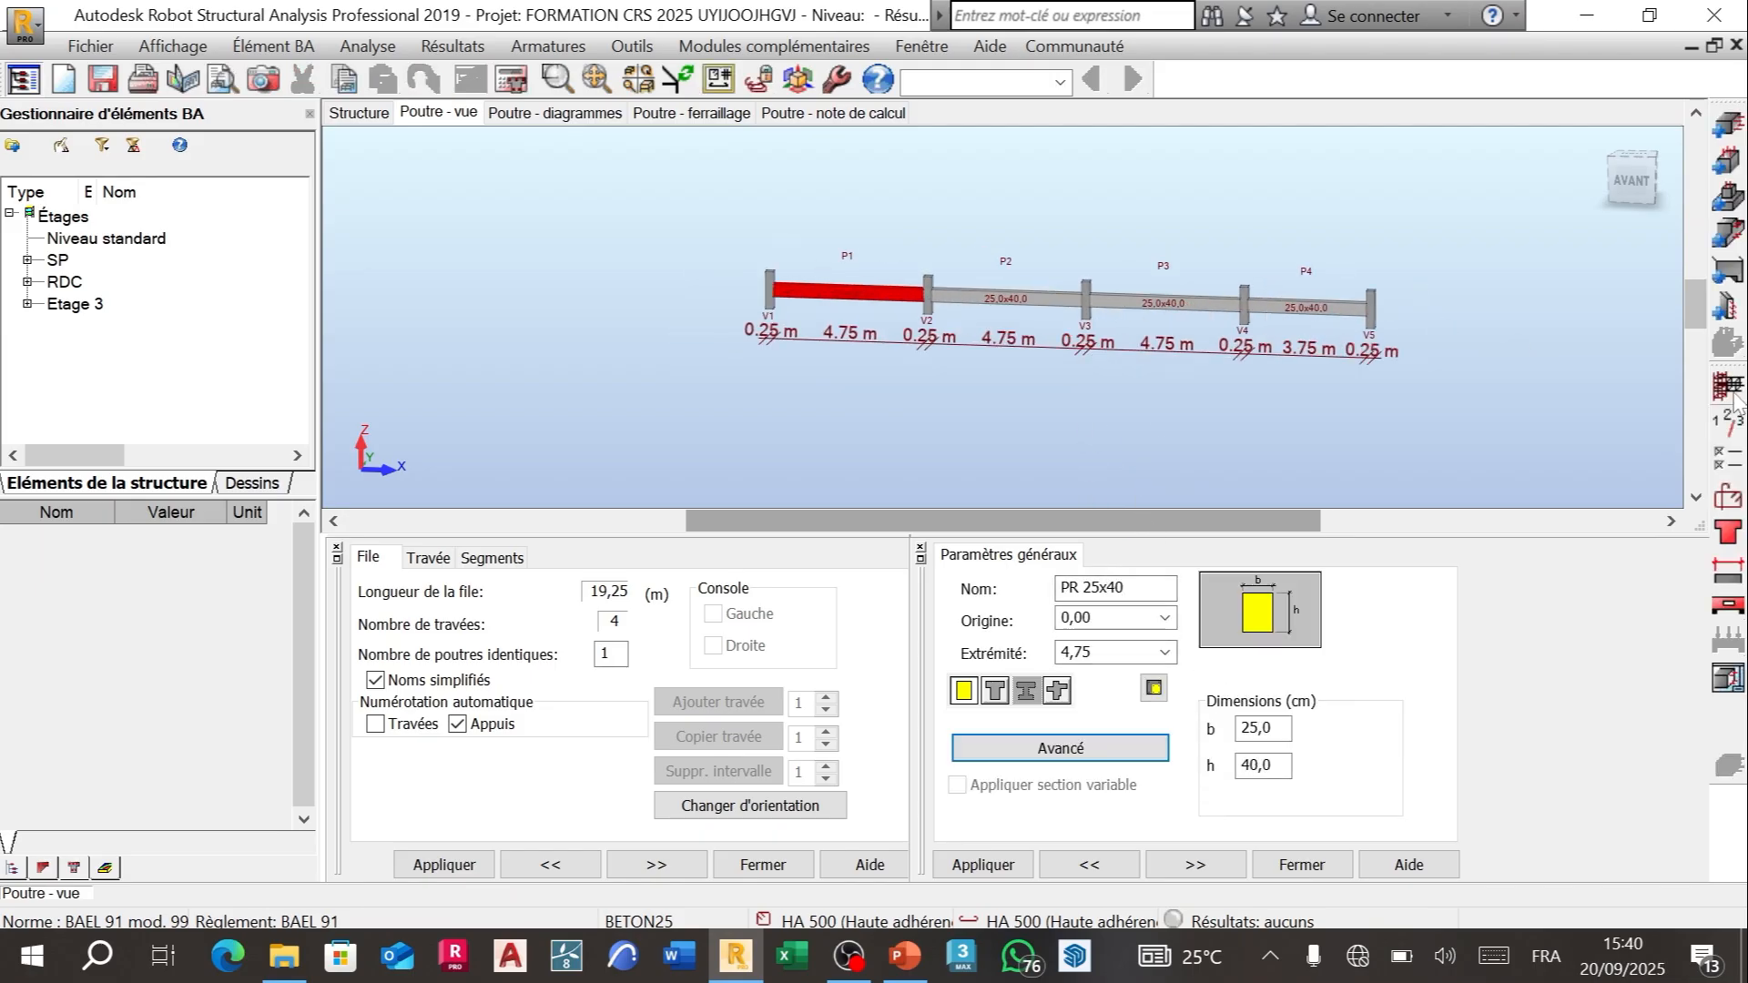
{"action": "left_click", "coordinate": [1725, 425]}
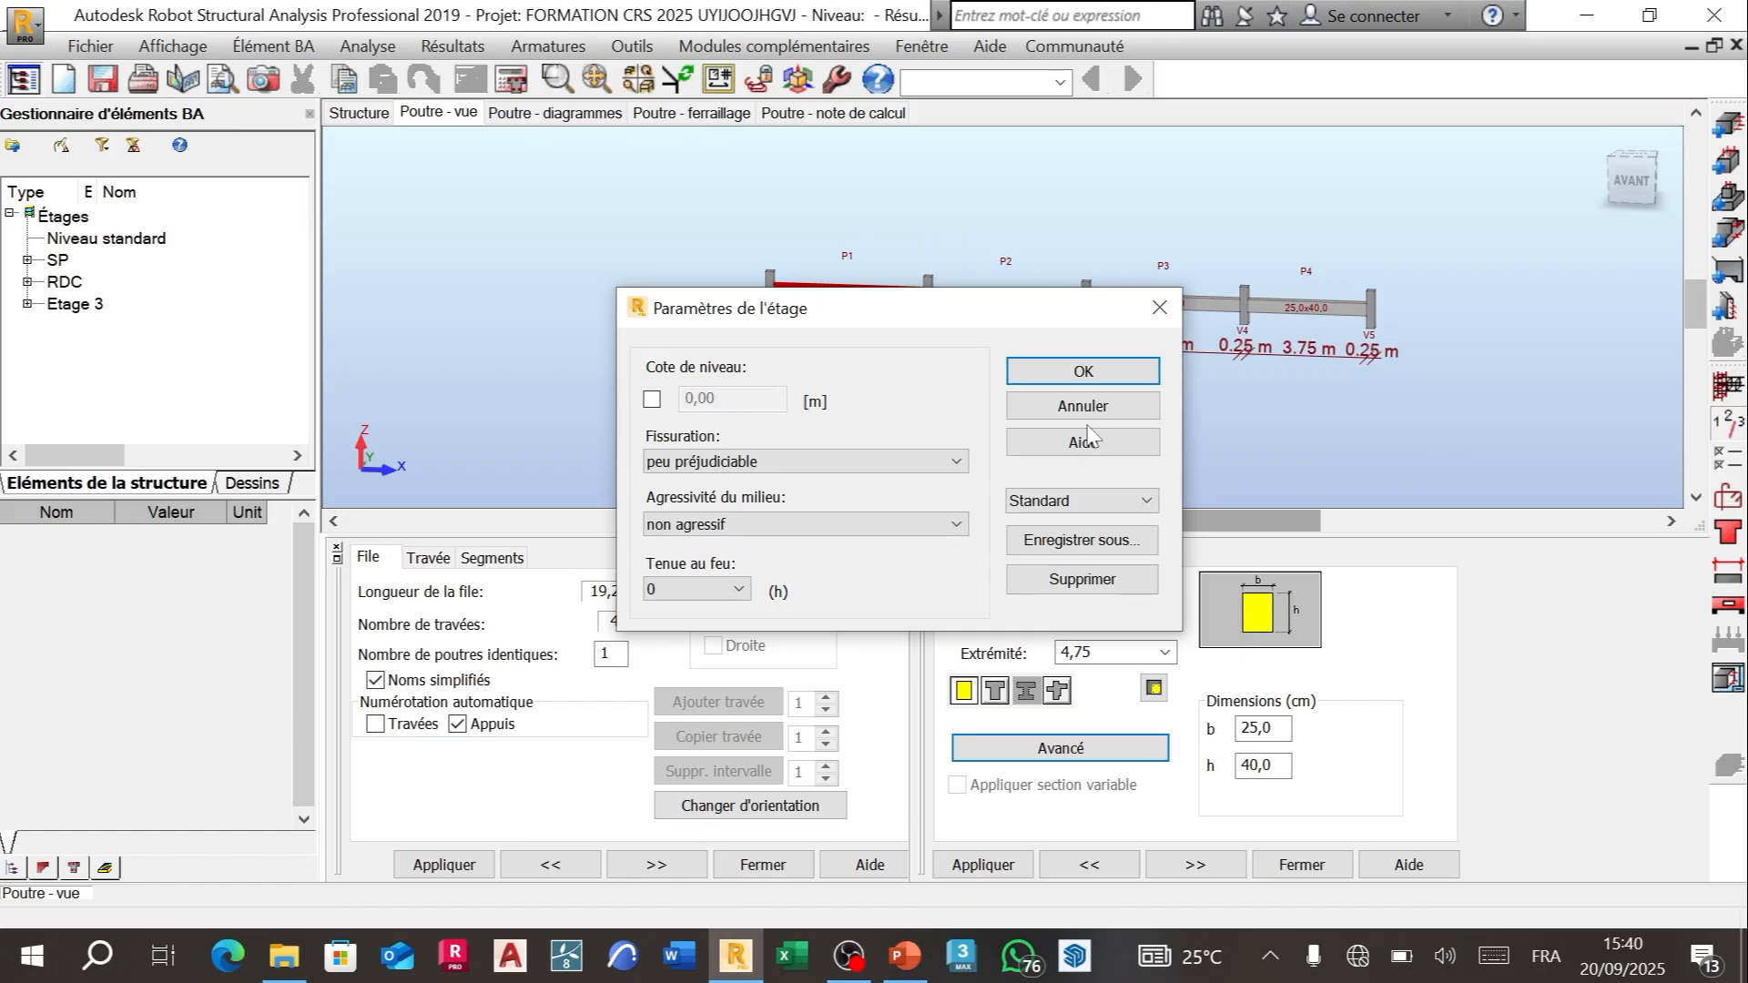
{"action": "left_click", "coordinate": [653, 399]}
{"action": "key", "text": "Tab"}
{"action": "type", "text": "1"}
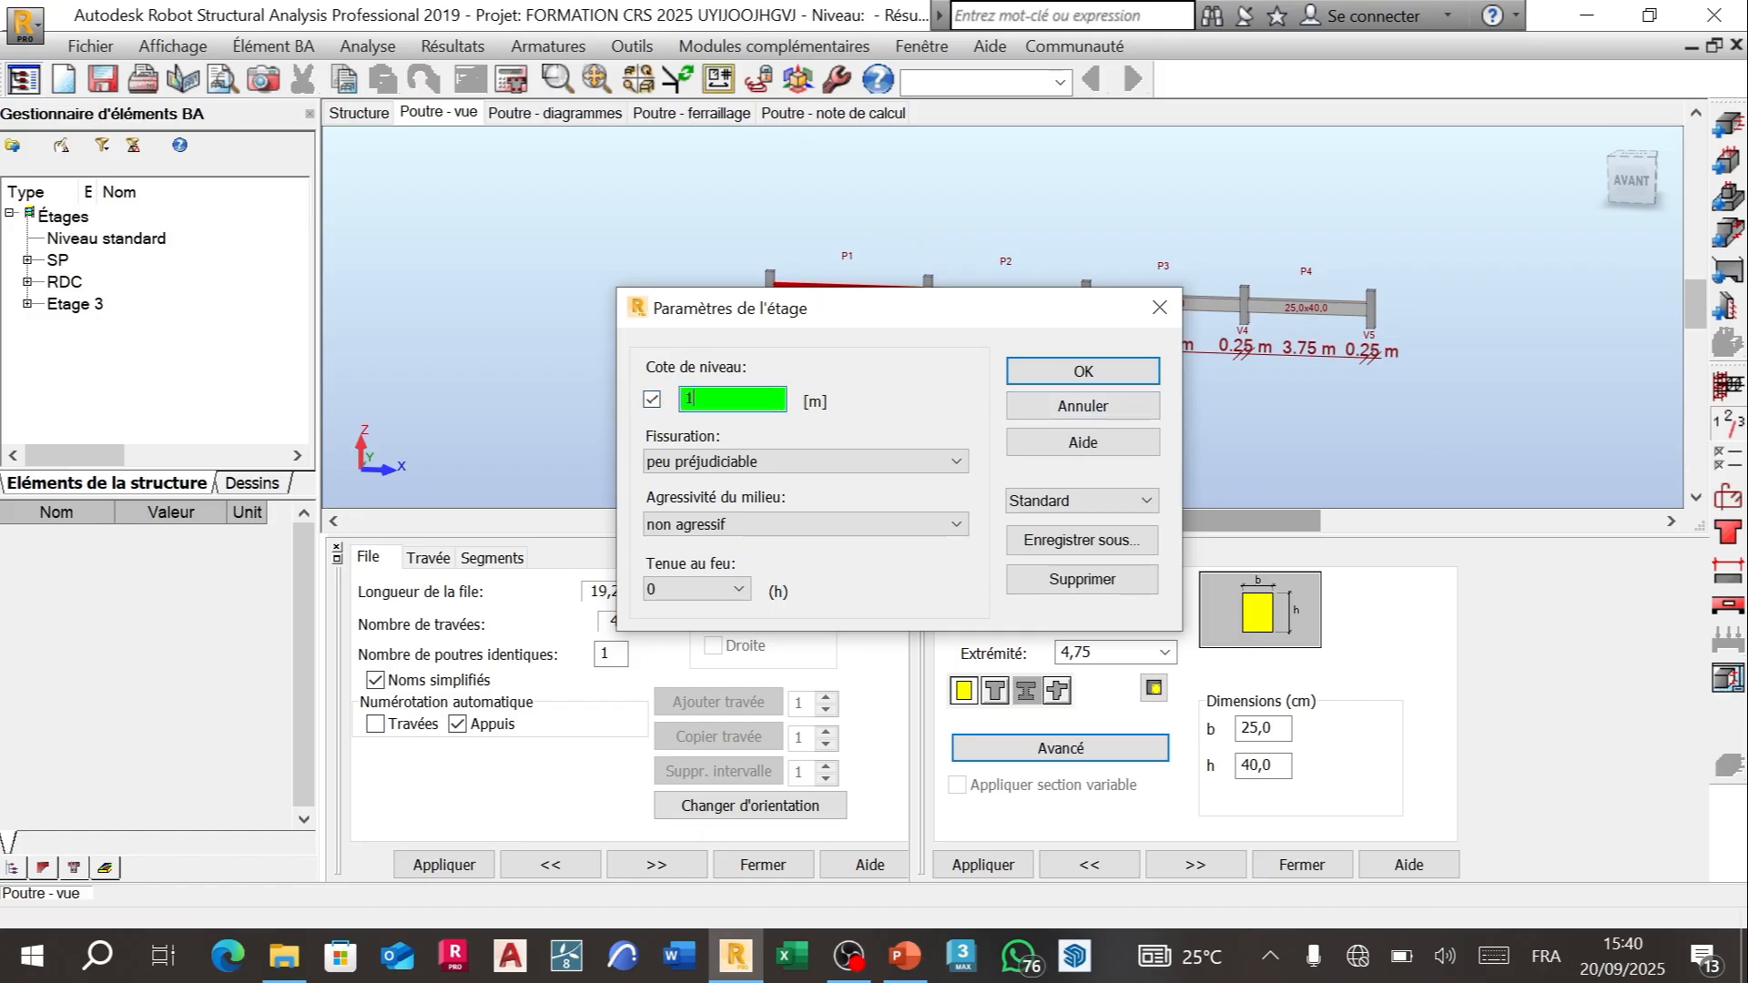
{"action": "type", "text": "3.5"}
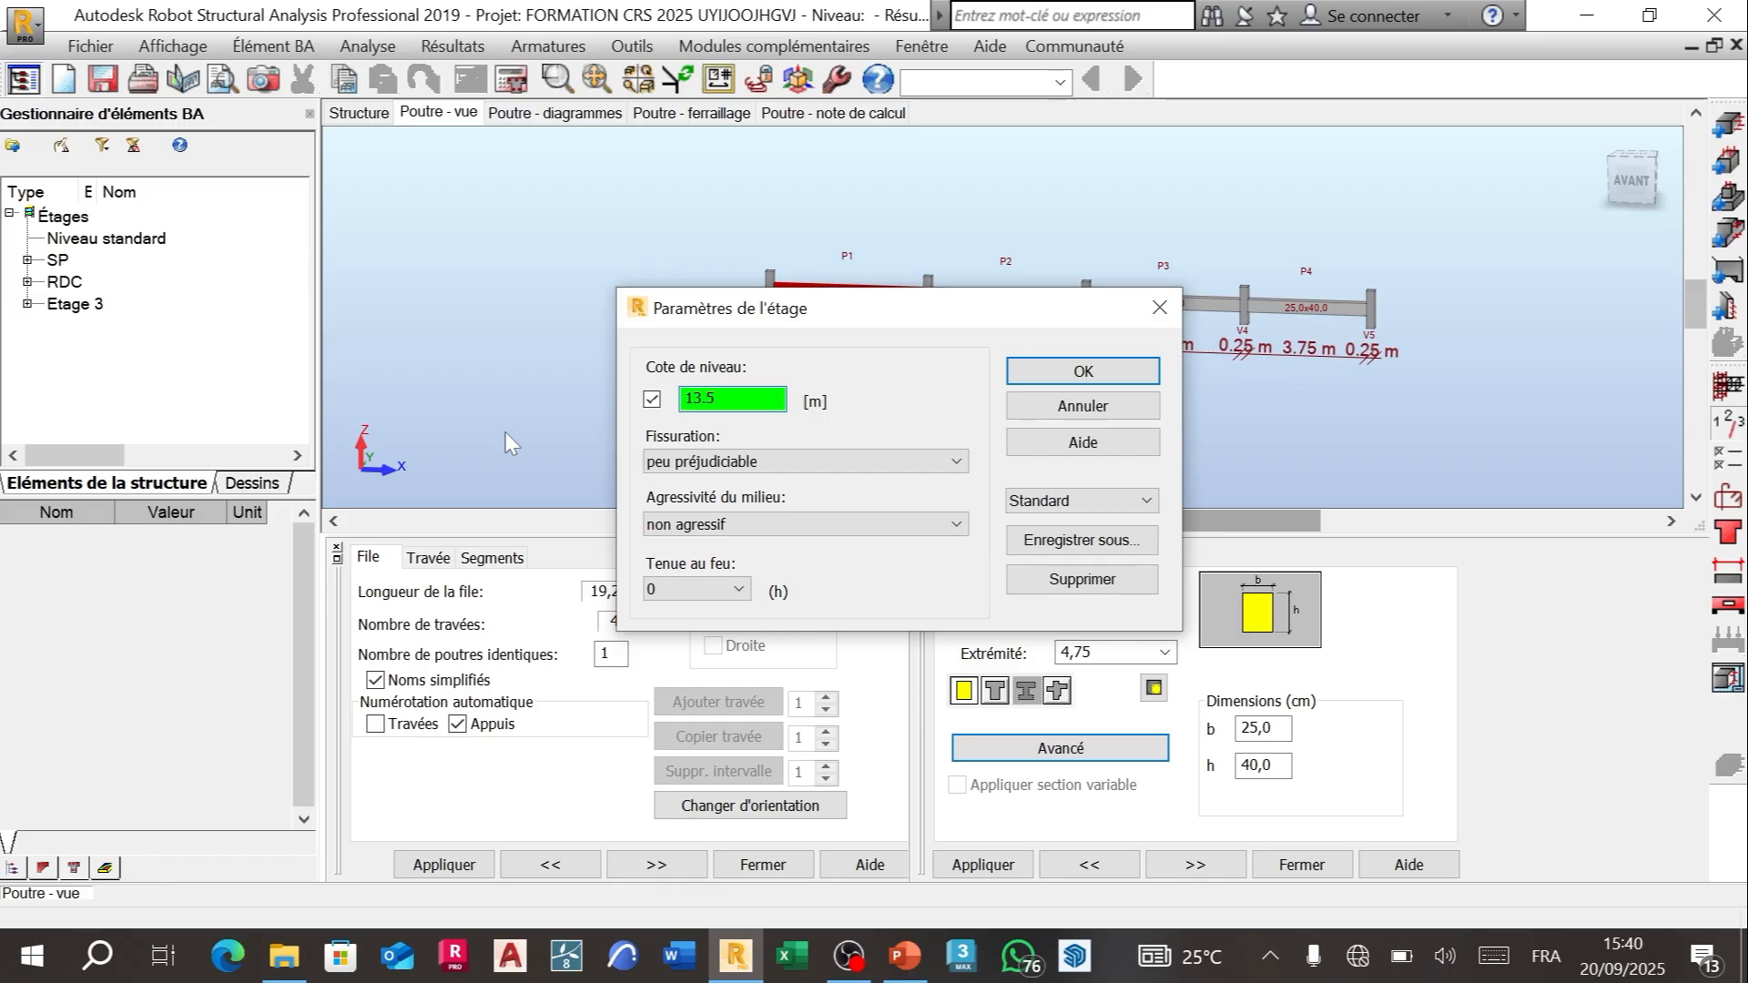
Step: Keep cracking as peu préjudiciable and fire resistance at 0 h, and apply the storey parameters
{"action": "left_click", "coordinate": [701, 462]}
{"action": "left_click", "coordinate": [707, 468]}
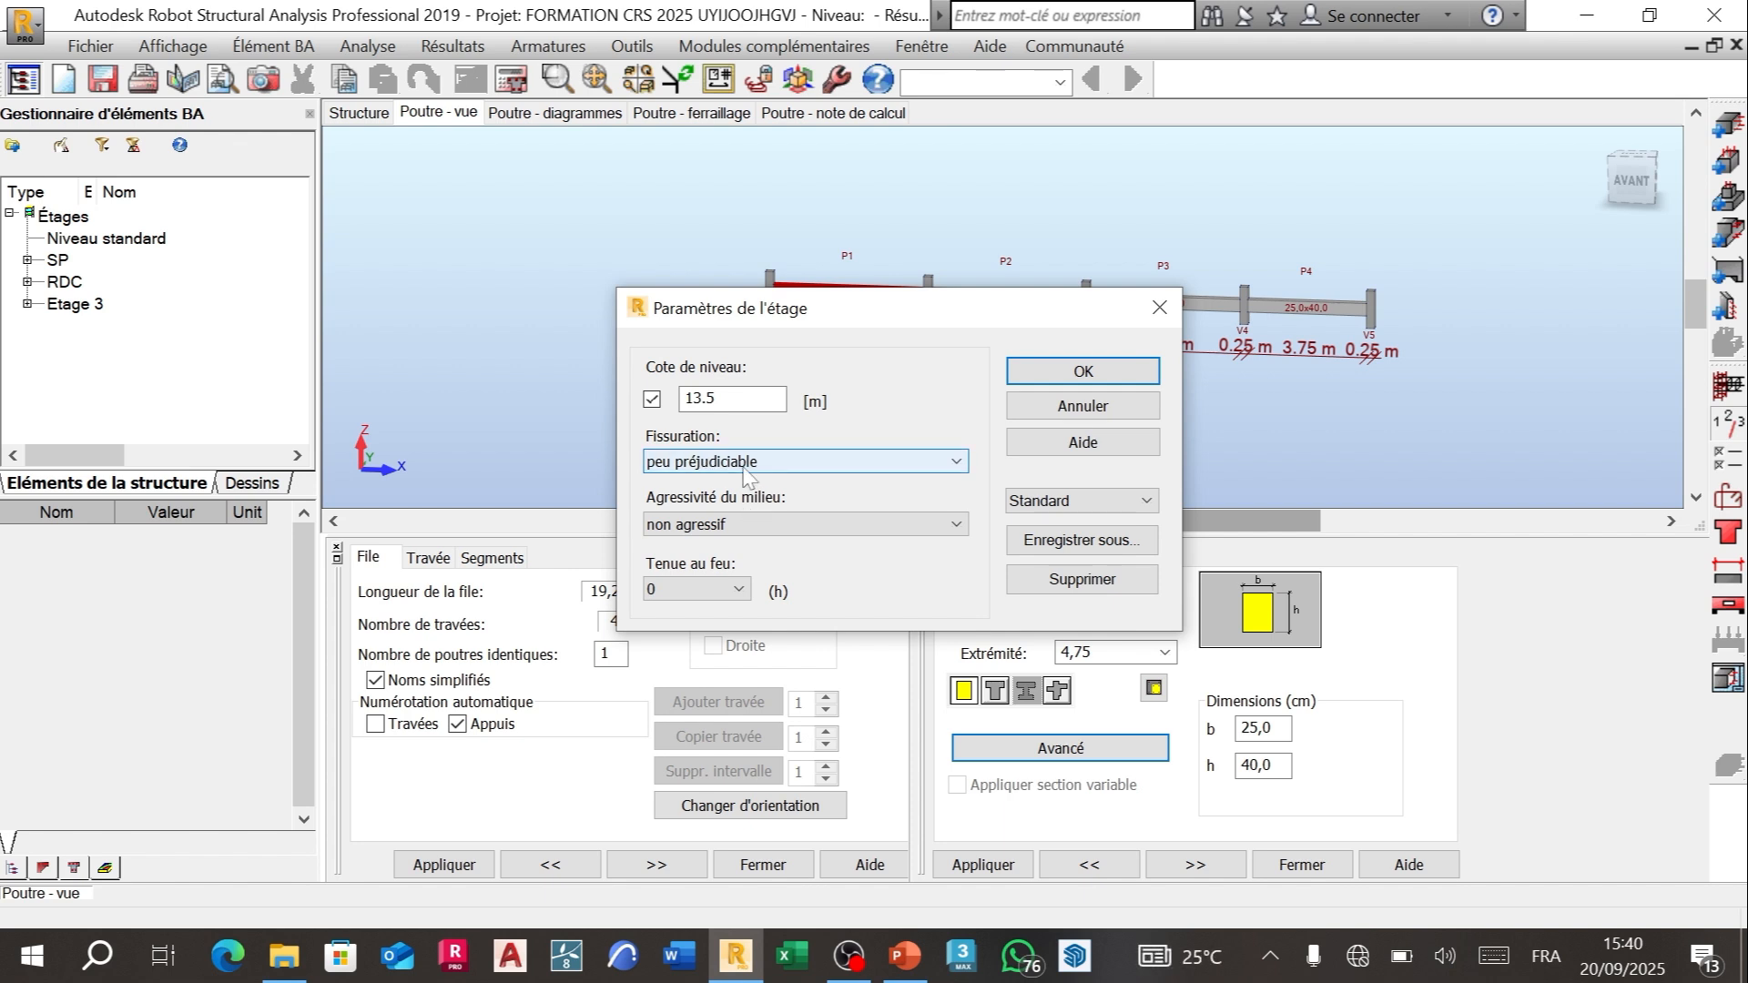
{"action": "left_click", "coordinate": [719, 590]}
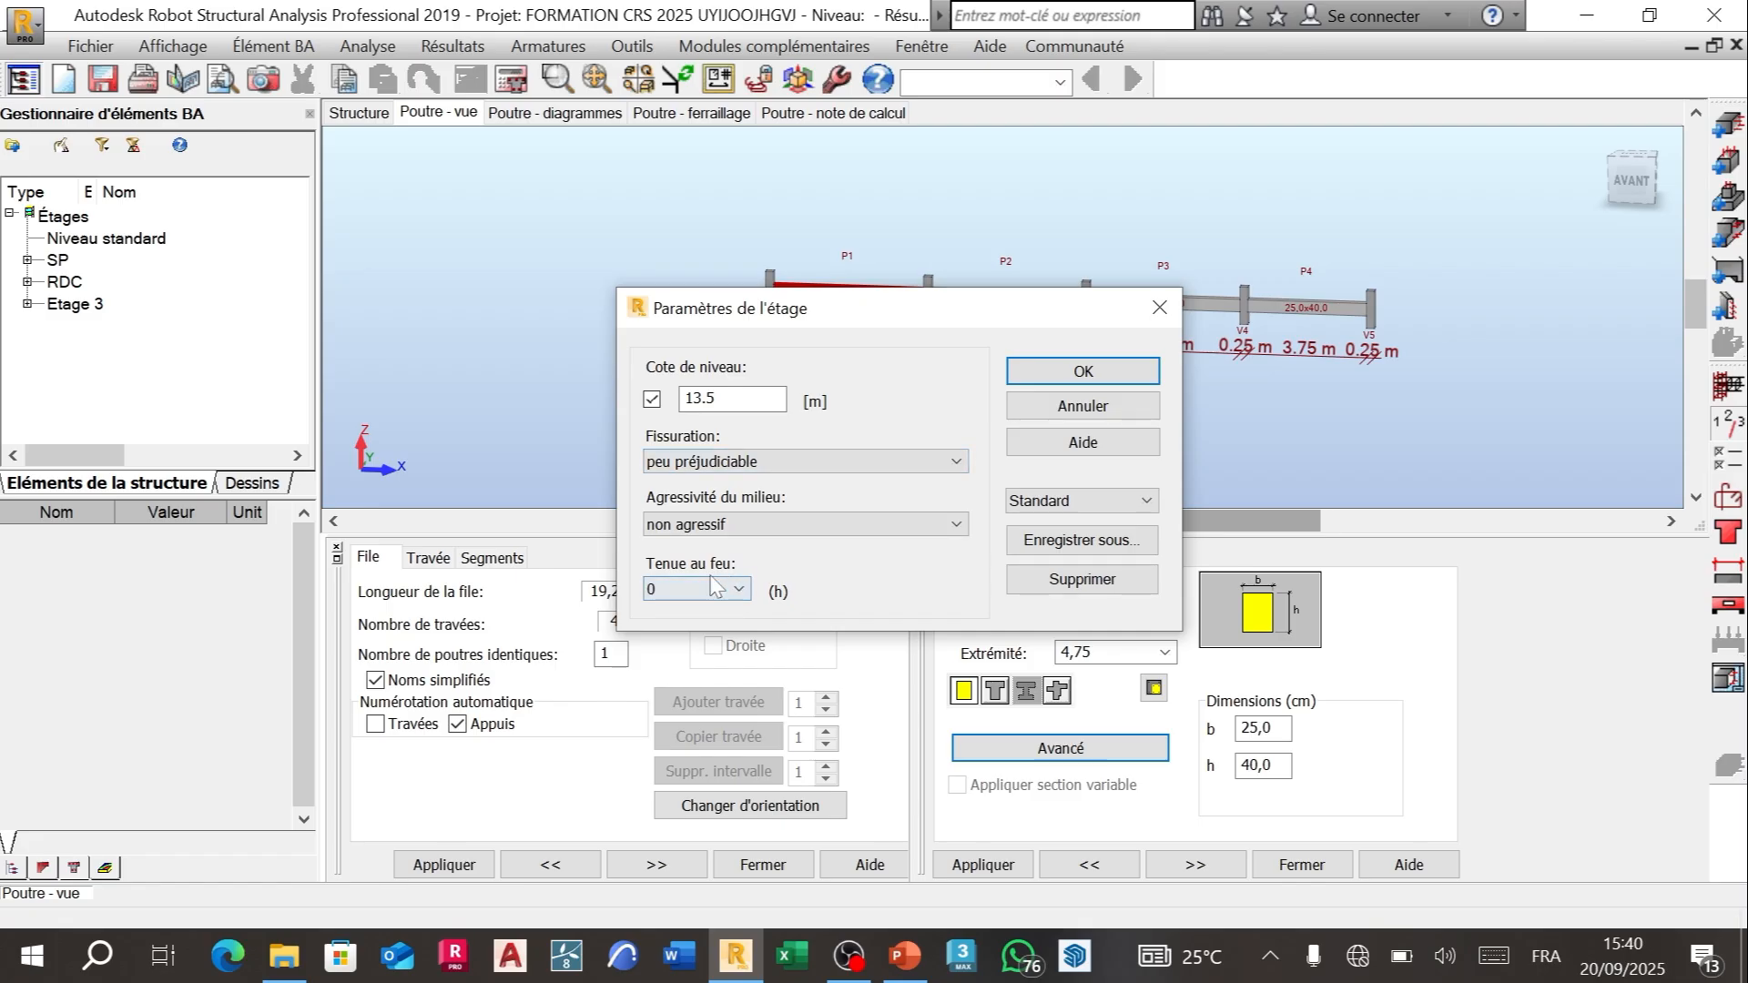
{"action": "left_click", "coordinate": [717, 589]}
{"action": "left_click", "coordinate": [718, 589]}
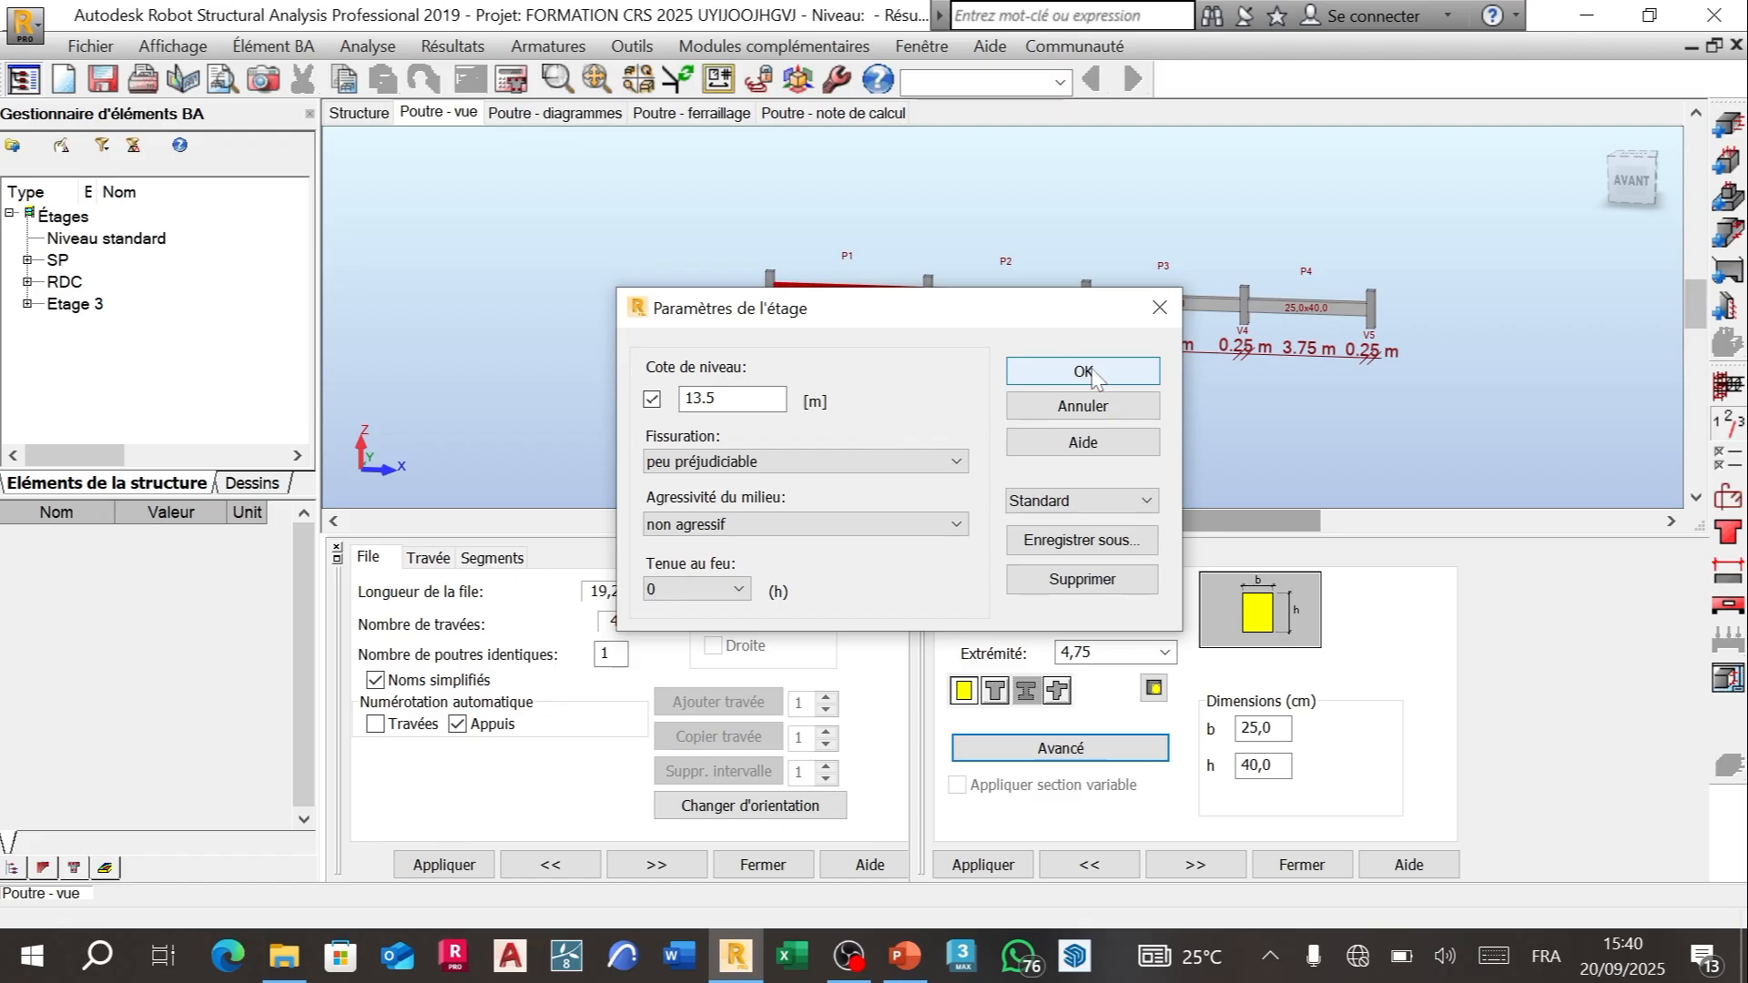
{"action": "left_click", "coordinate": [1119, 373]}
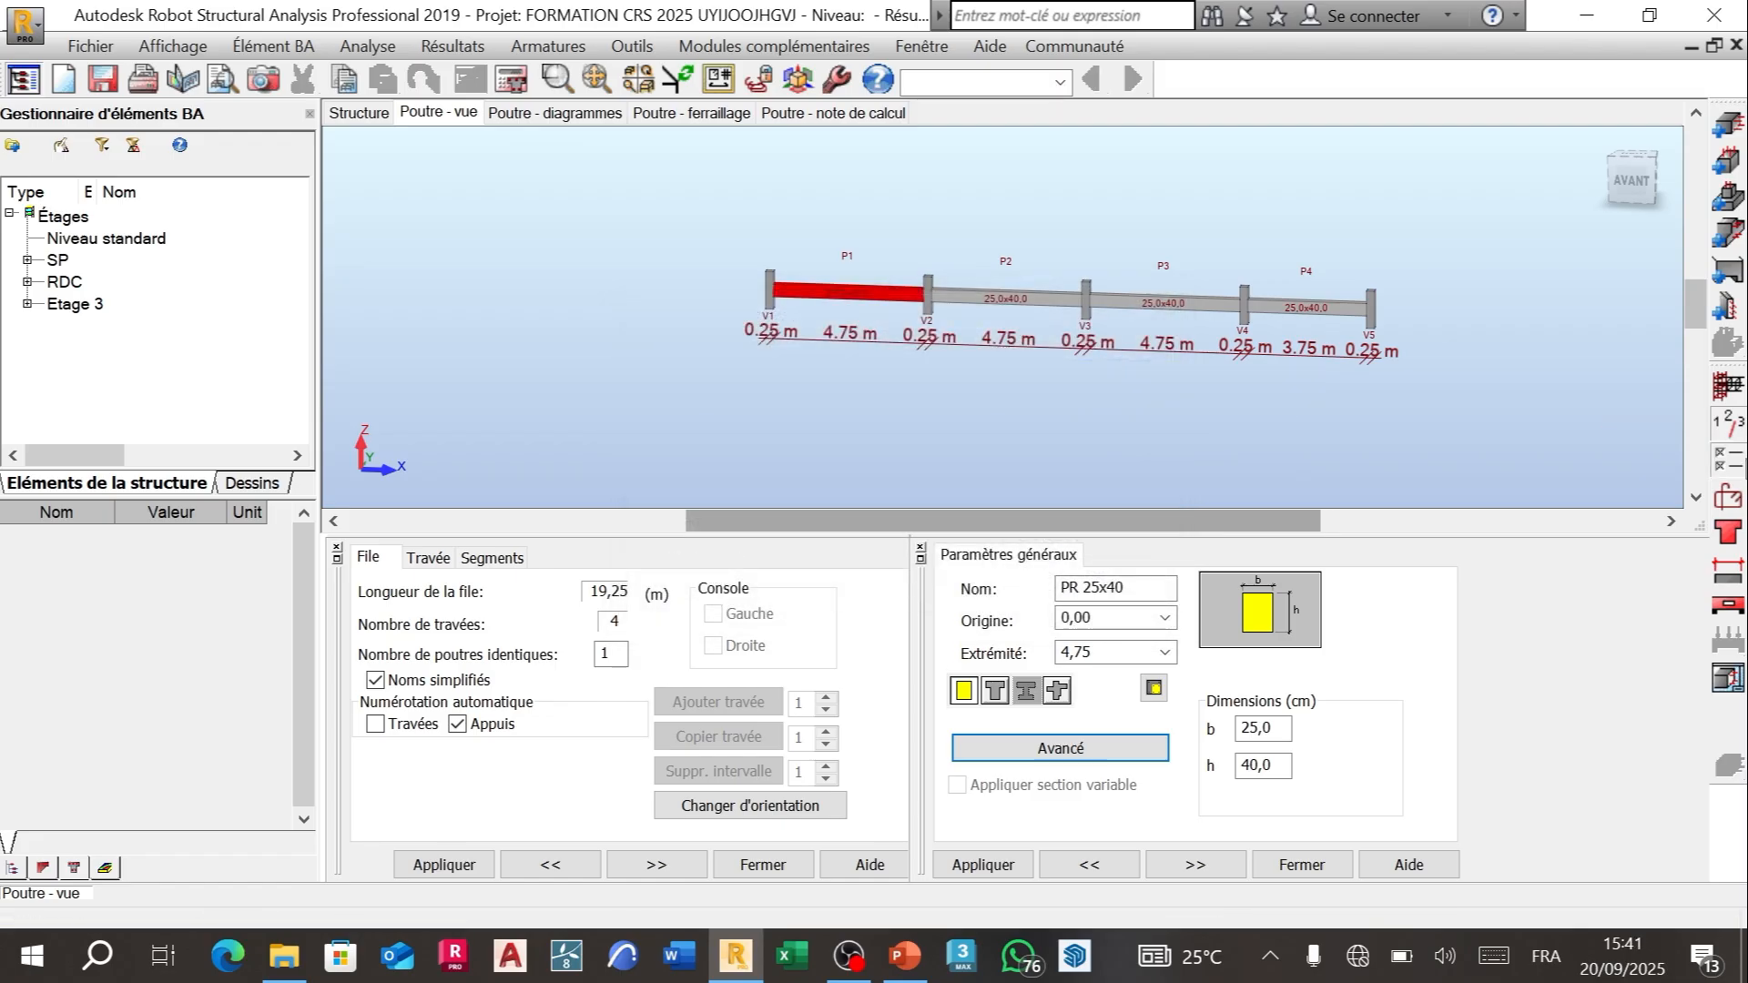
Step: Open the beam's calculation options and review the cover, fire resistance, deflection and concrete settings
{"action": "left_click", "coordinate": [1723, 459]}
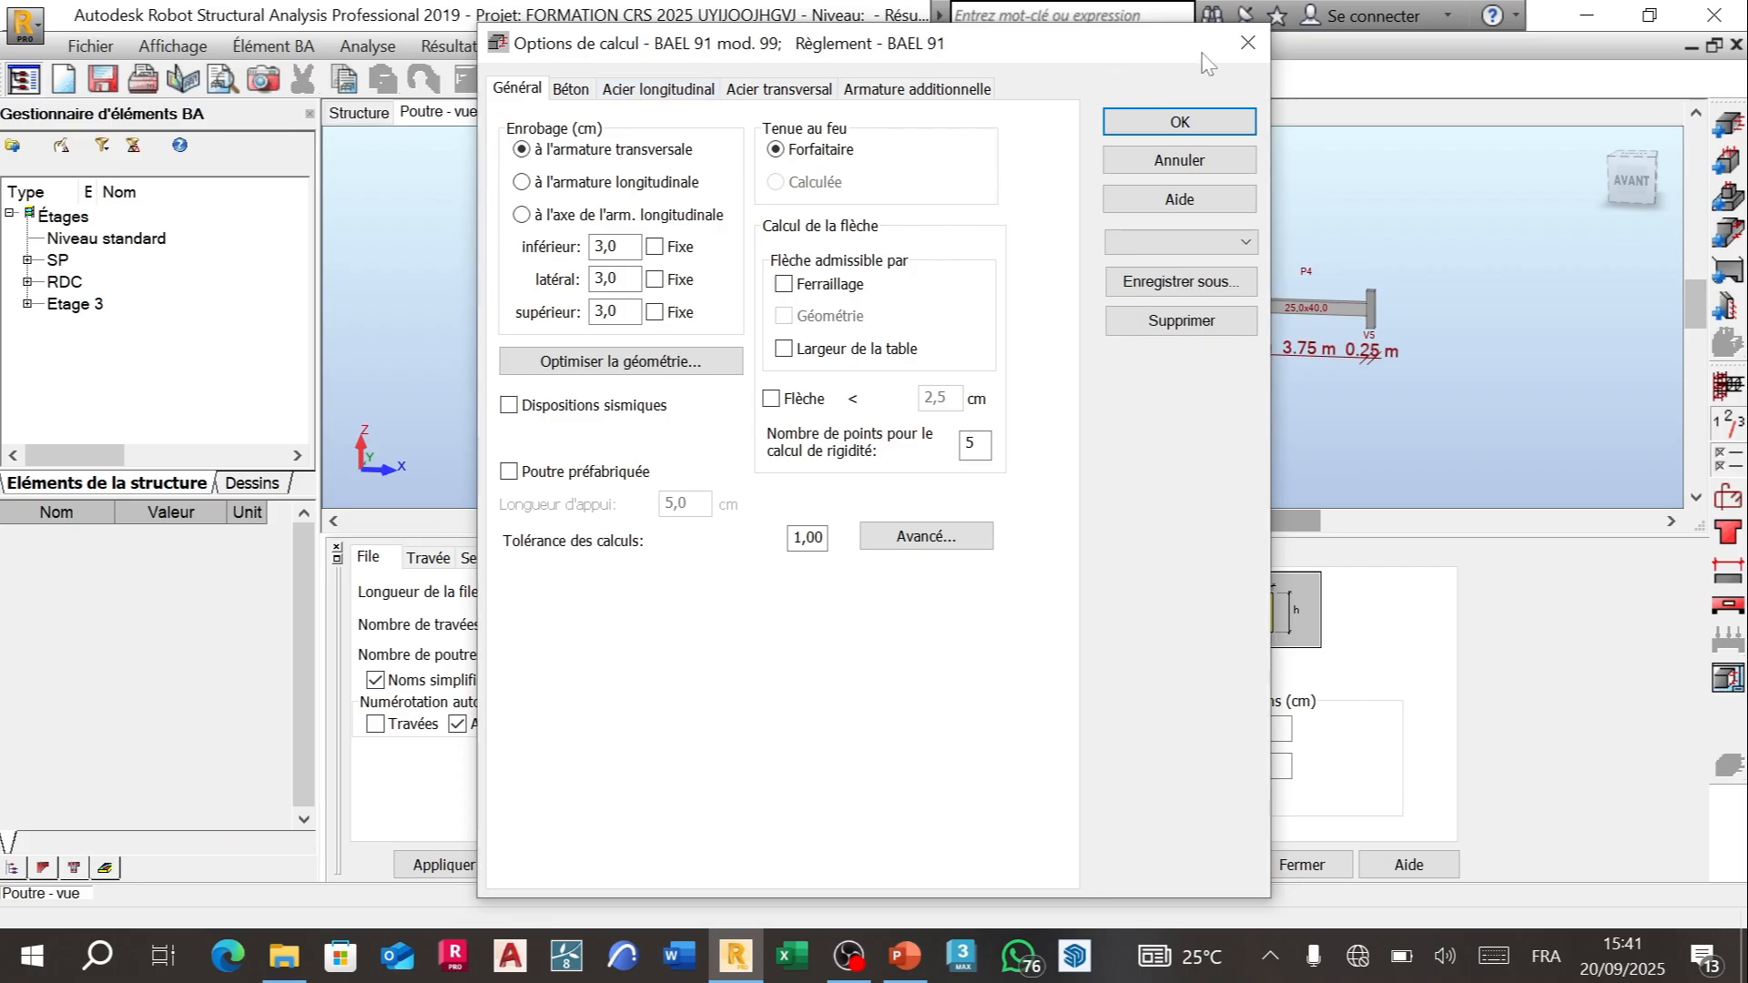
{"action": "left_click", "coordinate": [1248, 43]}
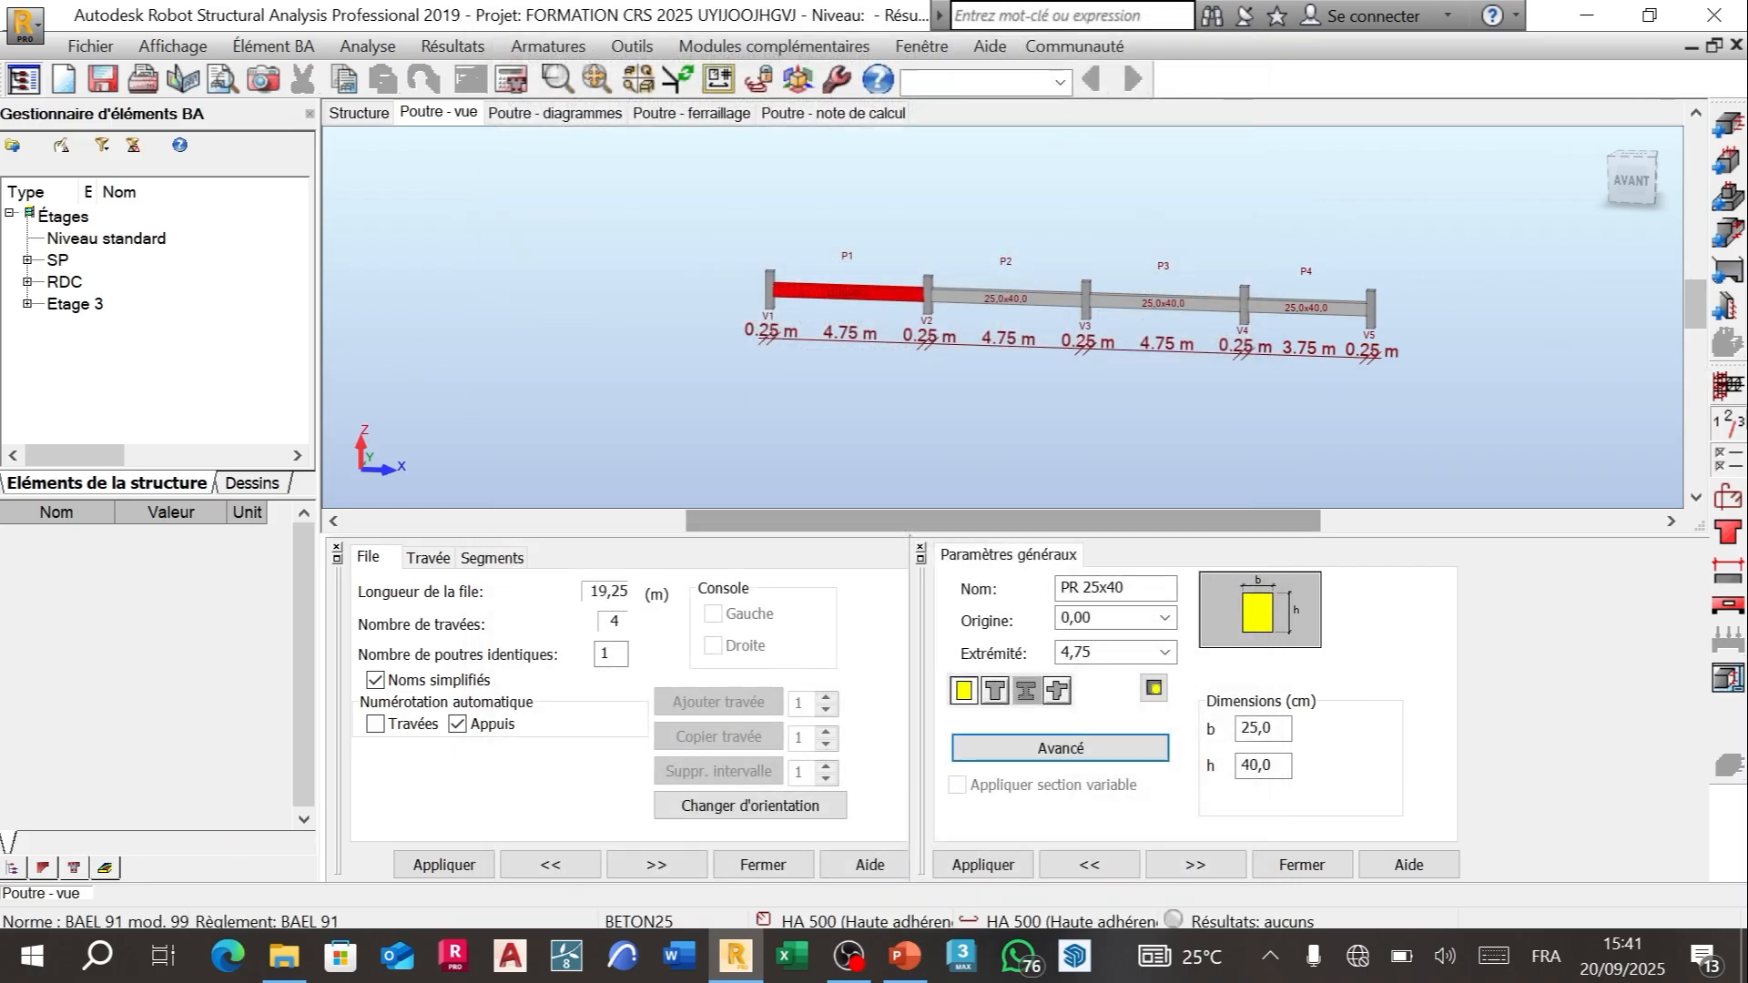
{"action": "left_click", "coordinate": [1735, 466]}
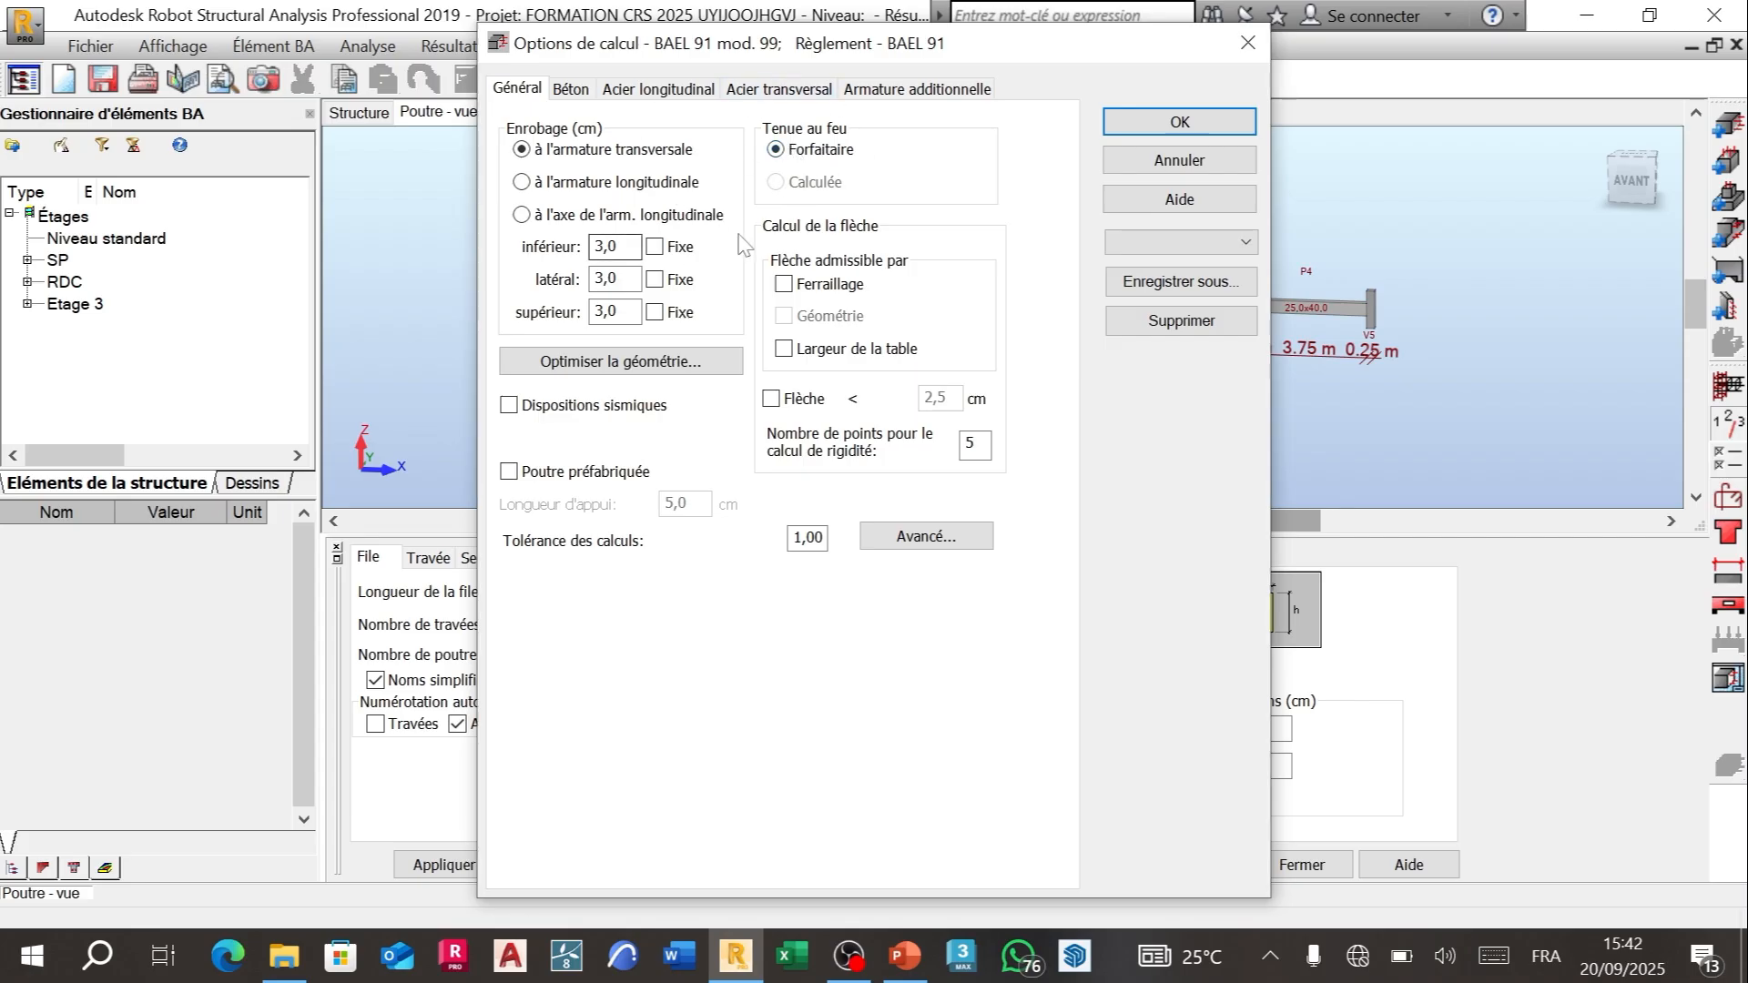
{"action": "left_click", "coordinate": [785, 285]}
{"action": "left_click", "coordinate": [772, 399]}
{"action": "left_click", "coordinate": [772, 400]}
{"action": "left_click", "coordinate": [580, 96]}
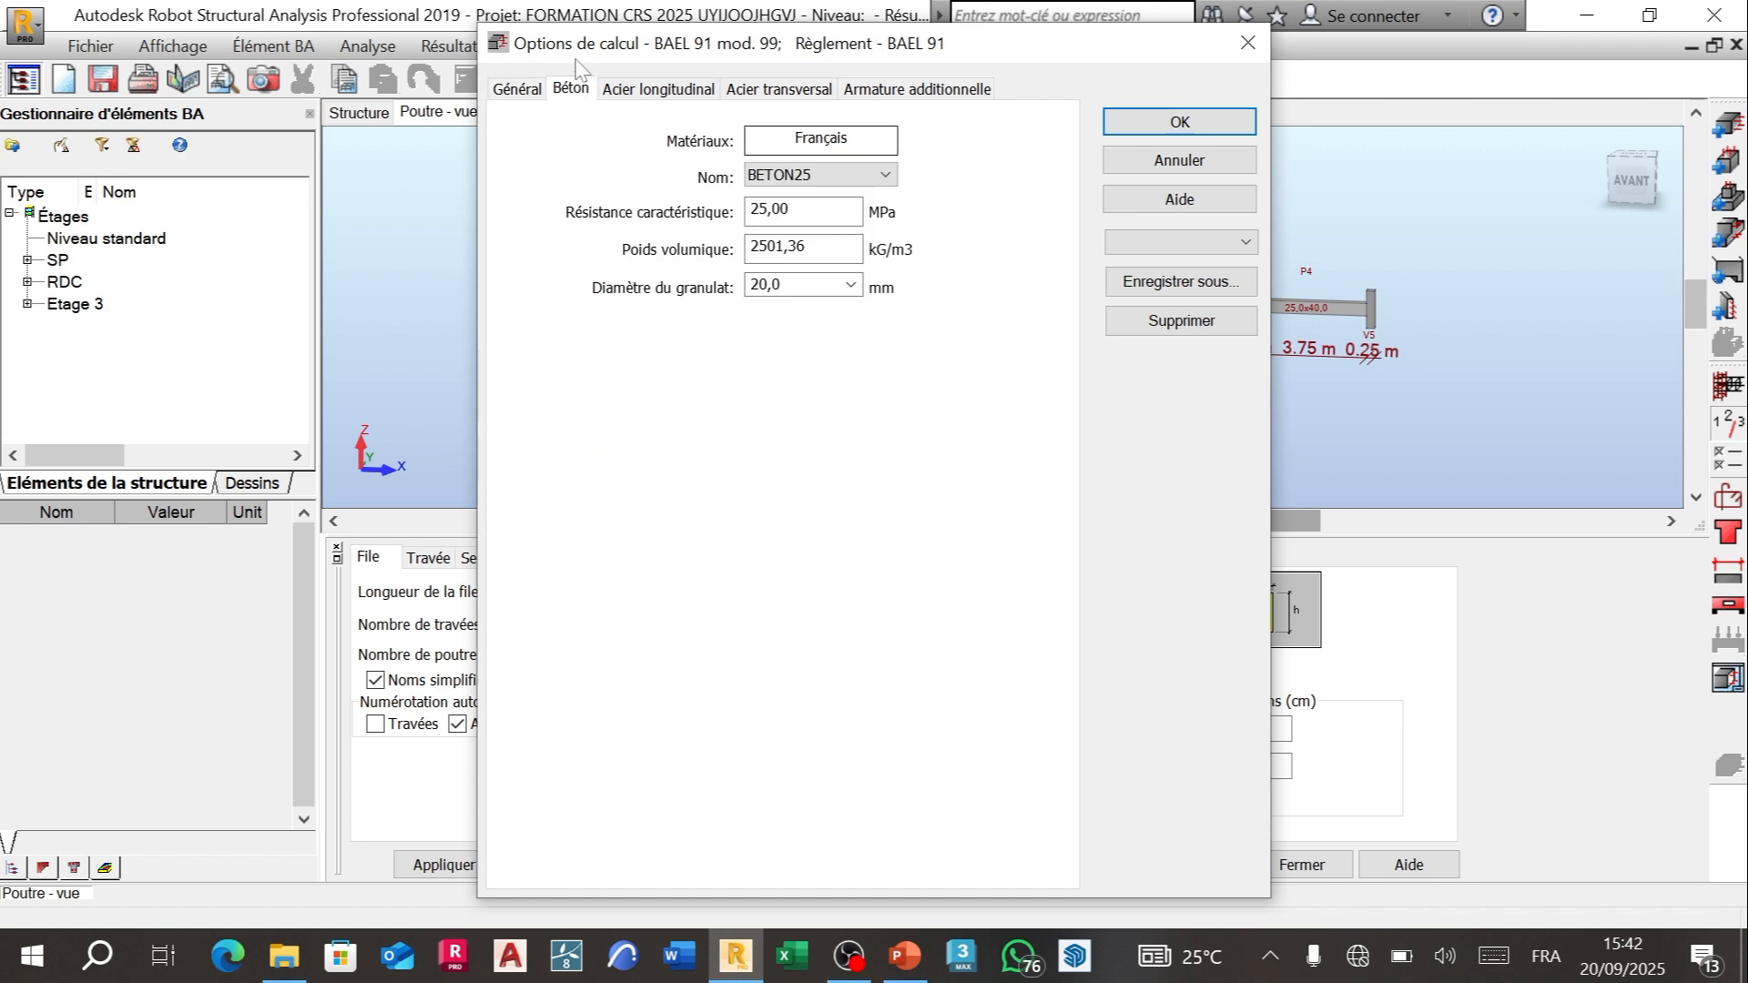
{"action": "left_click", "coordinate": [517, 89]}
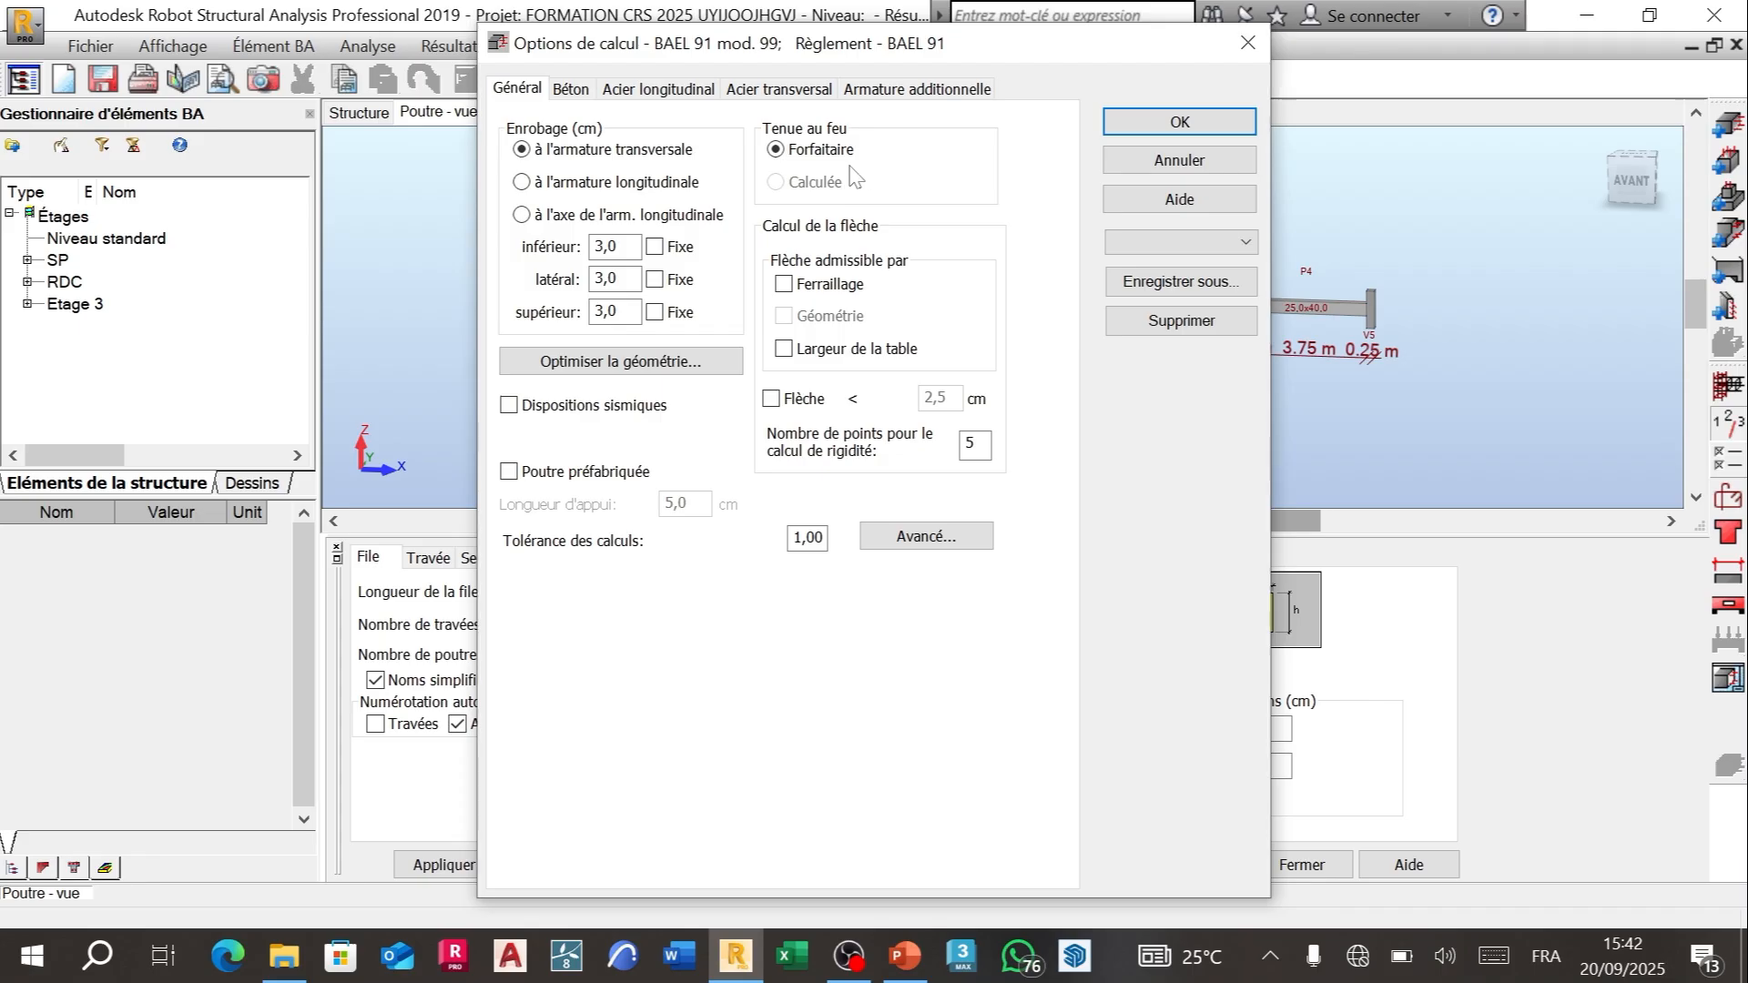
Step: Set the BETON25 concrete's unit weight to 2500 kG/m3, keeping the aggregate diameter at 20 mm
{"action": "left_click", "coordinate": [573, 89]}
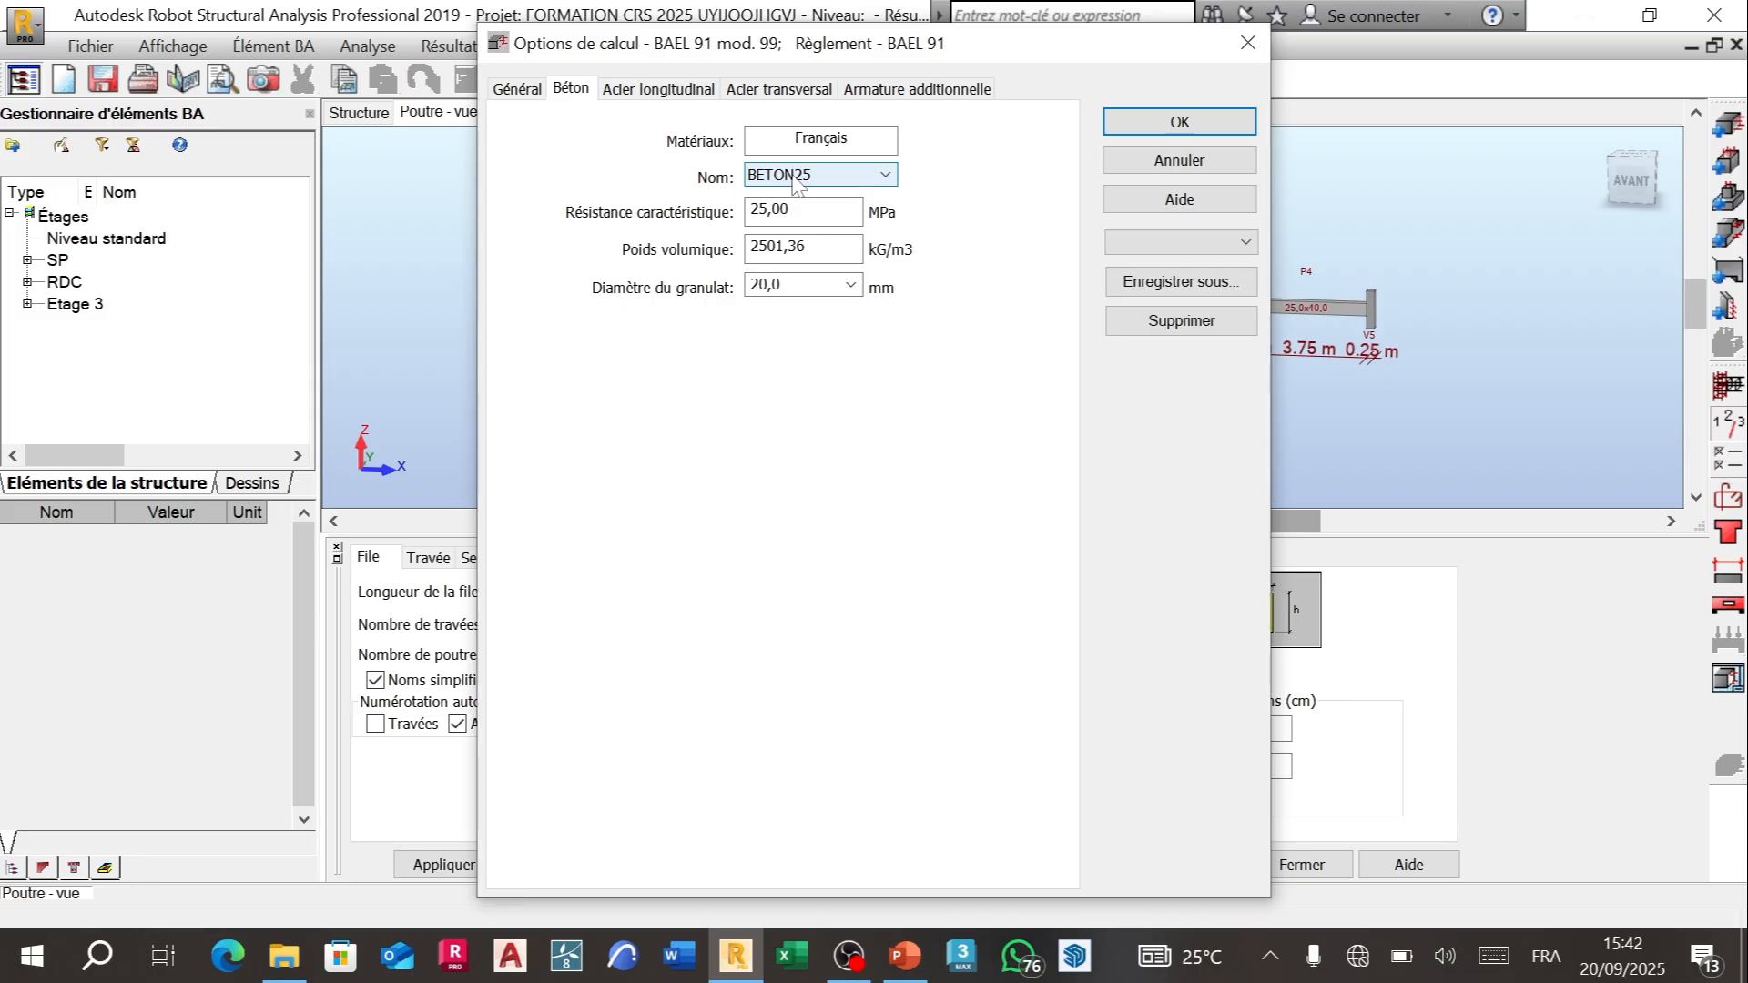
{"action": "left_click", "coordinate": [805, 247]}
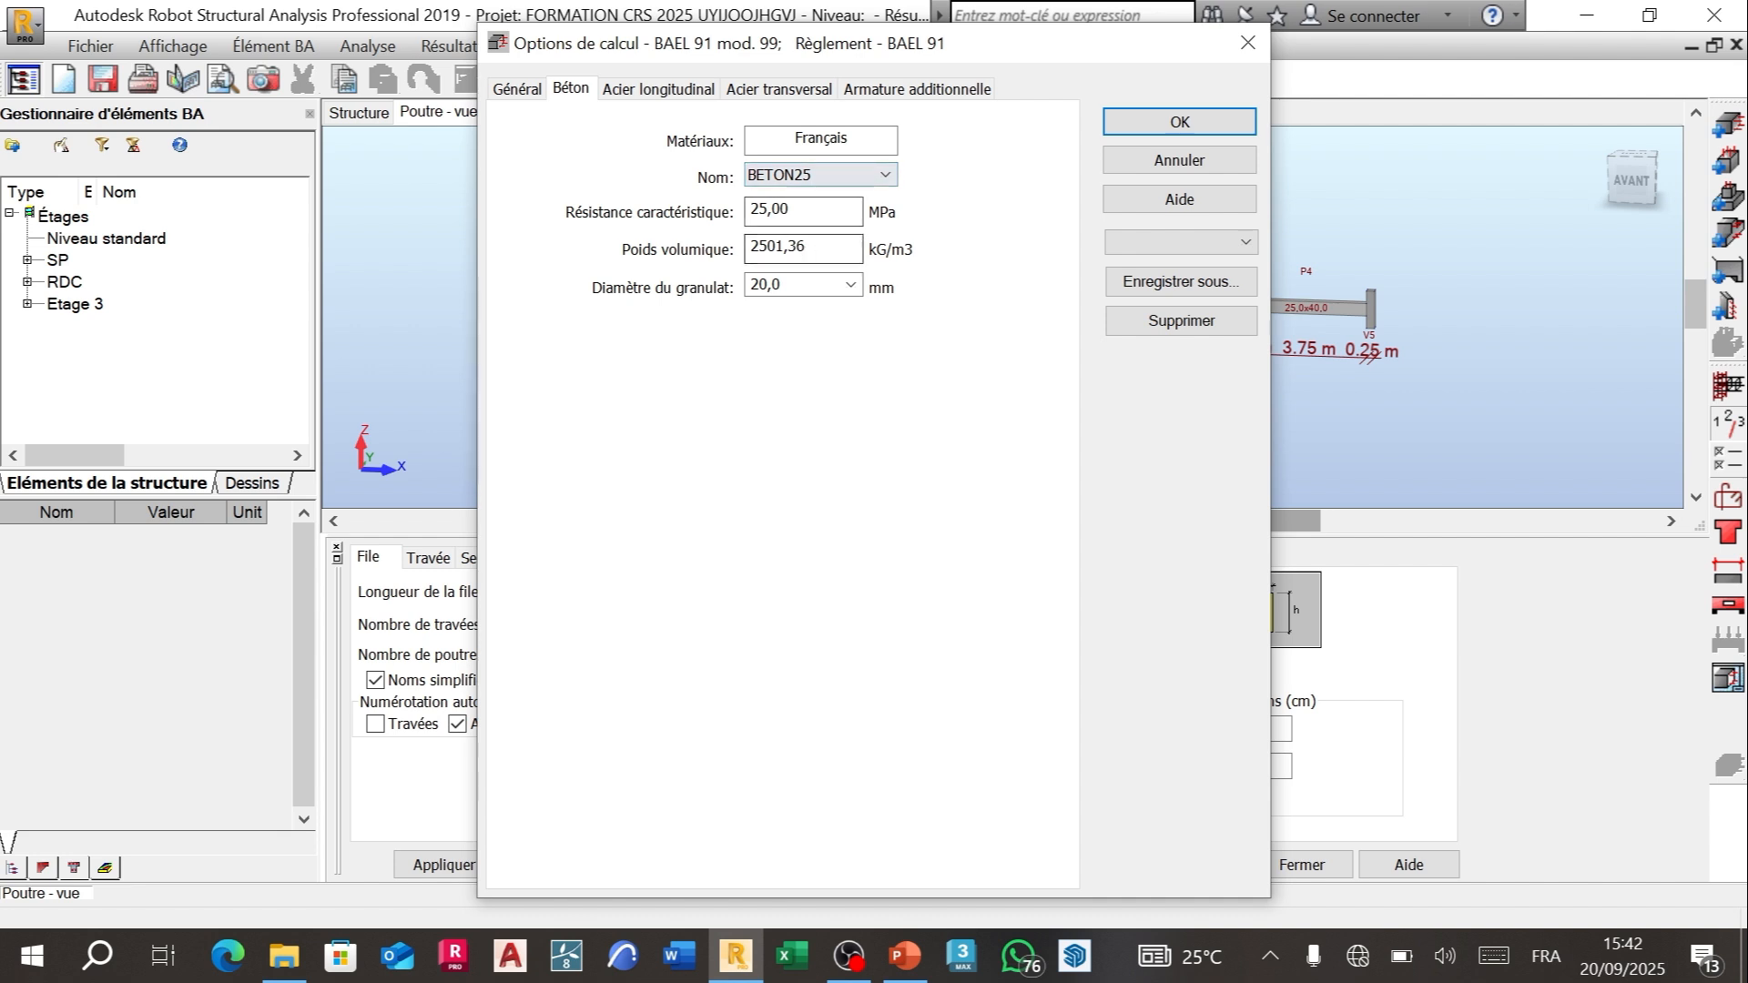
{"action": "double_click", "coordinate": [804, 248]}
{"action": "left_click", "coordinate": [1013, 565]}
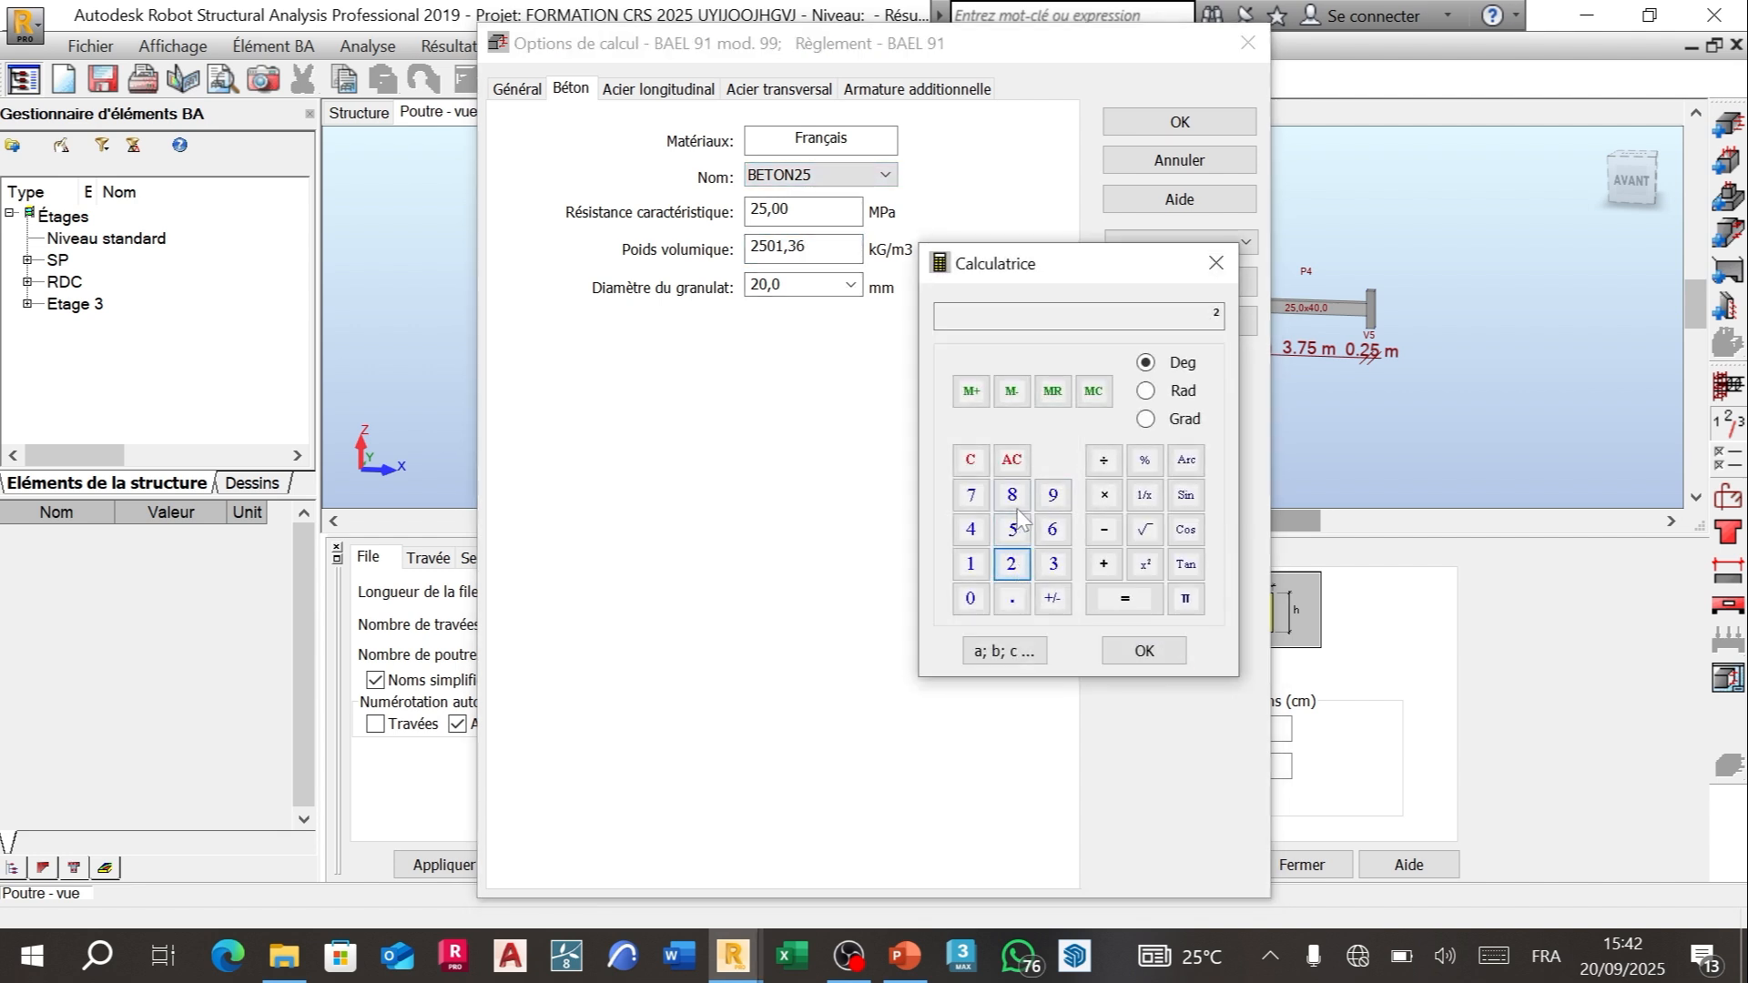
{"action": "left_click", "coordinate": [1014, 498]}
{"action": "left_click", "coordinate": [1021, 529]}
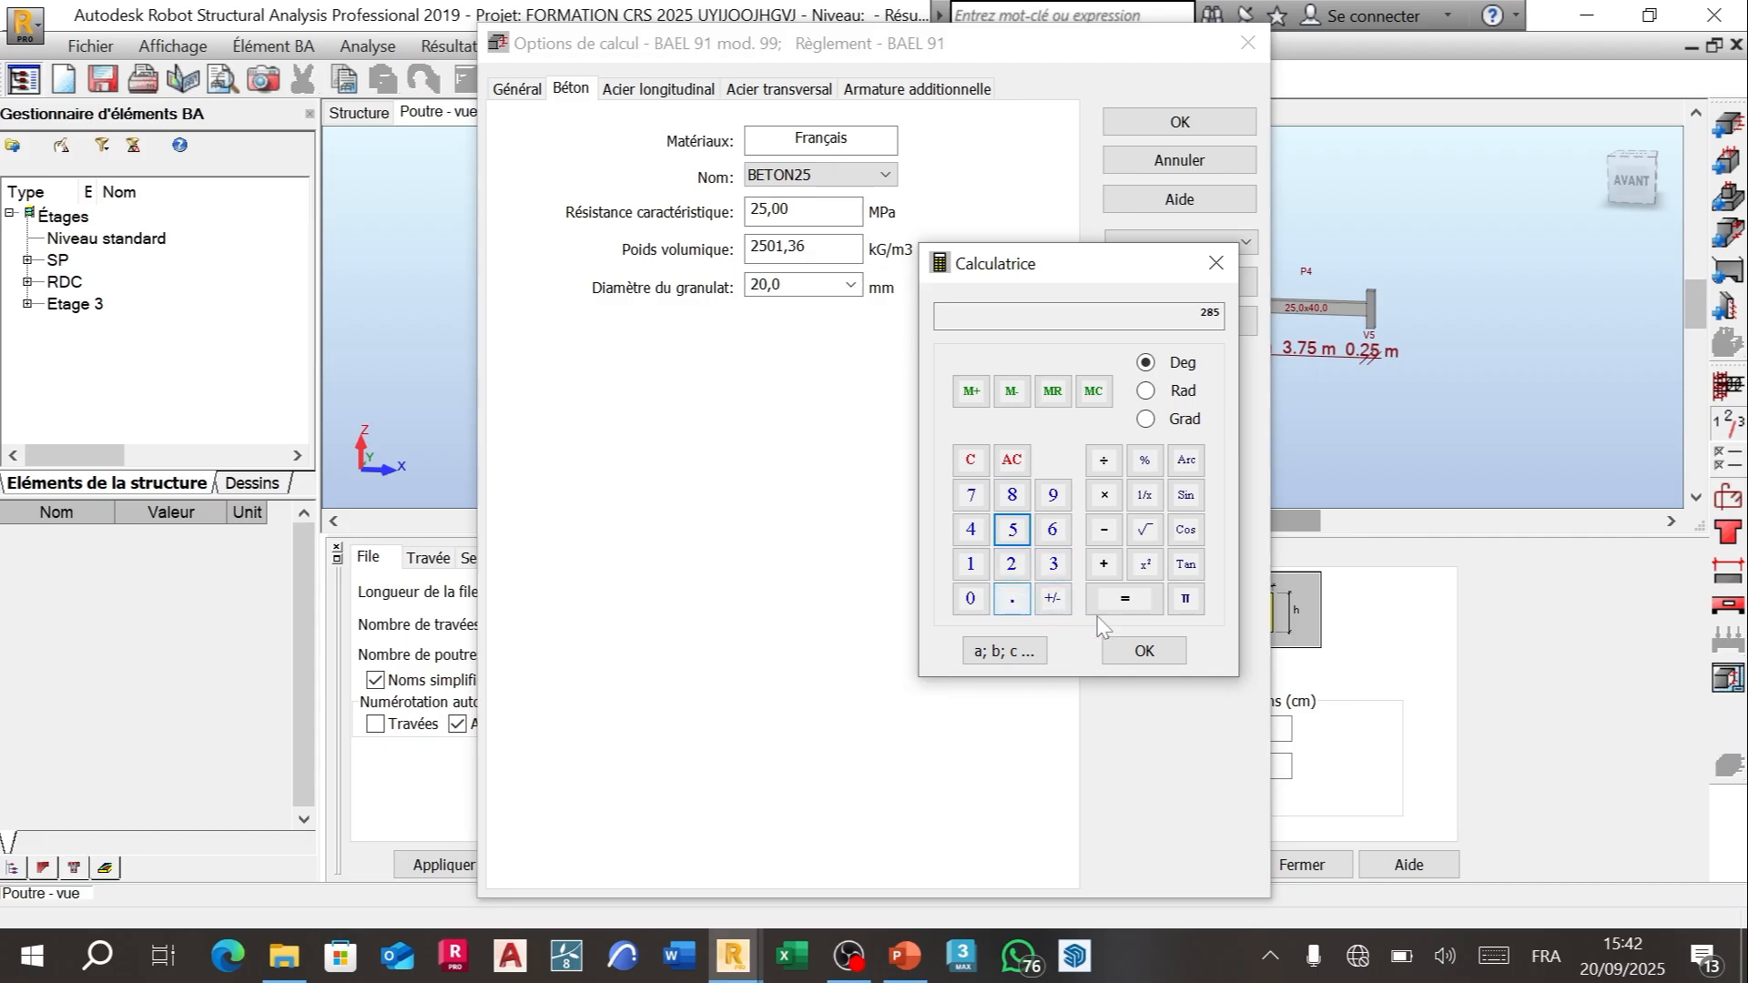
{"action": "left_click", "coordinate": [1142, 652]}
{"action": "left_click", "coordinate": [1010, 565]}
{"action": "left_click", "coordinate": [1012, 530]}
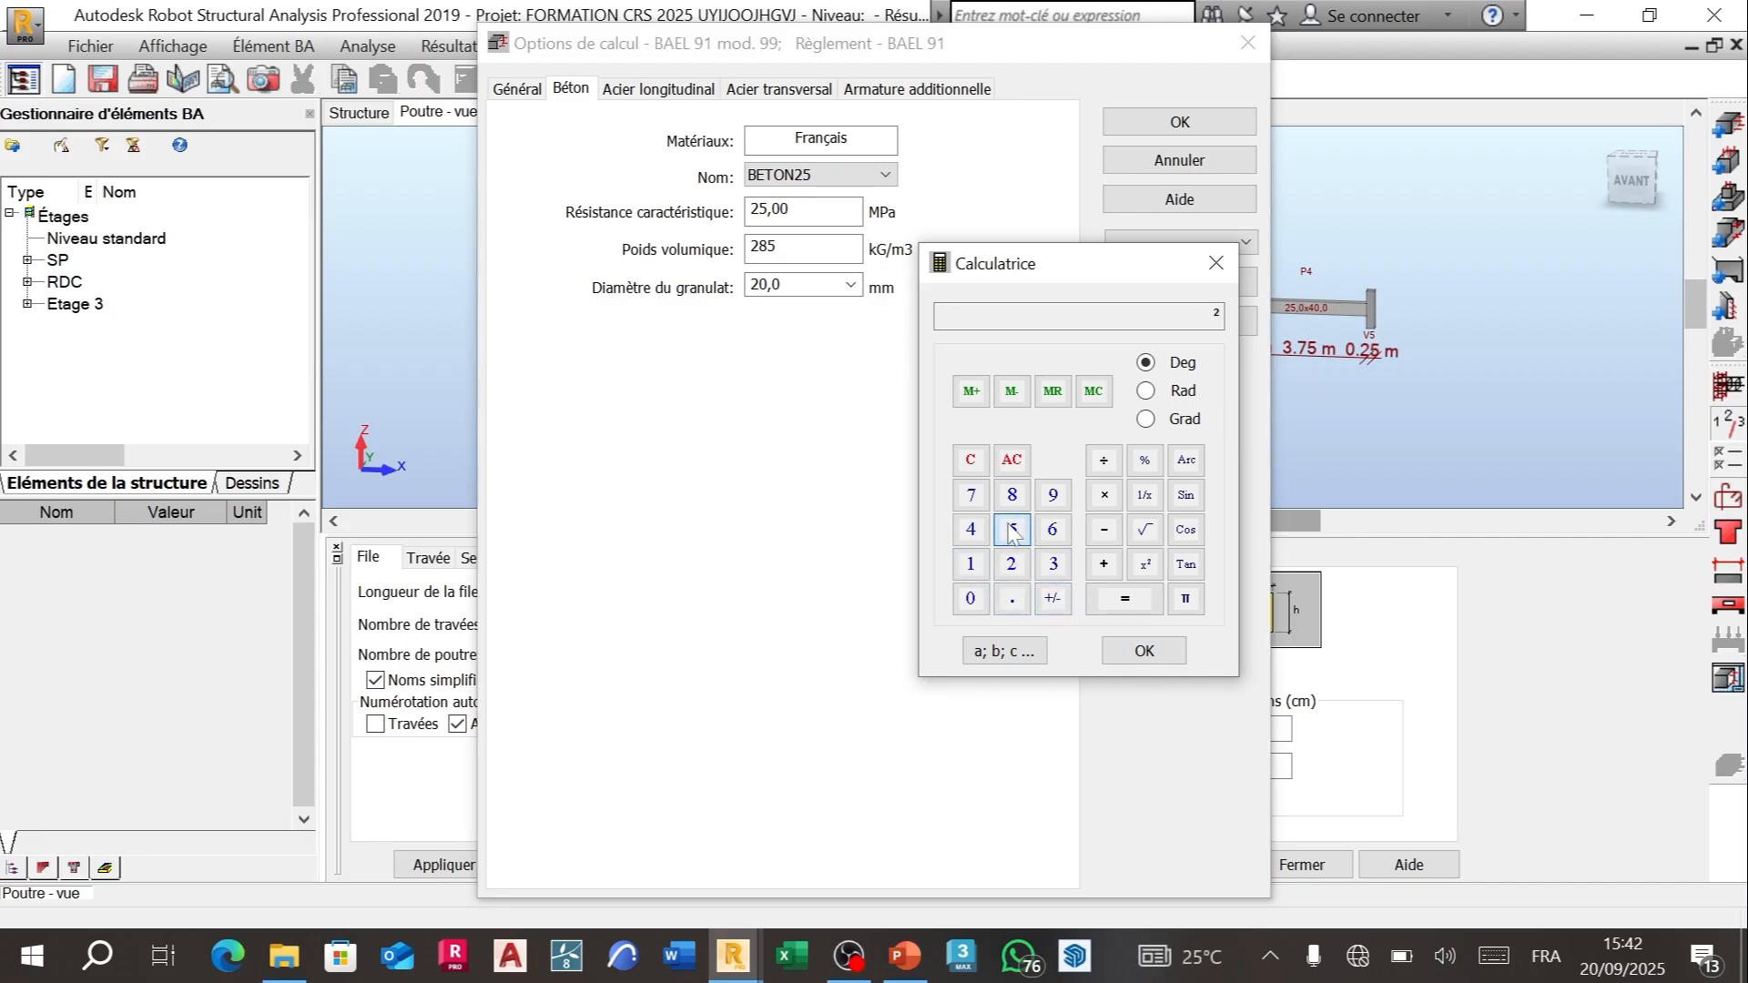
{"action": "left_click", "coordinate": [968, 597]}
{"action": "left_click", "coordinate": [968, 597]}
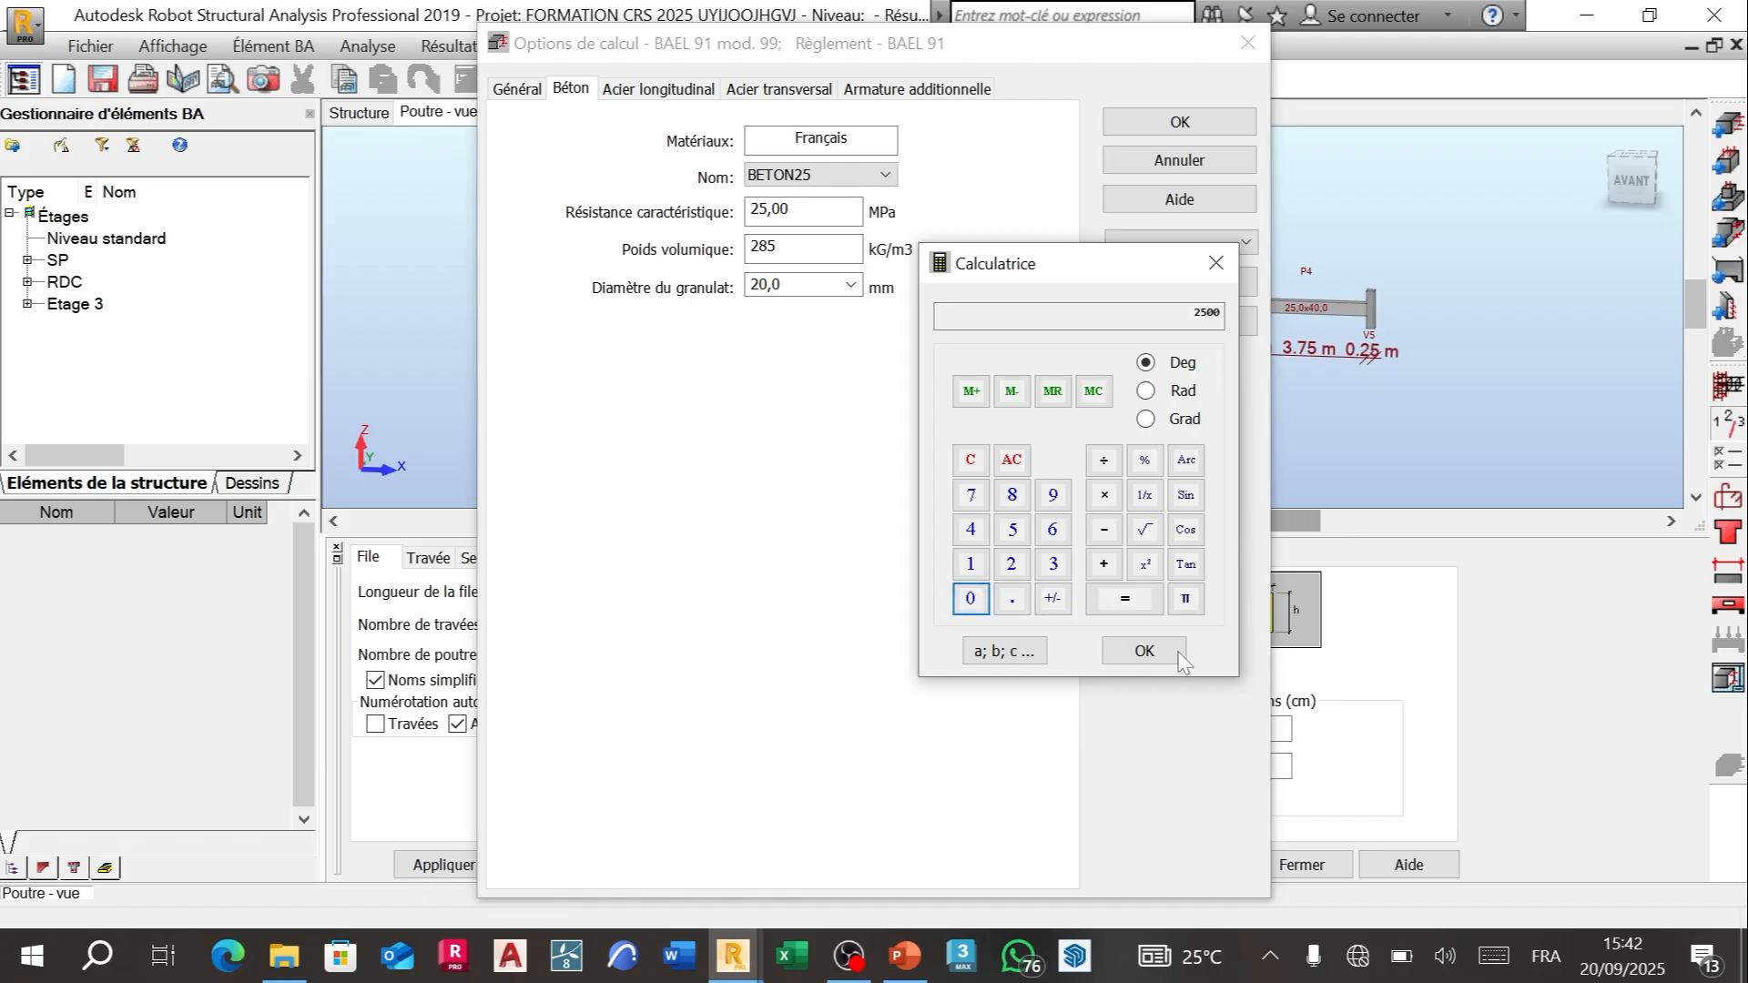
{"action": "left_click", "coordinate": [1169, 648]}
{"action": "left_click", "coordinate": [1215, 263]}
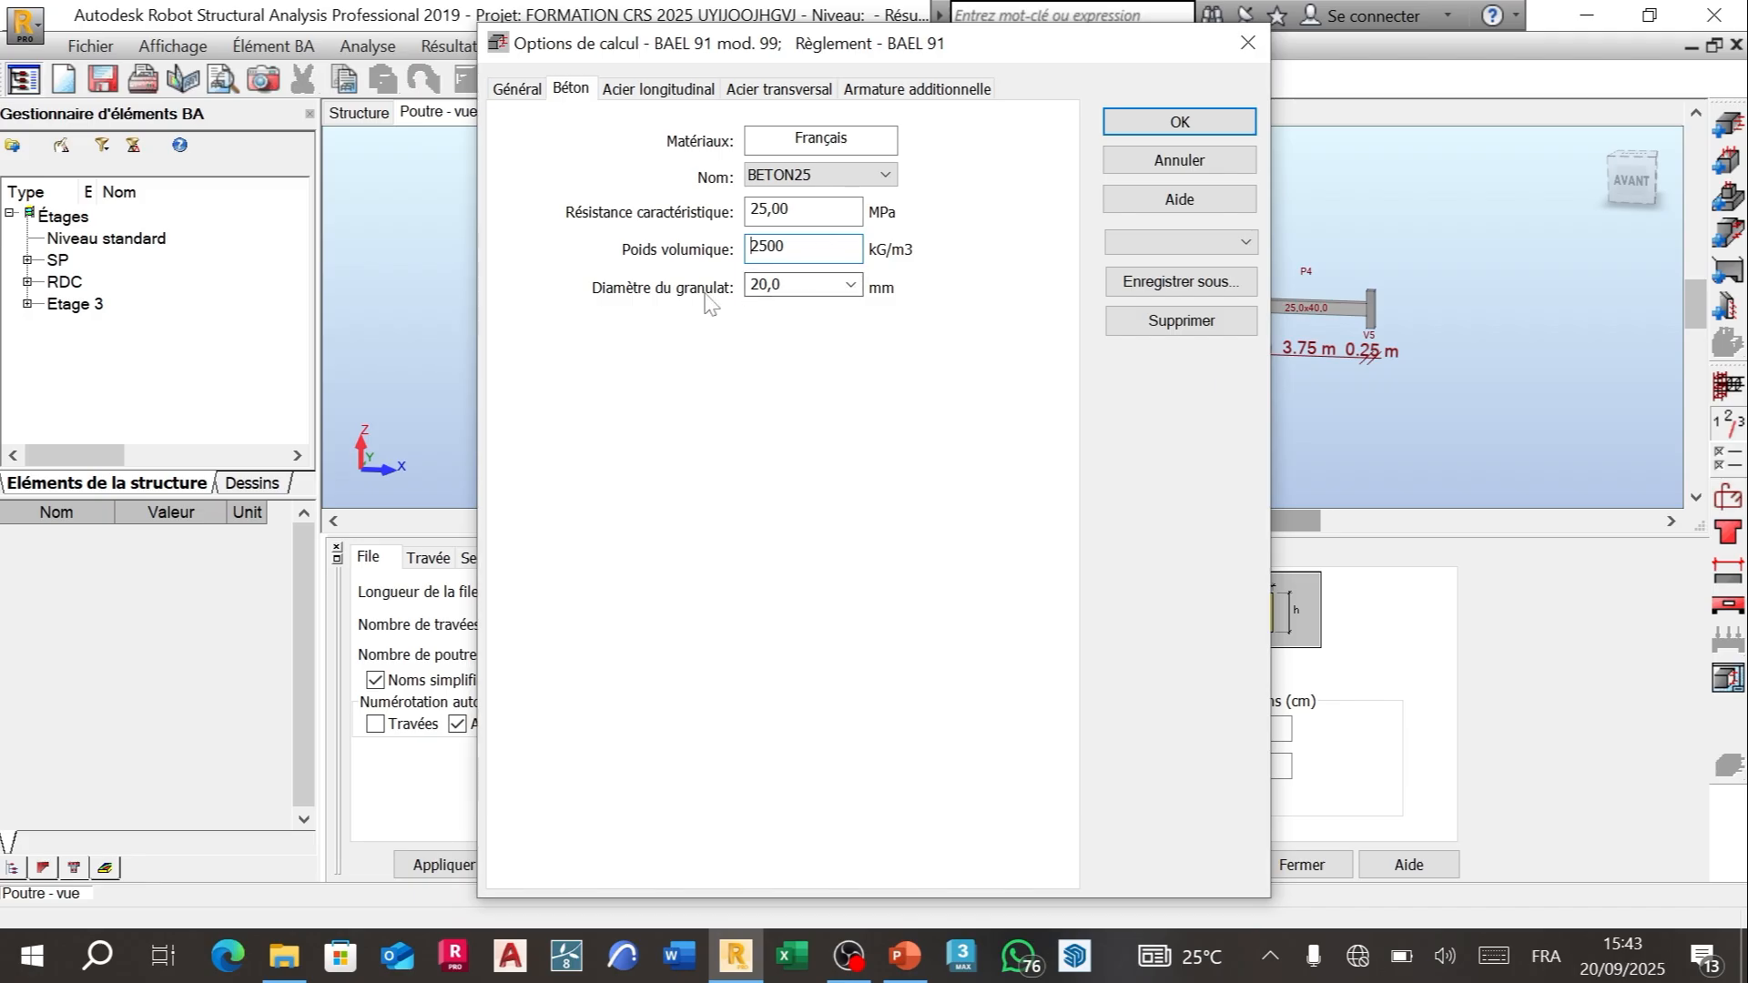
{"action": "left_click", "coordinate": [850, 285]}
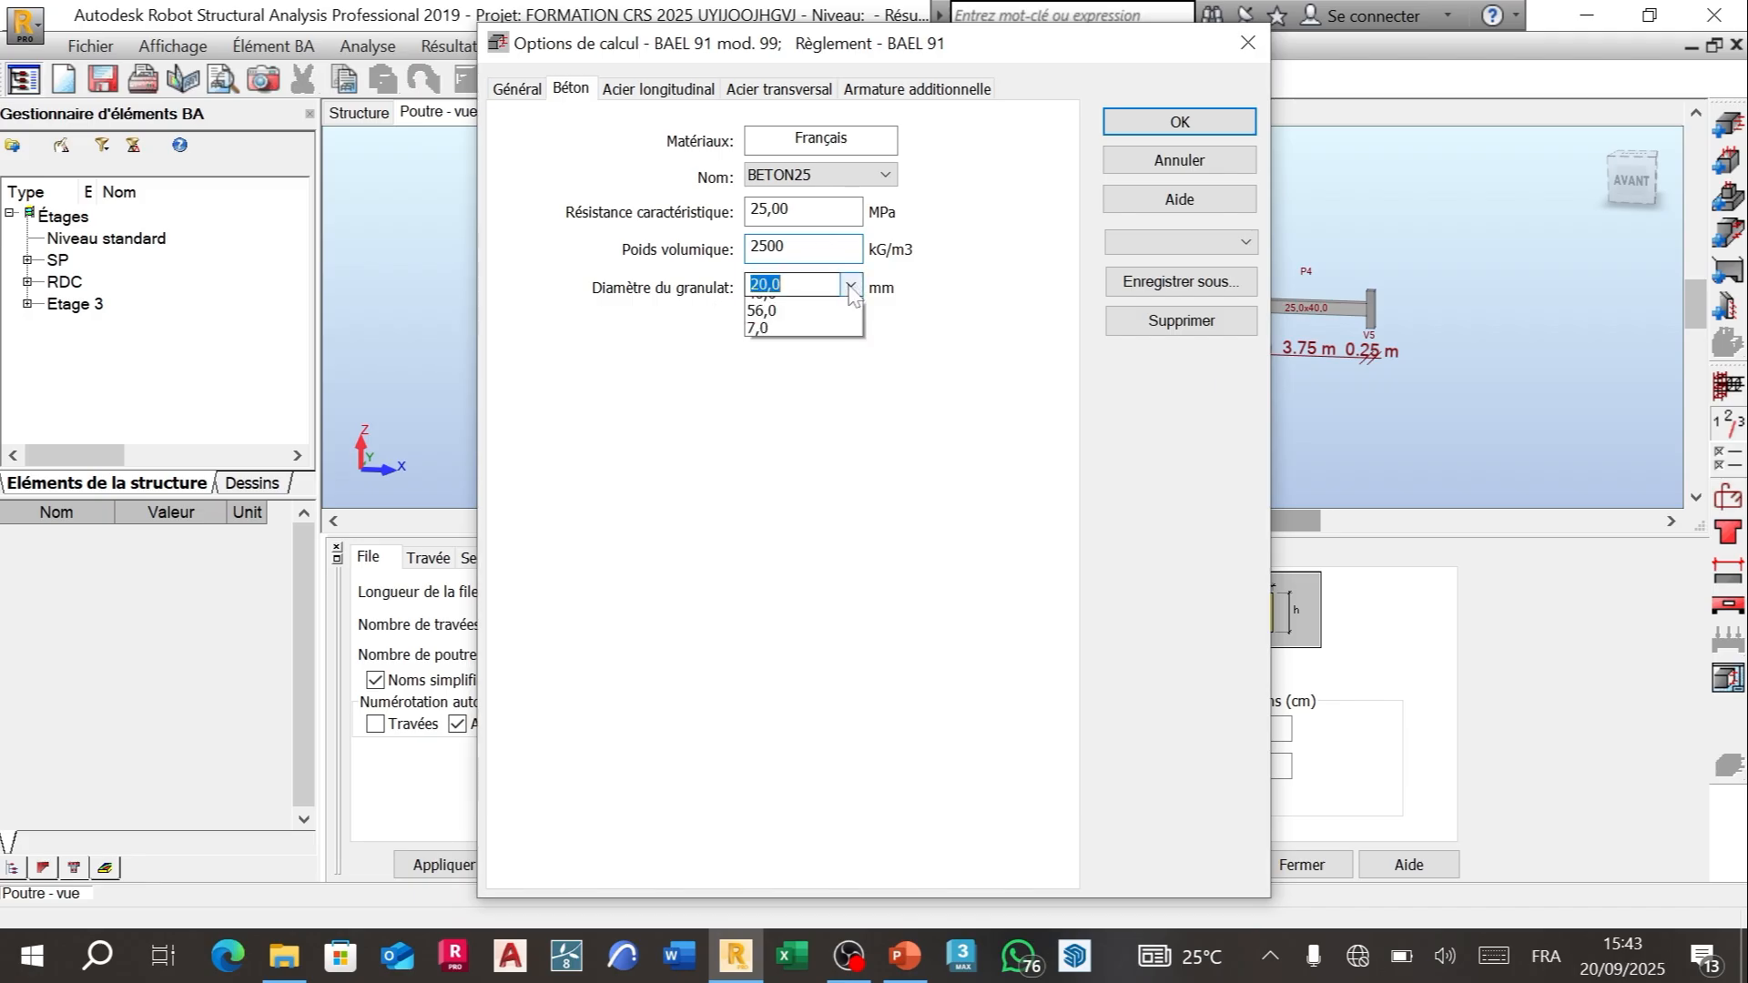
{"action": "left_click", "coordinate": [850, 285]}
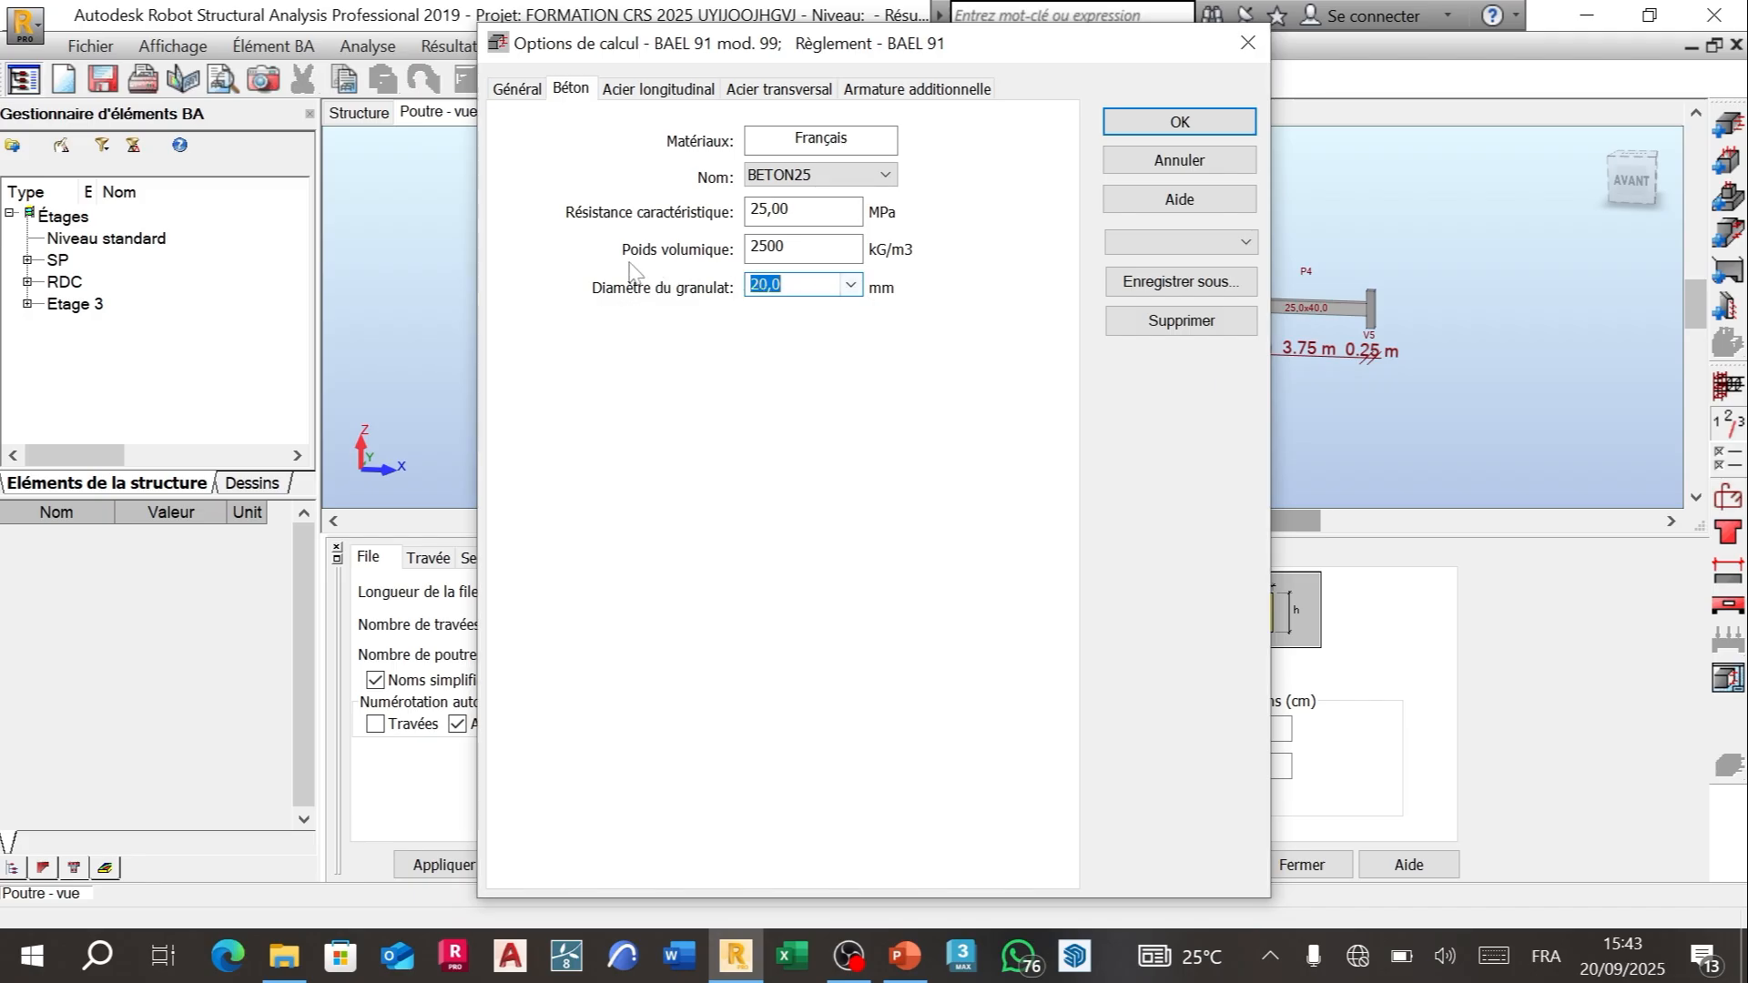
Step: Set the longitudinal steel class to HA 400 and allow only the 12 mm bar diameter
{"action": "left_click", "coordinate": [678, 89]}
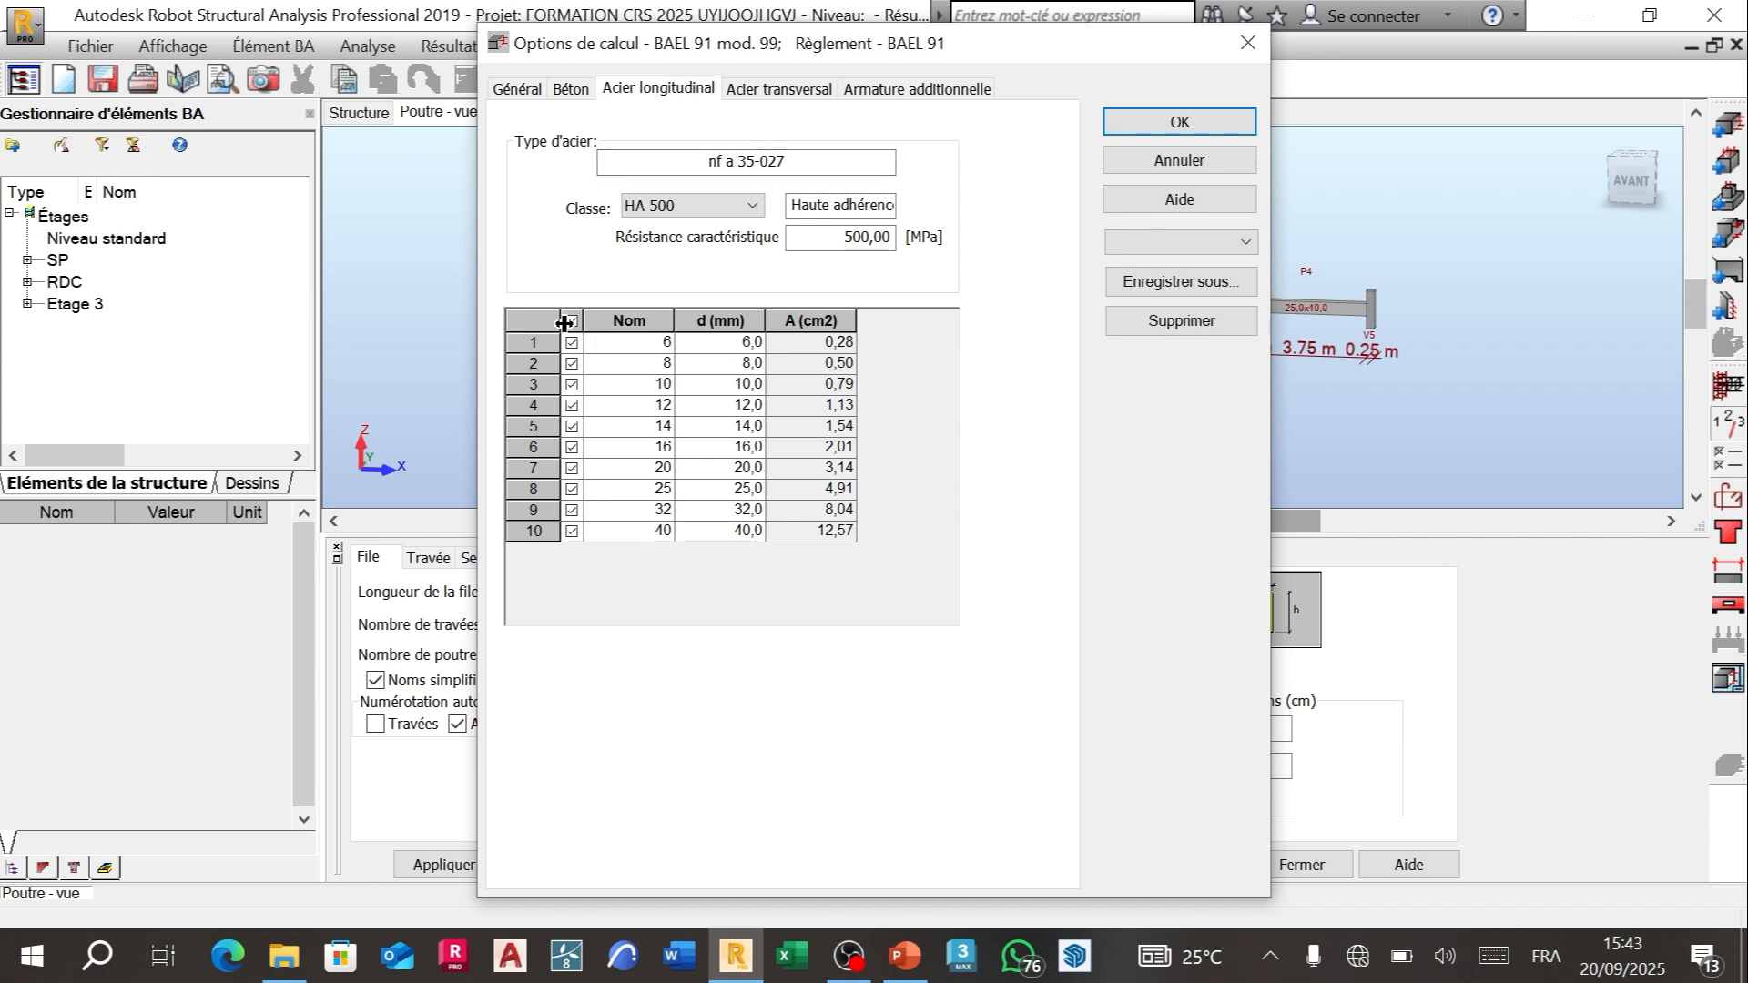
{"action": "left_click_drag", "start_coordinate": [562, 322], "coordinate": [565, 323]}
{"action": "left_click", "coordinate": [692, 208]}
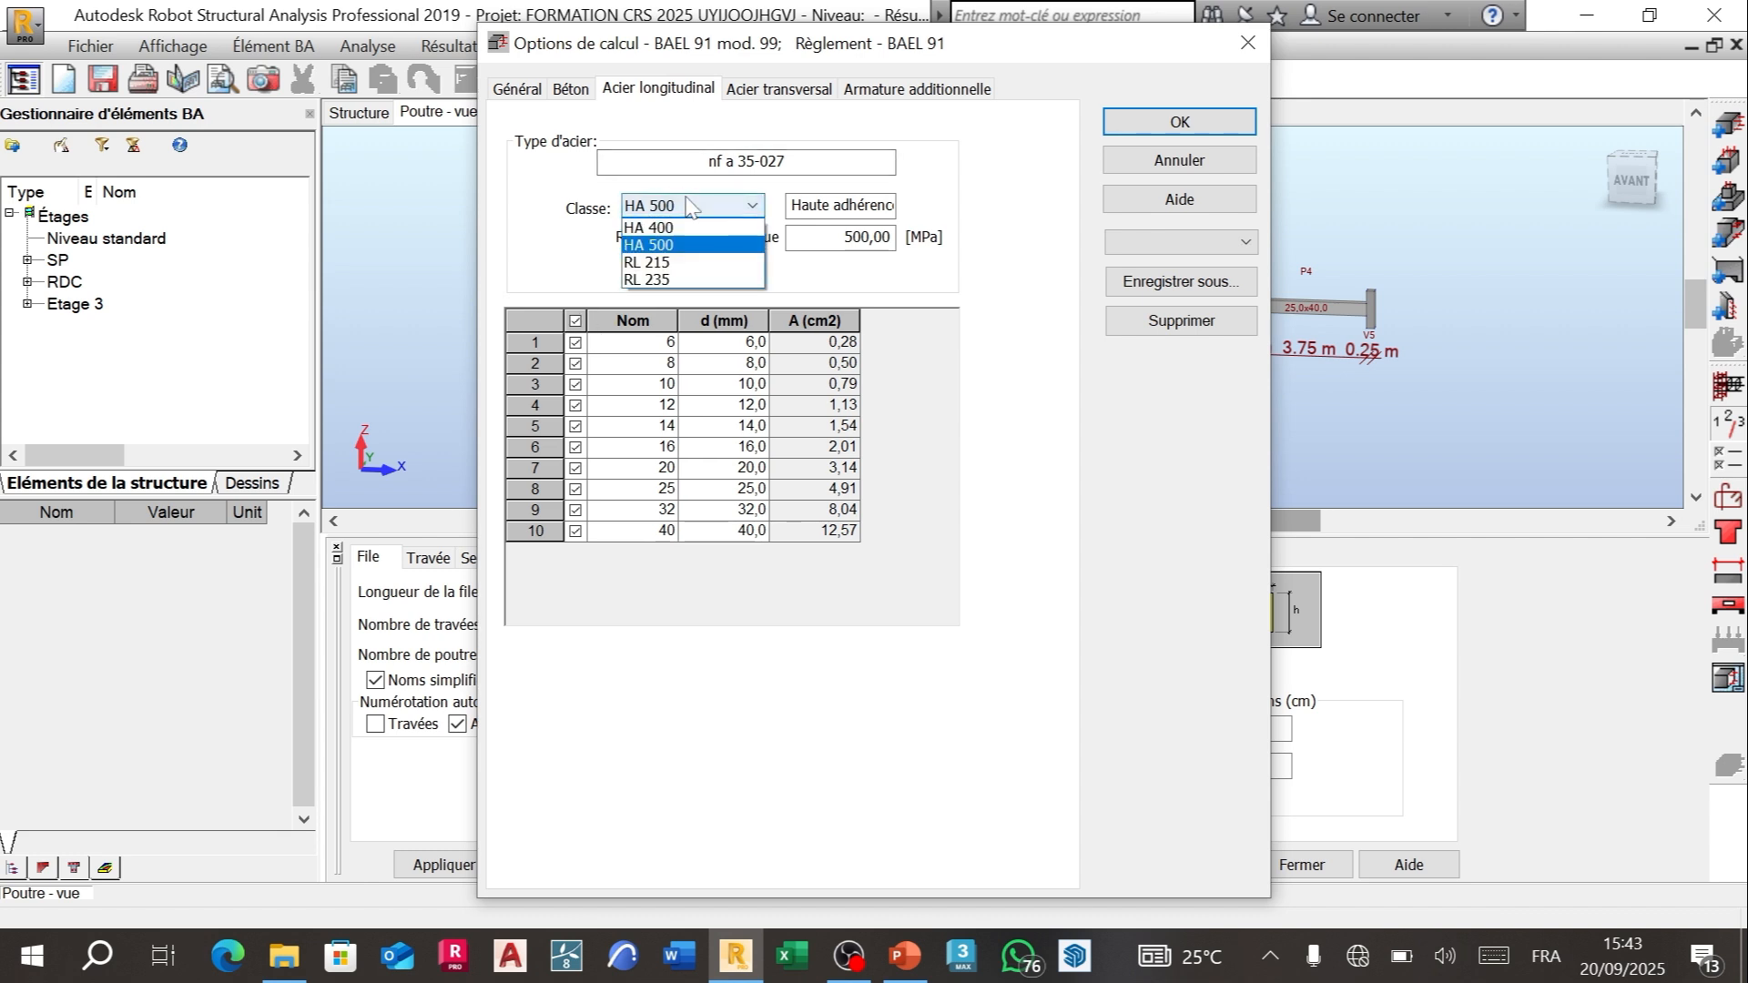
{"action": "left_click", "coordinate": [660, 244]}
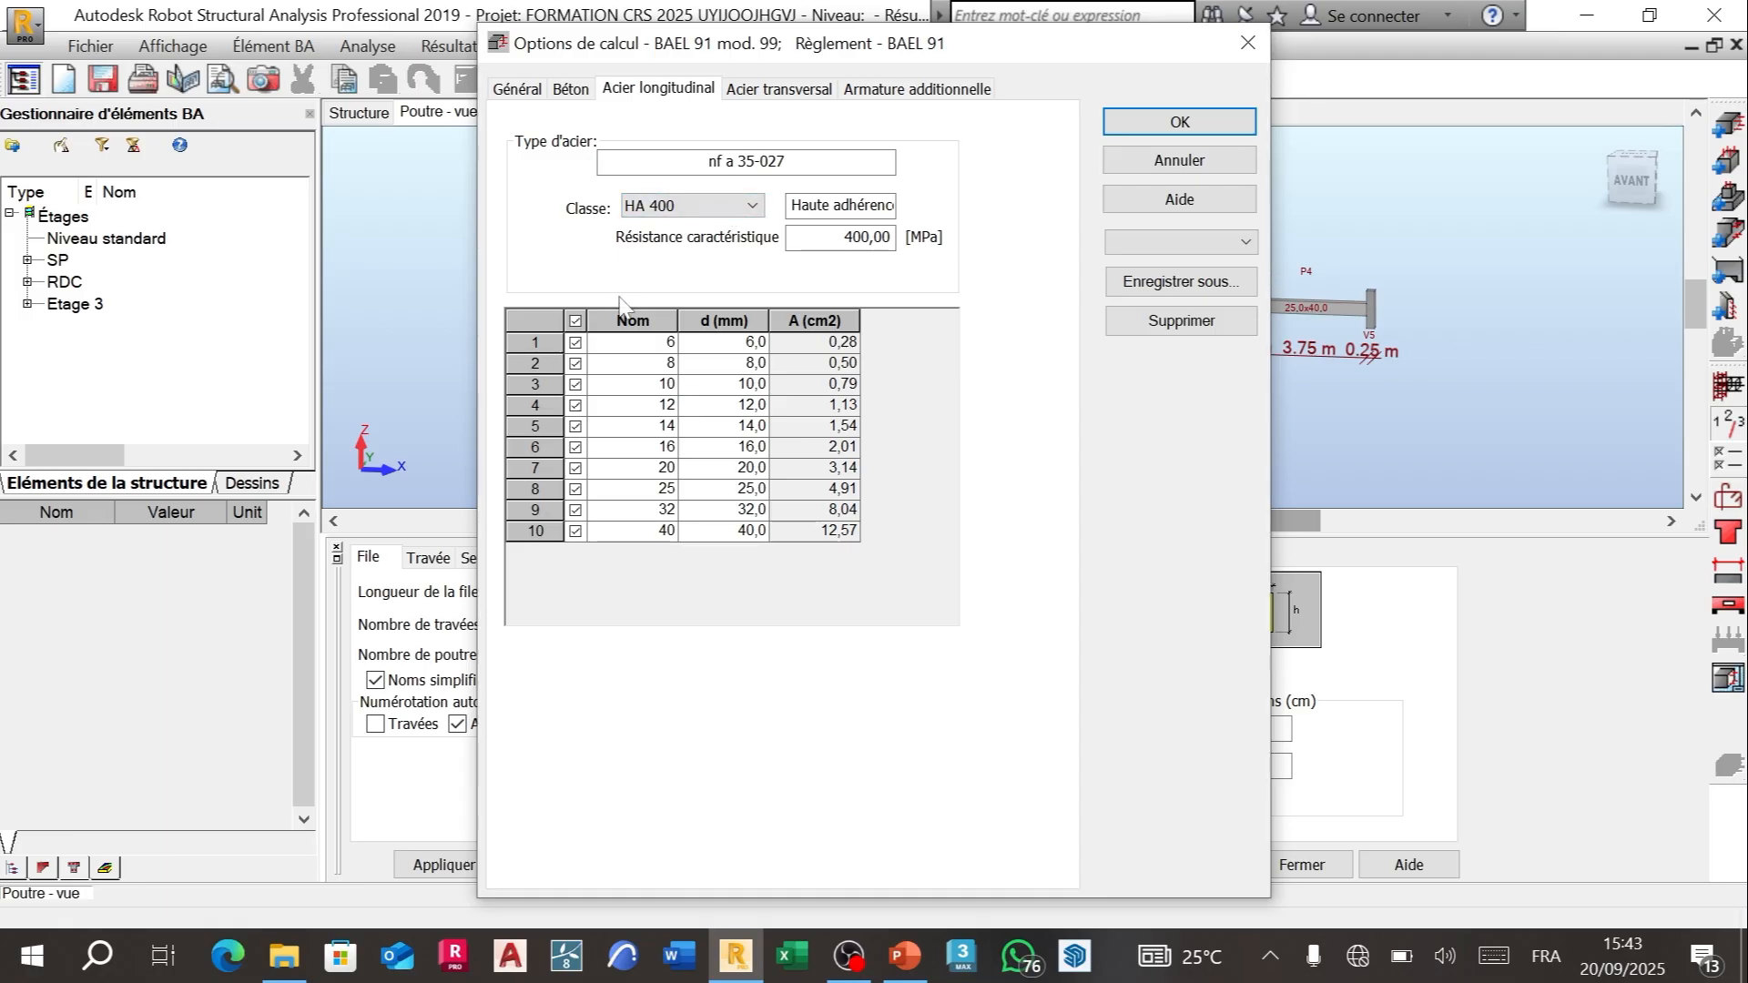
{"action": "left_click", "coordinate": [574, 321]}
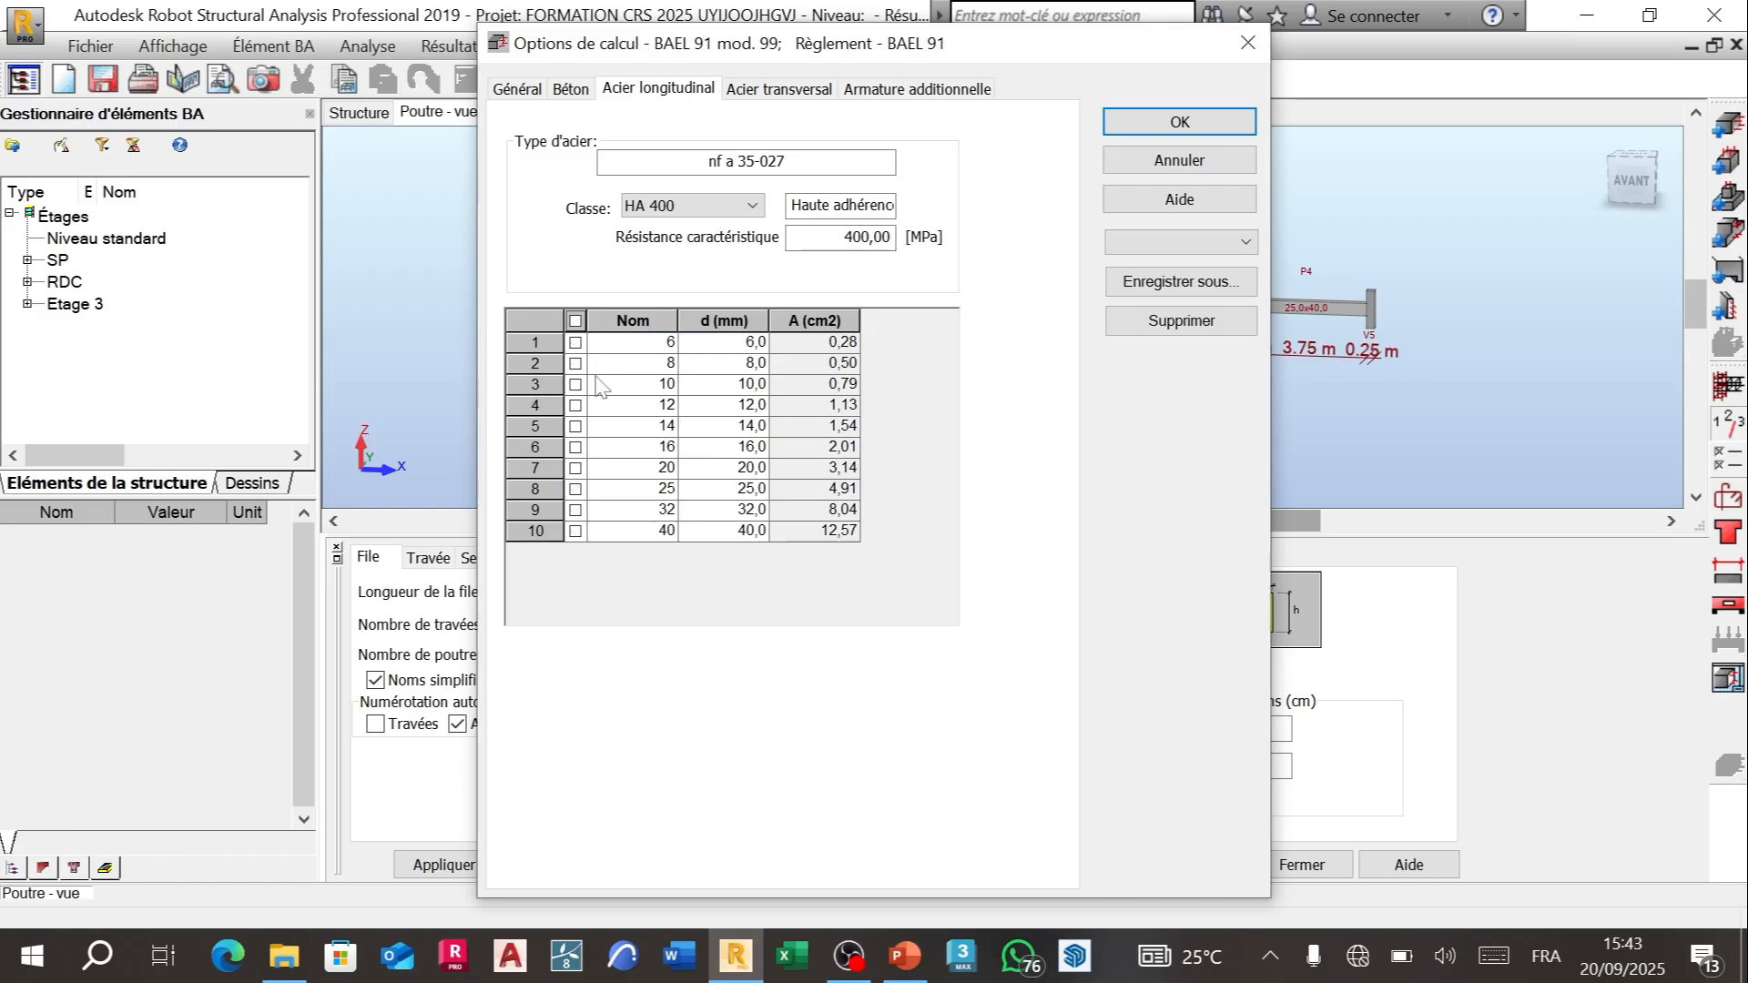
{"action": "left_click", "coordinate": [574, 405]}
Step: Set the transverse steel class to HA 400 and allow only the 6 mm bar diameter
{"action": "left_click", "coordinate": [779, 89]}
{"action": "left_click", "coordinate": [703, 223]}
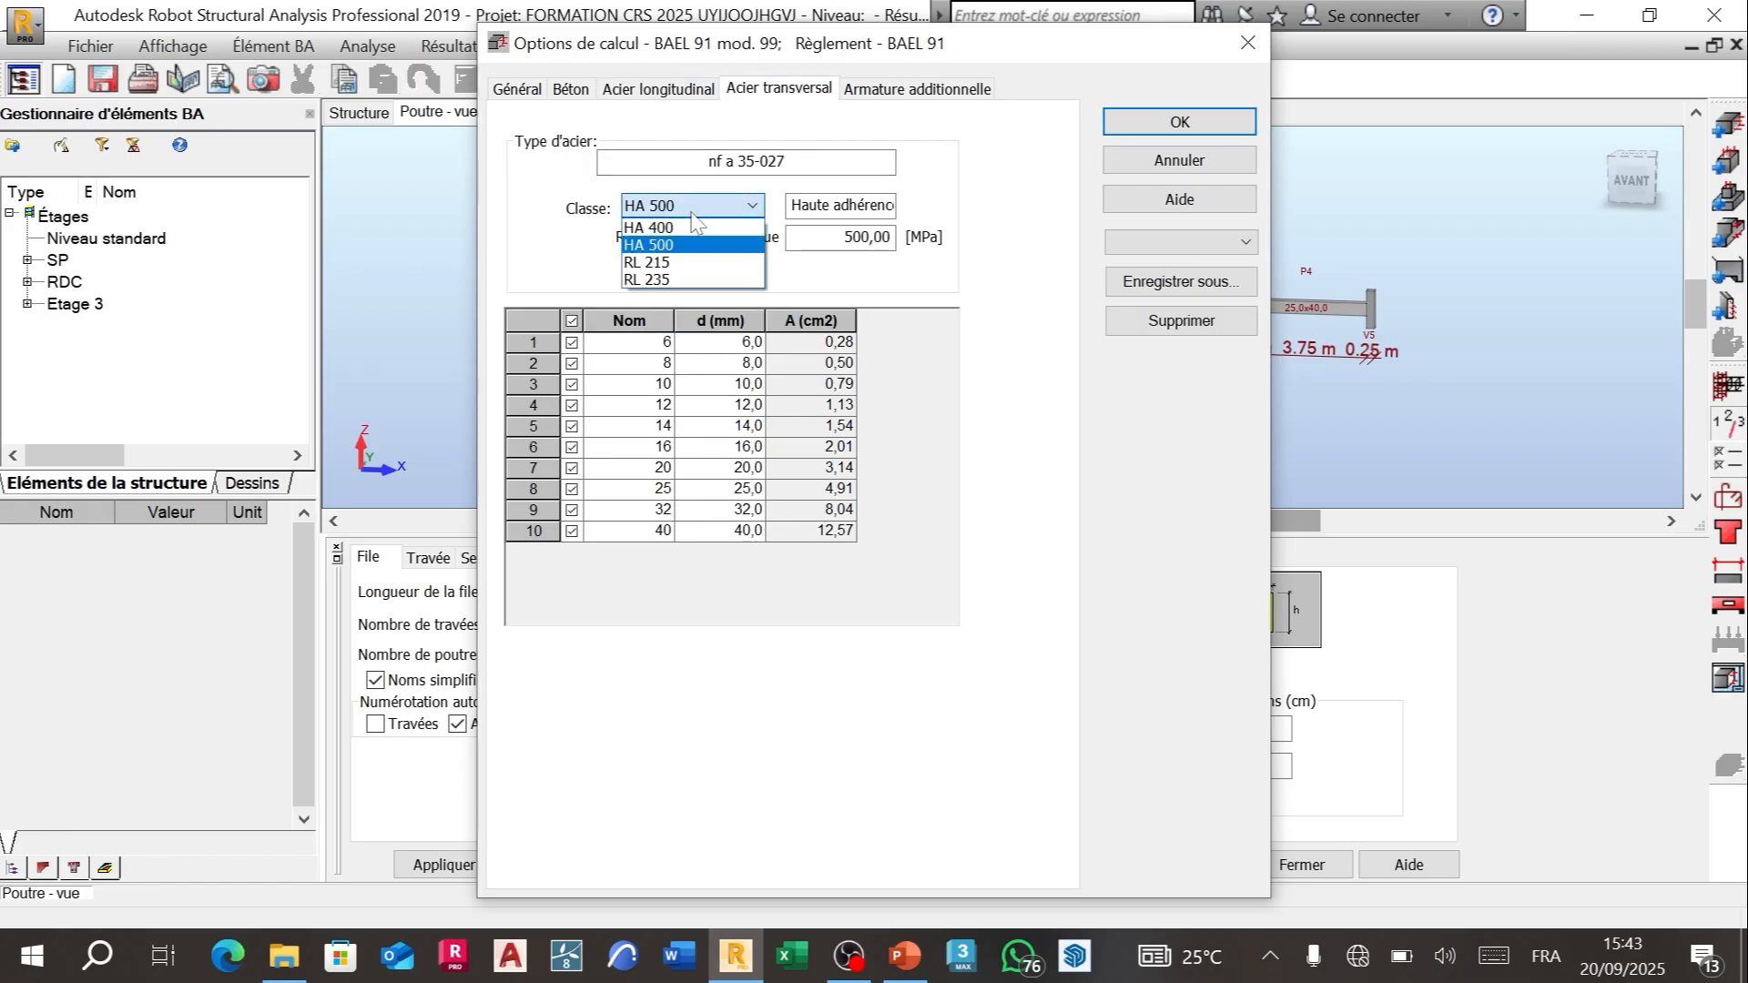
{"action": "left_click", "coordinate": [664, 239]}
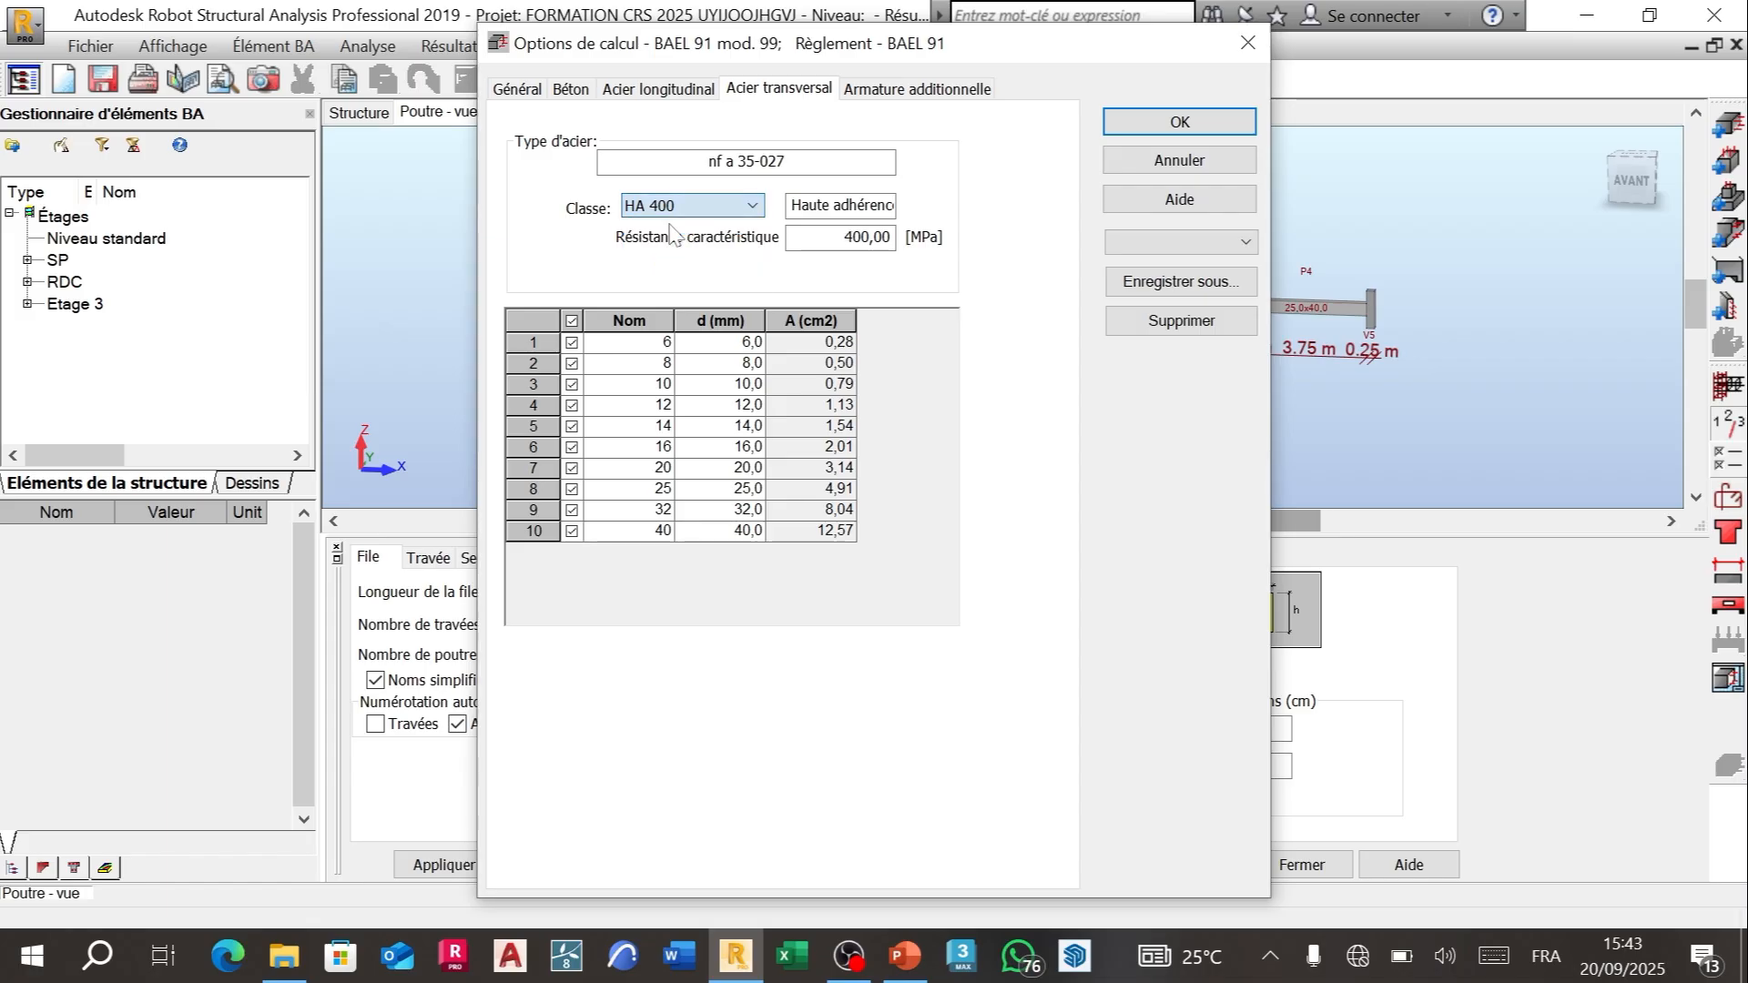
{"action": "left_click", "coordinate": [571, 321]}
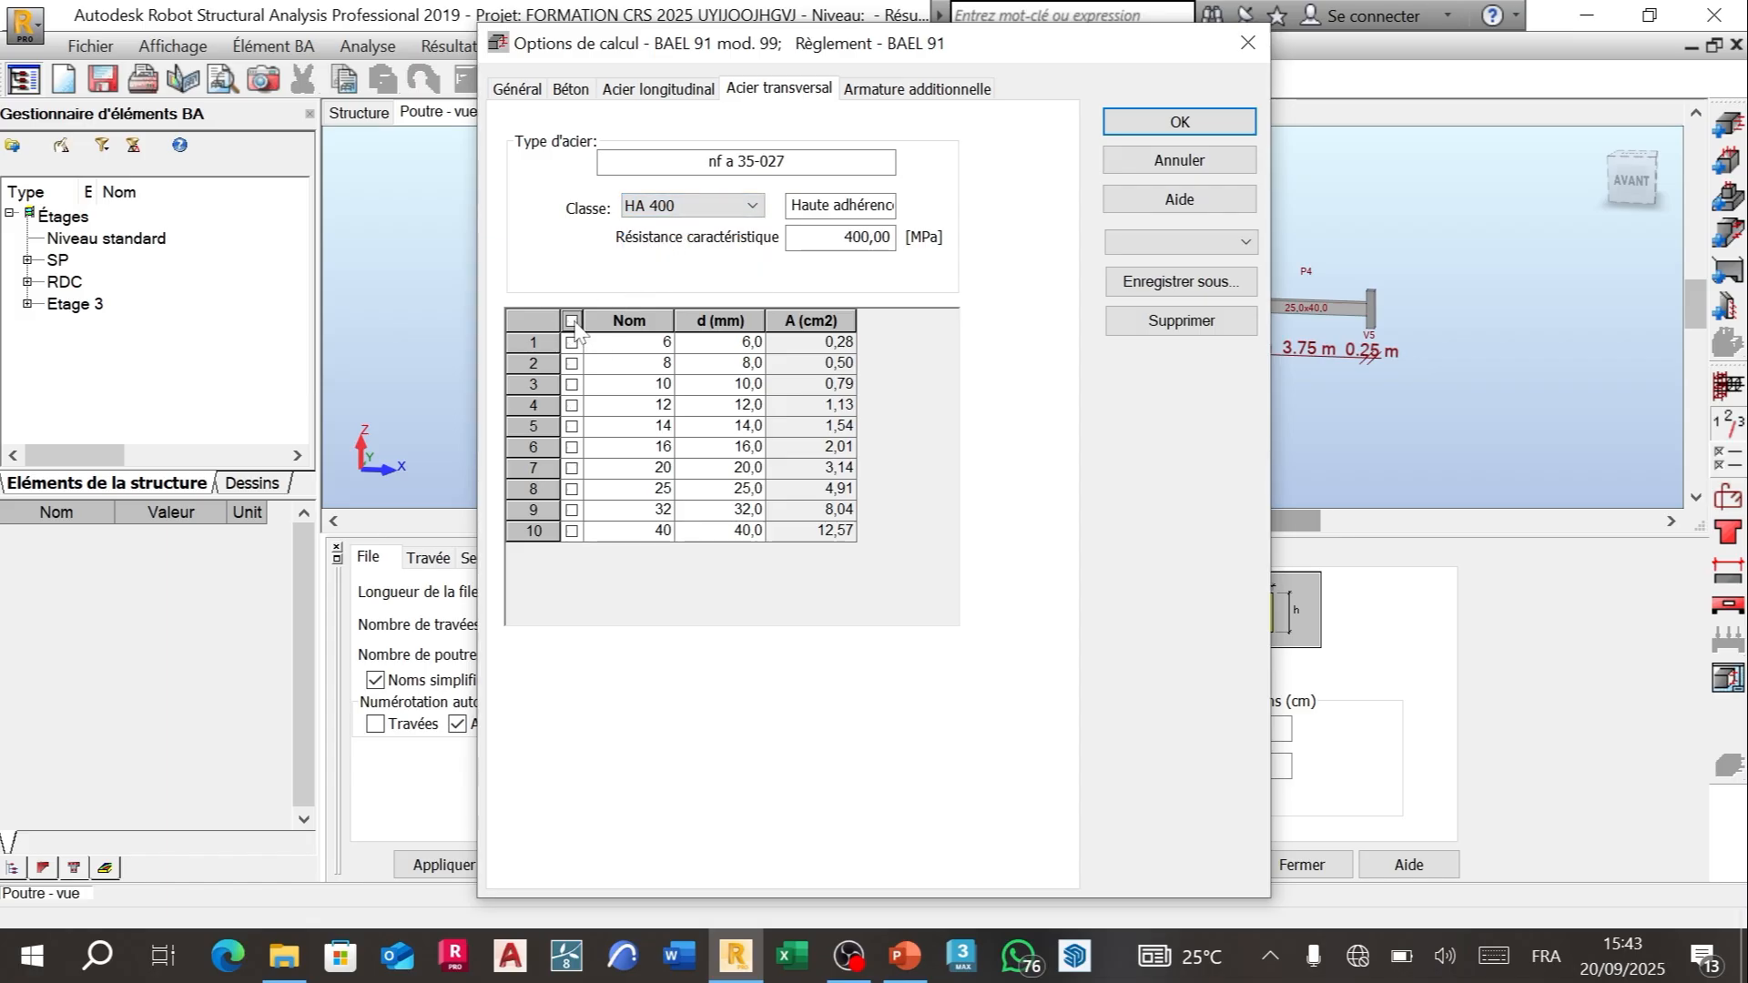
{"action": "left_click", "coordinate": [572, 342]}
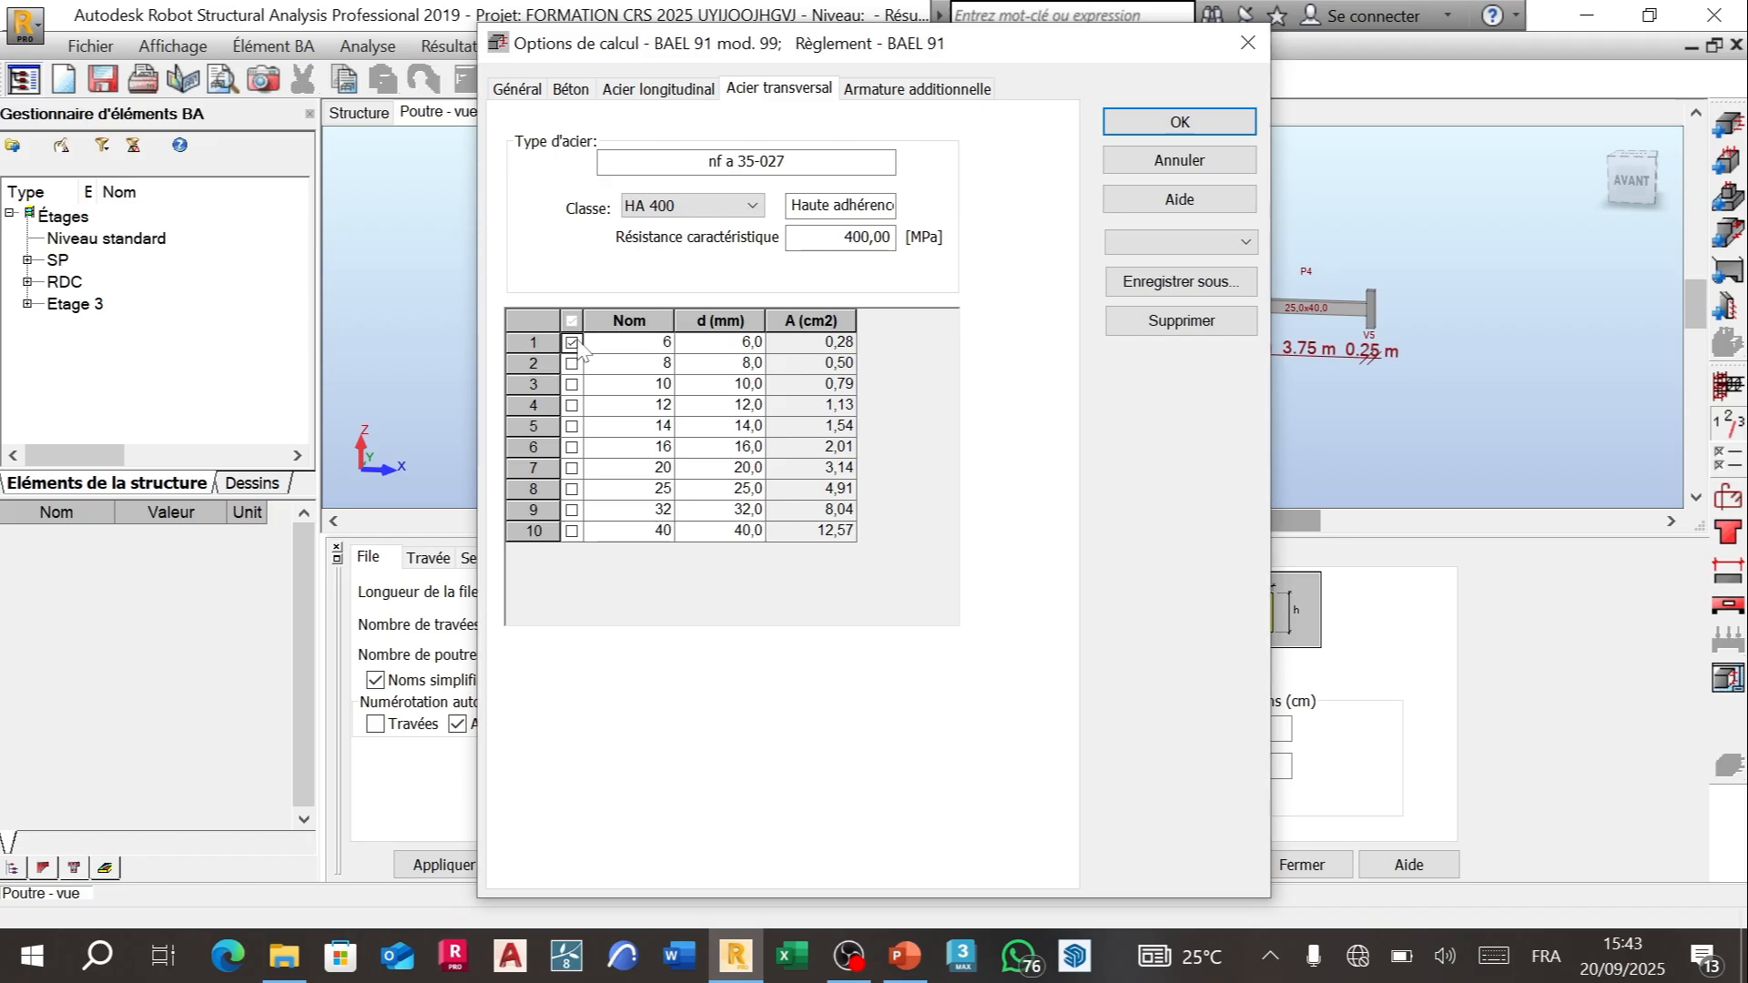
Step: Set the additional reinforcement class to HA 400 and allow only the 12 mm bar diameter
{"action": "left_click", "coordinate": [878, 88]}
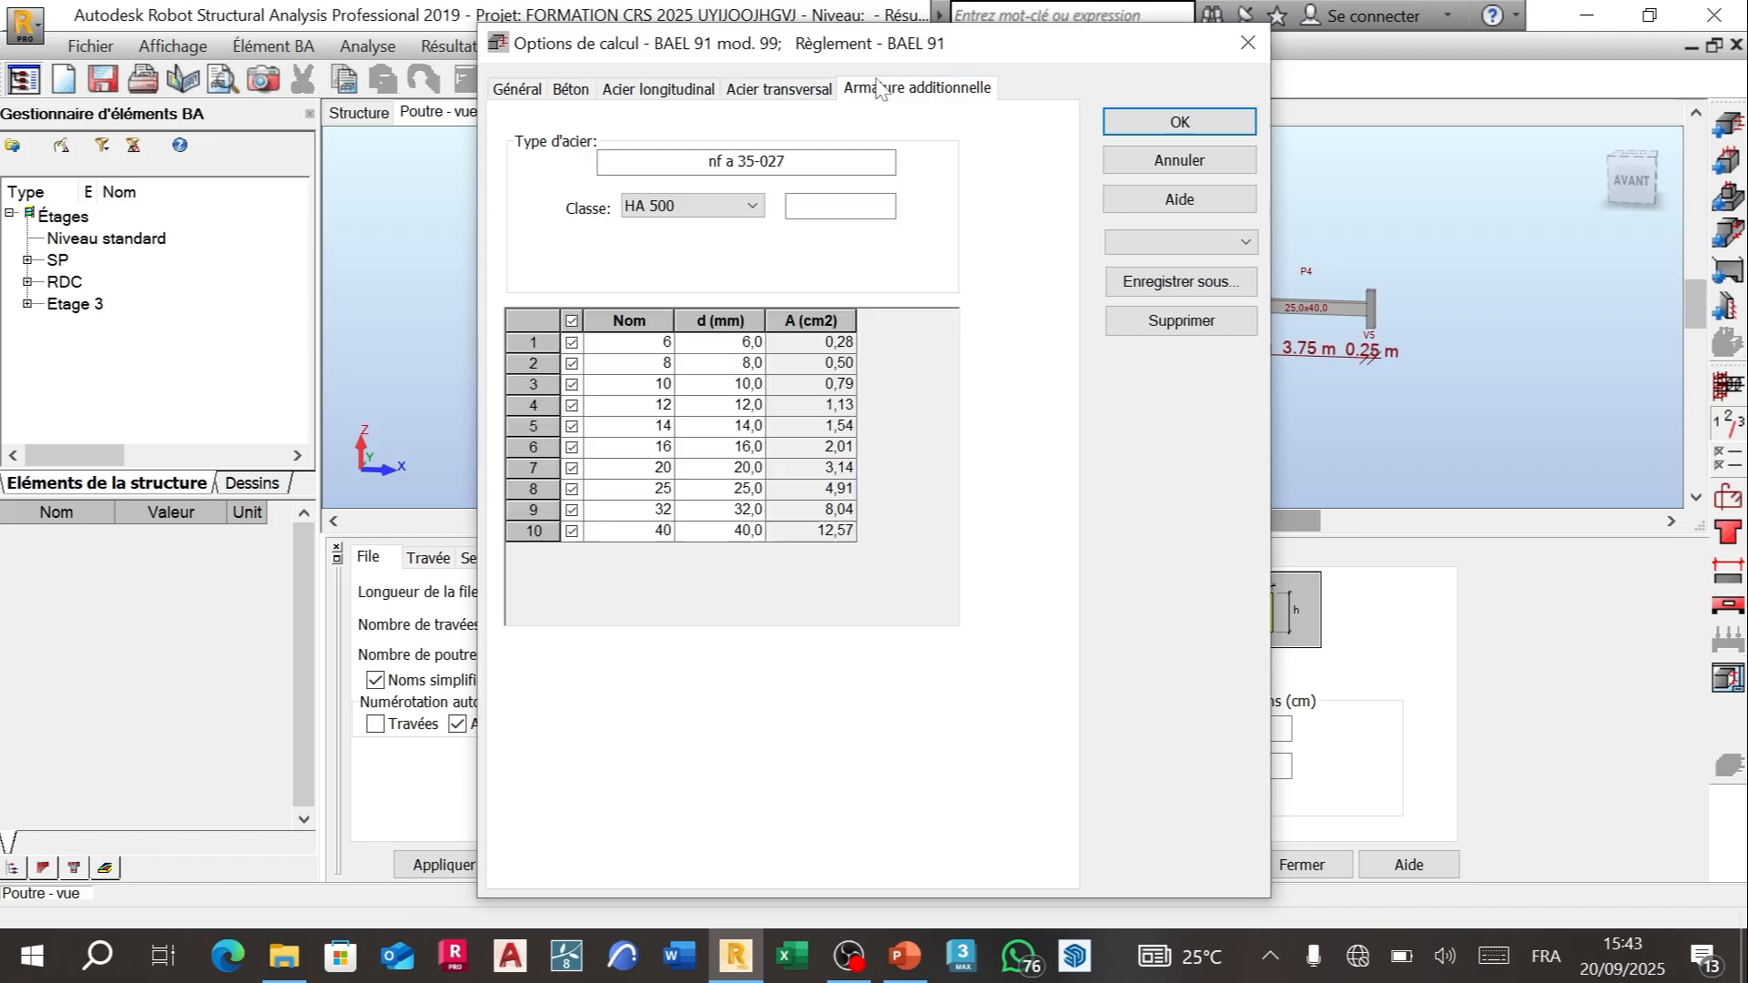
{"action": "left_click", "coordinate": [690, 207]}
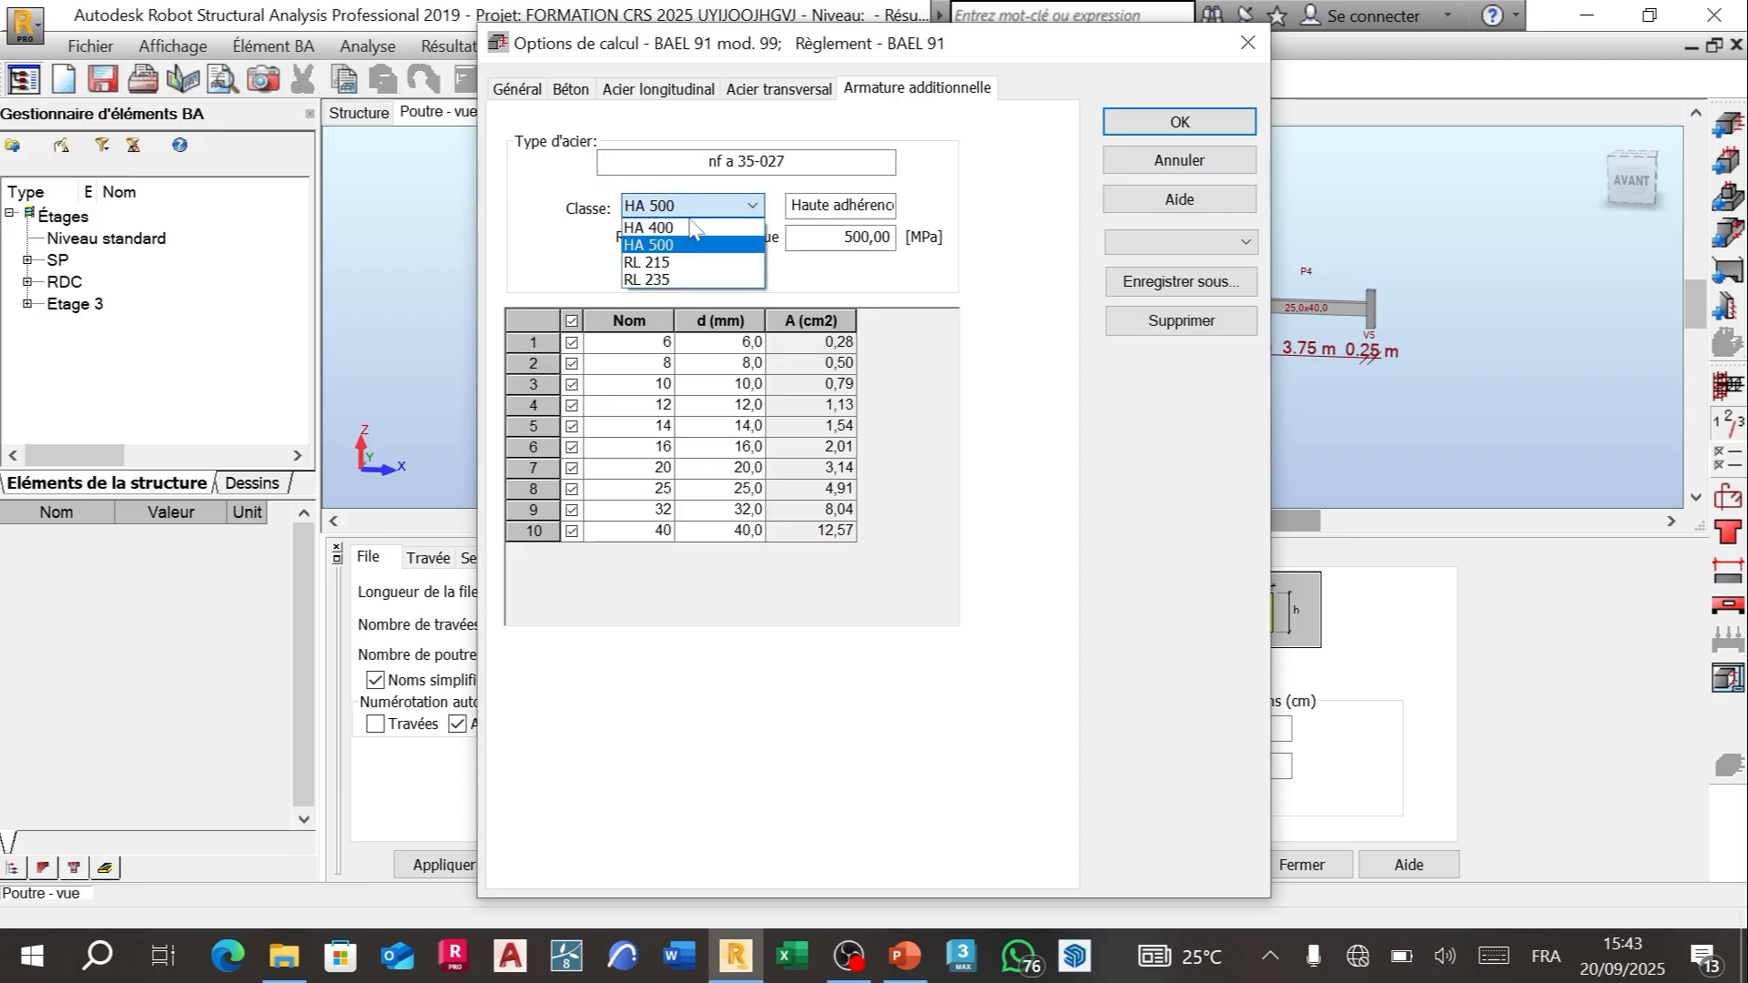
{"action": "left_click", "coordinate": [692, 228]}
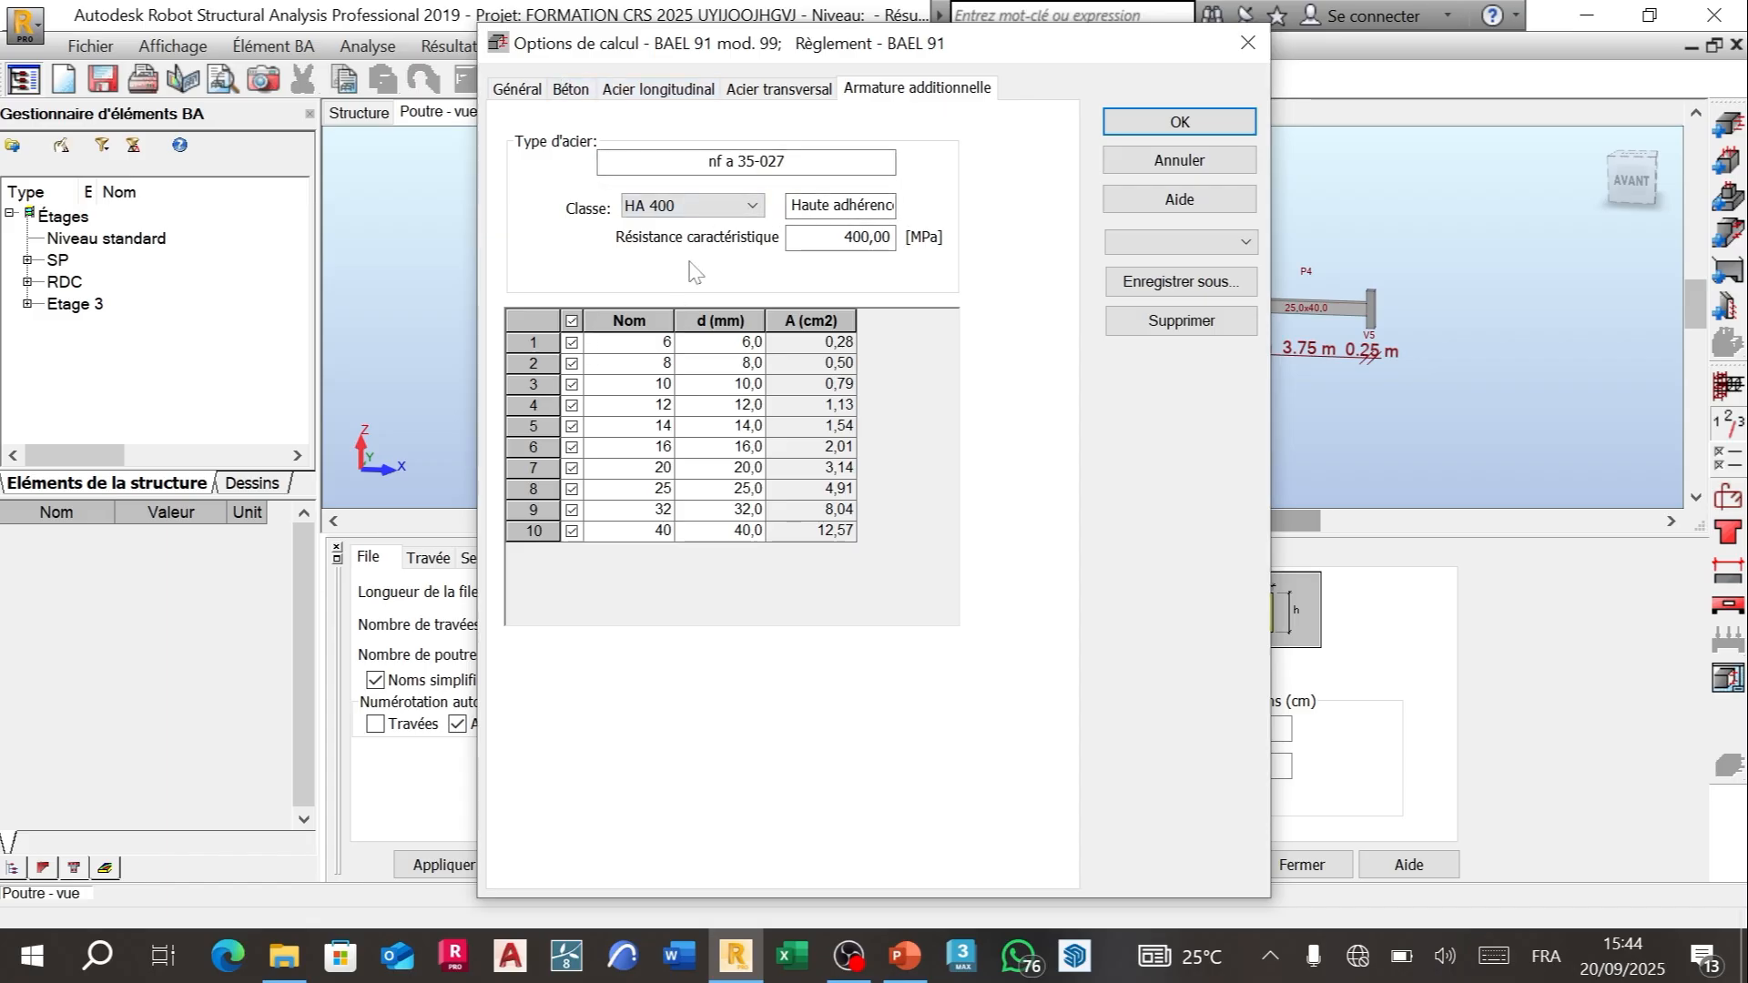
{"action": "left_click", "coordinate": [572, 320]}
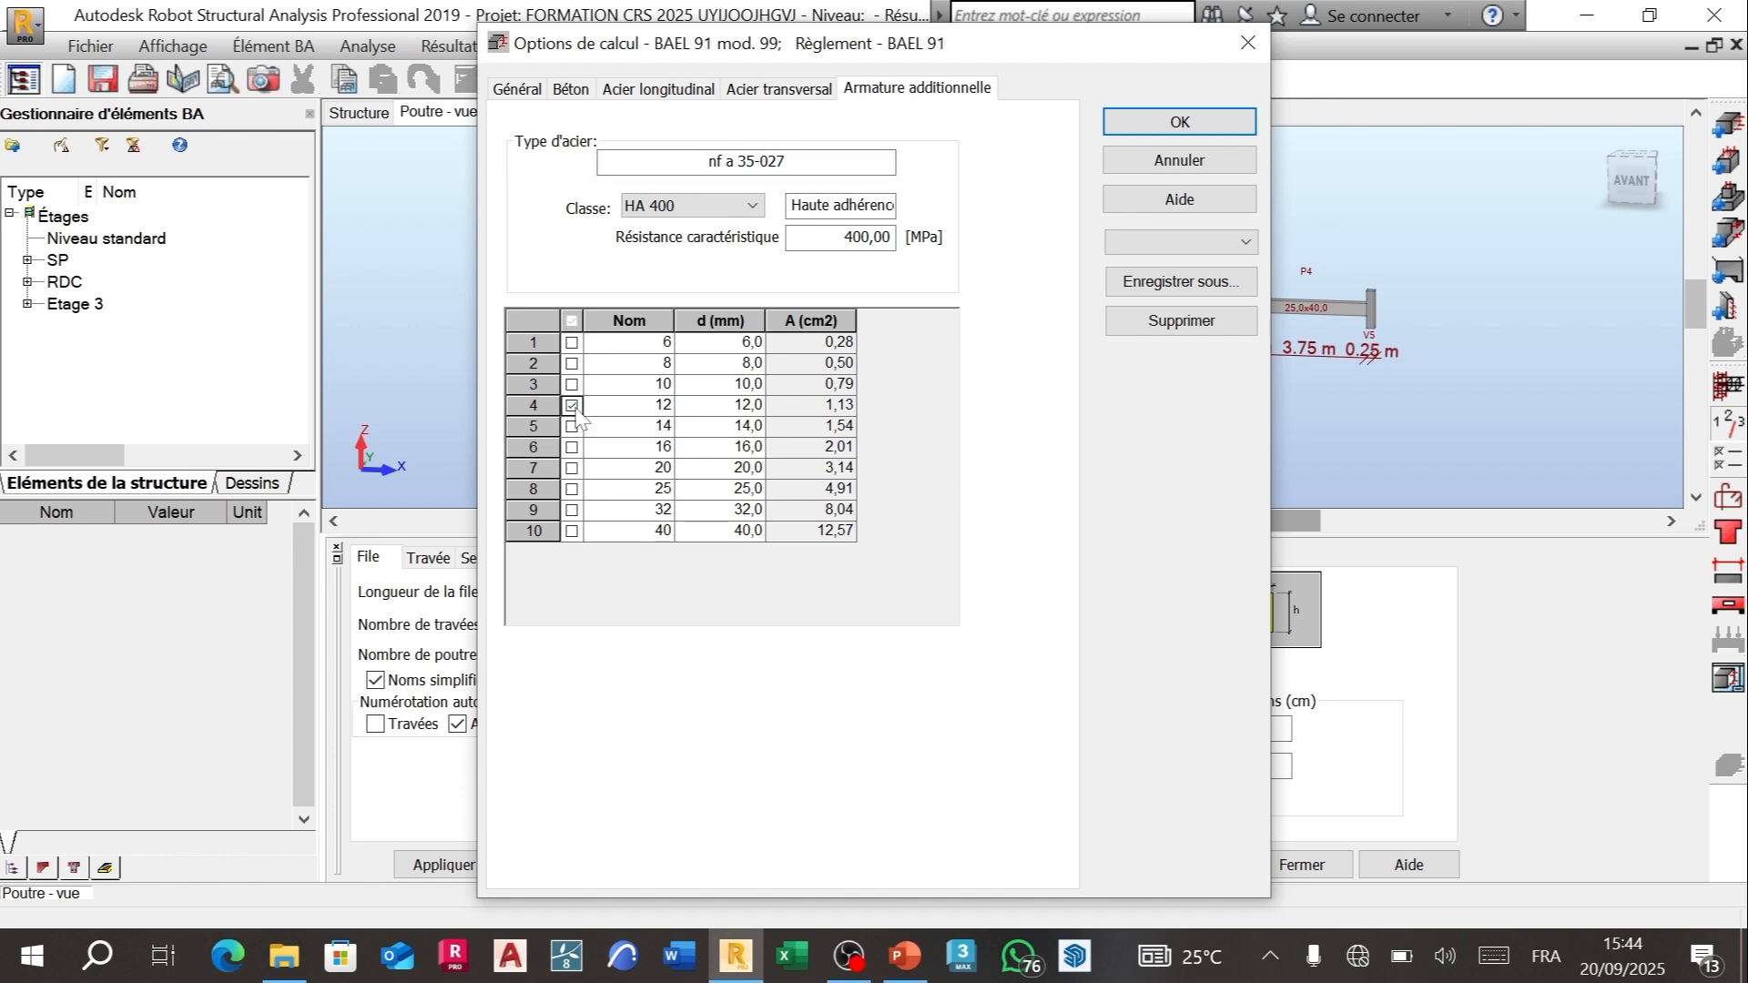
Step: Save the current calculation options as a new preset named "option de calcul"
{"action": "left_click", "coordinate": [1174, 282]}
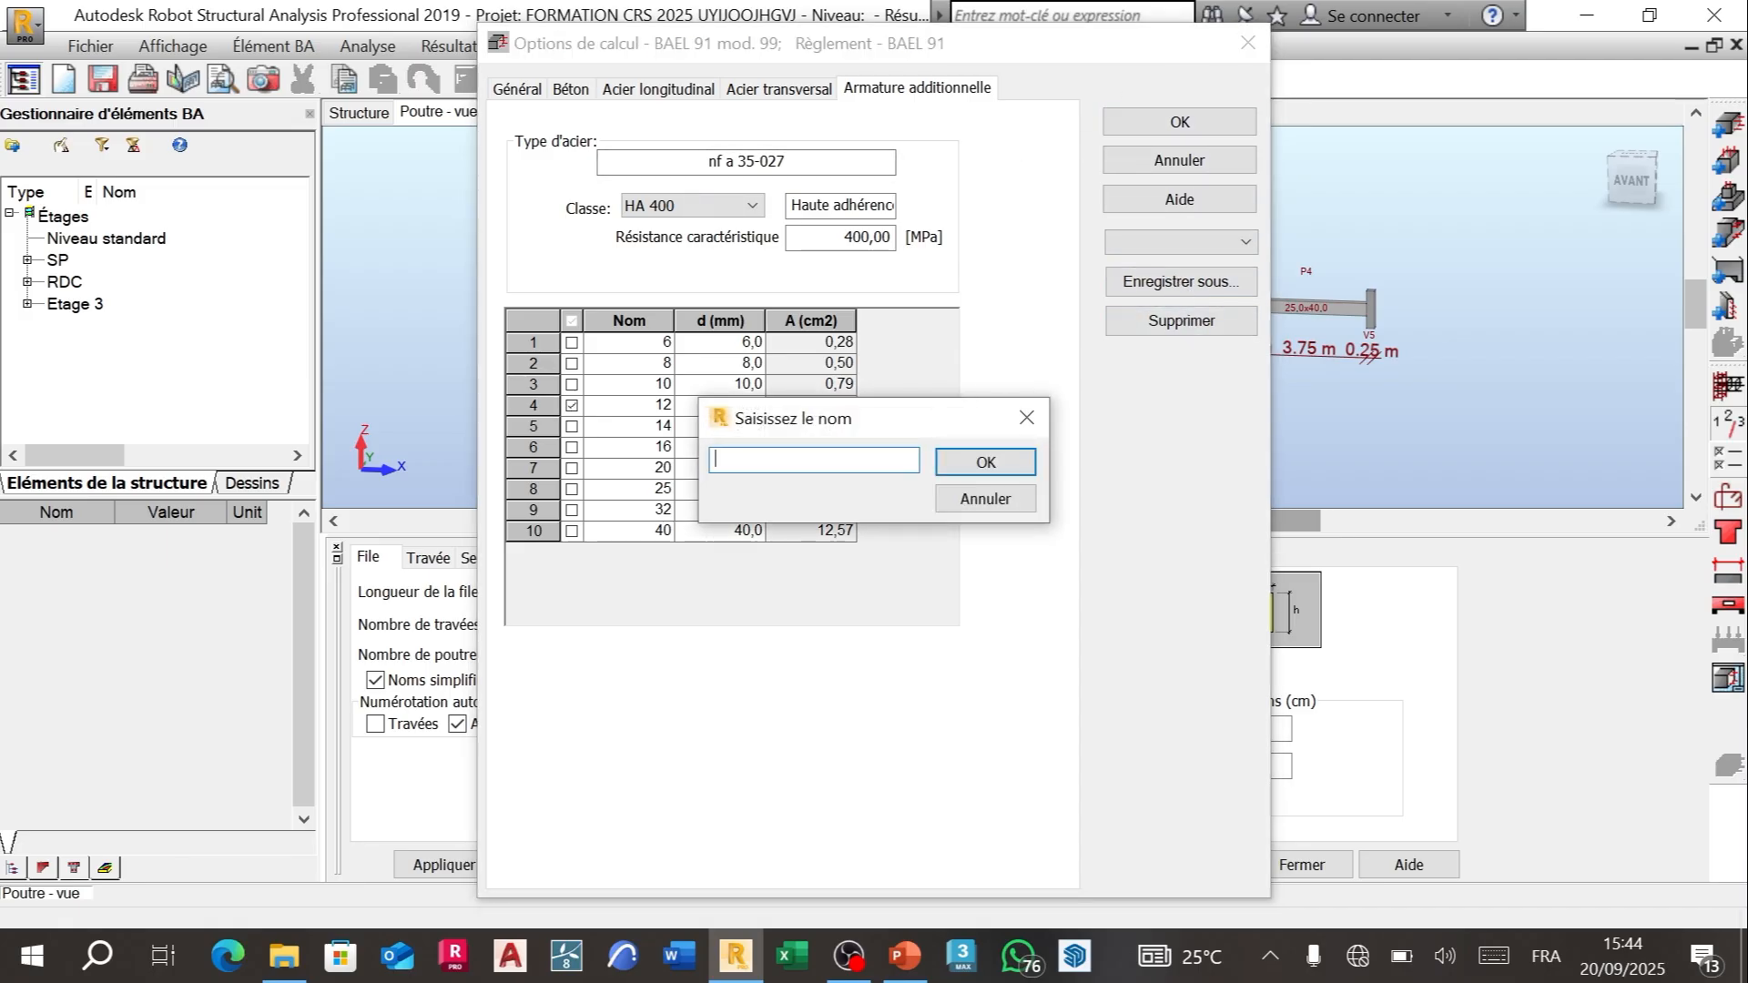
{"action": "left_click", "coordinate": [1494, 954]}
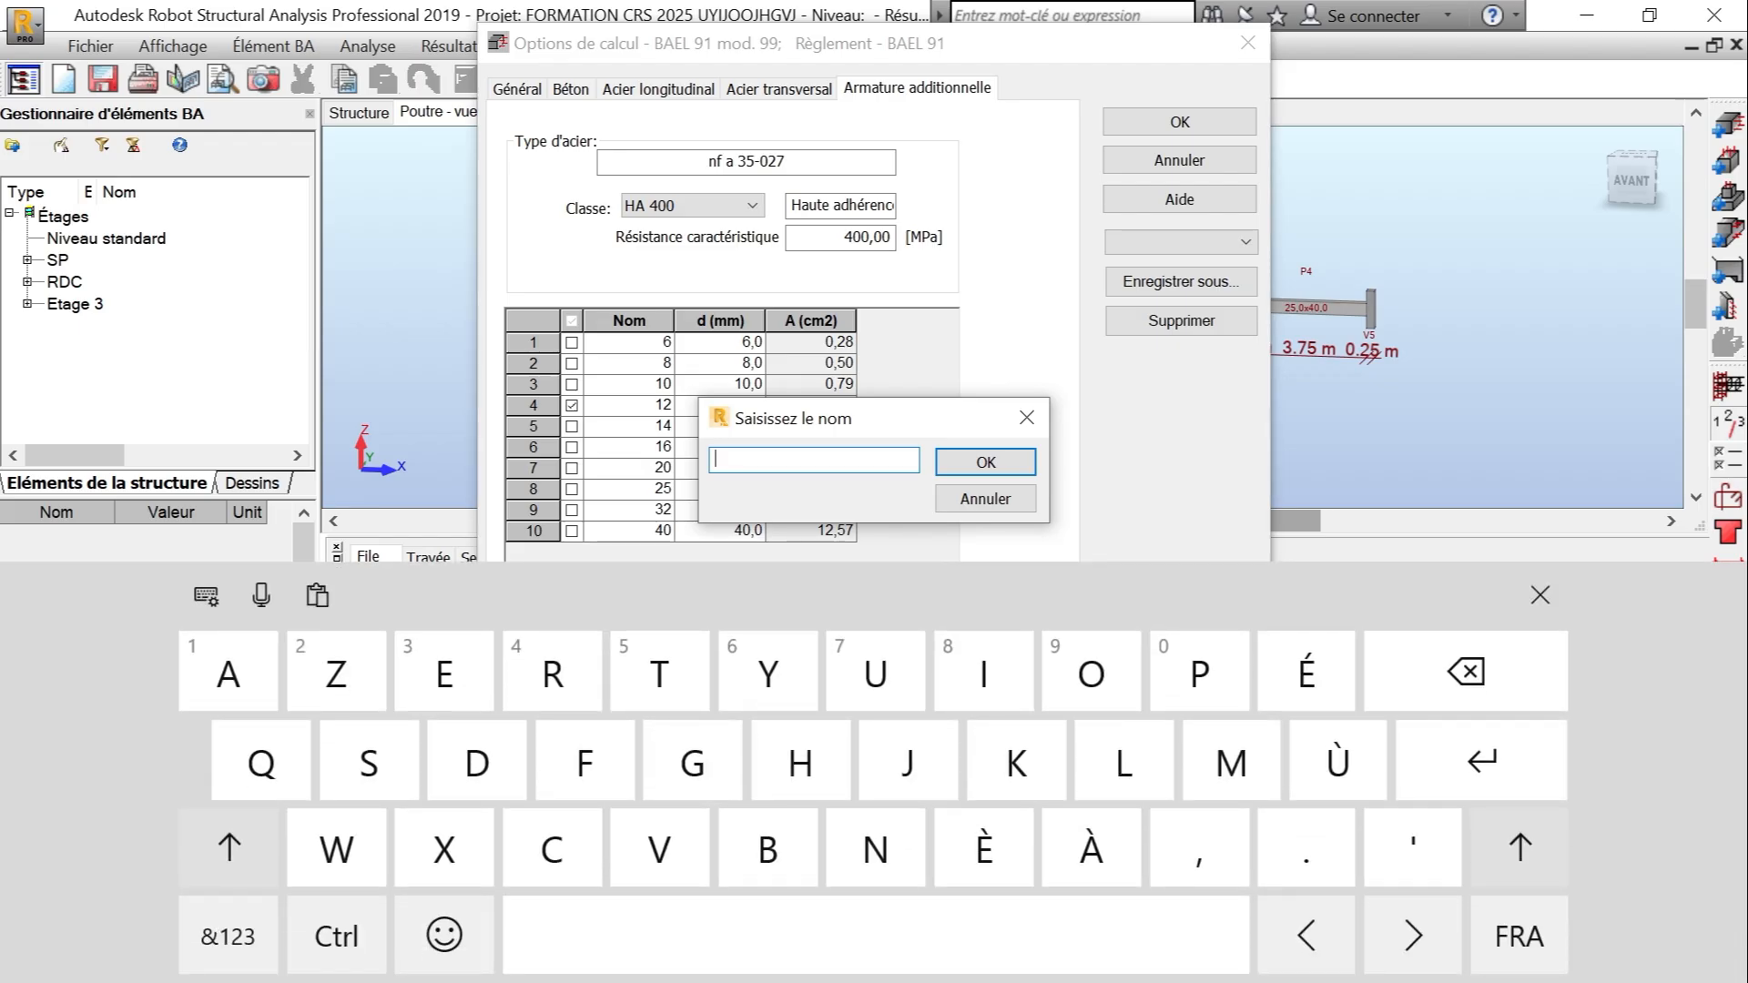
{"action": "left_click", "coordinate": [229, 848]}
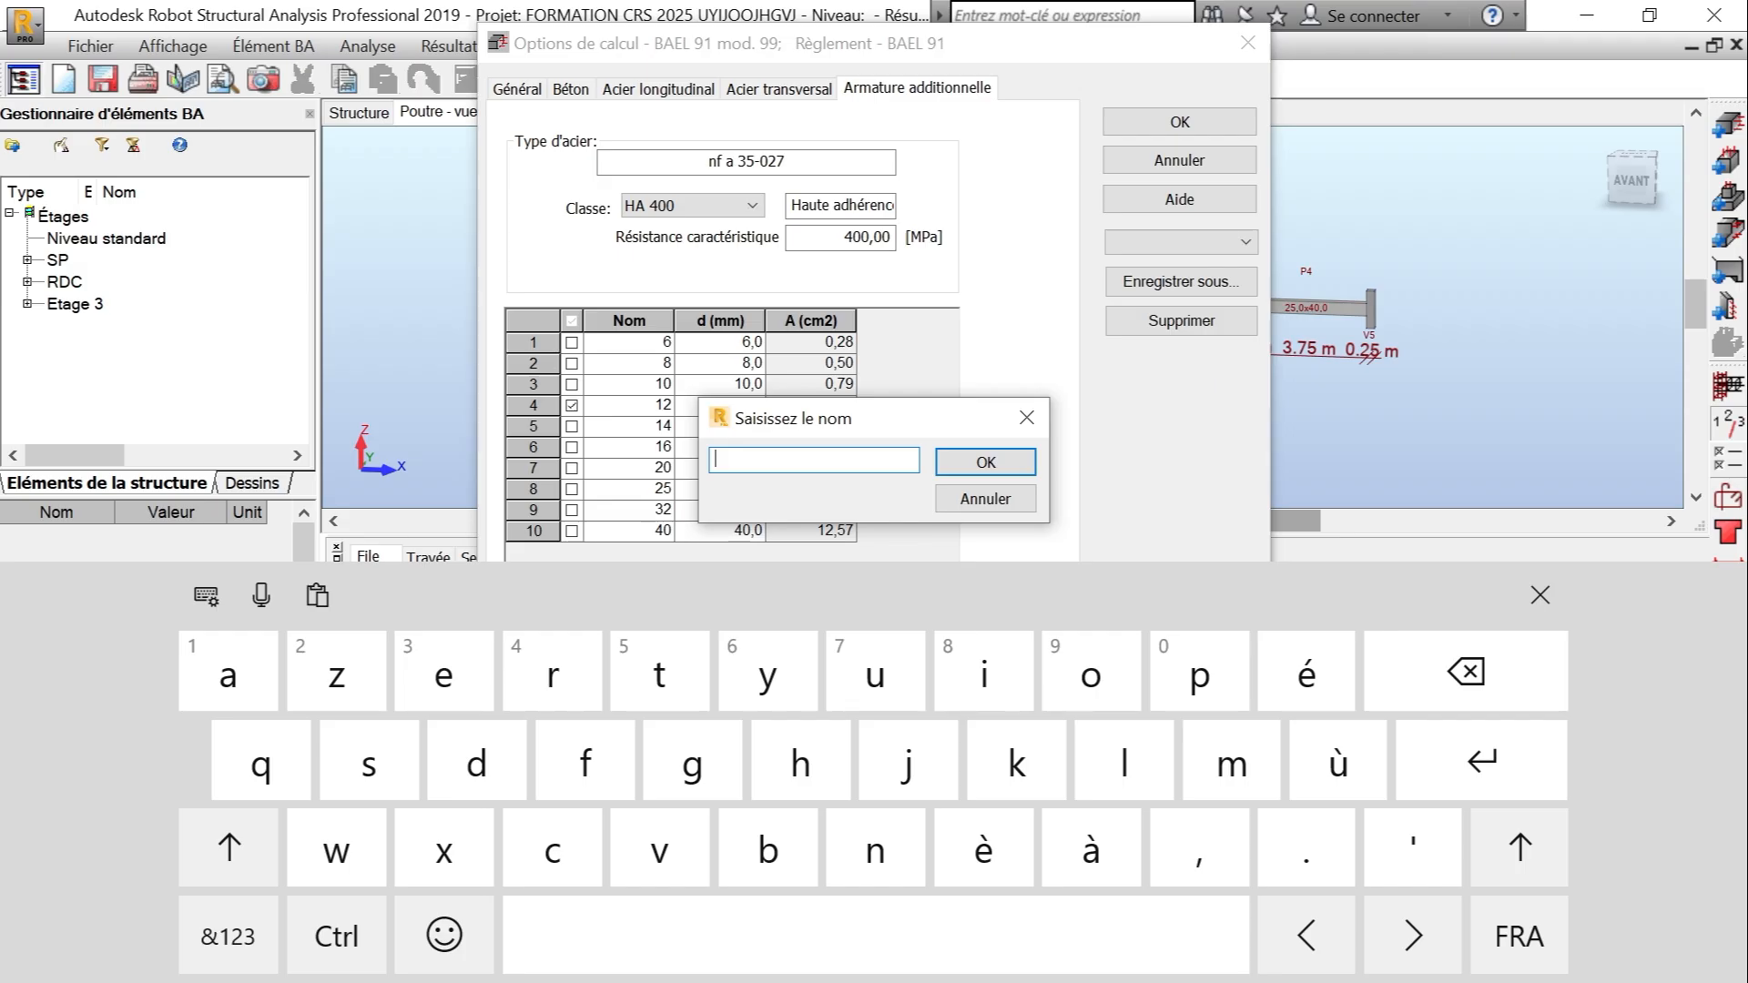
{"action": "type", "text": "opti"}
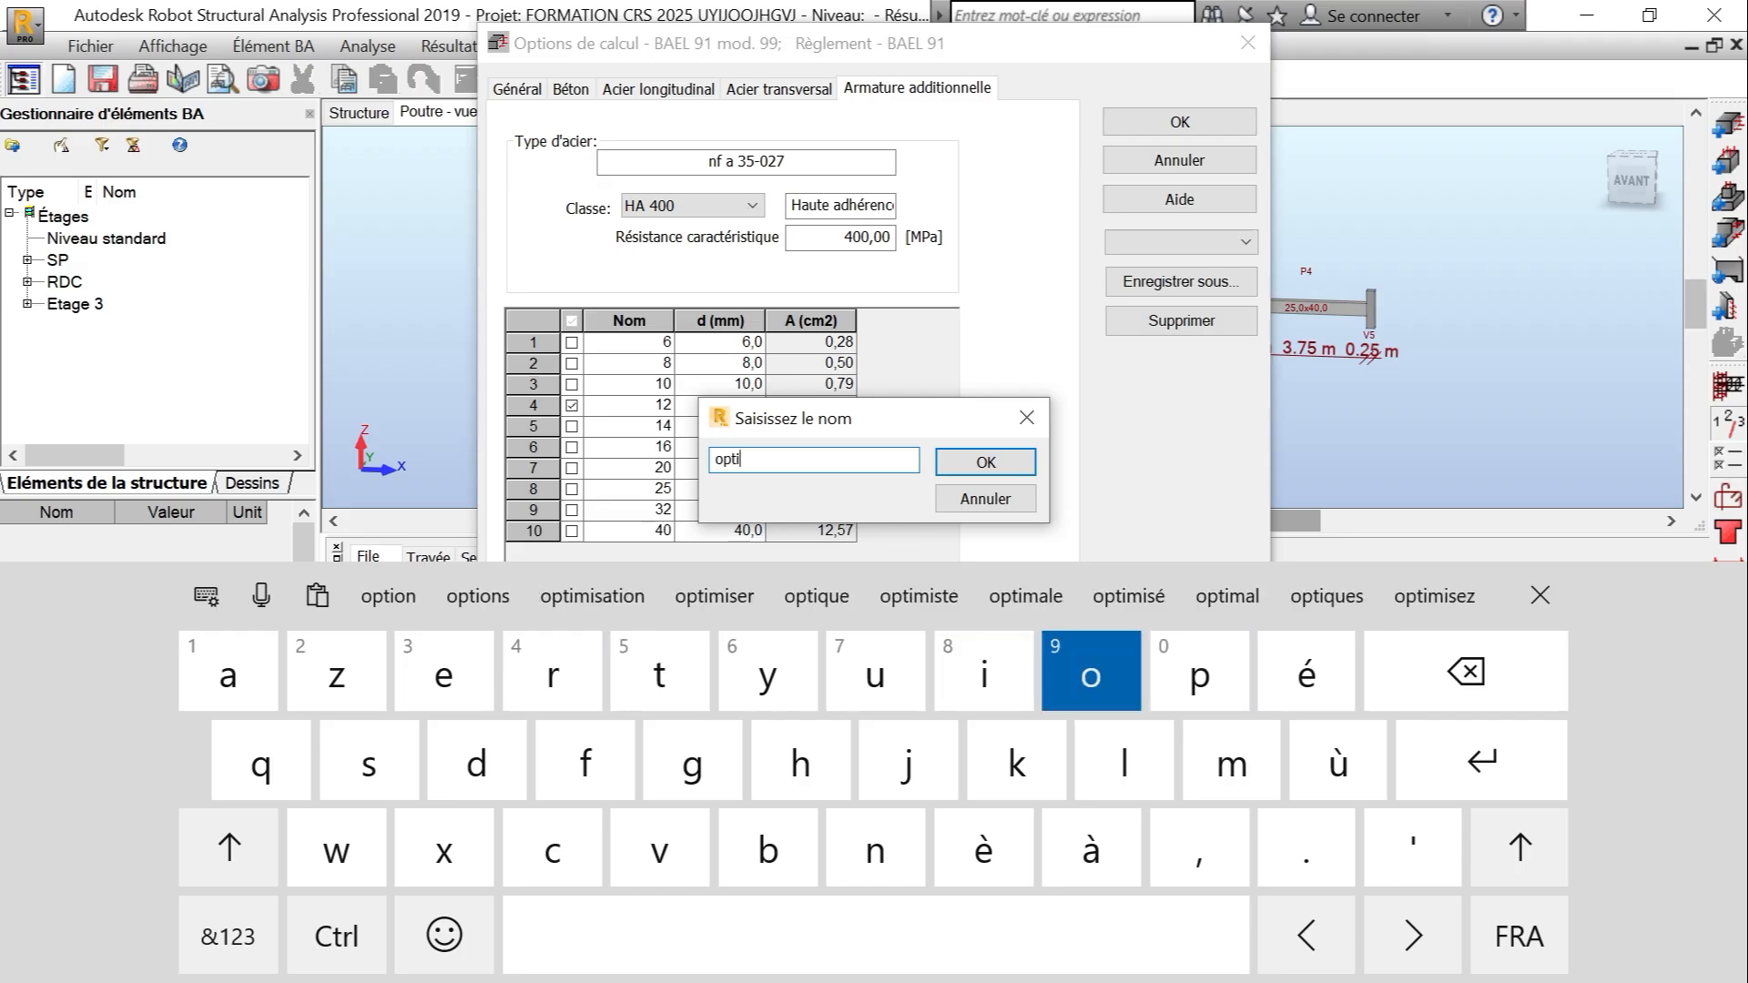
{"action": "type", "text": "on de"}
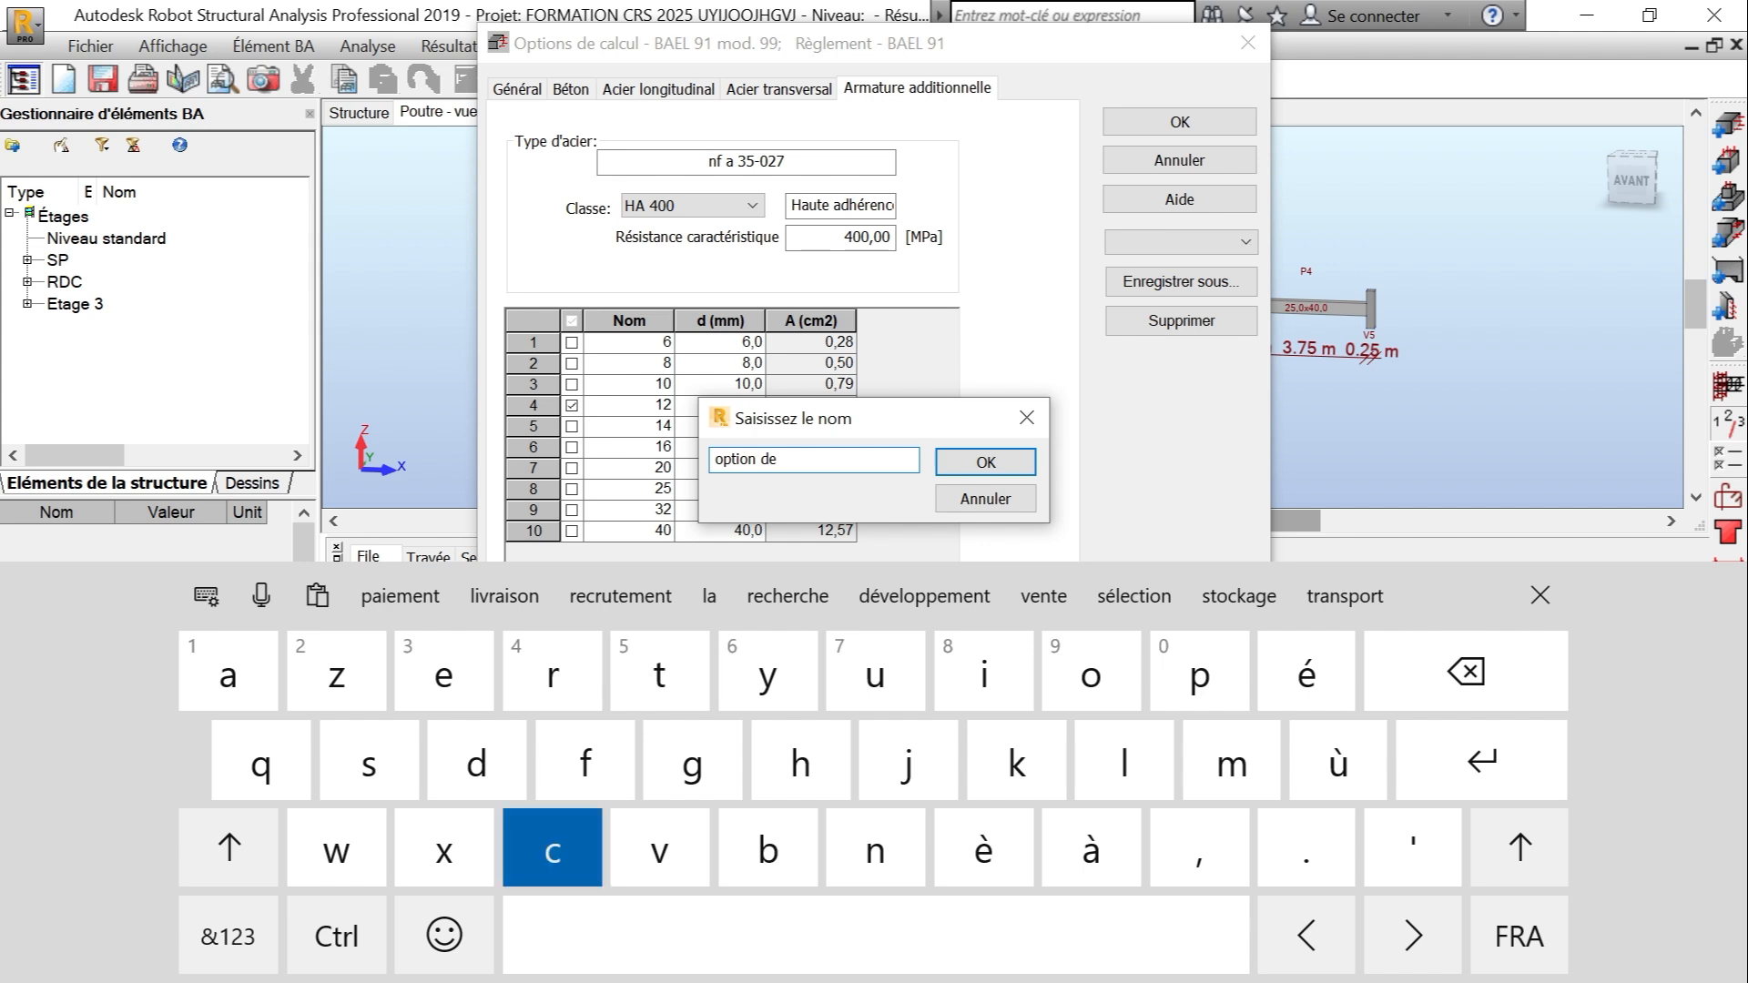
{"action": "type", "text": " calcul"}
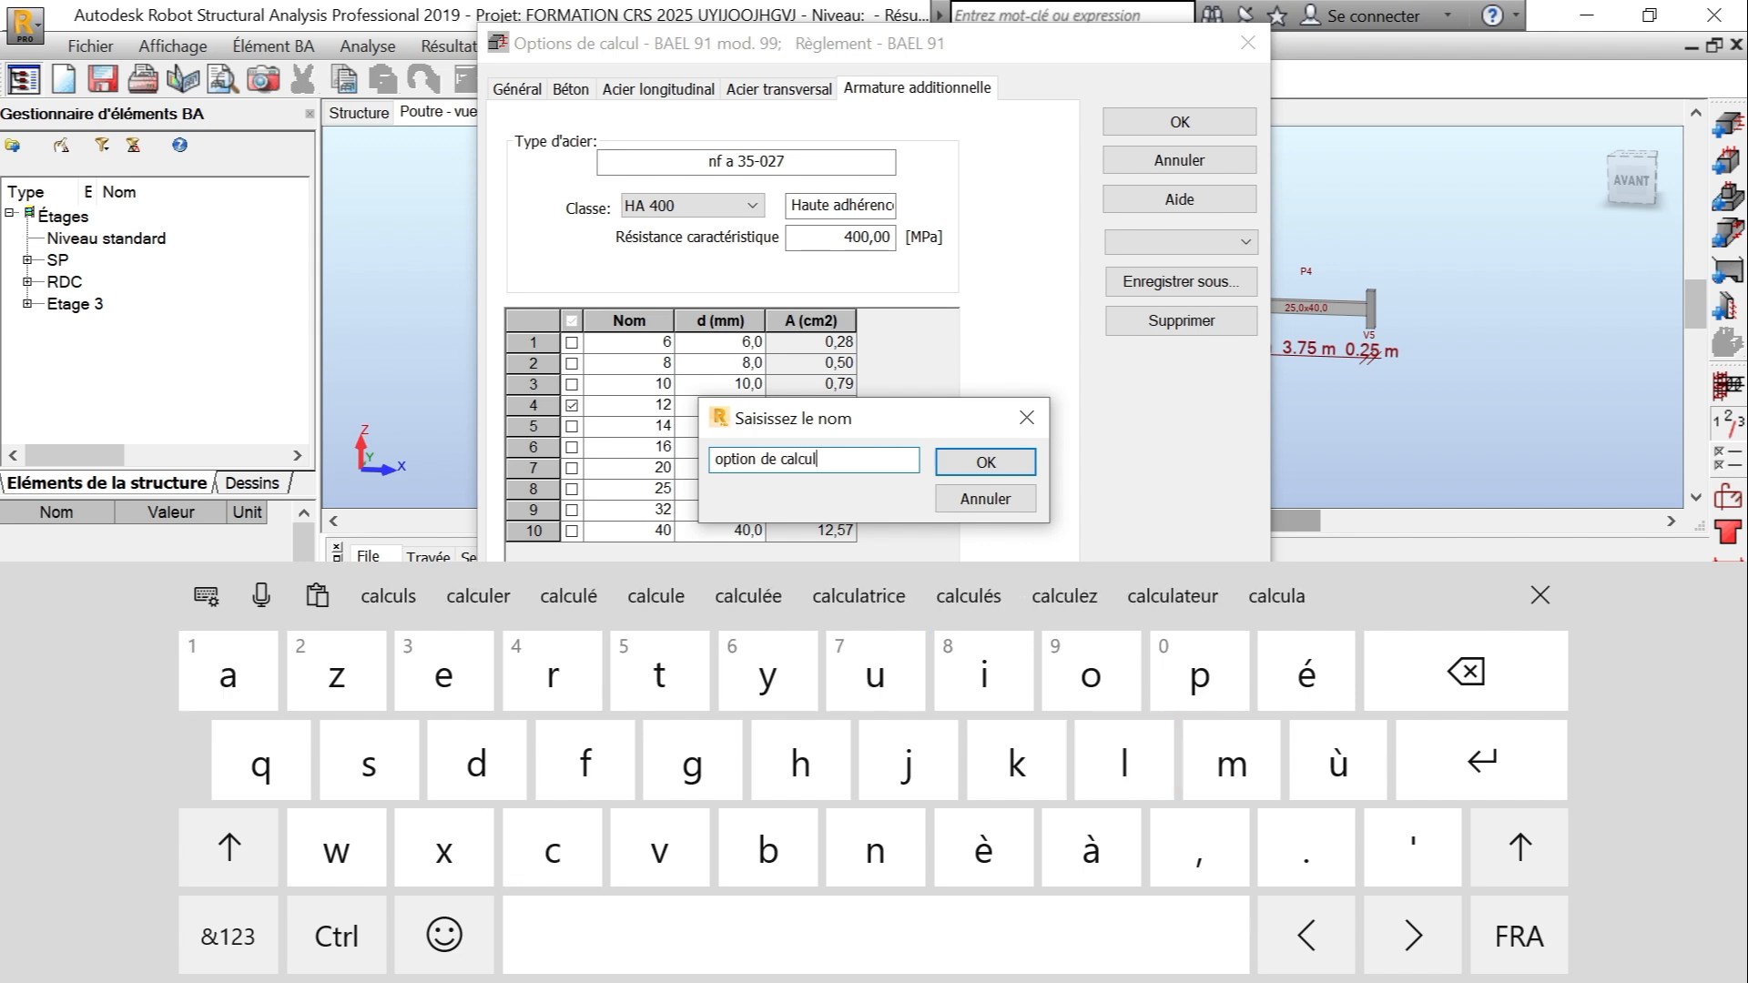
{"action": "left_click", "coordinate": [986, 462]}
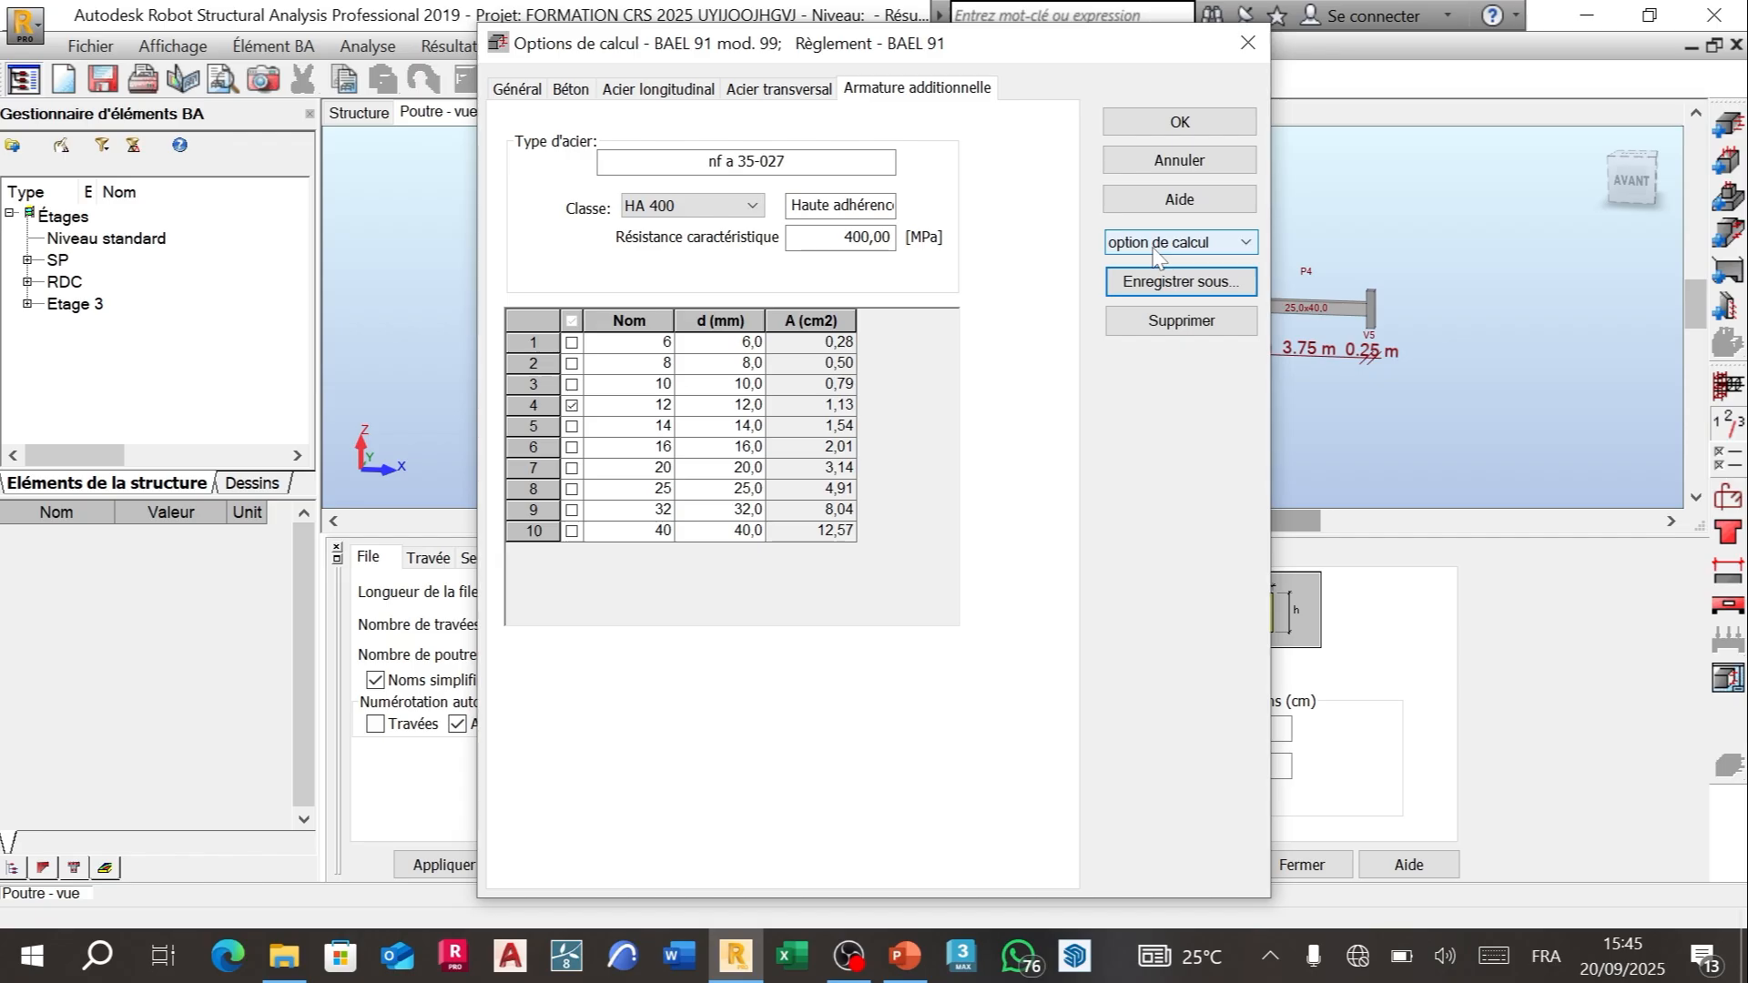
Step: Check the transverse, longitudinal and additional steel settings, and accept the calculation options for the beam
{"action": "left_click", "coordinate": [739, 91]}
{"action": "left_click", "coordinate": [644, 91]}
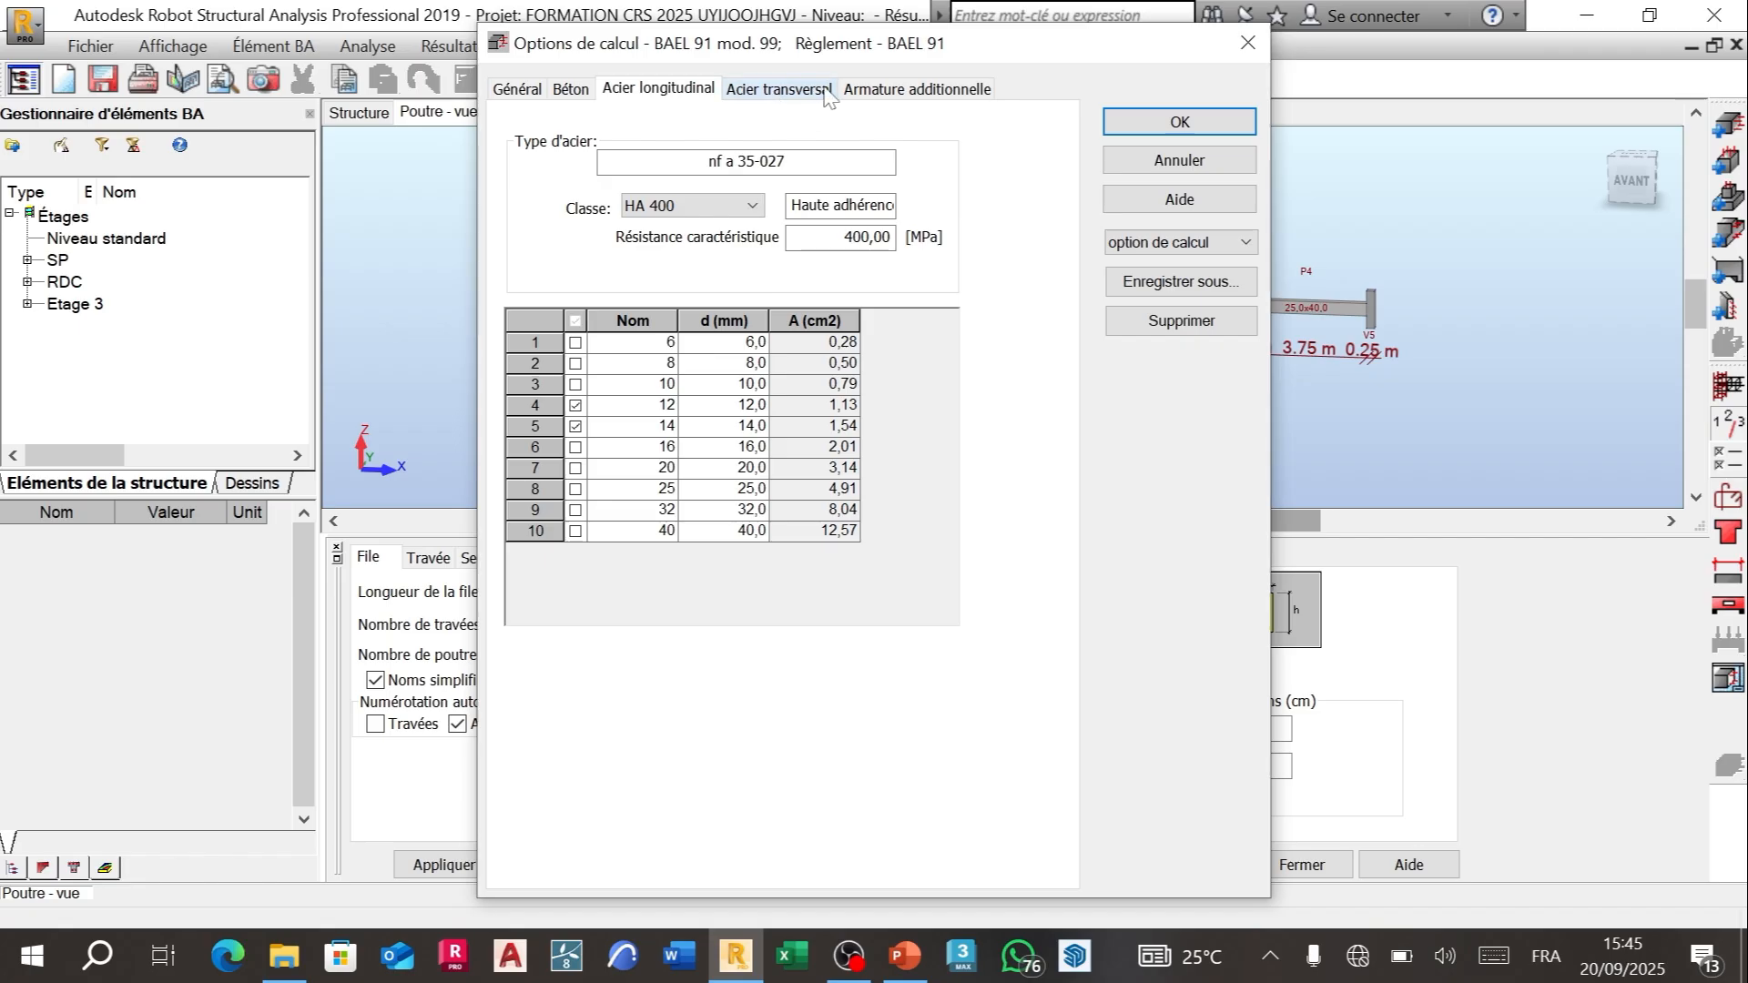
{"action": "left_click", "coordinate": [876, 91]}
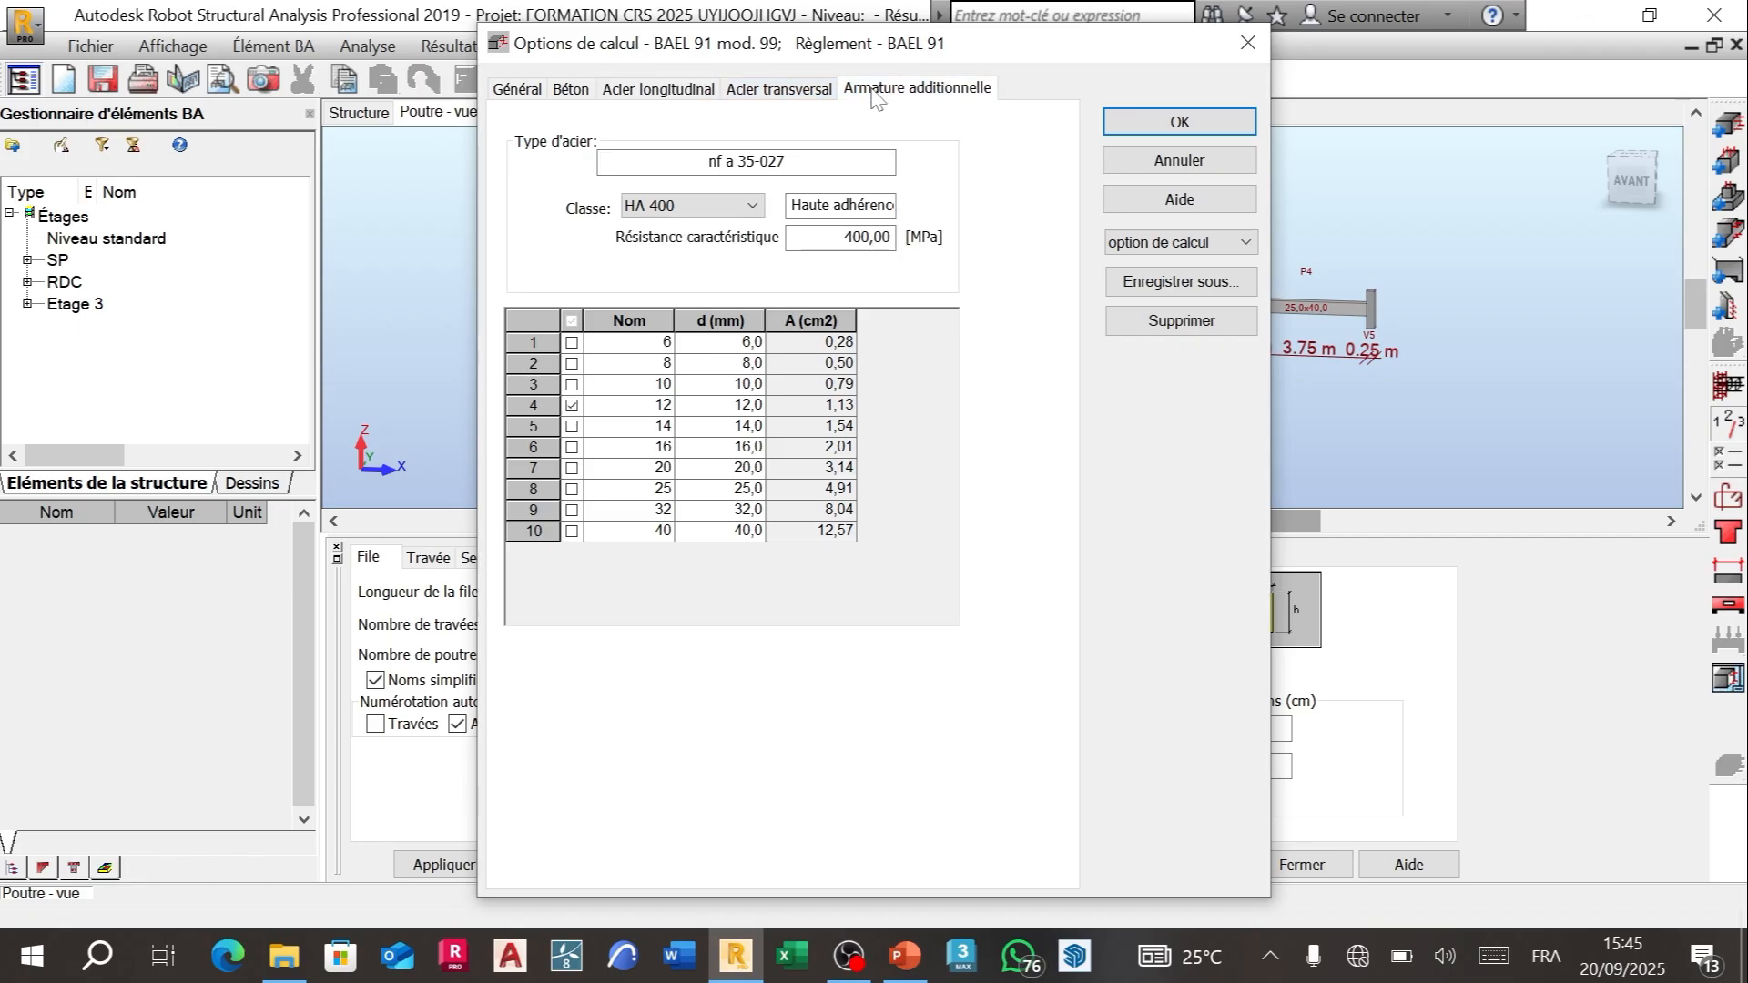
{"action": "left_click", "coordinate": [1167, 126]}
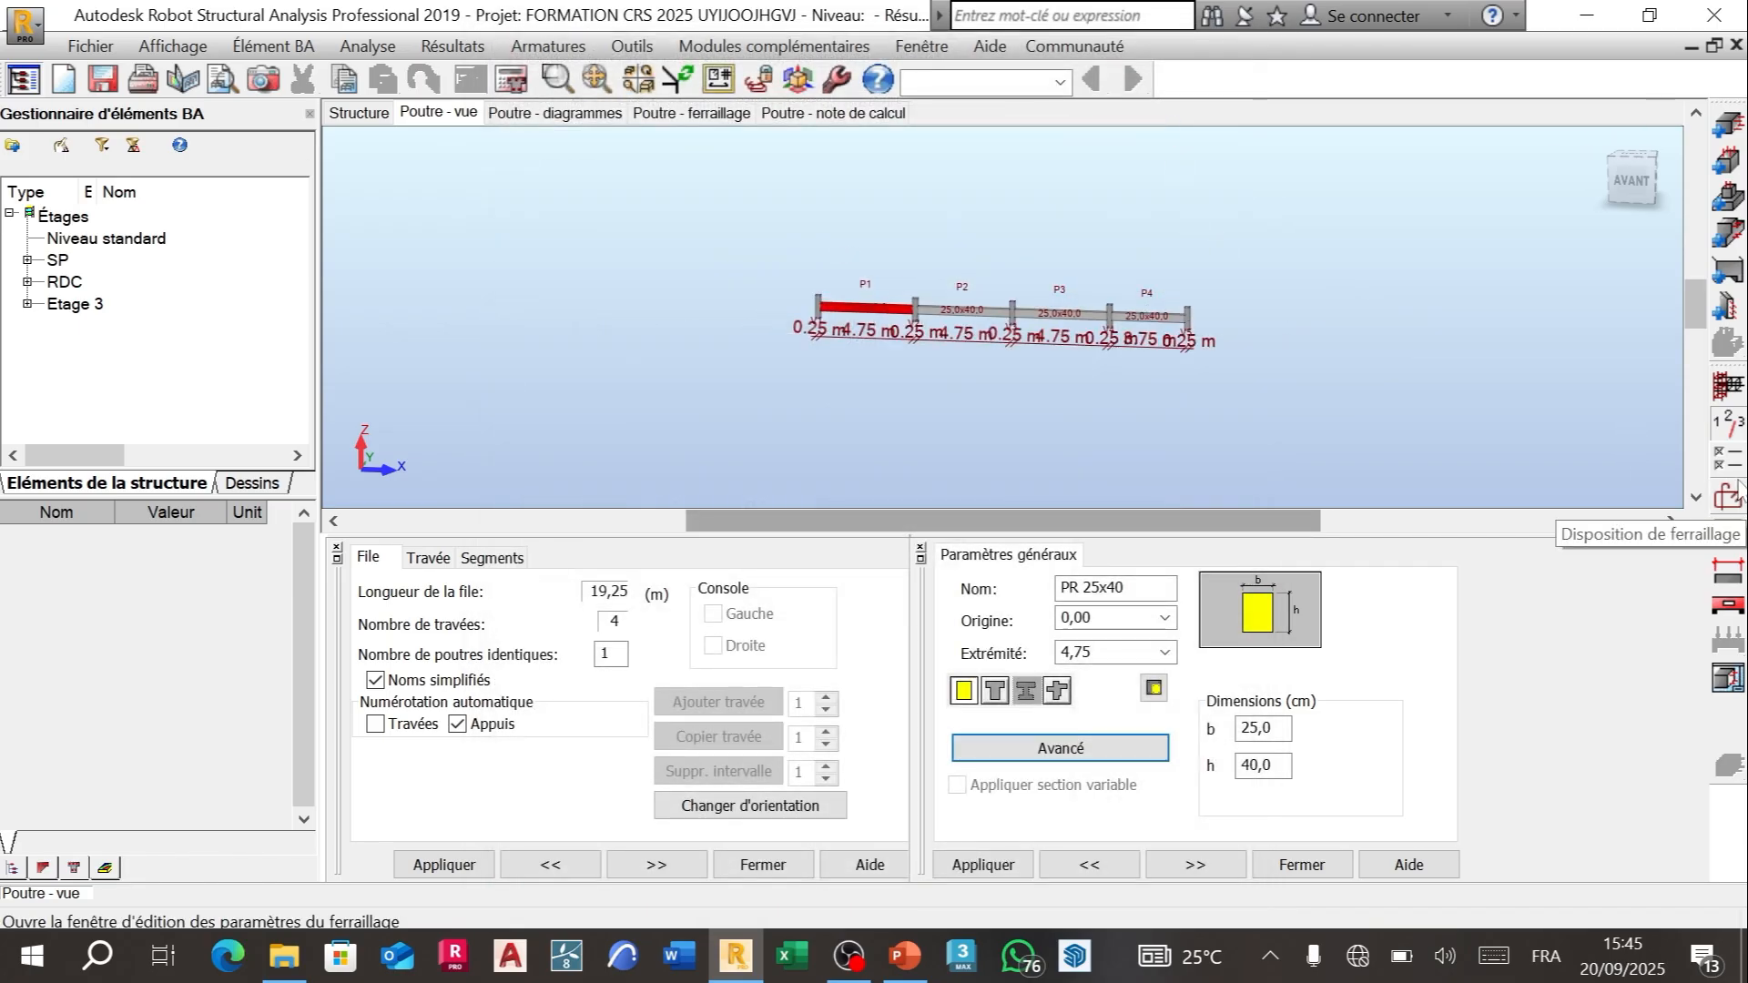
Step: In the reinforcement arrangement parameters, set the straight bars' maximum length to 10.5 m, keeping 12 as the minimum longitudinal diameter
{"action": "left_click", "coordinate": [1734, 497]}
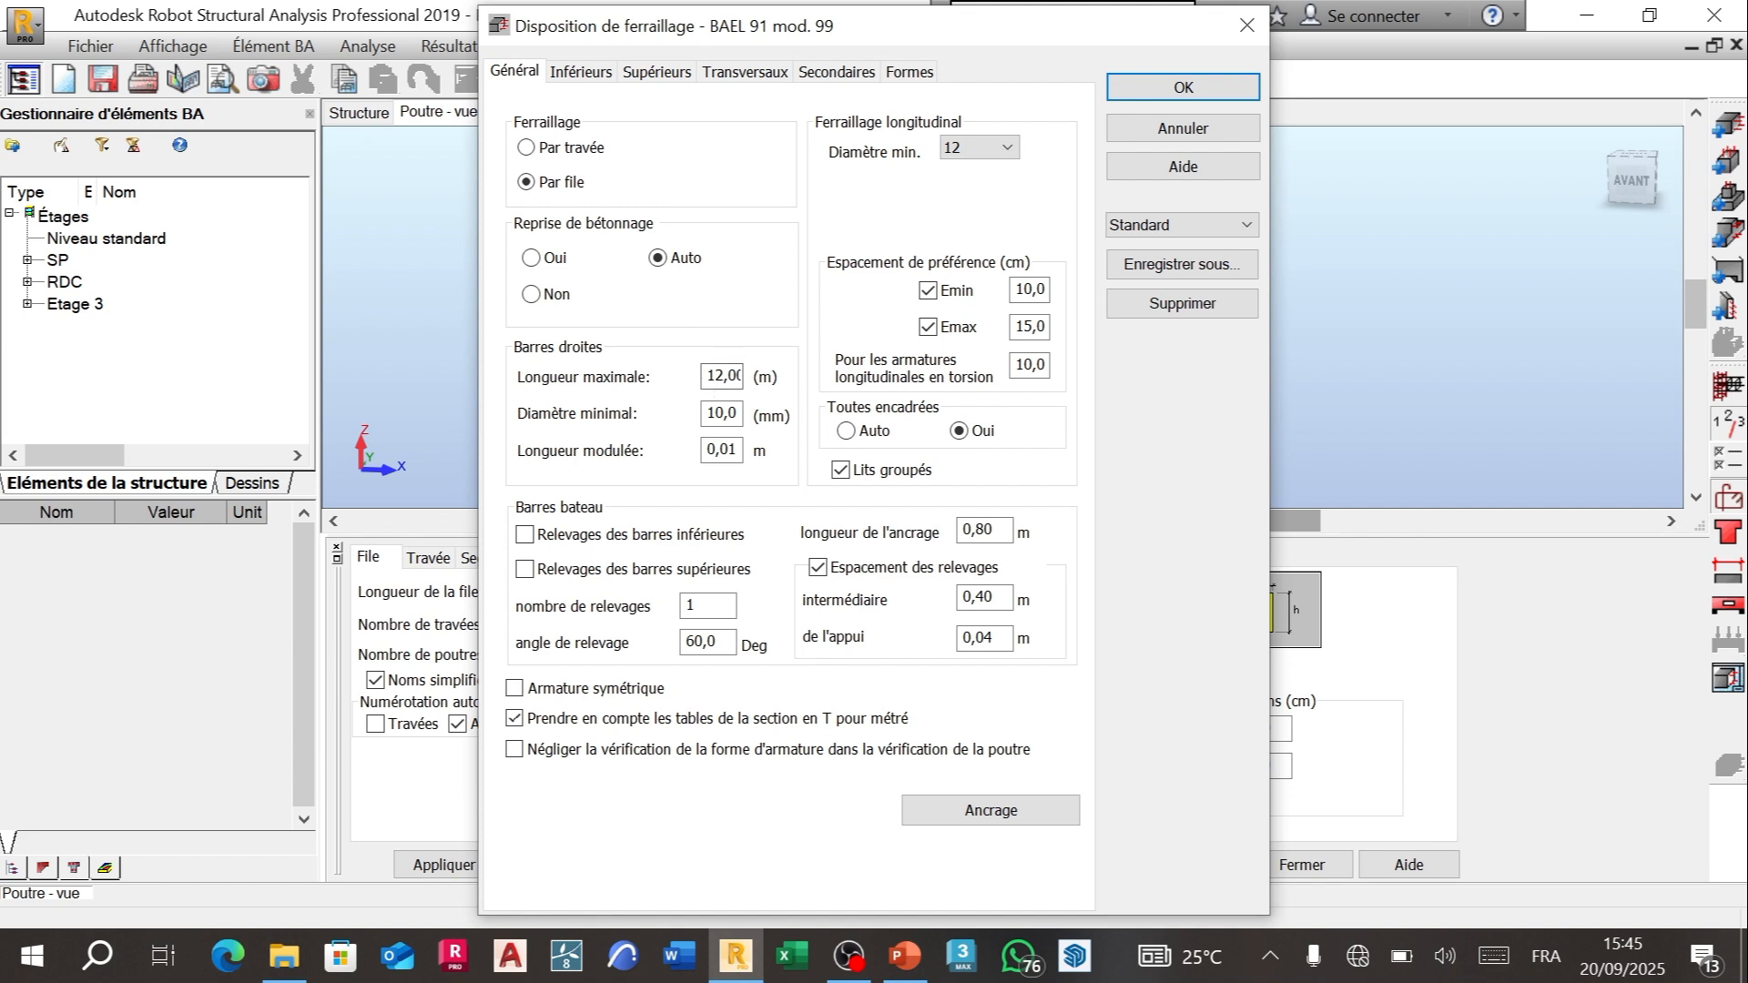
{"action": "double_click", "coordinate": [719, 376]}
{"action": "type", "text": "10,"}
{"action": "left_click", "coordinate": [983, 148]}
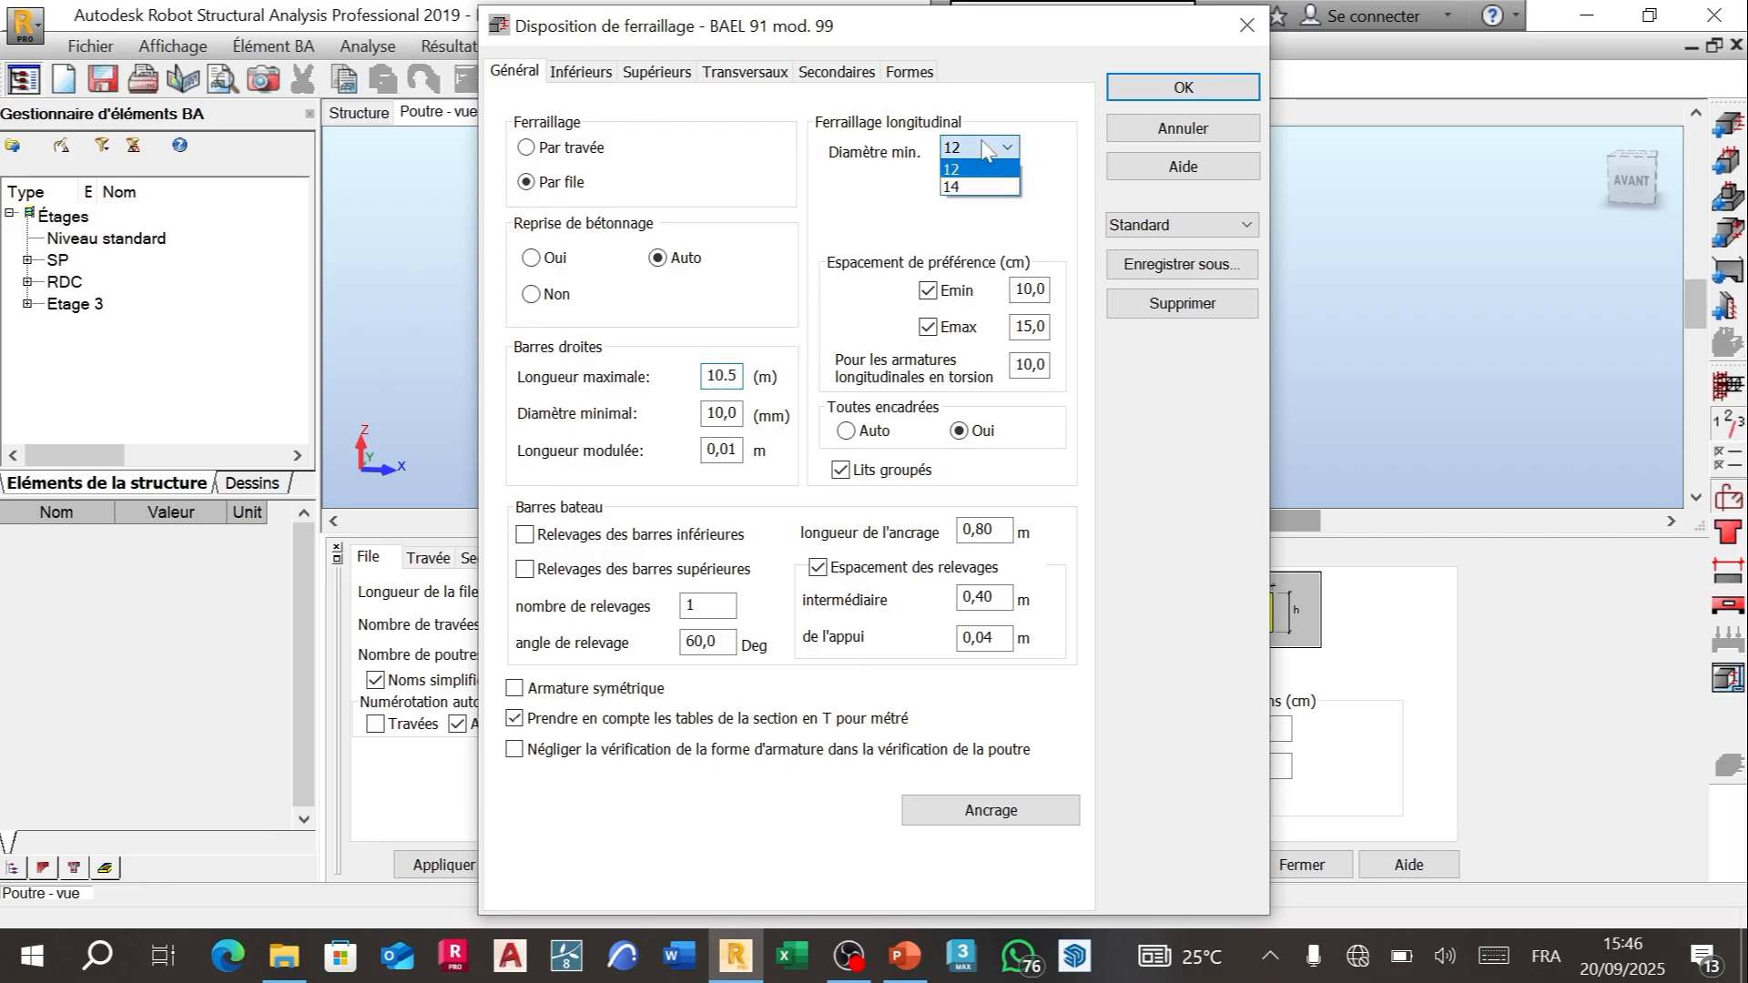
{"action": "left_click", "coordinate": [983, 148]}
{"action": "left_click", "coordinate": [983, 148]}
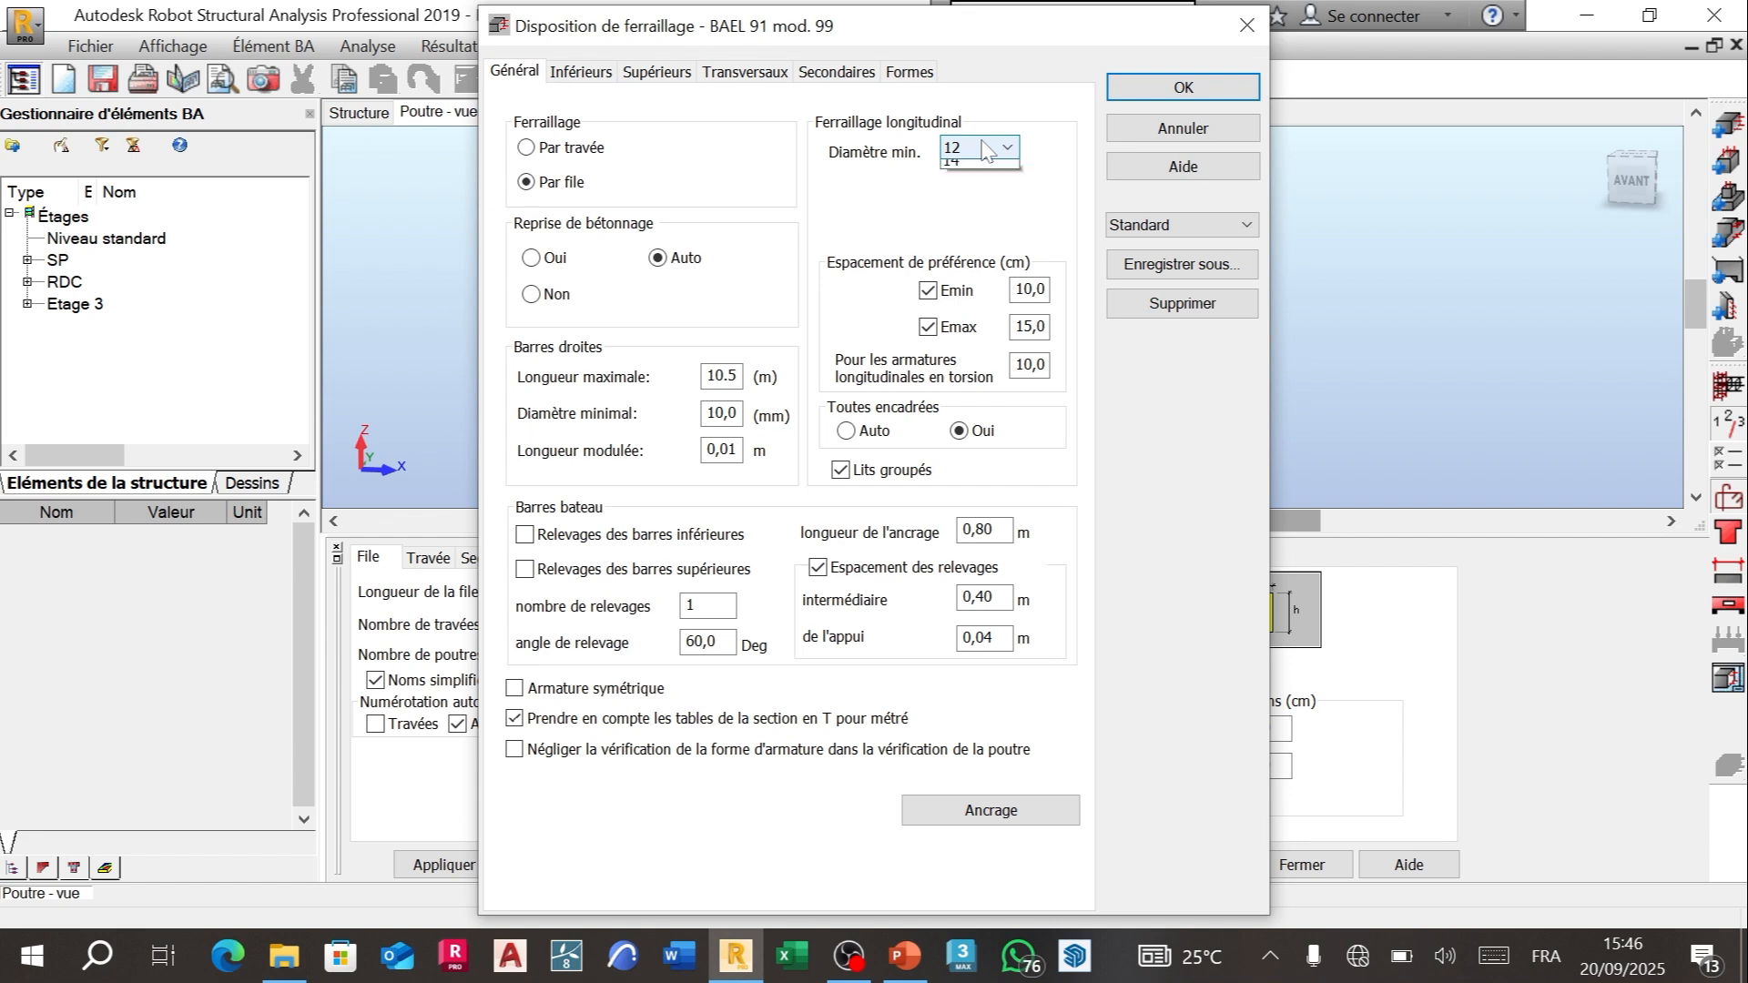
{"action": "left_click", "coordinate": [983, 149]}
{"action": "left_click", "coordinate": [983, 149]}
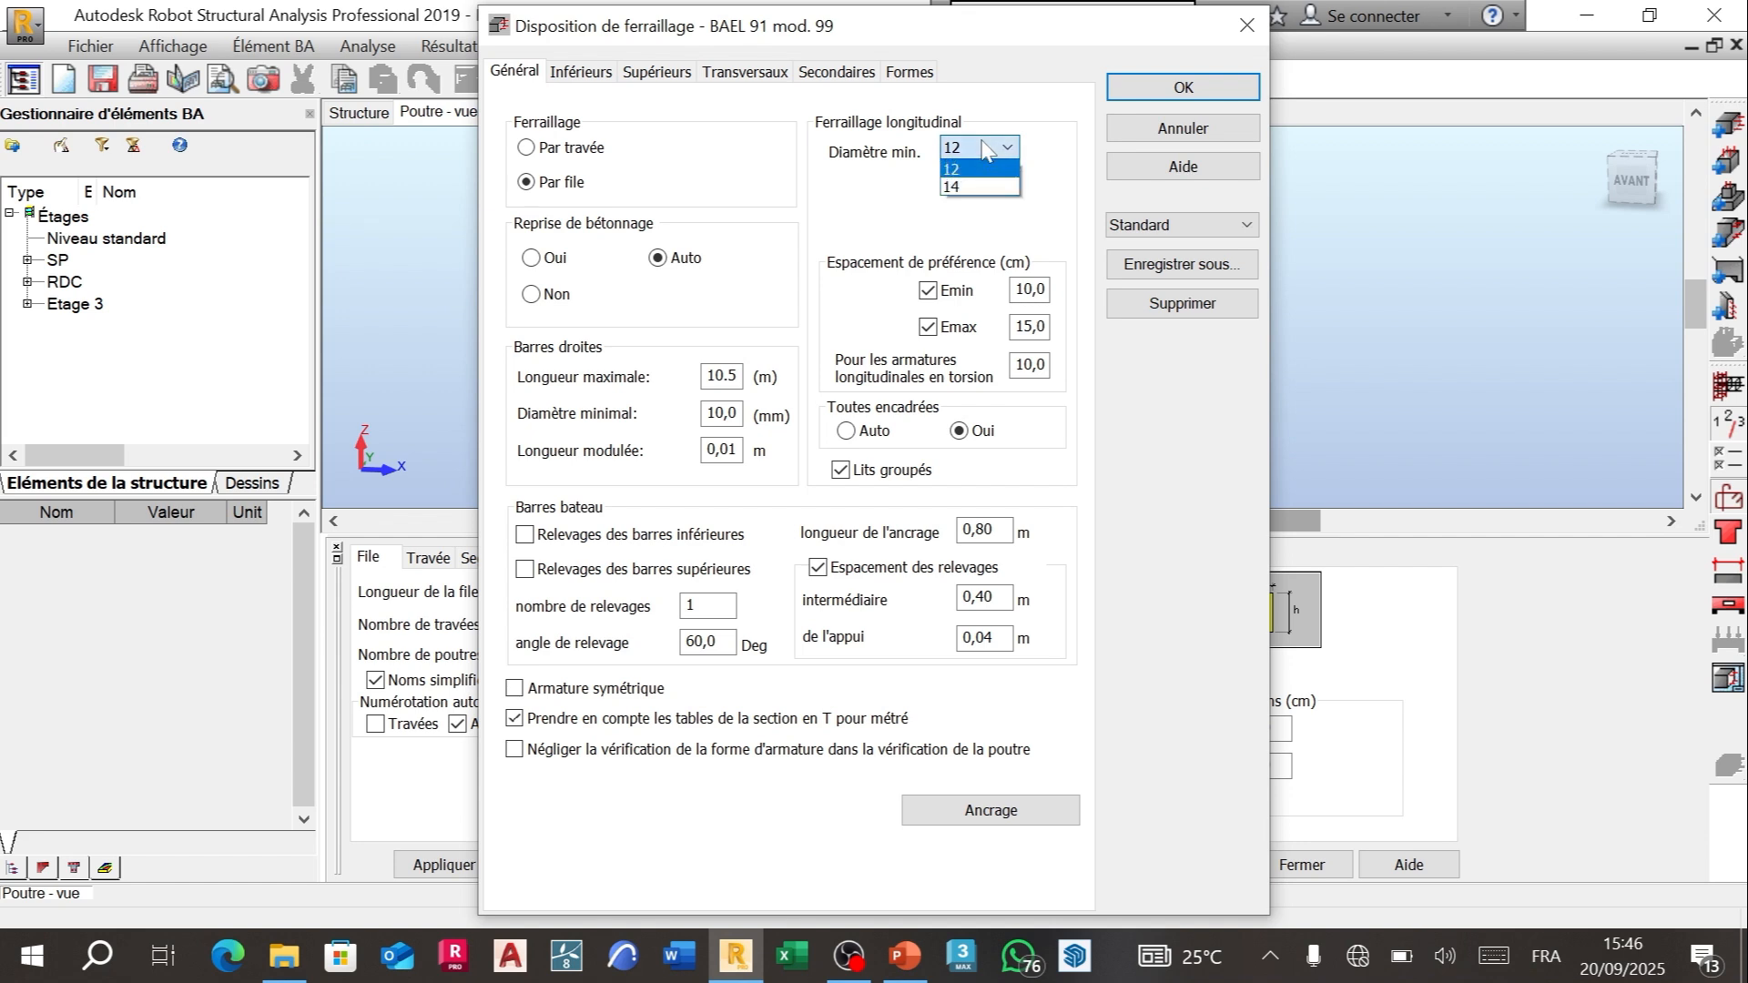
{"action": "left_click", "coordinate": [986, 150]}
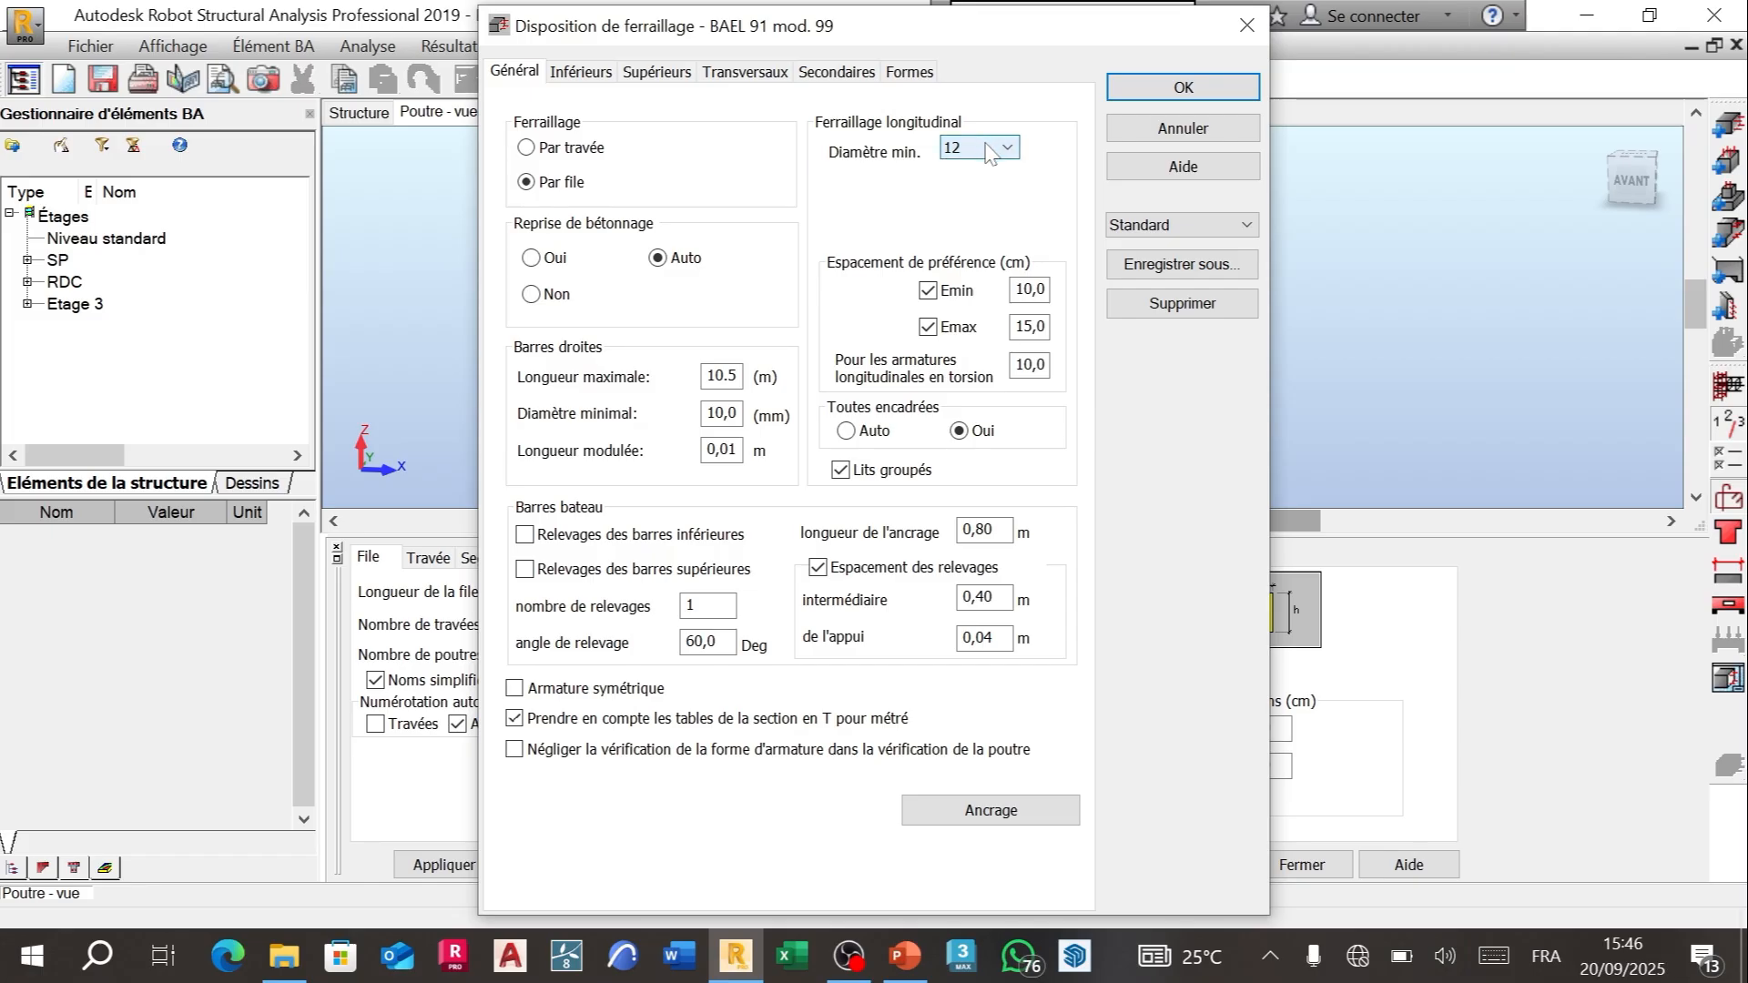
{"action": "left_click", "coordinate": [990, 151]}
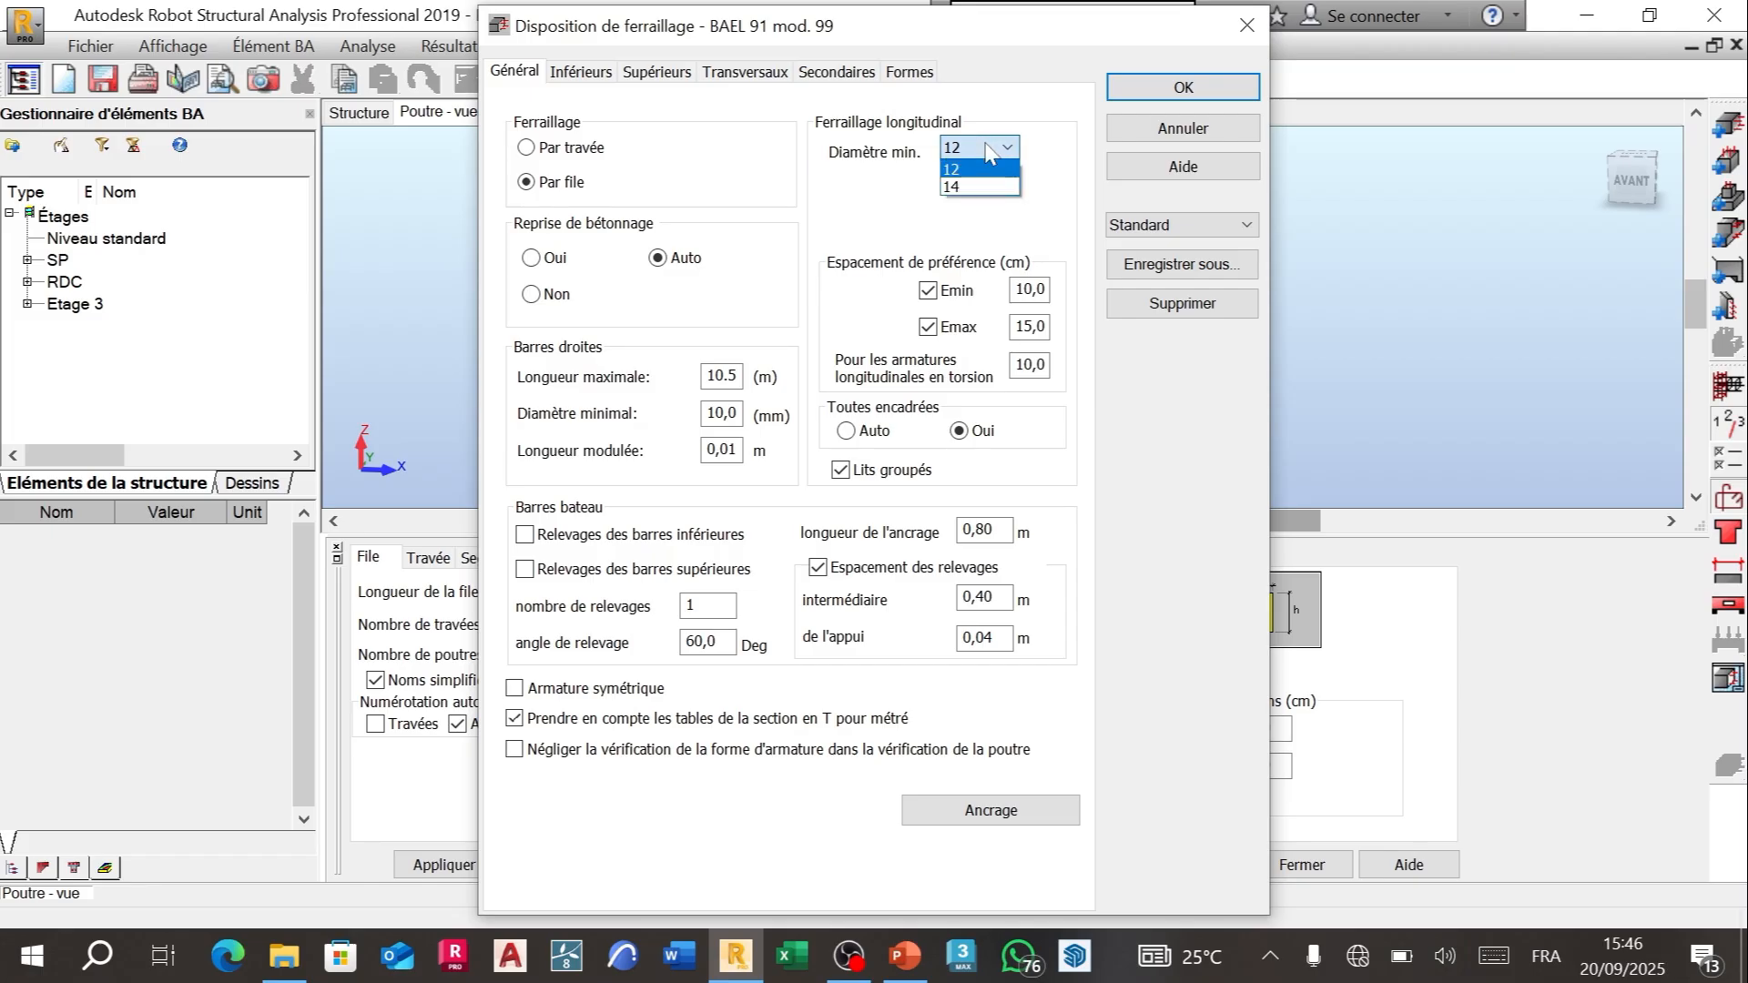
{"action": "left_click", "coordinate": [990, 150]}
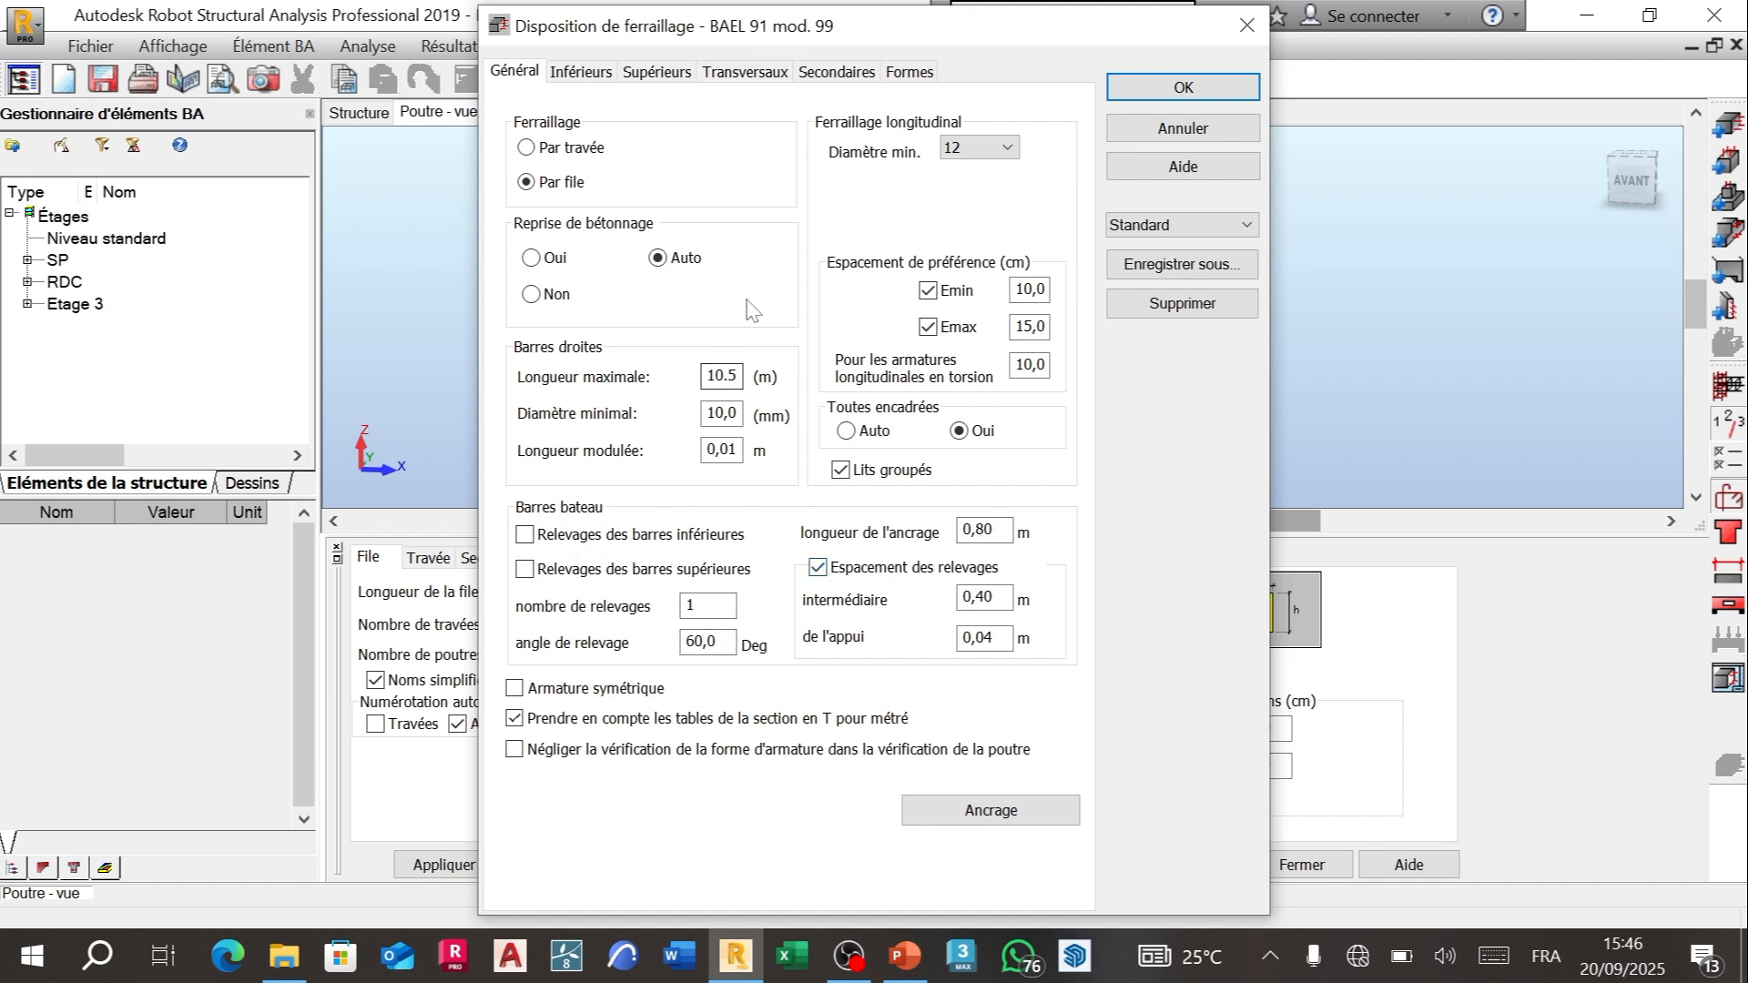
Step: Limit the lower reinforcement to a maximum of 2 layers, keeping automatic bar rows with a minimum of 2
{"action": "left_click", "coordinate": [583, 72]}
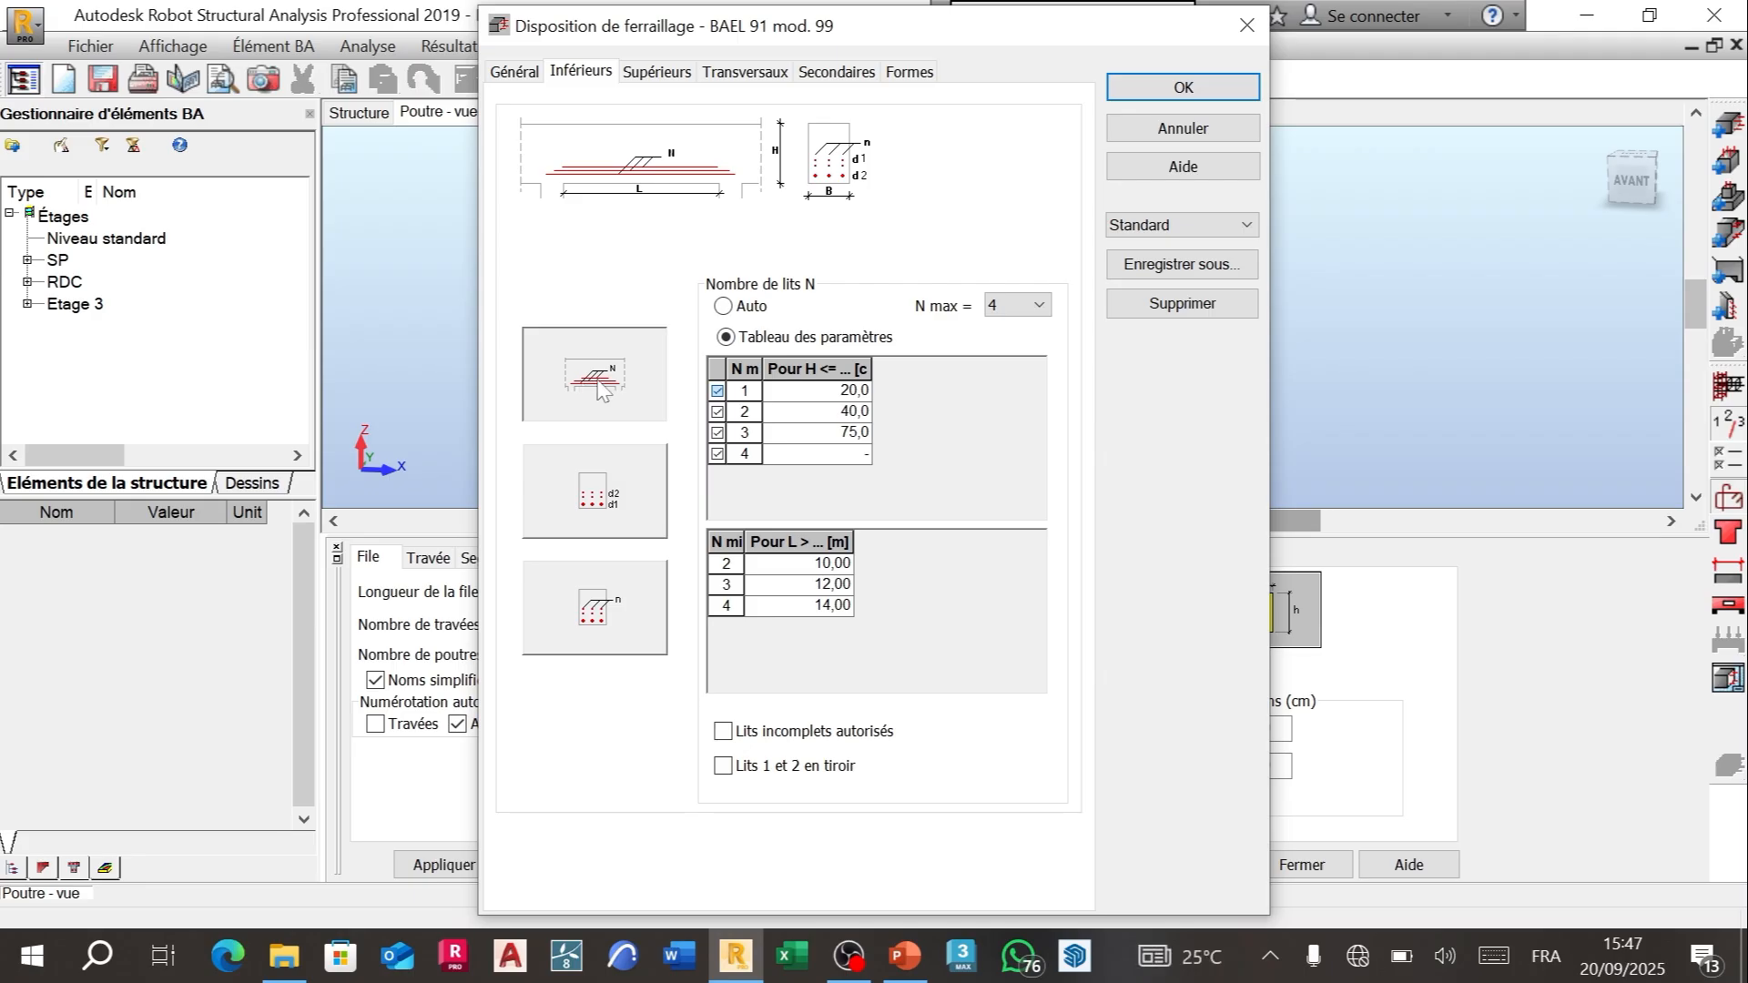
{"action": "left_click", "coordinate": [1041, 307]}
{"action": "left_click", "coordinate": [1007, 351]}
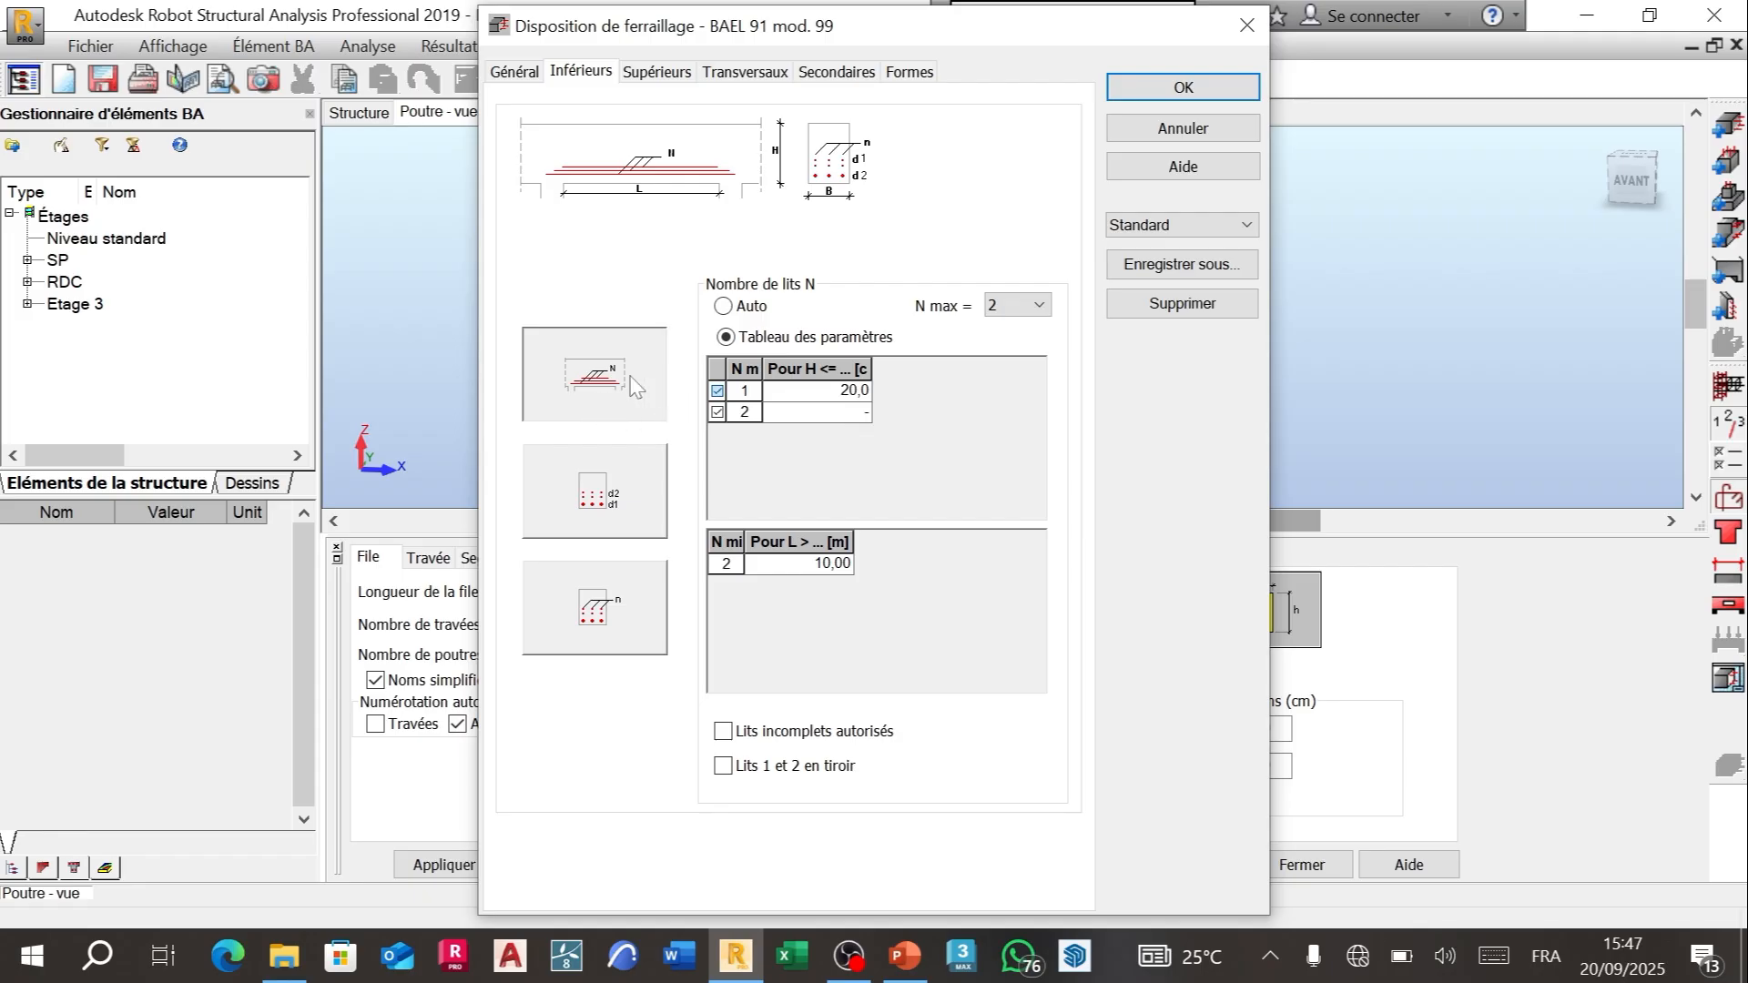
{"action": "left_click", "coordinate": [624, 596]}
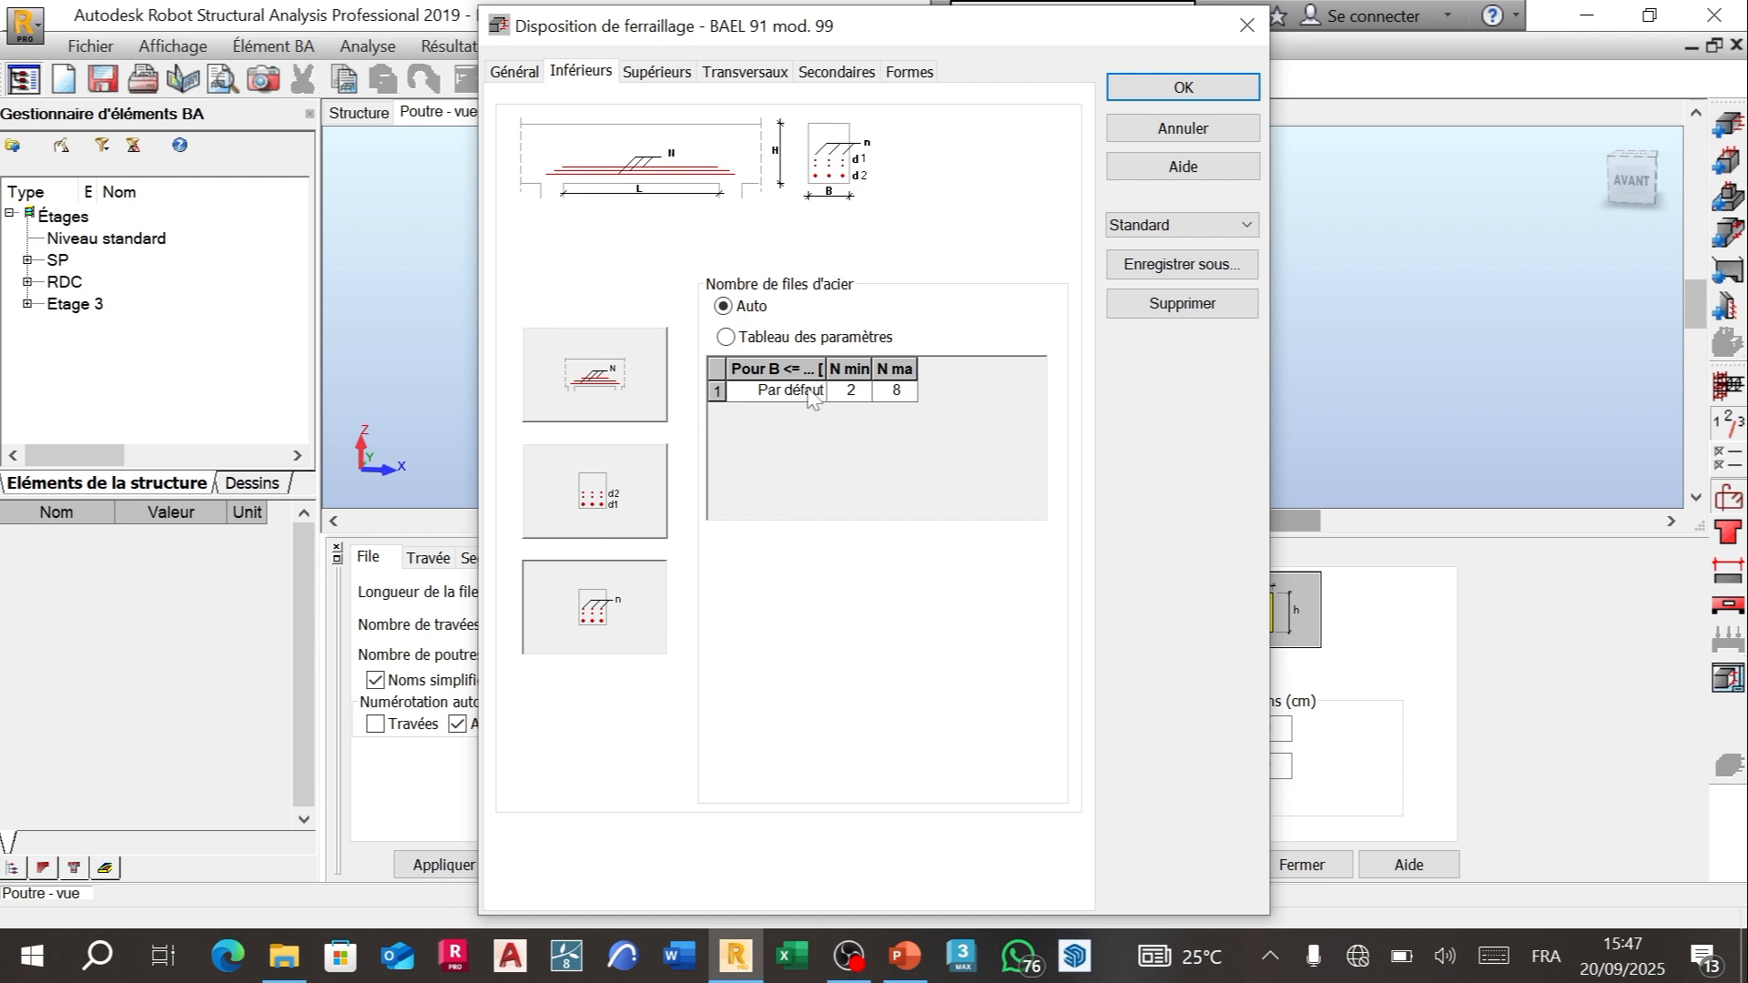
{"action": "left_click", "coordinate": [854, 395]}
{"action": "left_click", "coordinate": [865, 391]}
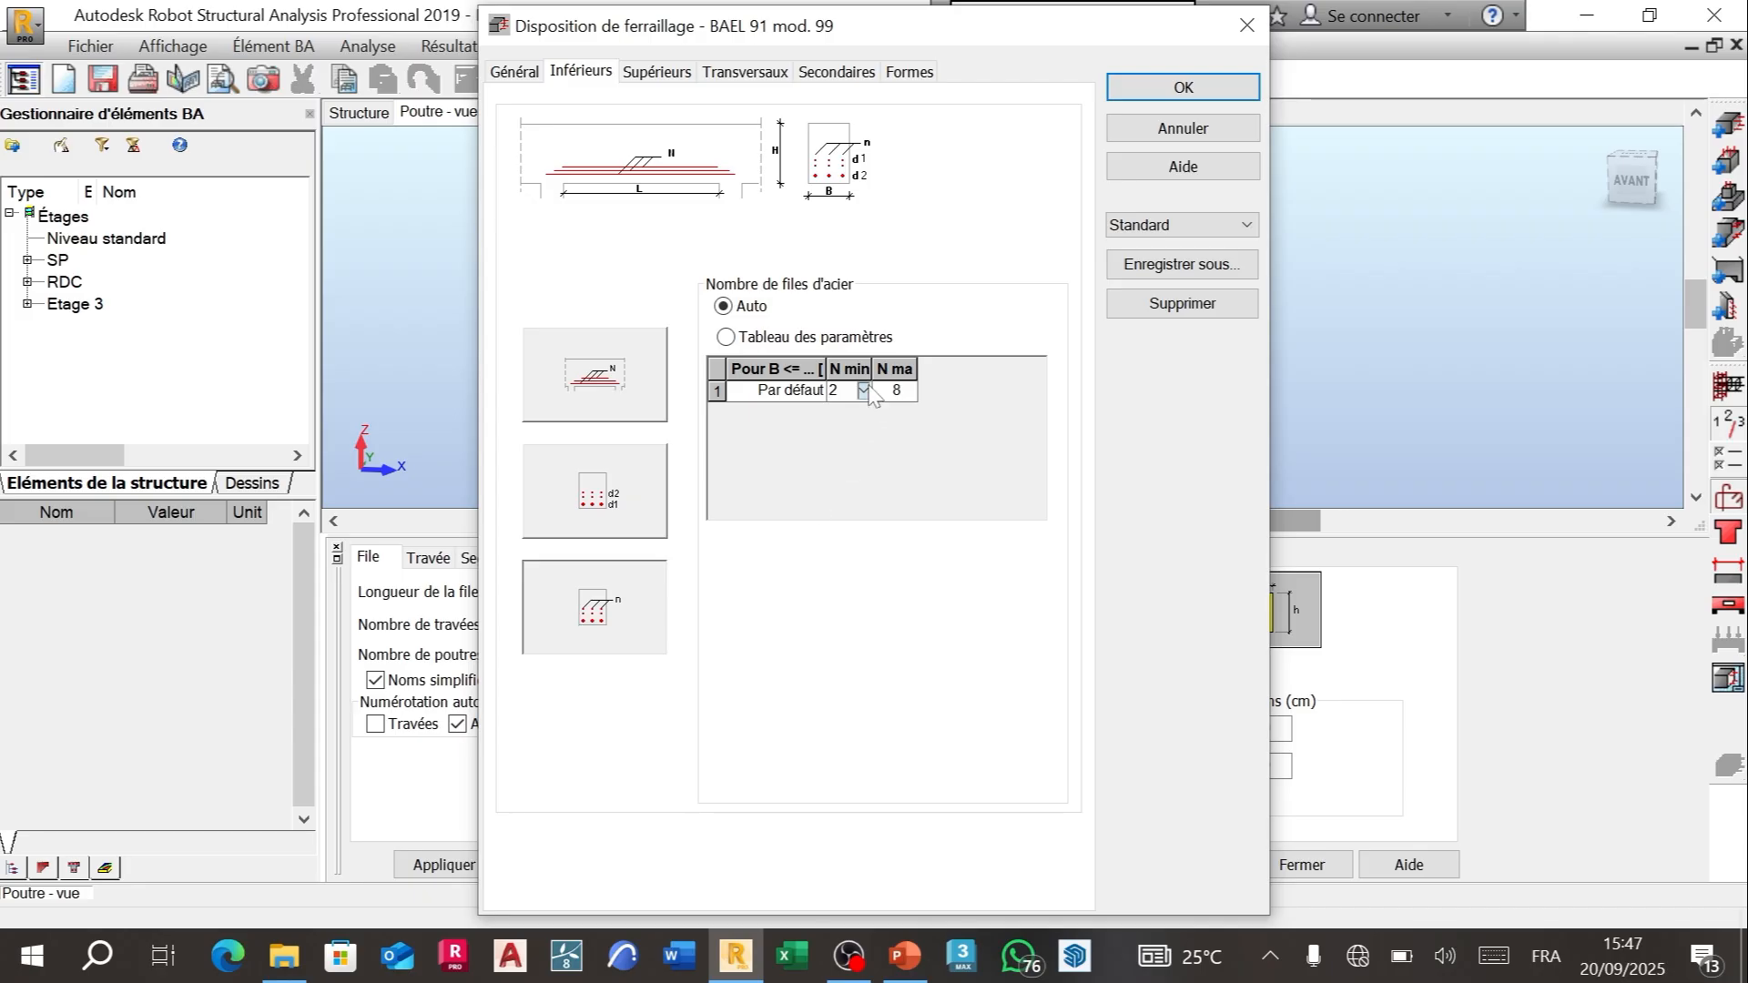
{"action": "left_click", "coordinate": [866, 392]}
{"action": "left_click", "coordinate": [845, 970]}
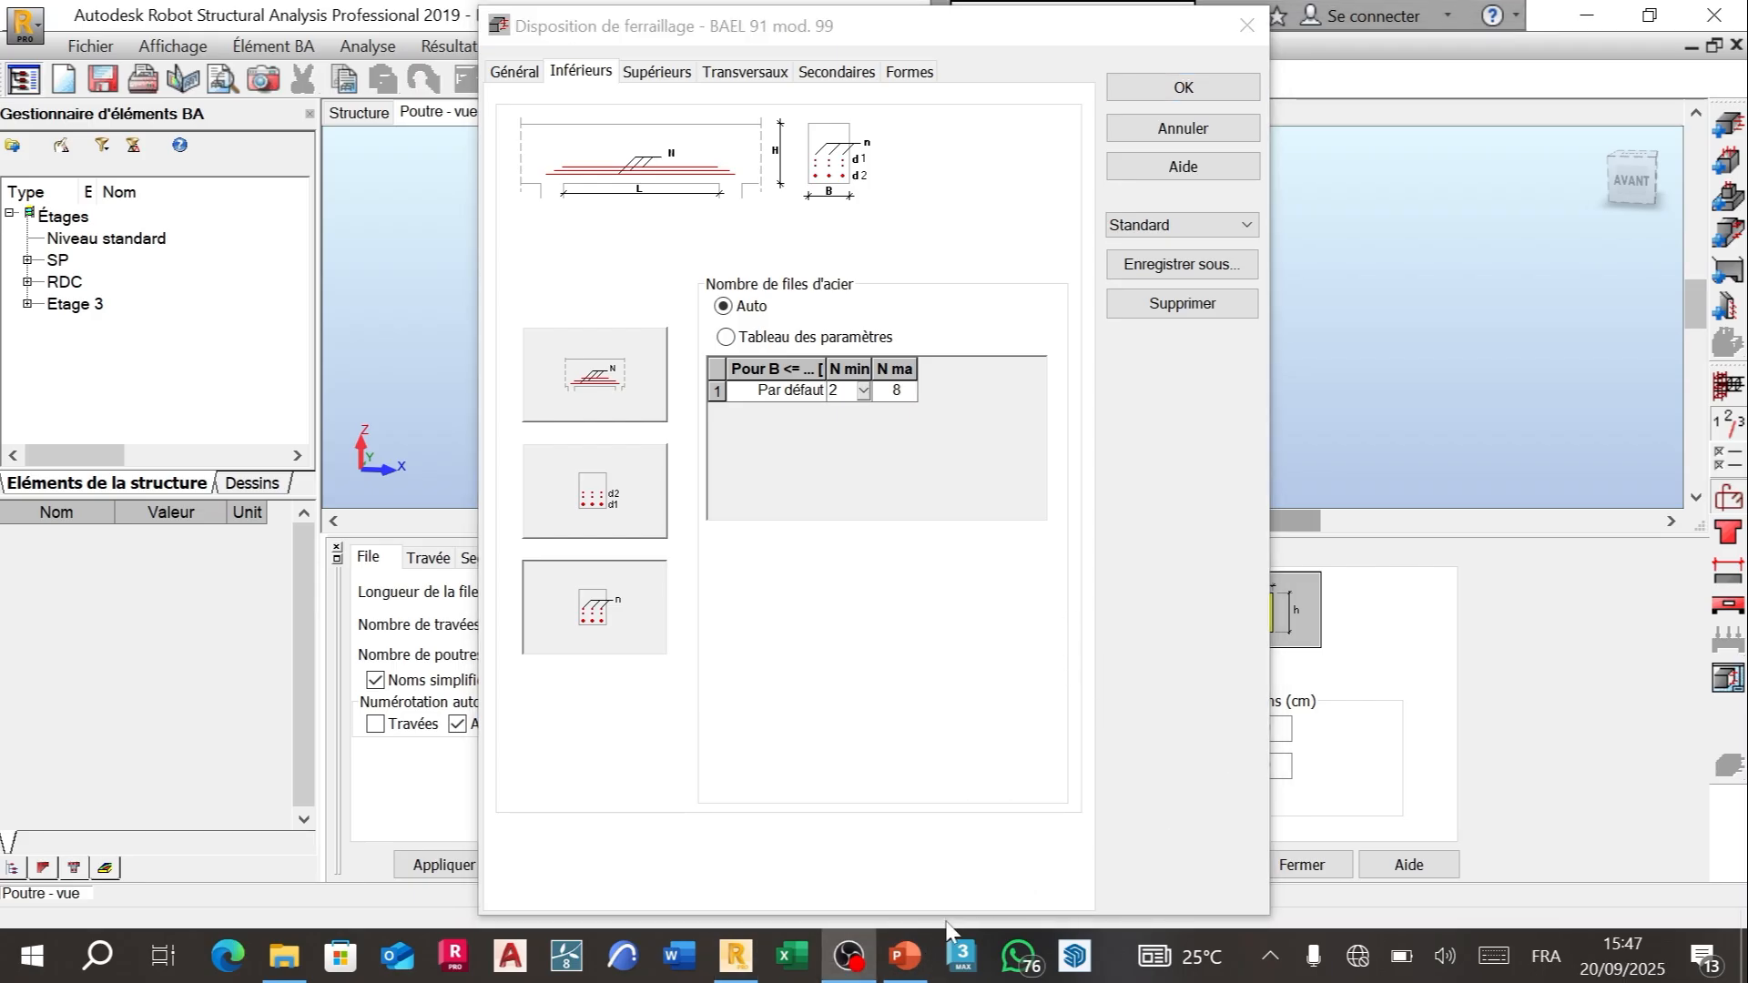
{"action": "left_click", "coordinate": [739, 952]}
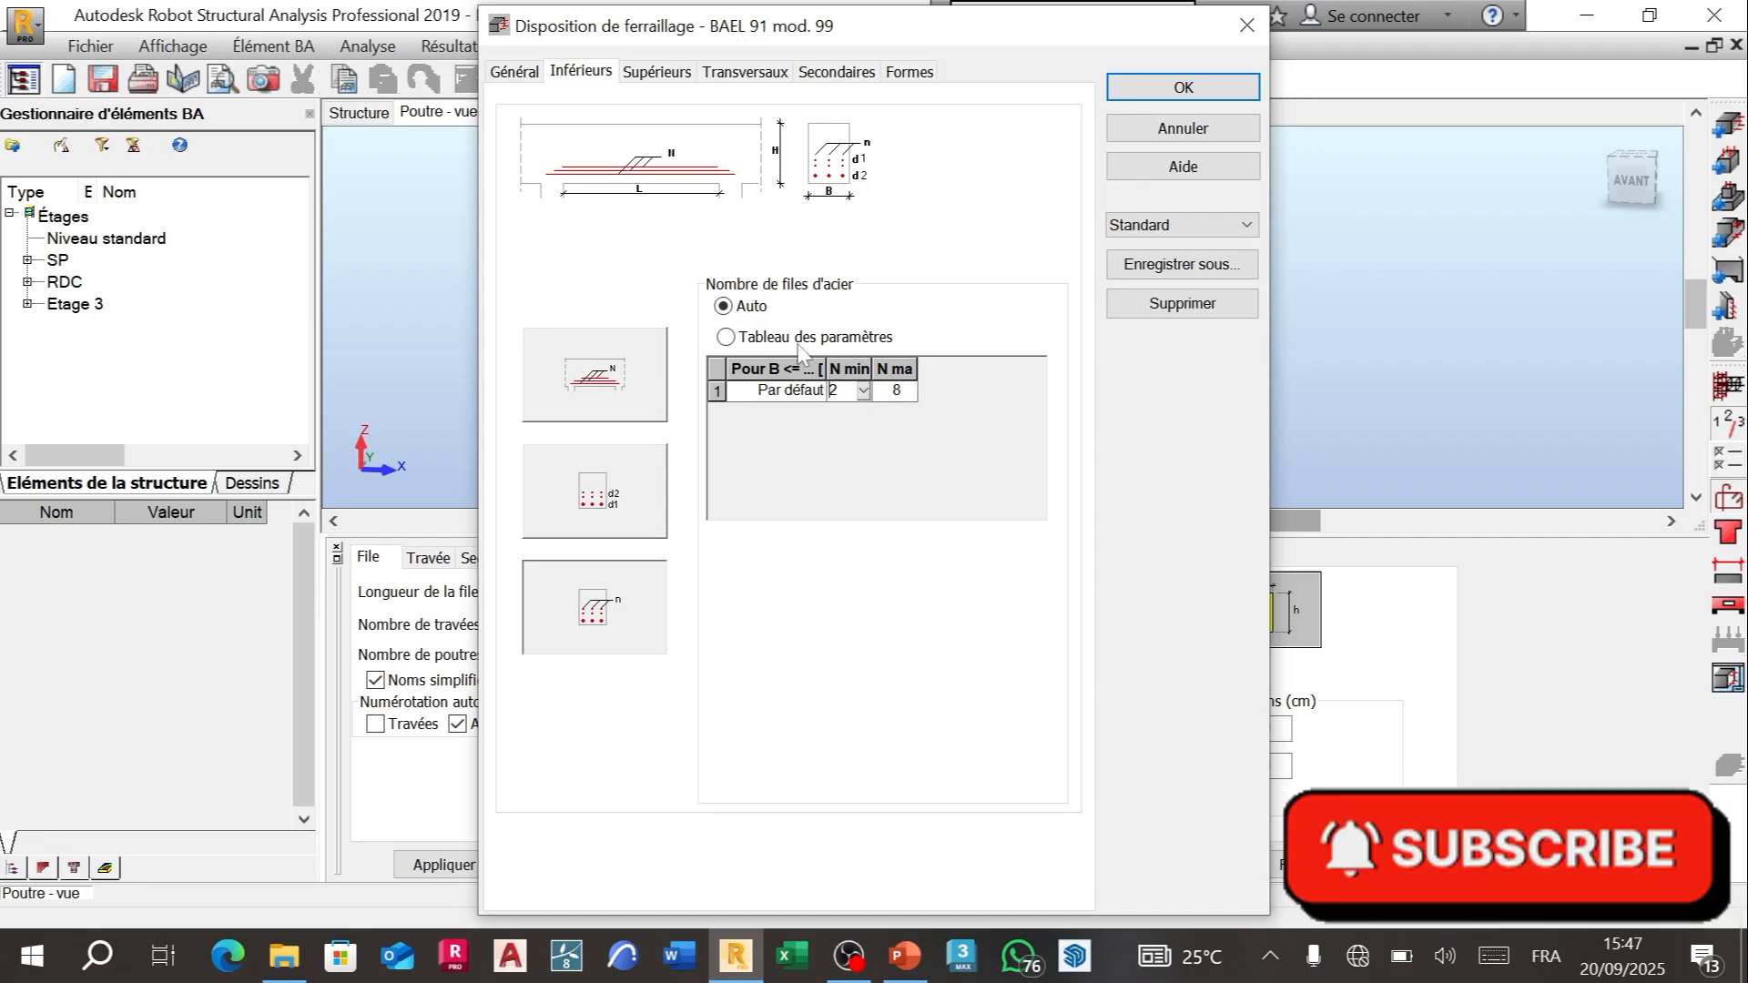
Step: Limit the upper reinforcement to a maximum of 2 layers and display its bar diameter settings
{"action": "left_click", "coordinate": [642, 82]}
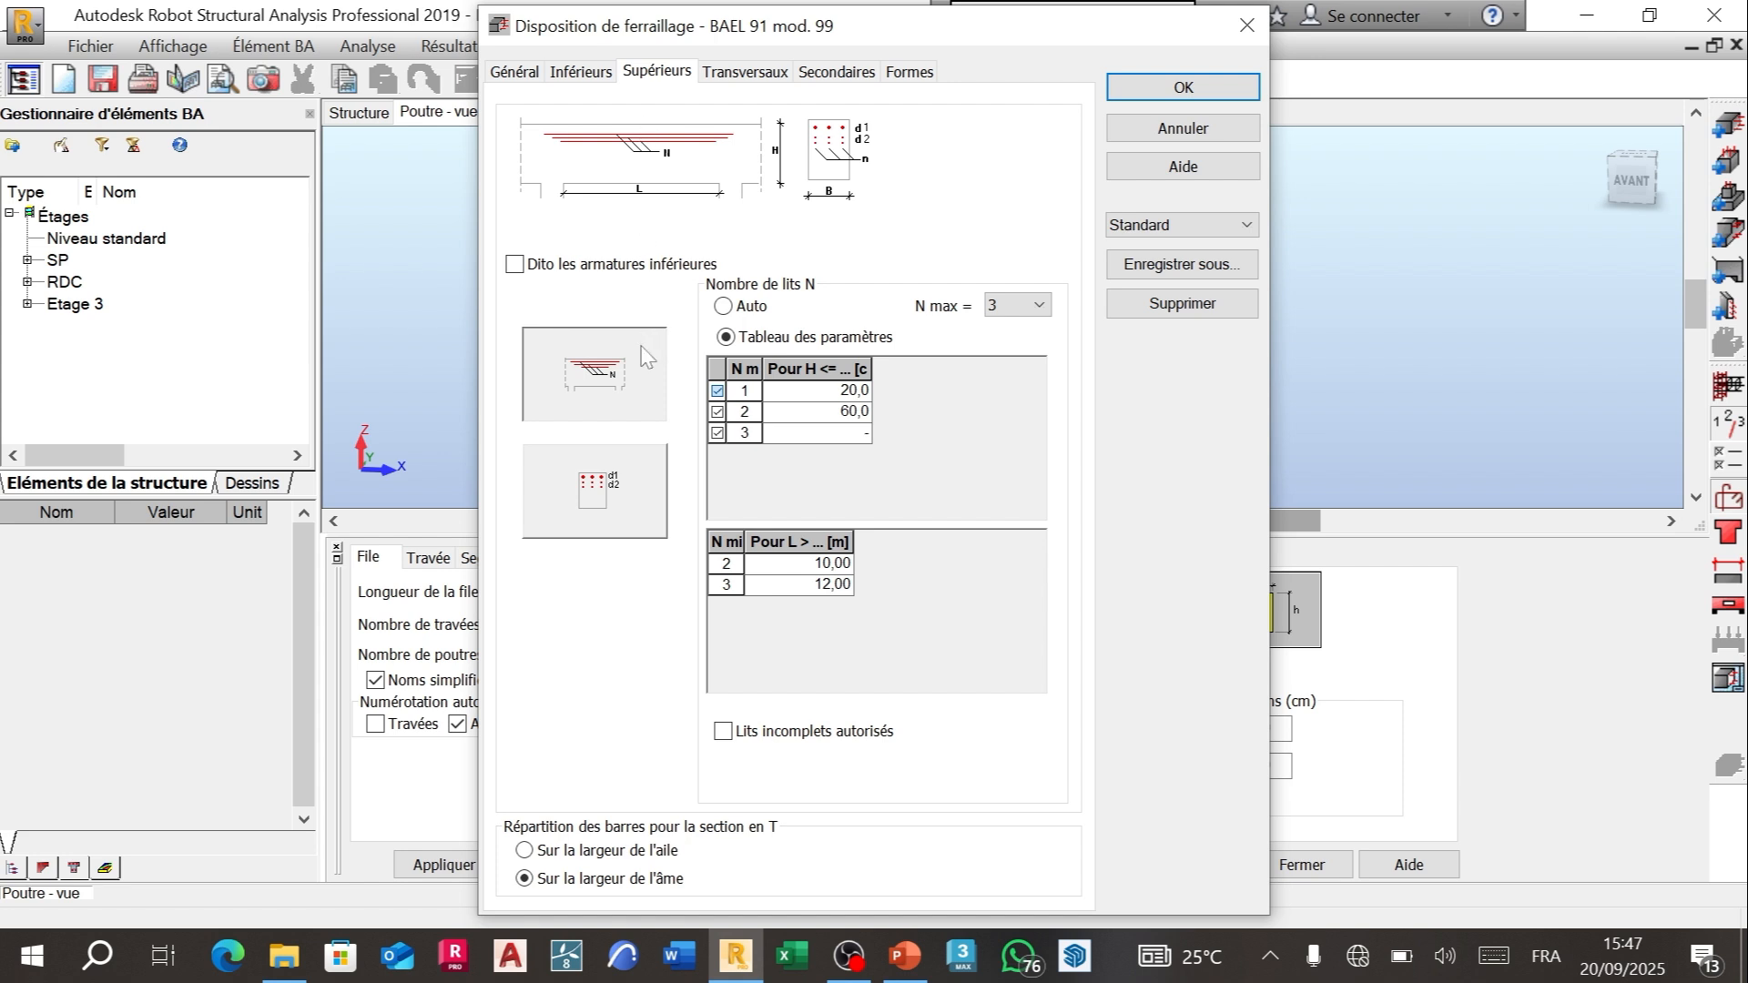
{"action": "left_click", "coordinate": [1037, 306]}
{"action": "left_click", "coordinate": [1019, 341]}
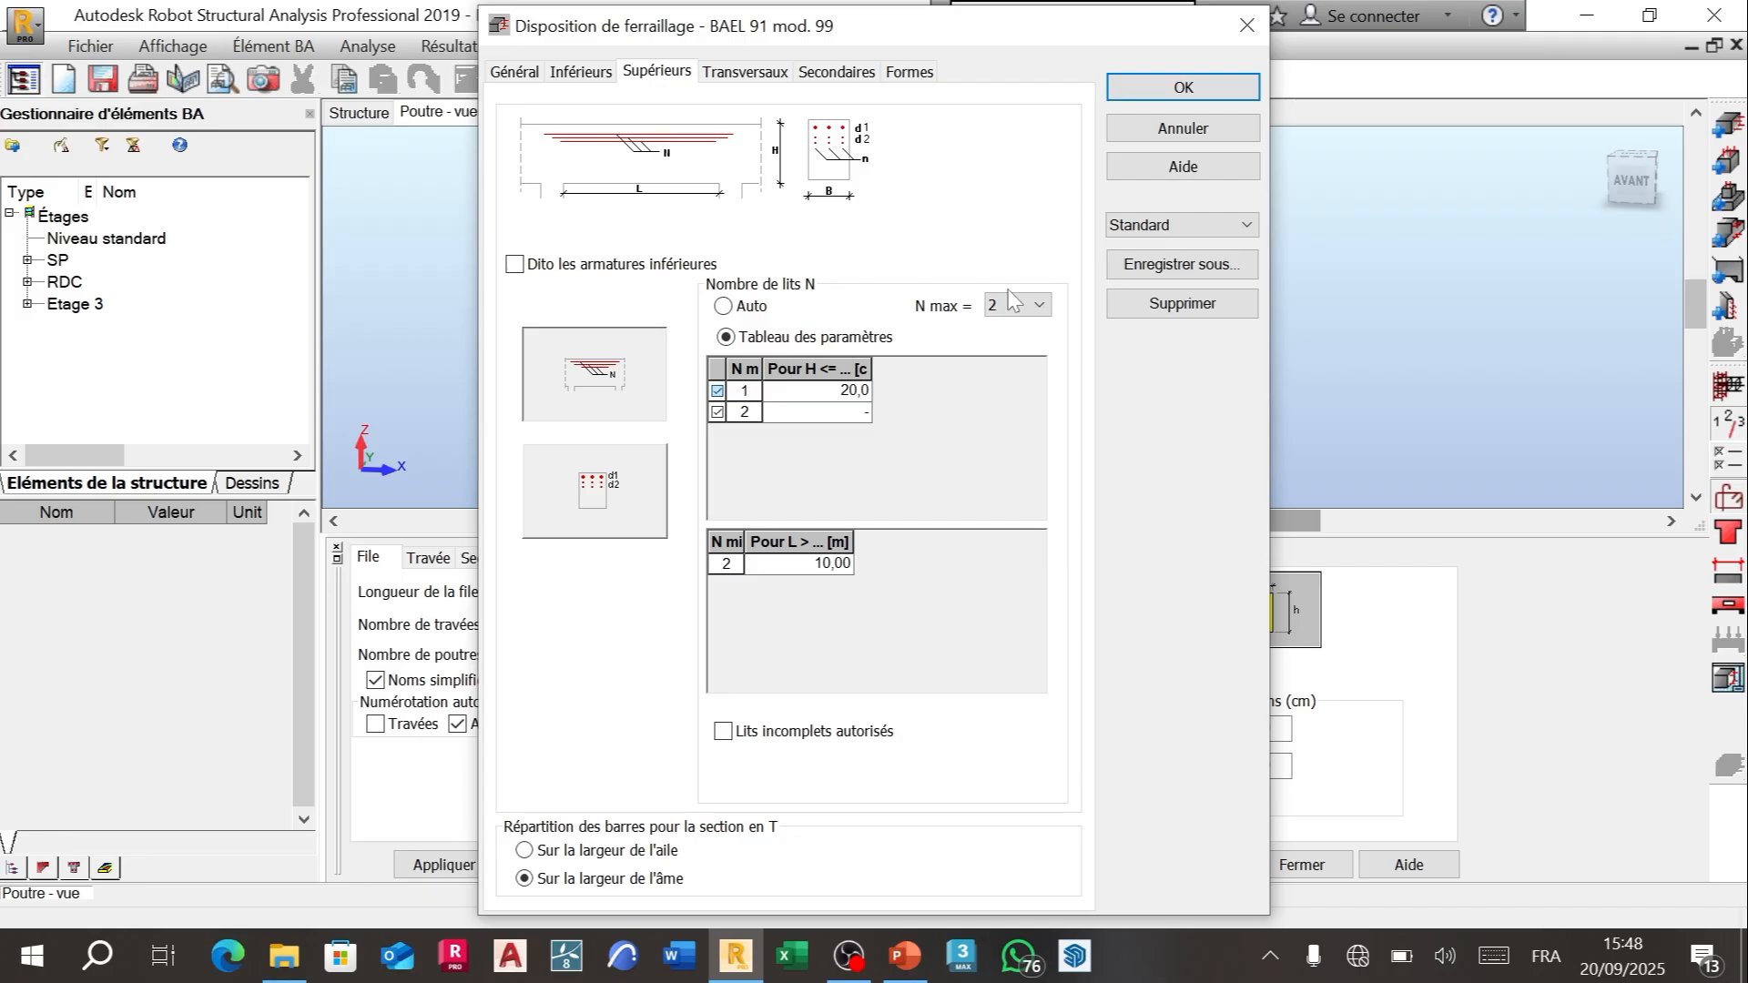
{"action": "left_click", "coordinate": [646, 493]}
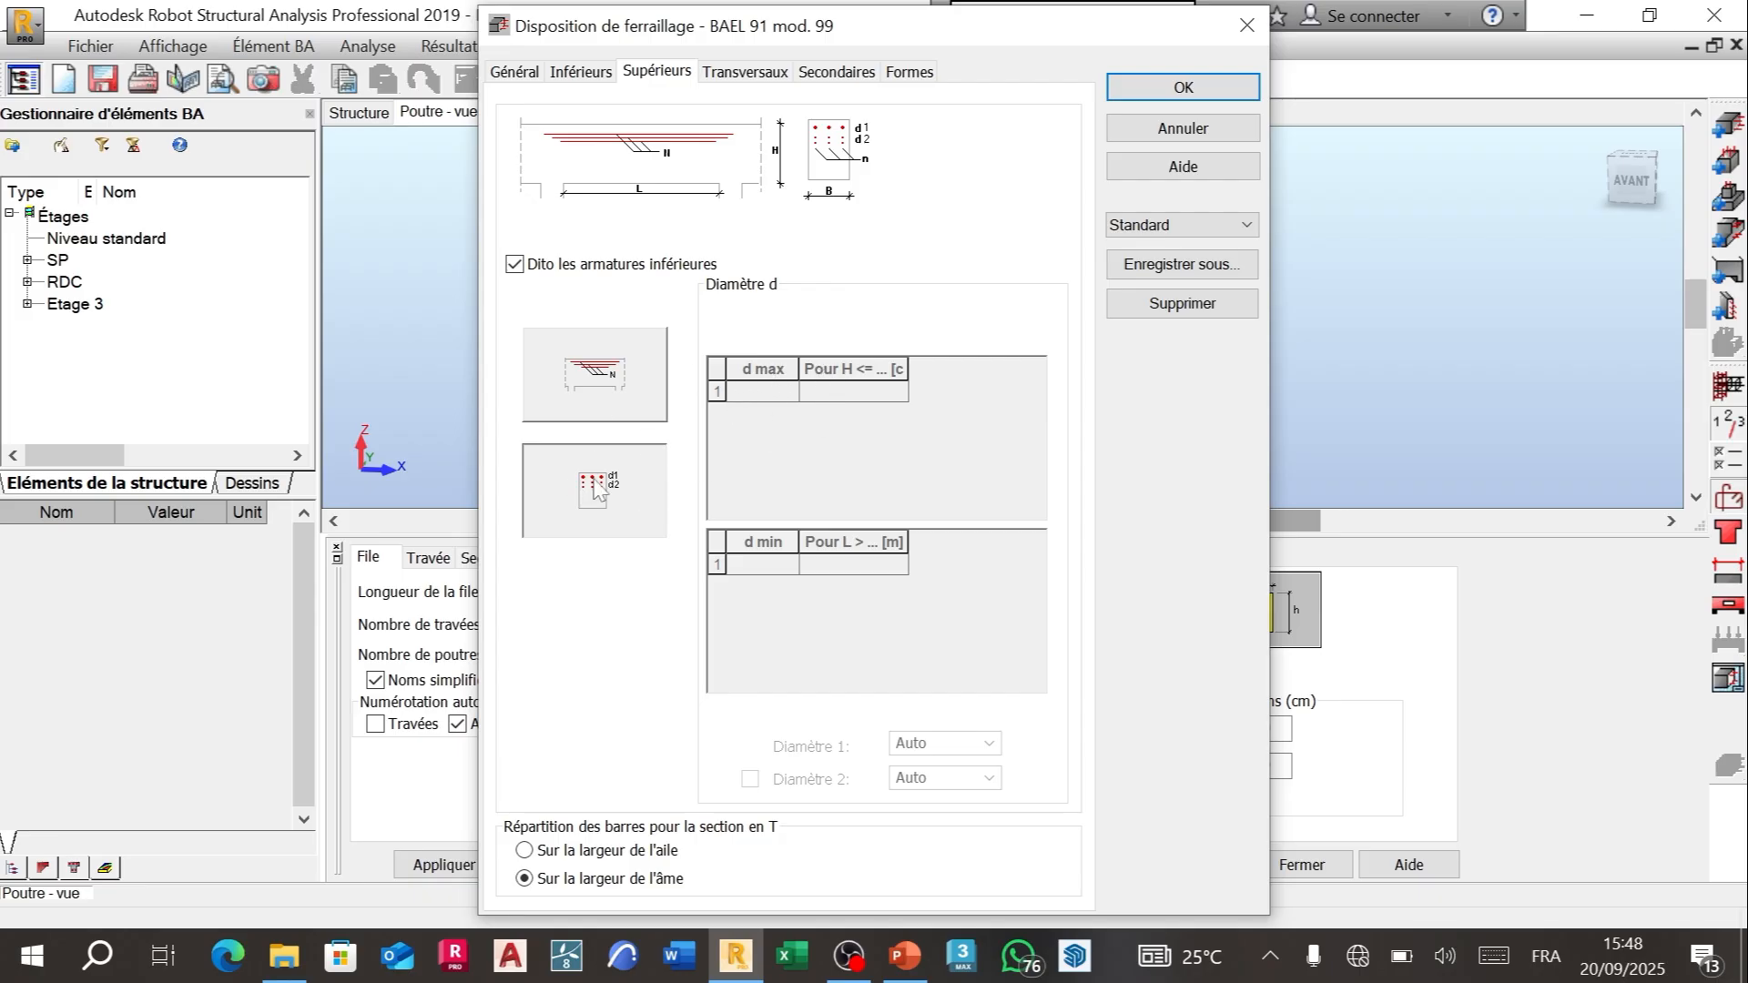
Step: Remove the 0,25, 0,30 and 0,40 m values from the available stirrup spacings, ending the list at 0,20
{"action": "left_click", "coordinate": [756, 75]}
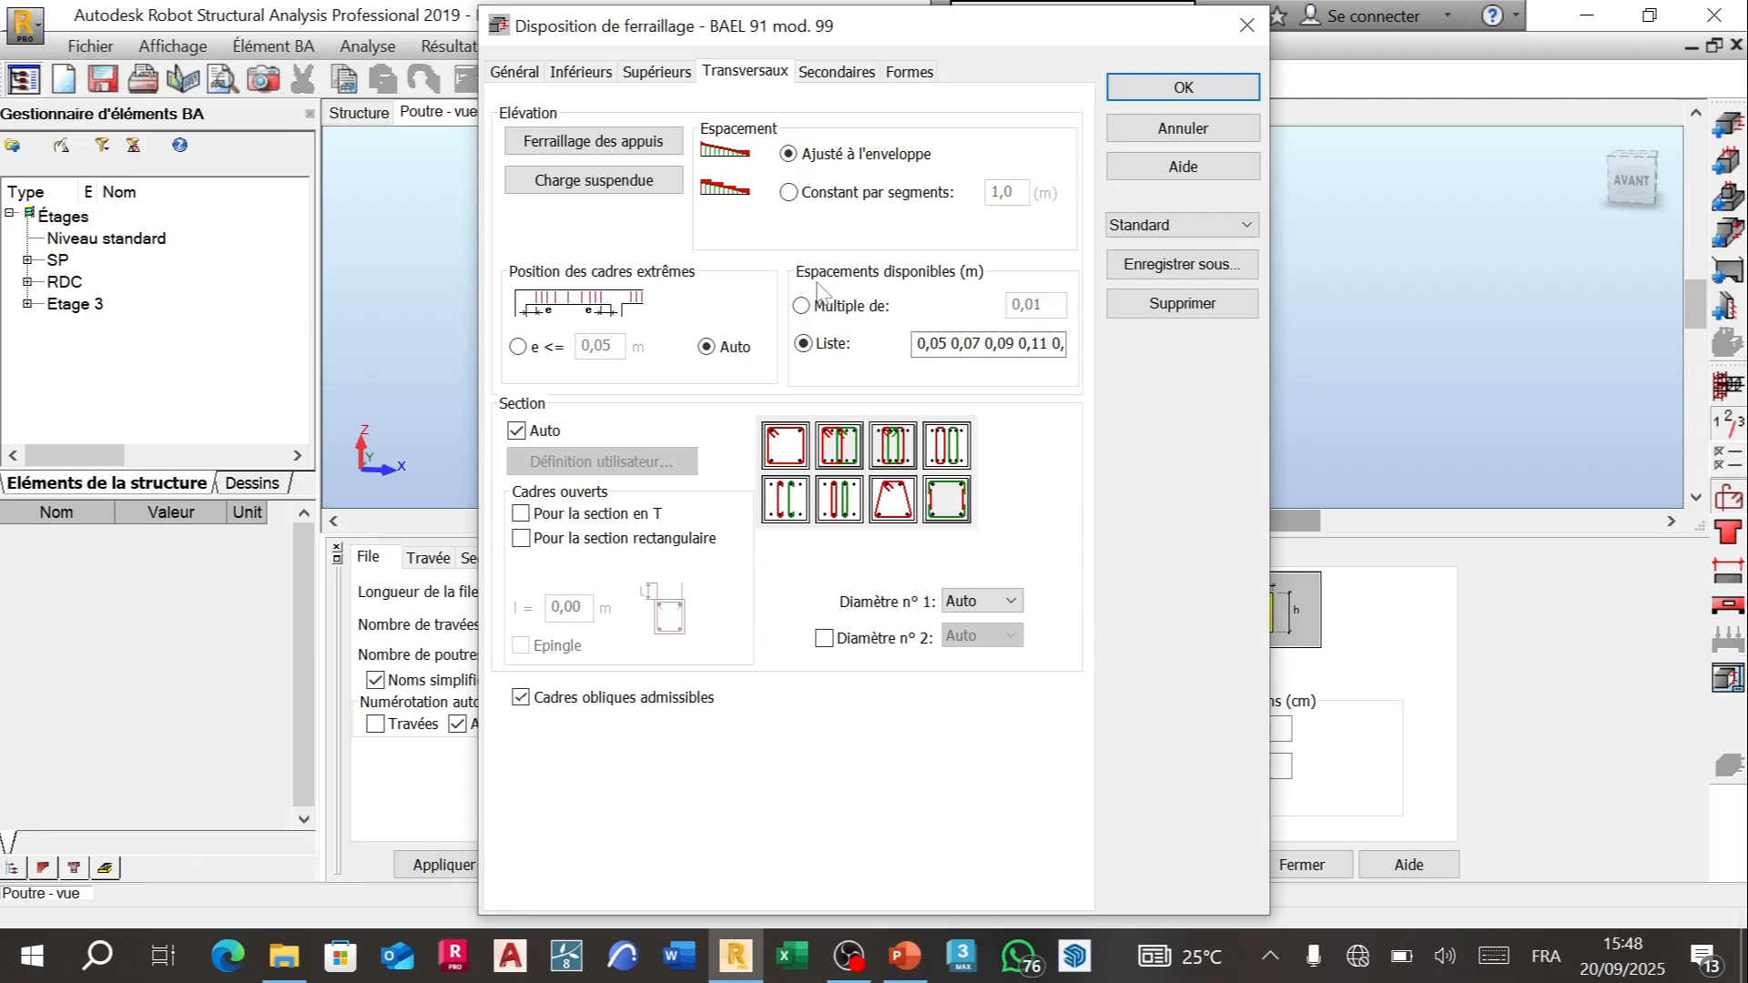
{"action": "left_click", "coordinate": [1024, 344]}
{"action": "left_click_drag", "start_coordinate": [1024, 343], "coordinate": [1079, 353]}
{"action": "key", "text": "Right"}
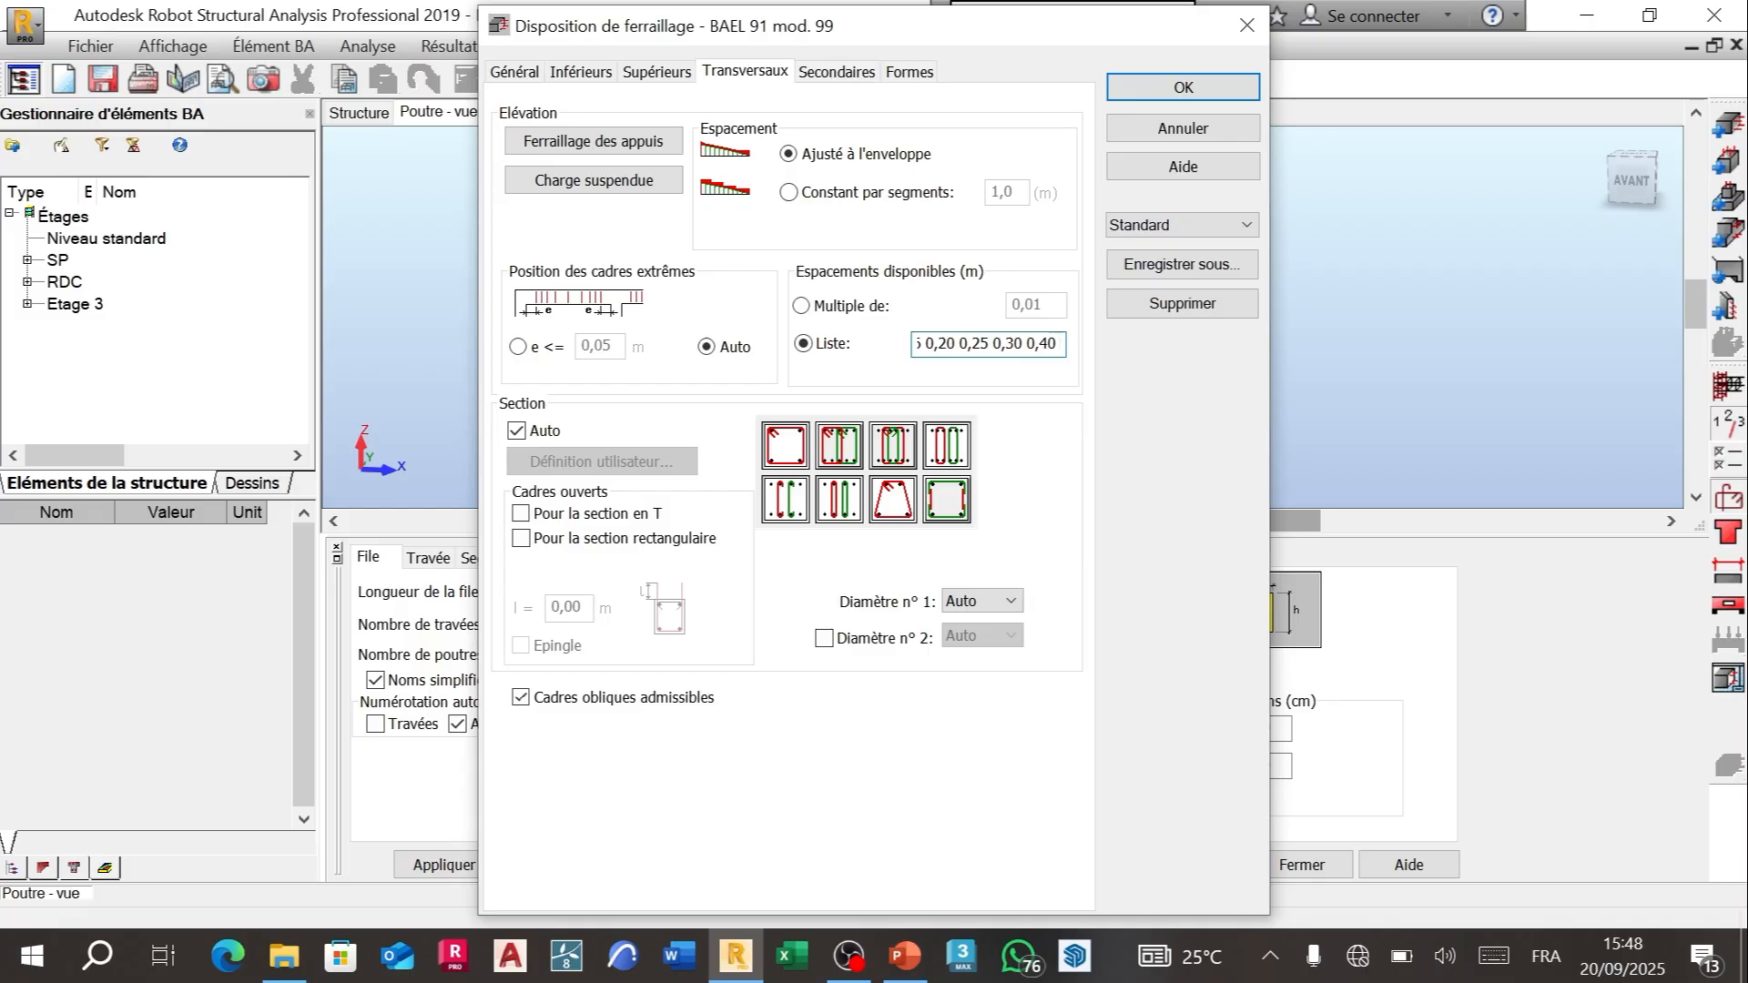
{"action": "key", "text": "shift+Left"}
{"action": "key", "text": "shift+Left"}
{"action": "key", "text": "shift+Left"}
{"action": "key", "text": "shift+Left"}
{"action": "key", "text": "shift+Left"}
{"action": "key", "text": "shift+Left"}
{"action": "key", "text": "shift+Left"}
{"action": "key", "text": "shift+Left"}
{"action": "key", "text": "shift+Left"}
{"action": "key", "text": "shift+Left"}
{"action": "key", "text": "shift+Left"}
{"action": "key", "text": "shift+Left"}
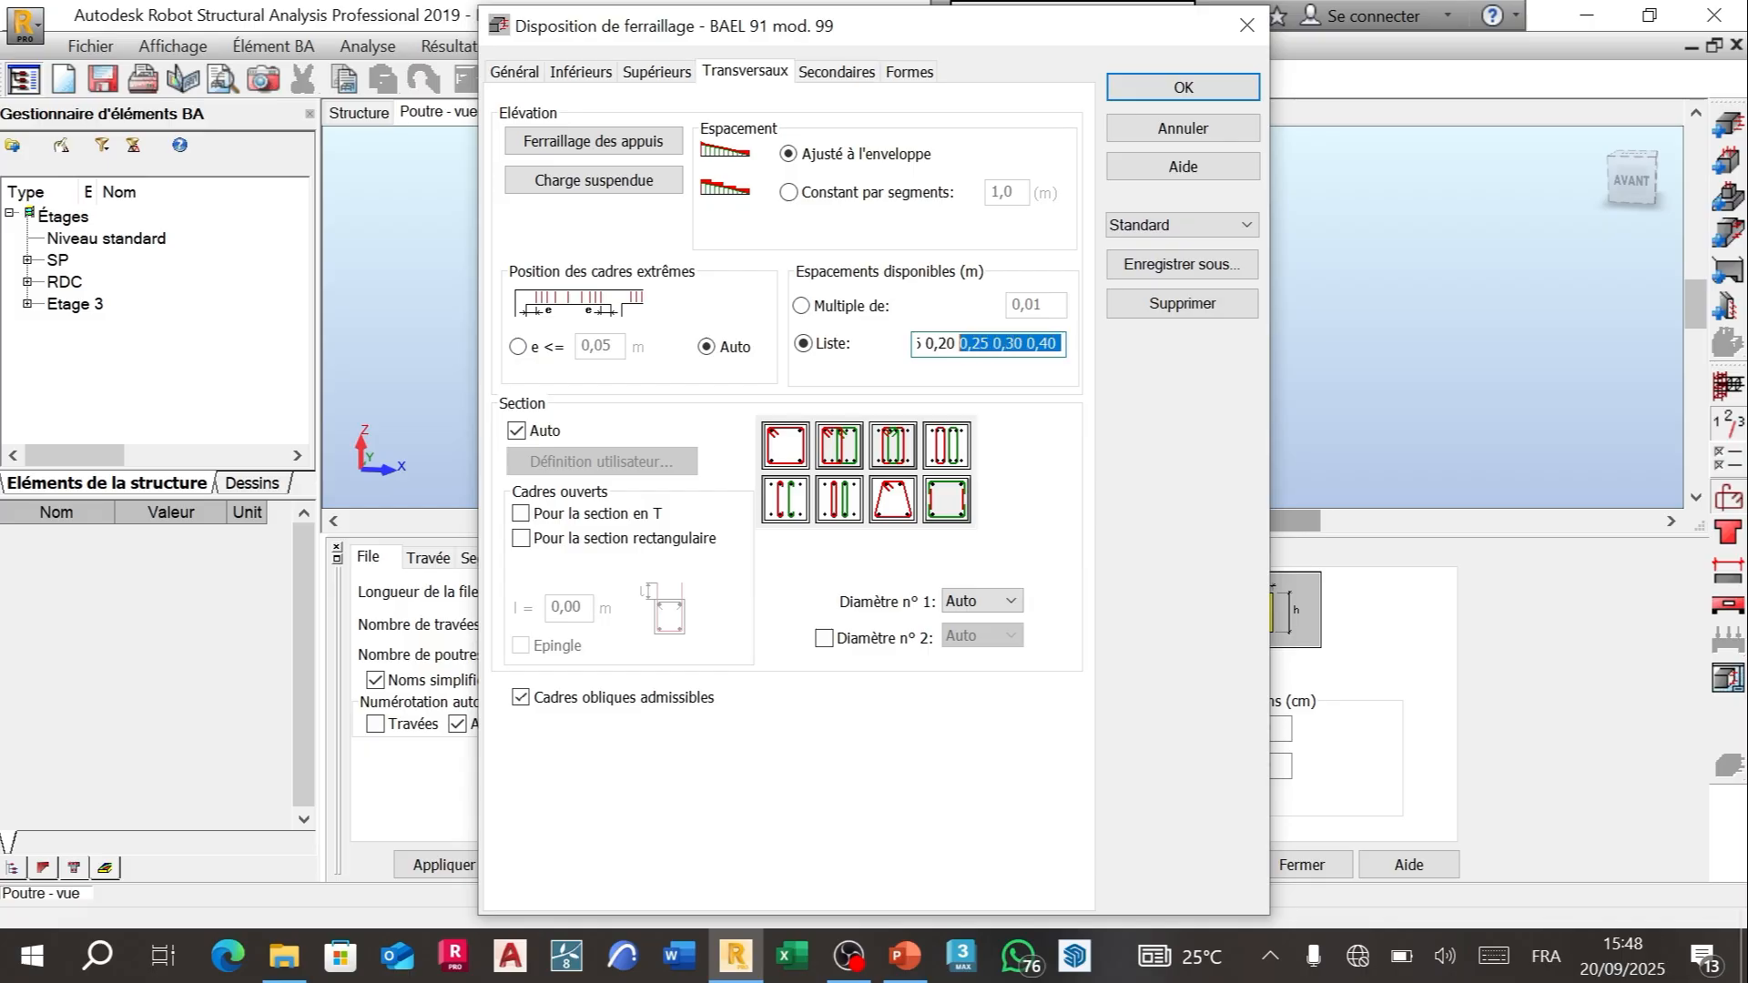
{"action": "key", "text": "BackSpace"}
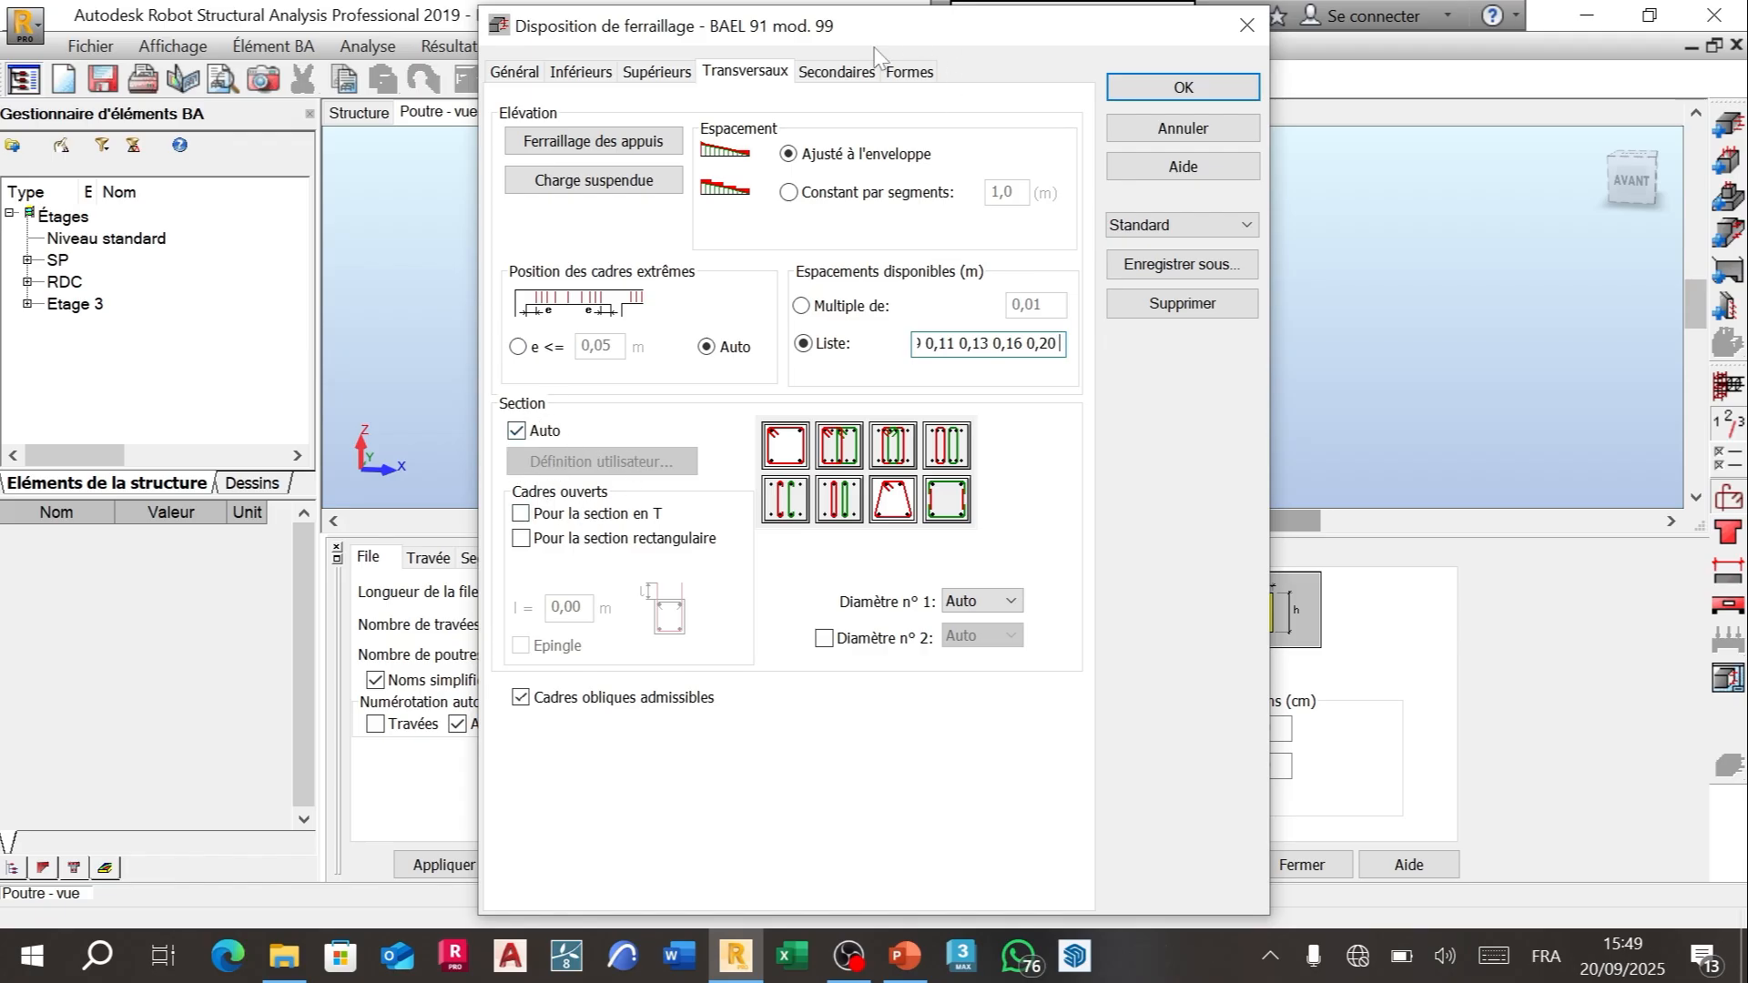
Step: Review the secondary reinforcement settings and the shapes and hook angles defined for the longitudinal and transverse bars
{"action": "left_click", "coordinate": [843, 73]}
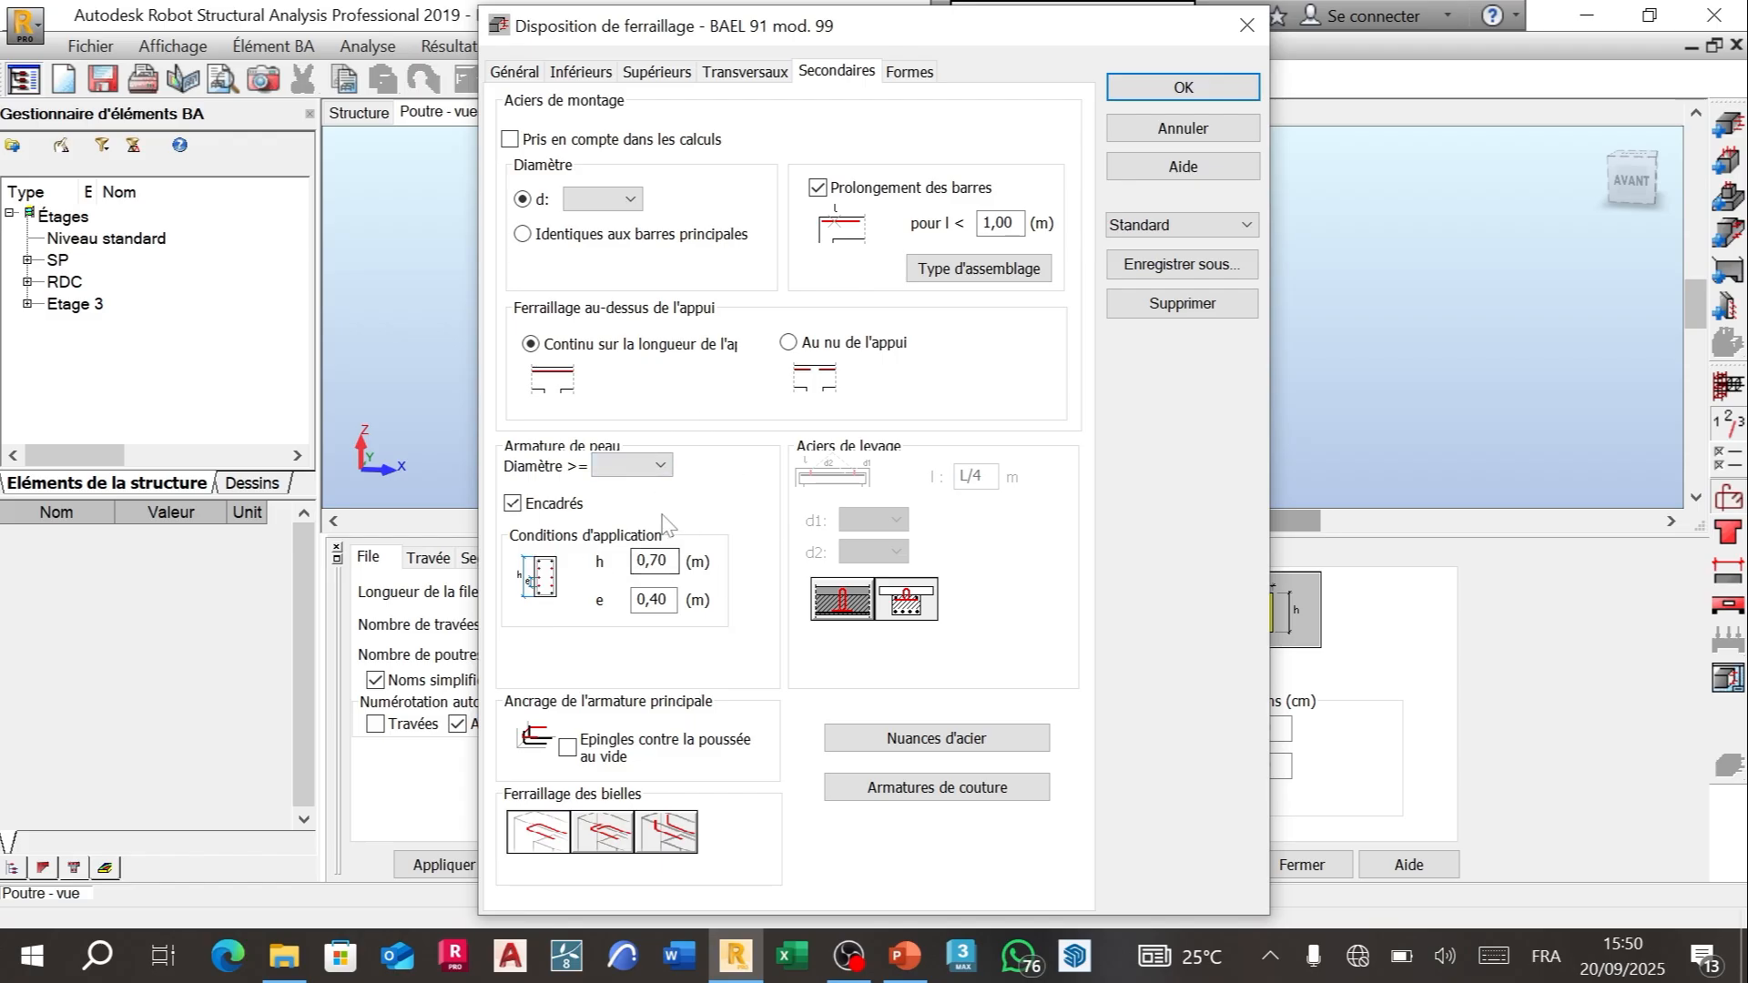
{"action": "left_click", "coordinate": [899, 73]}
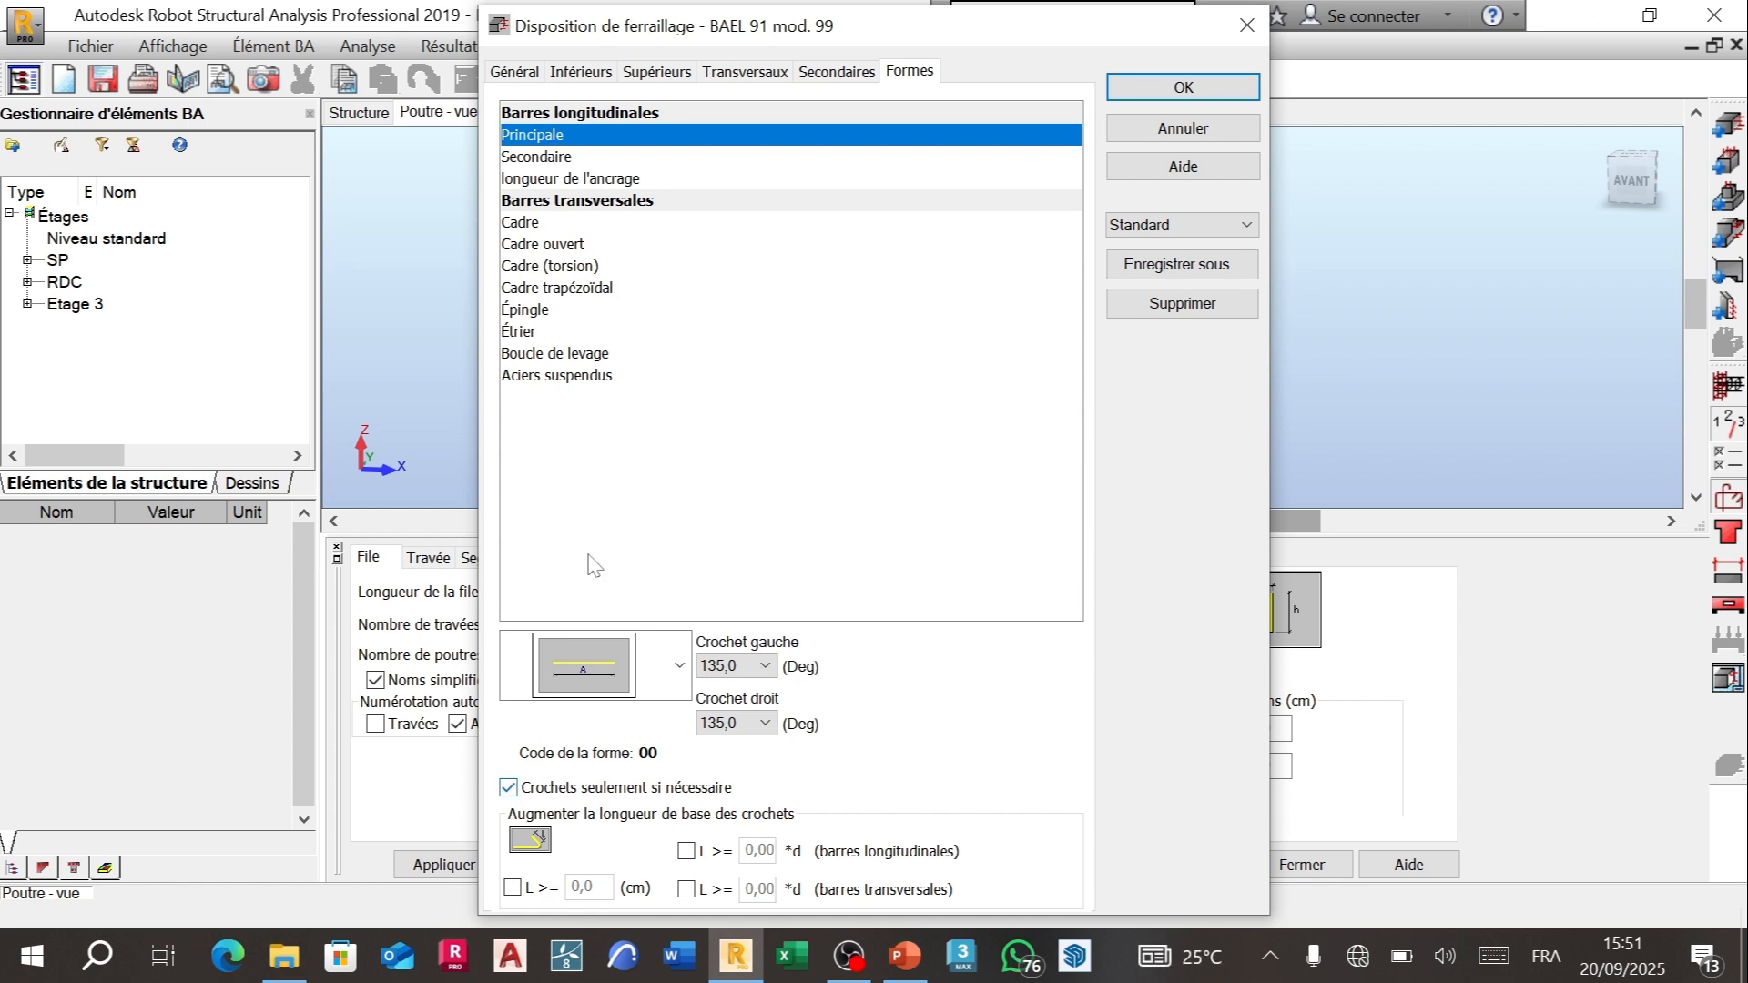
{"action": "left_click", "coordinate": [562, 158]}
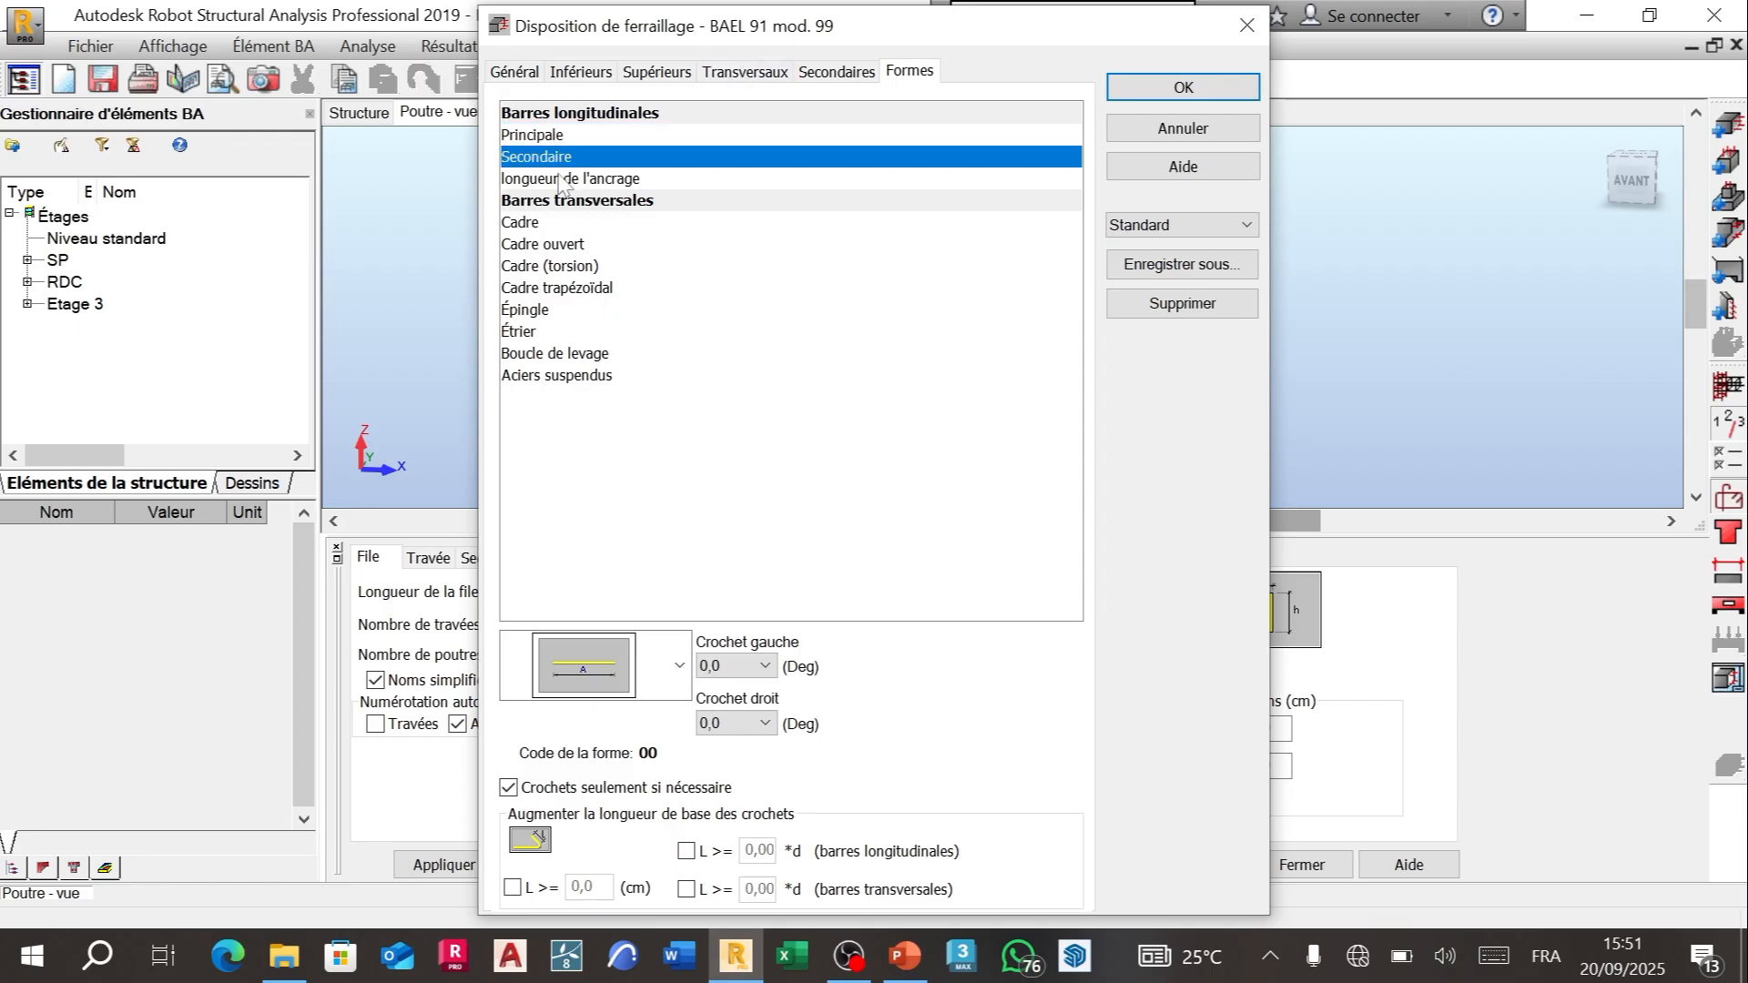
{"action": "left_click", "coordinate": [564, 179]}
{"action": "left_click", "coordinate": [544, 223]}
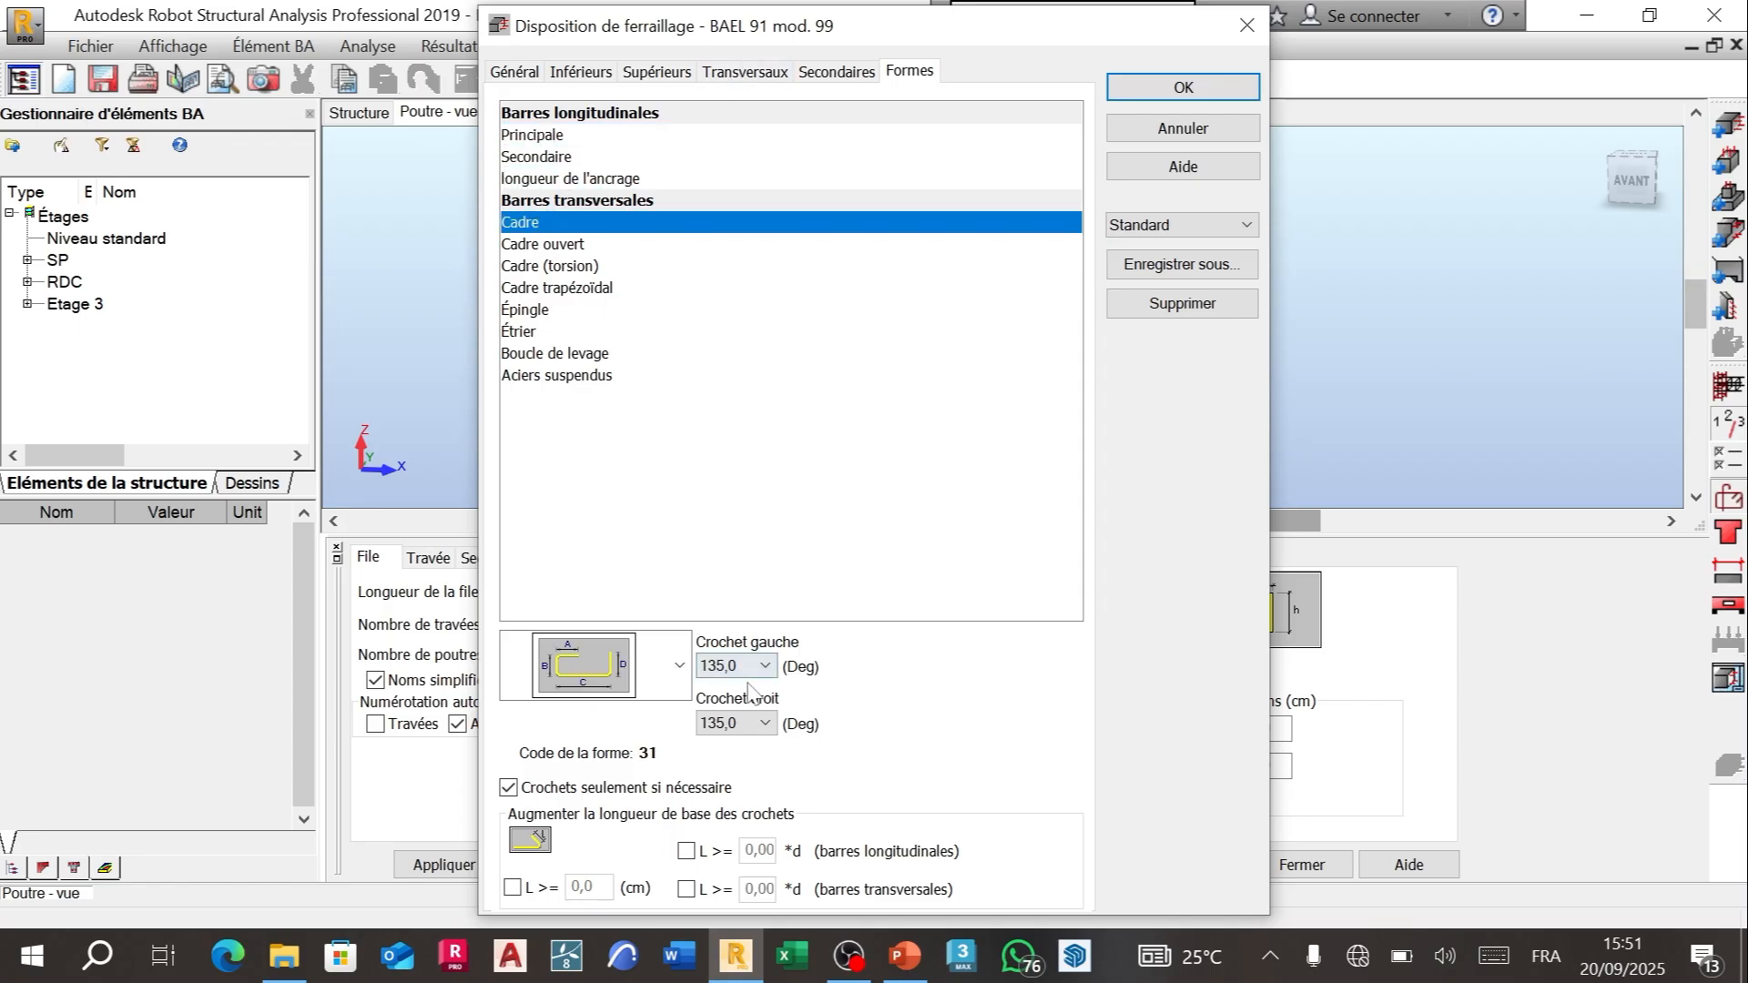
{"action": "left_click", "coordinate": [573, 243]}
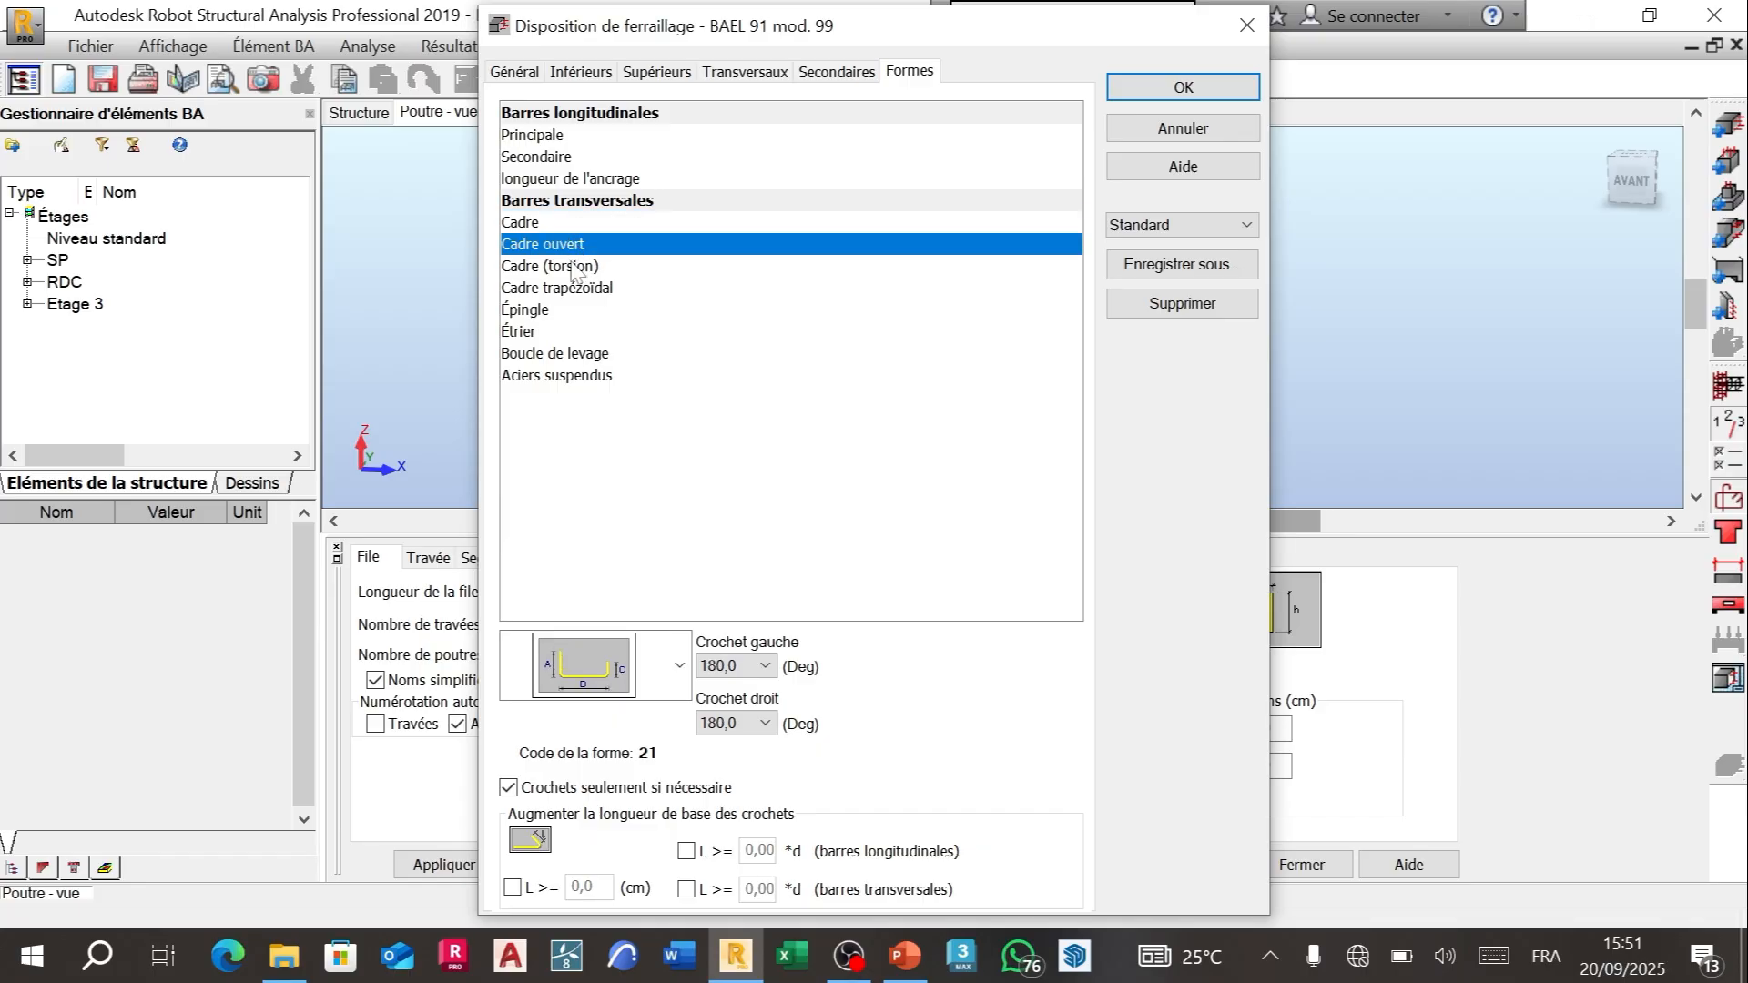
{"action": "left_click", "coordinate": [572, 266]}
{"action": "left_click", "coordinate": [574, 287]}
{"action": "left_click", "coordinate": [540, 311]}
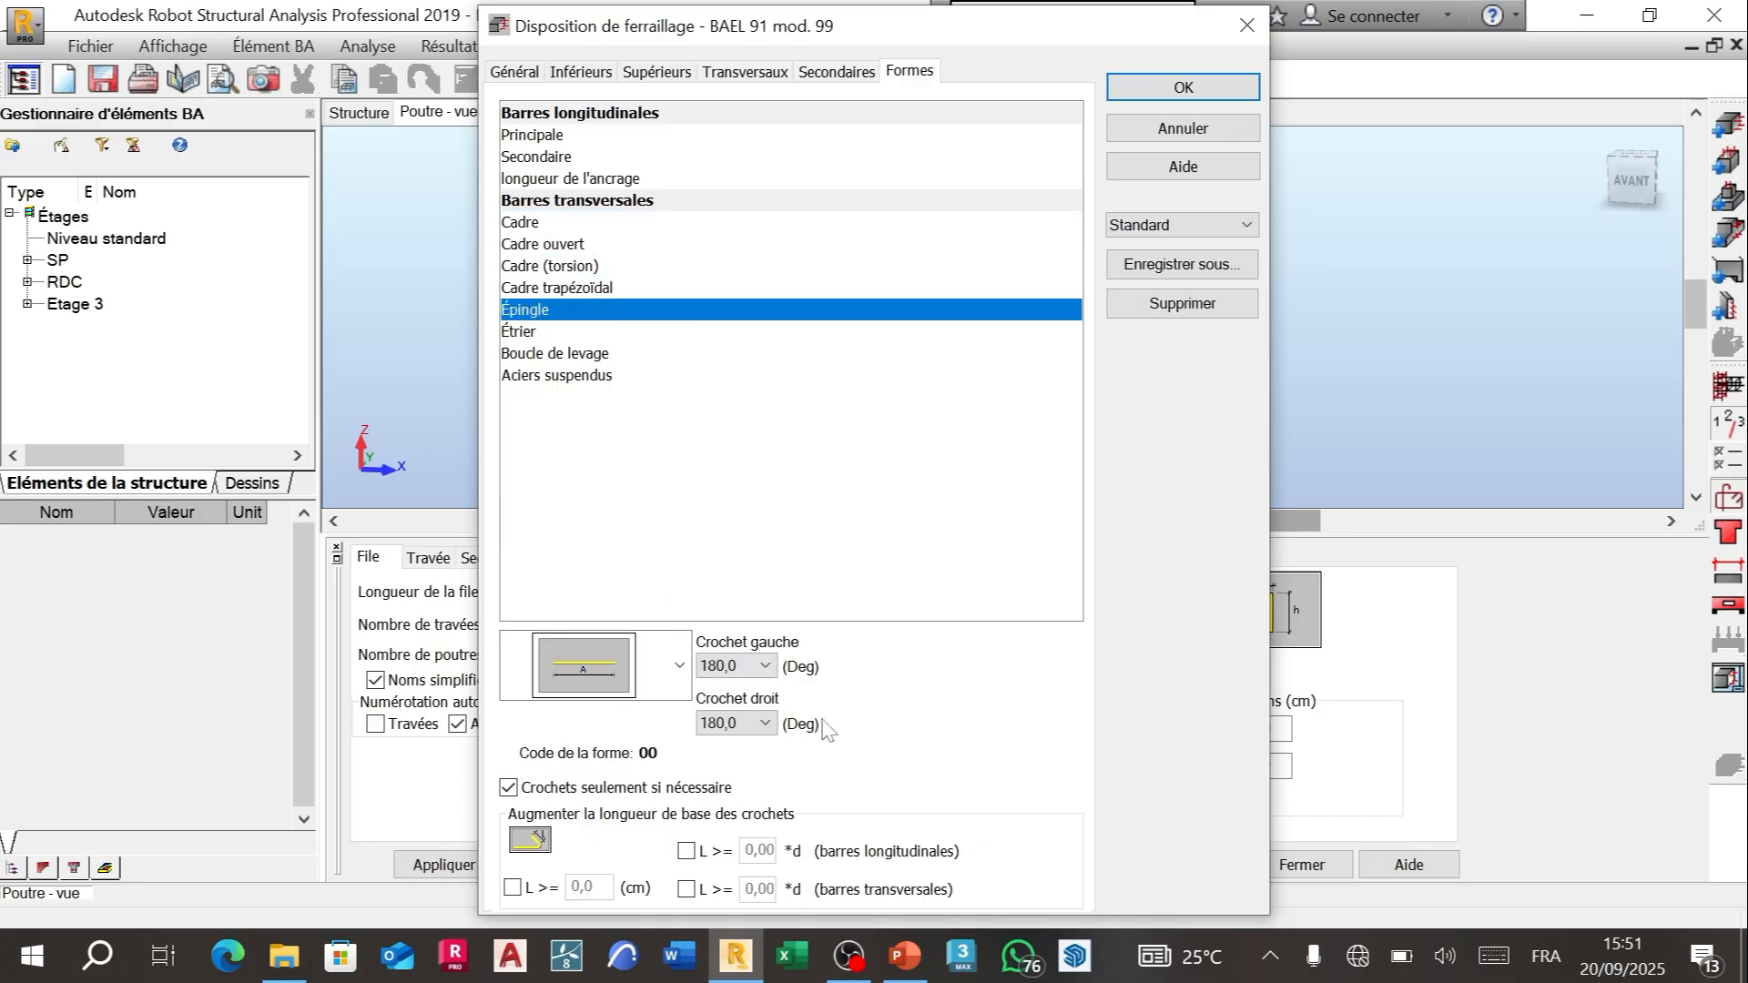
Step: Accept the reinforcement arrangement parameters and calculate the beam's reinforcement
{"action": "left_click", "coordinate": [1229, 93]}
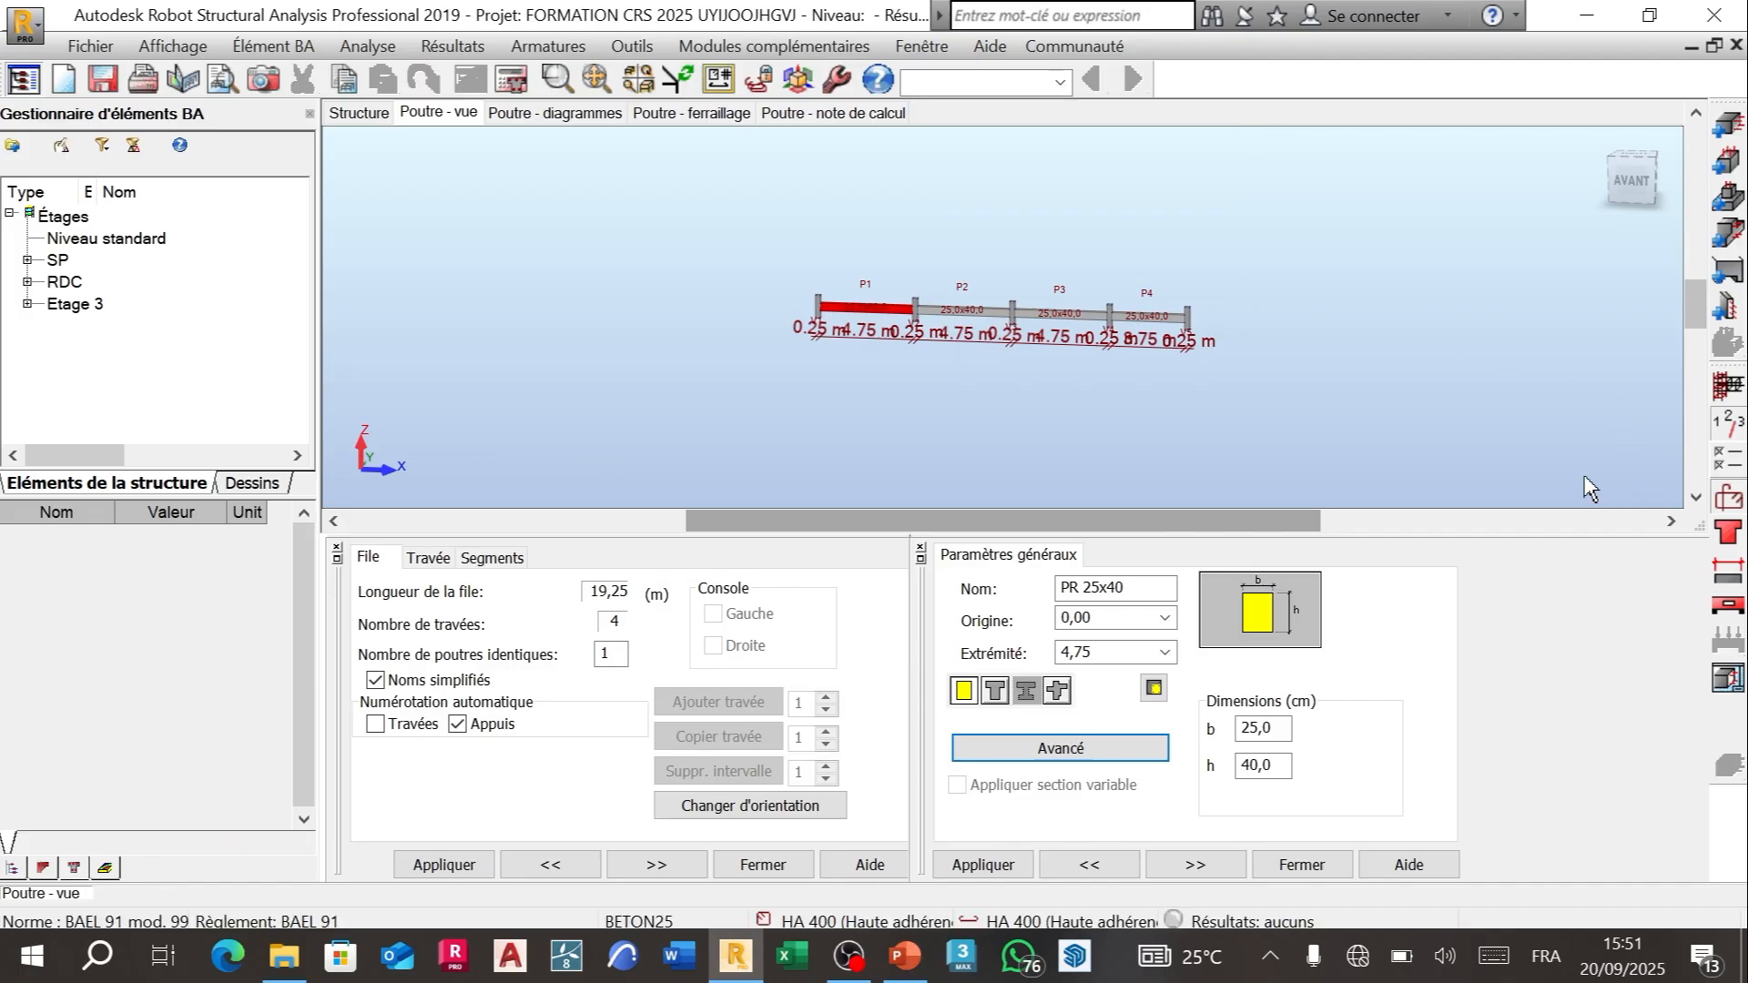
{"action": "left_click", "coordinate": [1741, 543]}
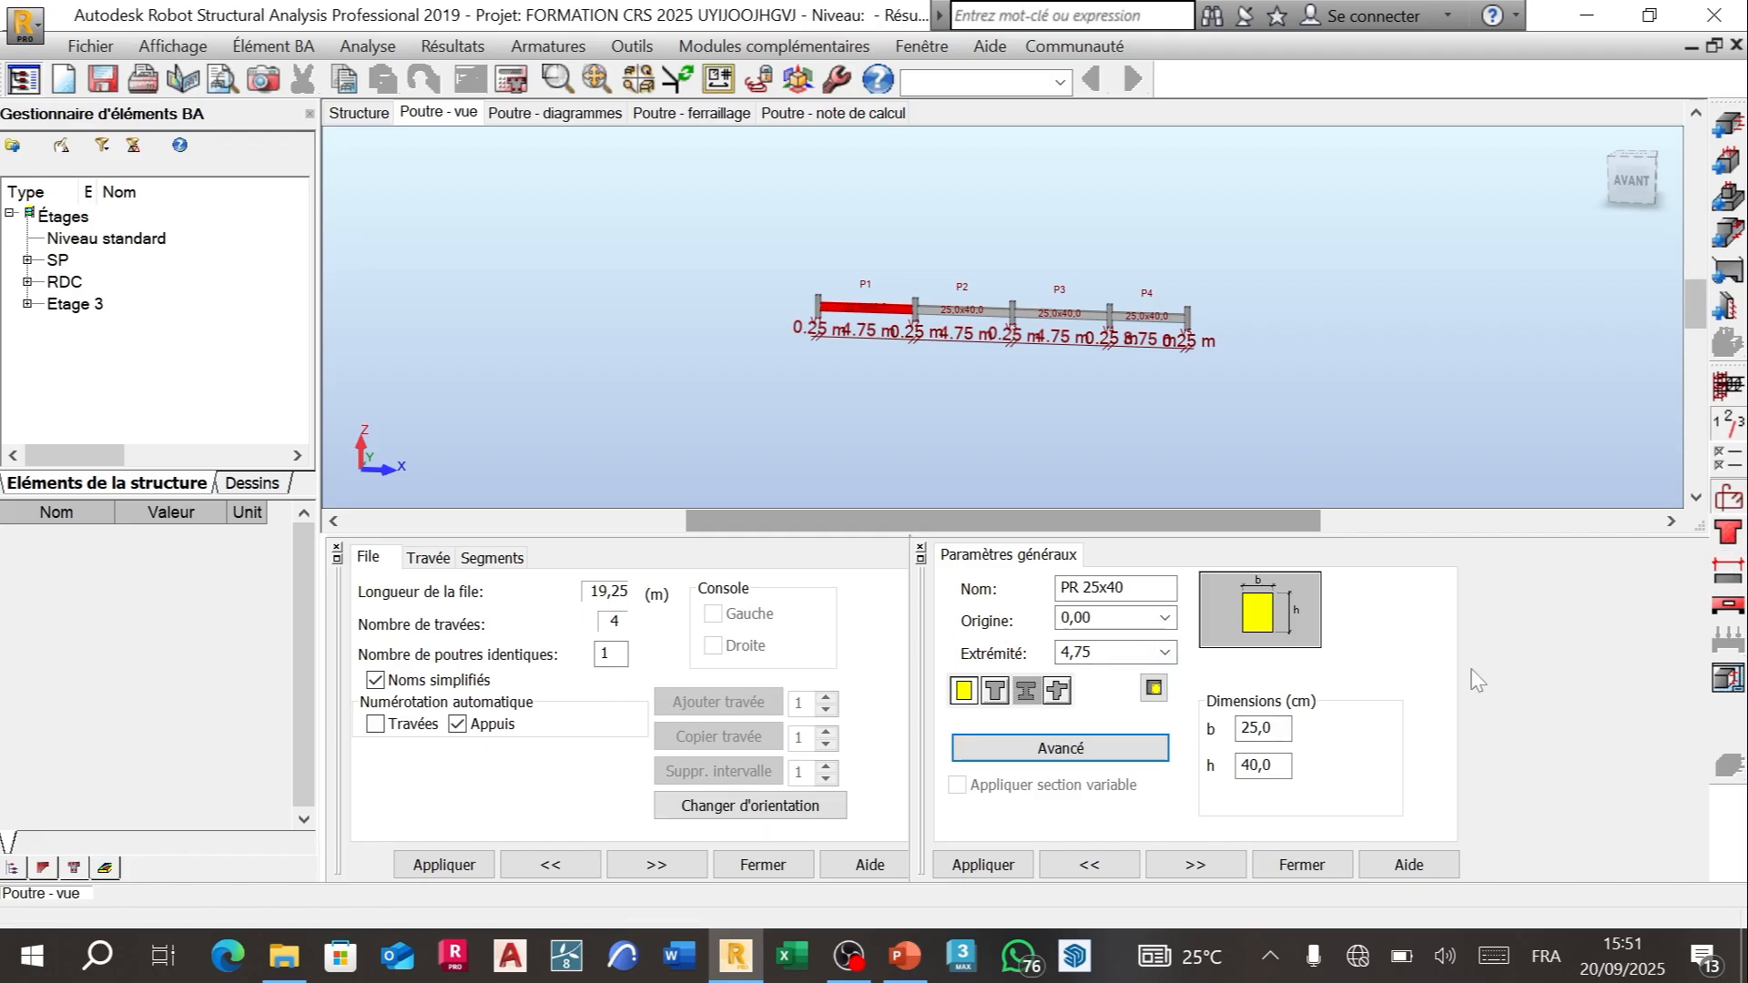
{"action": "left_click", "coordinate": [512, 80]}
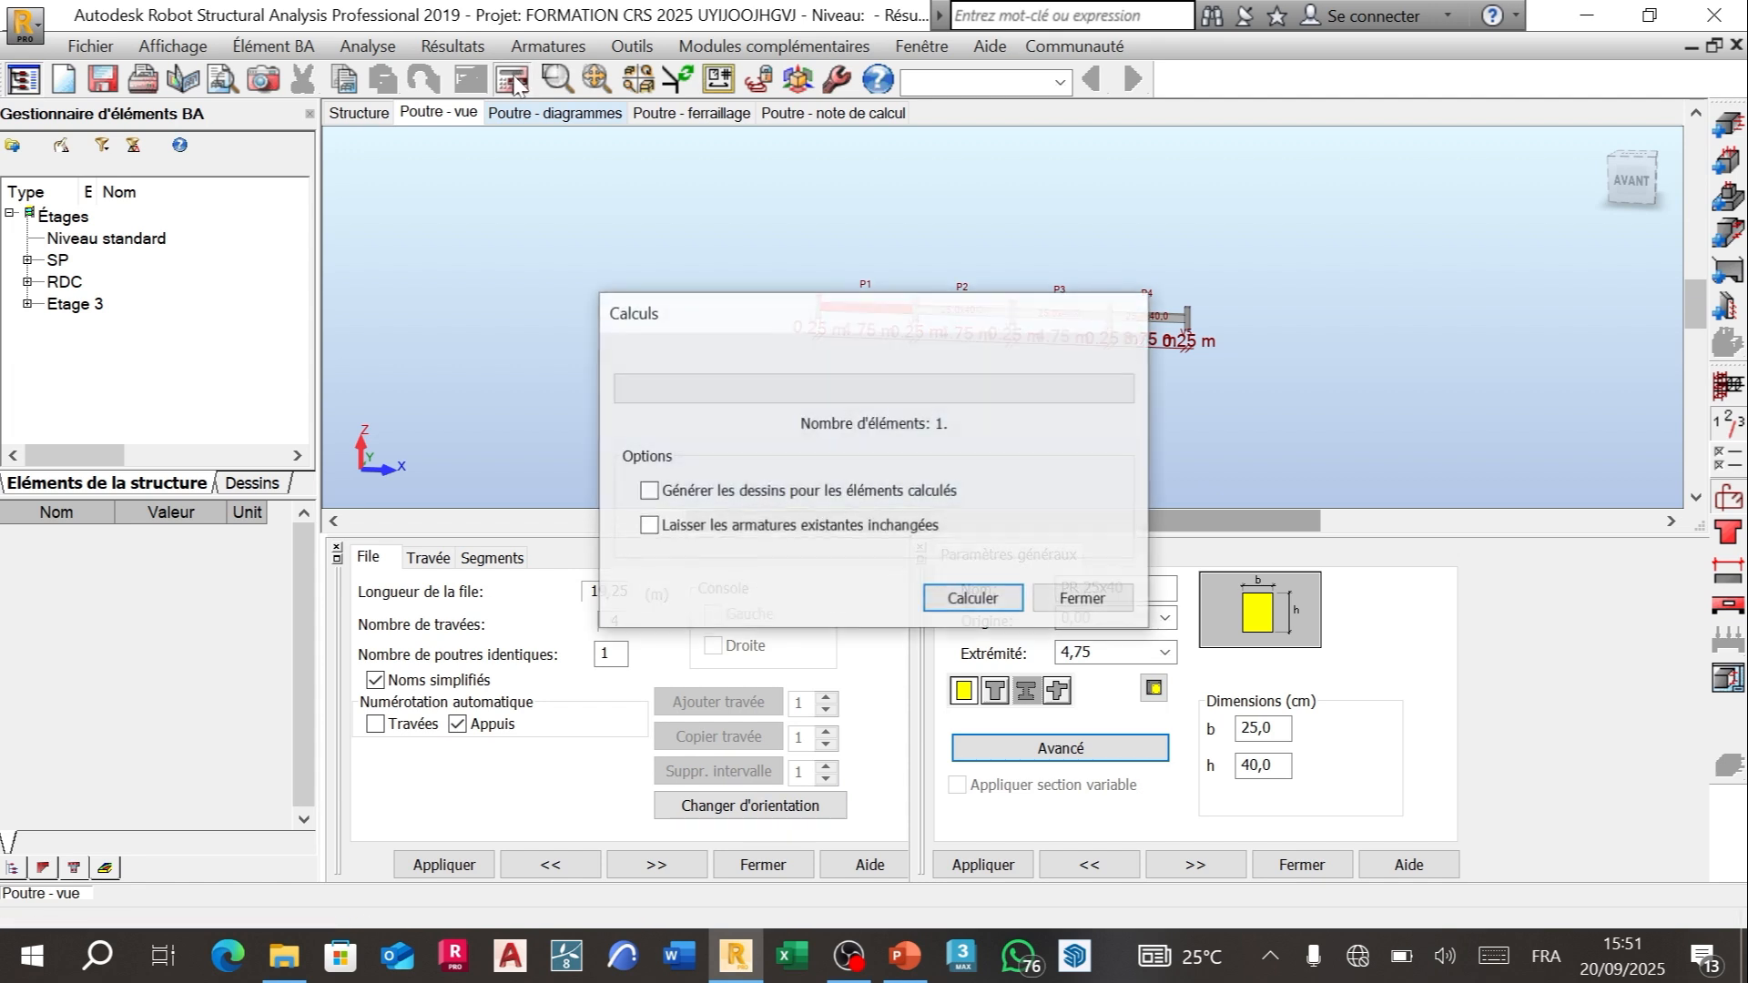
{"action": "left_click", "coordinate": [992, 598]}
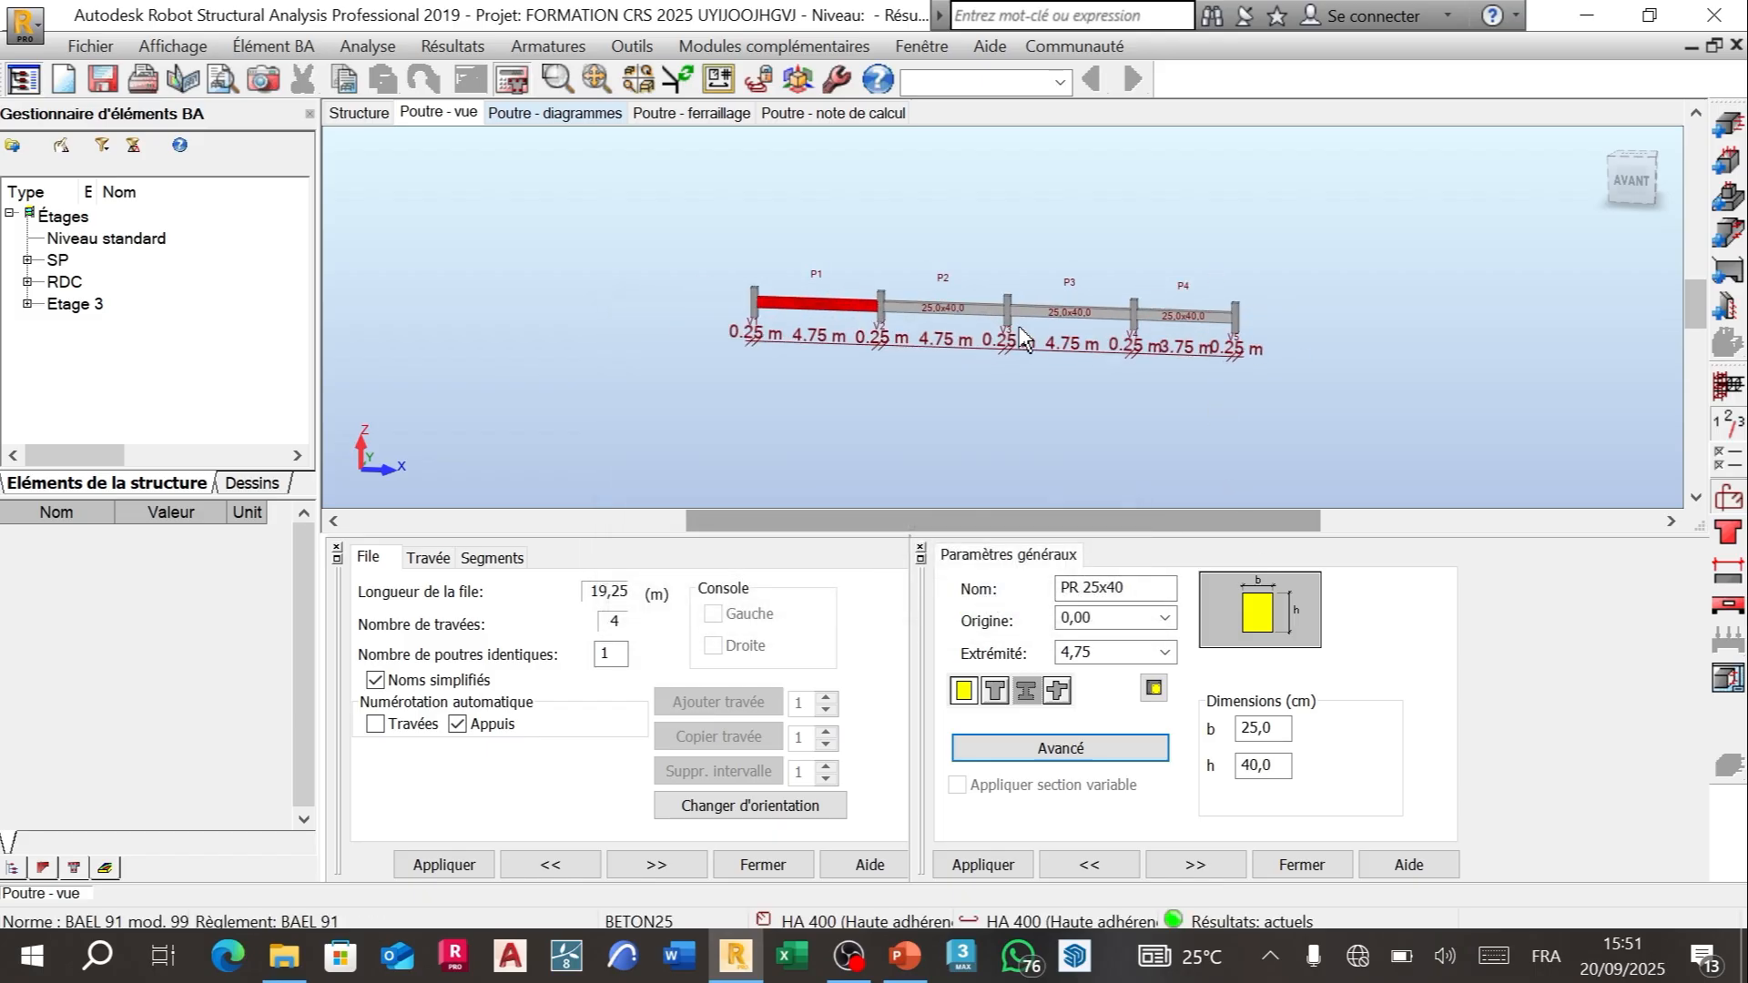
Step: Examine the four-span beam and its supports in 3D from several angles
{"action": "right_click", "coordinate": [1344, 168]}
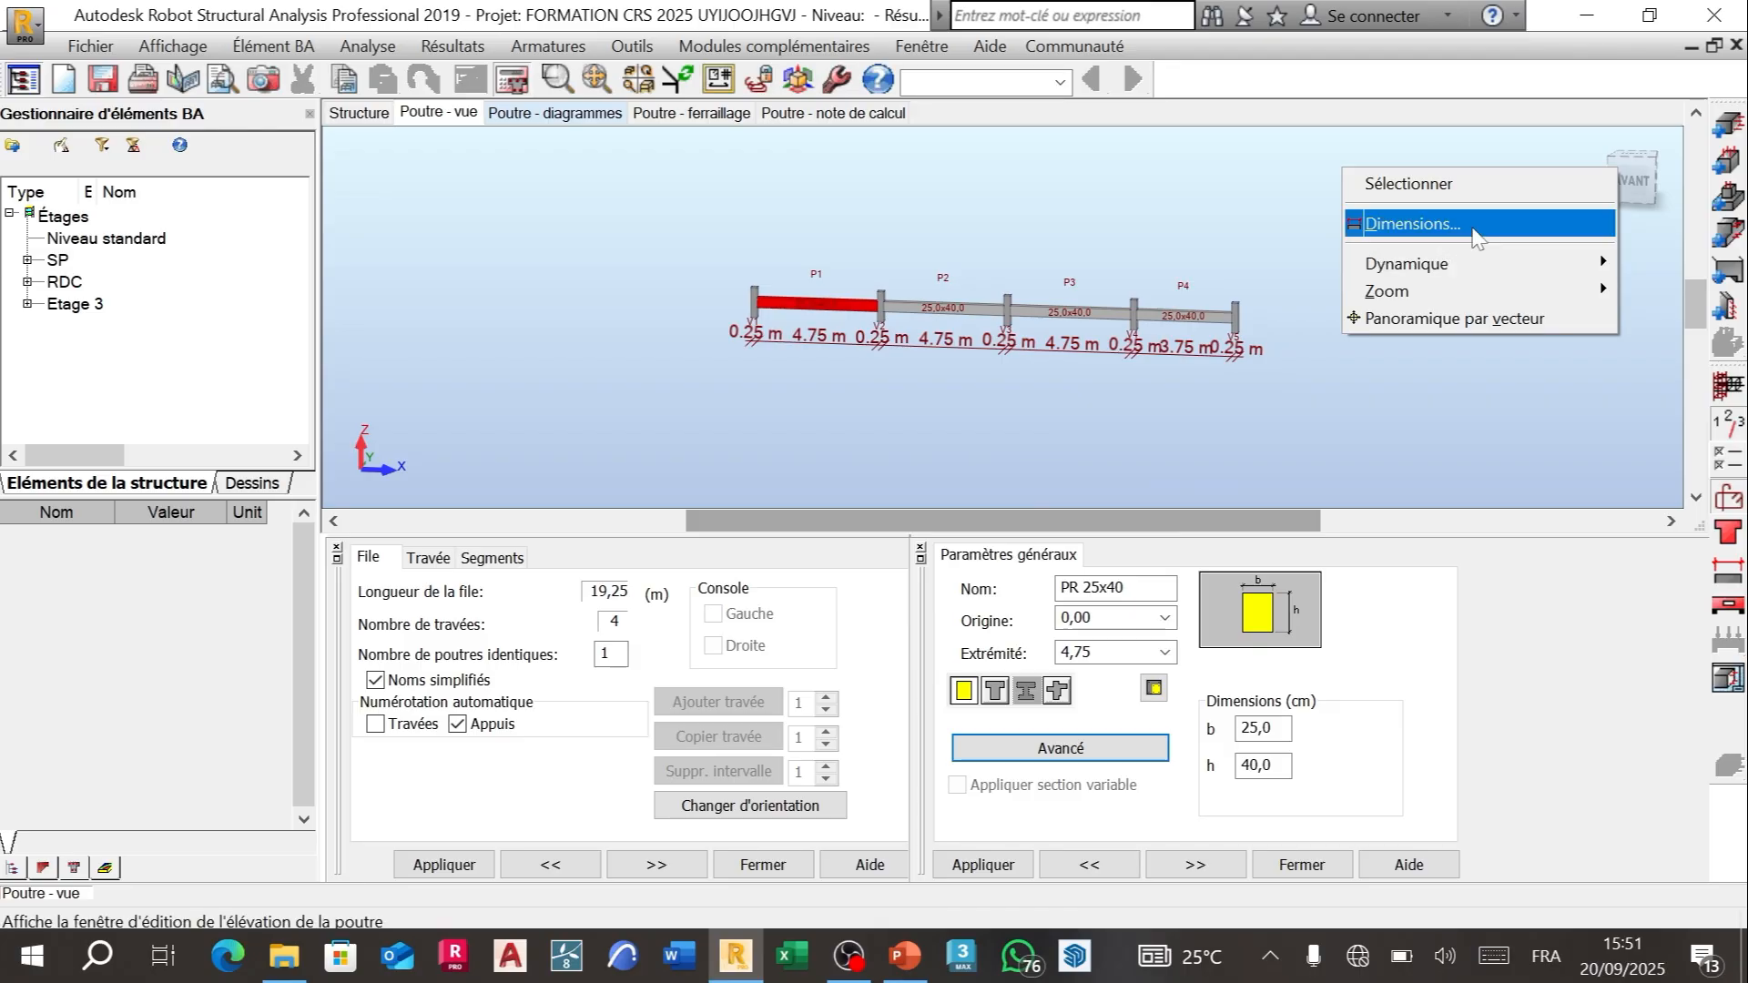
{"action": "mouse_move", "coordinate": [1541, 263]}
{"action": "left_click", "coordinate": [1092, 290]}
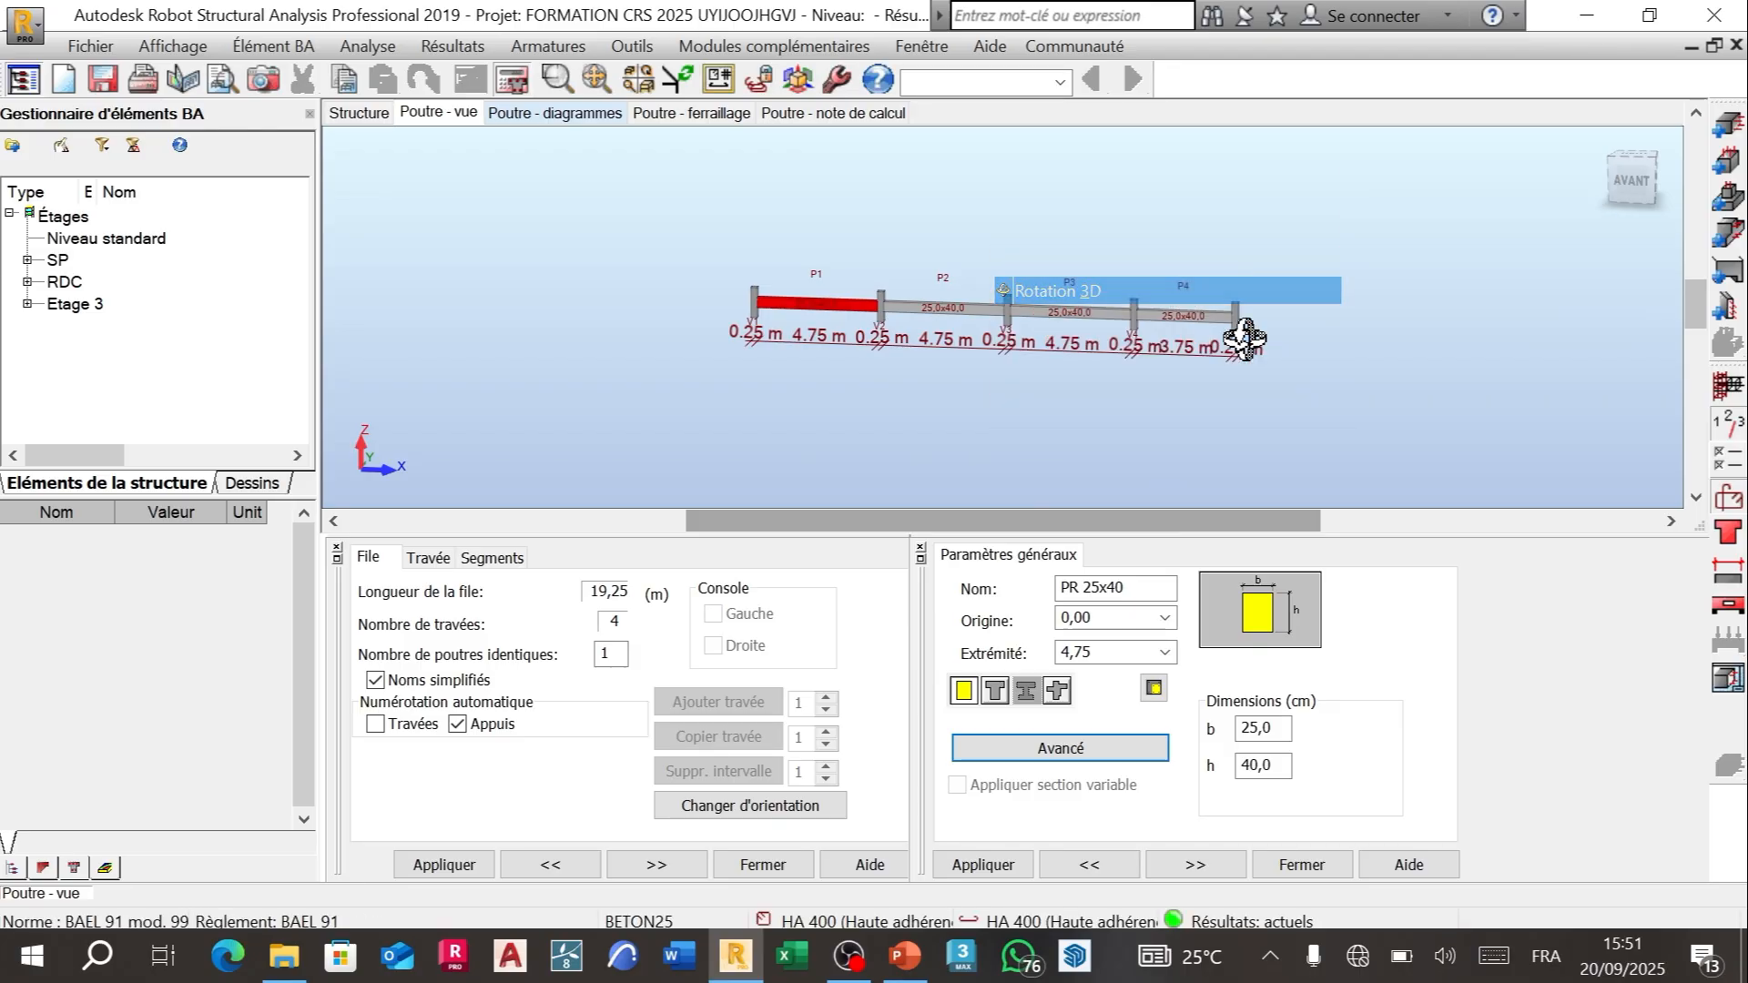
{"action": "scroll", "coordinate": [1229, 337], "scroll_direction": "up", "scroll_amount": 1}
{"action": "scroll", "coordinate": [1230, 333], "scroll_direction": "down", "scroll_amount": 2}
{"action": "scroll", "coordinate": [1230, 332], "scroll_direction": "up", "scroll_amount": 1}
{"action": "scroll", "coordinate": [959, 314], "scroll_direction": "up", "scroll_amount": 2}
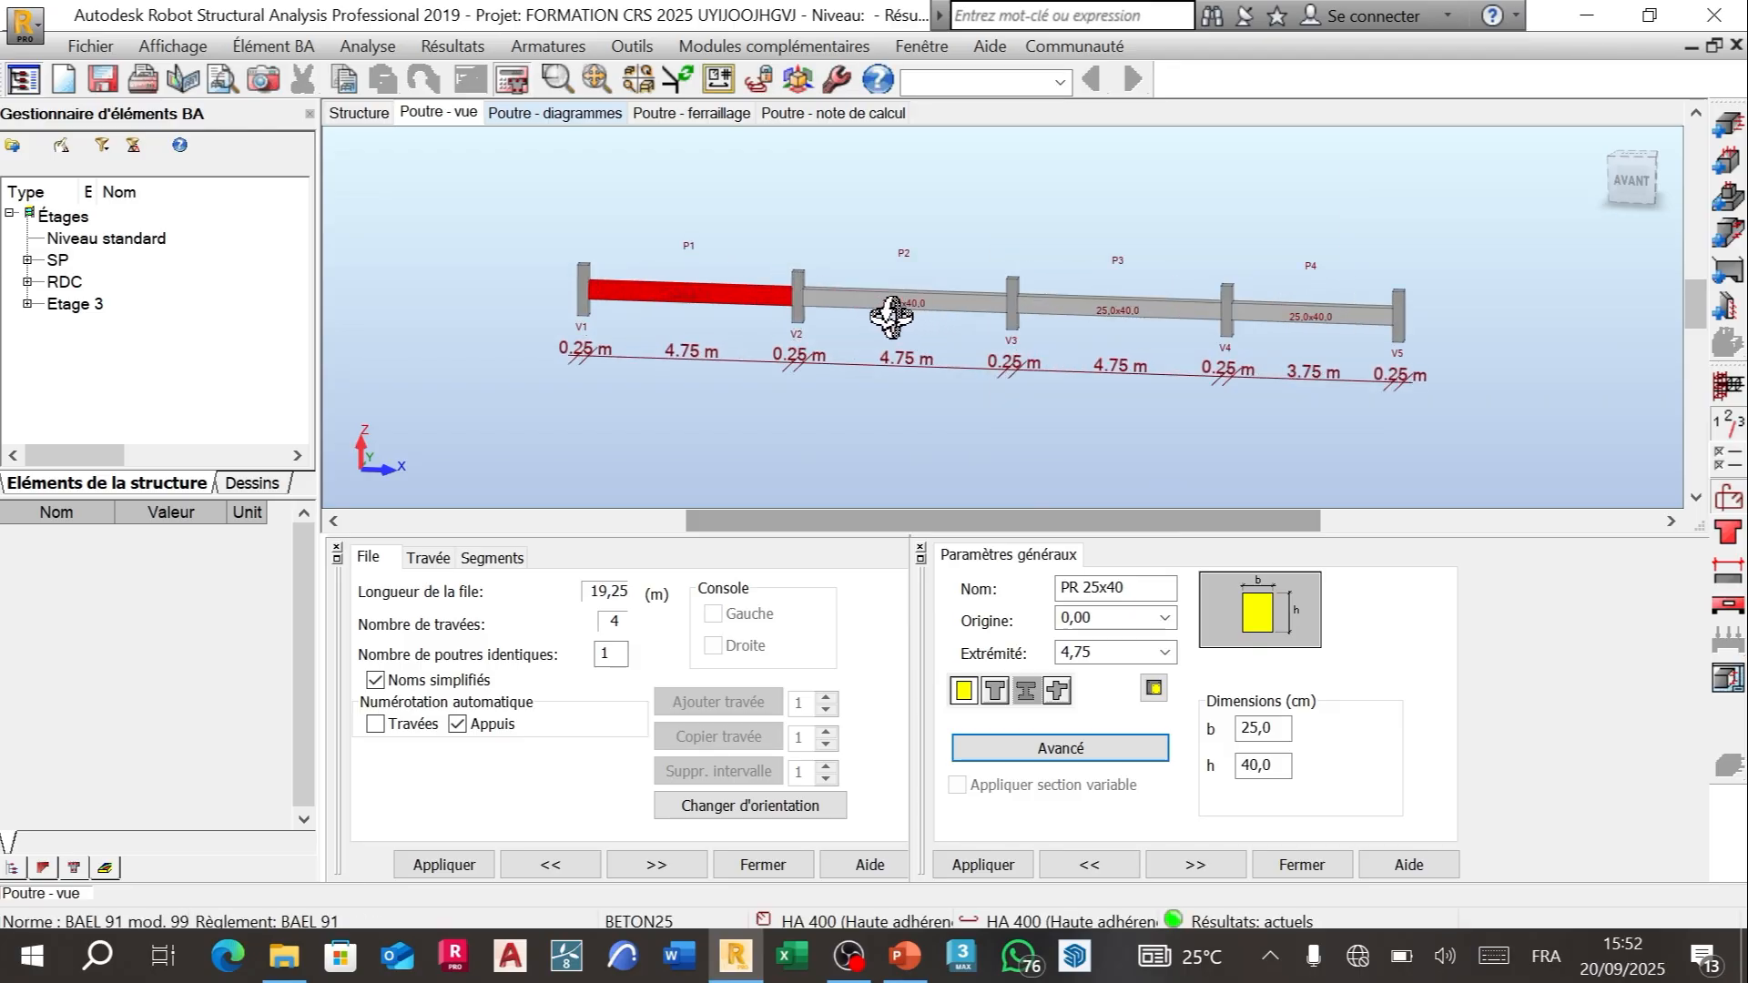
{"action": "left_click_drag", "start_coordinate": [890, 316], "coordinate": [1007, 336]}
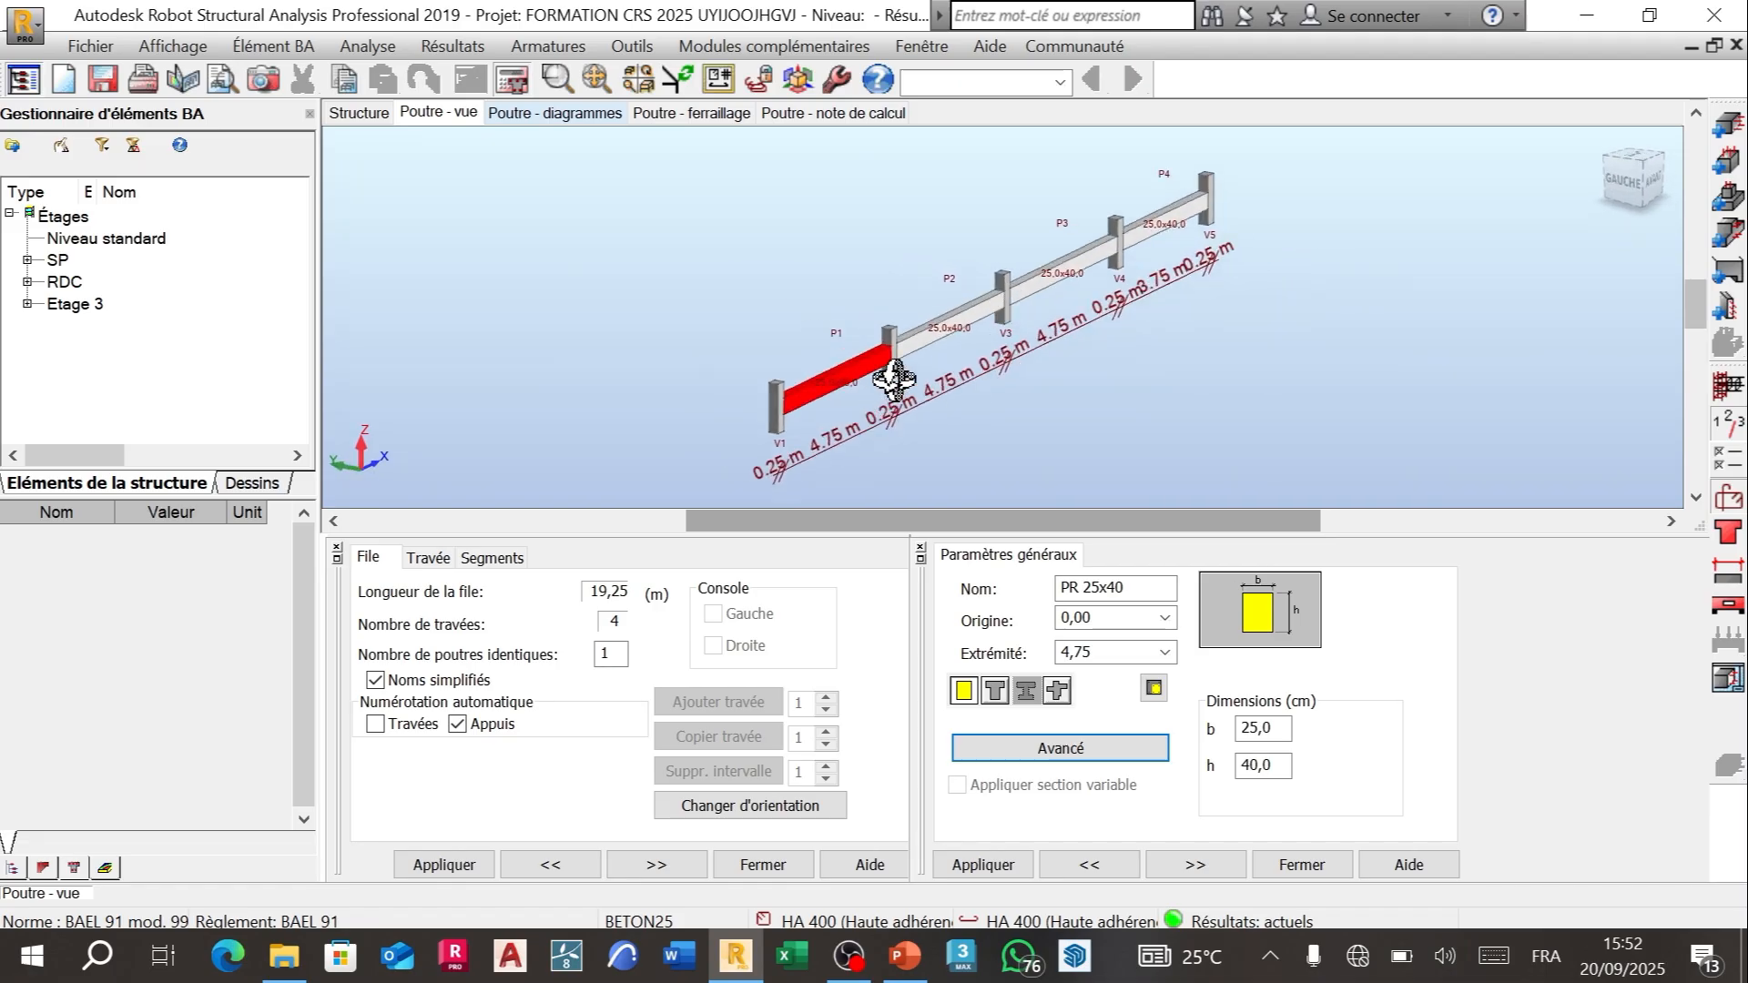
{"action": "left_click_drag", "start_coordinate": [894, 380], "coordinate": [1100, 281]}
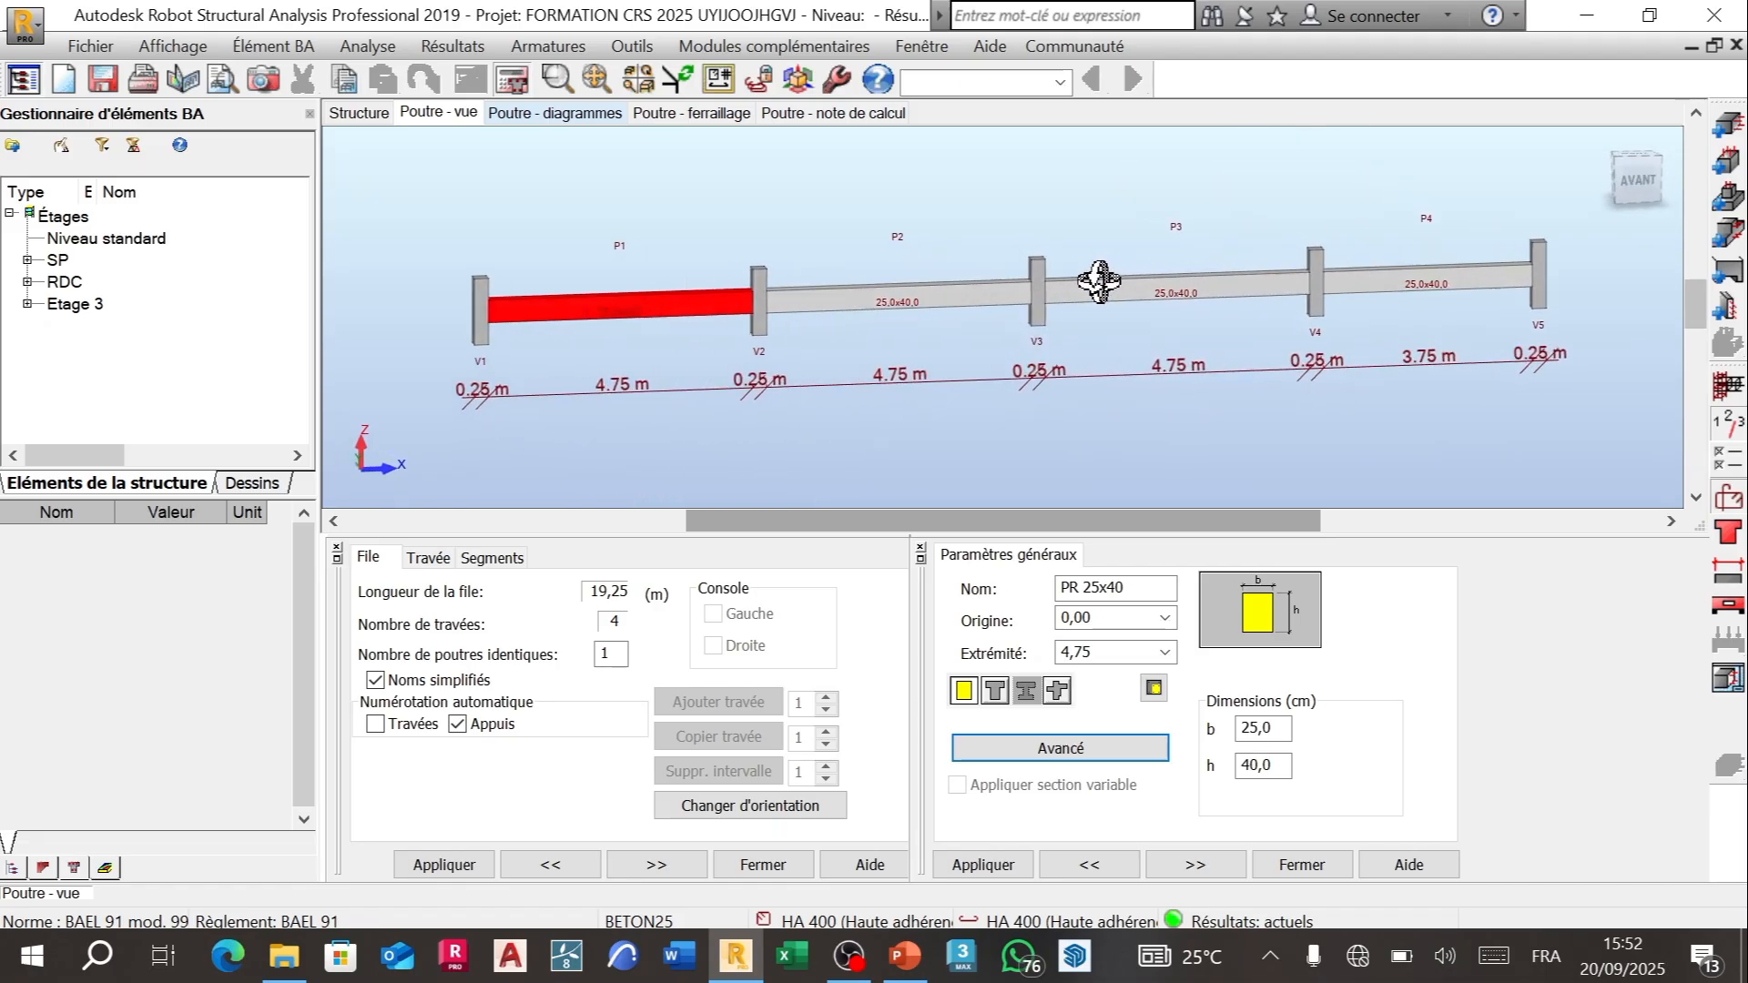
Step: Display the beam's calculated reinforcement and examine in 3D the bars and stirrups around an intermediate support
{"action": "left_click", "coordinate": [726, 115]}
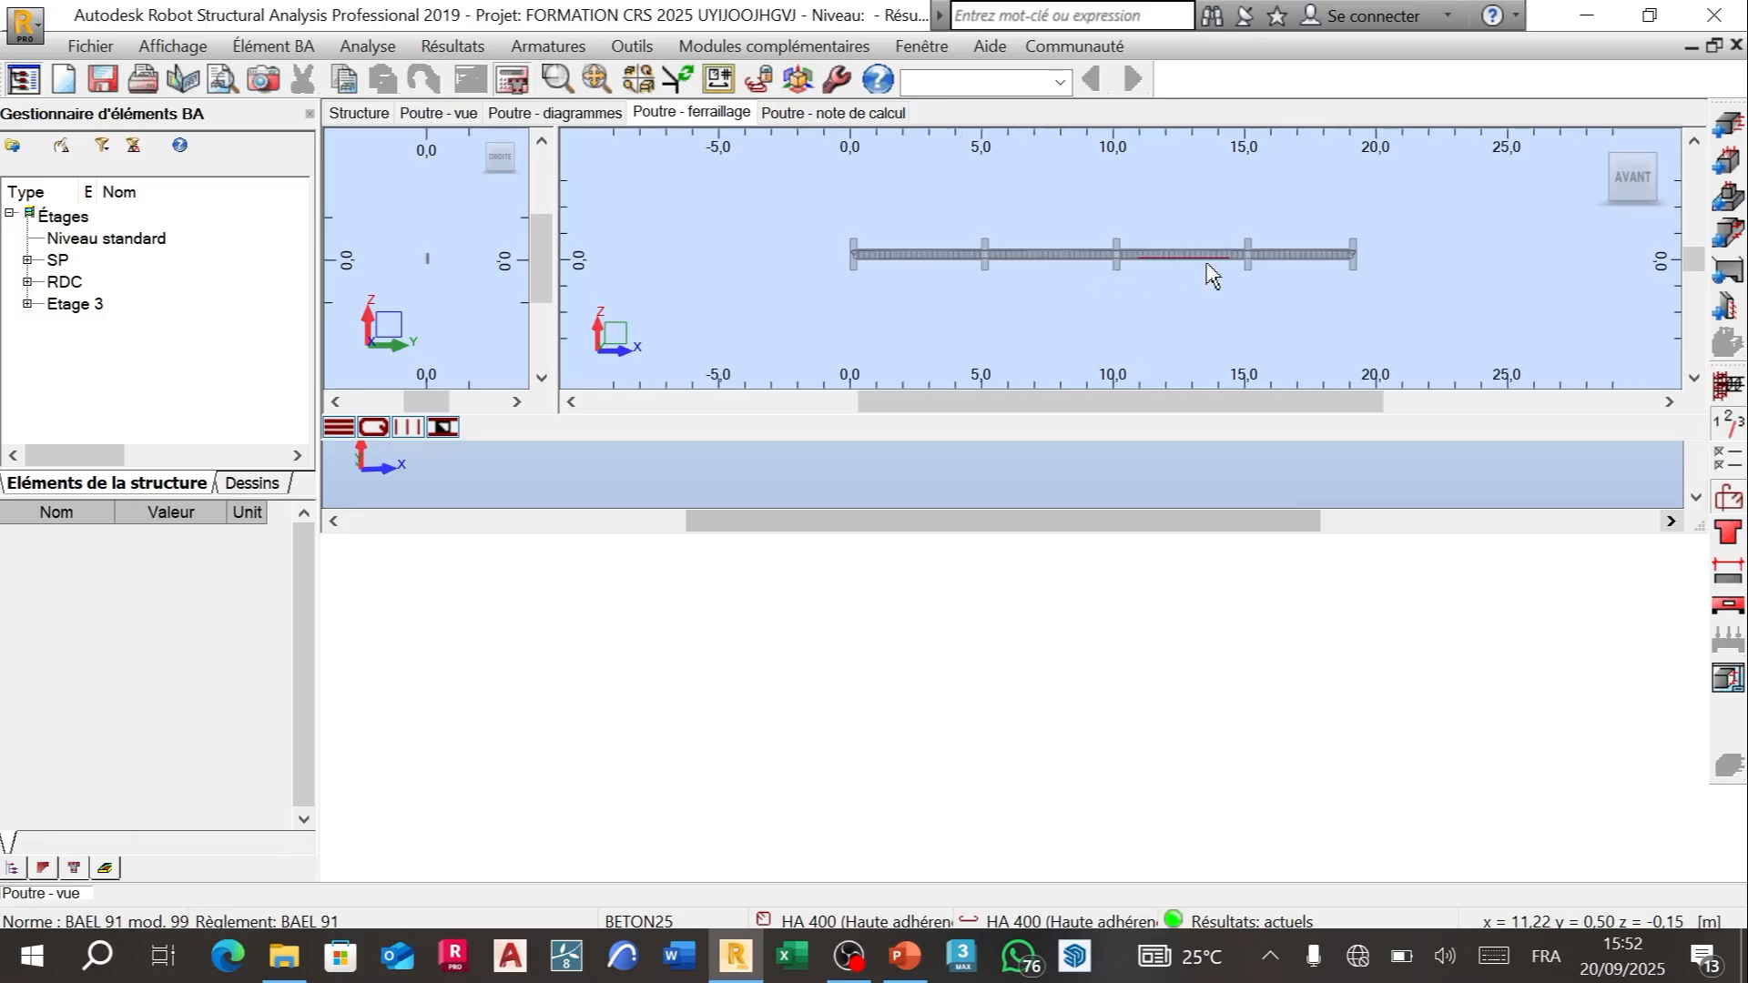
{"action": "scroll", "coordinate": [1211, 273], "scroll_direction": "up", "scroll_amount": 6}
{"action": "right_click", "coordinate": [1362, 200]}
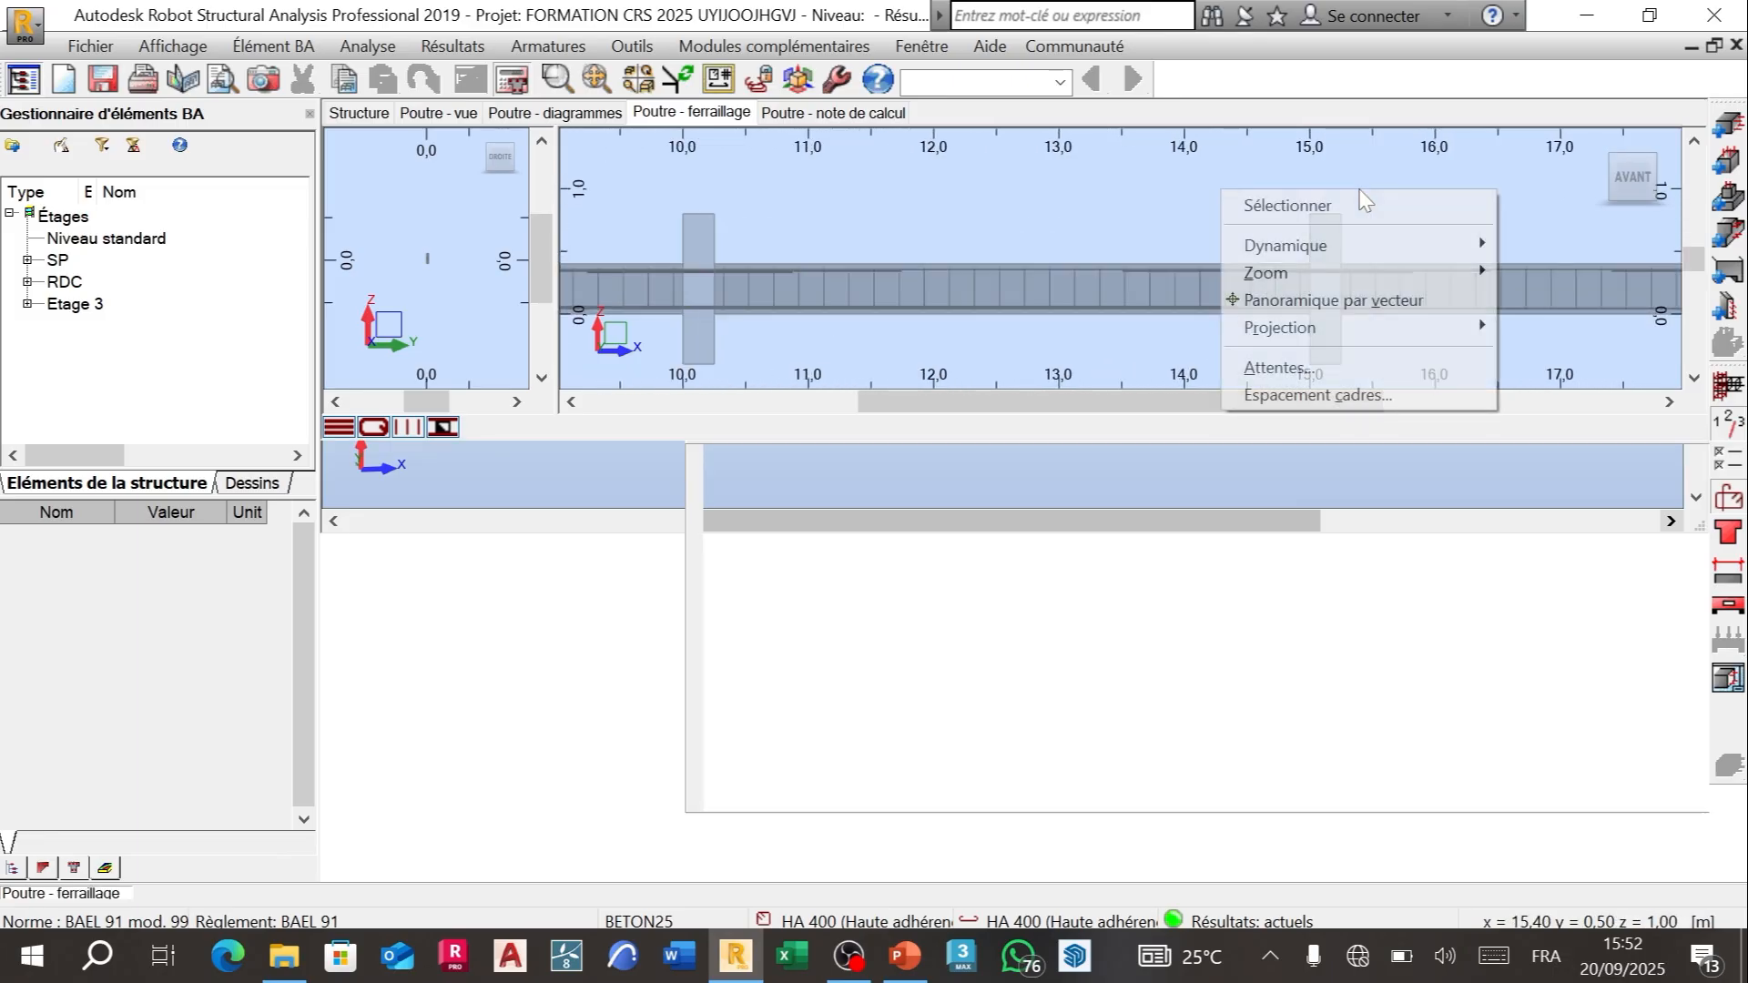
{"action": "mouse_move", "coordinate": [1283, 245]}
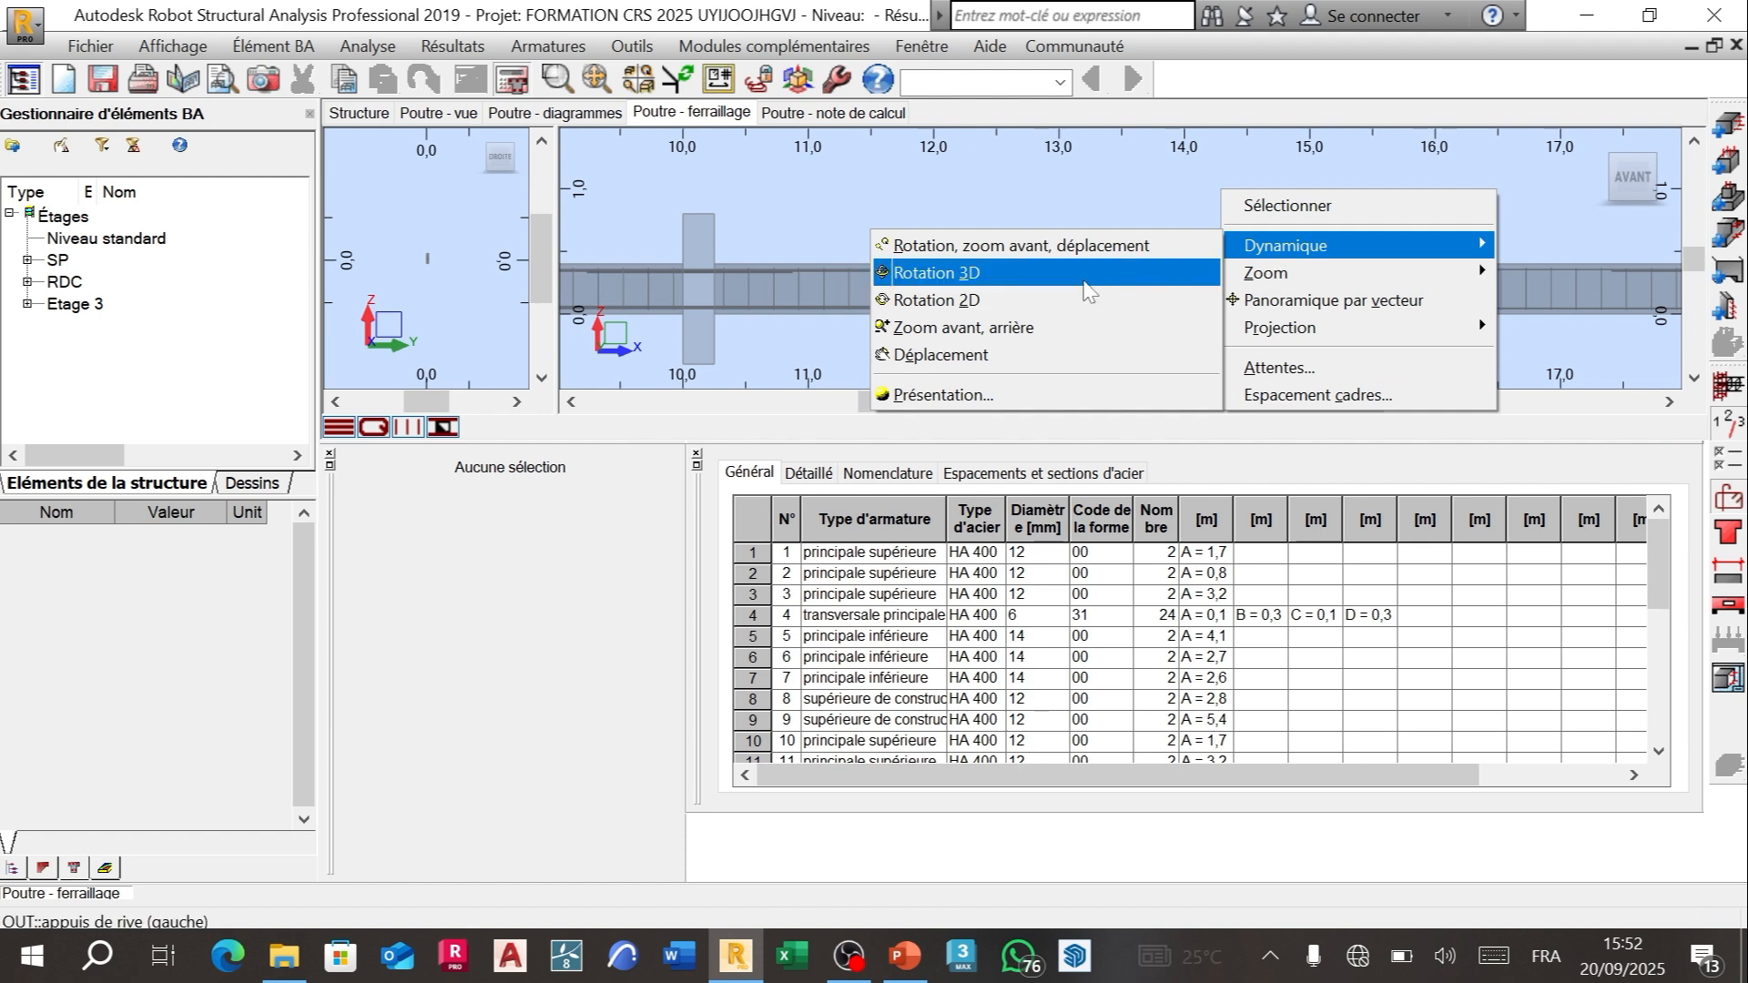
{"action": "left_click", "coordinate": [1089, 289]}
{"action": "left_click_drag", "start_coordinate": [1077, 234], "coordinate": [1181, 225]}
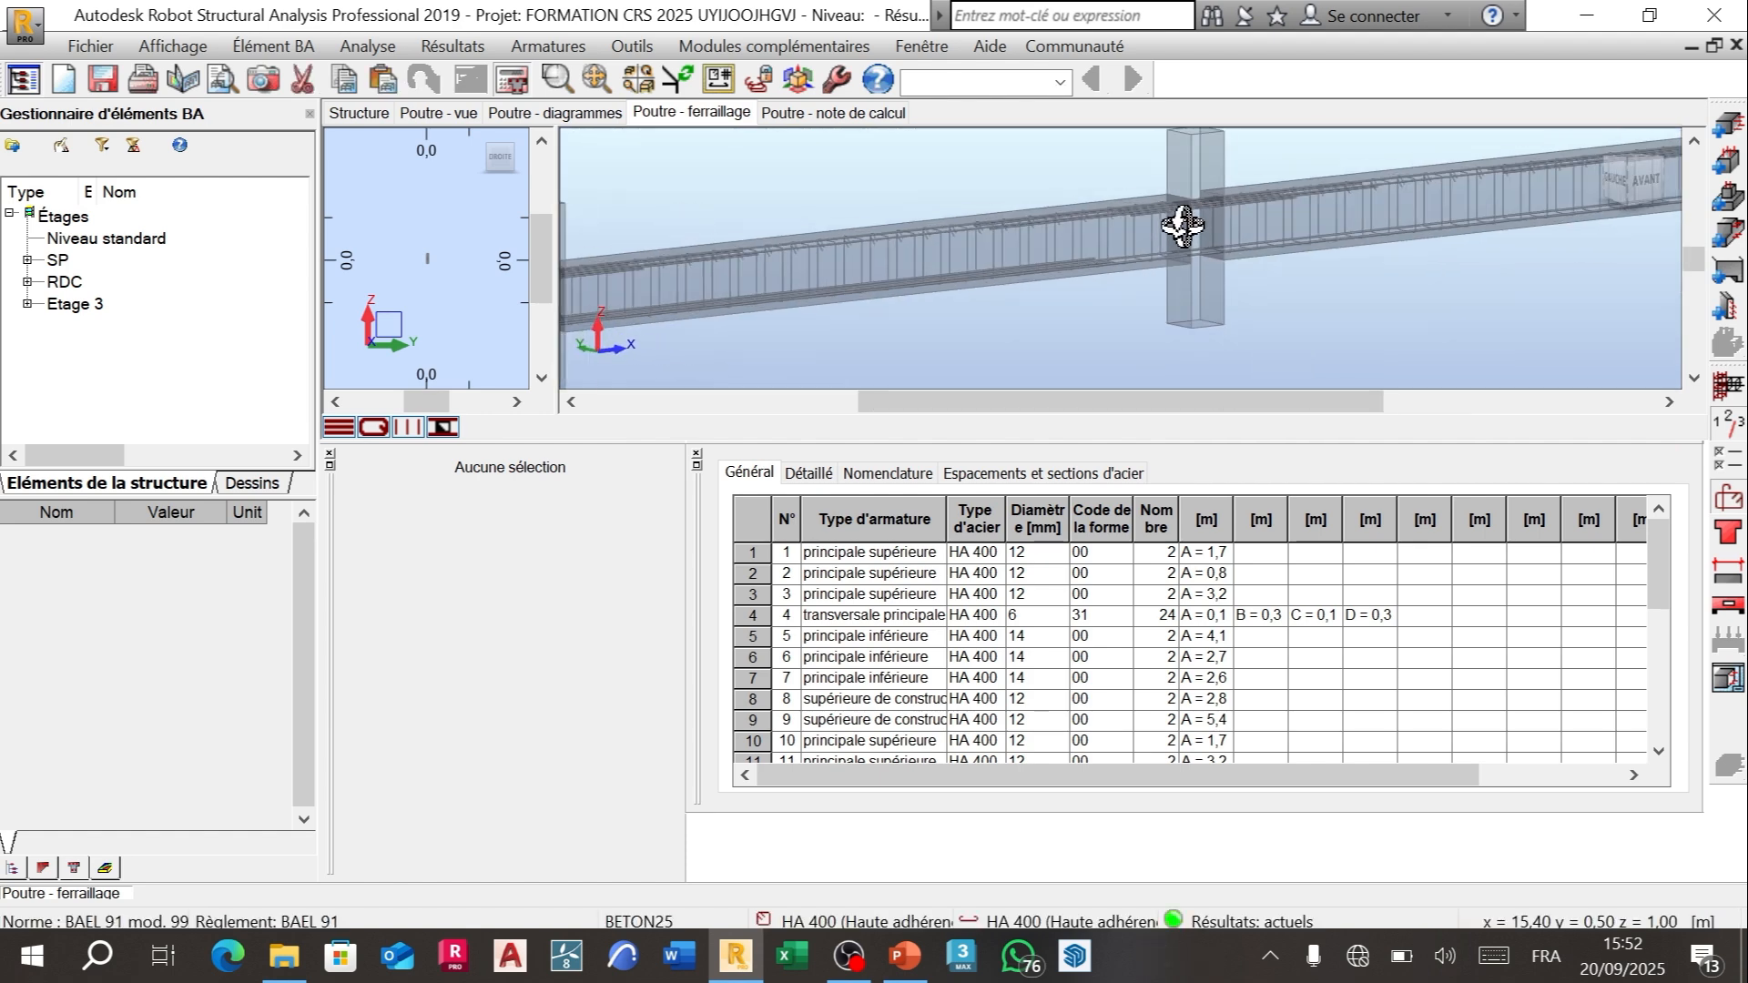
{"action": "scroll", "coordinate": [1232, 183], "scroll_direction": "up", "scroll_amount": 5}
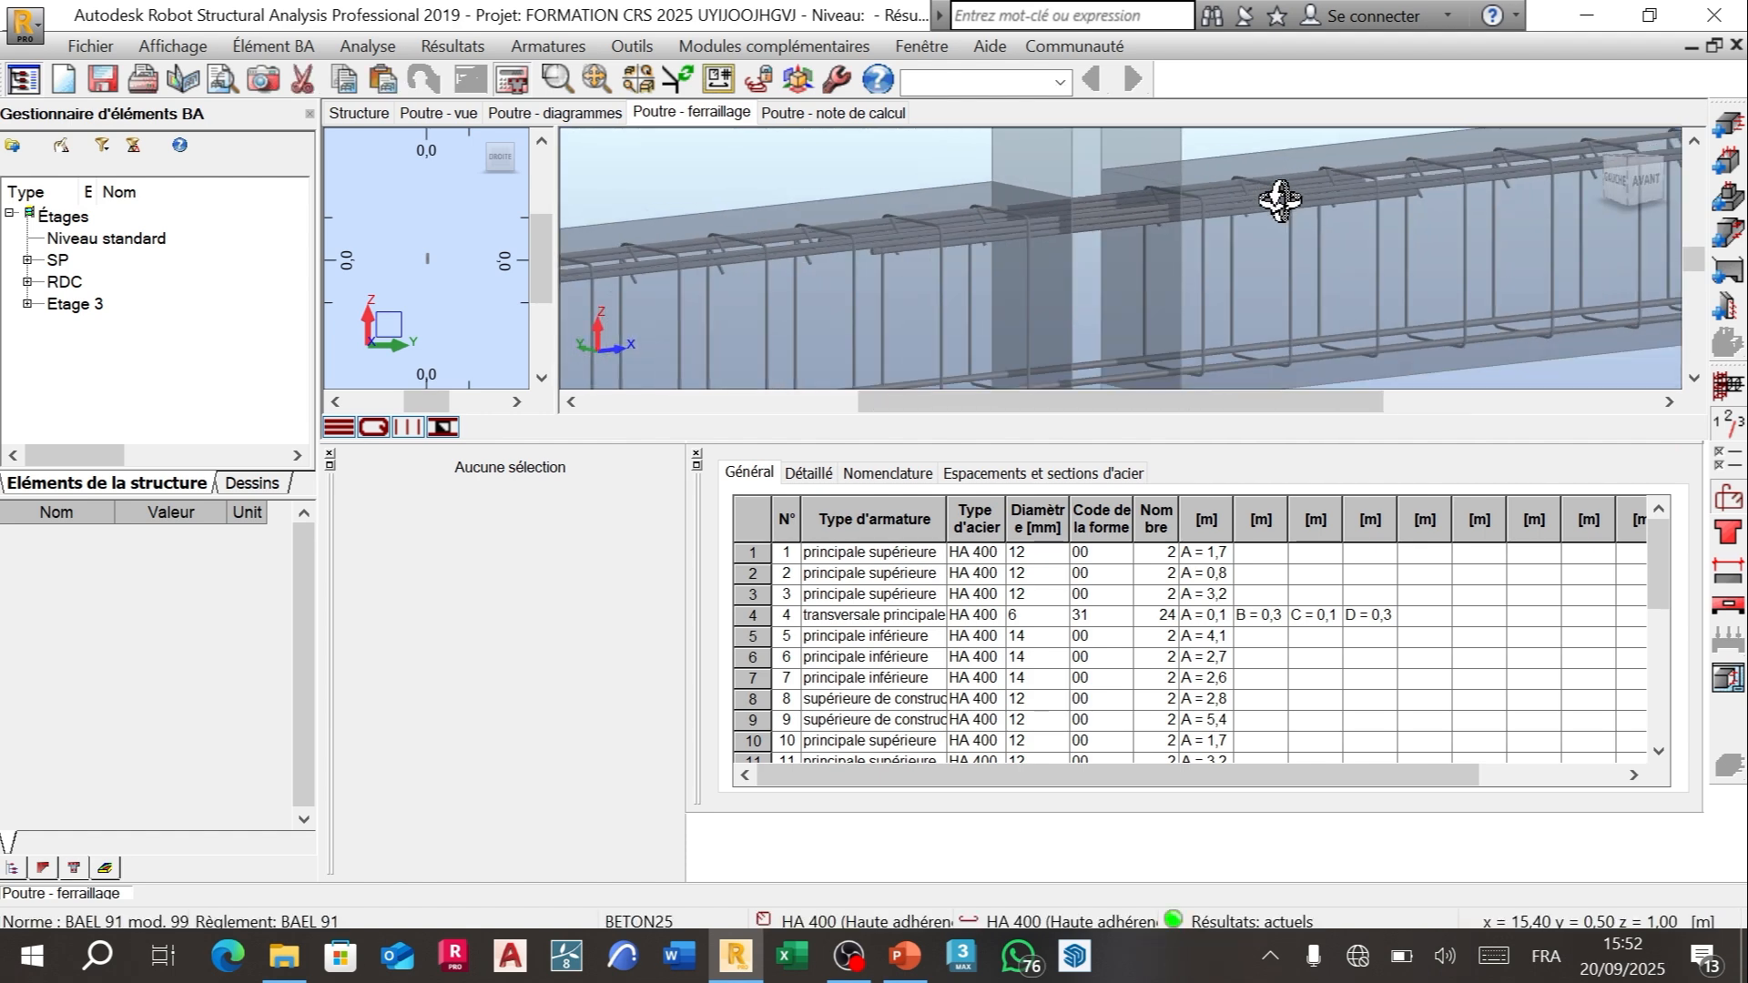
{"action": "left_click_drag", "start_coordinate": [1280, 199], "coordinate": [1098, 265]}
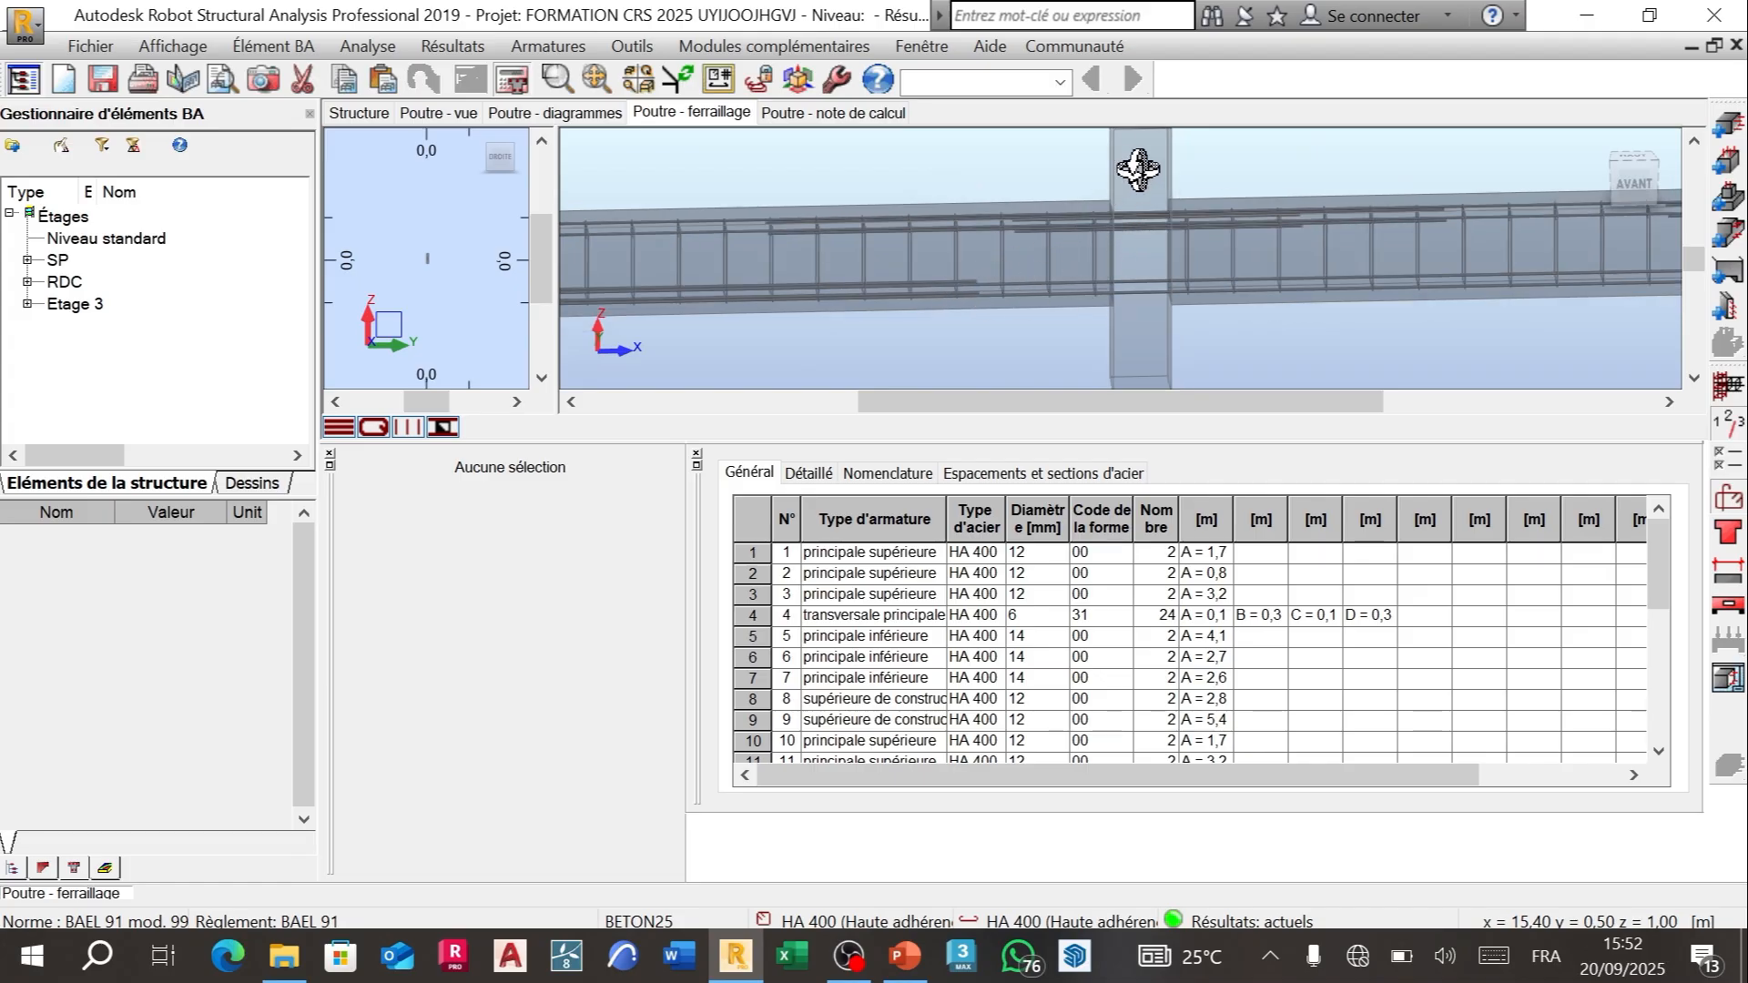
{"action": "left_click_drag", "start_coordinate": [1402, 289], "coordinate": [1418, 273]}
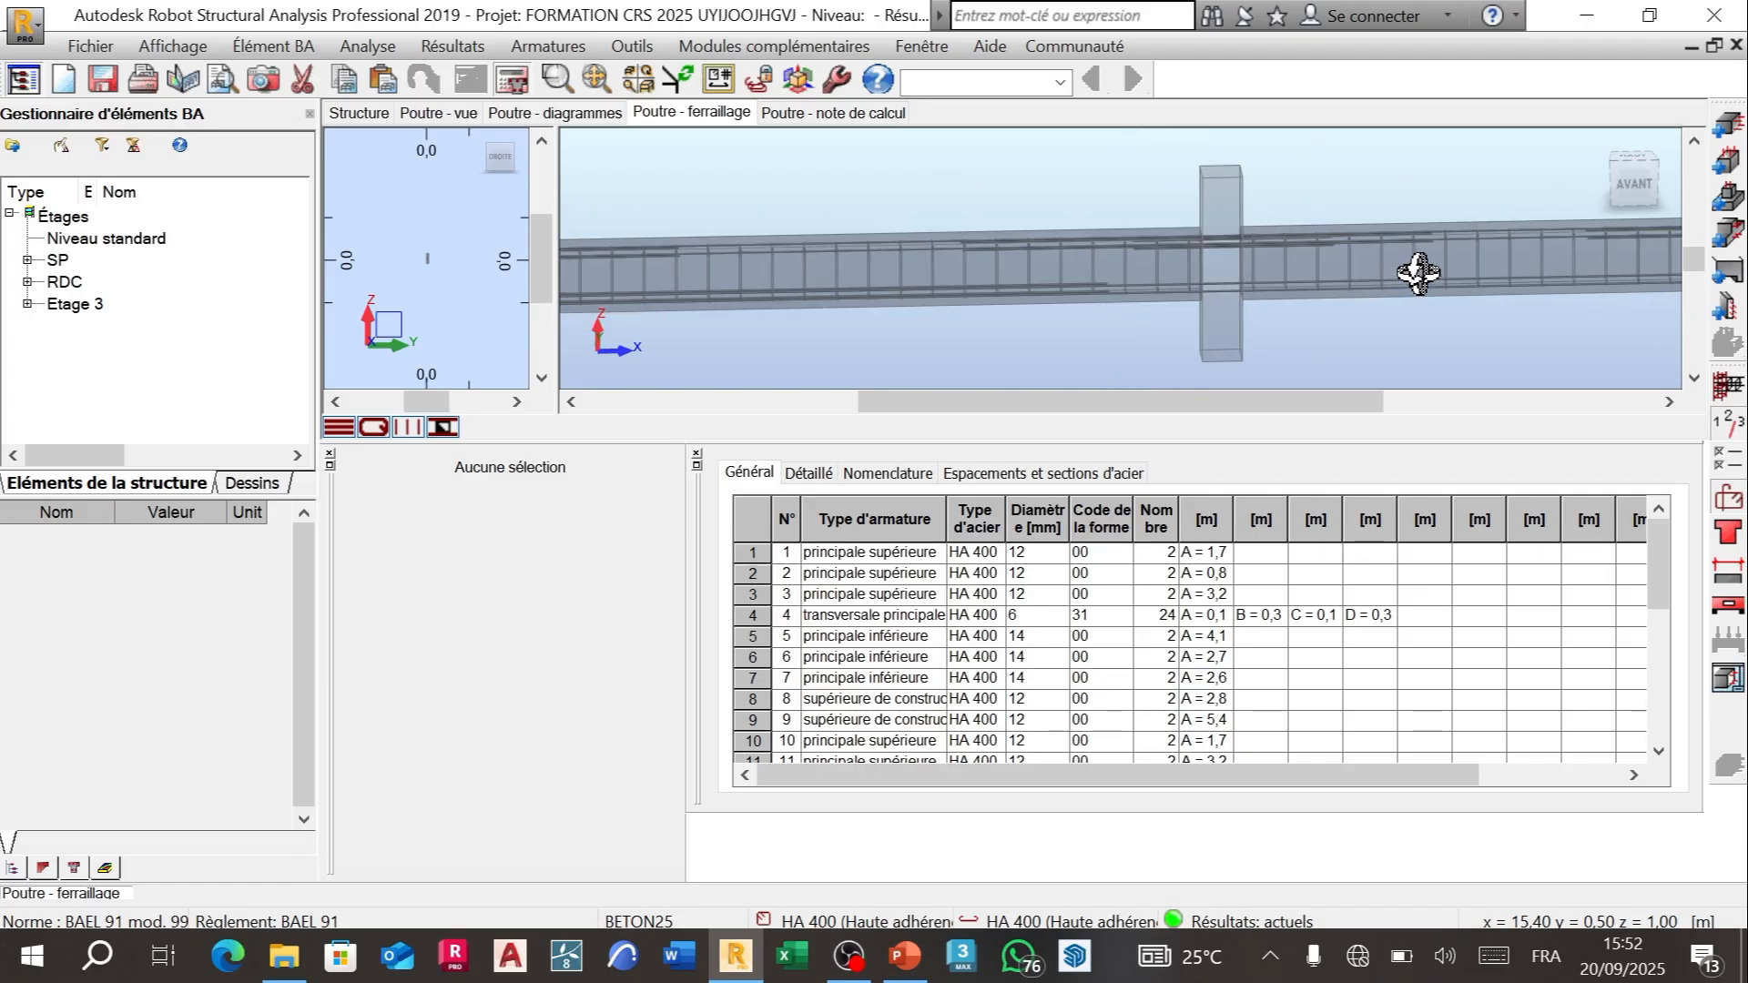
Step: Examine the reinforcement along the other spans and the main bars' hooks at the beam's first end support
{"action": "scroll", "coordinate": [1418, 273], "scroll_direction": "down", "scroll_amount": 5}
{"action": "scroll", "coordinate": [913, 297], "scroll_direction": "up", "scroll_amount": 1}
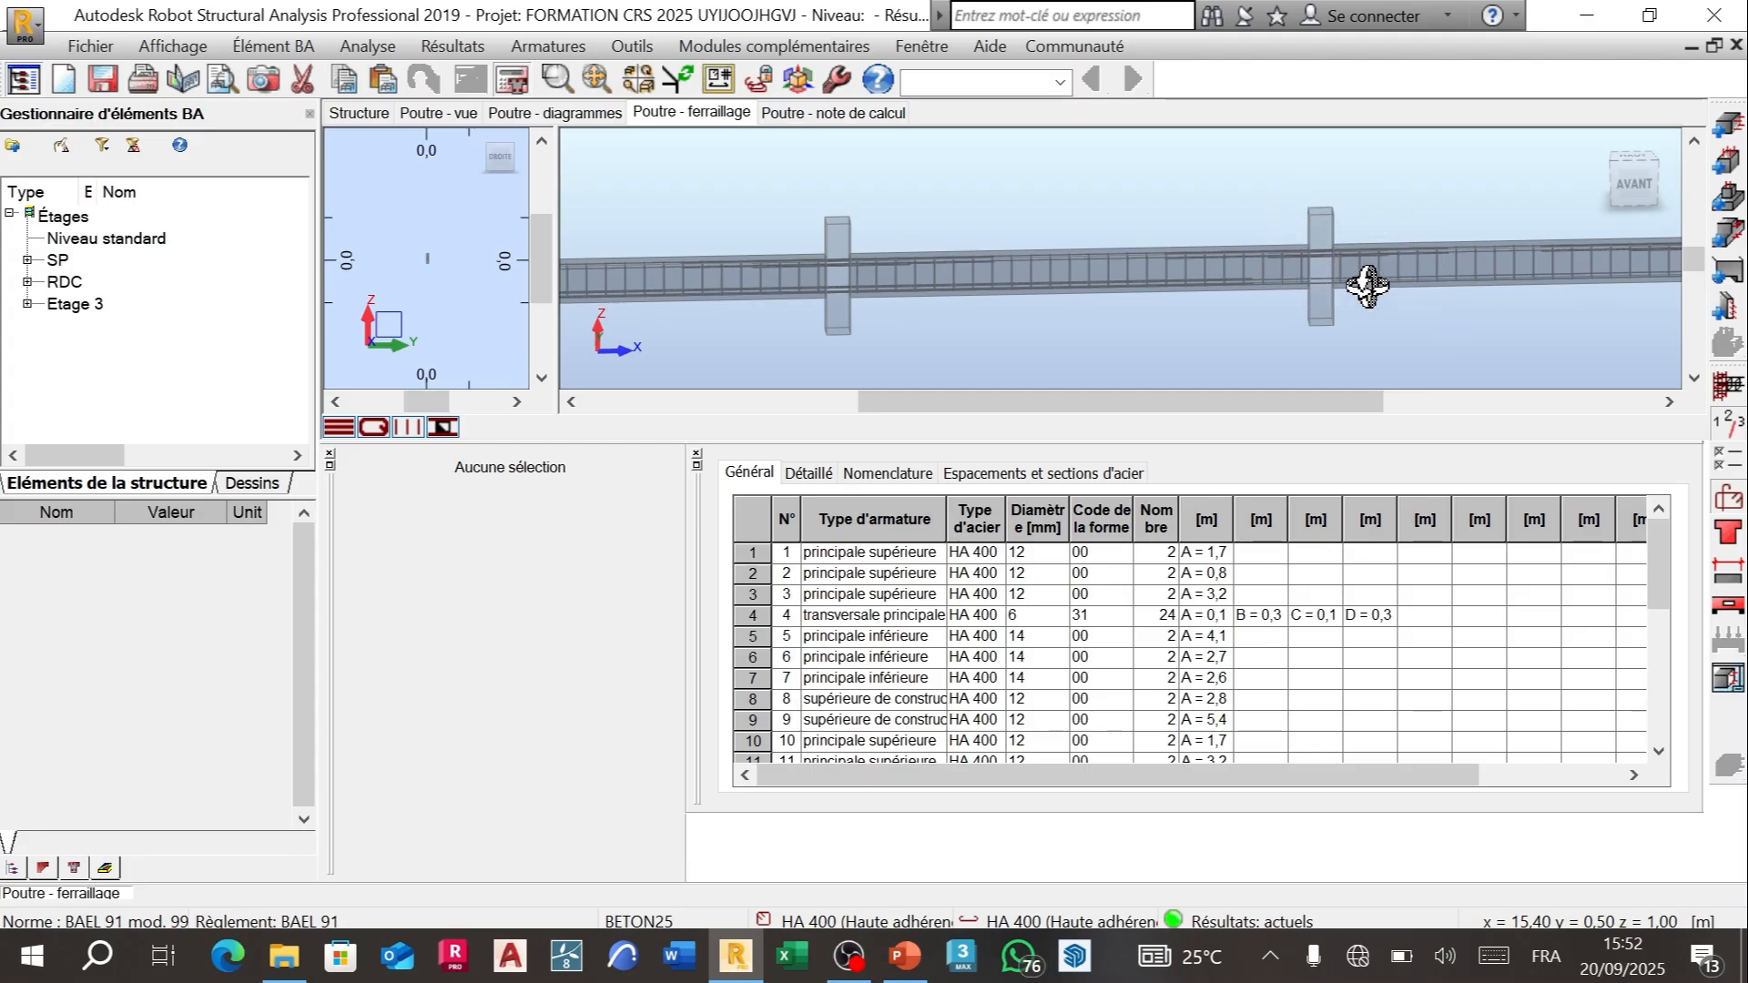
{"action": "scroll", "coordinate": [1366, 253], "scroll_direction": "up", "scroll_amount": 3}
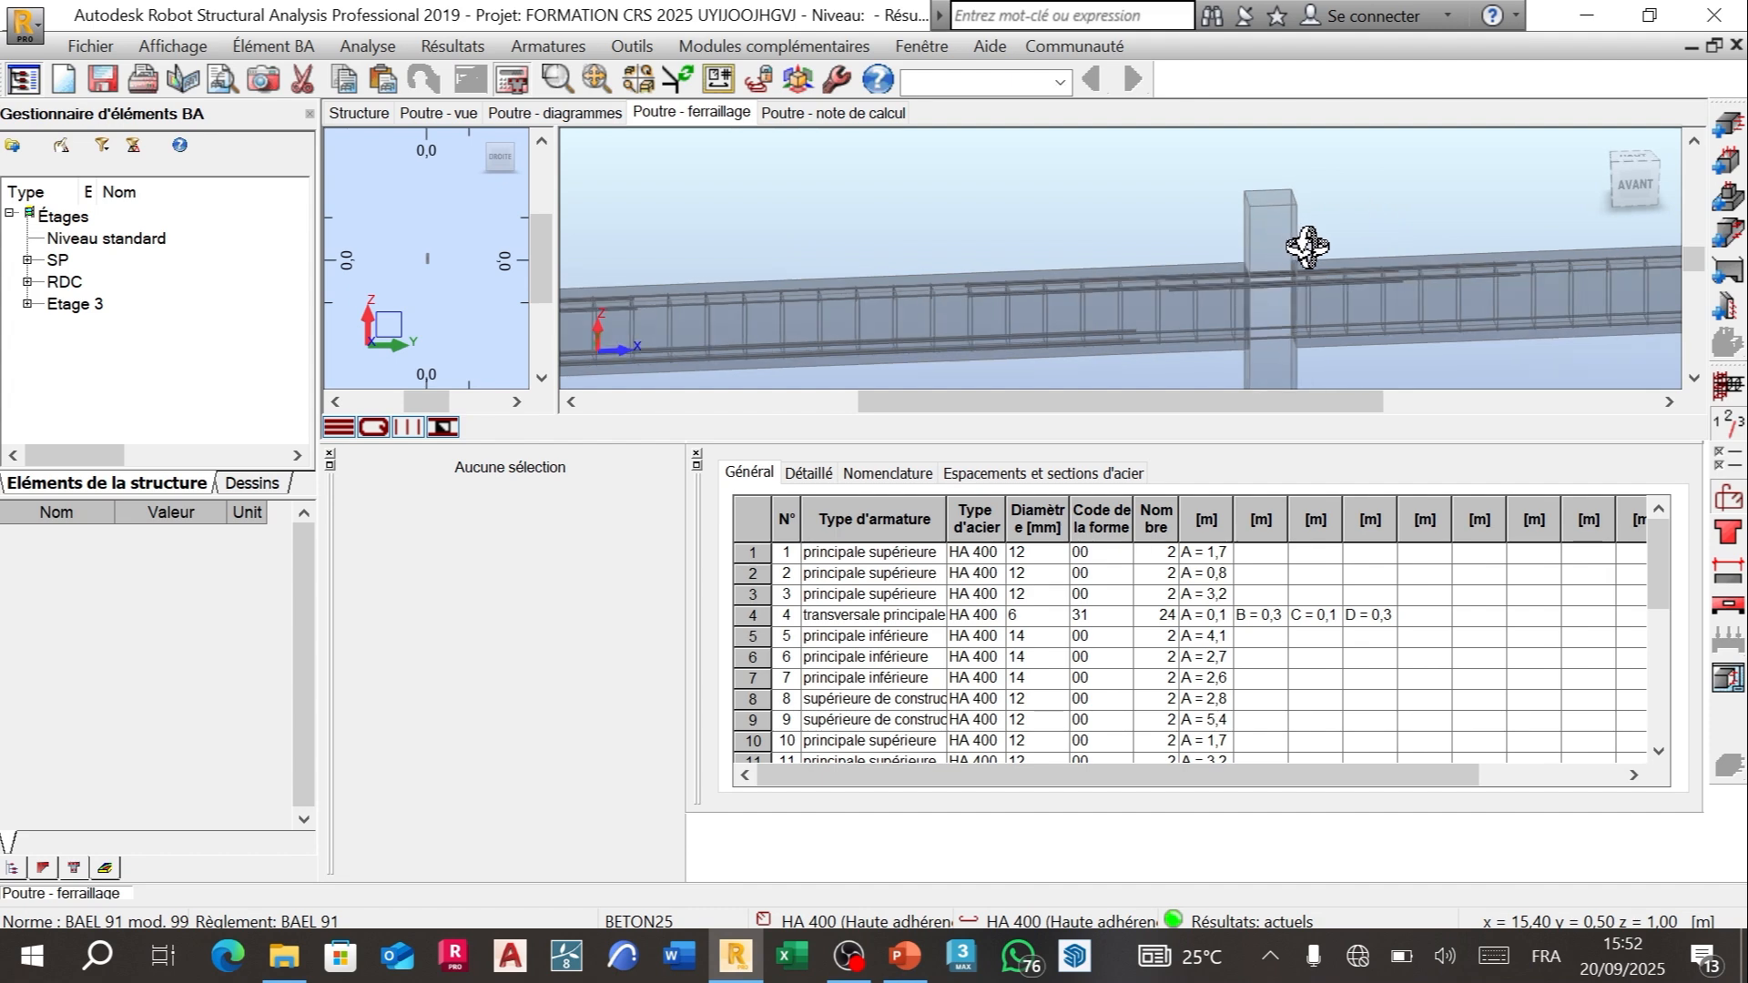
{"action": "left_click_drag", "start_coordinate": [1307, 247], "coordinate": [1324, 255]}
{"action": "scroll", "coordinate": [1416, 169], "scroll_direction": "down", "scroll_amount": 4}
{"action": "scroll", "coordinate": [1429, 167], "scroll_direction": "up", "scroll_amount": 1}
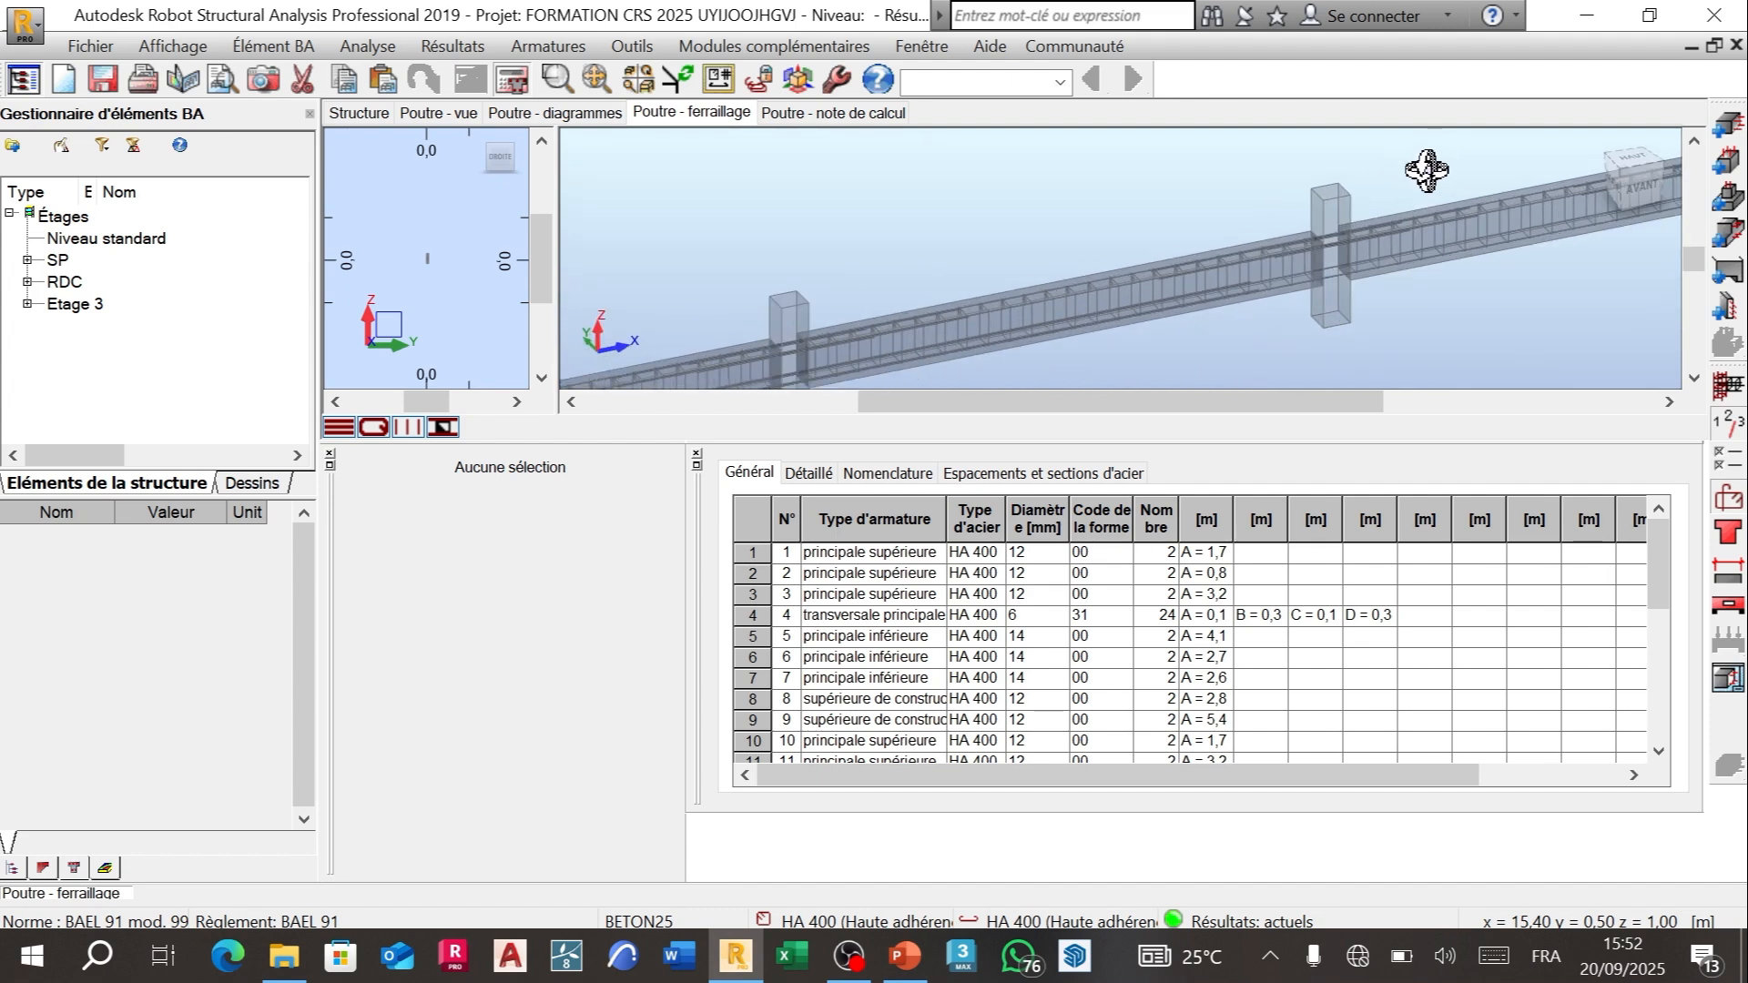
{"action": "scroll", "coordinate": [1426, 170], "scroll_direction": "down", "scroll_amount": 5}
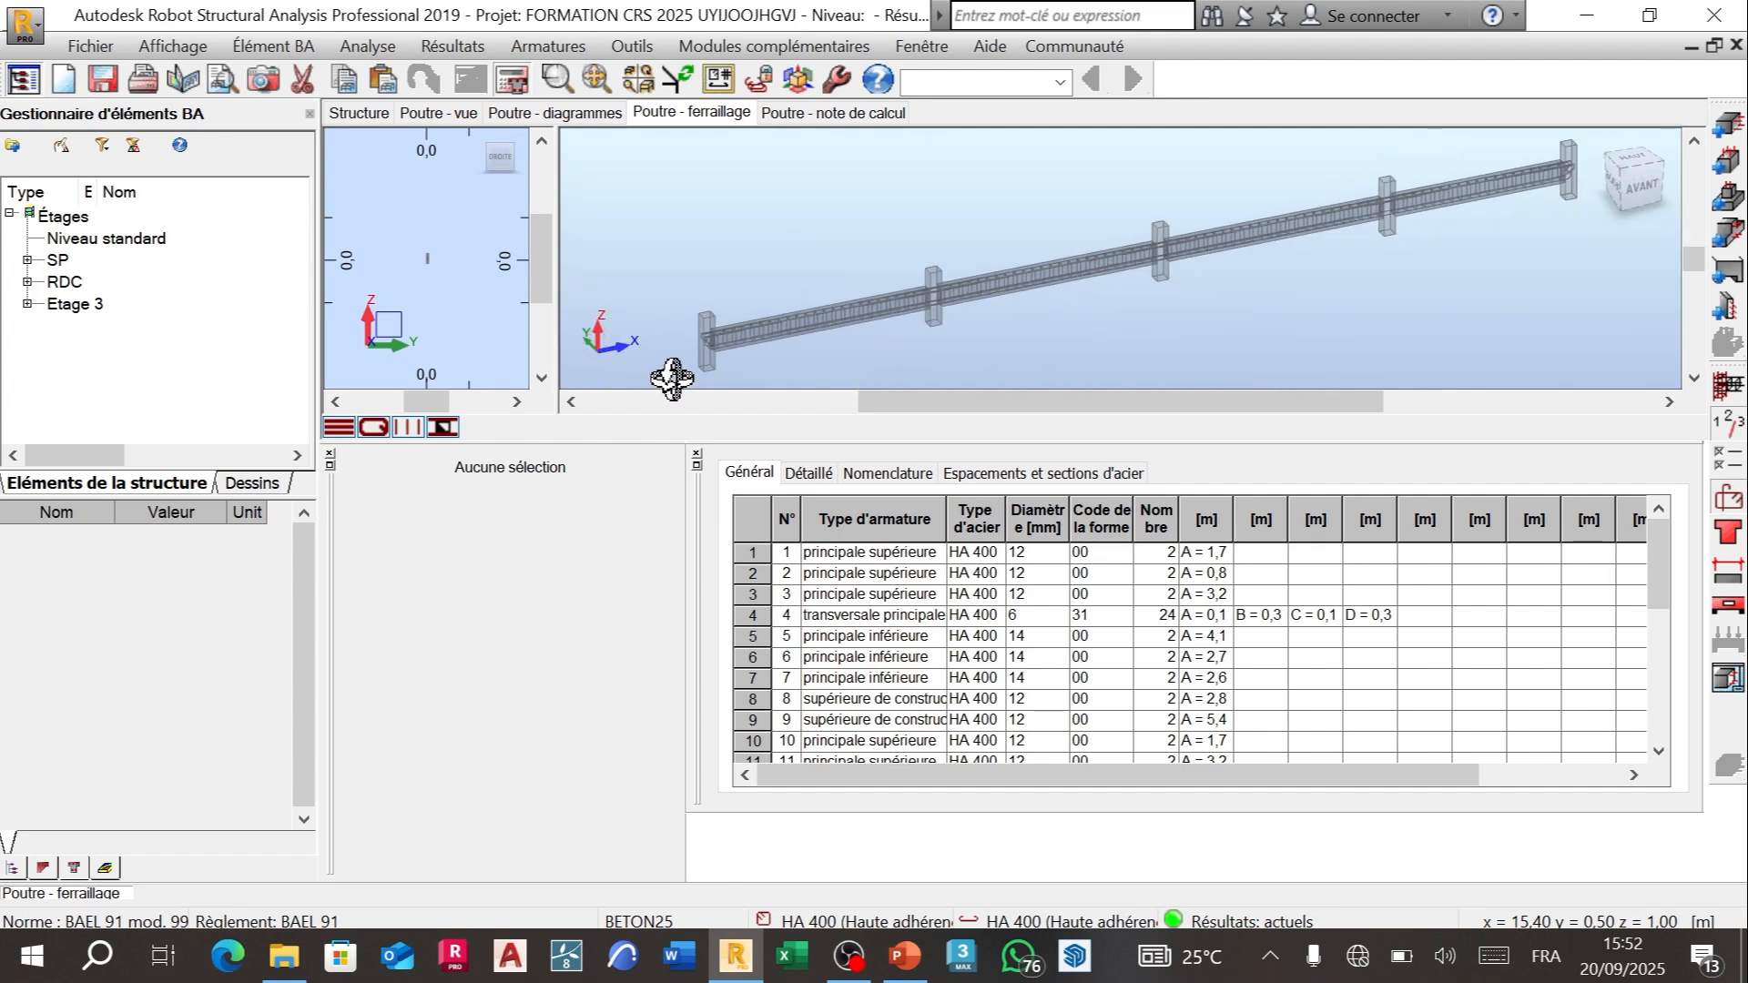
{"action": "scroll", "coordinate": [671, 378], "scroll_direction": "up", "scroll_amount": 6}
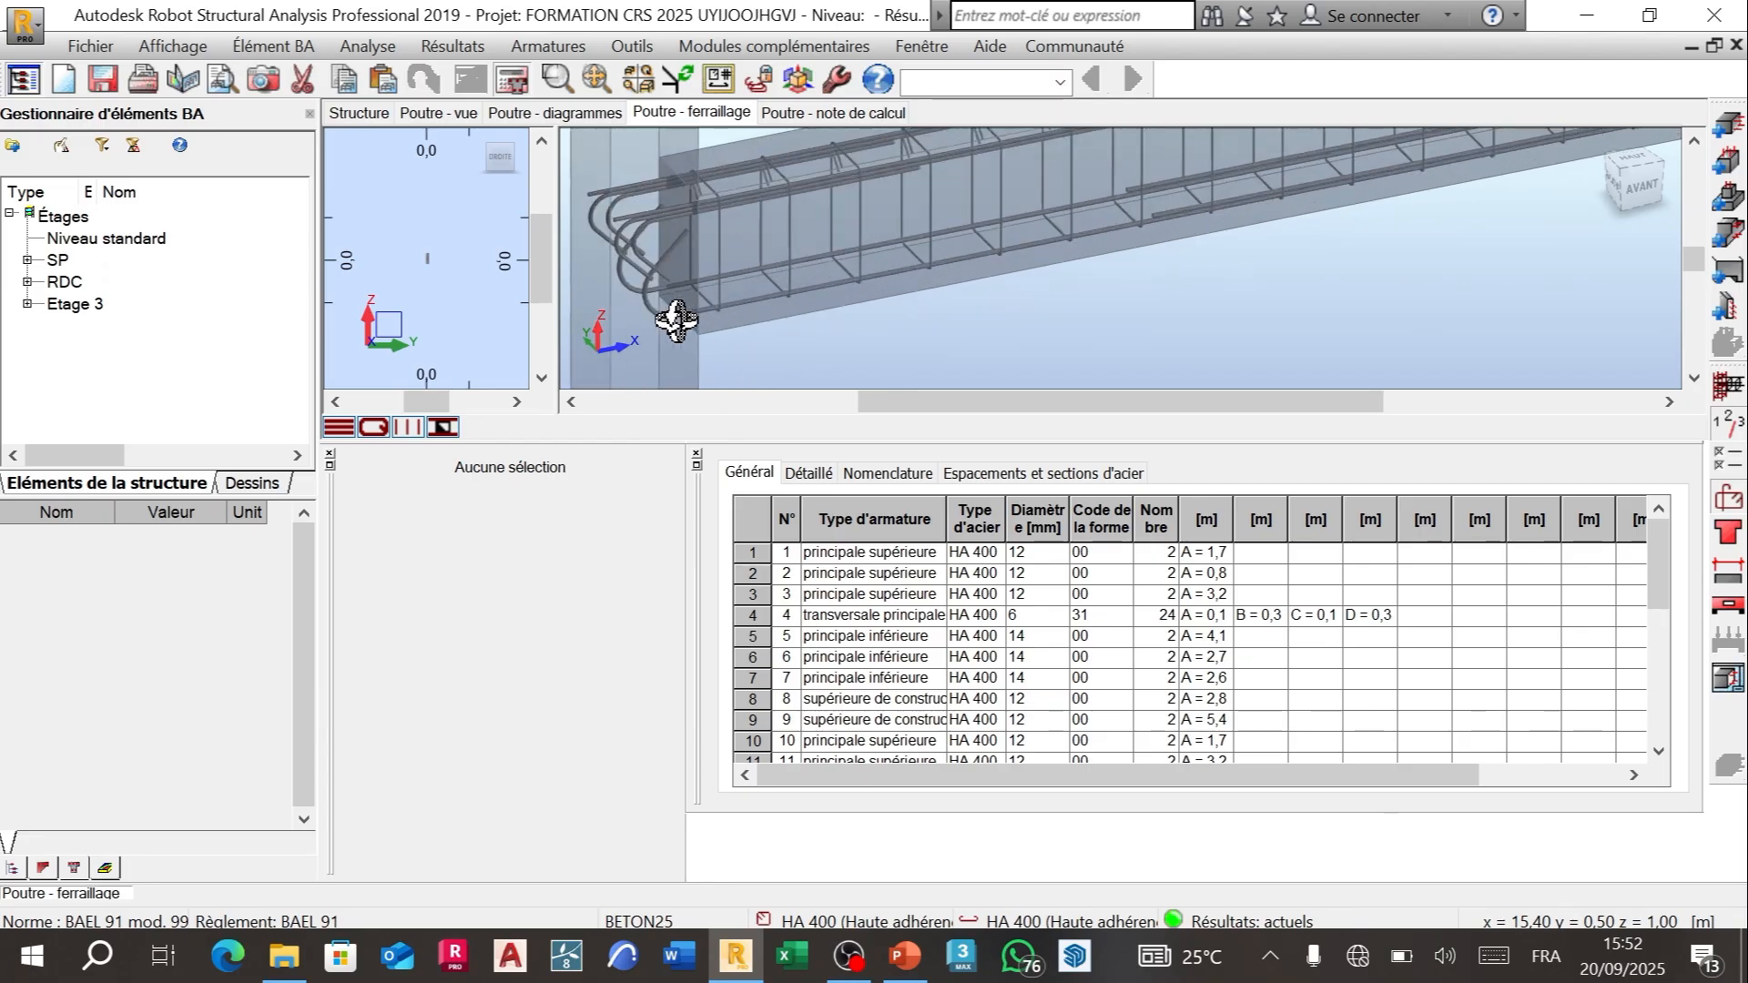
{"action": "left_click_drag", "start_coordinate": [675, 319], "coordinate": [675, 191]}
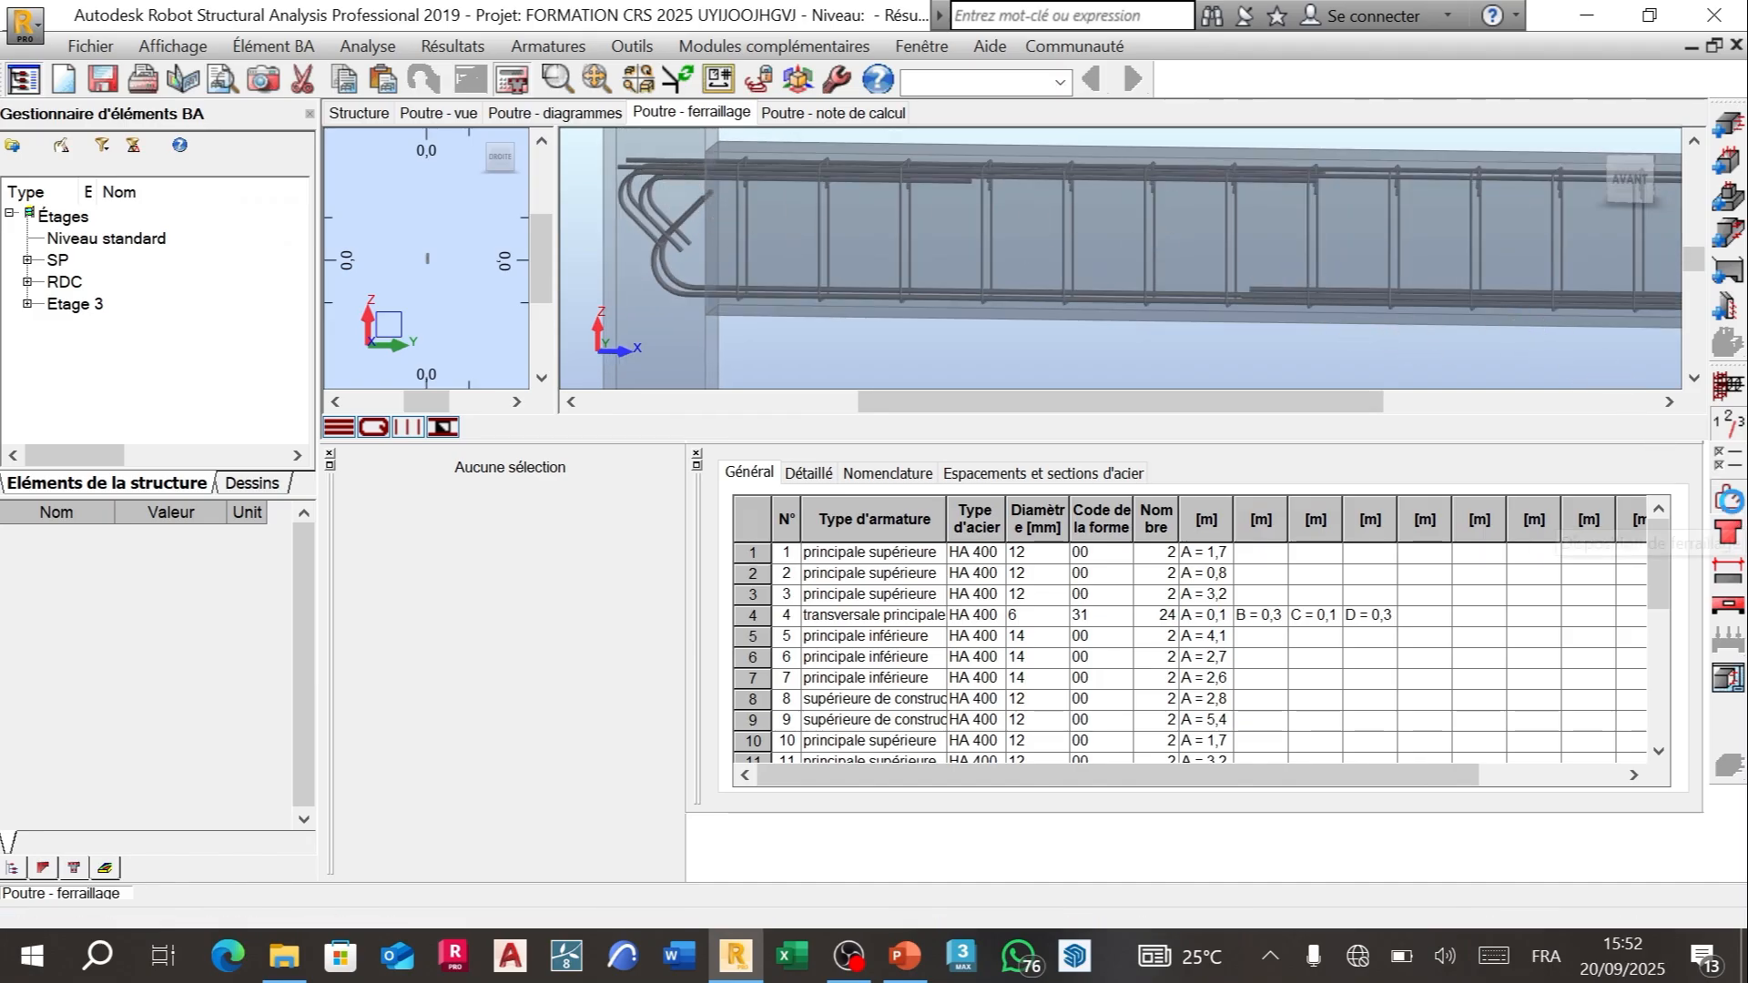
Step: In the reinforcement arrangement's bar shapes, set both the left and right hooks of the main longitudinal bars to 90°
{"action": "left_click", "coordinate": [1728, 499]}
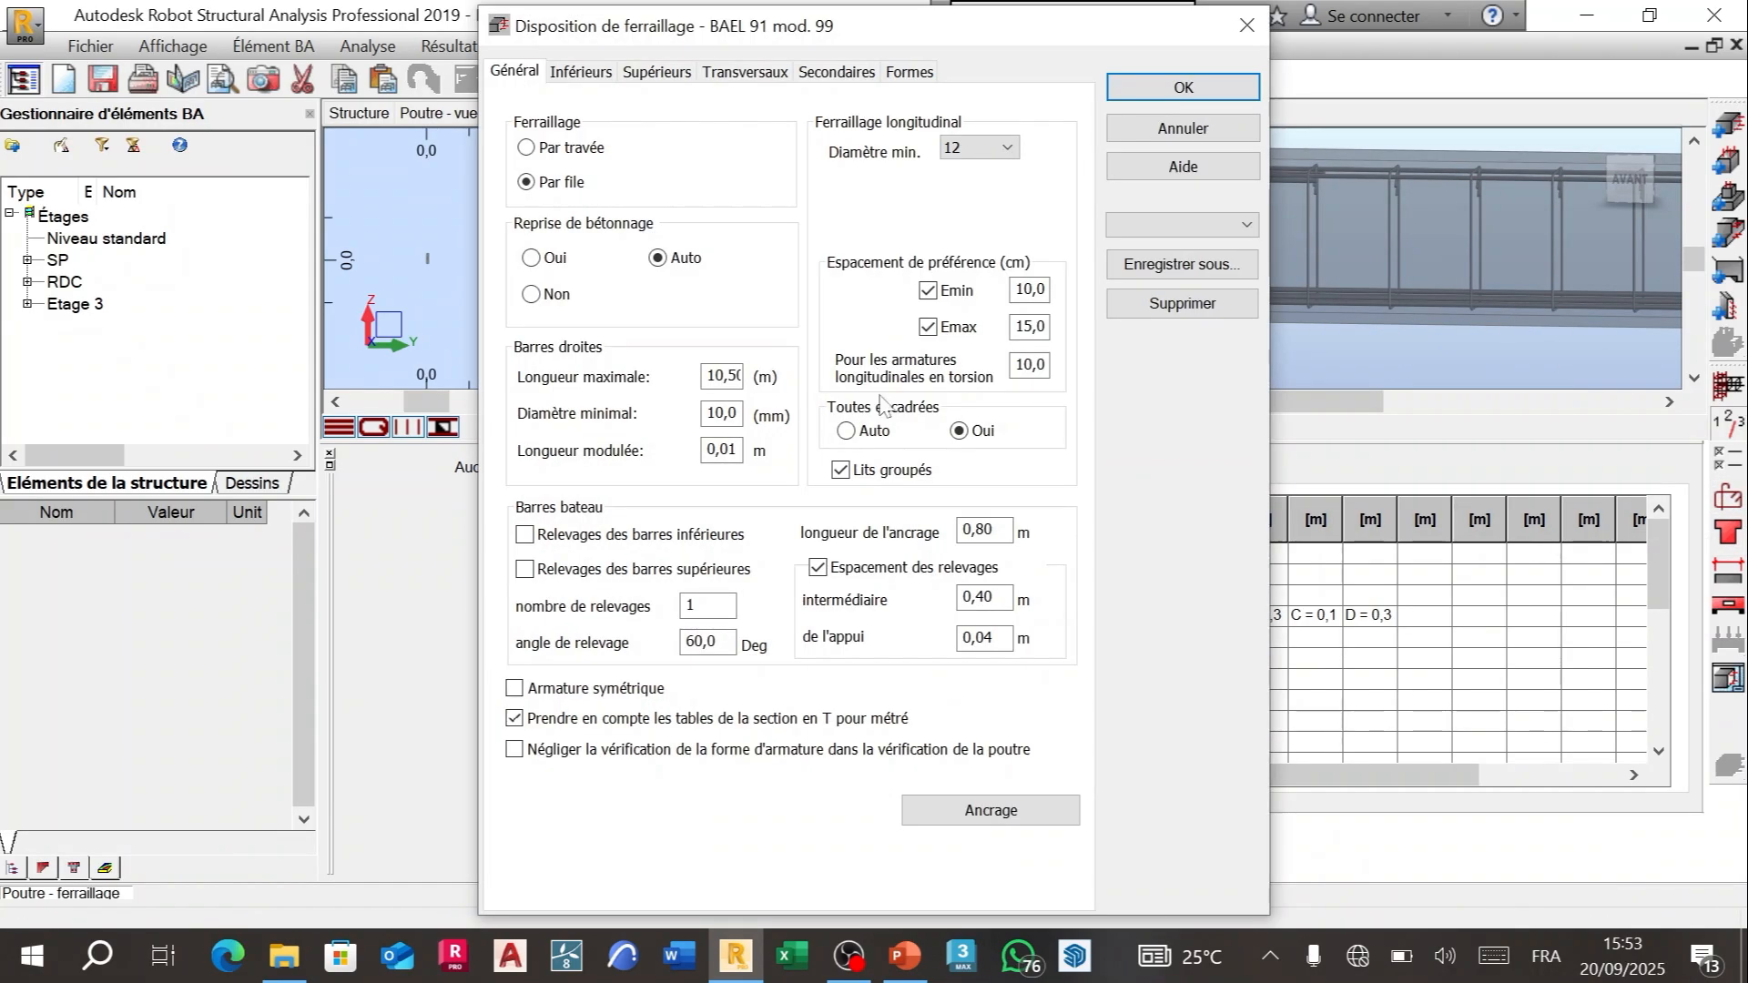
{"action": "left_click", "coordinate": [910, 71]}
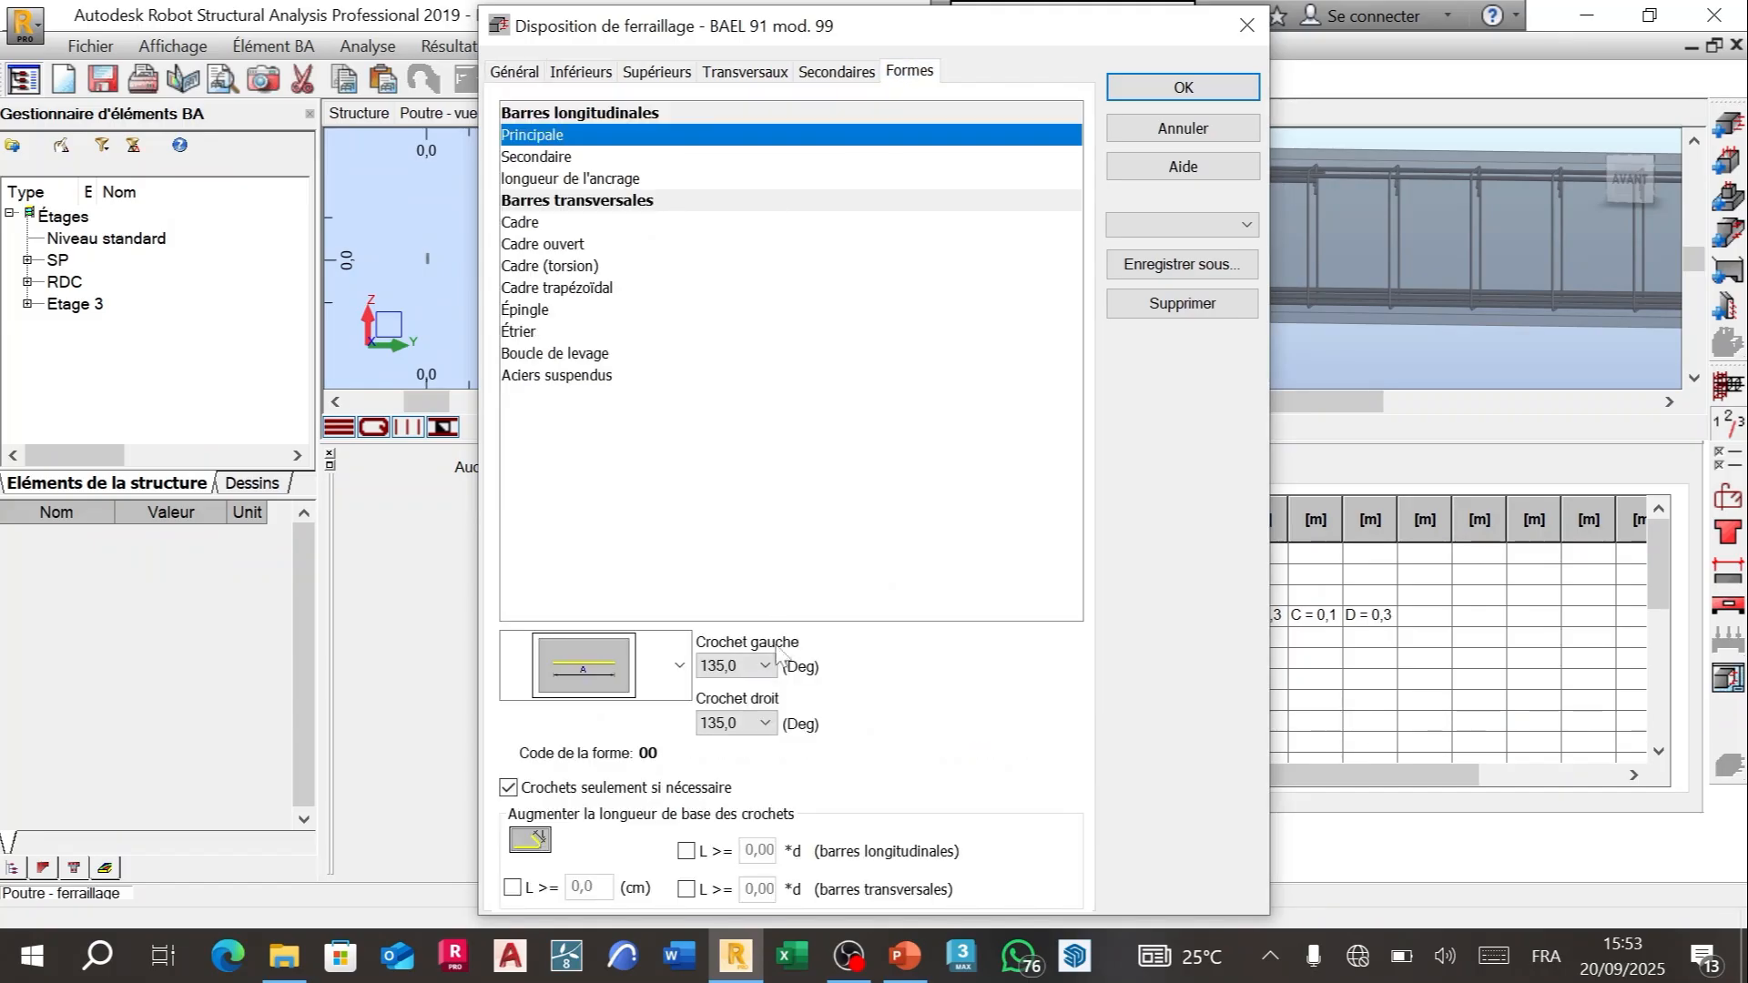
{"action": "left_click", "coordinate": [735, 665]}
{"action": "left_click", "coordinate": [717, 779]}
{"action": "left_click", "coordinate": [757, 727]}
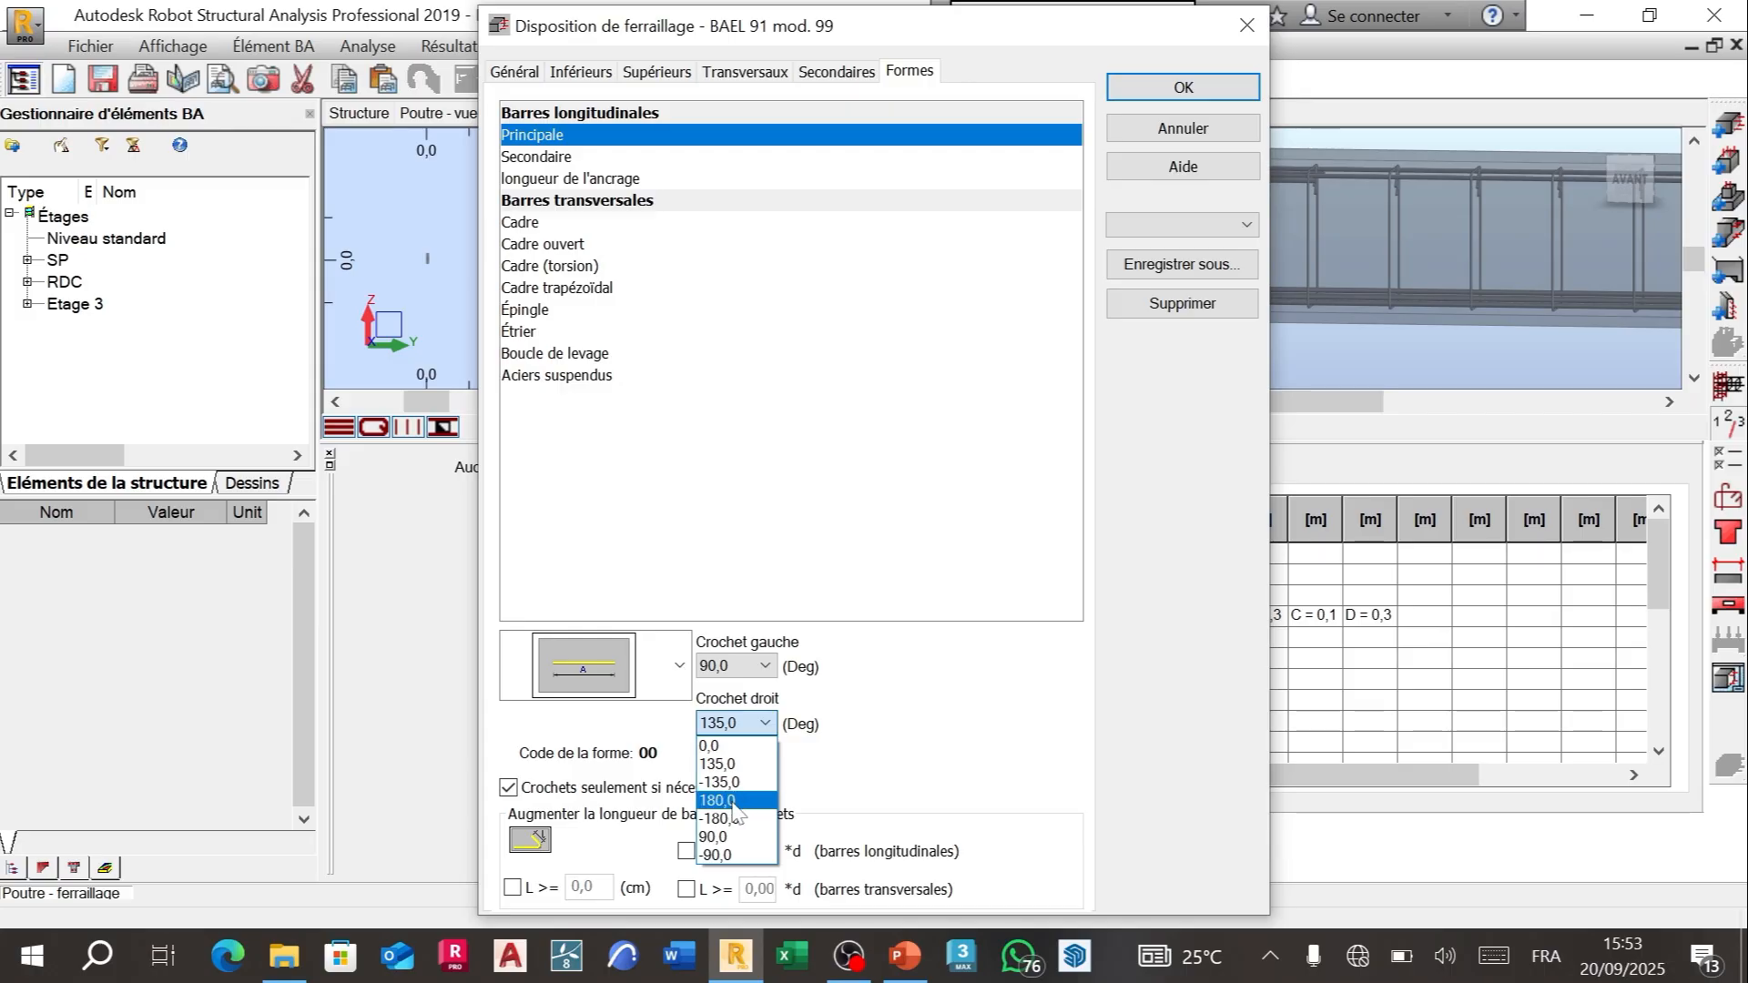
{"action": "left_click", "coordinate": [719, 836]}
{"action": "left_click", "coordinate": [1151, 96]}
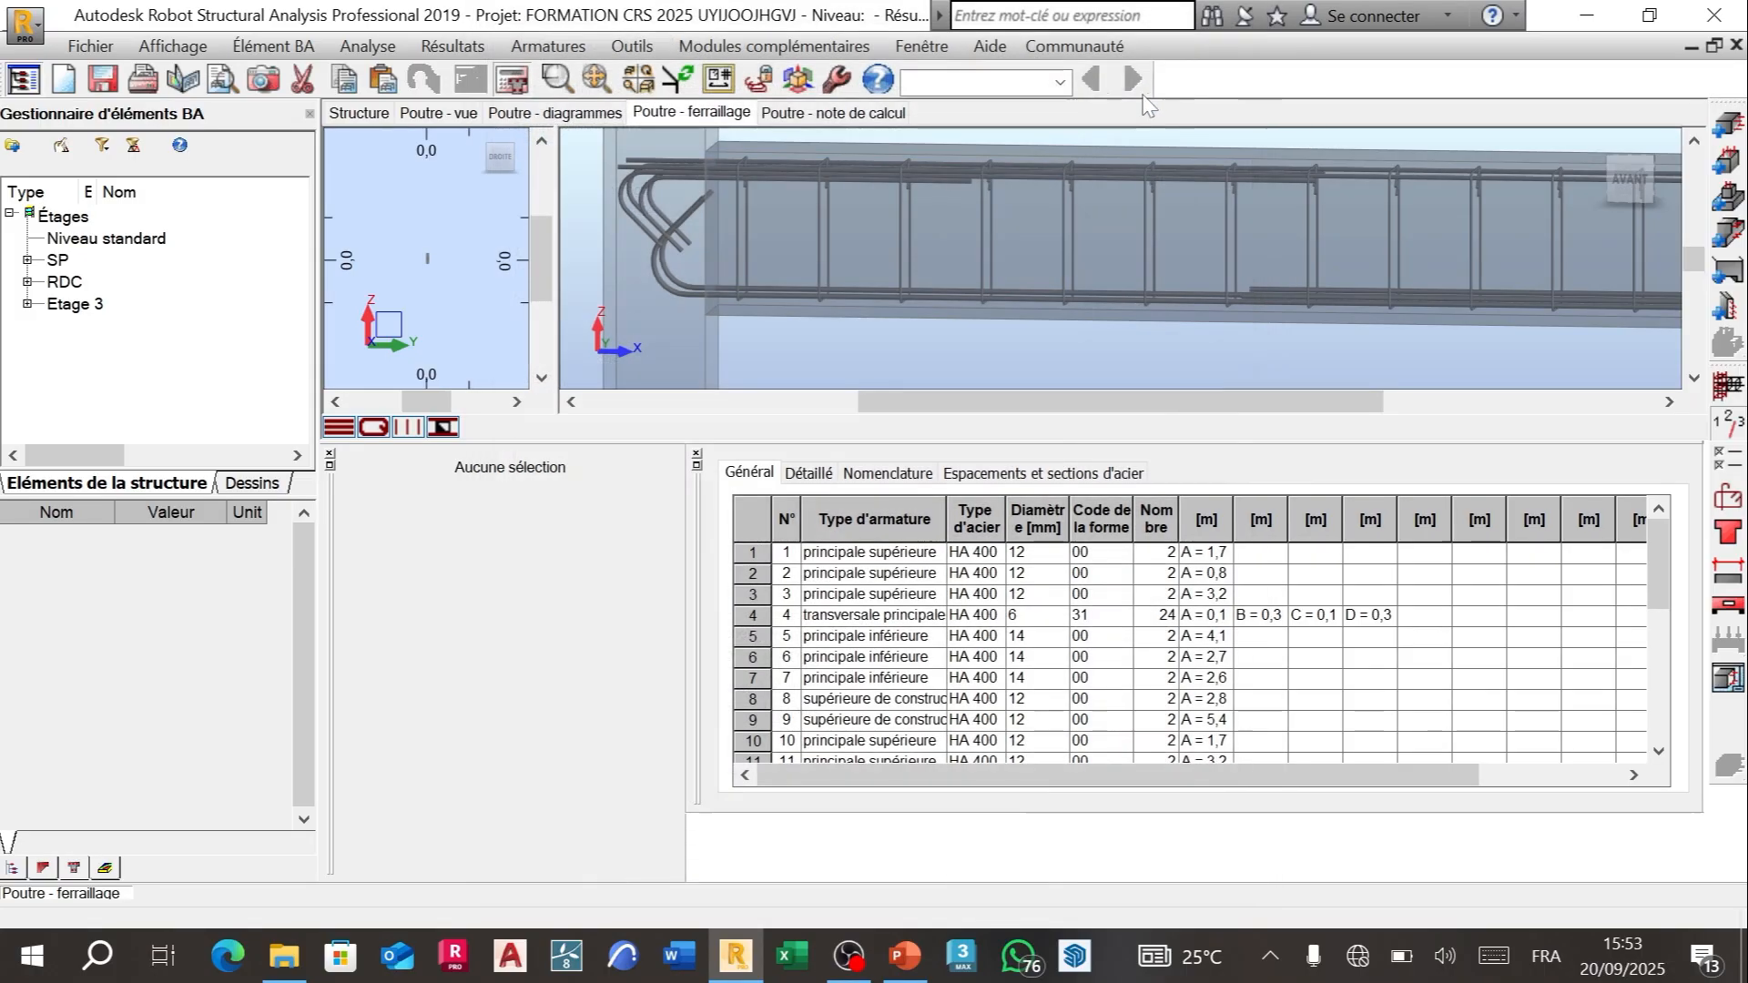
Step: Recalculate the beam's reinforcement with the updated main bar hooks
{"action": "left_click", "coordinate": [512, 80]}
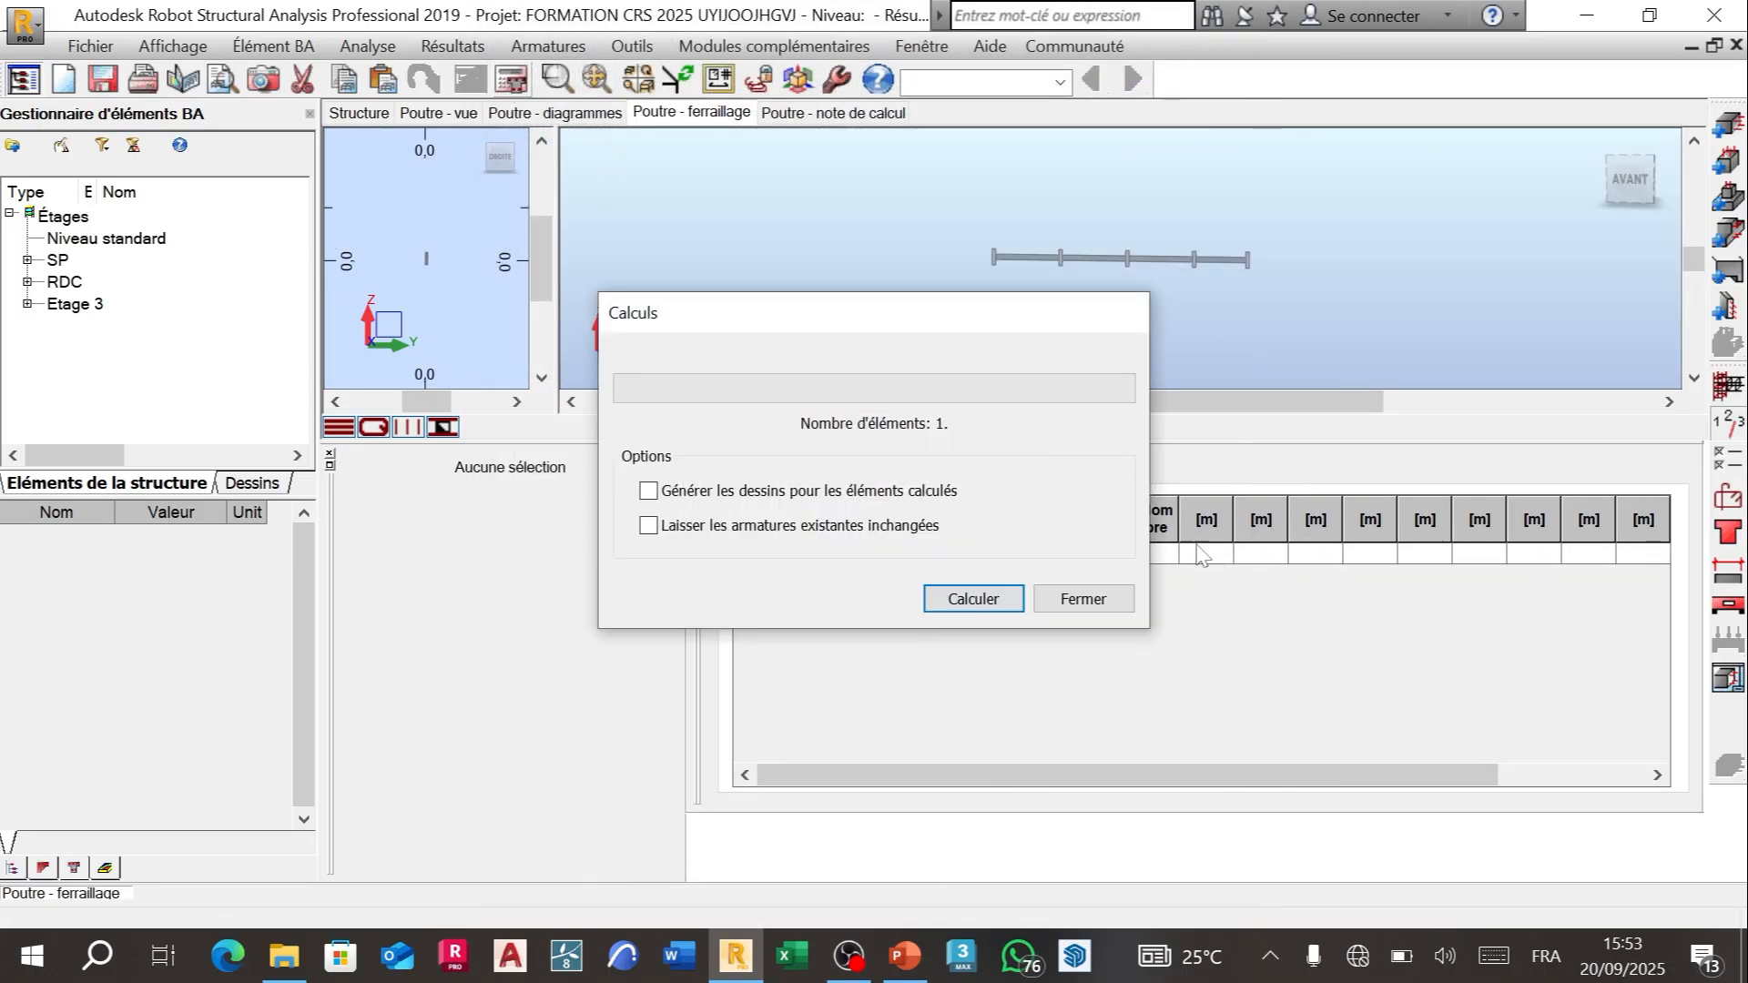
{"action": "left_click", "coordinate": [985, 608]}
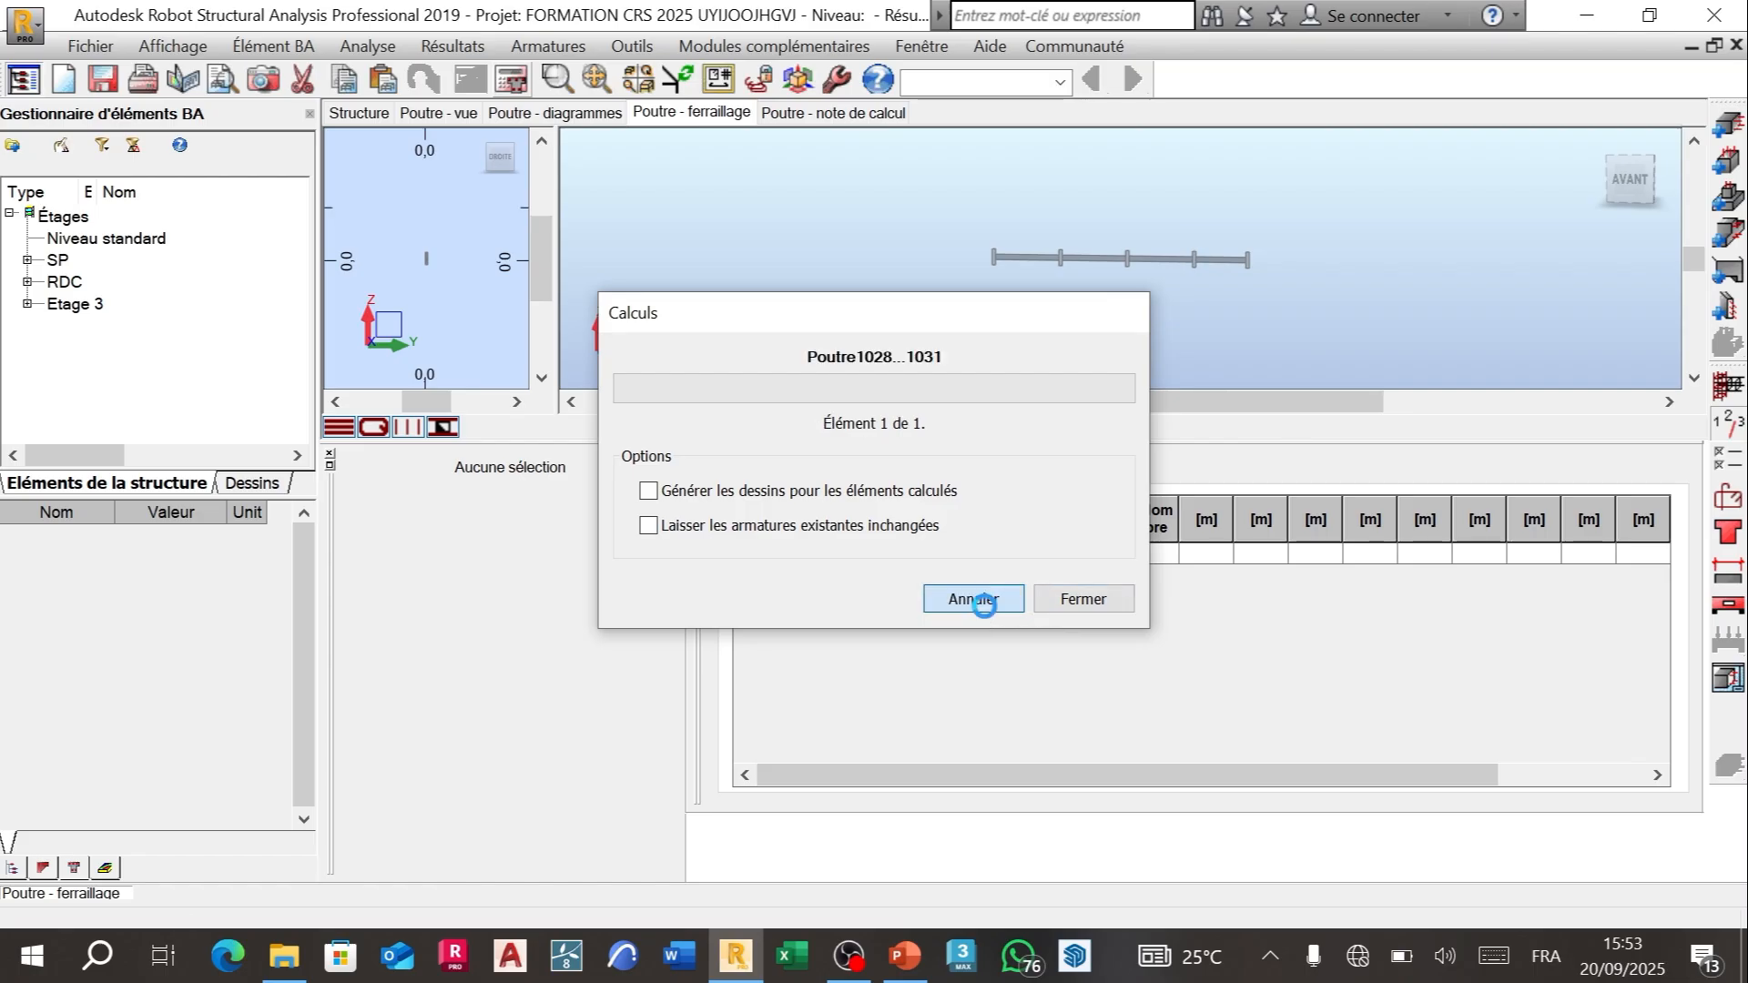
{"action": "scroll", "coordinate": [1007, 257], "scroll_direction": "up", "scroll_amount": 5}
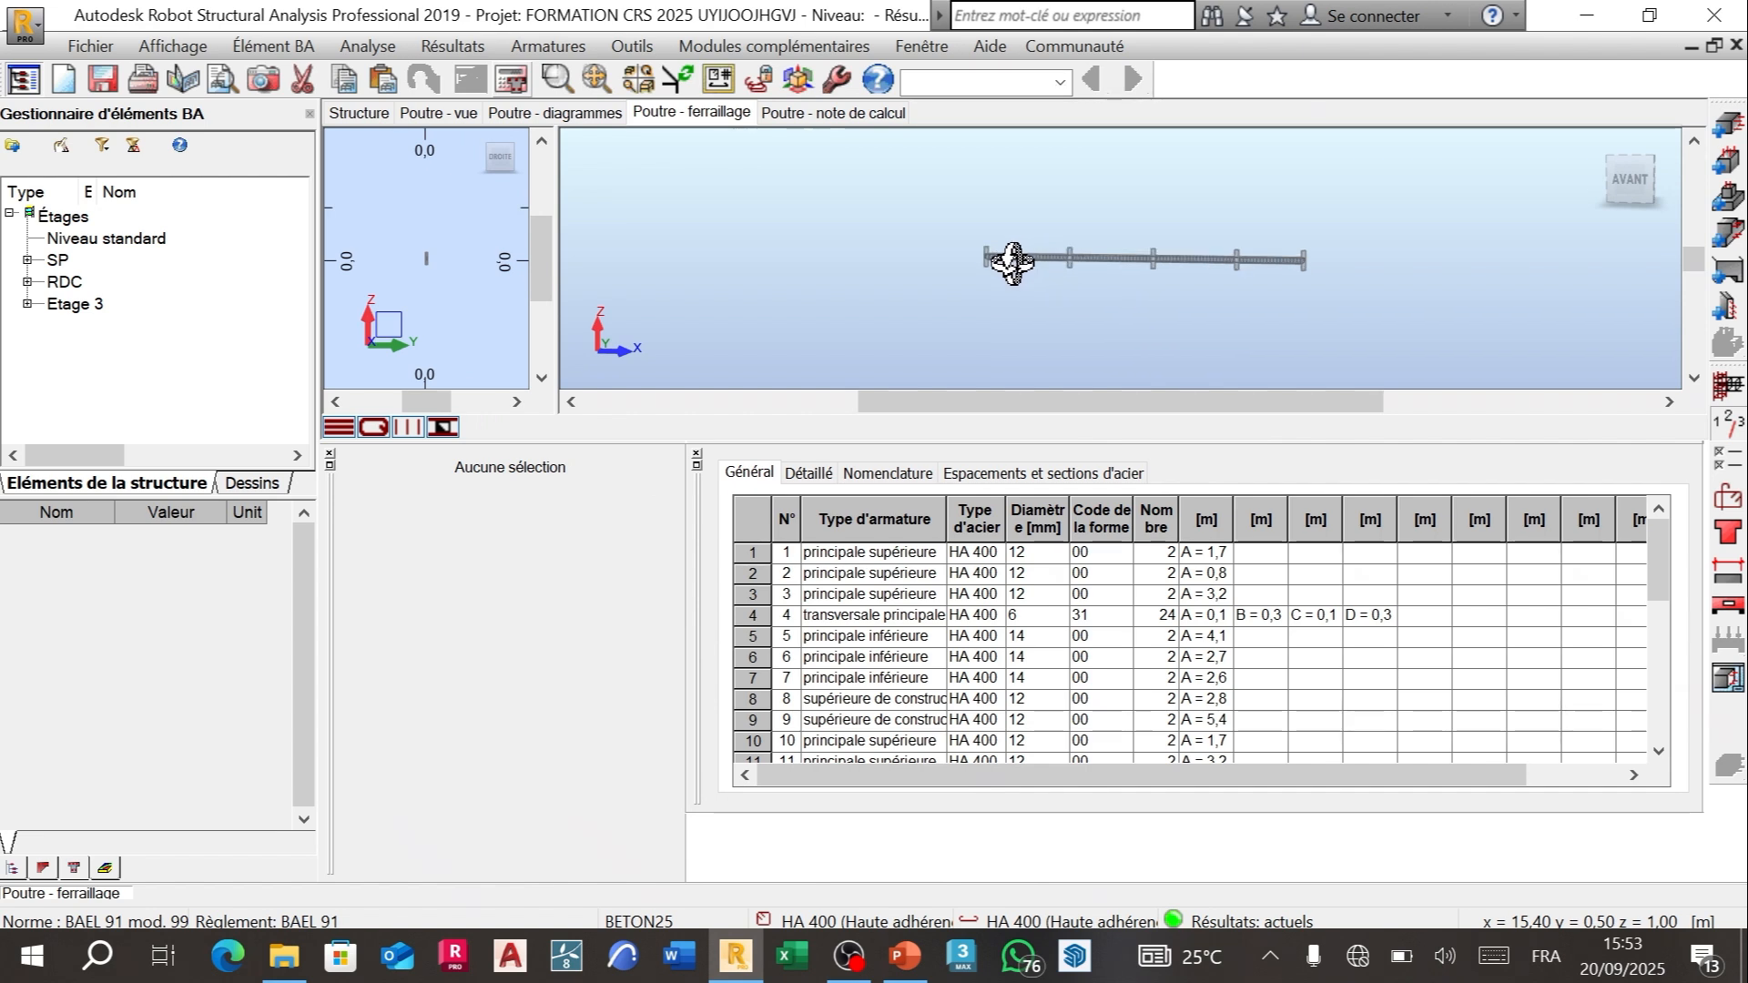
Step: In the reinforcement arrangement's bar shapes, set both the left and right hooks of the main longitudinal bars to 135°
{"action": "scroll", "coordinate": [979, 238], "scroll_direction": "up", "scroll_amount": 4}
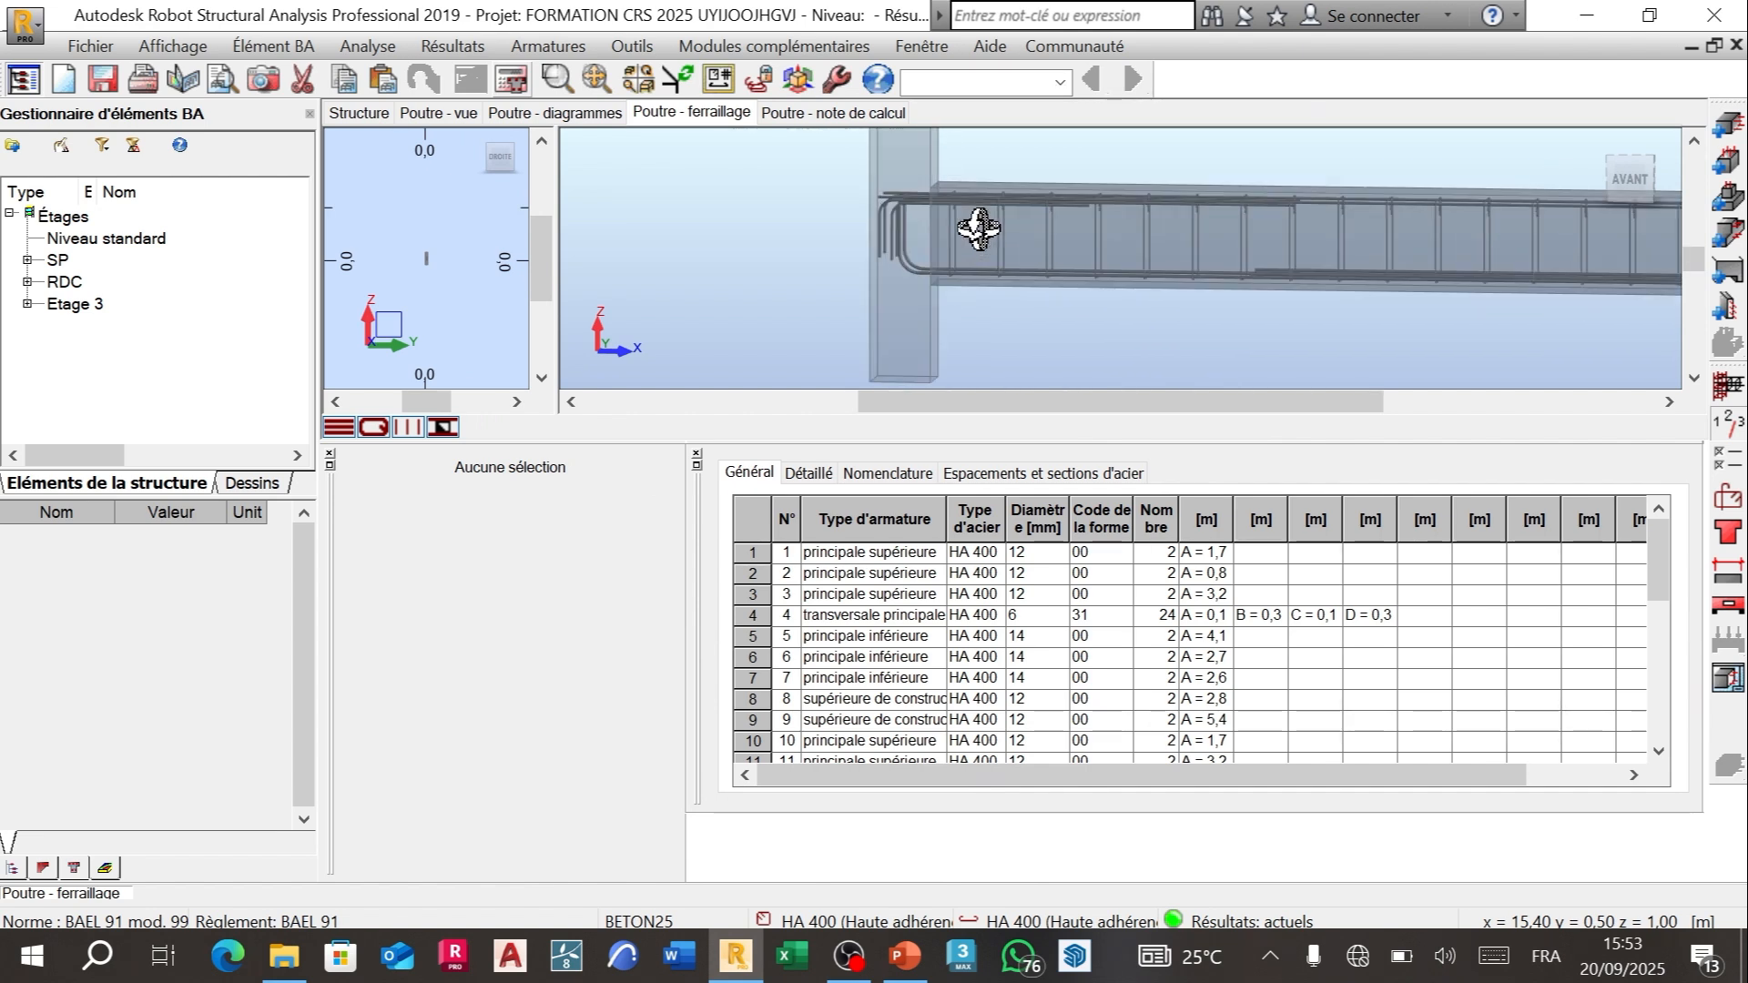
{"action": "middle_click_drag", "start_coordinate": [1005, 201], "coordinate": [1042, 195], "text": "shift"}
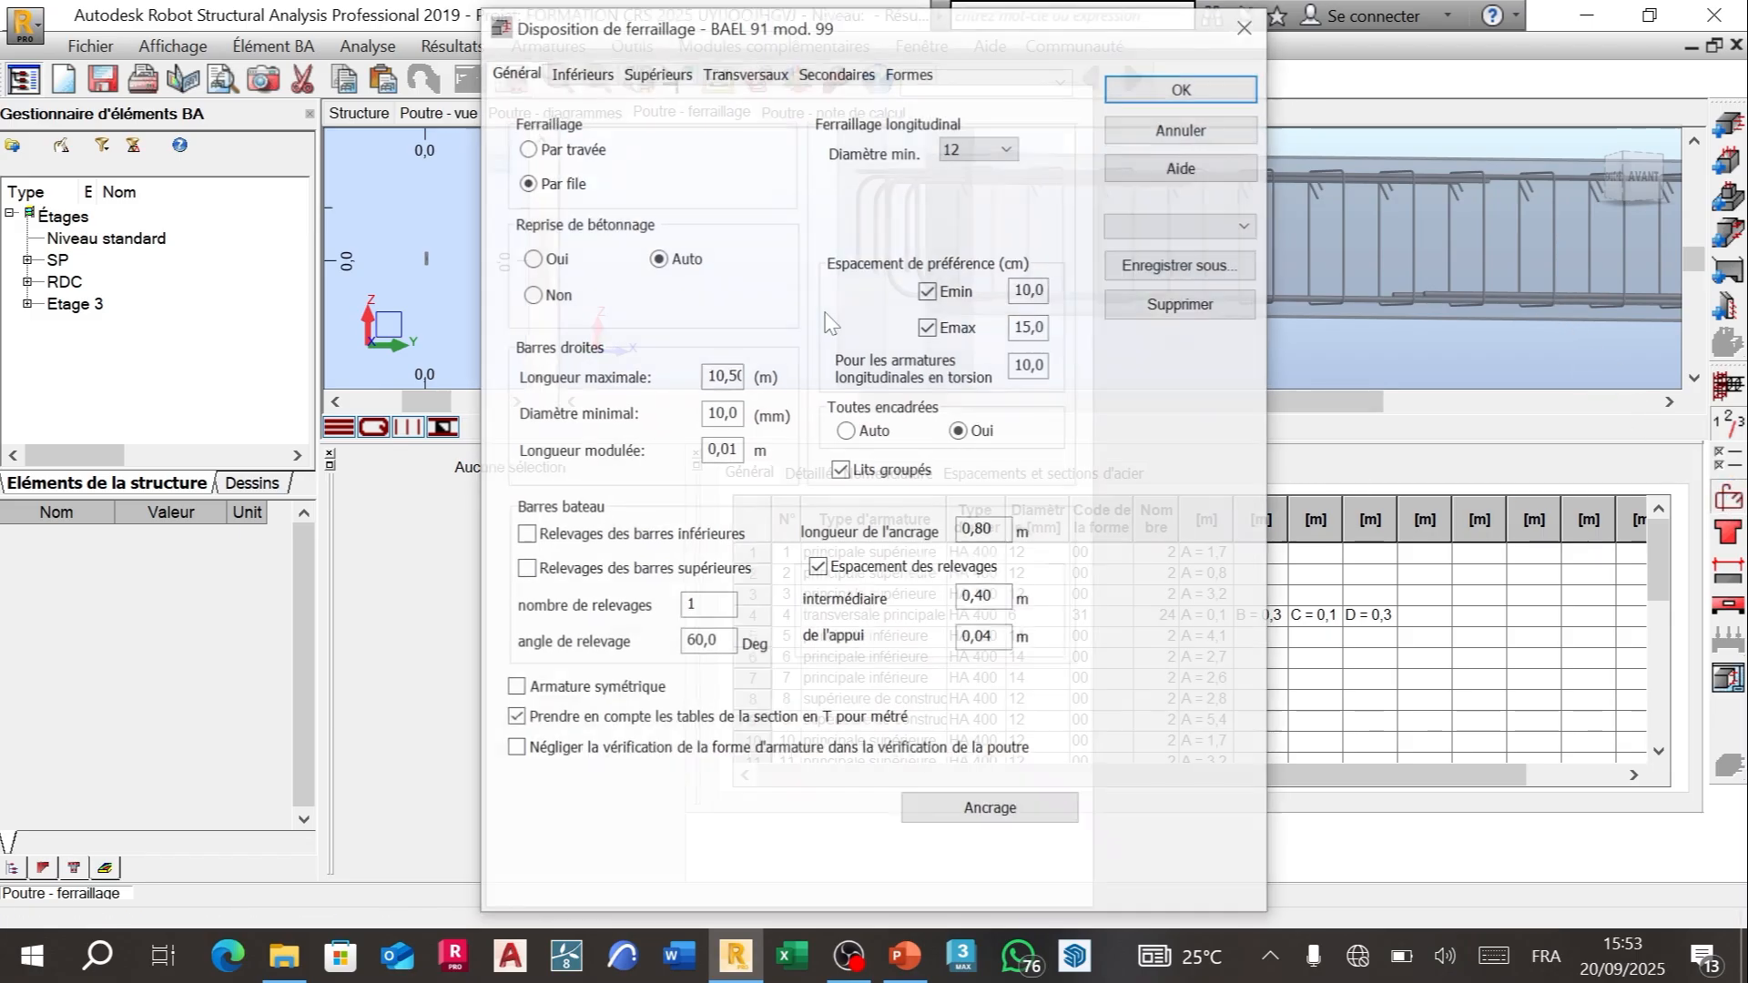
{"action": "left_click", "coordinate": [909, 71]}
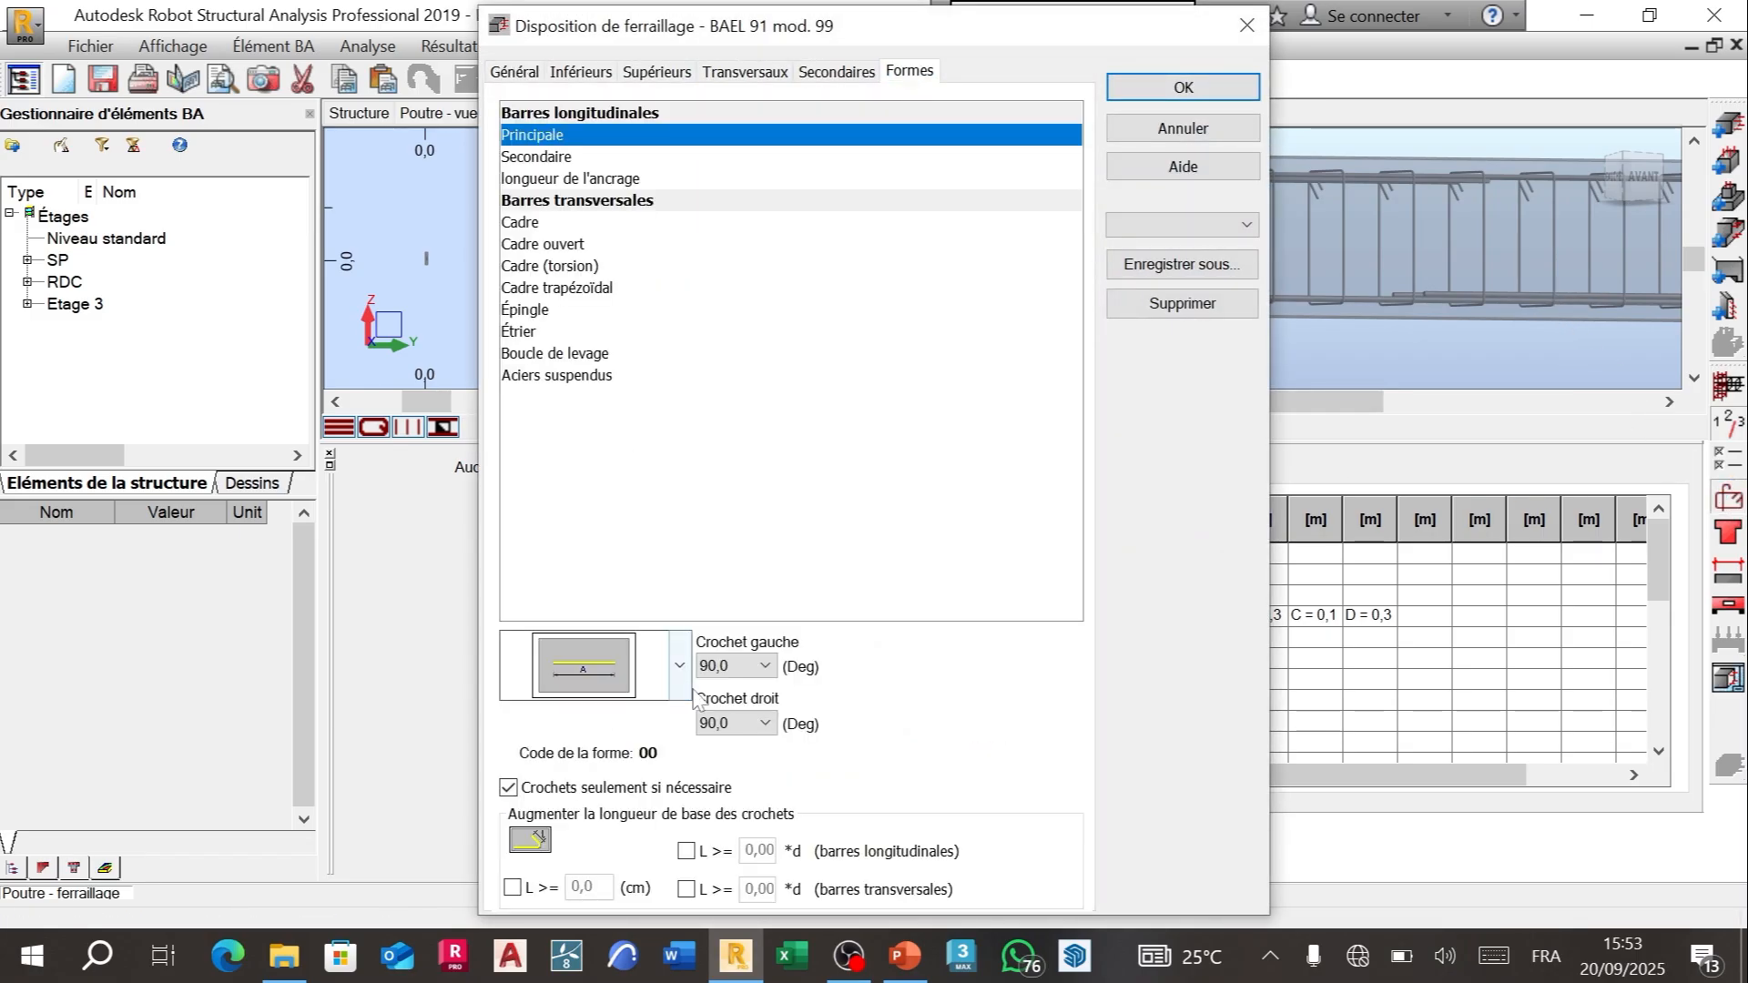
{"action": "left_click", "coordinate": [737, 665]}
{"action": "left_click", "coordinate": [733, 706]}
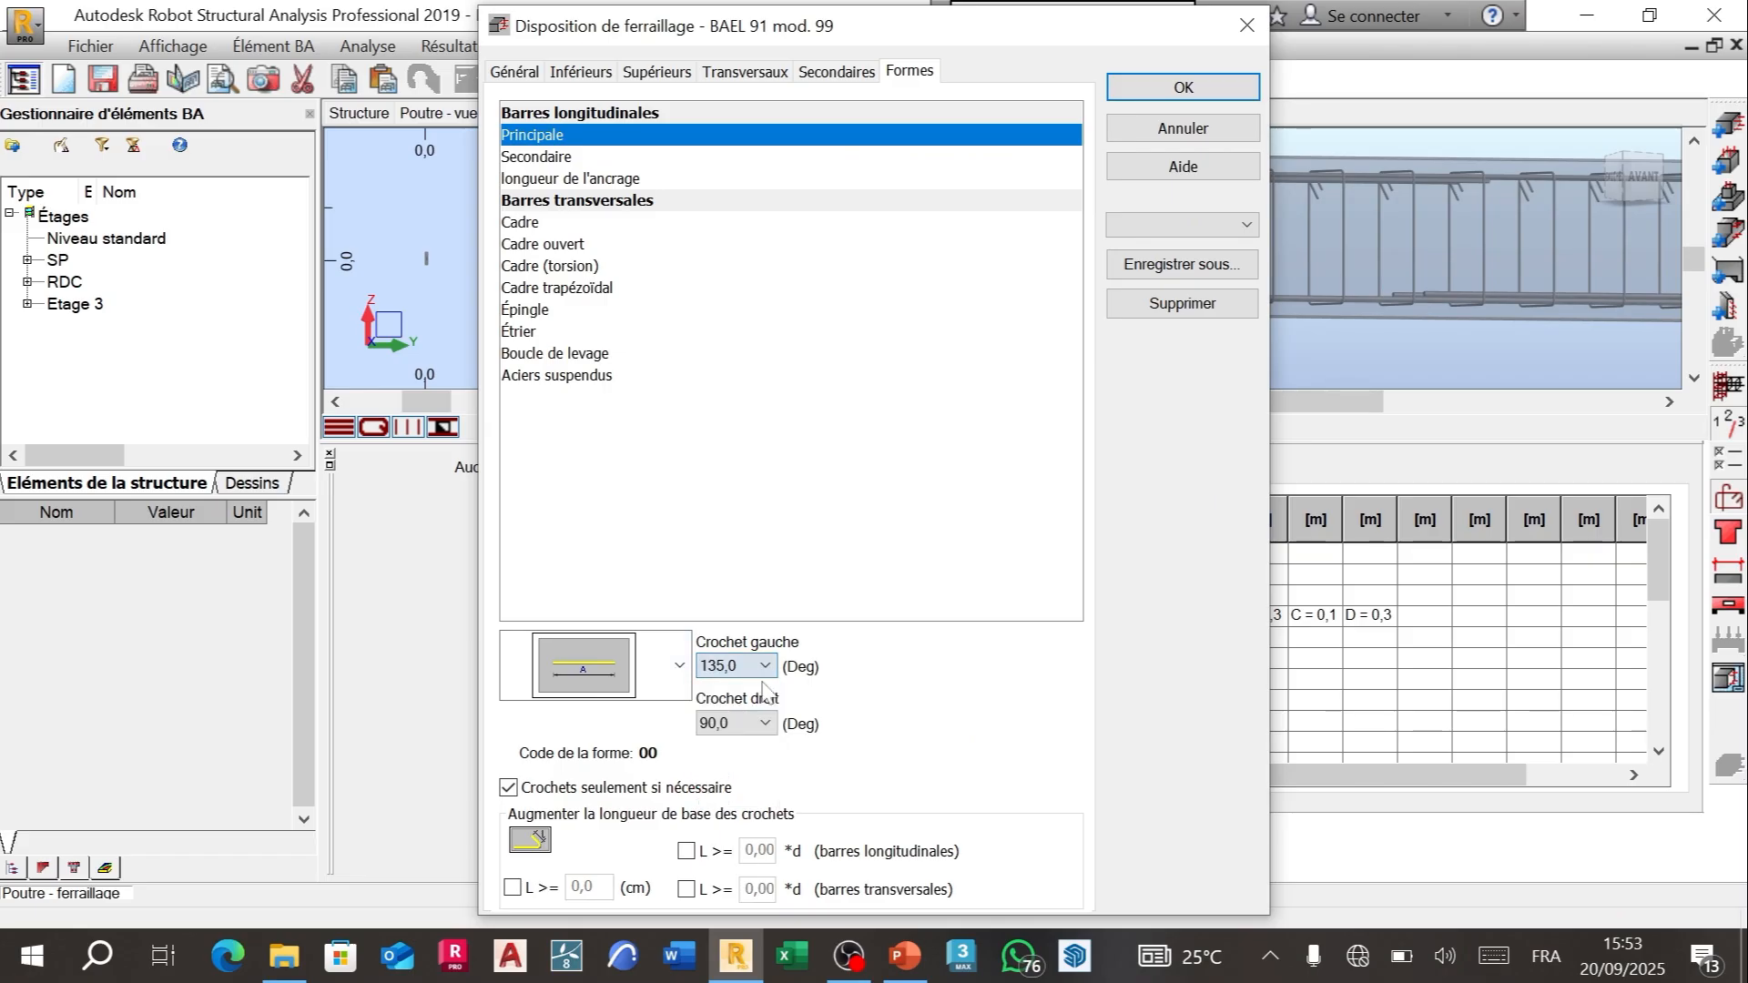
{"action": "left_click", "coordinate": [754, 722]}
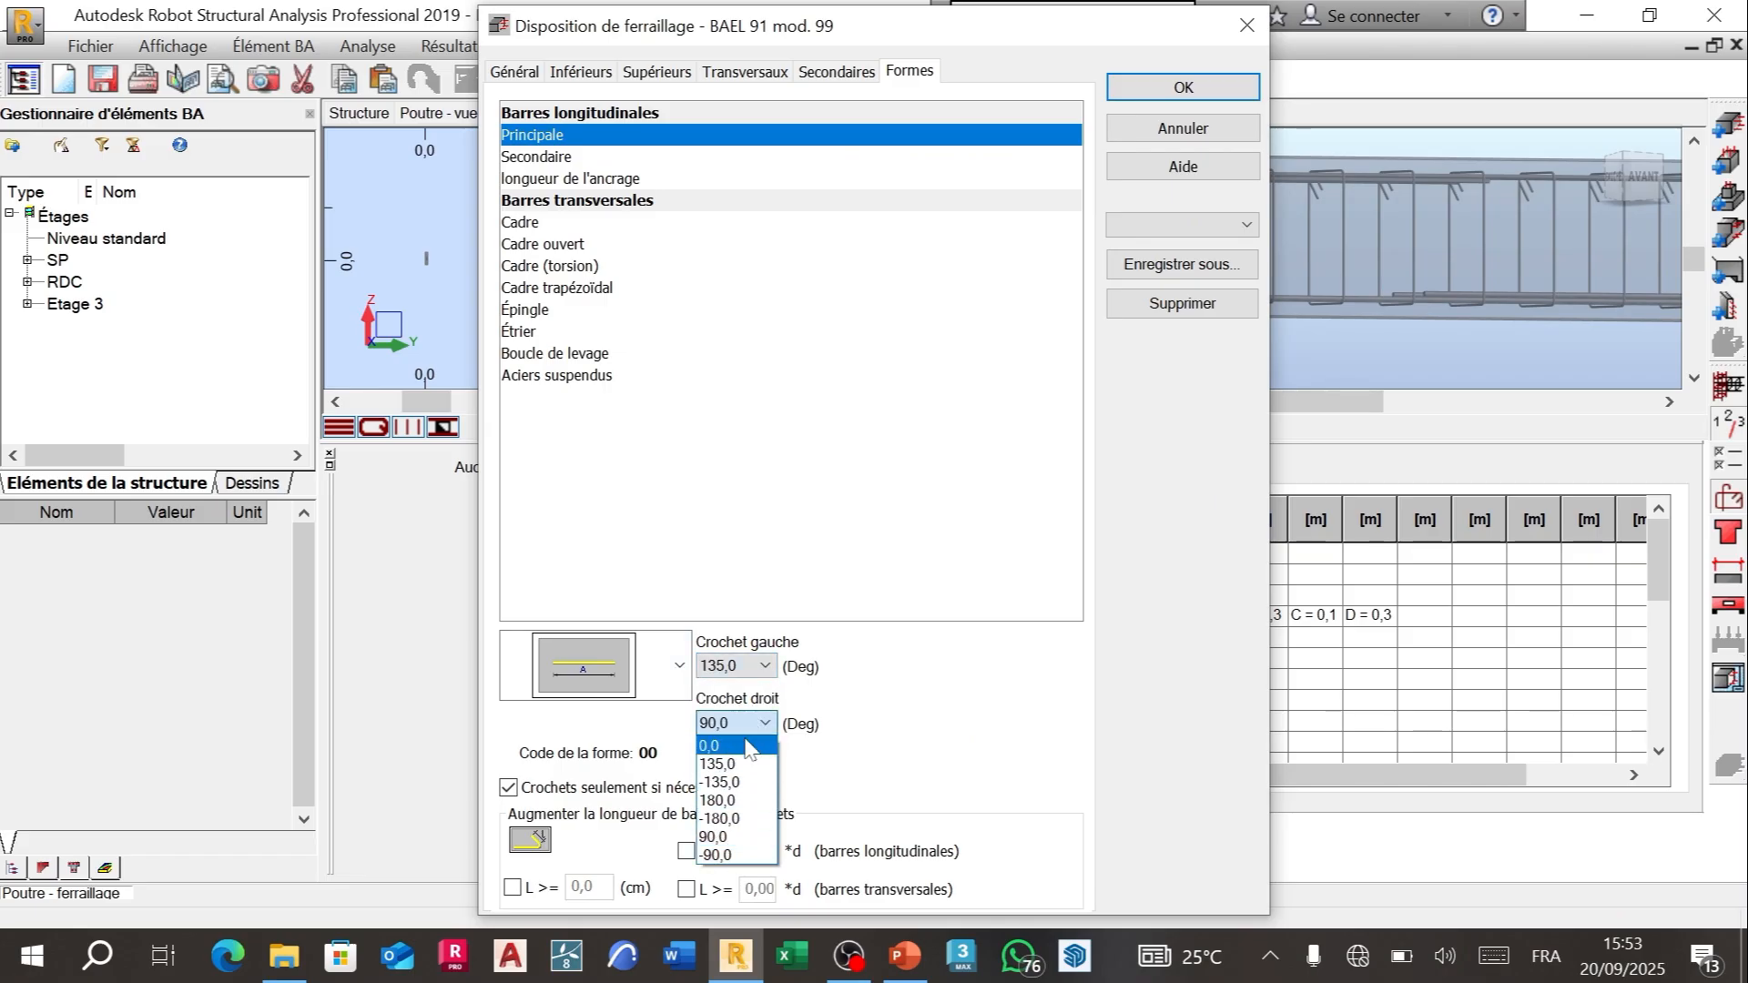
{"action": "left_click", "coordinate": [742, 766]}
{"action": "left_click", "coordinate": [1183, 87]}
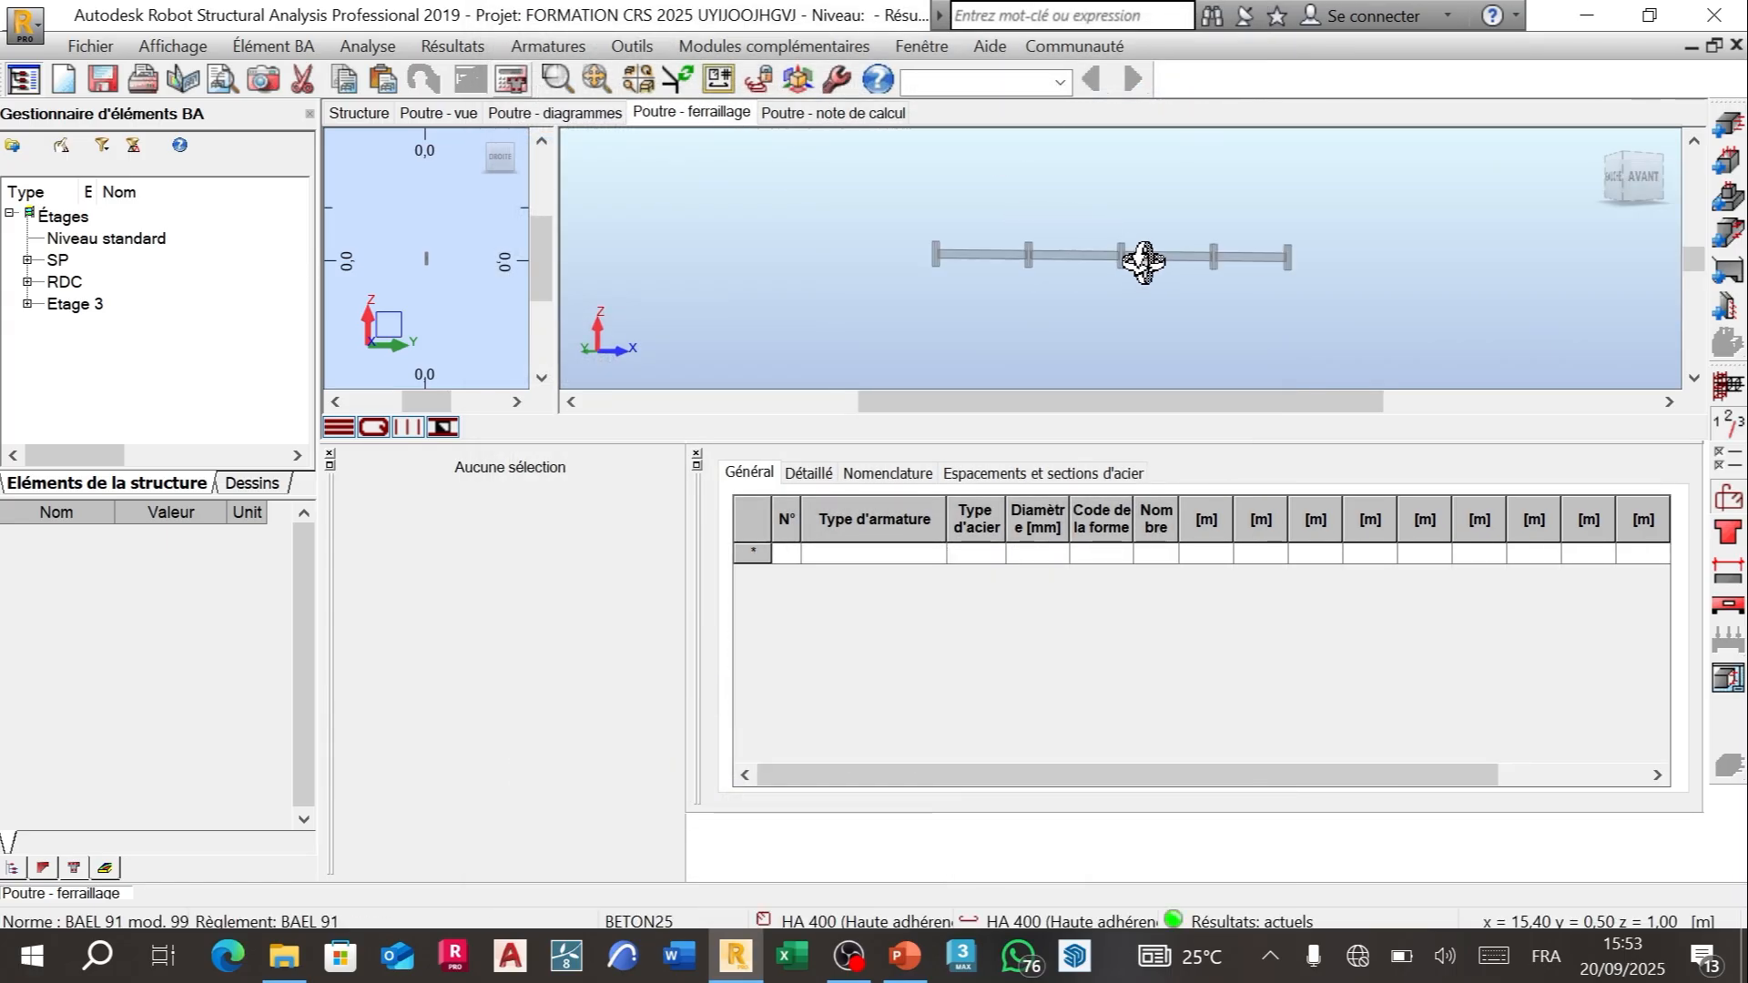
Step: Recalculate the beam's reinforcement and inspect the reshaped main bar hooks at the first end support
{"action": "left_click", "coordinate": [511, 80]}
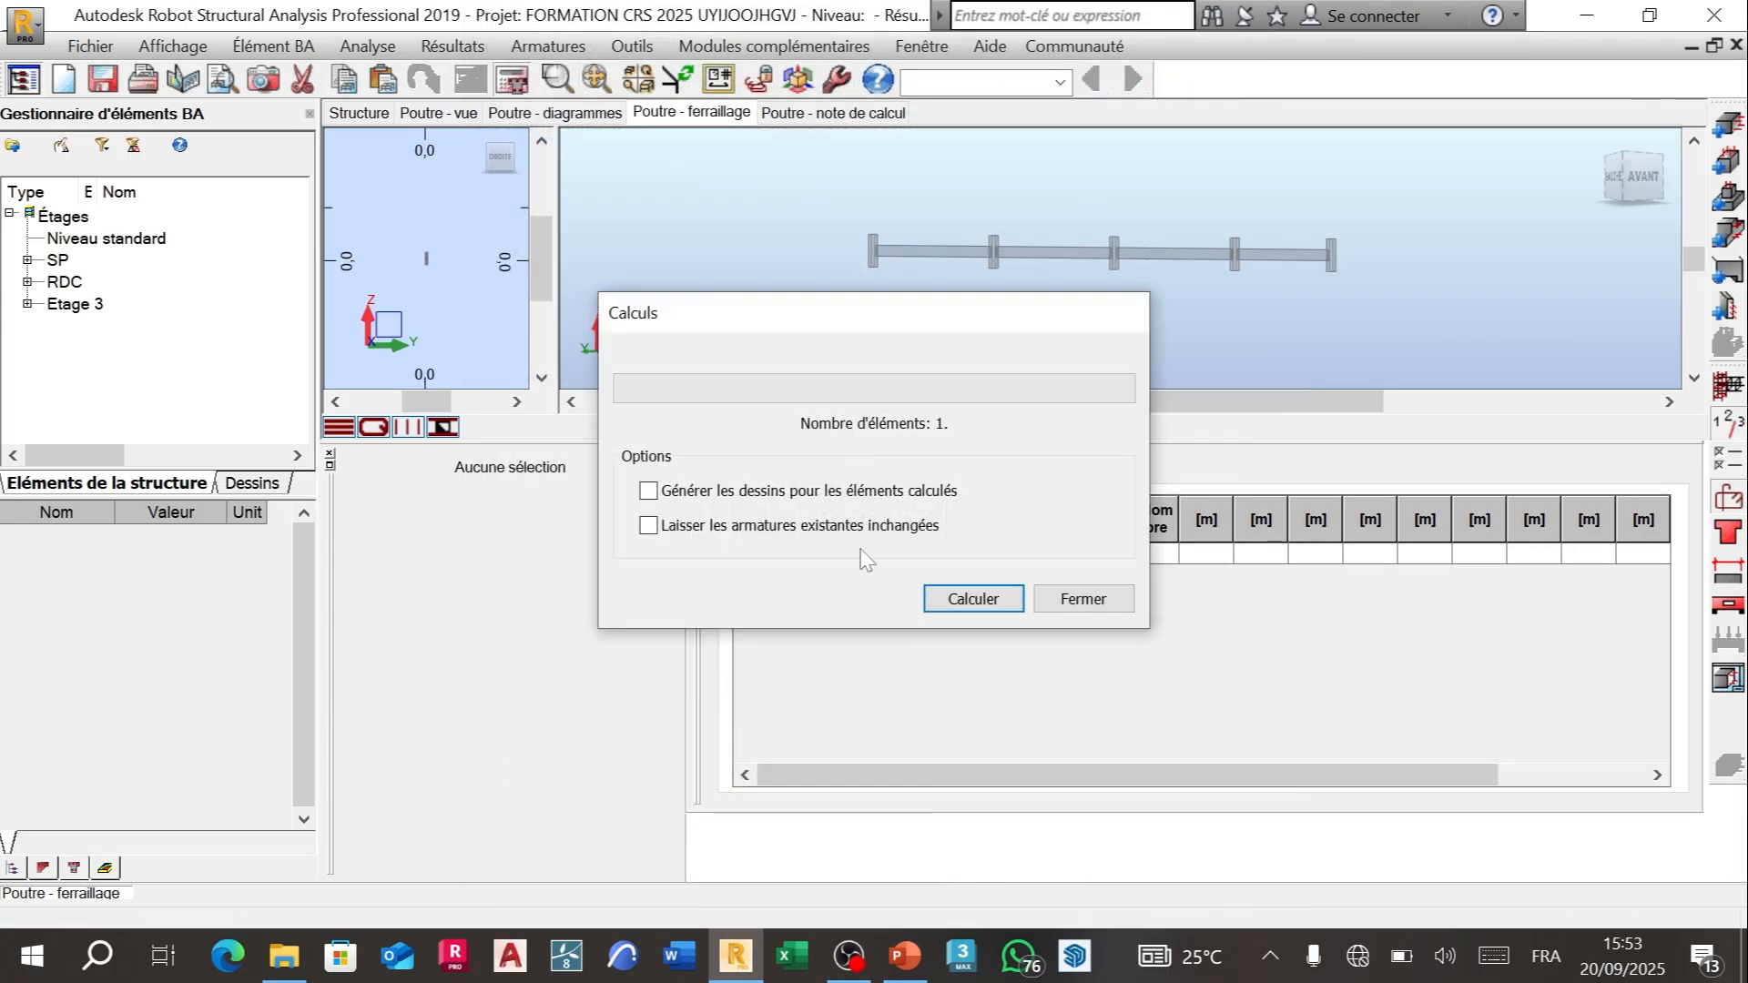
{"action": "left_click", "coordinate": [951, 605]}
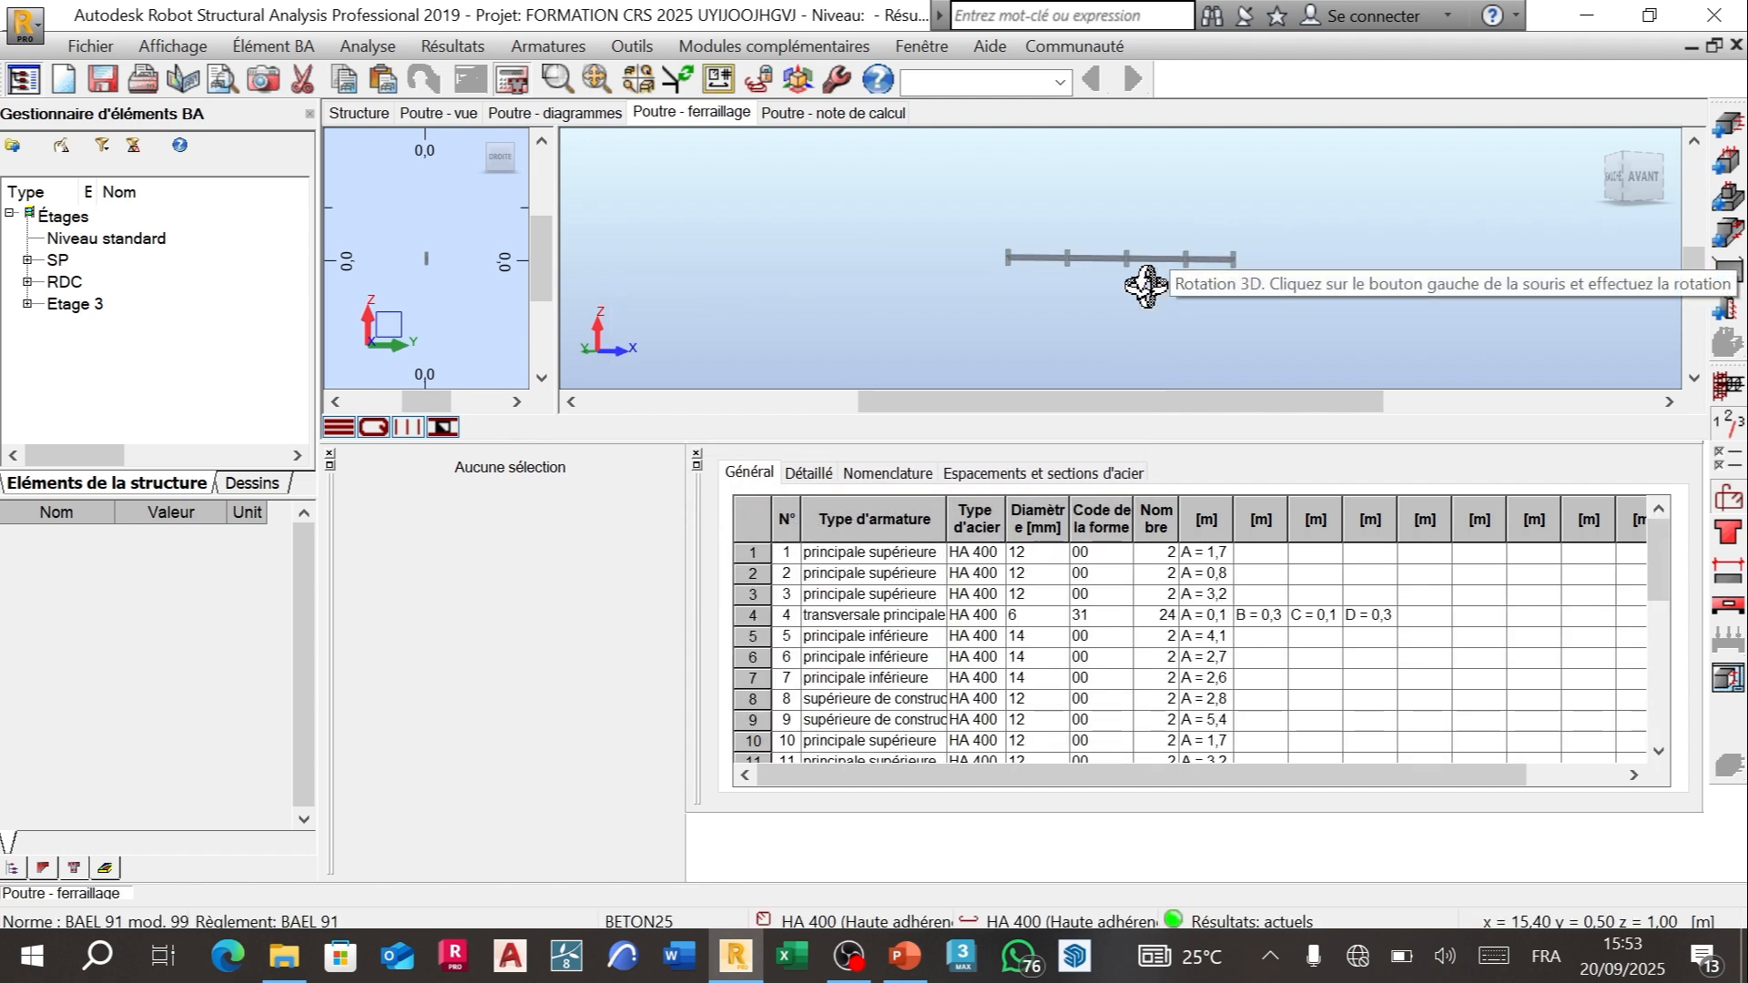
{"action": "left_click_drag", "start_coordinate": [1146, 285], "coordinate": [1024, 191]}
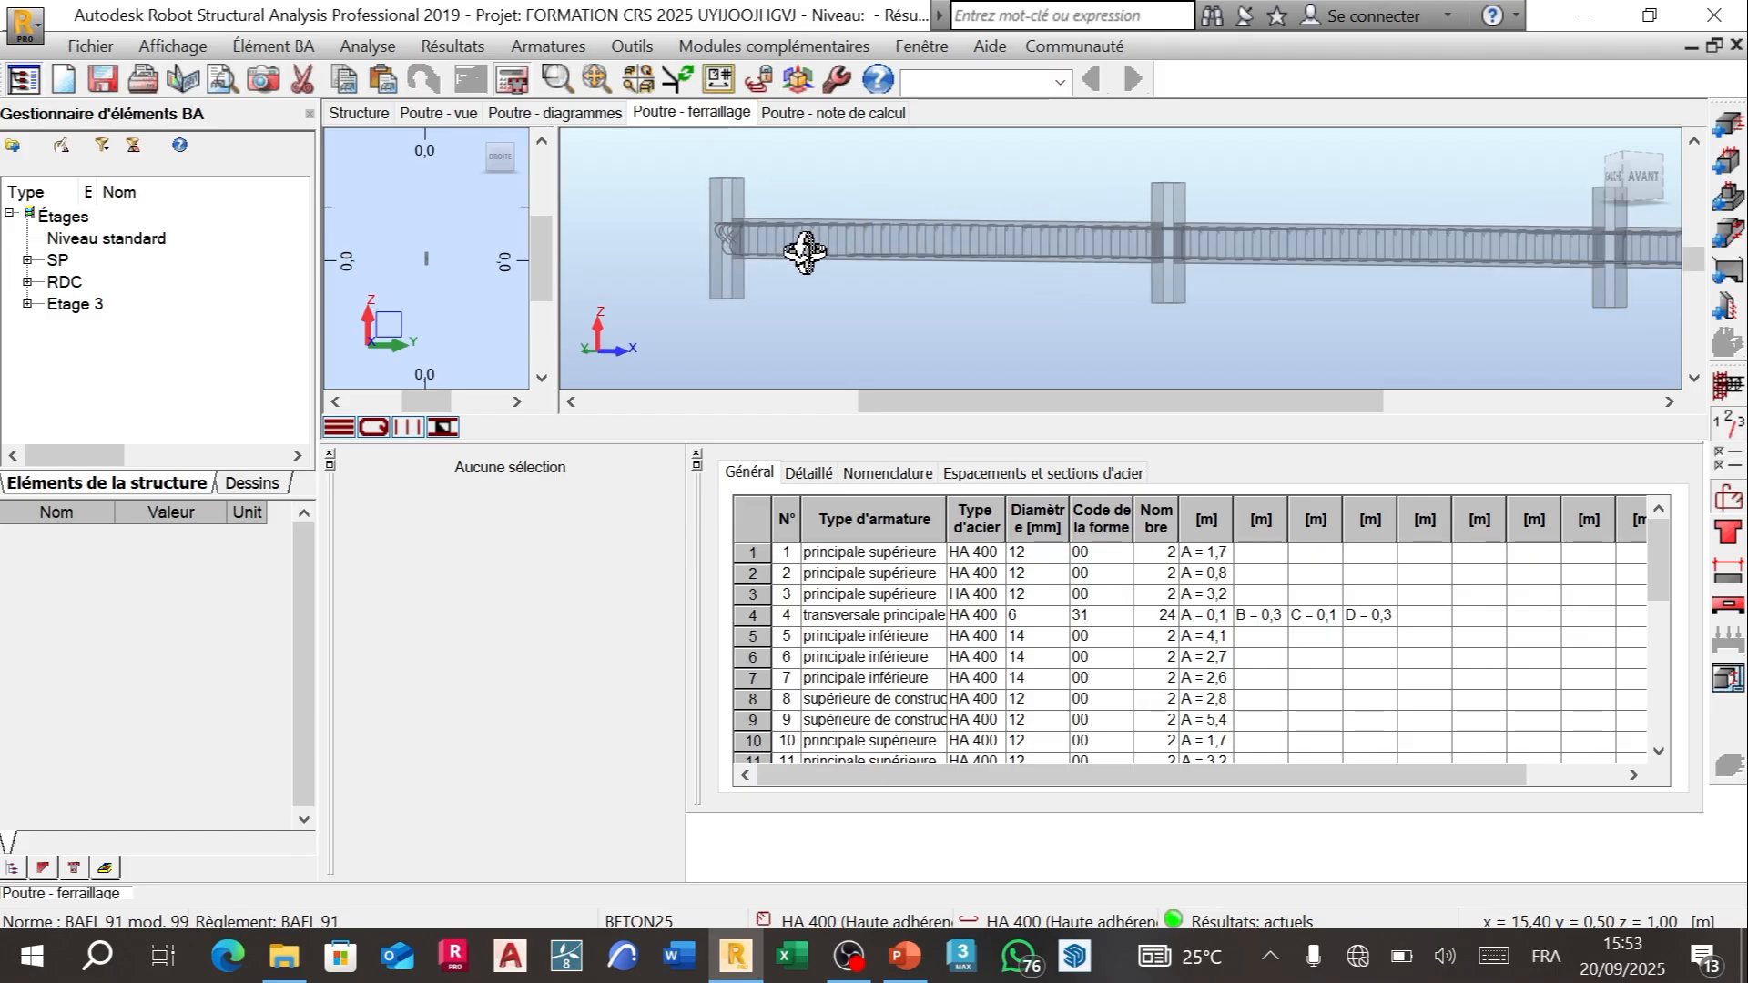
{"action": "left_click_drag", "start_coordinate": [804, 253], "coordinate": [853, 238]}
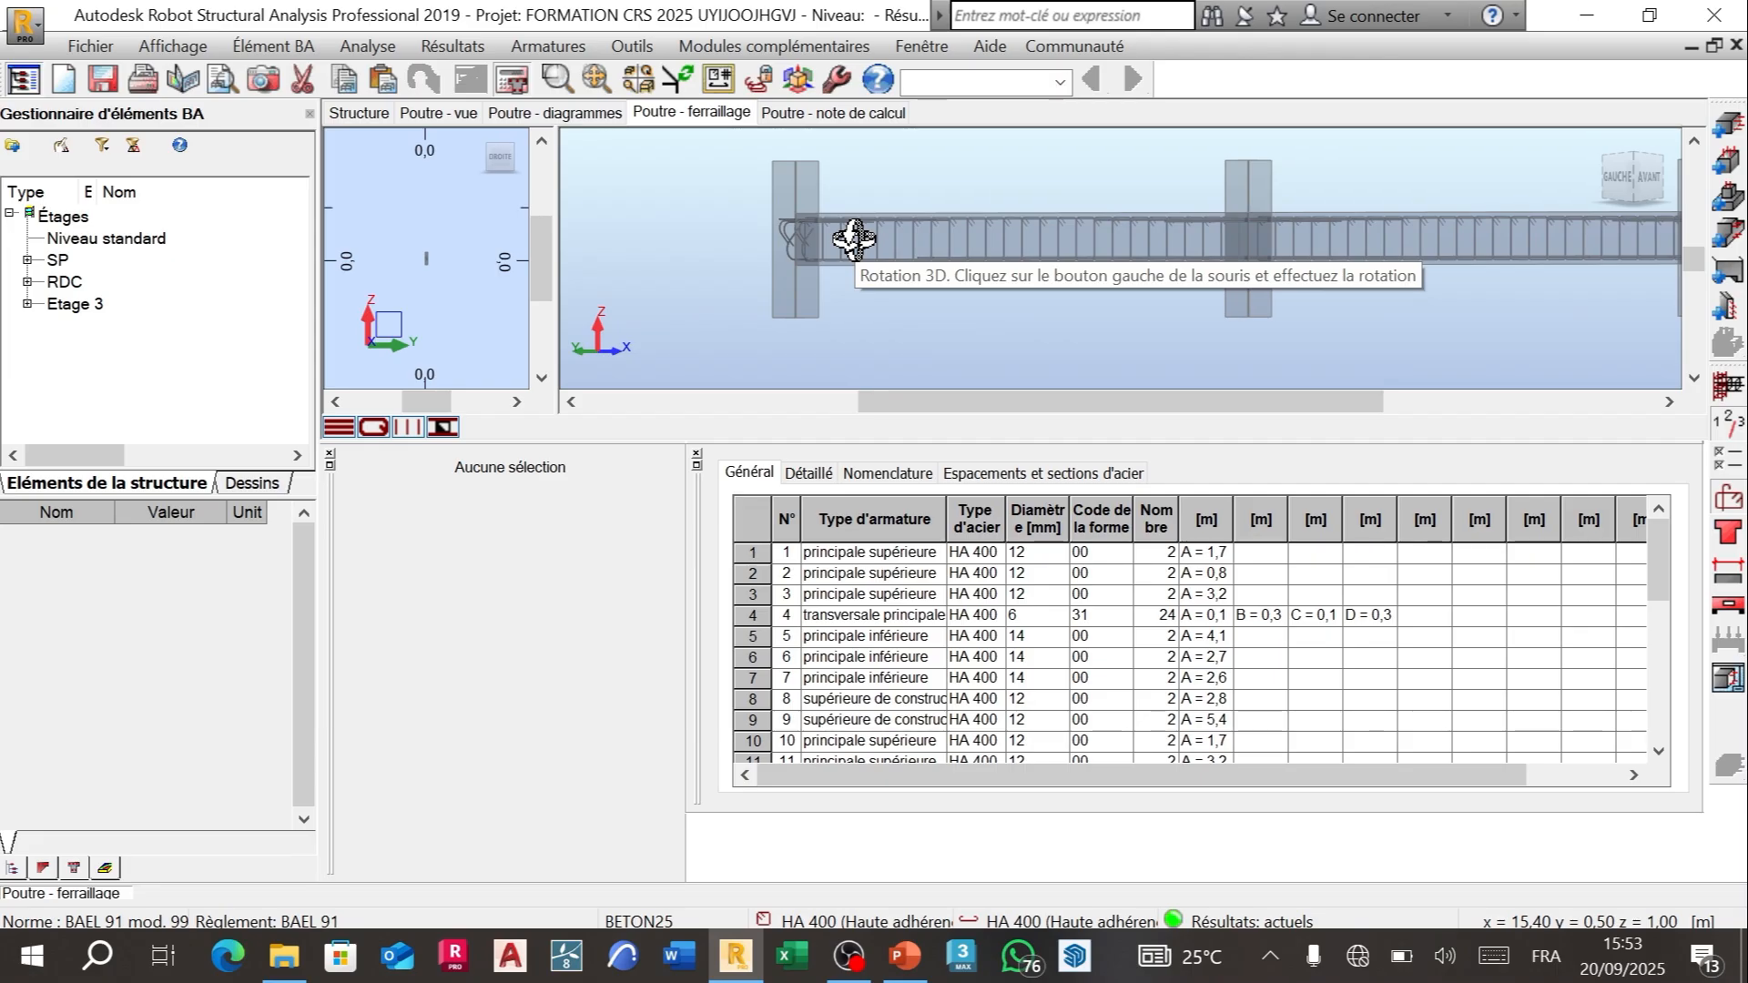
{"action": "left_click_drag", "start_coordinate": [842, 230], "coordinate": [725, 216]}
{"action": "scroll", "coordinate": [725, 217], "scroll_direction": "up", "scroll_amount": 2}
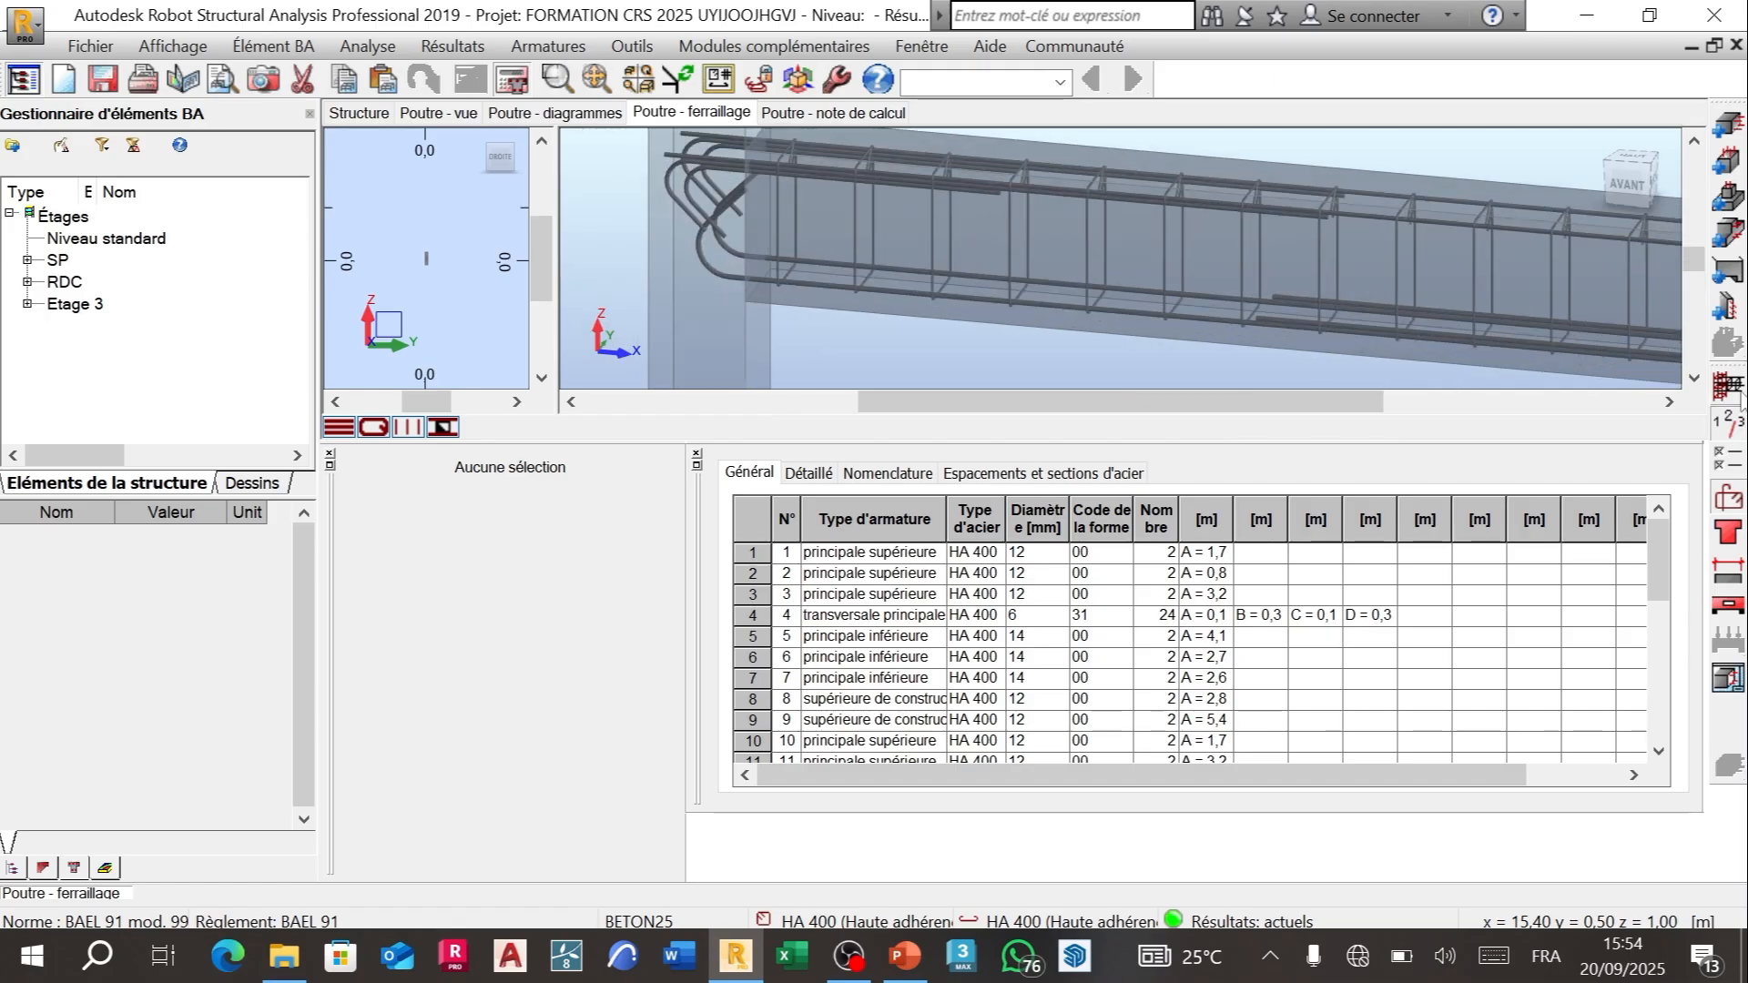
Step: Set the skin reinforcement's application conditions to h 0,4 m and e 0,2 m, and recalculate the beam
{"action": "left_click", "coordinate": [1730, 500]}
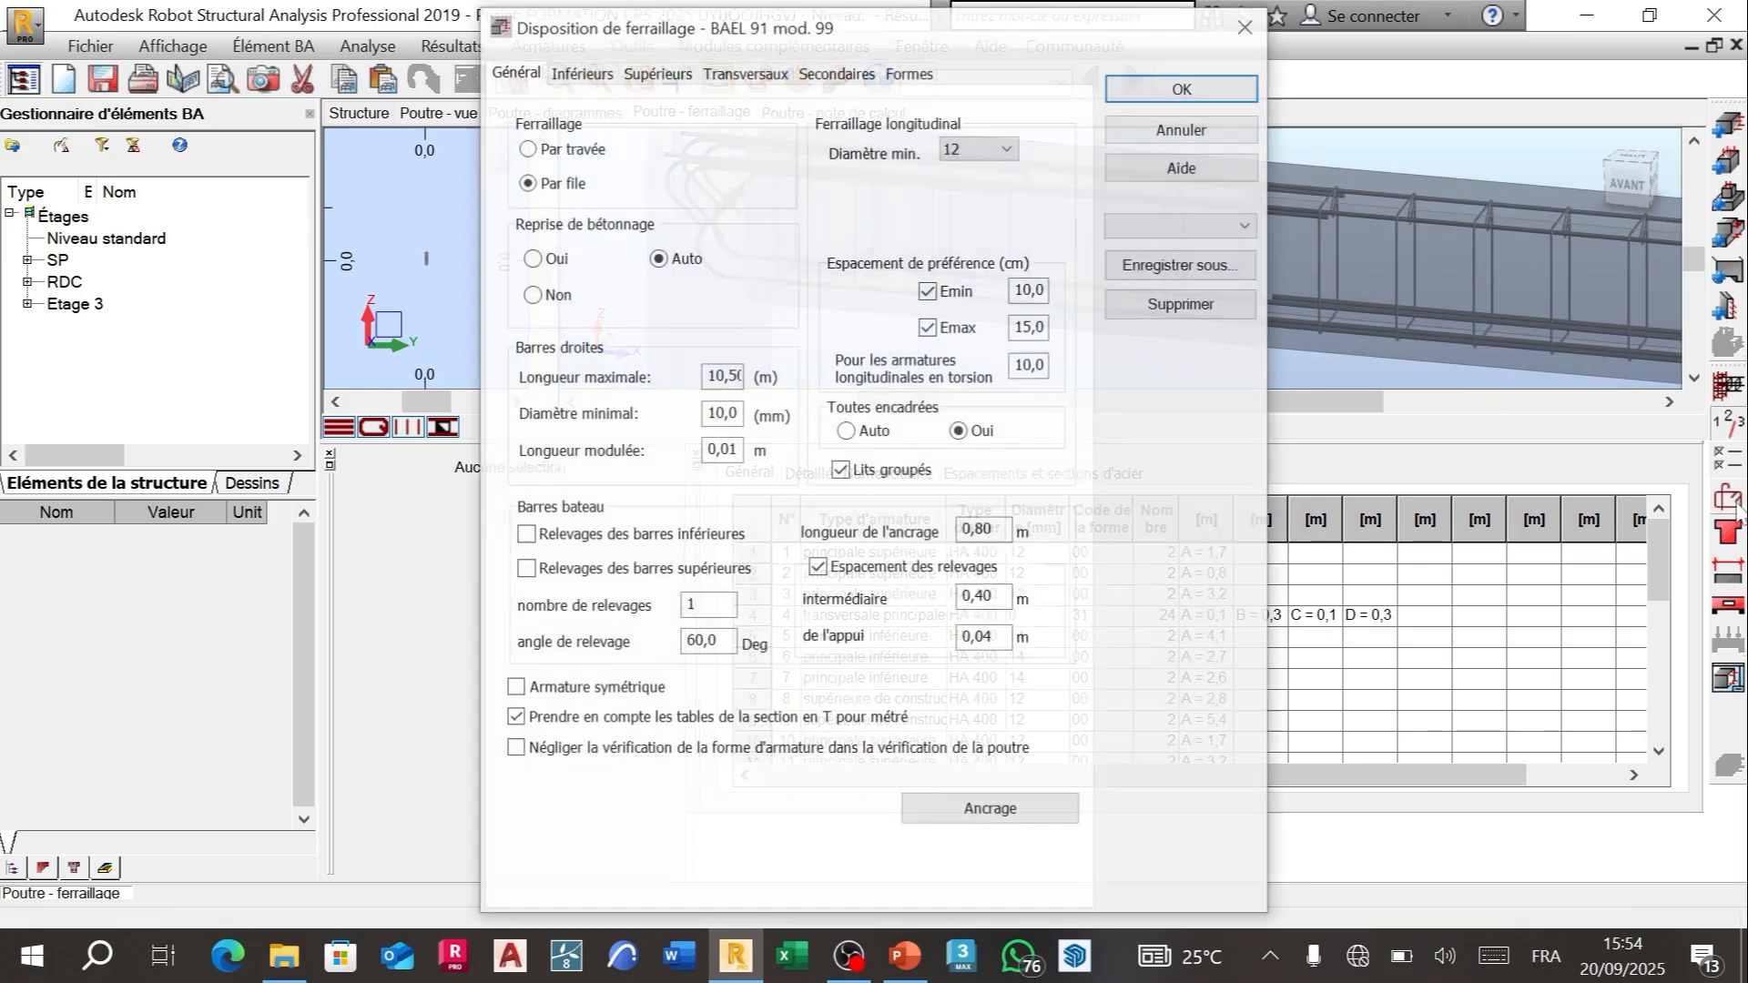
{"action": "left_click", "coordinate": [907, 71]}
{"action": "left_click", "coordinate": [835, 71]}
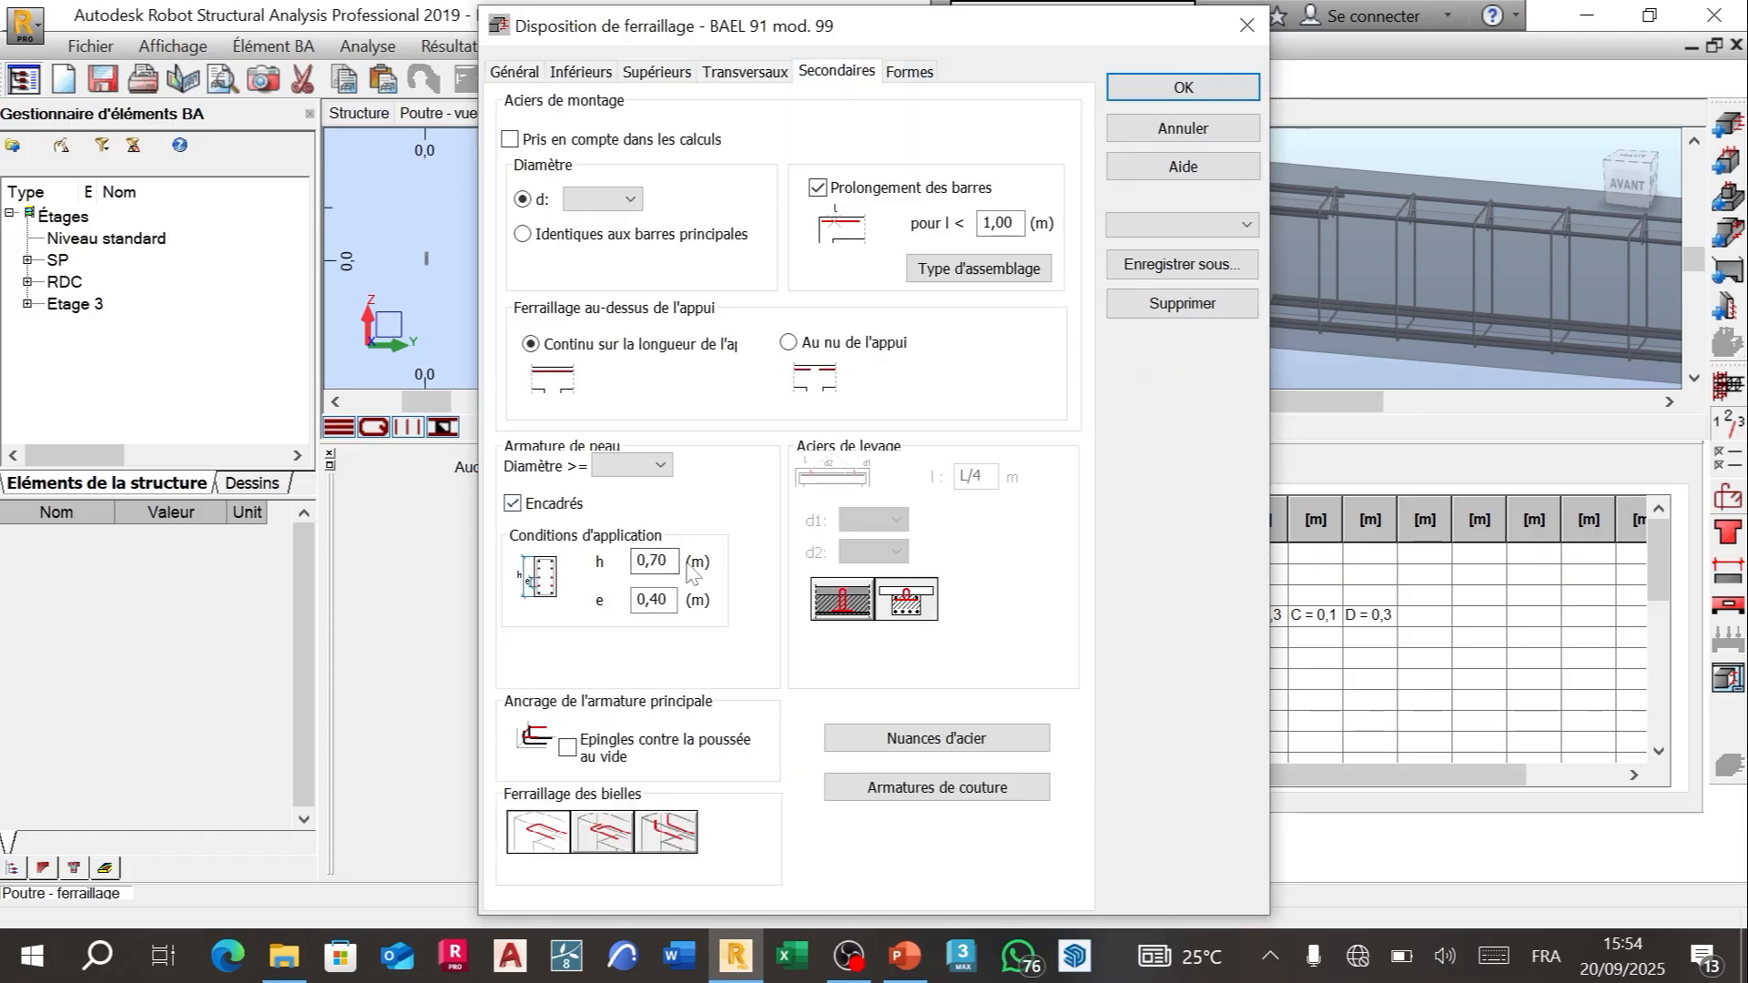
{"action": "left_click", "coordinate": [1494, 955]}
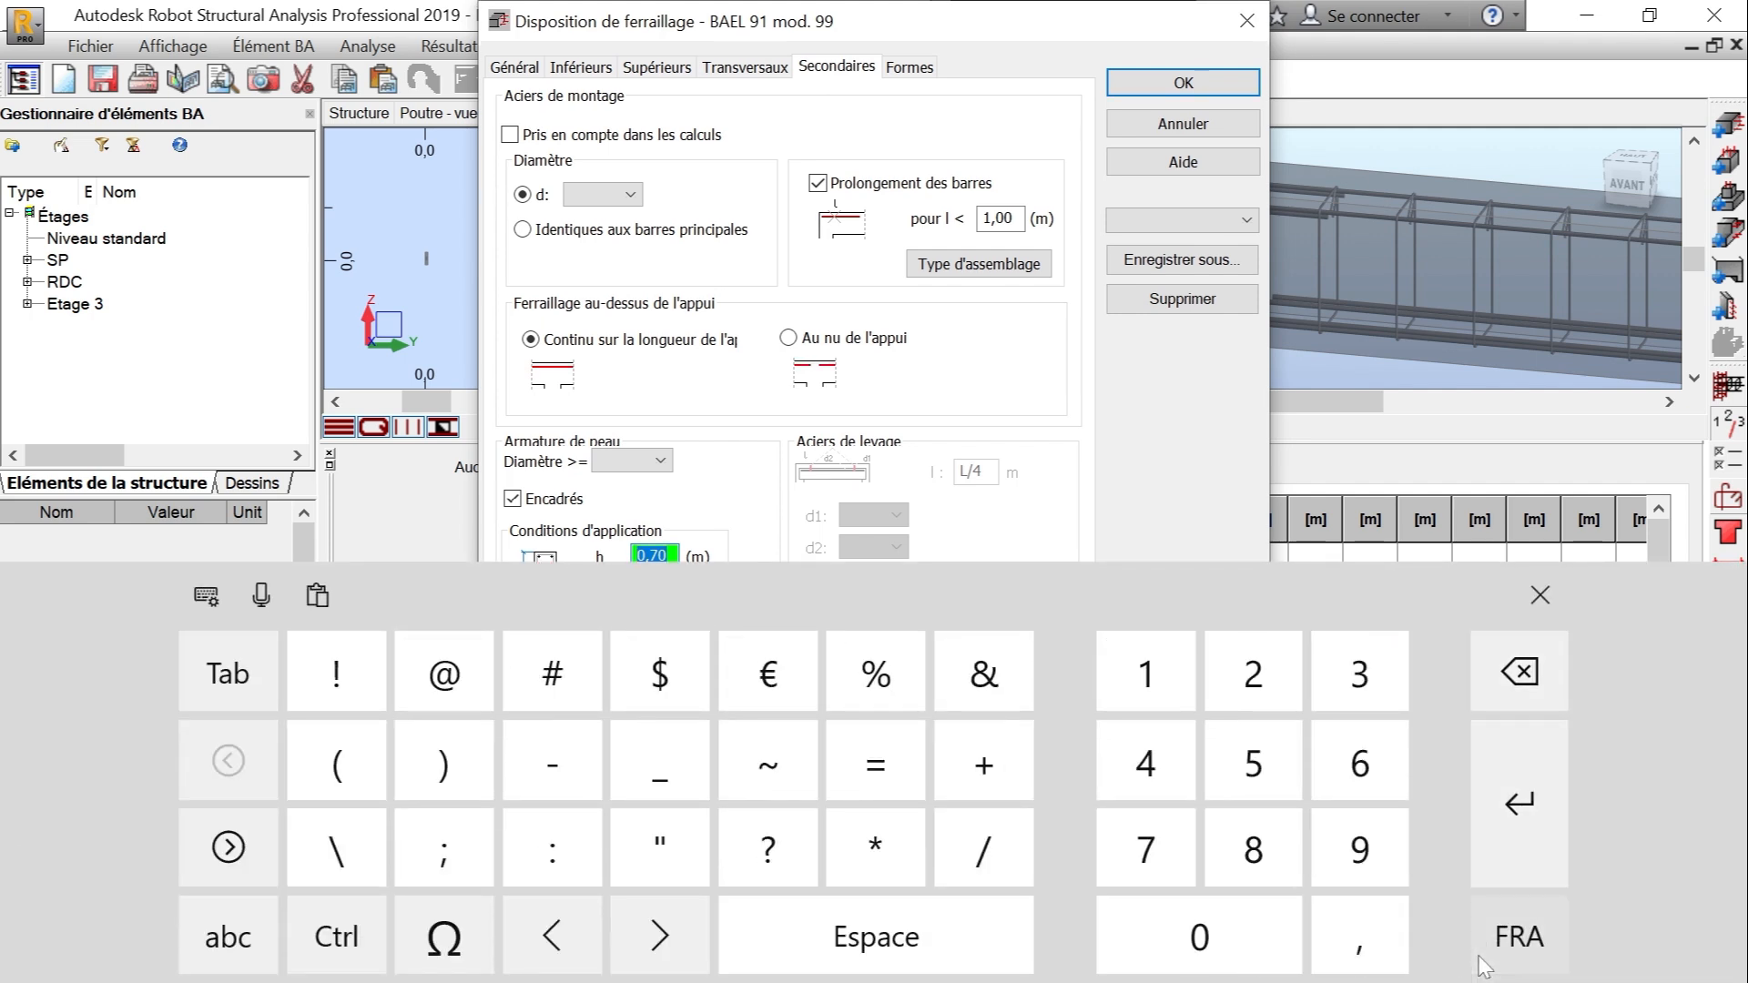
{"action": "type", "text": "0,4"}
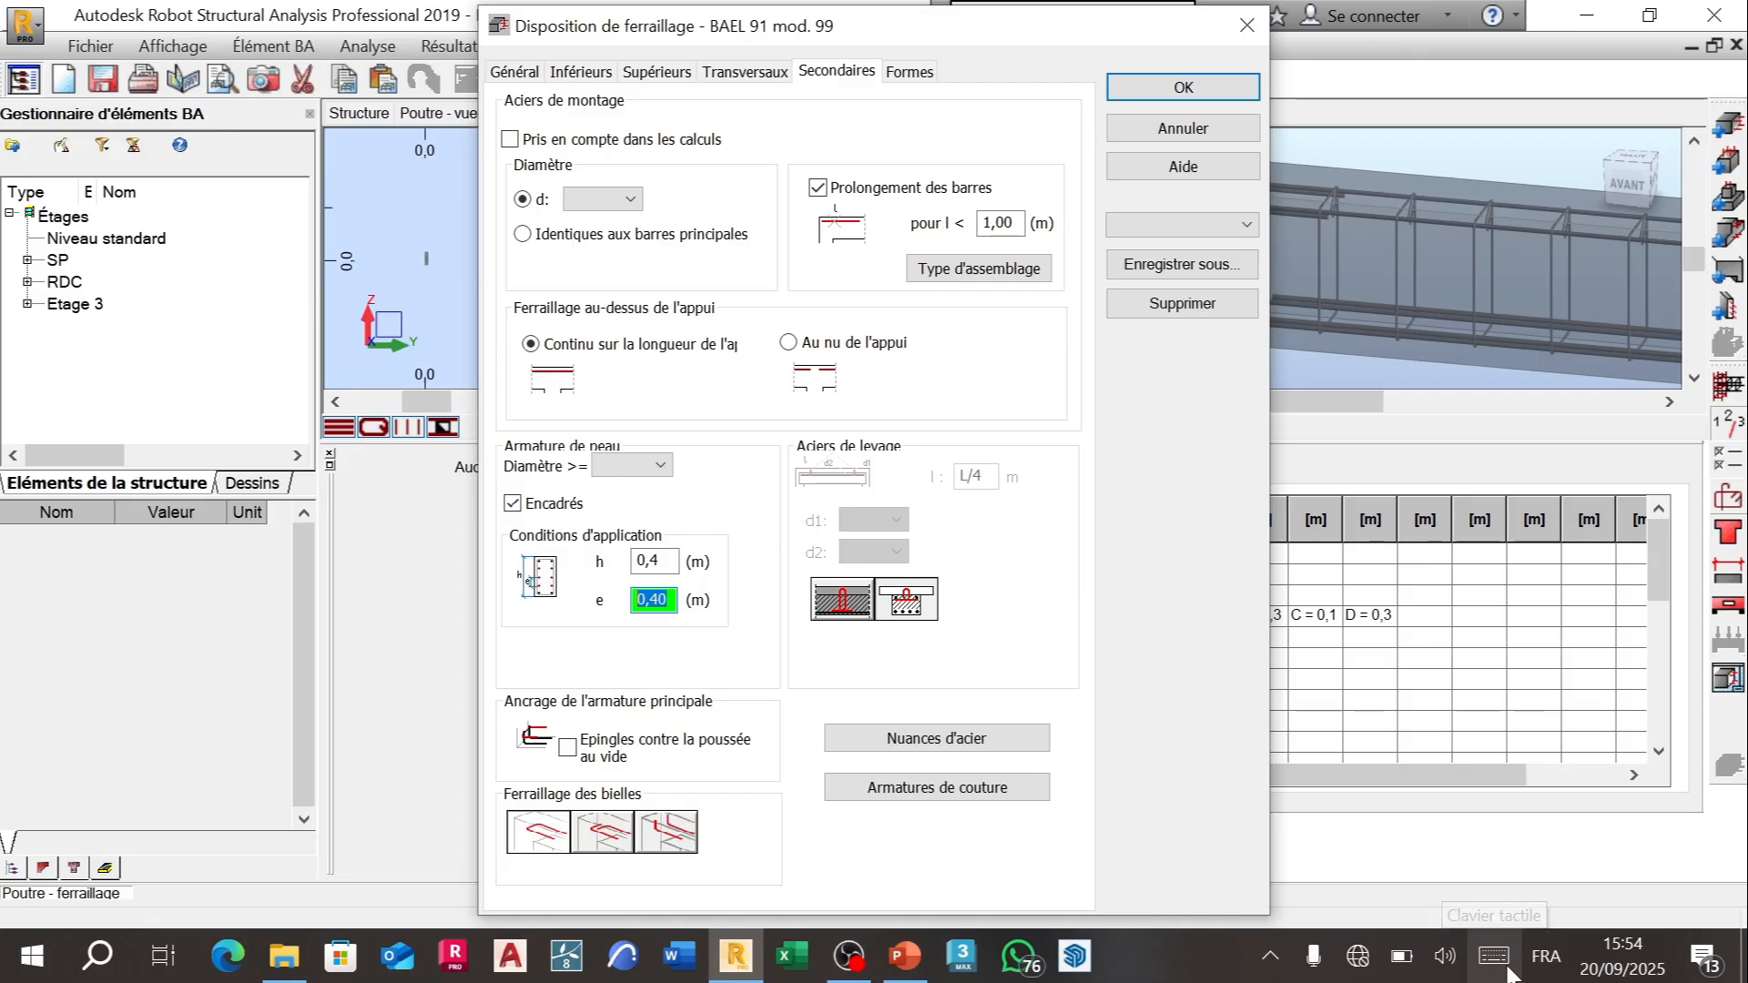
{"action": "left_click", "coordinate": [1494, 955]}
{"action": "left_click", "coordinate": [264, 936]}
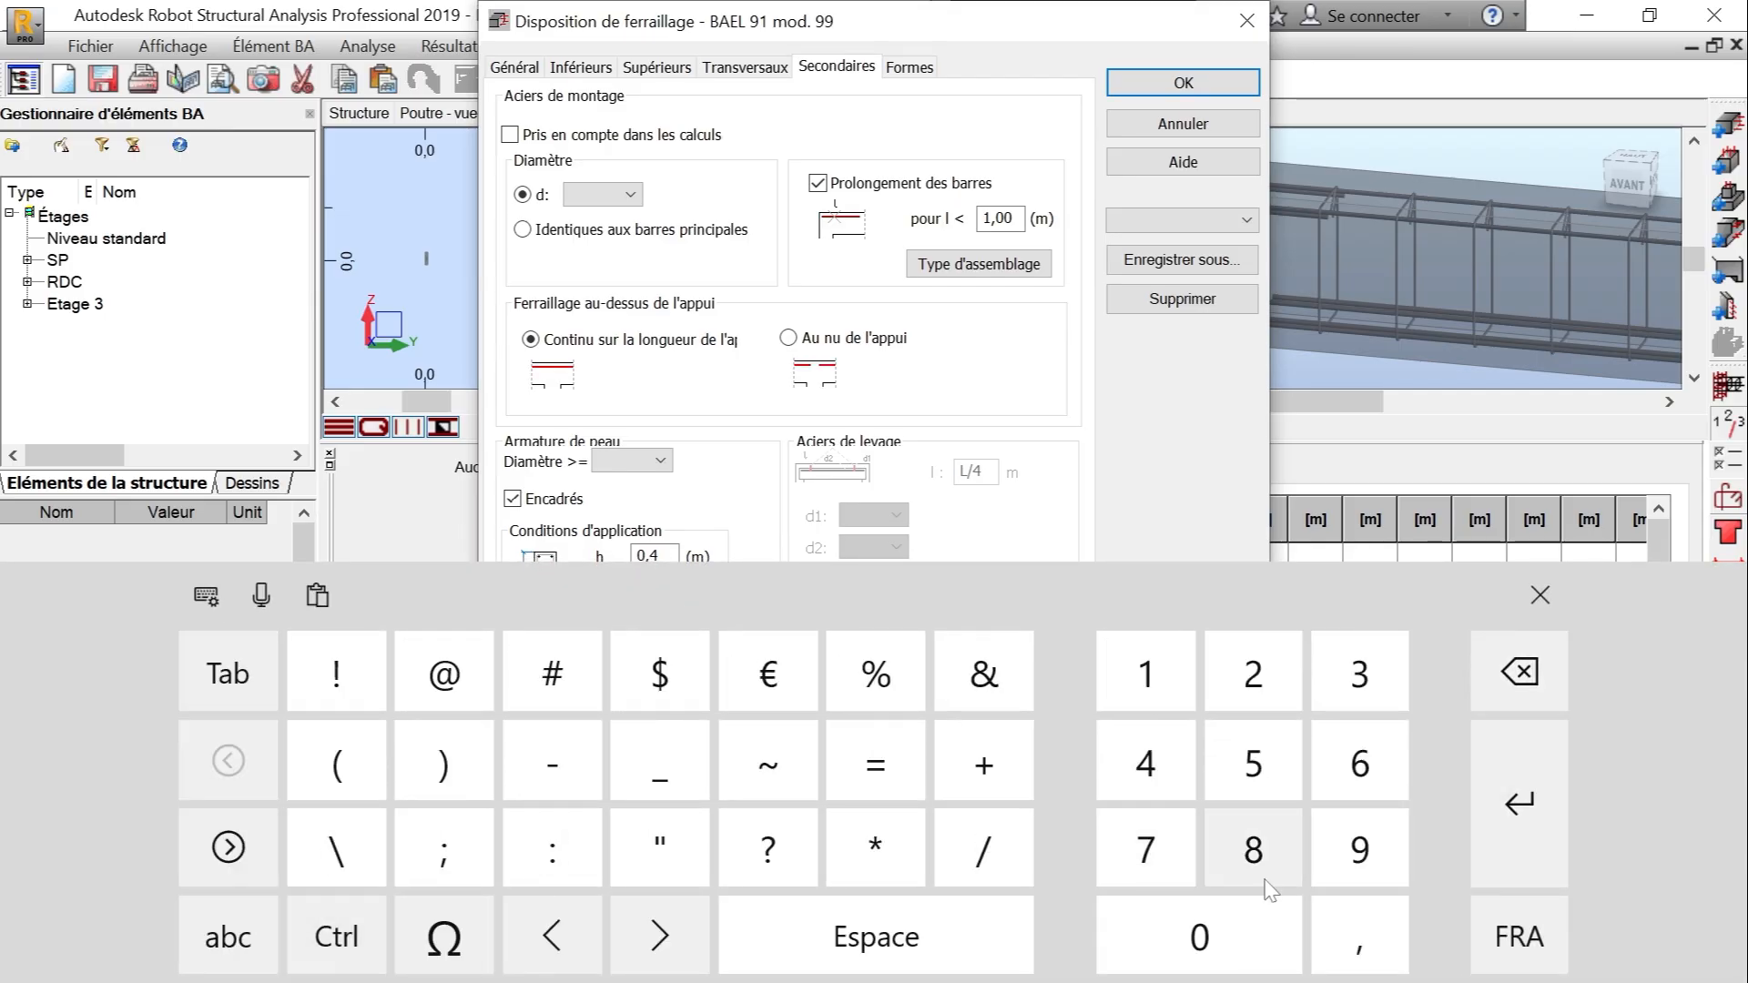
{"action": "left_click", "coordinate": [1562, 595]}
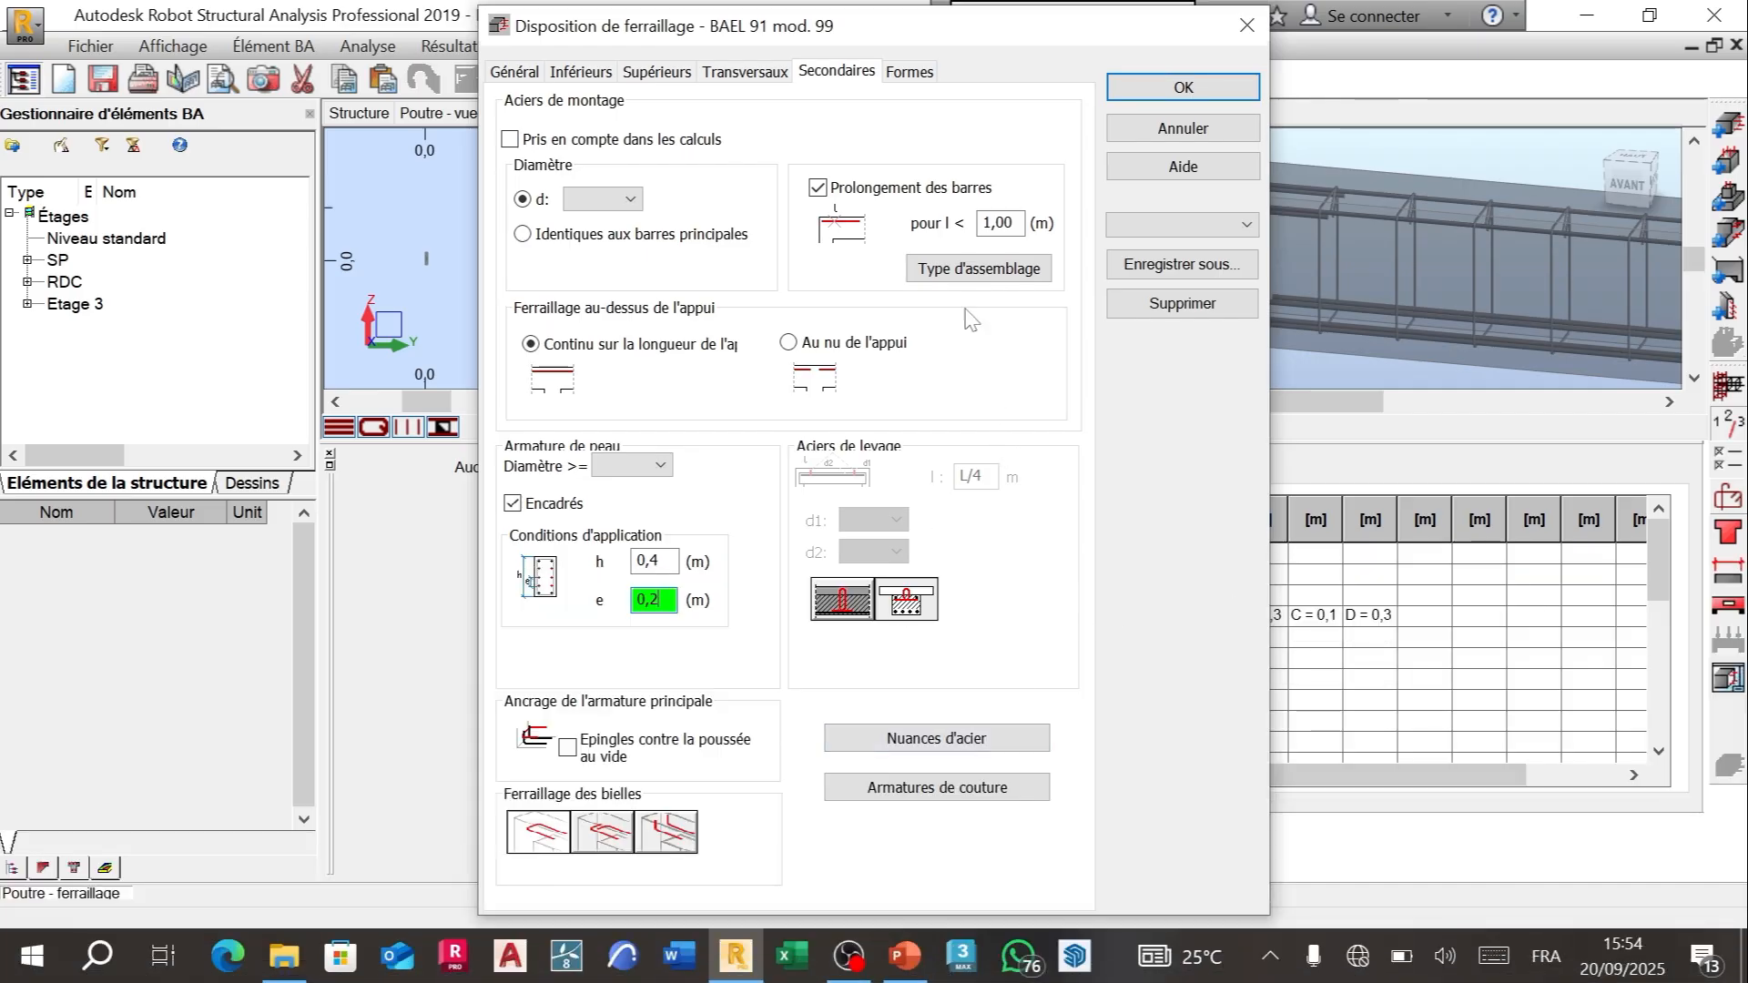
{"action": "left_click", "coordinate": [1175, 88]}
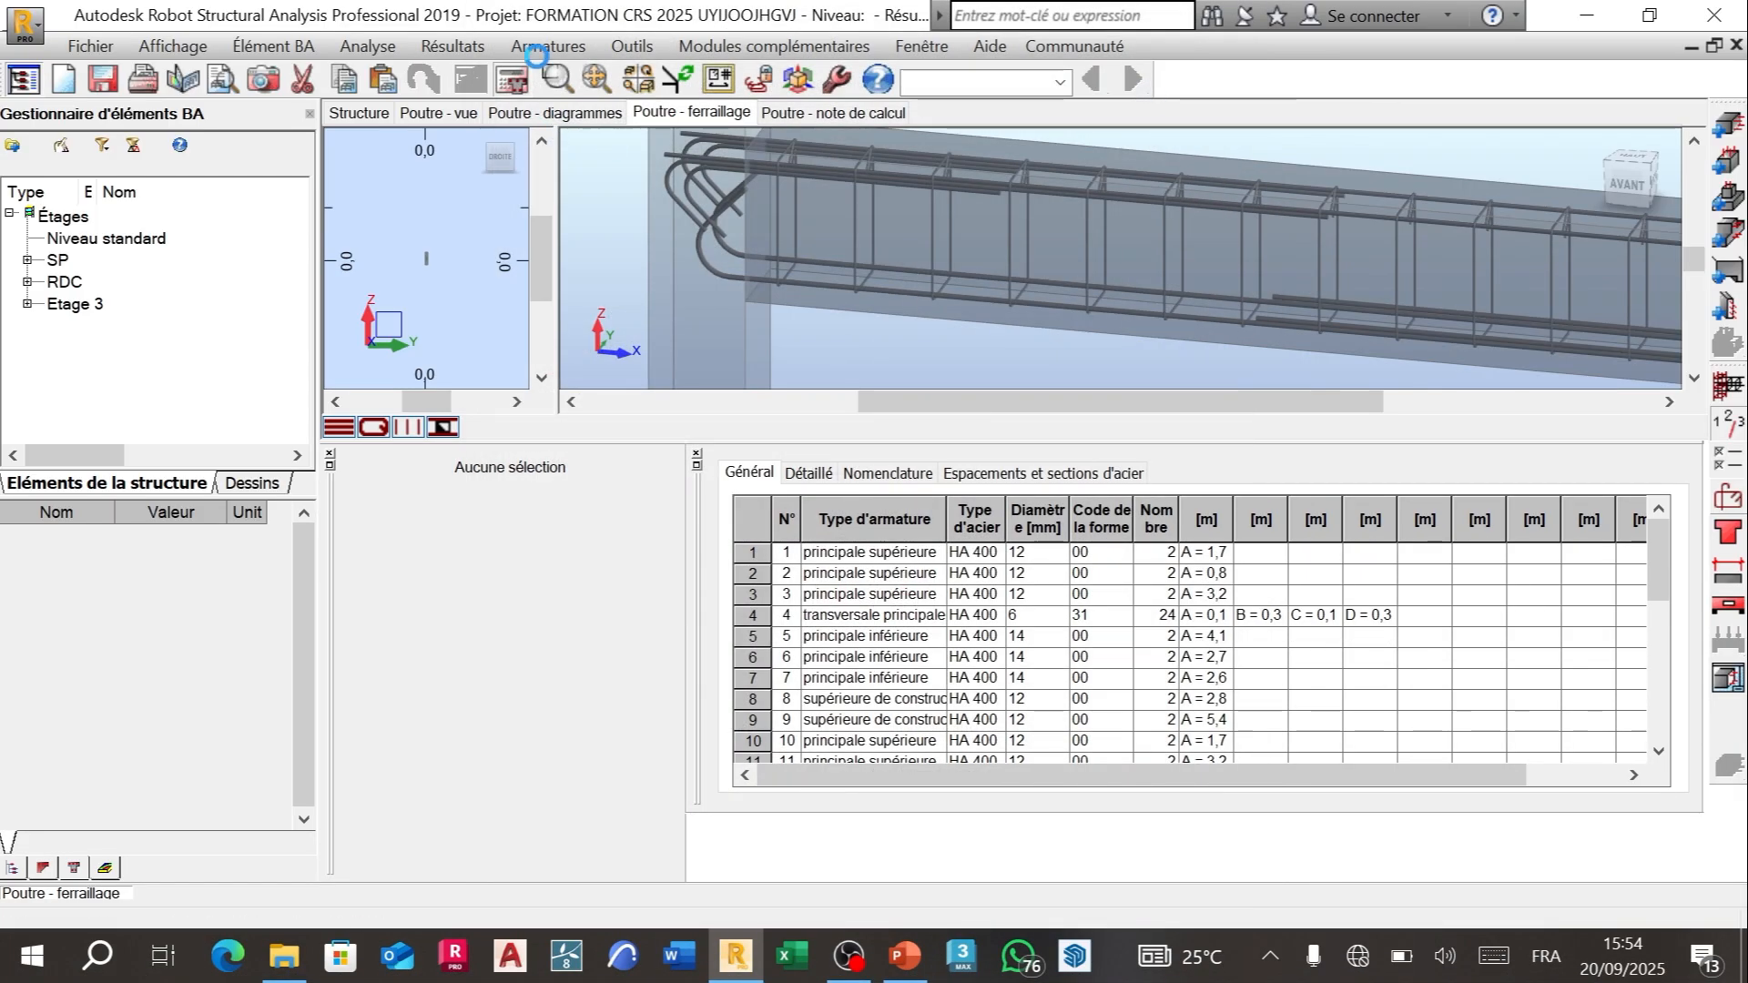
{"action": "left_click", "coordinate": [515, 81]}
{"action": "left_click", "coordinate": [966, 601]}
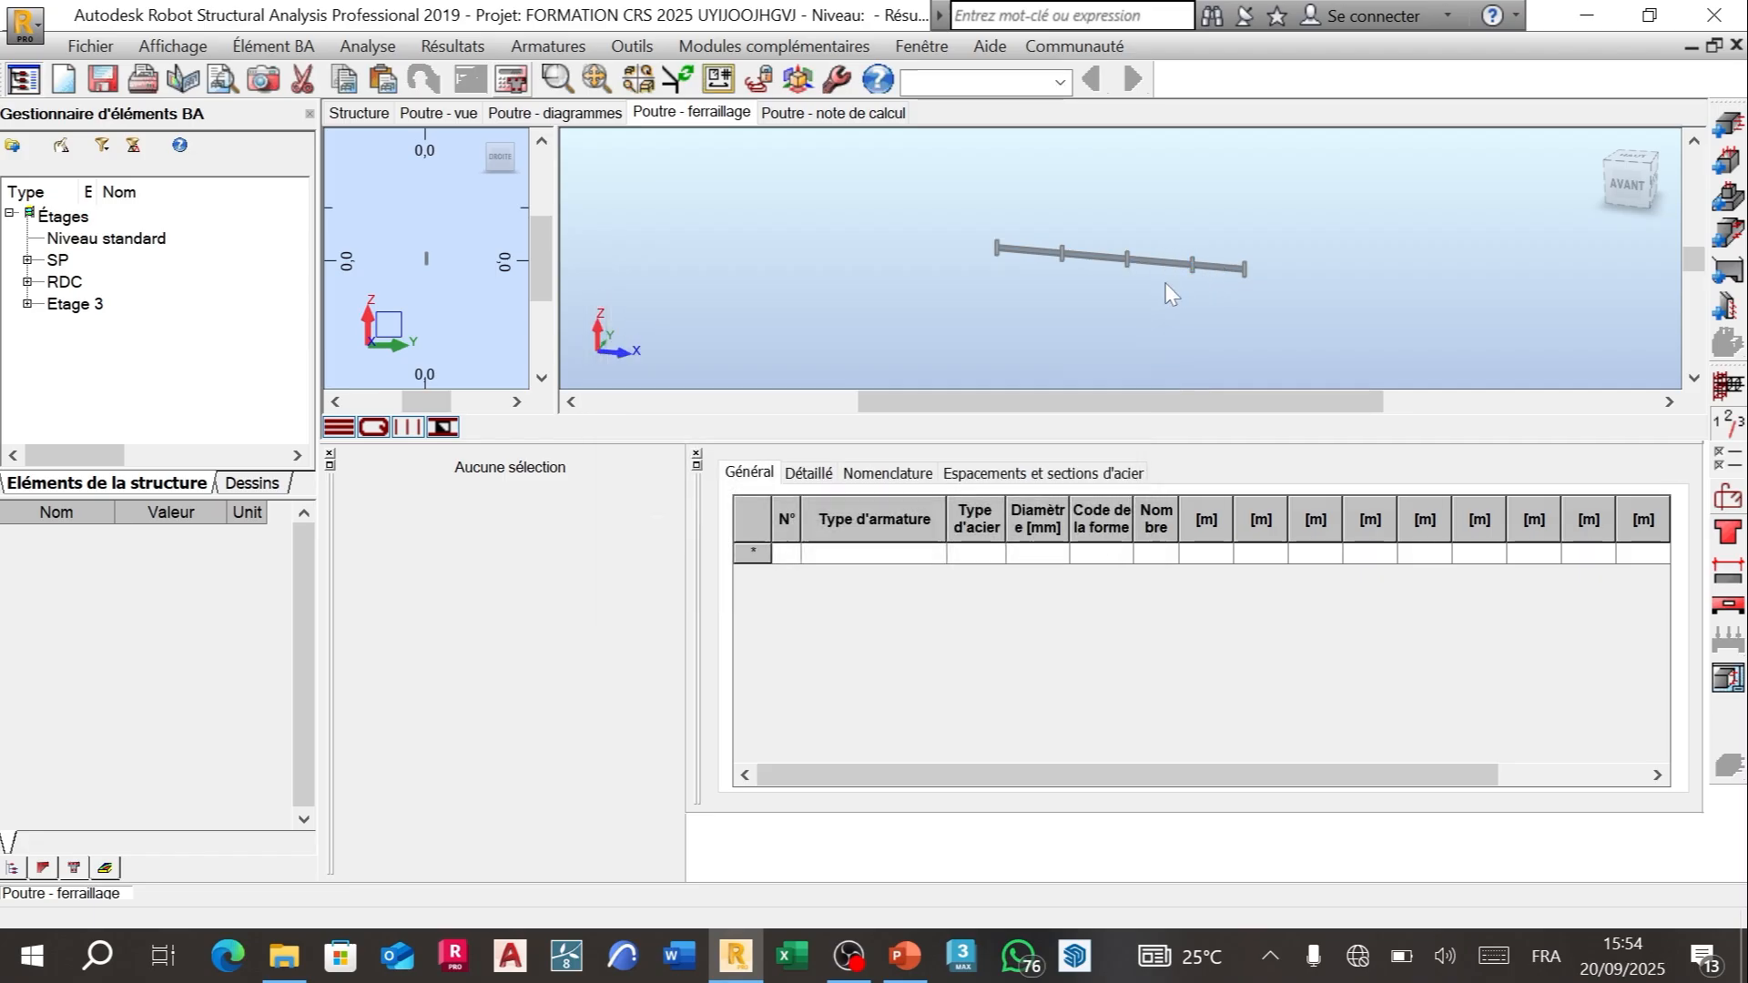
Step: Examine in 3D the longitudinal skin bars and their transverse ties in the beam's first span
{"action": "scroll", "coordinate": [1048, 276], "scroll_direction": "up", "scroll_amount": 10}
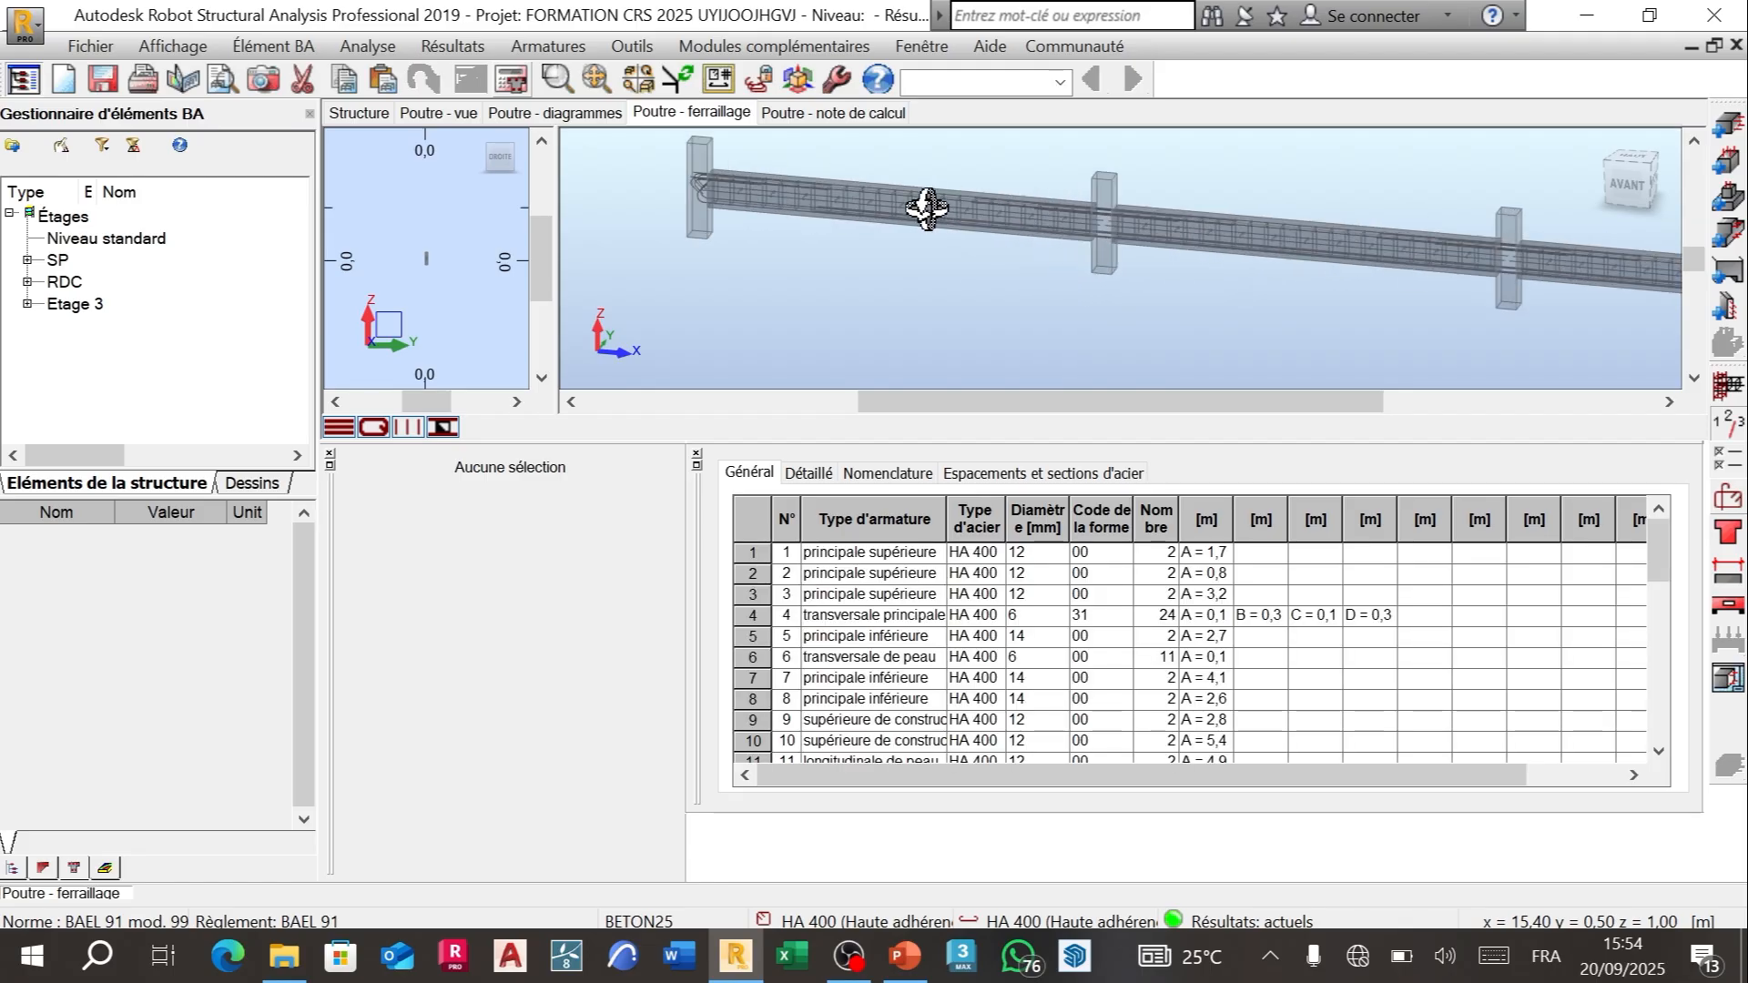
{"action": "scroll", "coordinate": [719, 201], "scroll_direction": "up", "scroll_amount": 6}
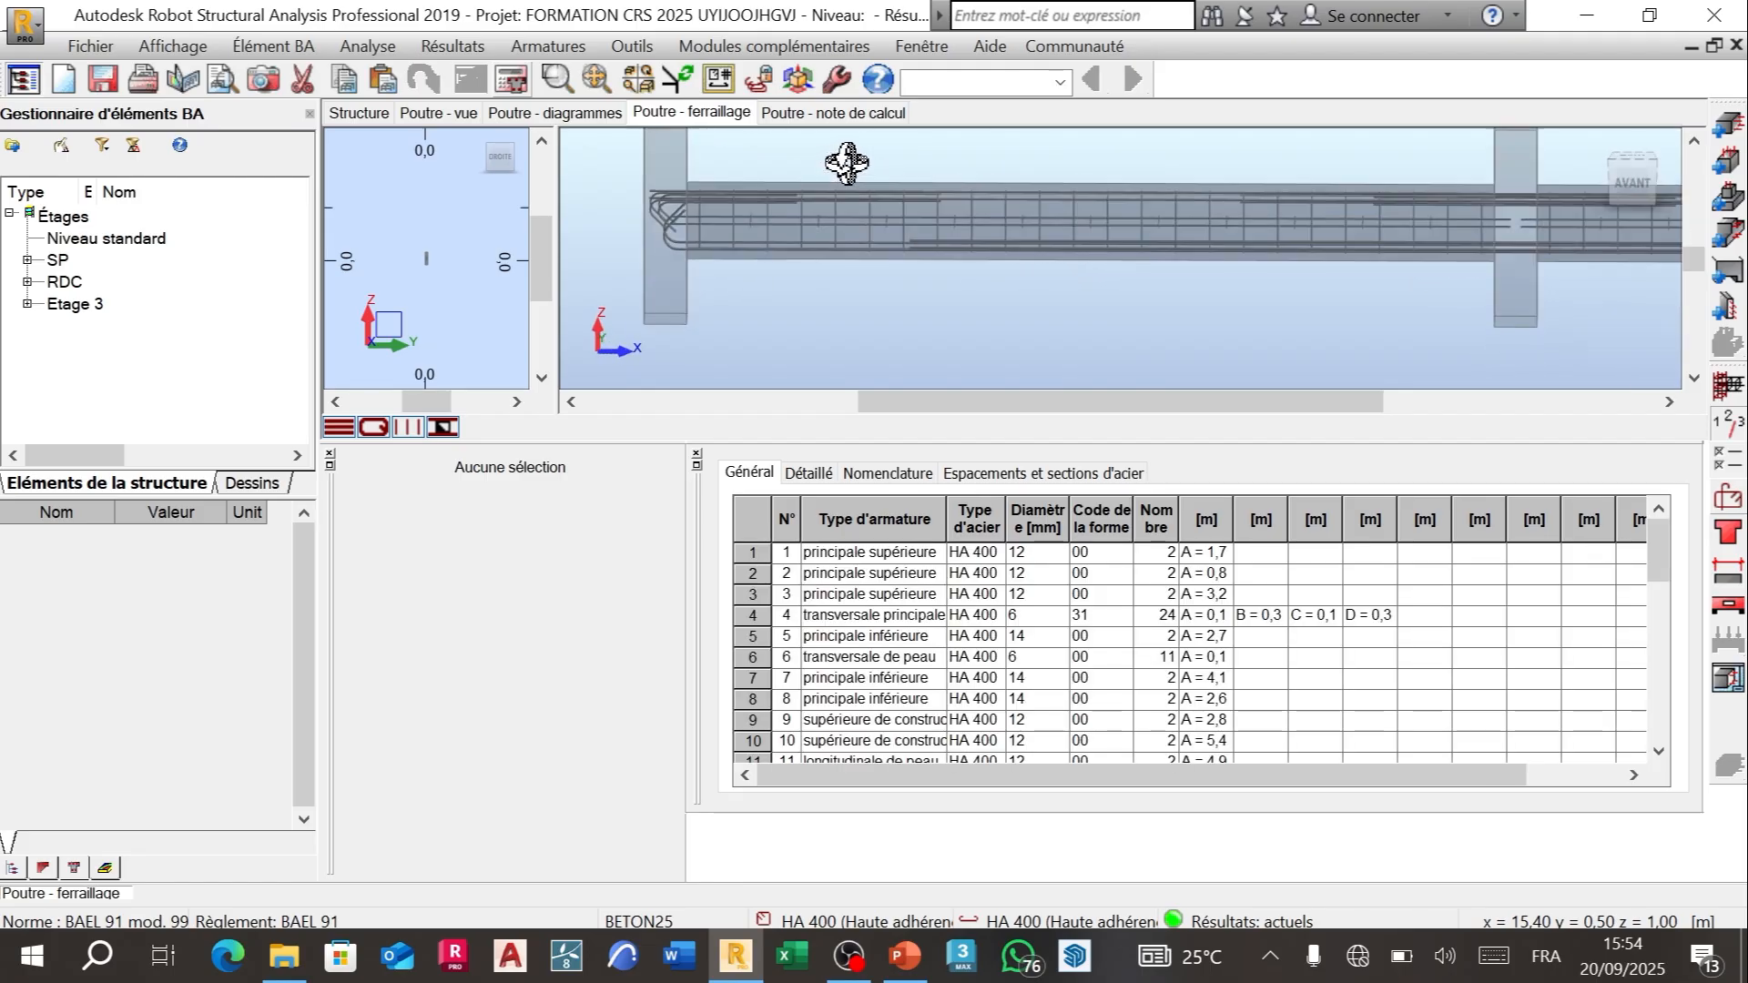
{"action": "scroll", "coordinate": [719, 209], "scroll_direction": "up", "scroll_amount": 5}
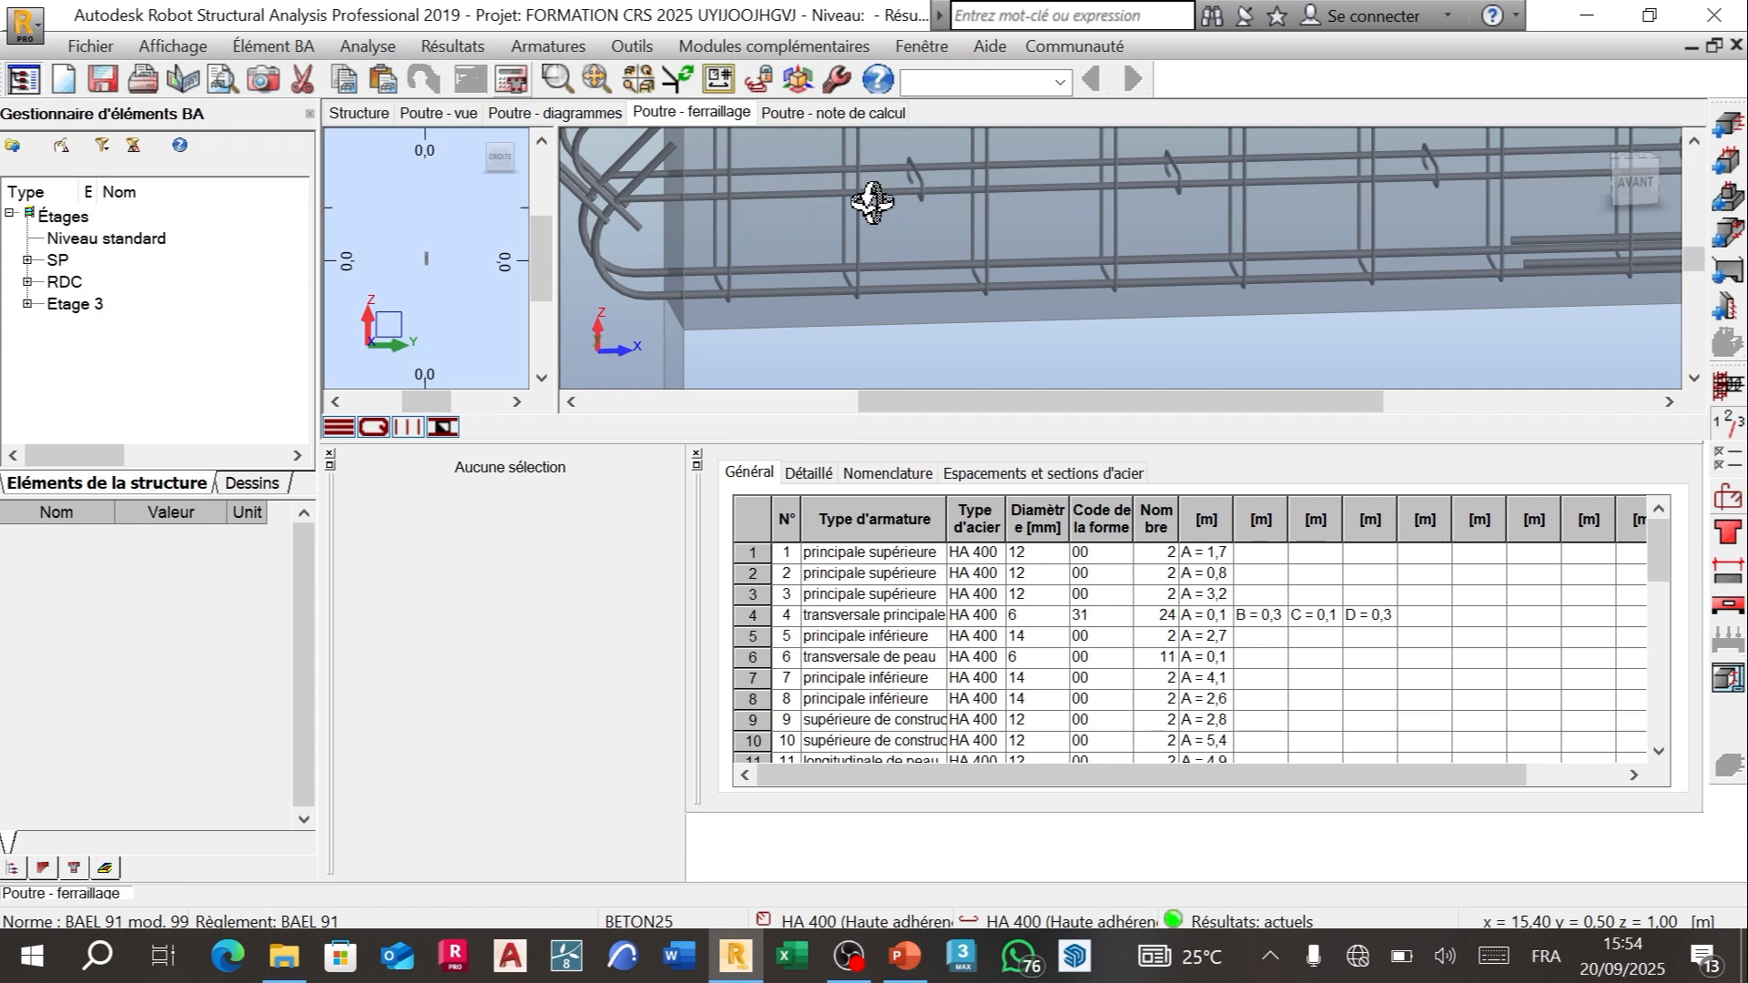
{"action": "scroll", "coordinate": [818, 270], "scroll_direction": "down", "scroll_amount": 1}
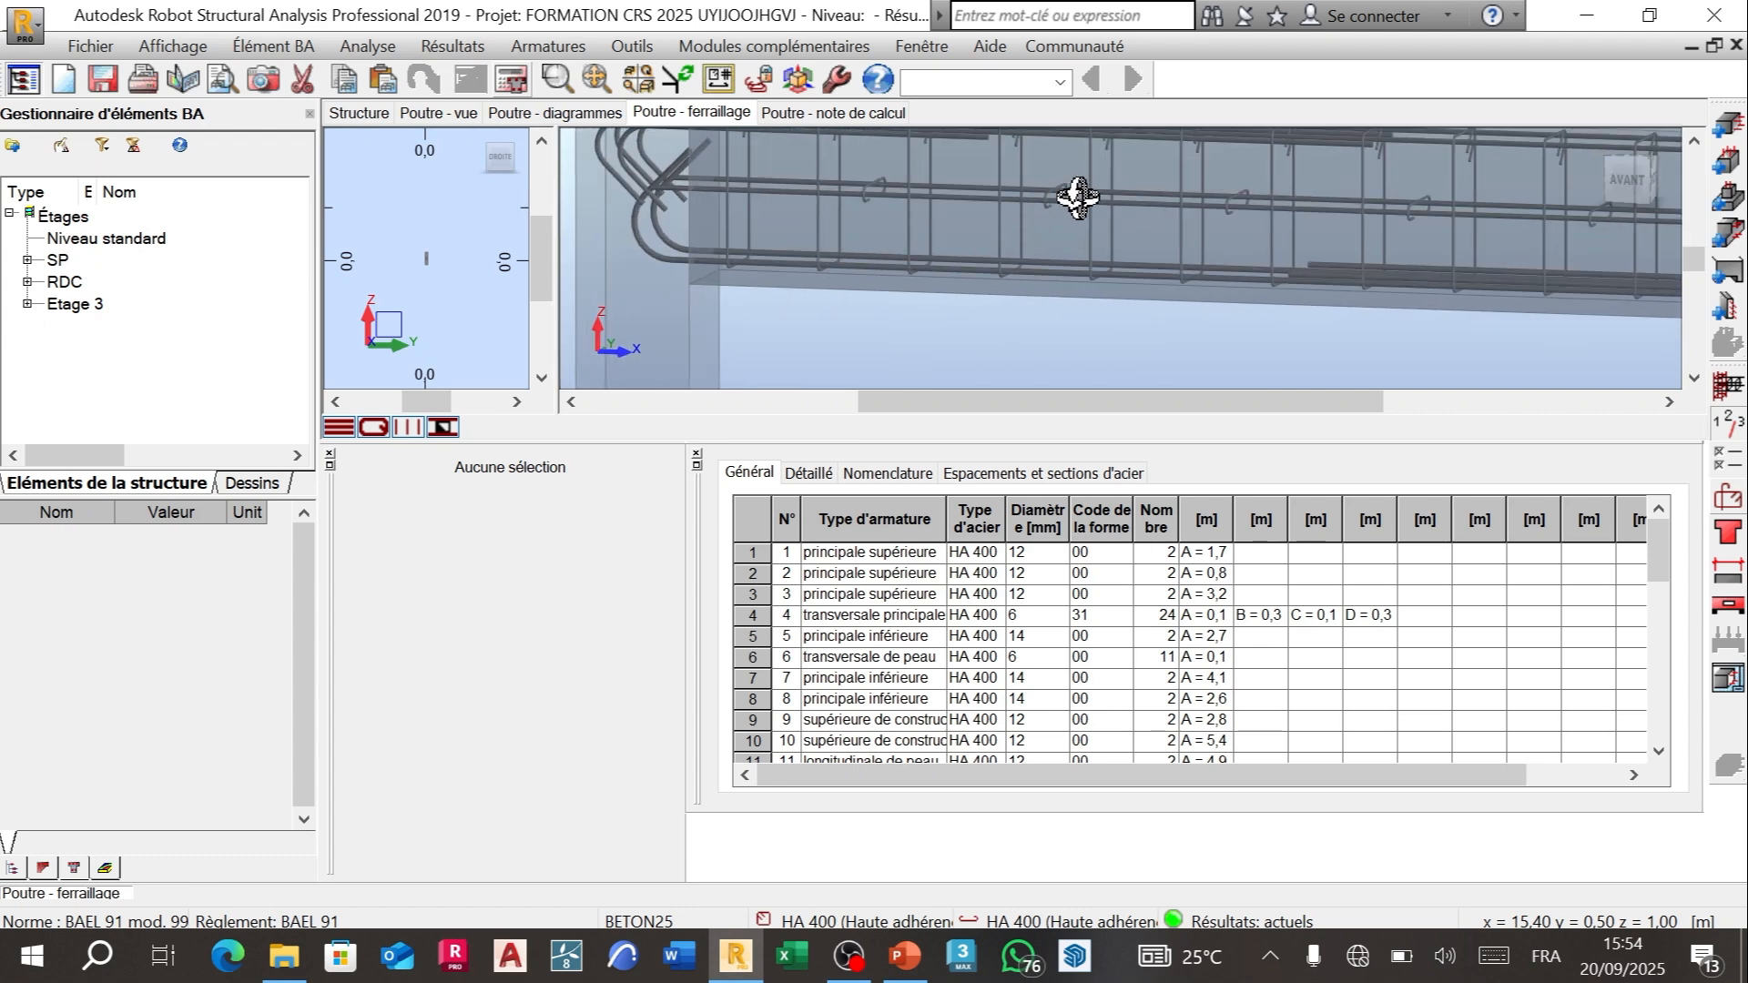
{"action": "scroll", "coordinate": [1078, 197], "scroll_direction": "up", "scroll_amount": 8}
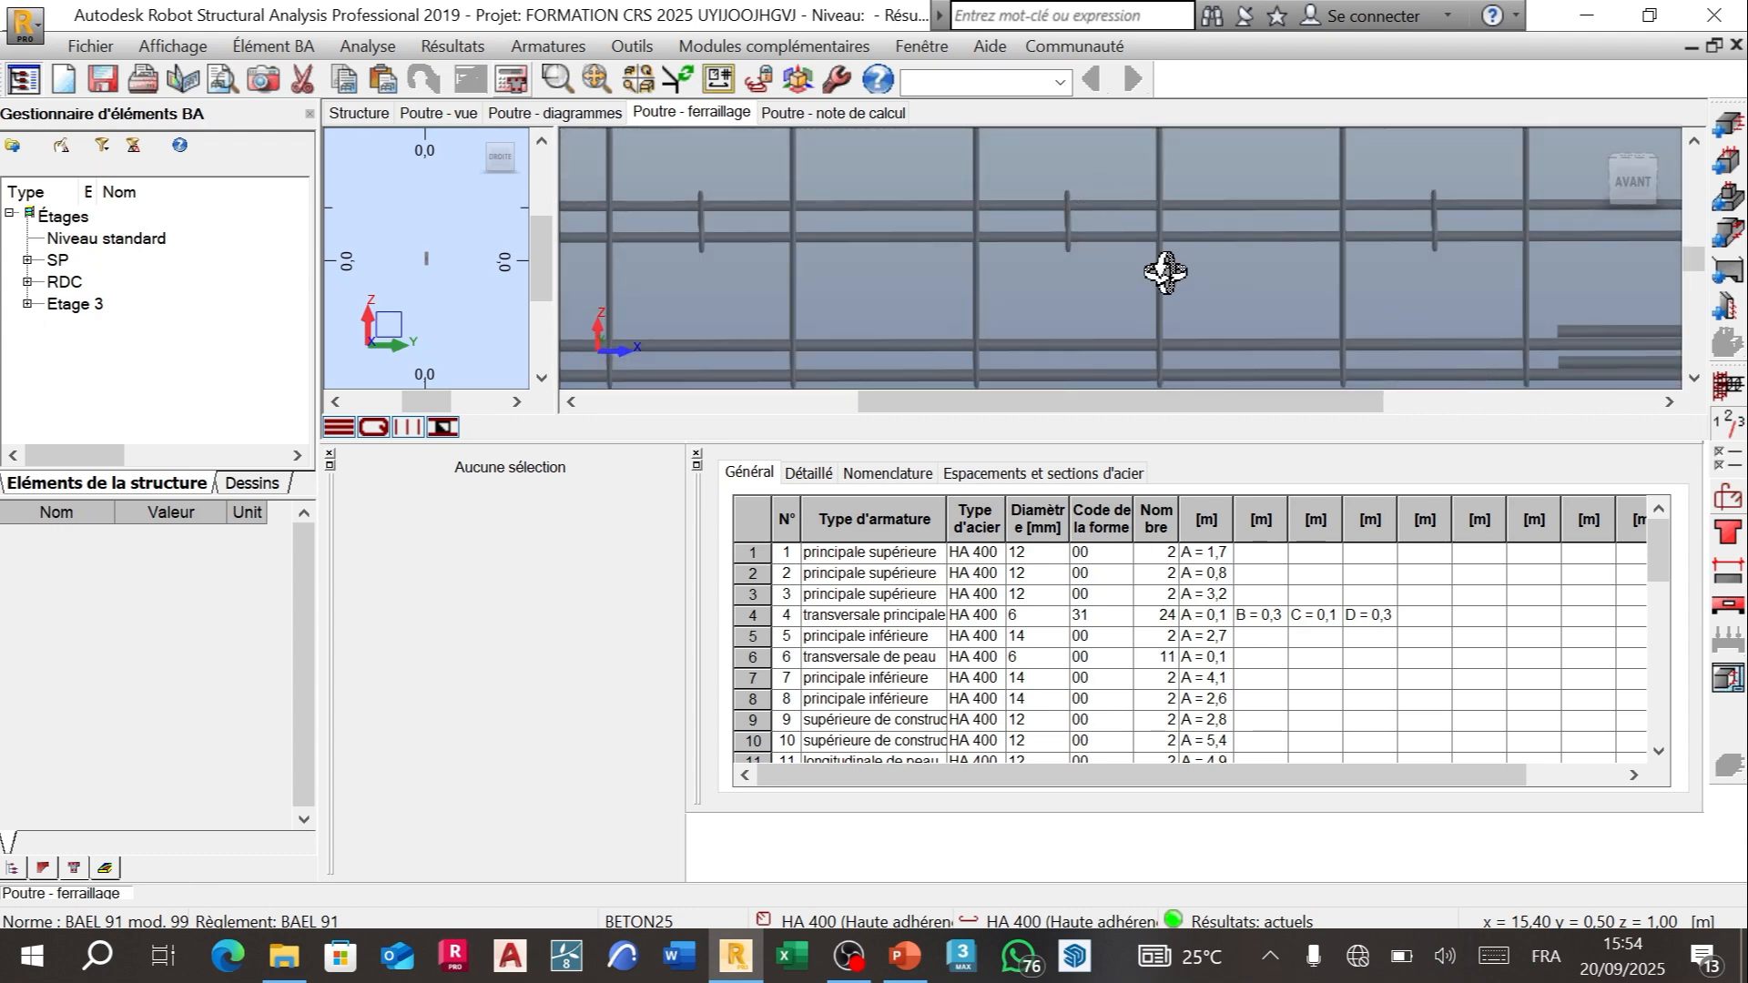
{"action": "middle_click_drag", "start_coordinate": [1166, 272], "coordinate": [1165, 209], "text": "shift"}
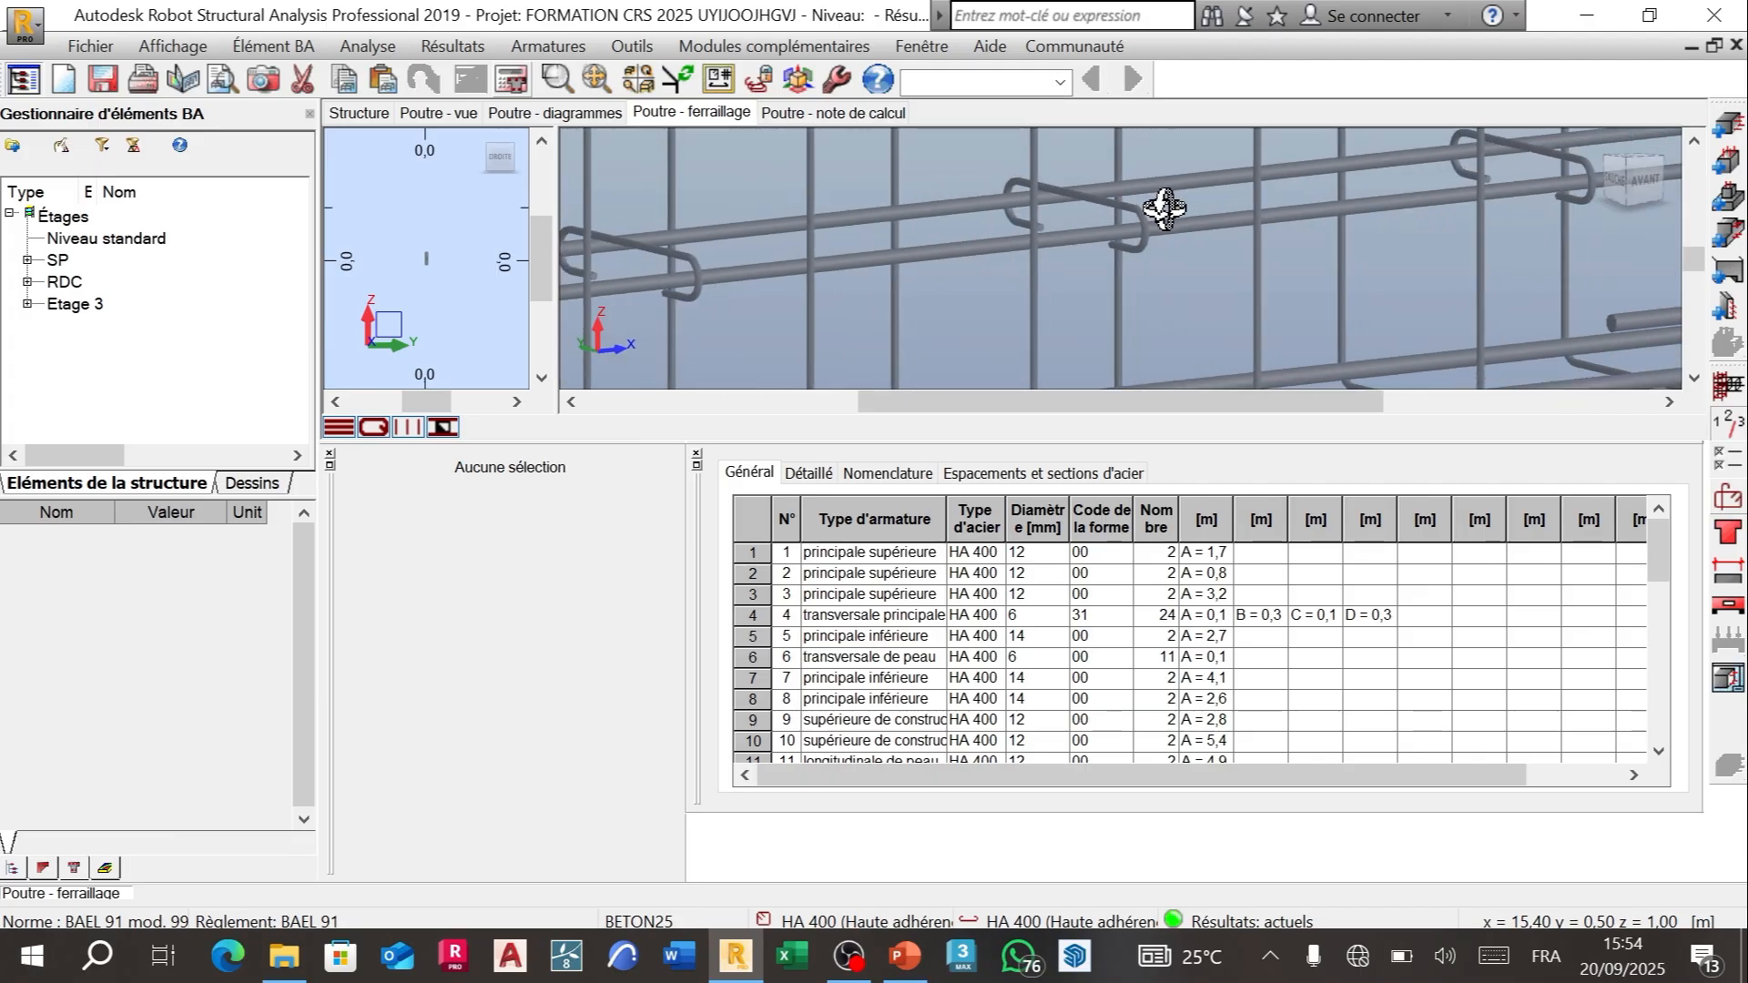
{"action": "mouse_move", "coordinate": [1053, 210]}
{"action": "middle_mouse_down", "text": "shift"}
{"action": "mouse_move", "coordinate": [1019, 246]}
{"action": "mouse_move", "coordinate": [1071, 228]}
{"action": "middle_mouse_up", "text": "shift"}
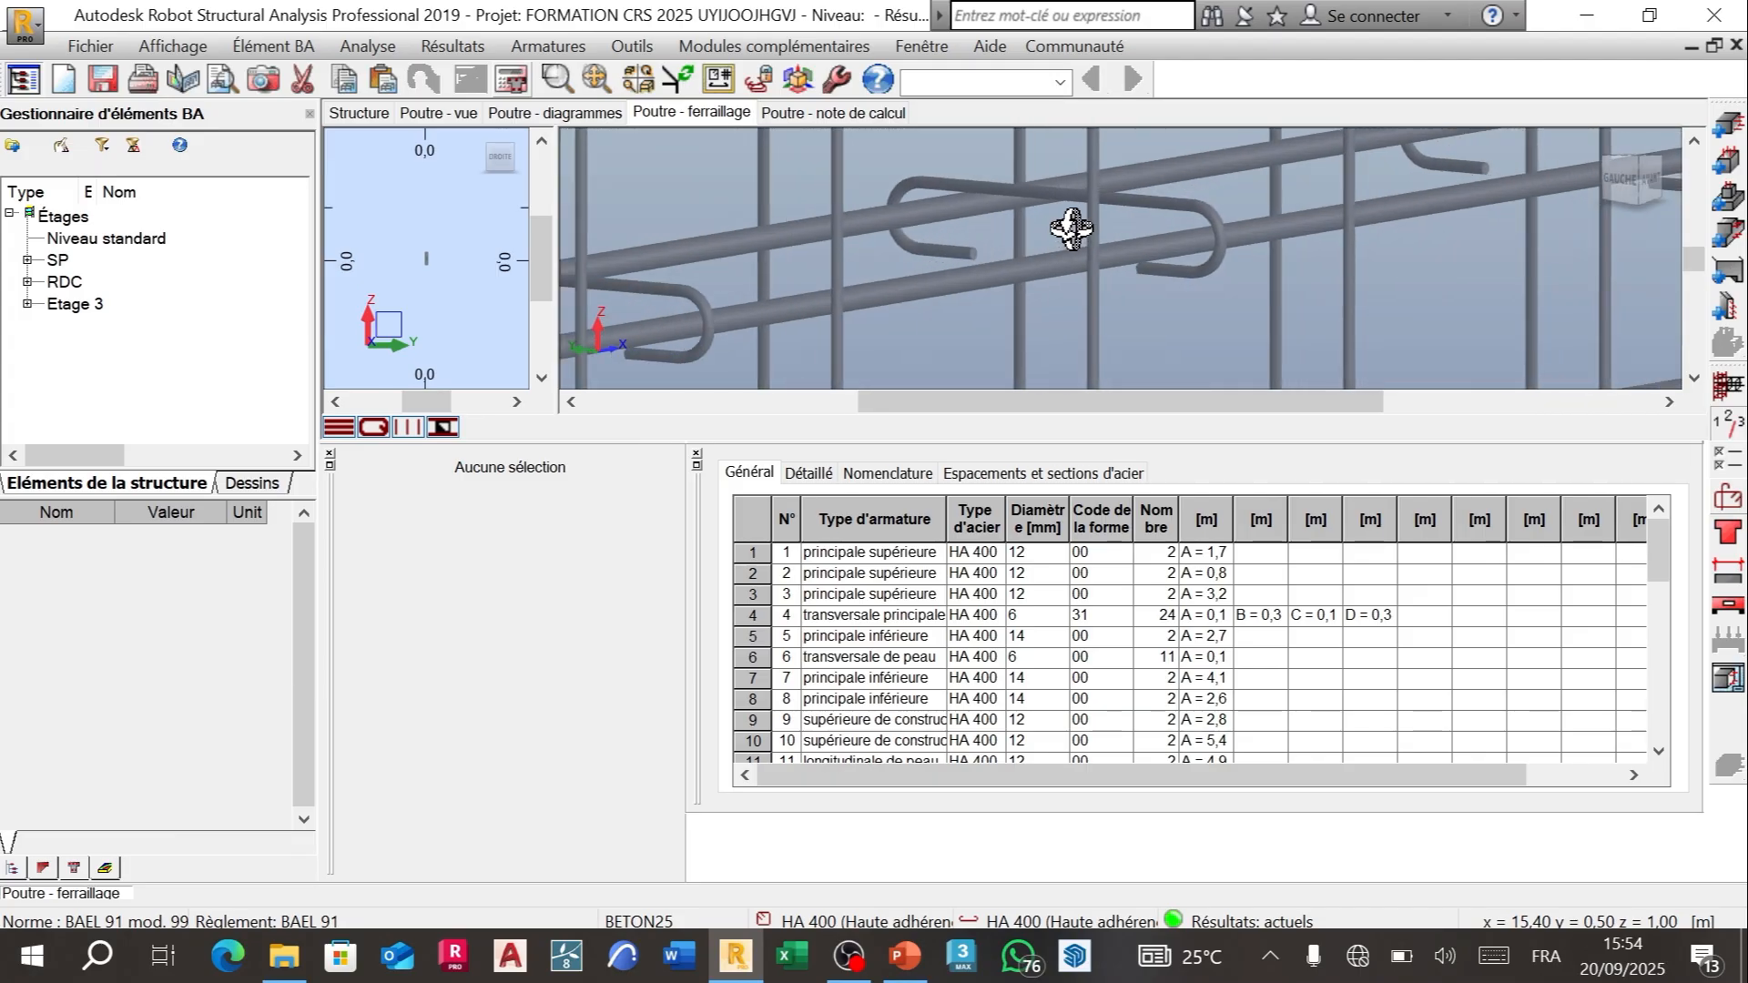
{"action": "middle_click_drag", "start_coordinate": [1187, 274], "coordinate": [1135, 239], "text": "shift"}
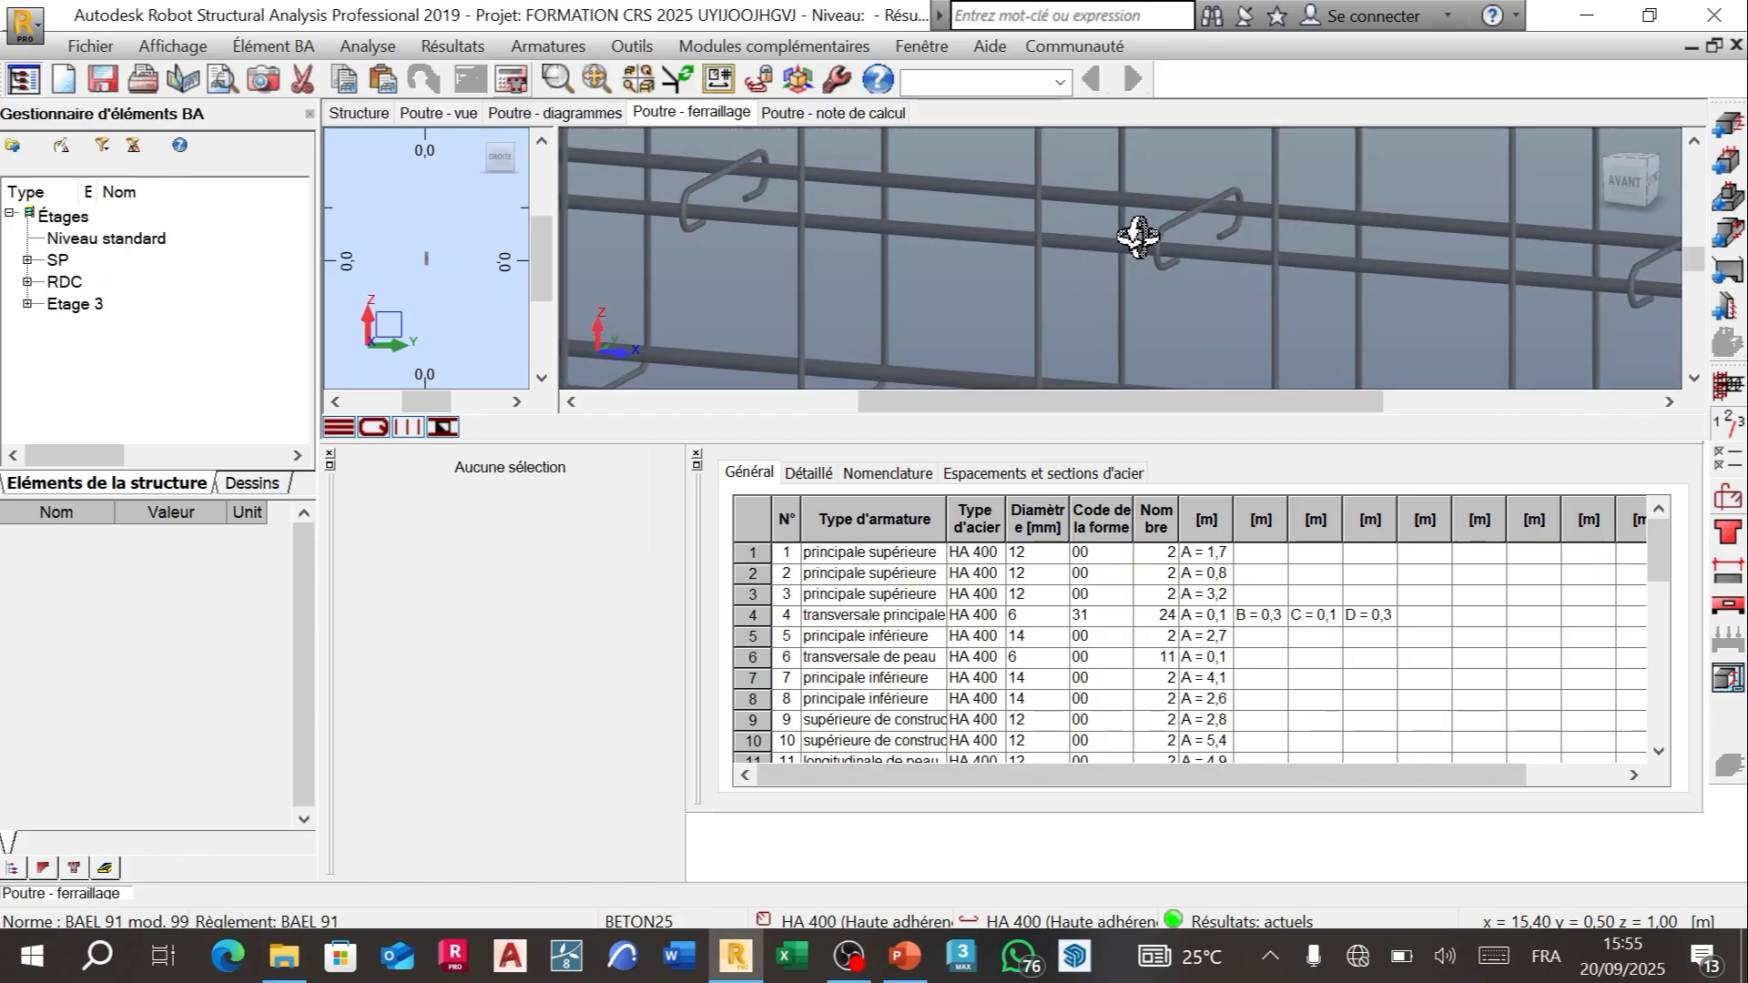
{"action": "scroll", "coordinate": [1162, 230], "scroll_direction": "up", "scroll_amount": 3}
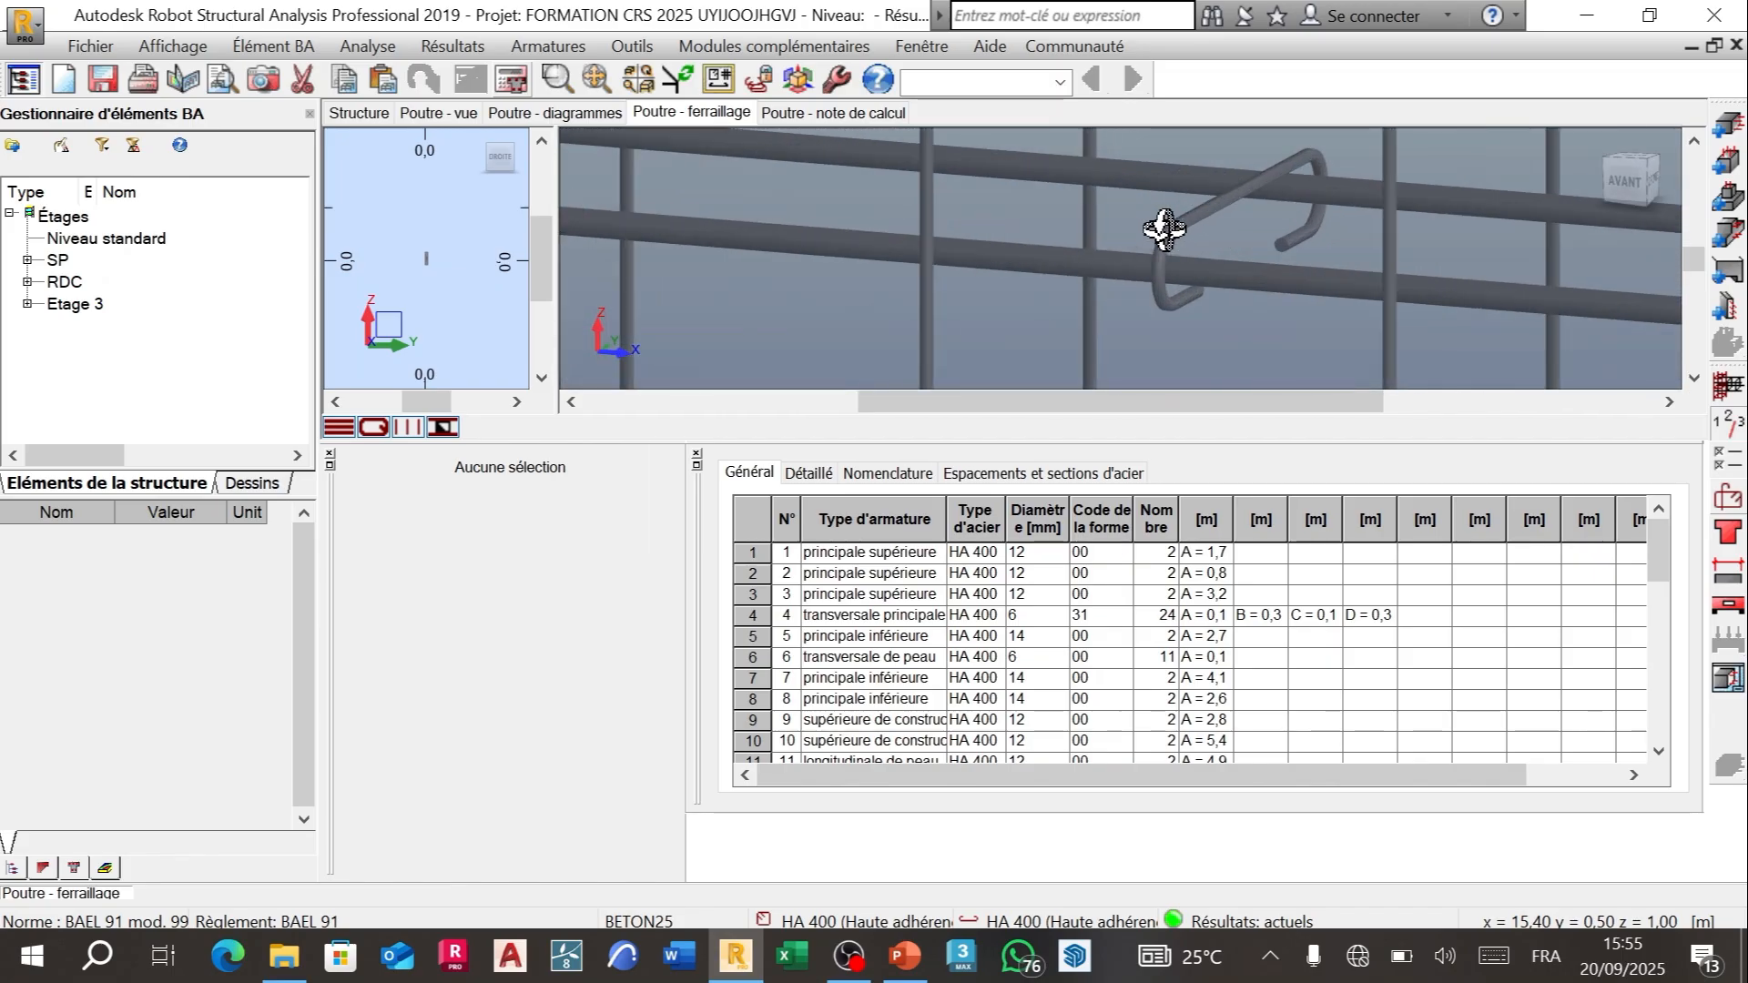
{"action": "middle_click_drag", "start_coordinate": [1163, 230], "coordinate": [1224, 226], "text": "shift"}
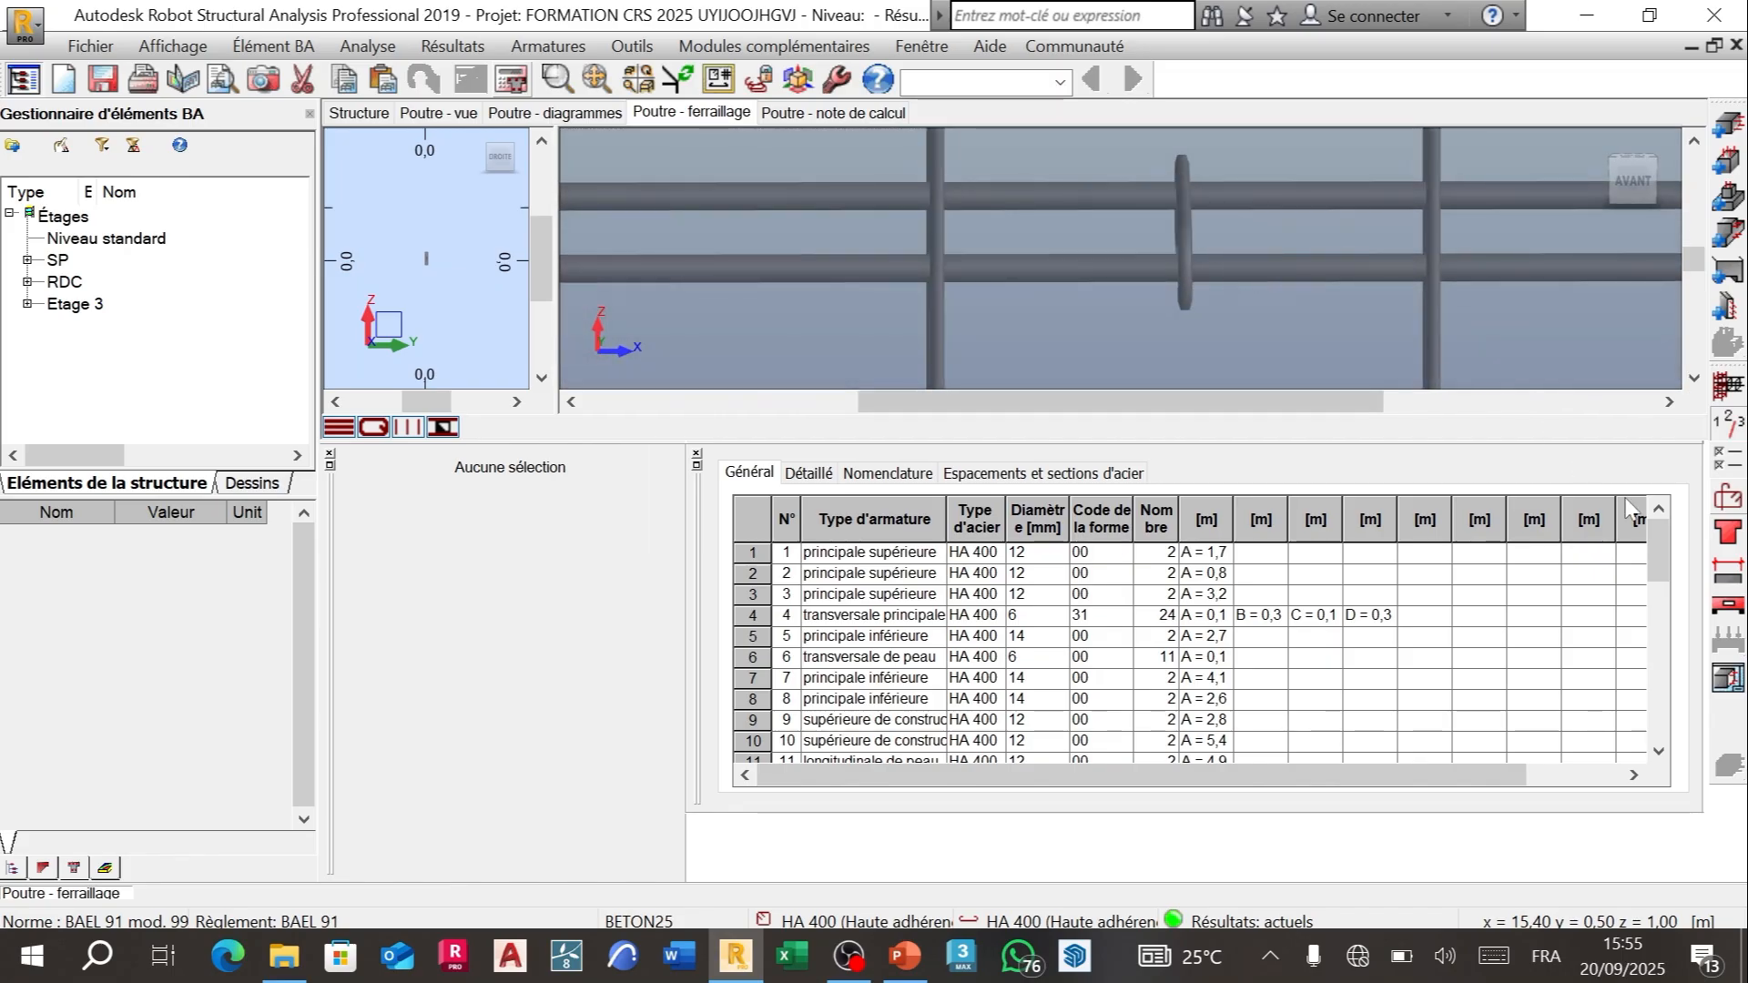
Step: Turn off the Encadrés option for the skin reinforcement in the reinforcement arrangement and recalculate the beam
{"action": "left_click", "coordinate": [1728, 534]}
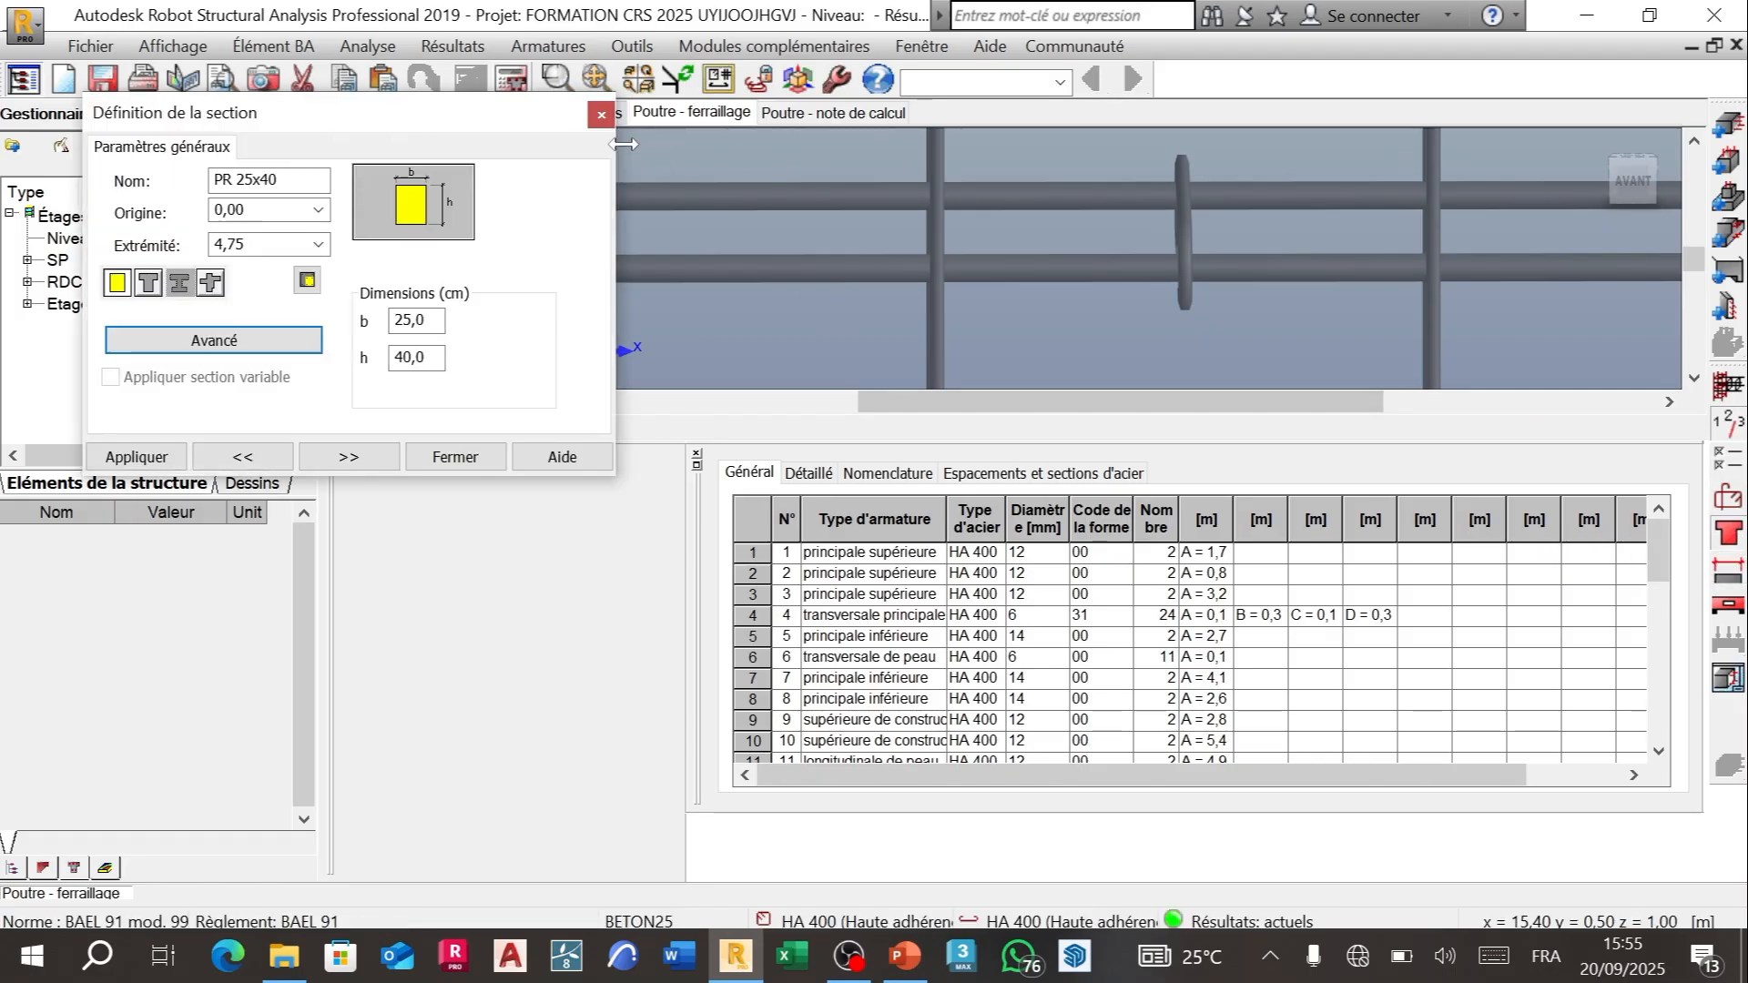
{"action": "left_click", "coordinate": [600, 116]}
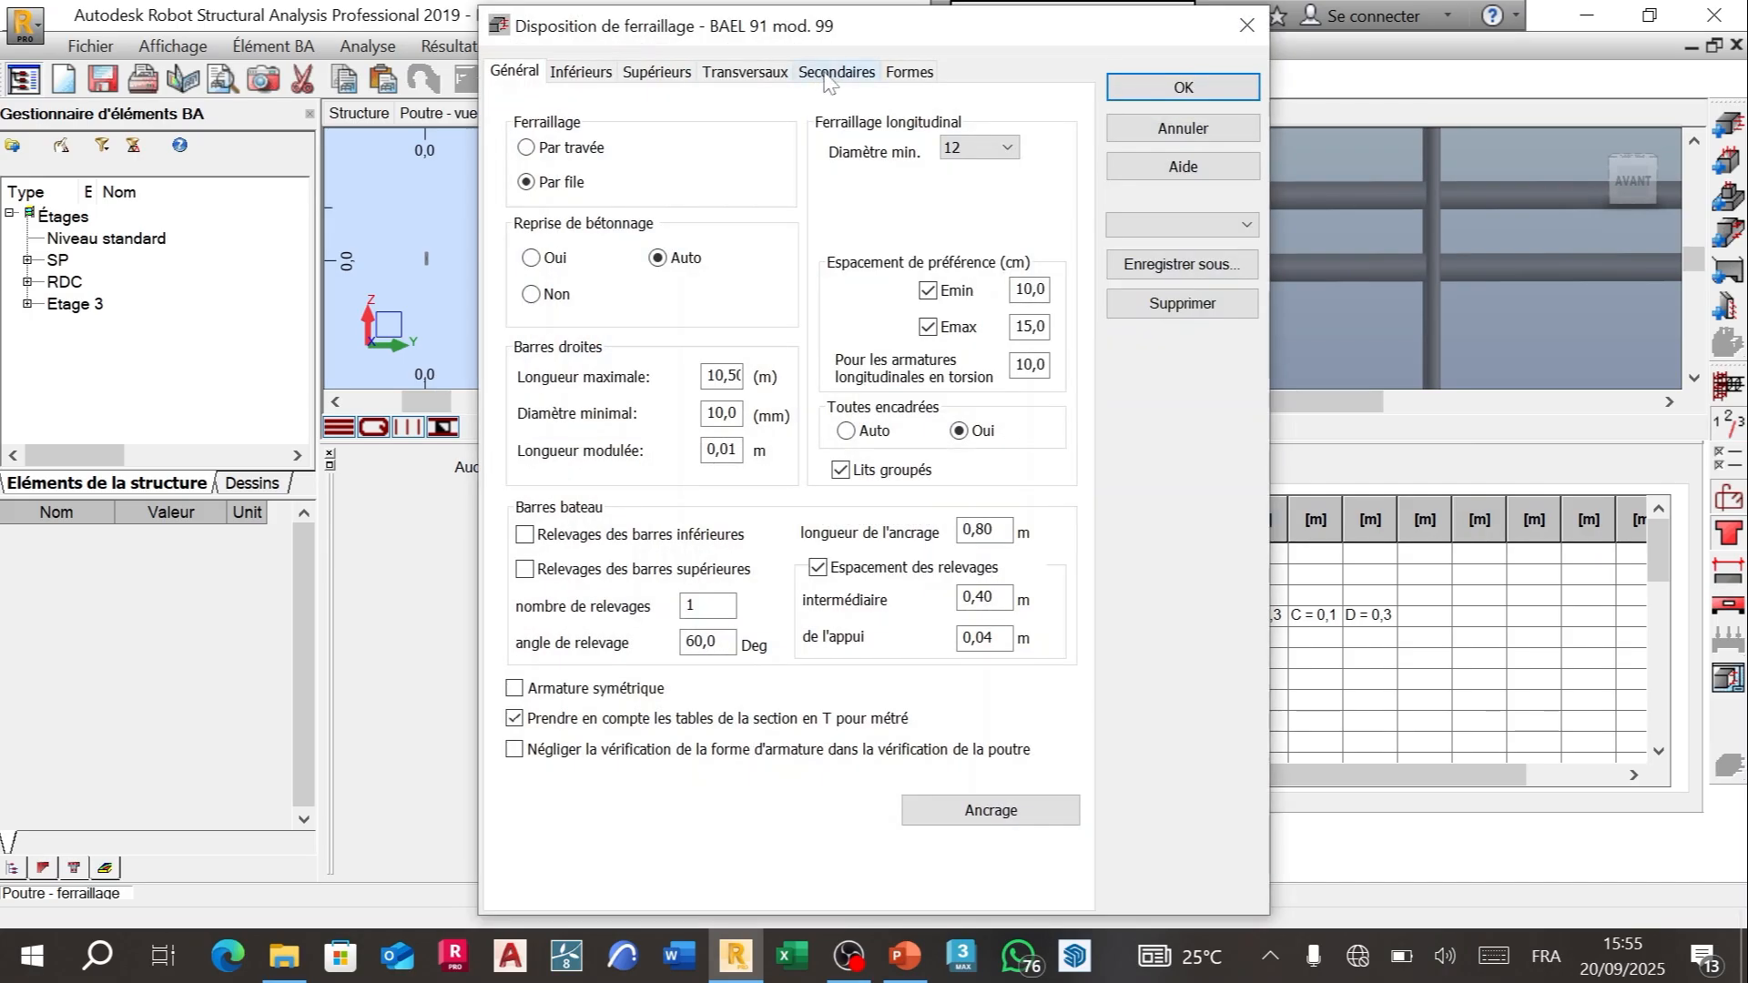
{"action": "left_click", "coordinate": [834, 72]}
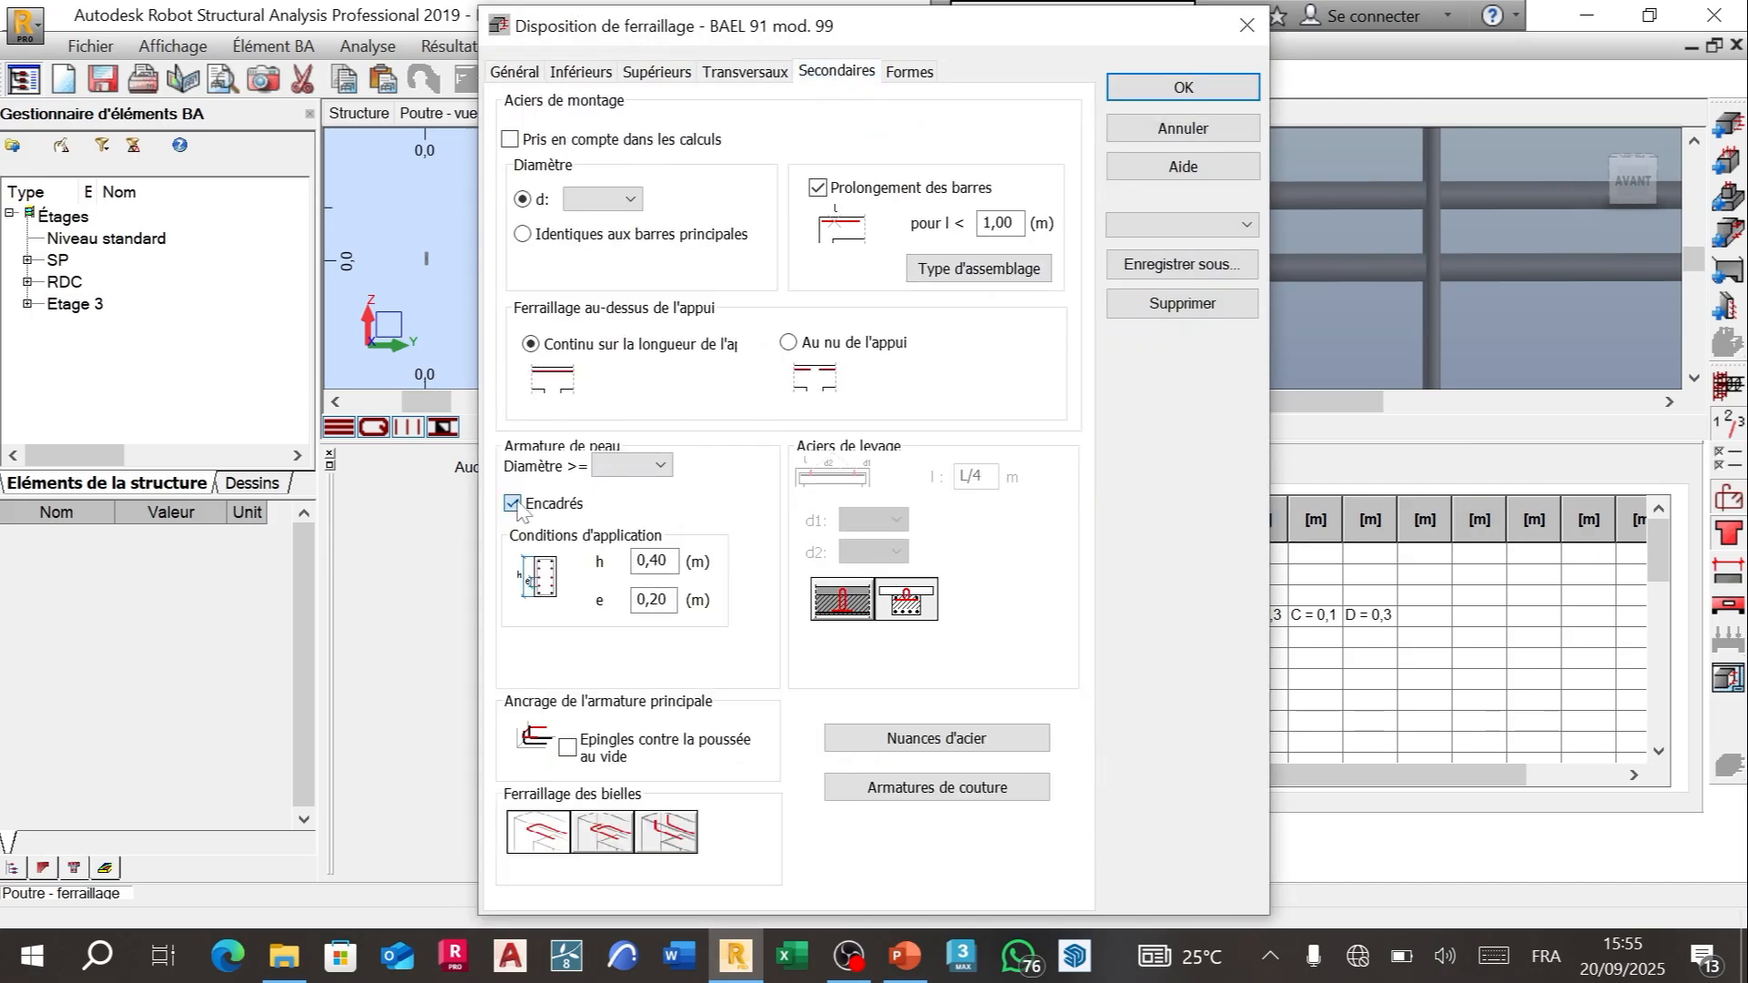
{"action": "left_click", "coordinate": [1152, 96]}
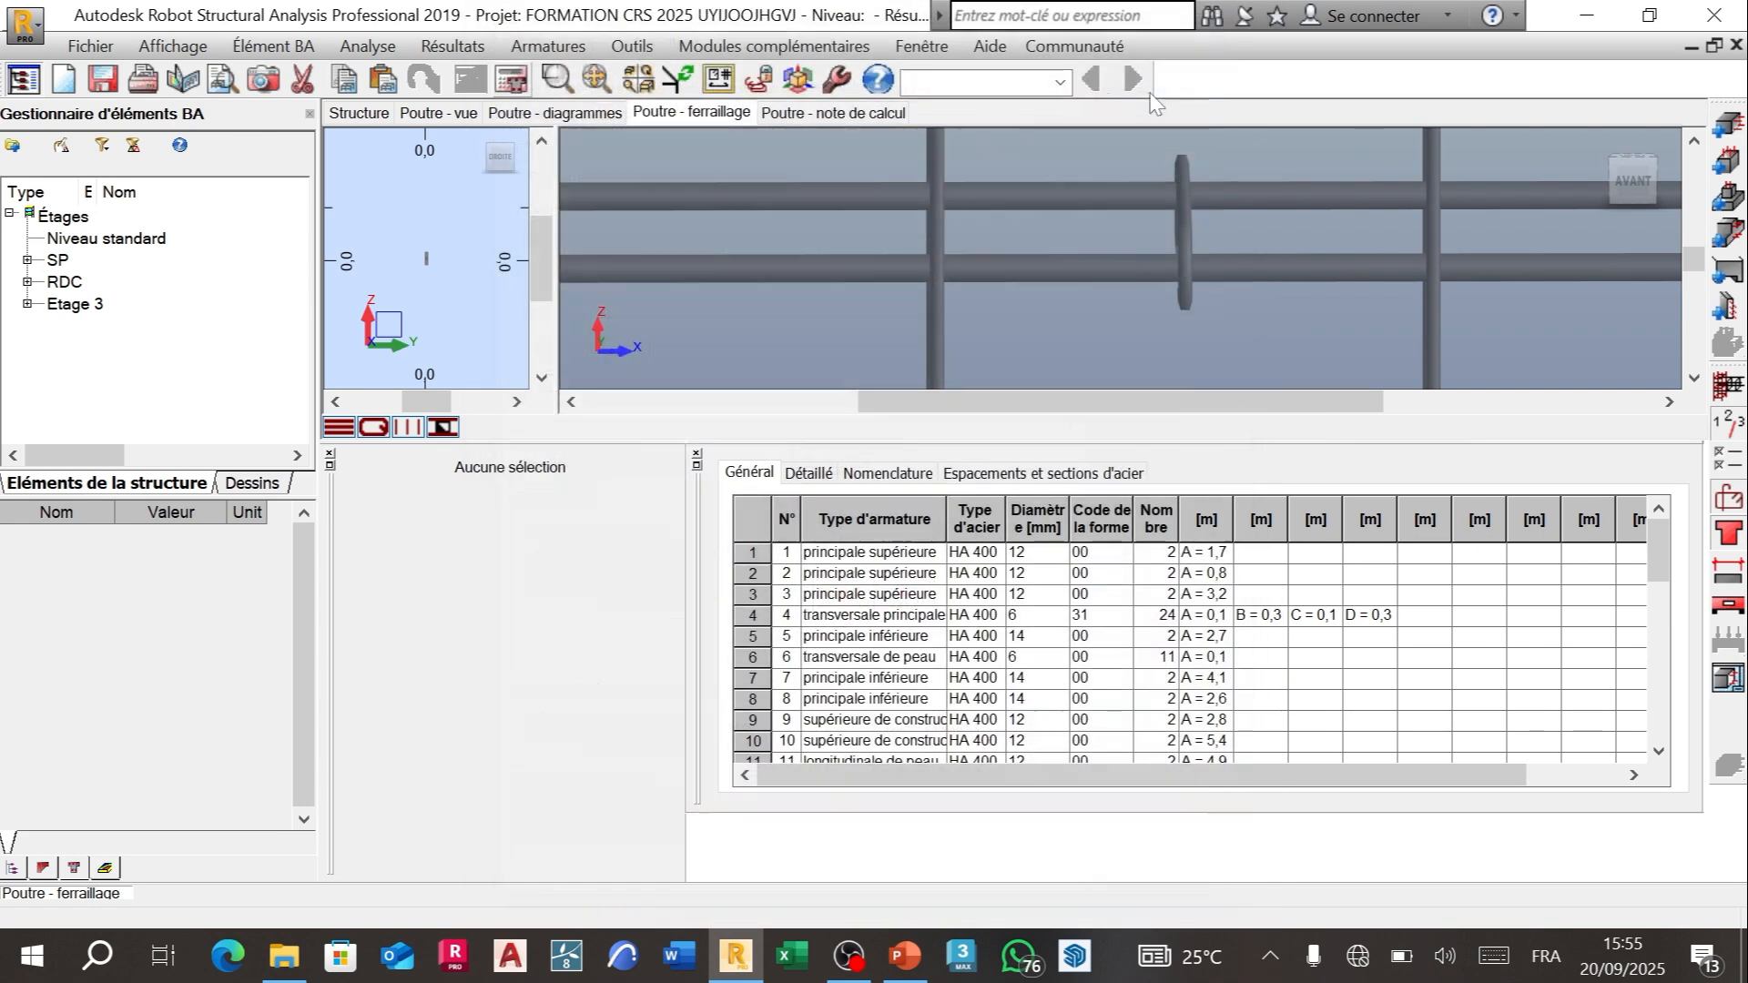
{"action": "left_click", "coordinate": [512, 80]}
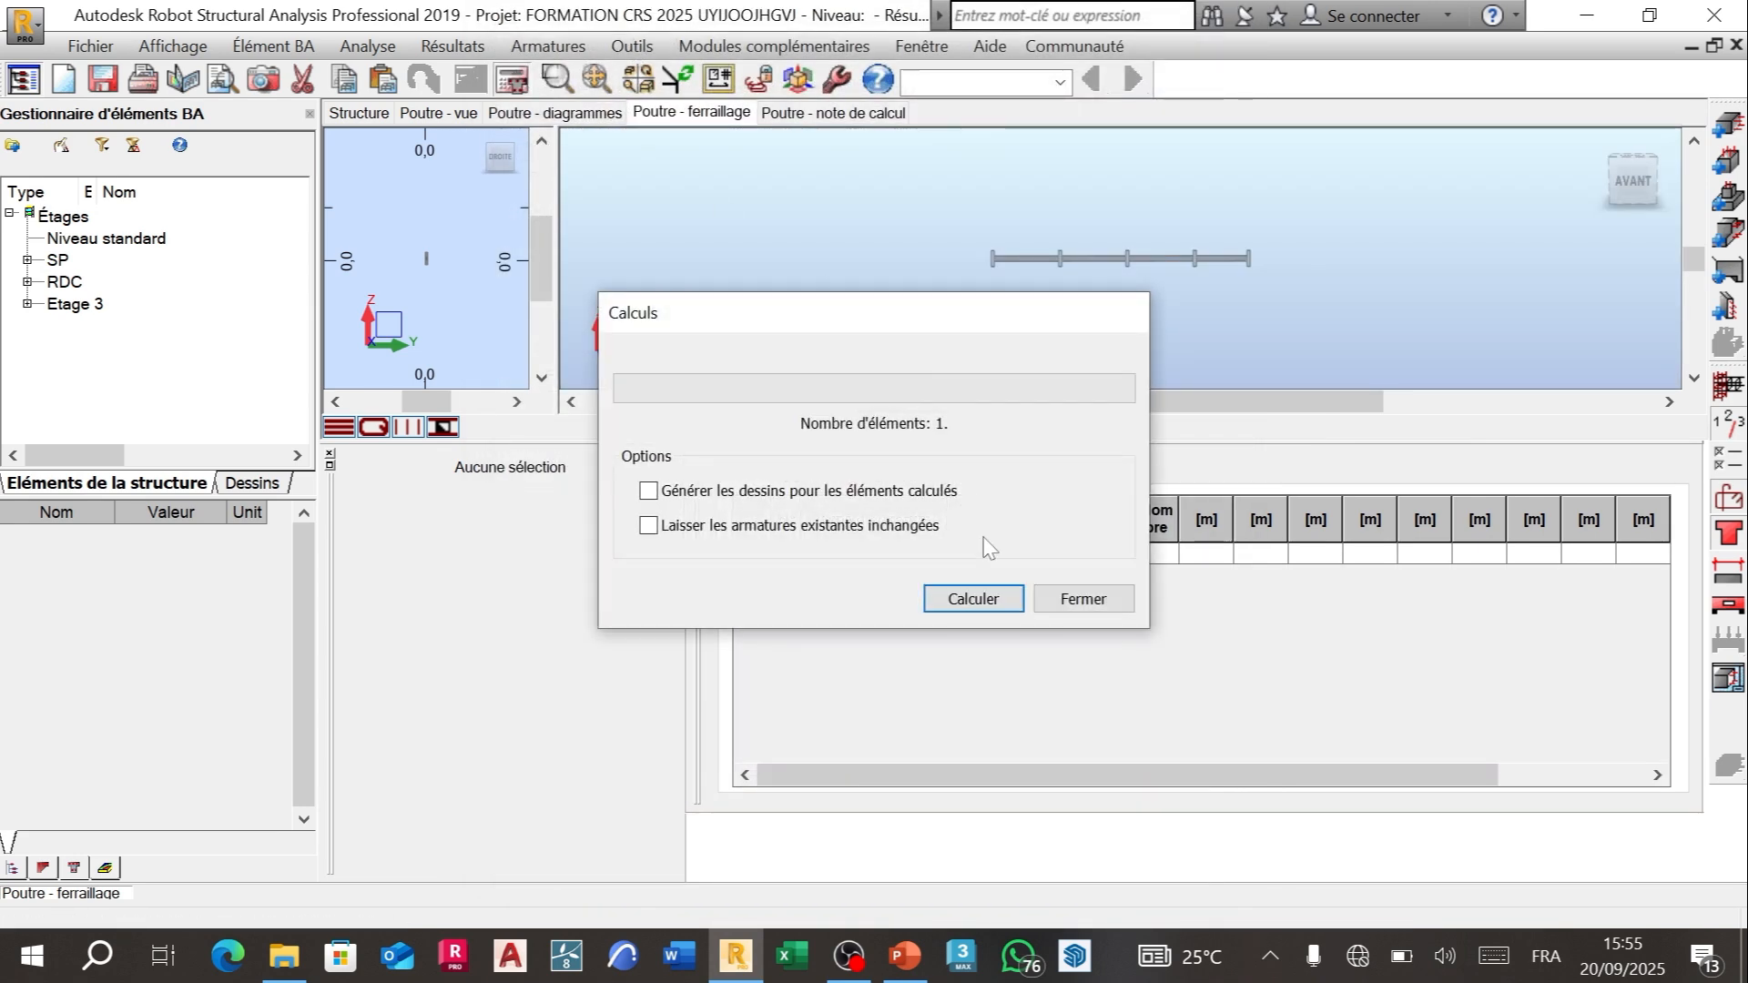
{"action": "left_click", "coordinate": [971, 598]}
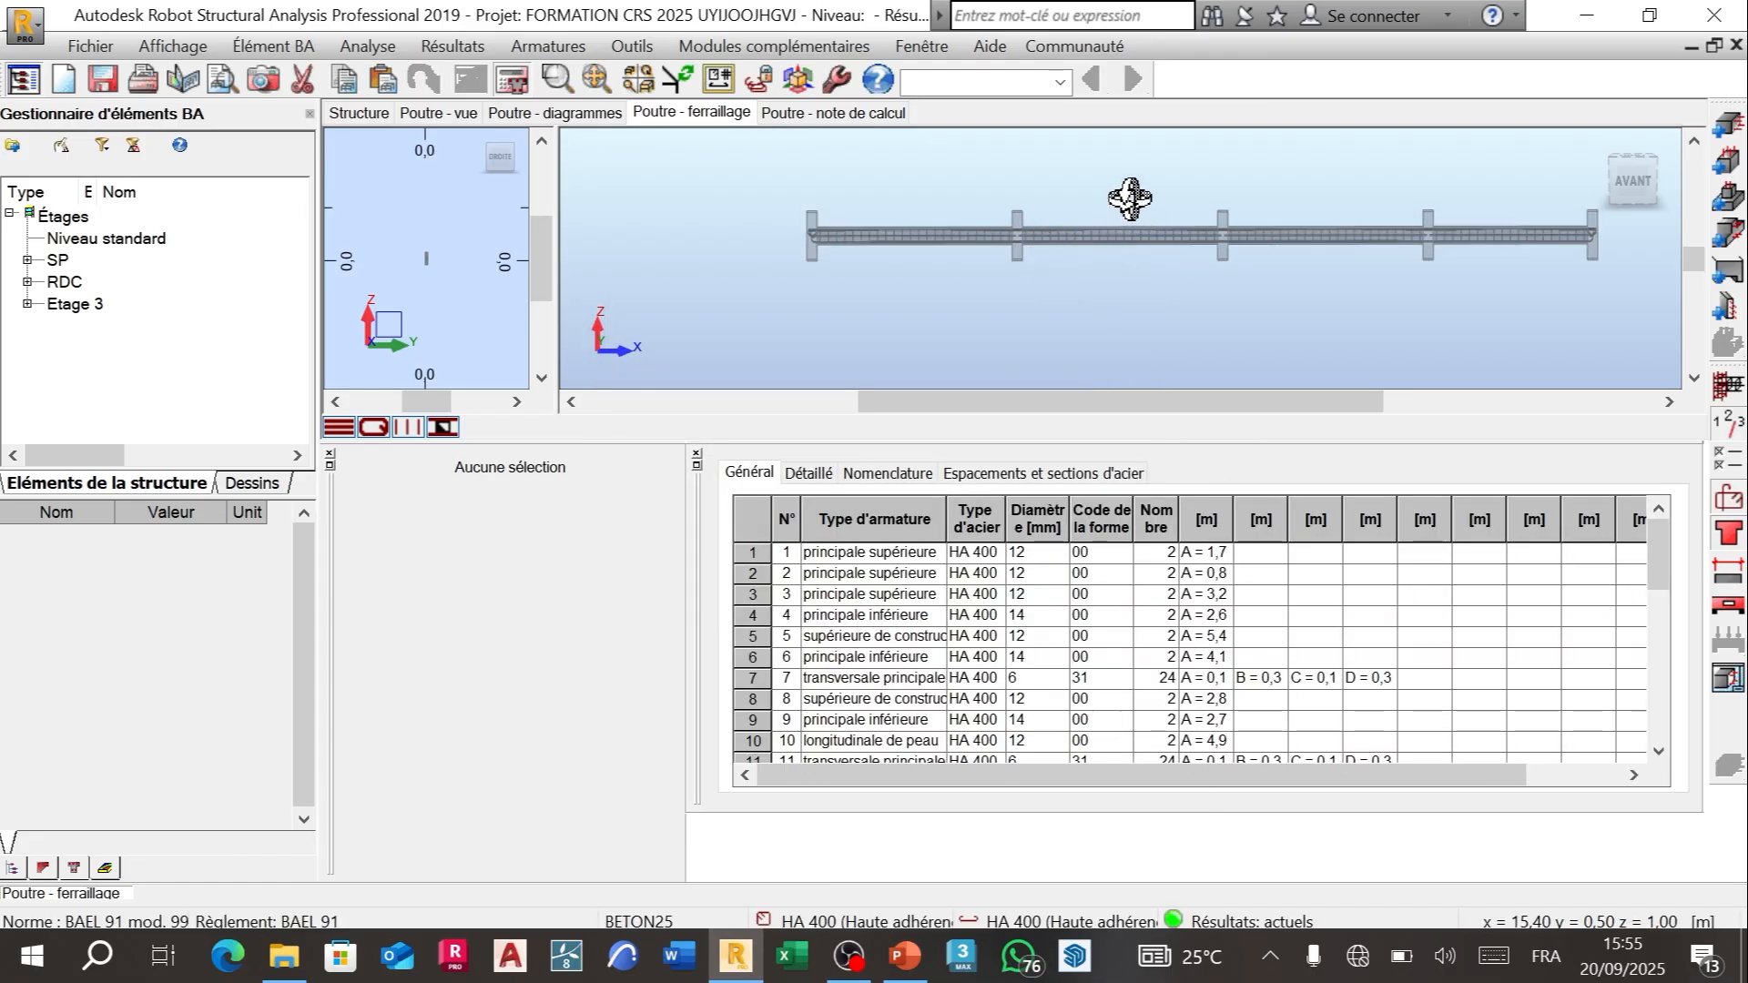
Step: Examine in 3D the recalculated longitudinal bars and end hooks, from the first end support through the neighbouring spans
{"action": "scroll", "coordinate": [975, 234], "scroll_direction": "up", "scroll_amount": 5}
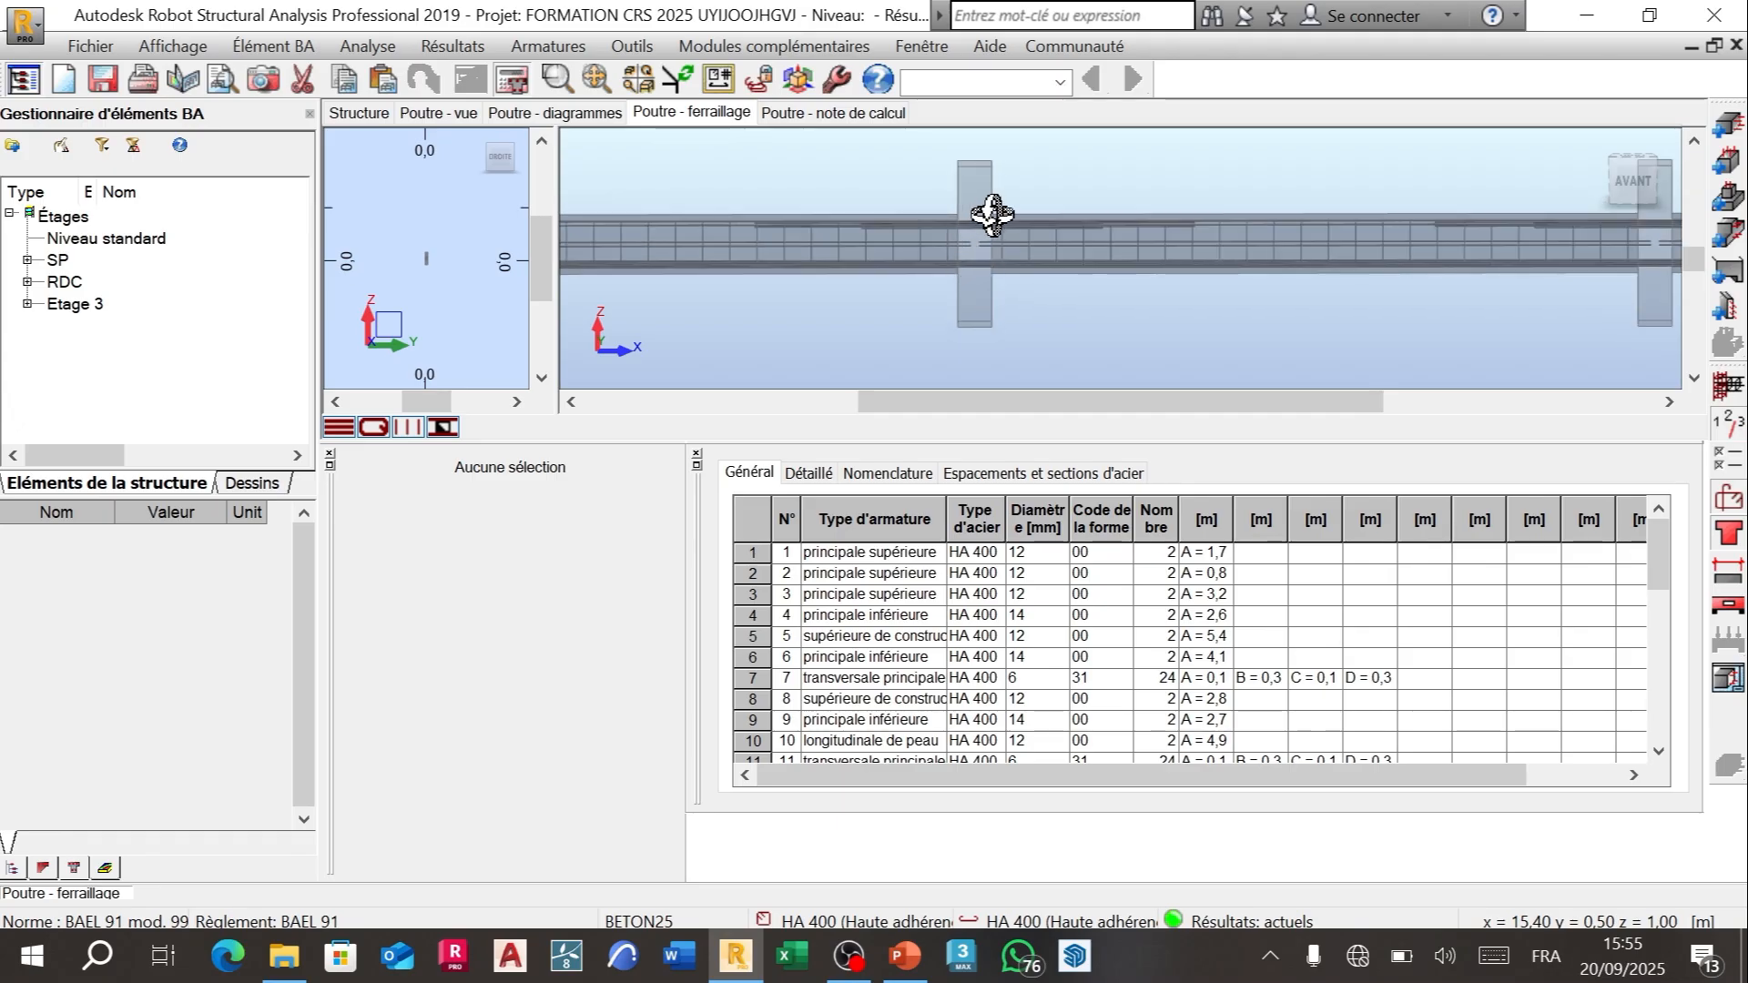
{"action": "middle_click_drag", "start_coordinate": [992, 214], "coordinate": [910, 298], "text": "shift"}
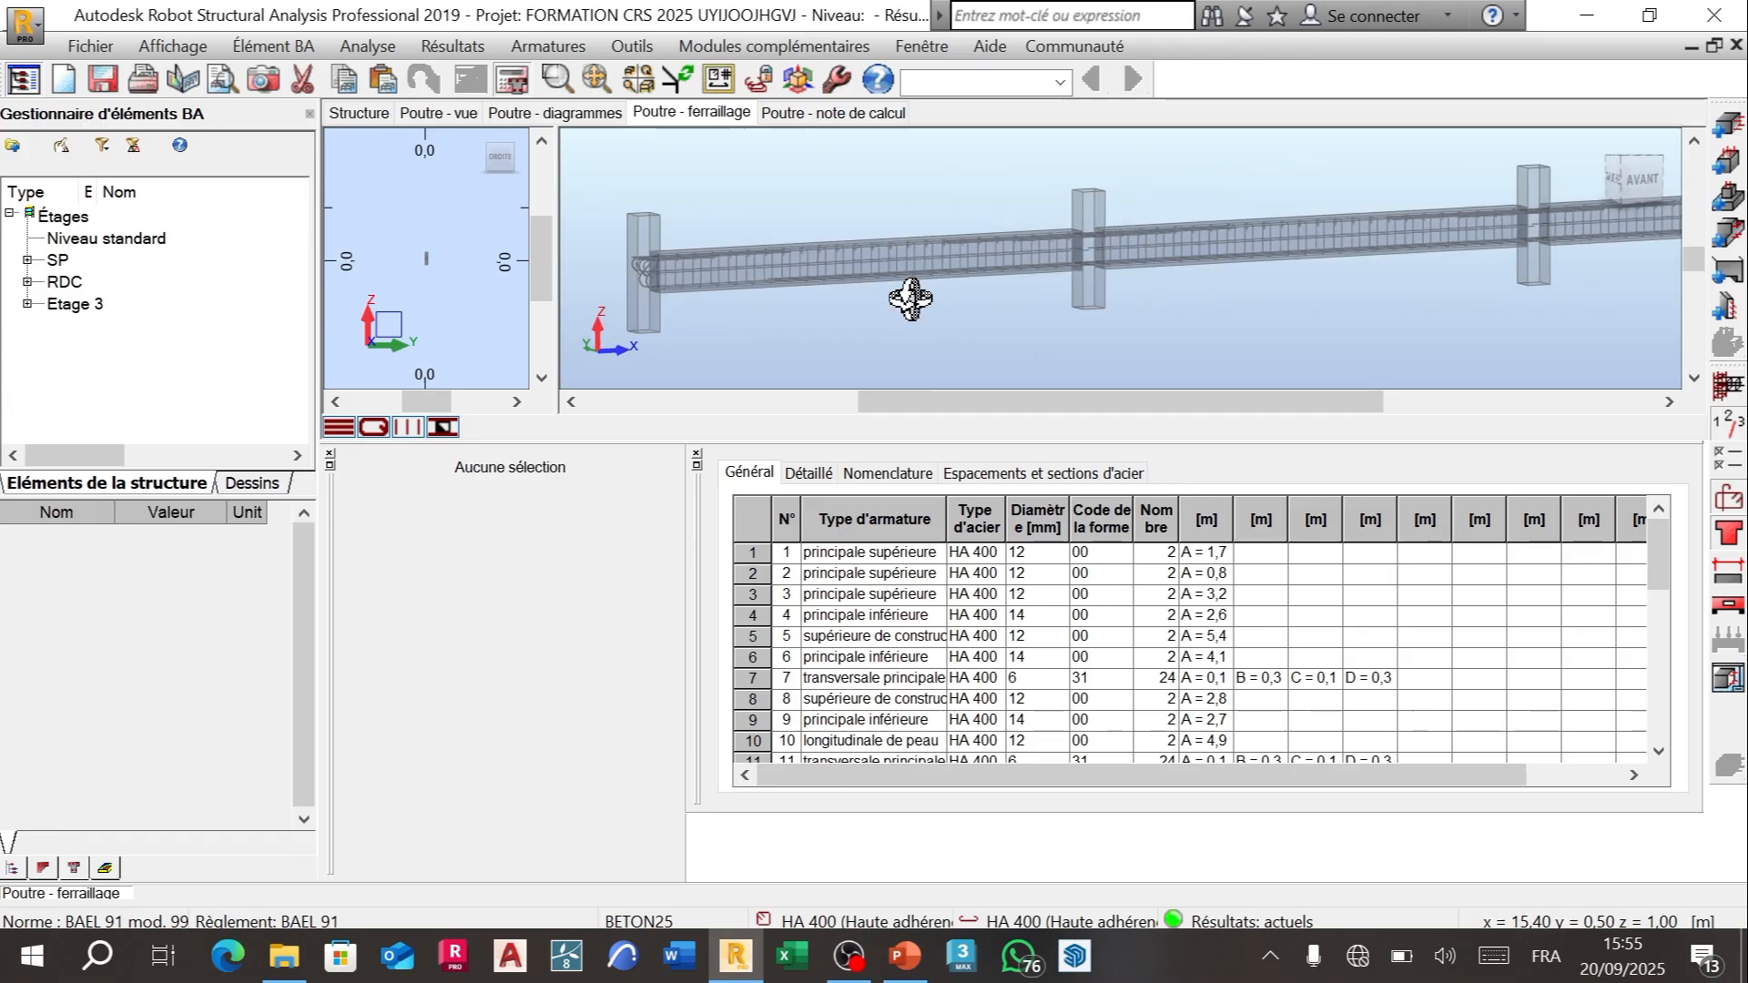
{"action": "scroll", "coordinate": [761, 280], "scroll_direction": "up", "scroll_amount": 6}
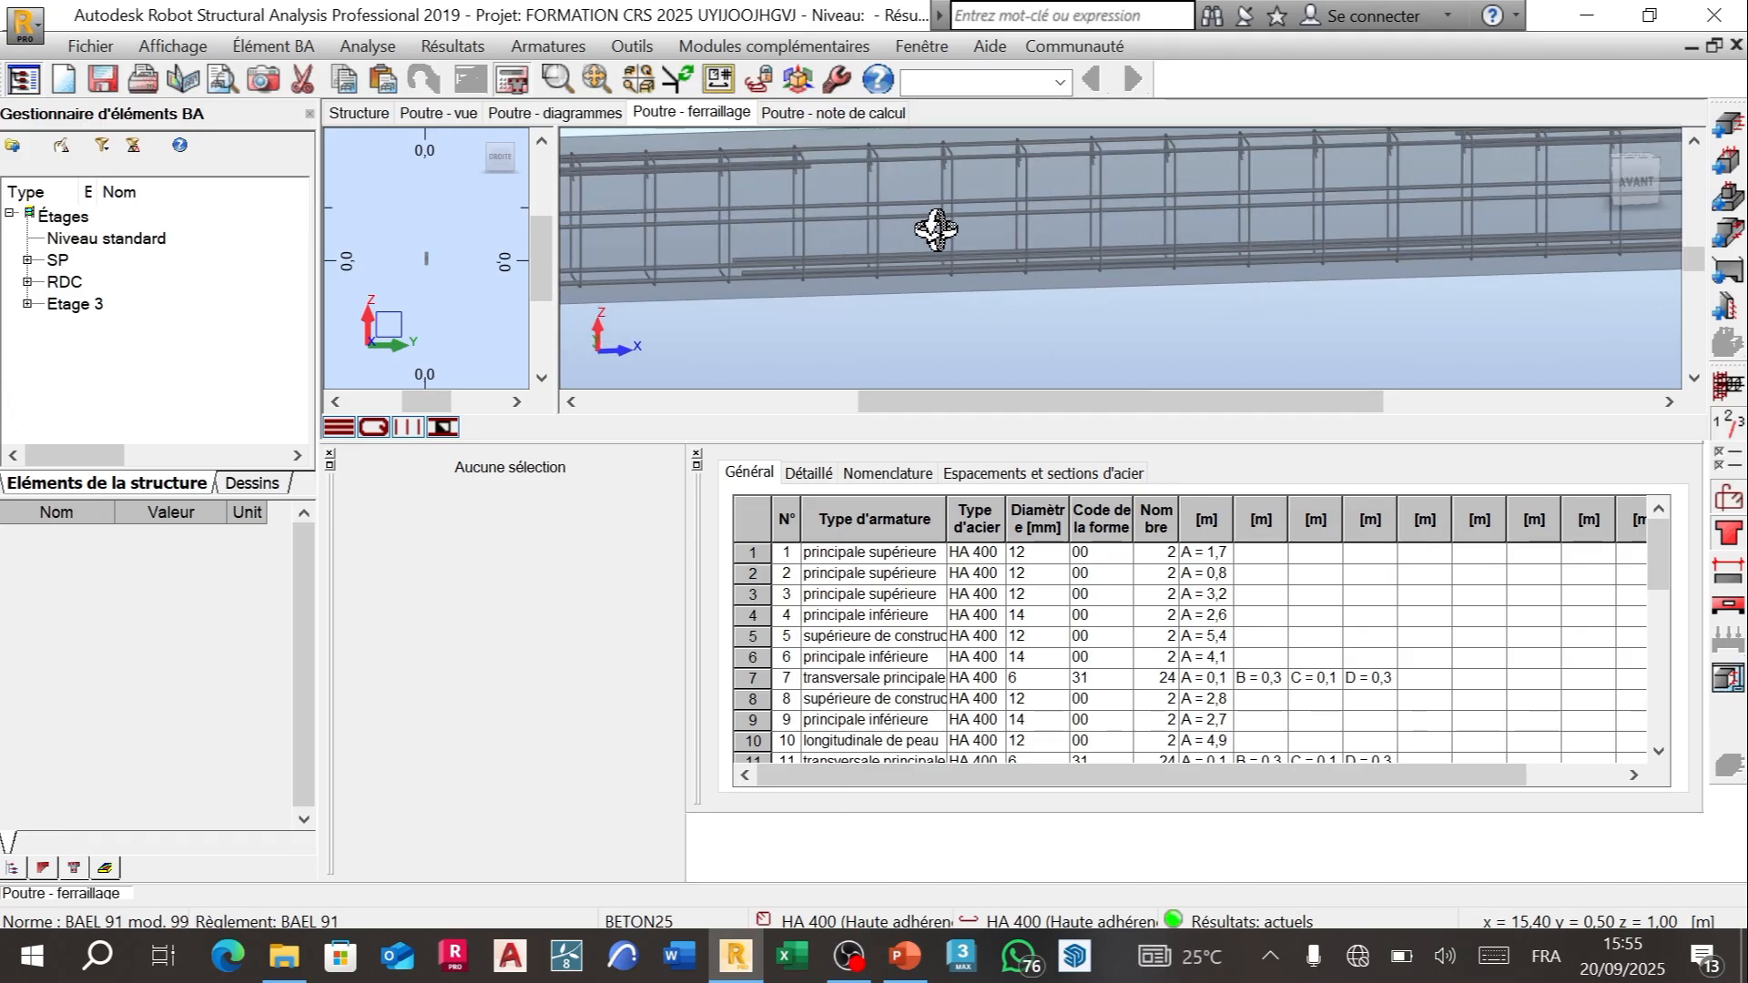
{"action": "middle_click_drag", "start_coordinate": [936, 229], "coordinate": [1393, 210], "text": "shift"}
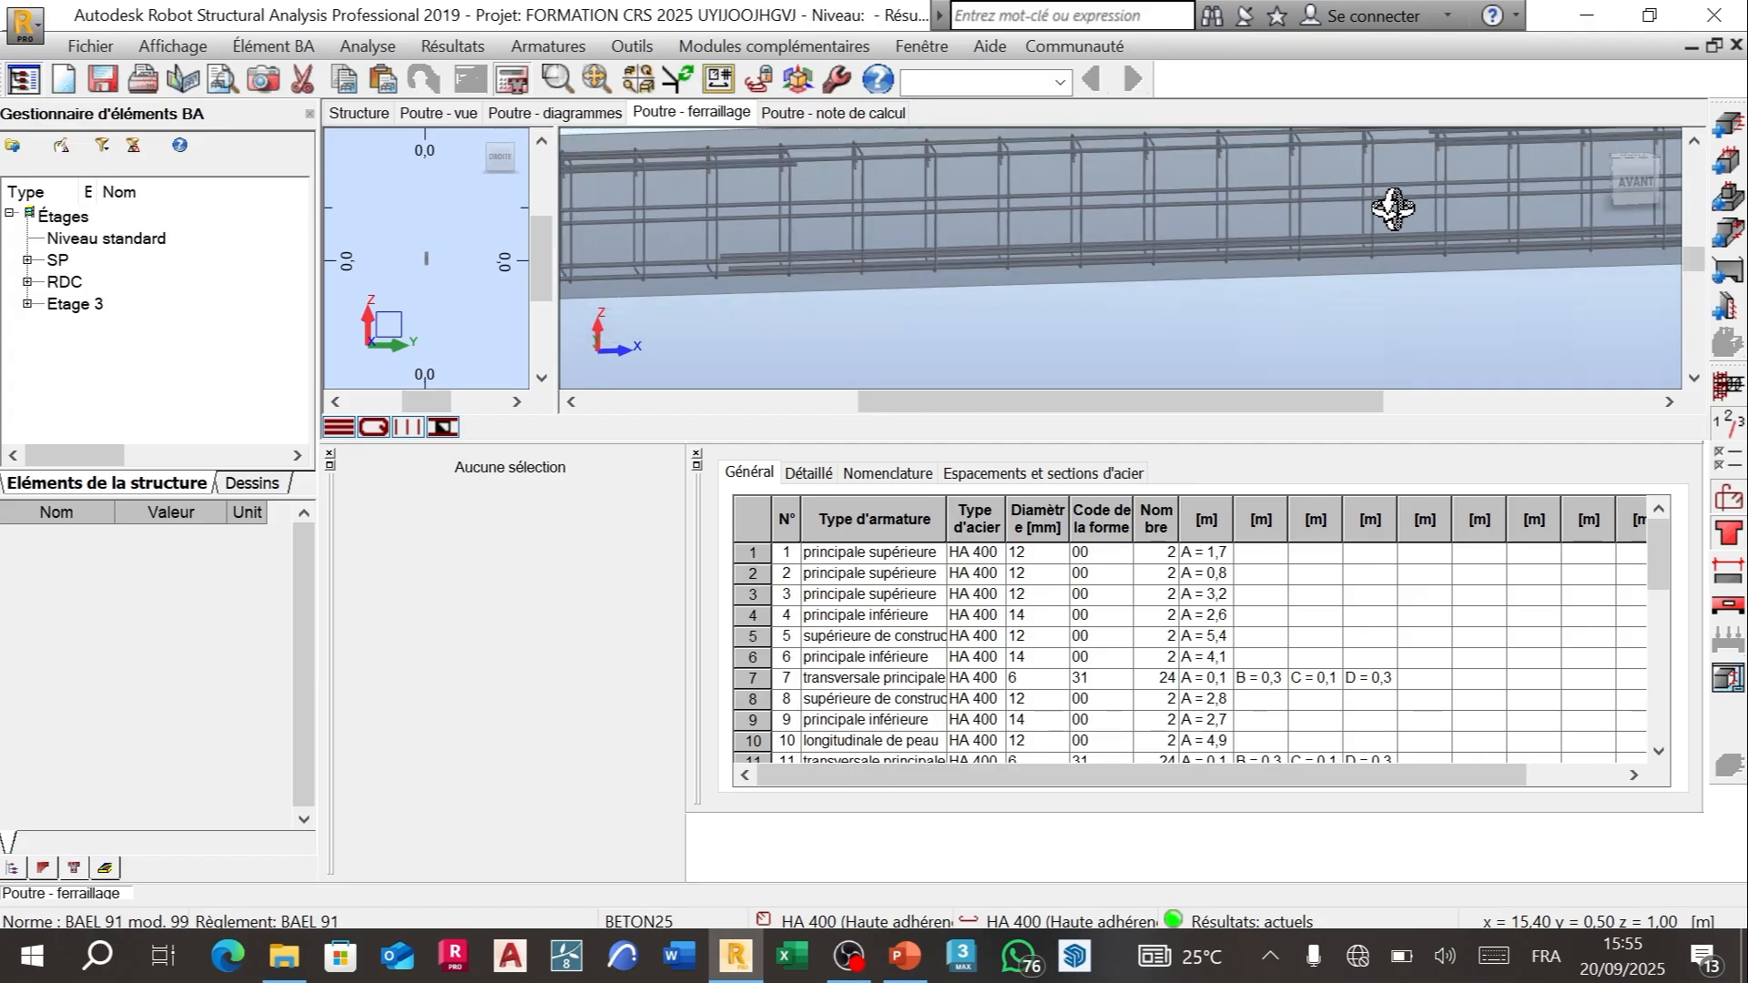
{"action": "scroll", "coordinate": [1393, 209], "scroll_direction": "down", "scroll_amount": 4}
{"action": "scroll", "coordinate": [968, 215], "scroll_direction": "up", "scroll_amount": 5}
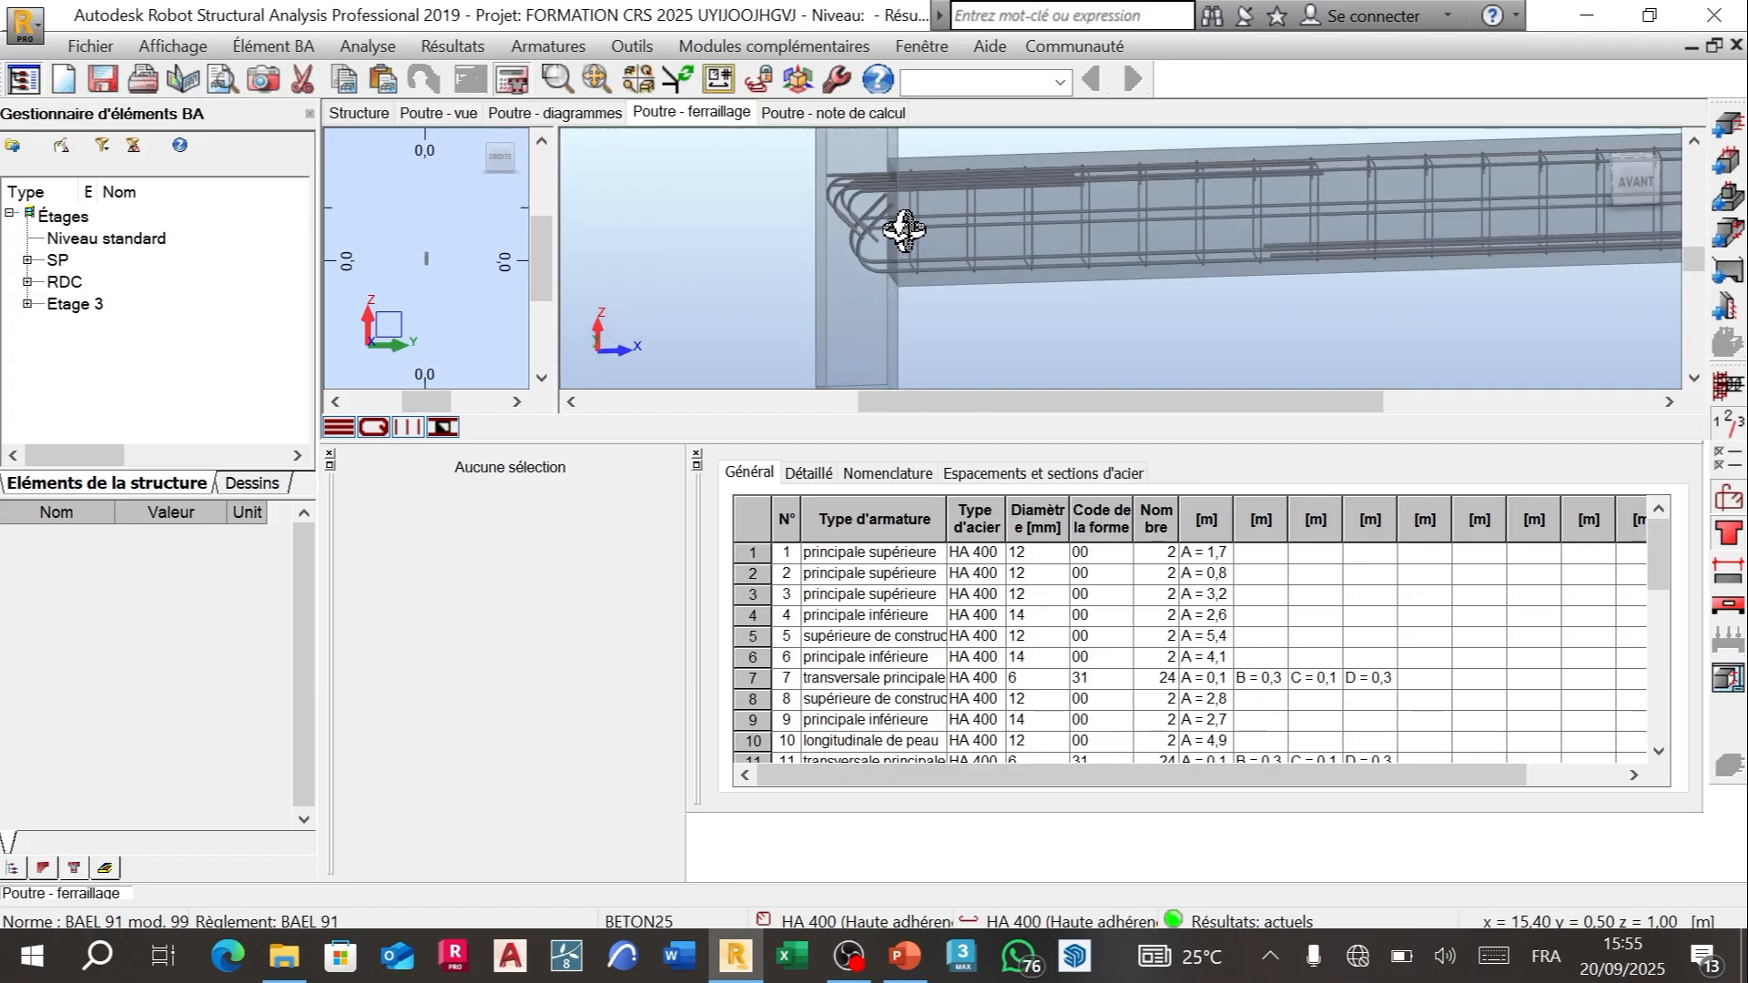
{"action": "mouse_move", "coordinate": [952, 215]}
{"action": "middle_mouse_down", "text": "shift"}
{"action": "mouse_move", "coordinate": [1046, 215]}
{"action": "mouse_move", "coordinate": [965, 218]}
{"action": "middle_mouse_up", "text": "shift"}
{"action": "scroll", "coordinate": [905, 273], "scroll_direction": "down", "scroll_amount": 3}
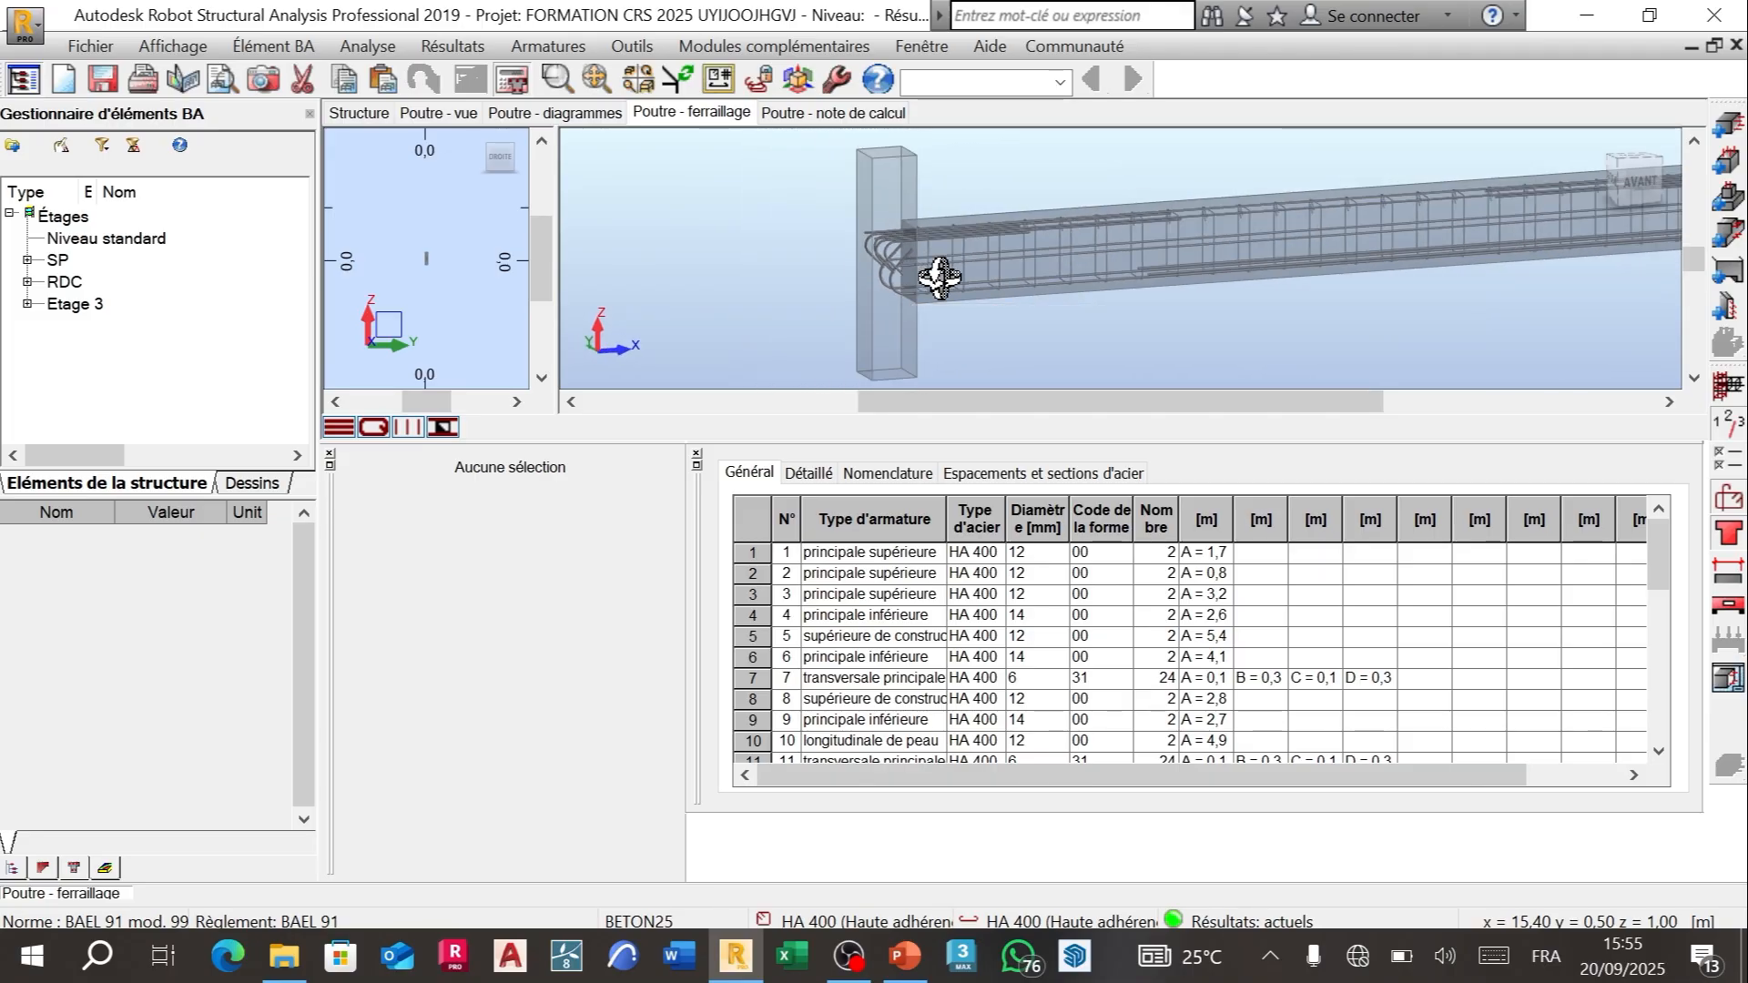
{"action": "scroll", "coordinate": [939, 276], "scroll_direction": "down", "scroll_amount": 3}
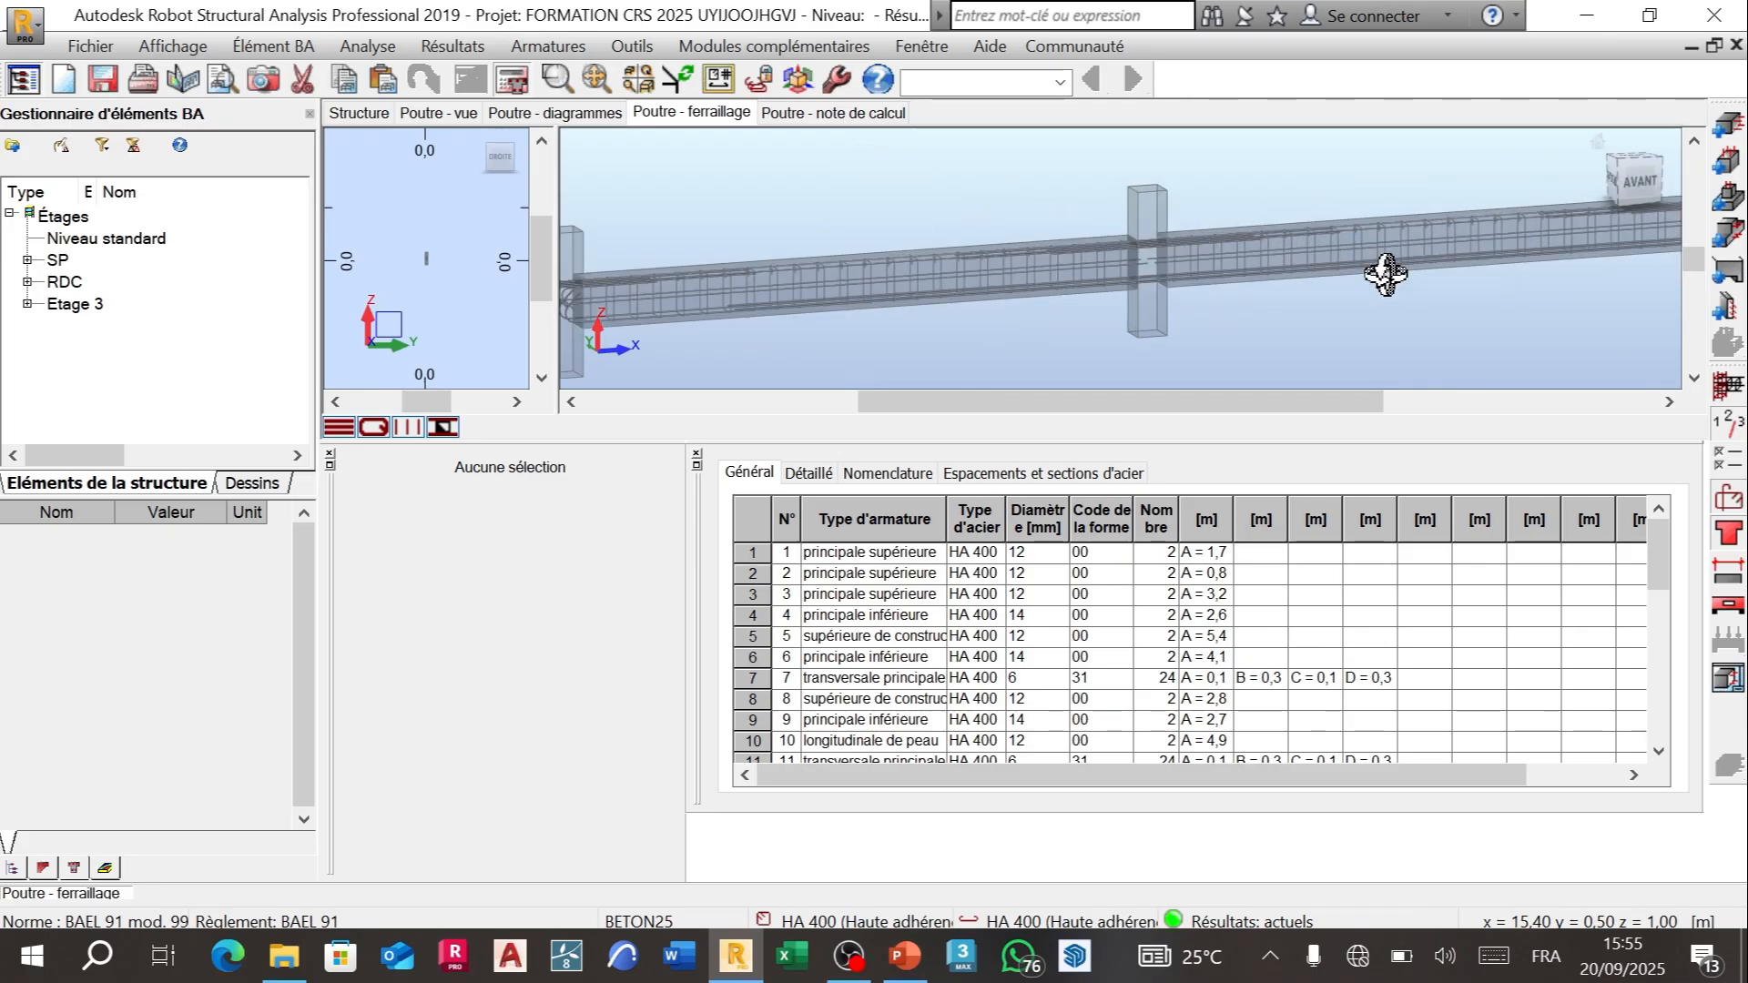
{"action": "scroll", "coordinate": [1365, 273], "scroll_direction": "down", "scroll_amount": 2}
{"action": "scroll", "coordinate": [1591, 256], "scroll_direction": "up", "scroll_amount": 5}
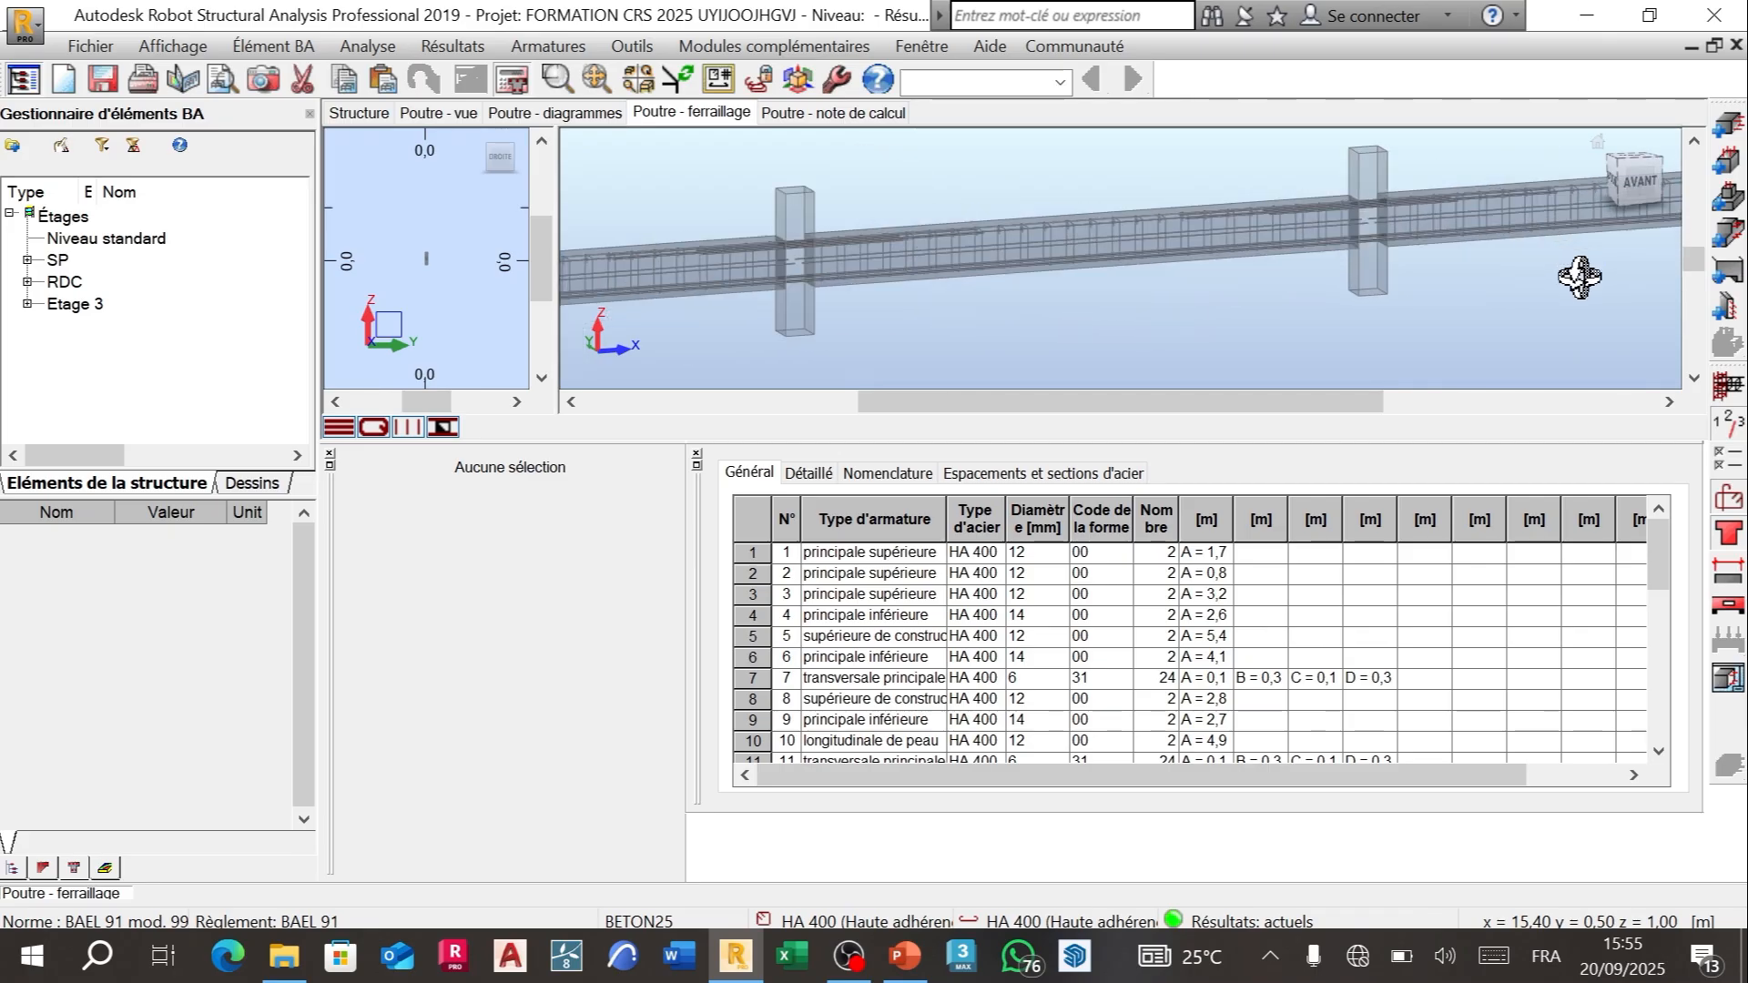
Step: Examine in 3D the skin bars and stirrups along the beam's intermediate spans from several angles
{"action": "scroll", "coordinate": [1131, 244], "scroll_direction": "down", "scroll_amount": 3}
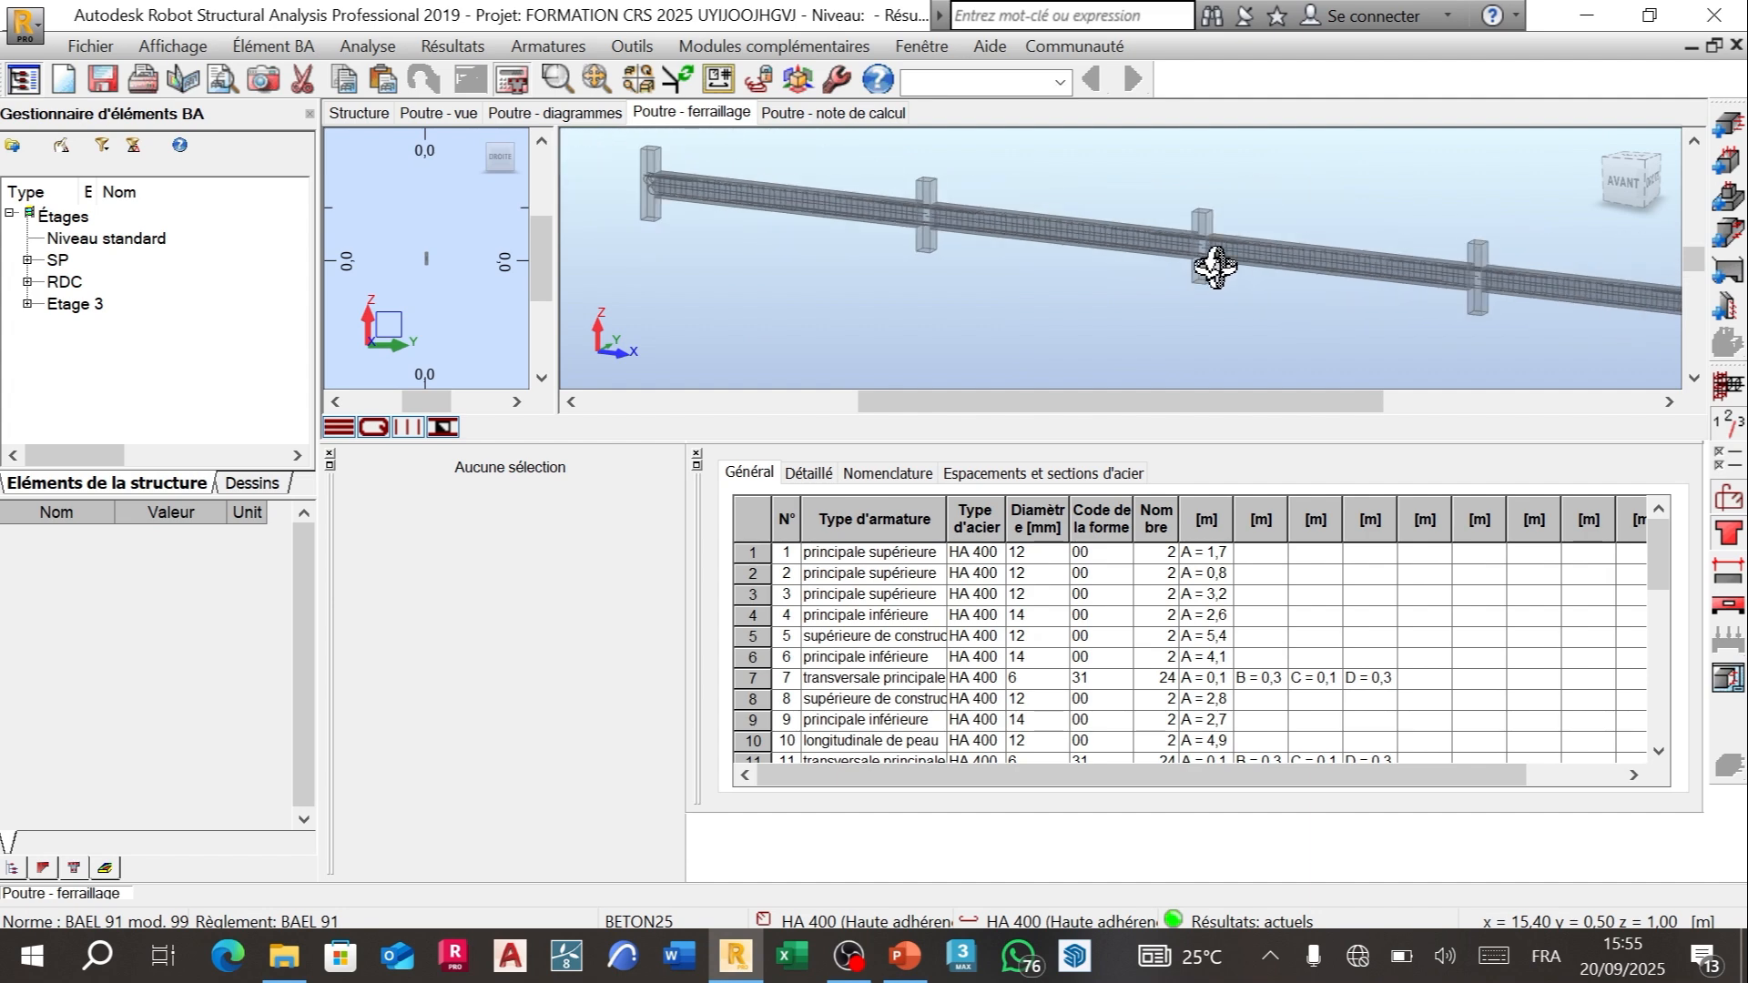
{"action": "scroll", "coordinate": [1326, 259], "scroll_direction": "up", "scroll_amount": 5}
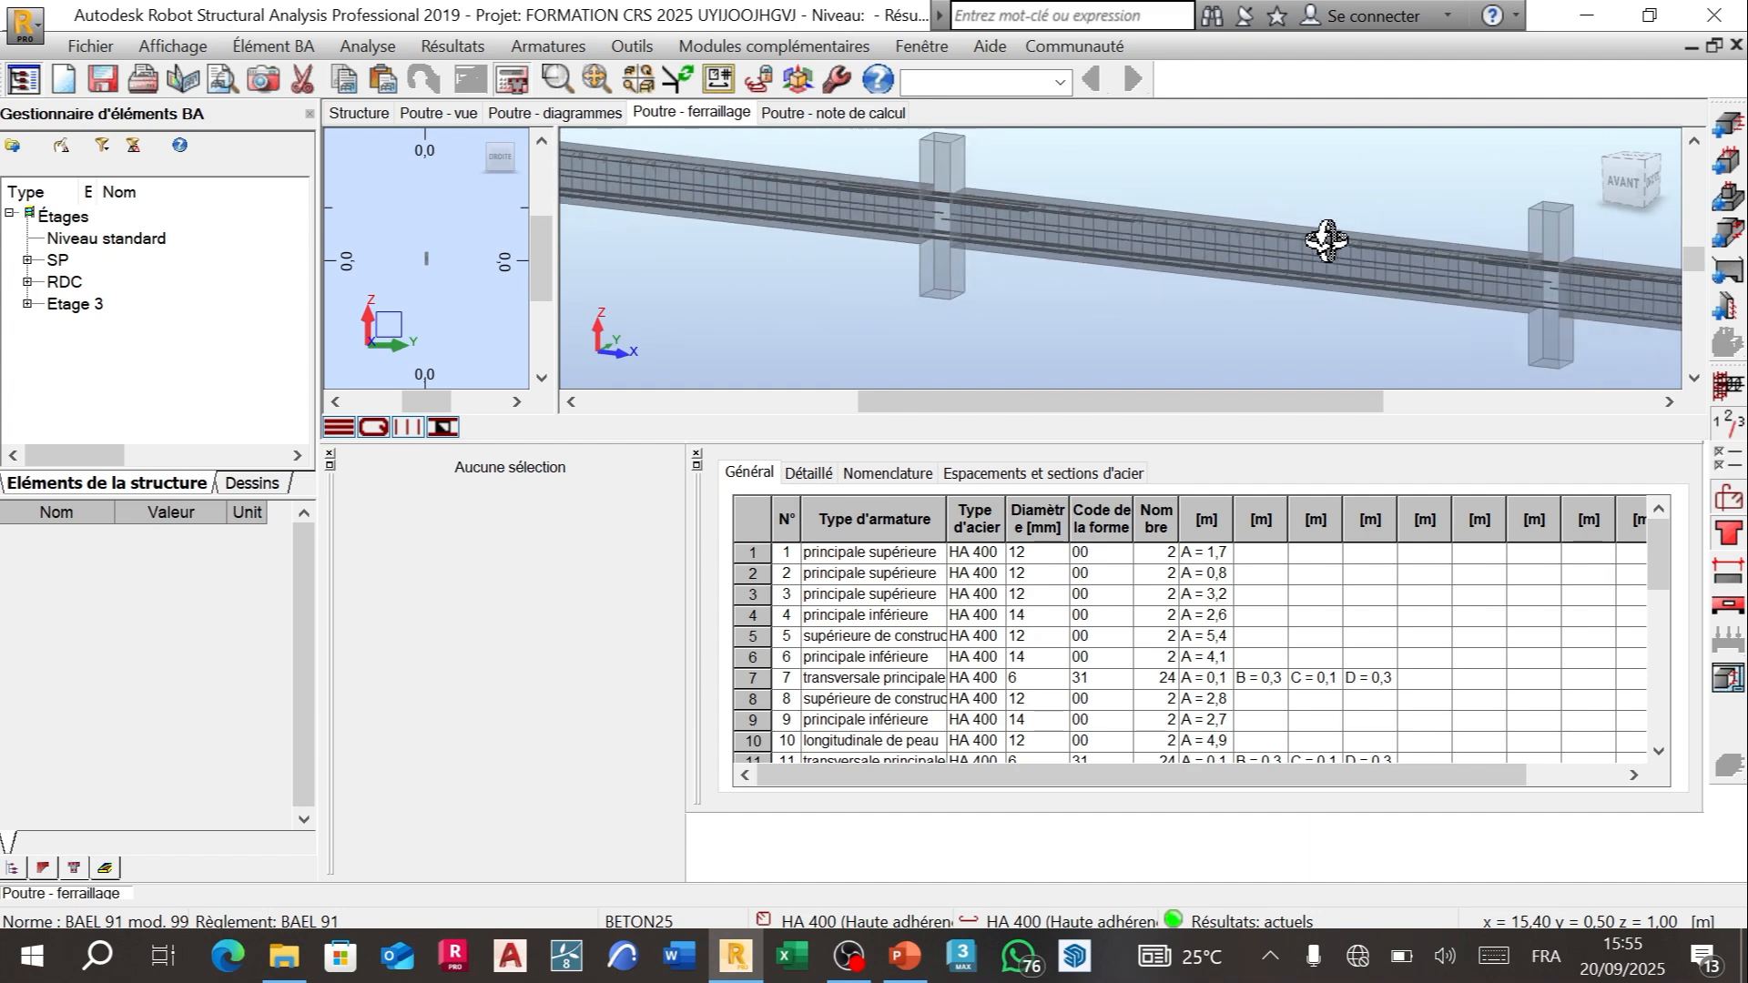
{"action": "scroll", "coordinate": [1326, 239], "scroll_direction": "up", "scroll_amount": 5}
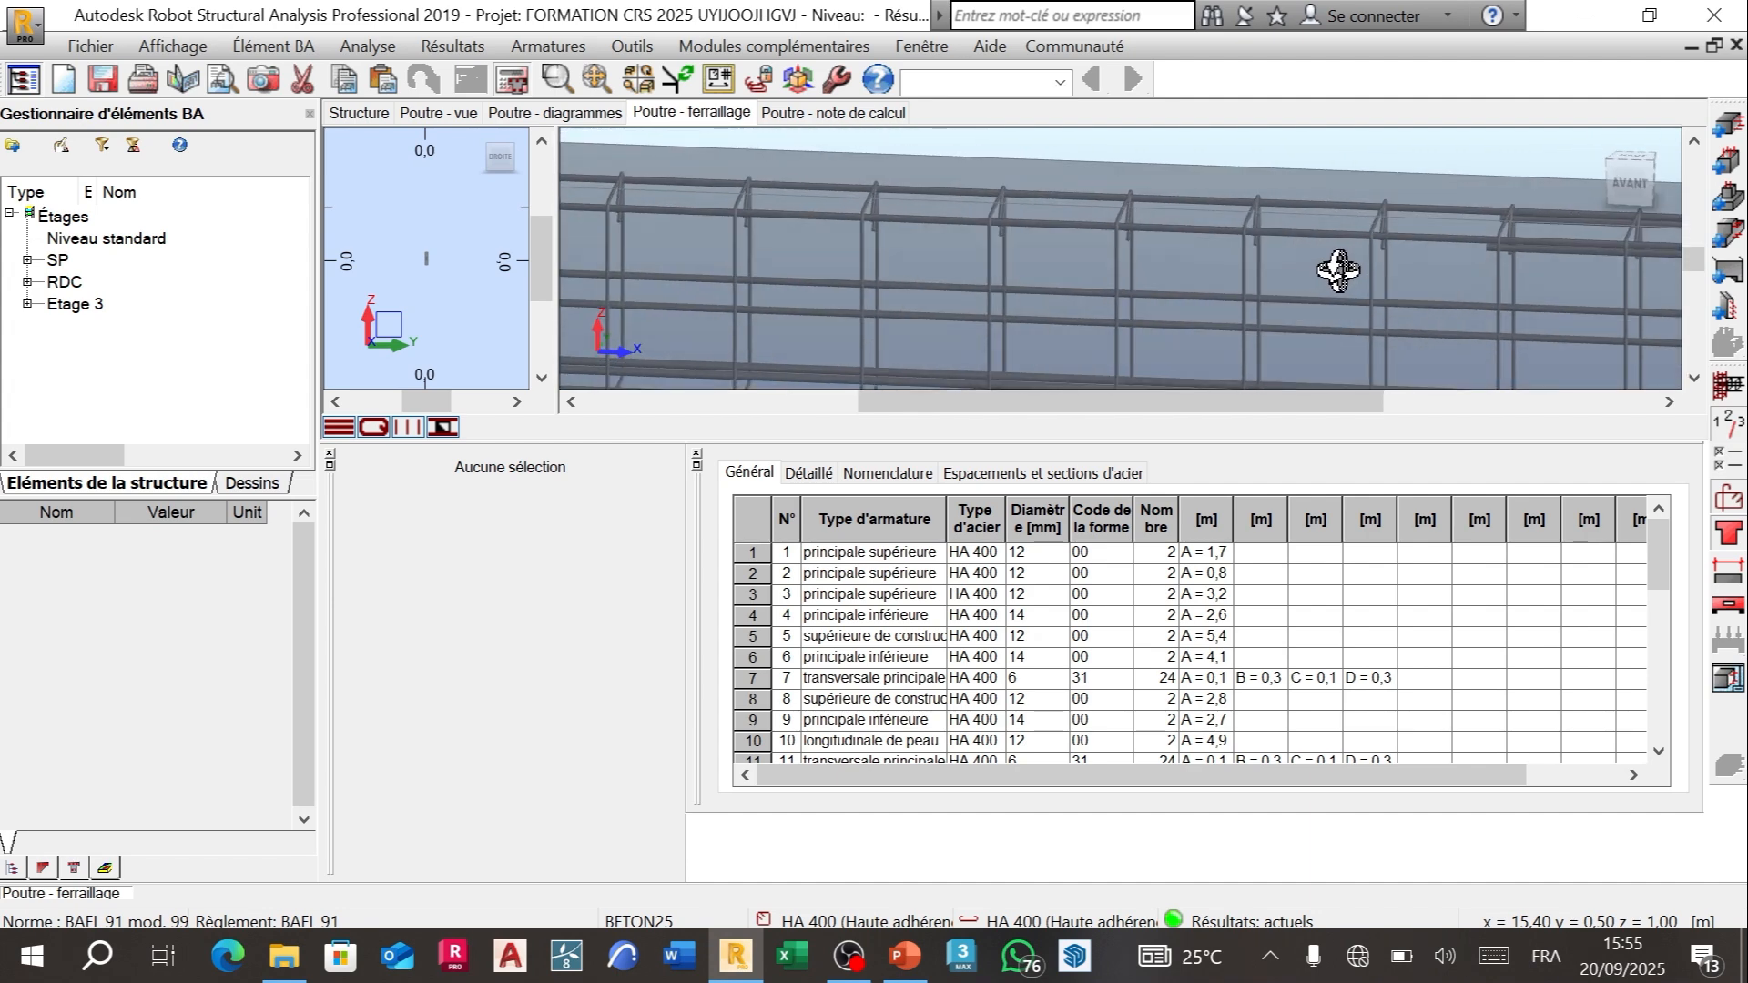
{"action": "middle_click_drag", "start_coordinate": [1358, 265], "coordinate": [1095, 250], "text": "shift"}
{"action": "scroll", "coordinate": [1305, 211], "scroll_direction": "down", "scroll_amount": 3}
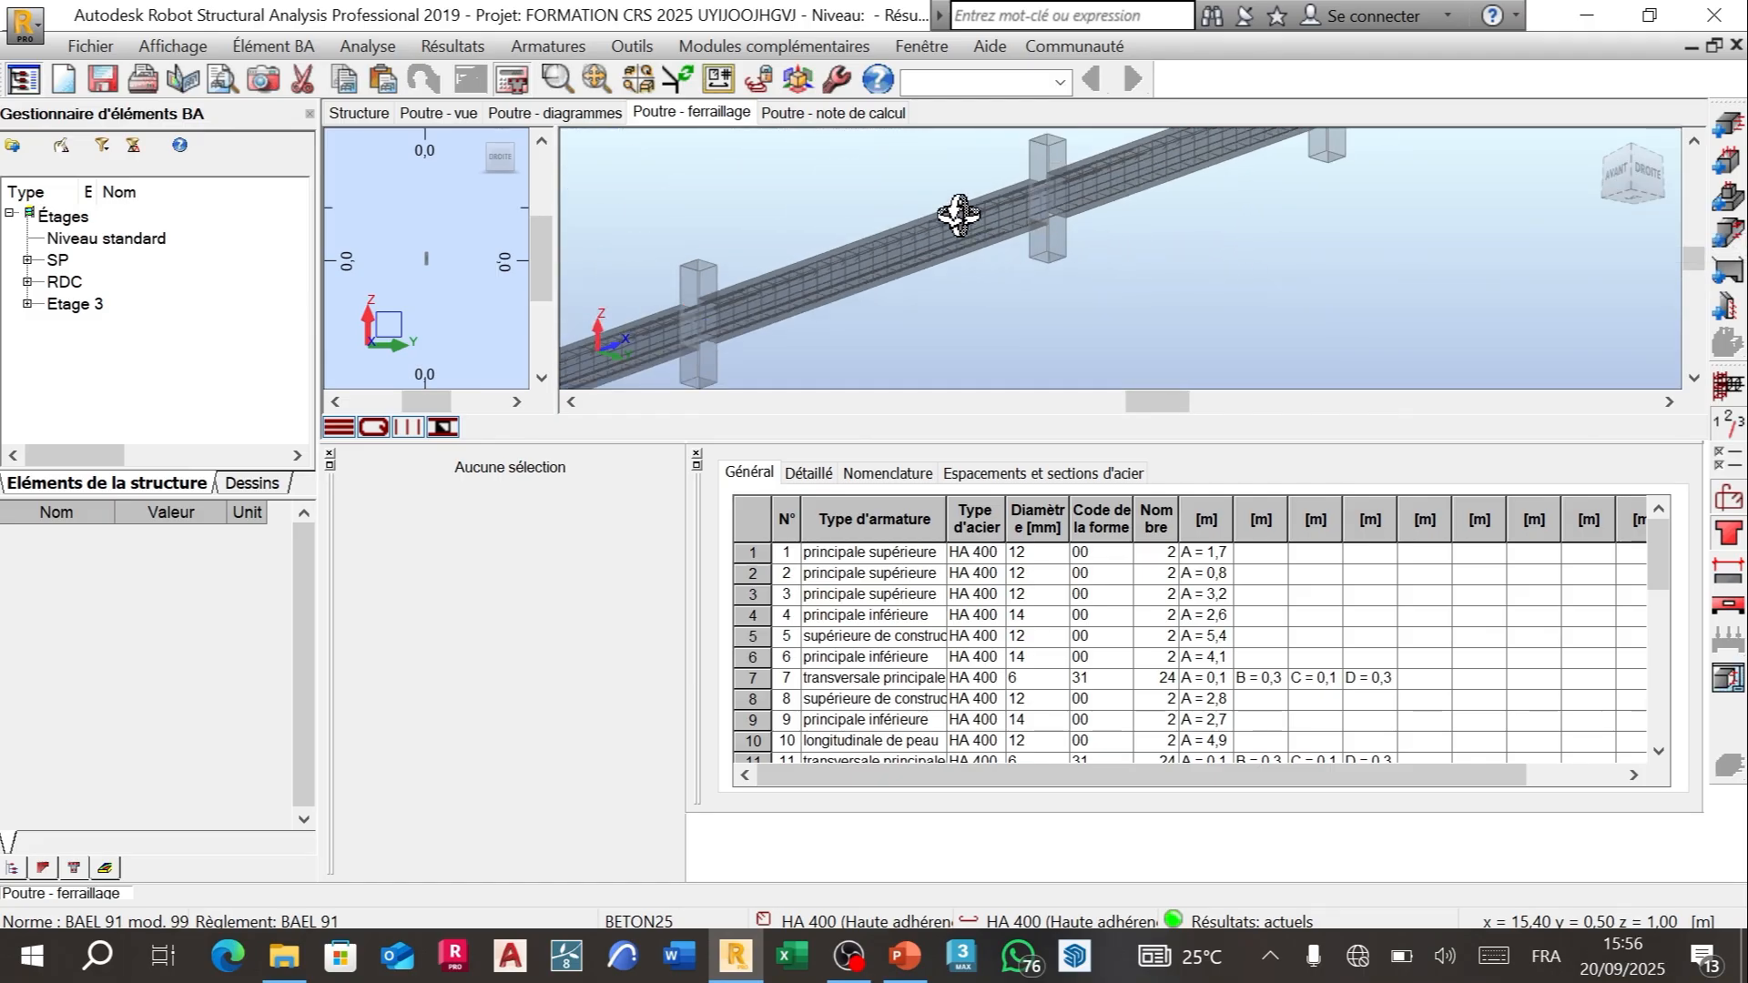
{"action": "left_click_drag", "start_coordinate": [978, 198], "coordinate": [1041, 222]}
{"action": "scroll", "coordinate": [763, 264], "scroll_direction": "up", "scroll_amount": 2}
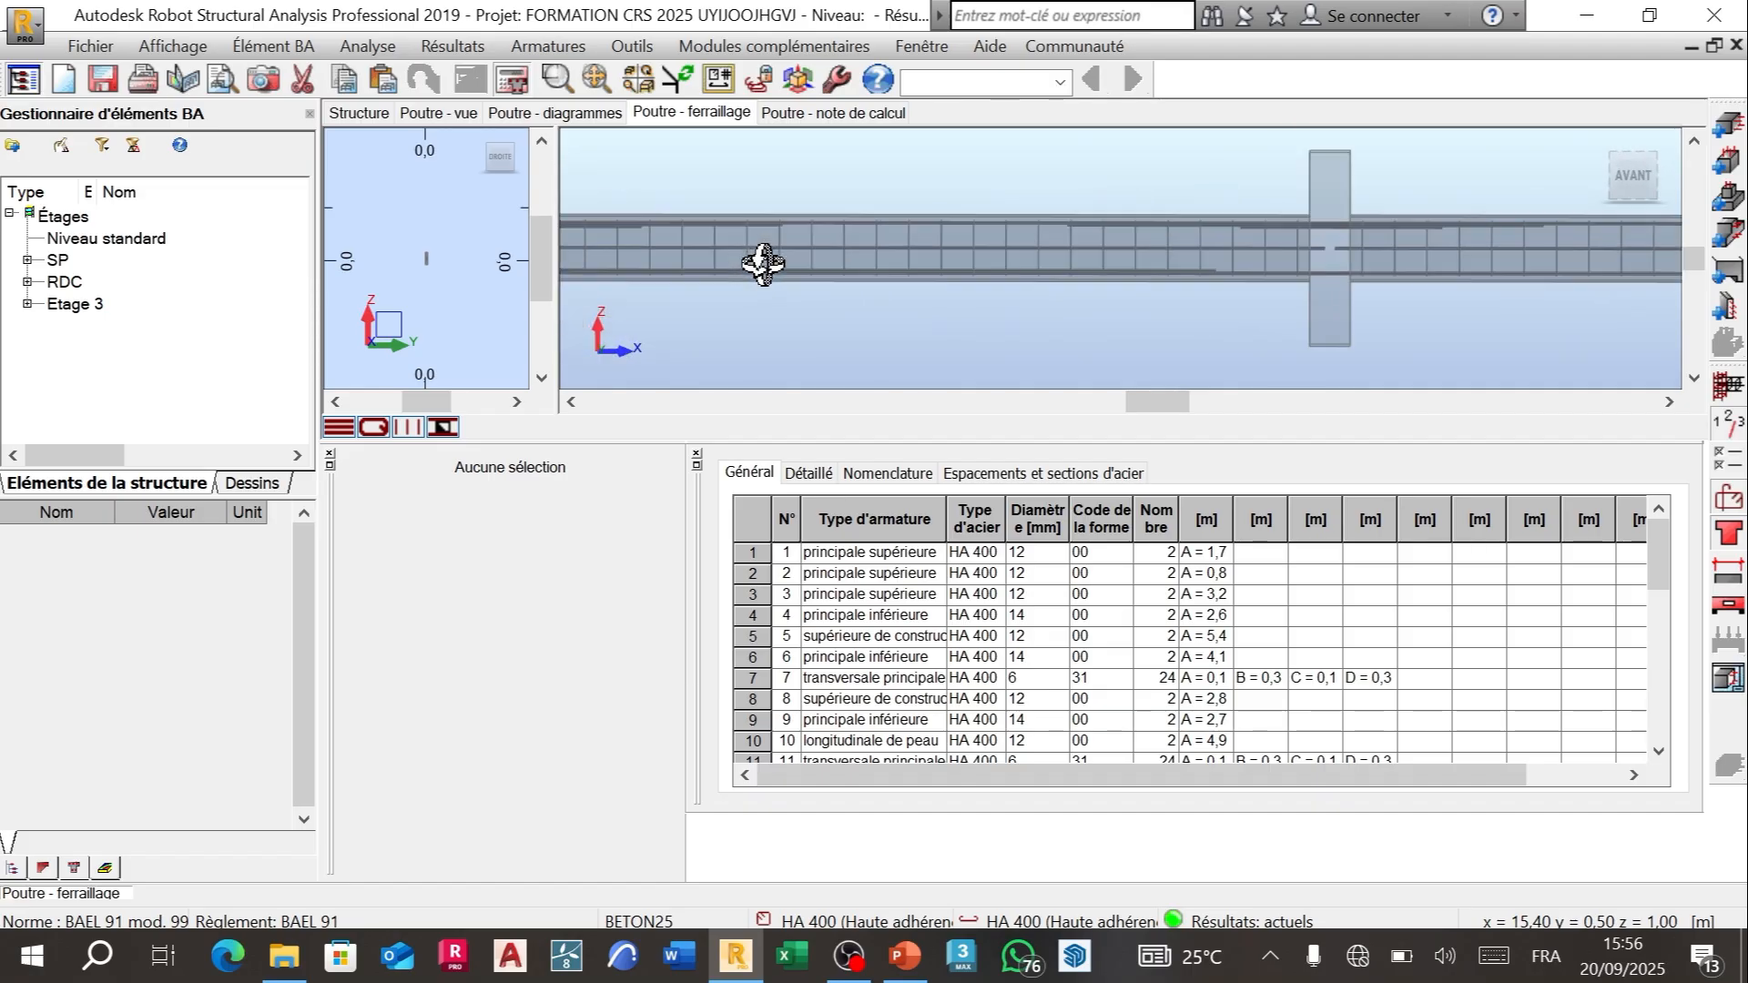
{"action": "left_click_drag", "start_coordinate": [873, 188], "coordinate": [906, 237]}
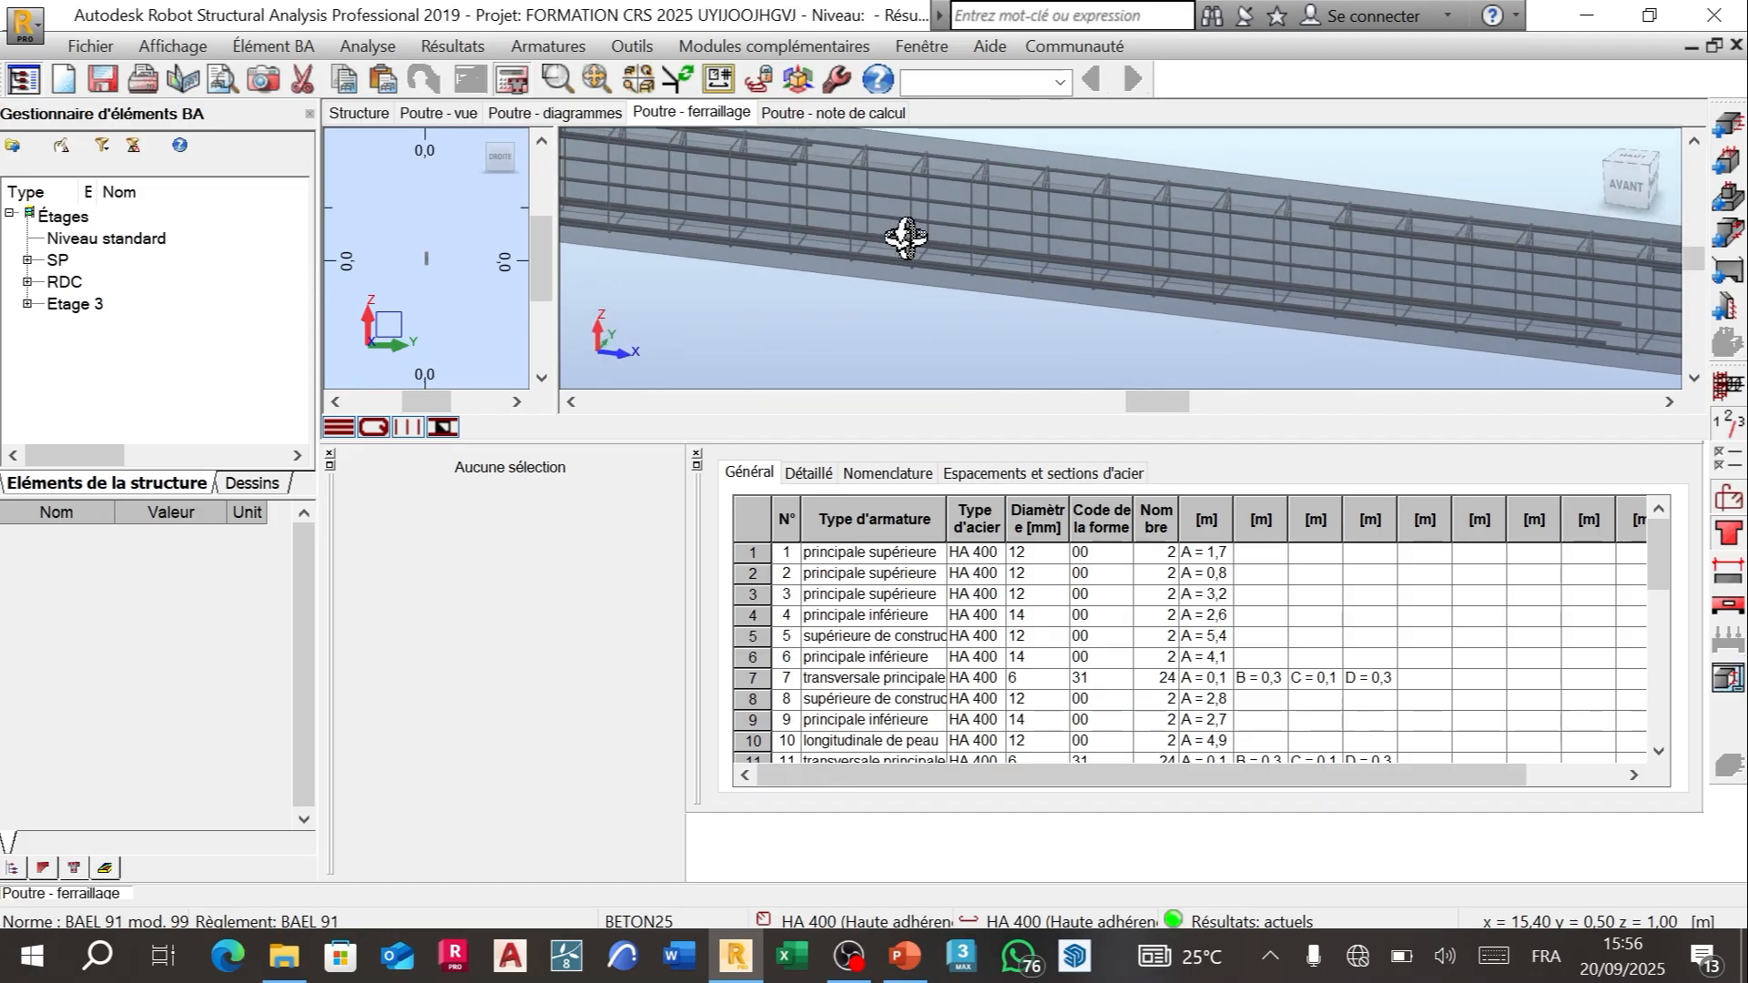
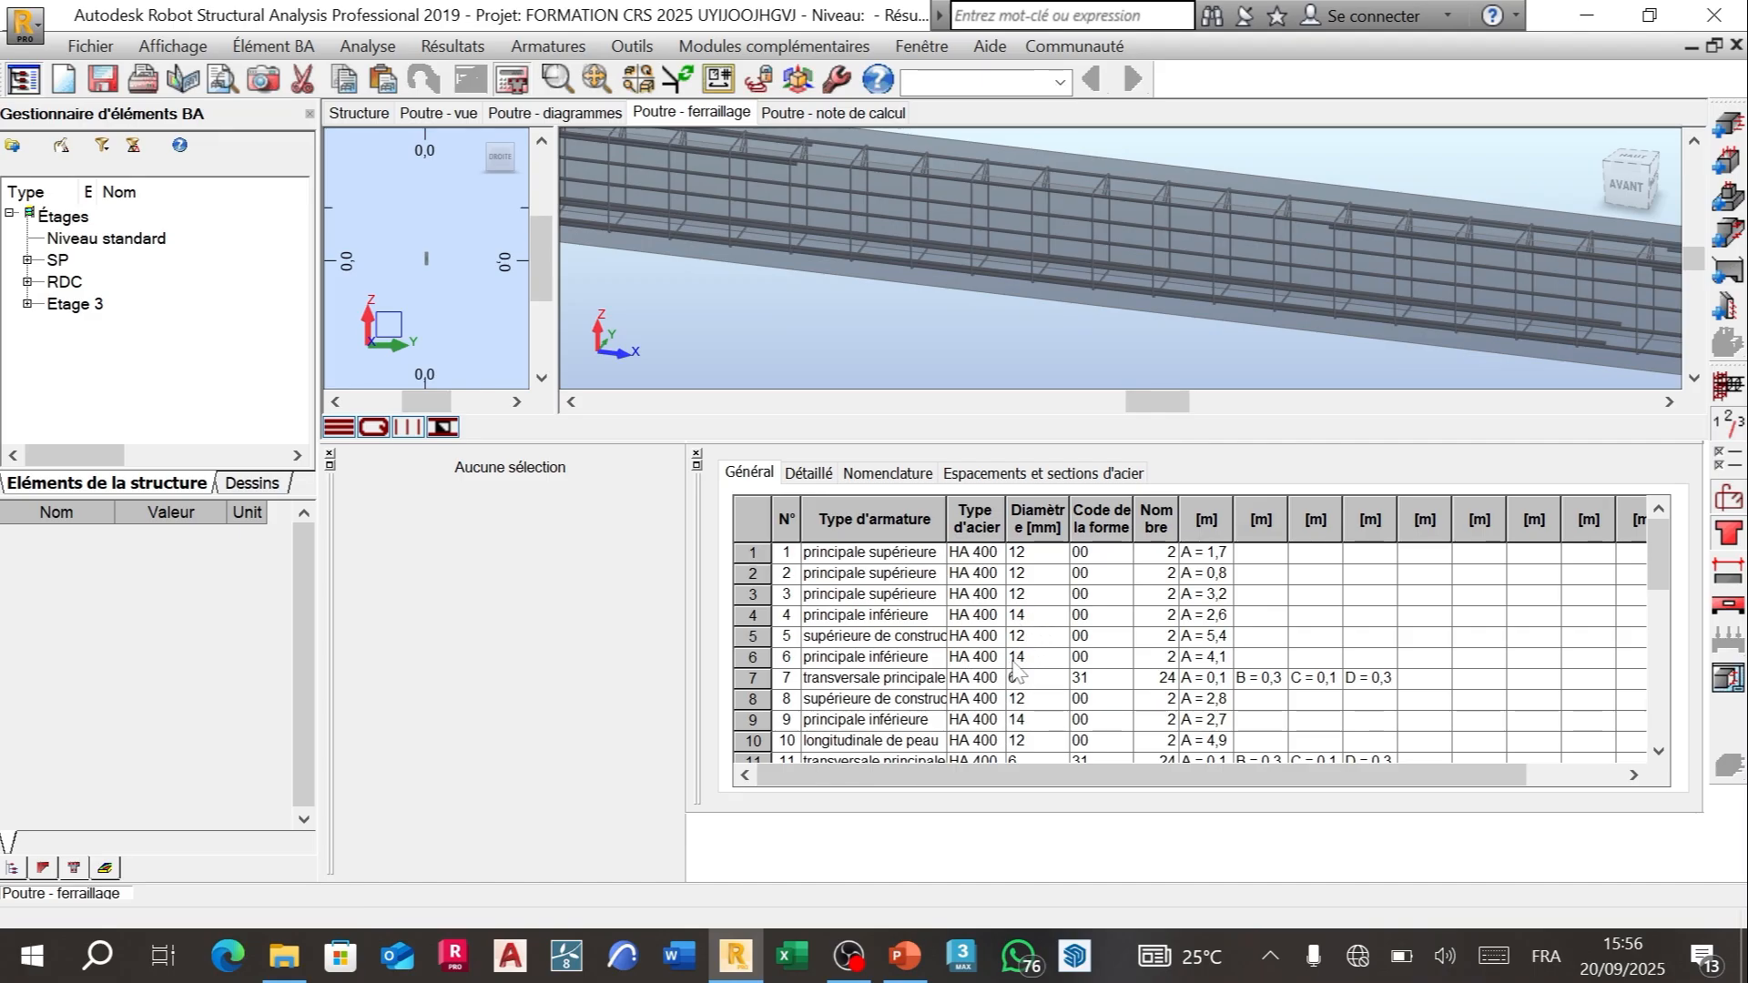
{"action": "scroll", "coordinate": [1133, 298], "scroll_direction": "up", "scroll_amount": 5}
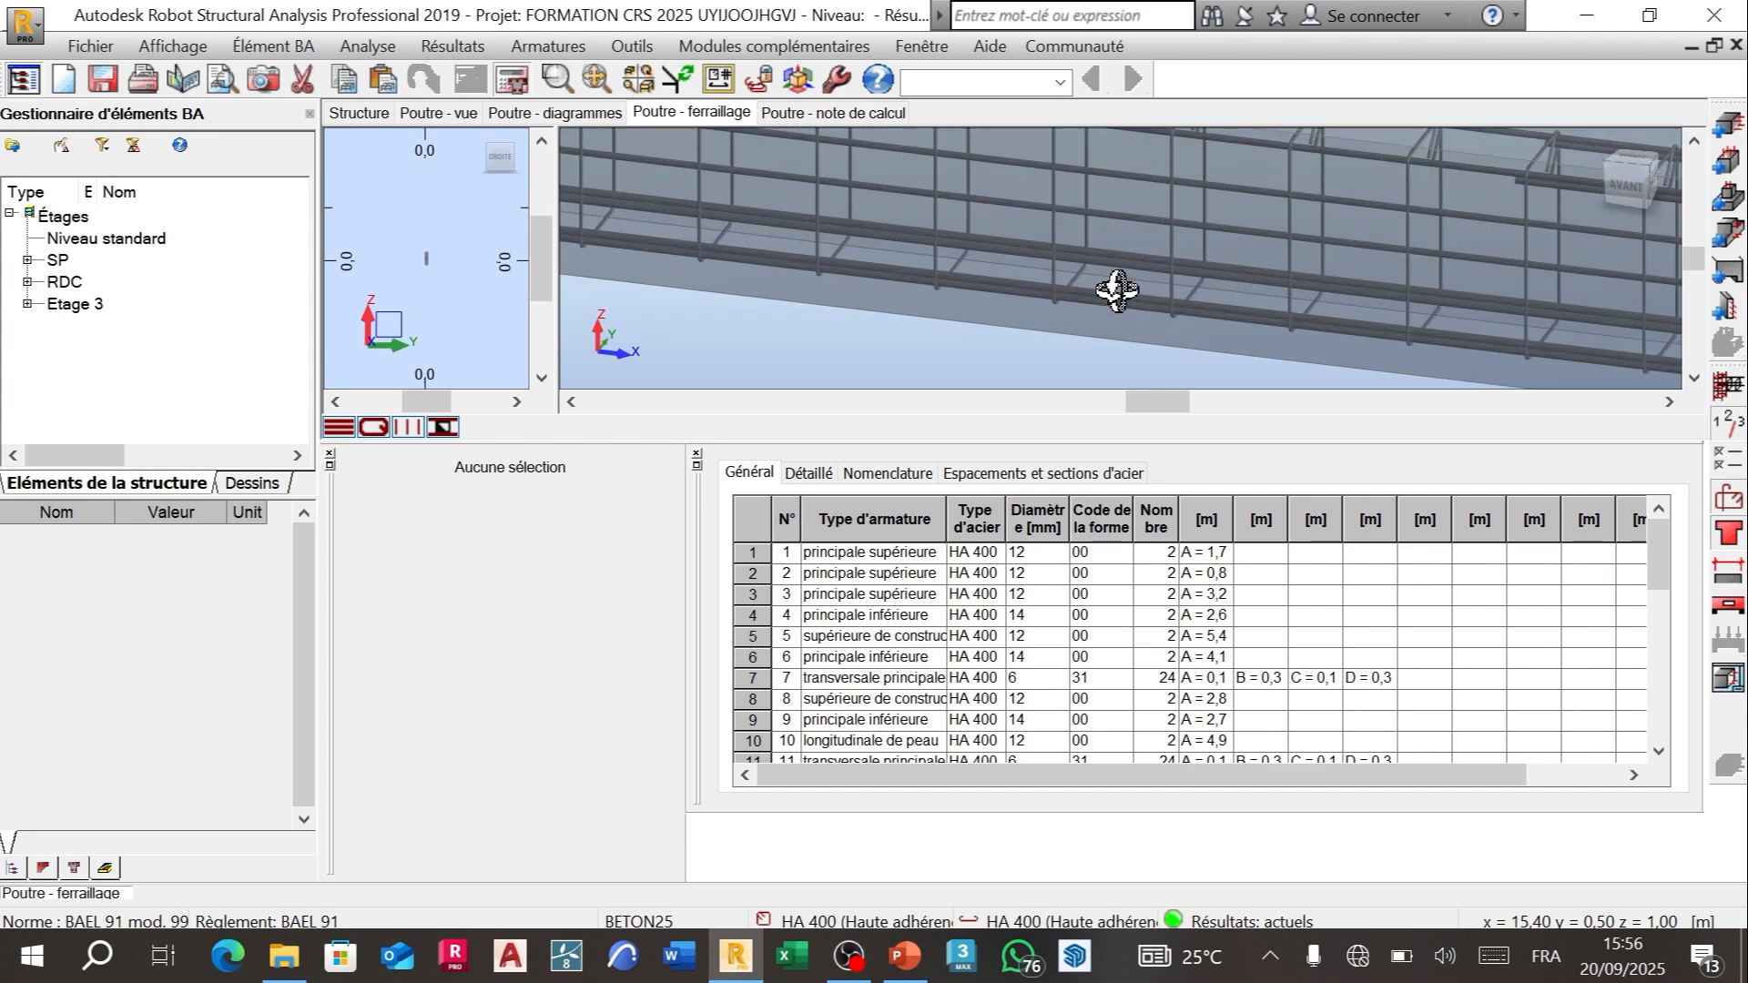
{"action": "scroll", "coordinate": [1109, 289], "scroll_direction": "down", "scroll_amount": 4}
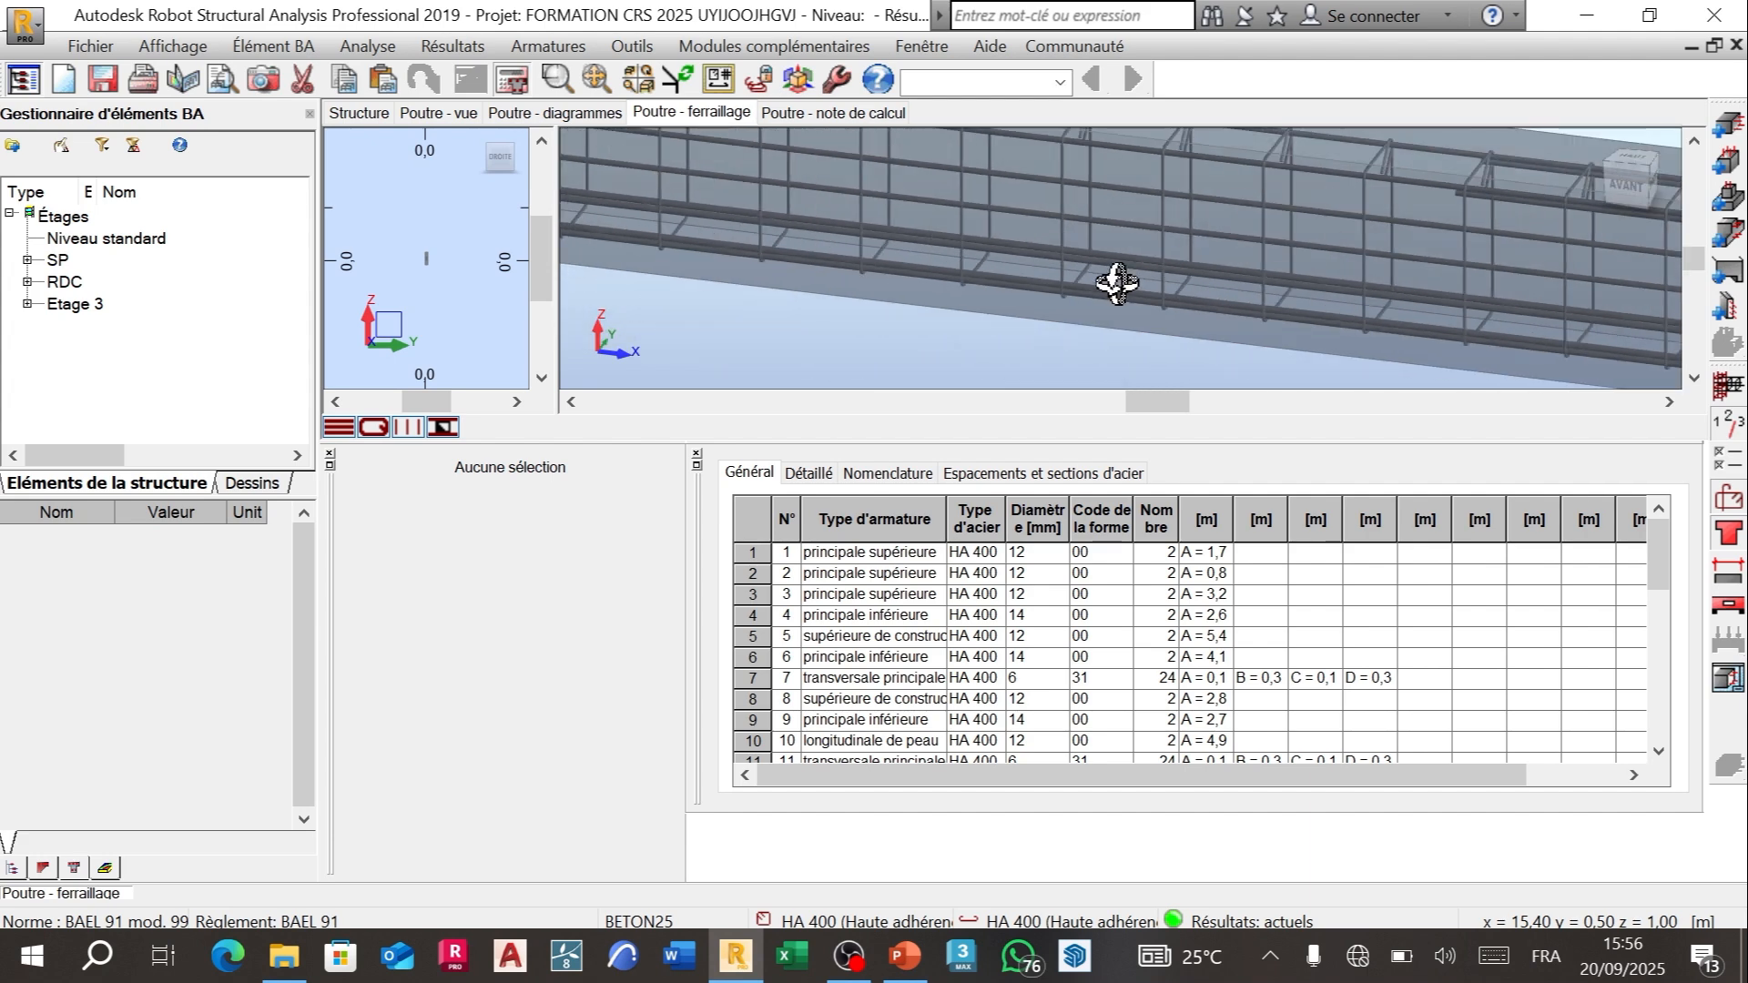
{"action": "scroll", "coordinate": [1102, 250], "scroll_direction": "down", "scroll_amount": 2}
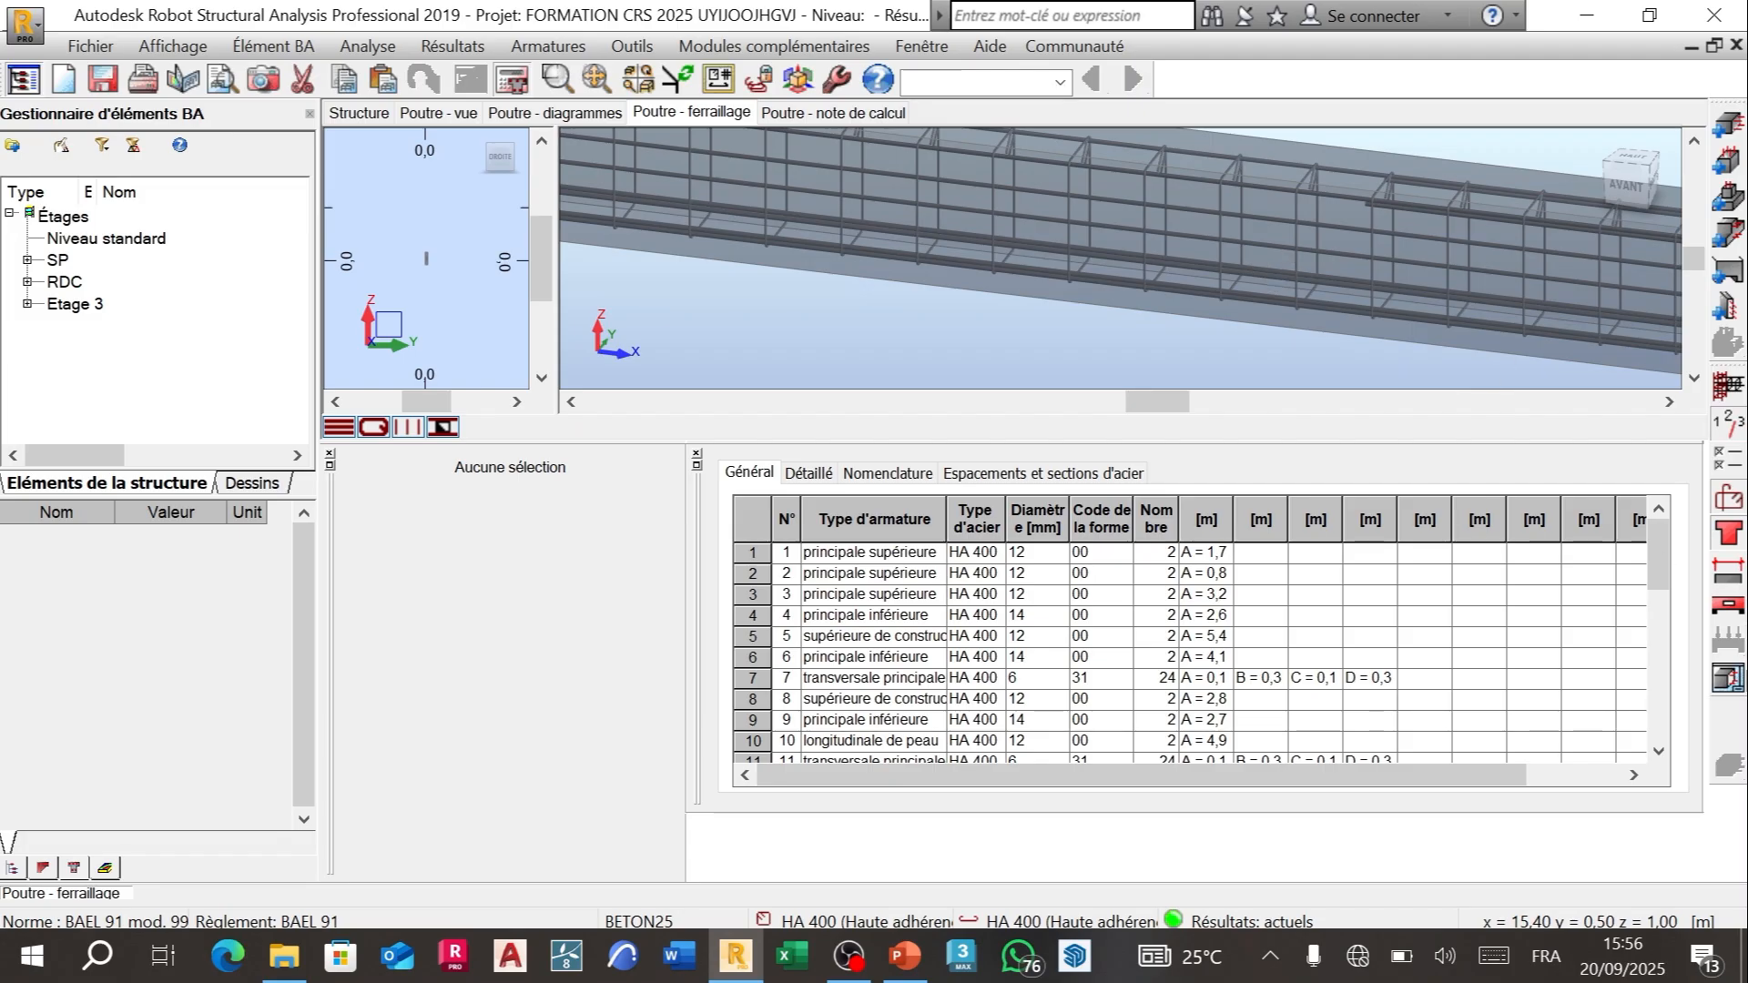
Step: Generate the beam's execution drawings and inspect the reinforcement elevation of span P1
{"action": "left_click", "coordinate": [1727, 673]}
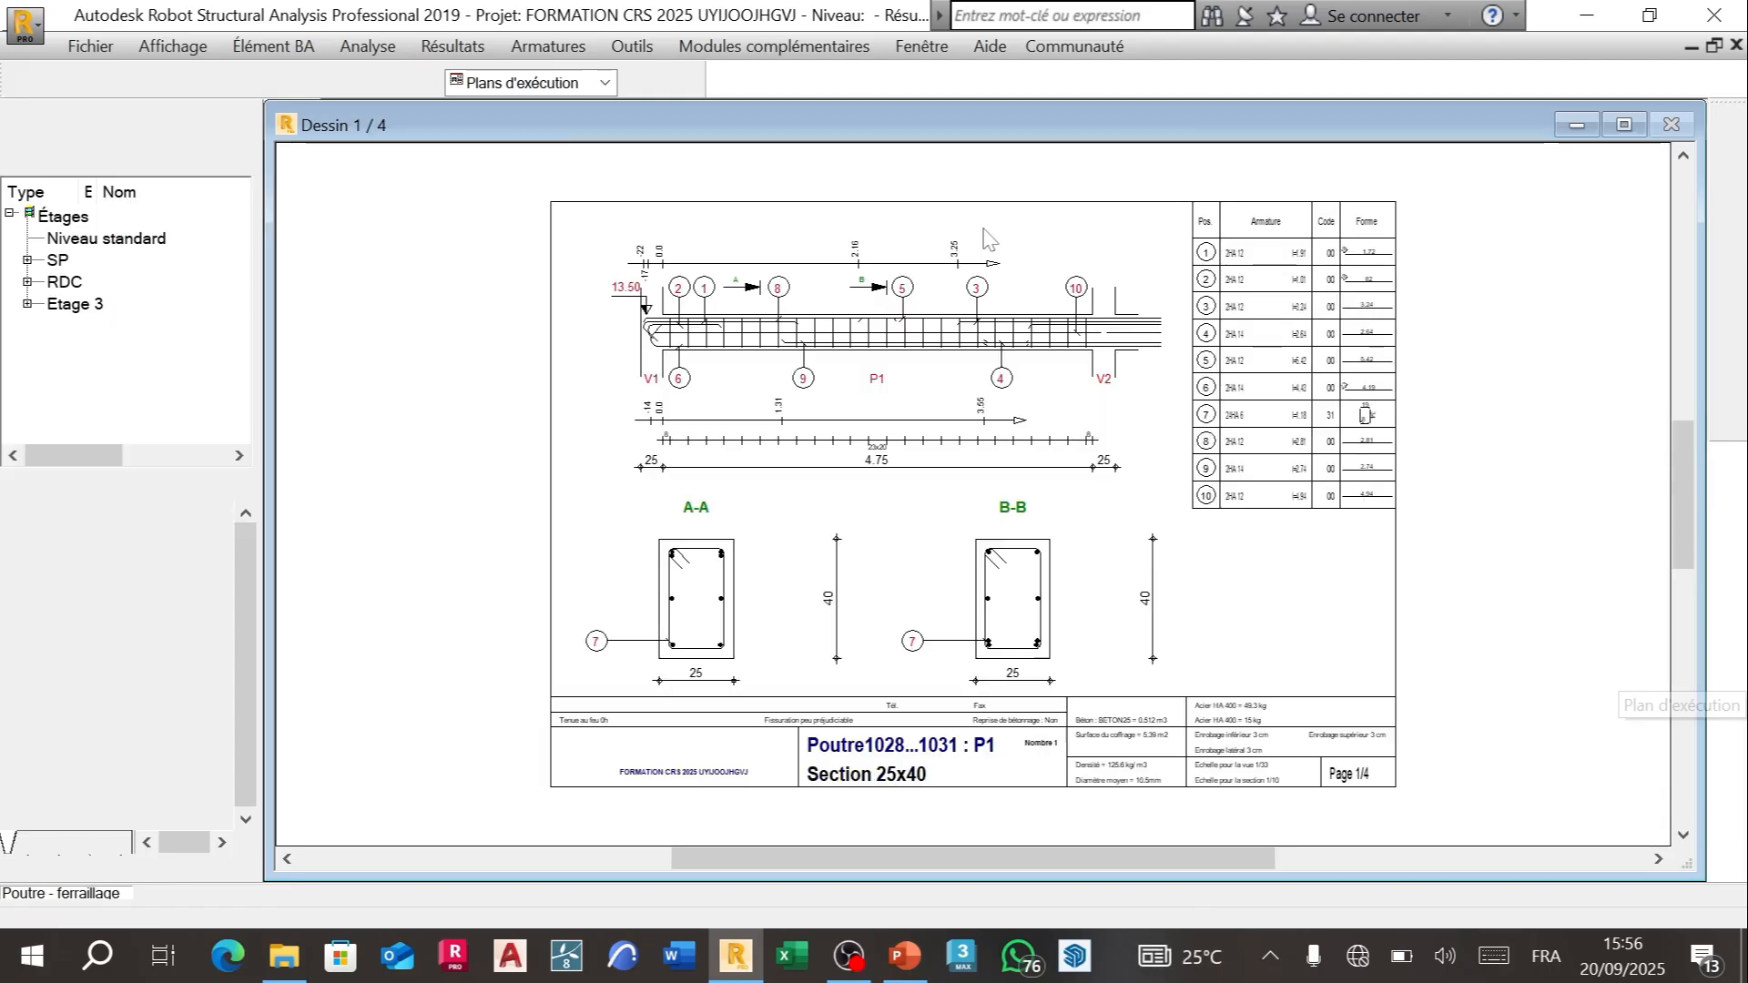
{"action": "scroll", "coordinate": [783, 338], "scroll_direction": "up", "scroll_amount": 5}
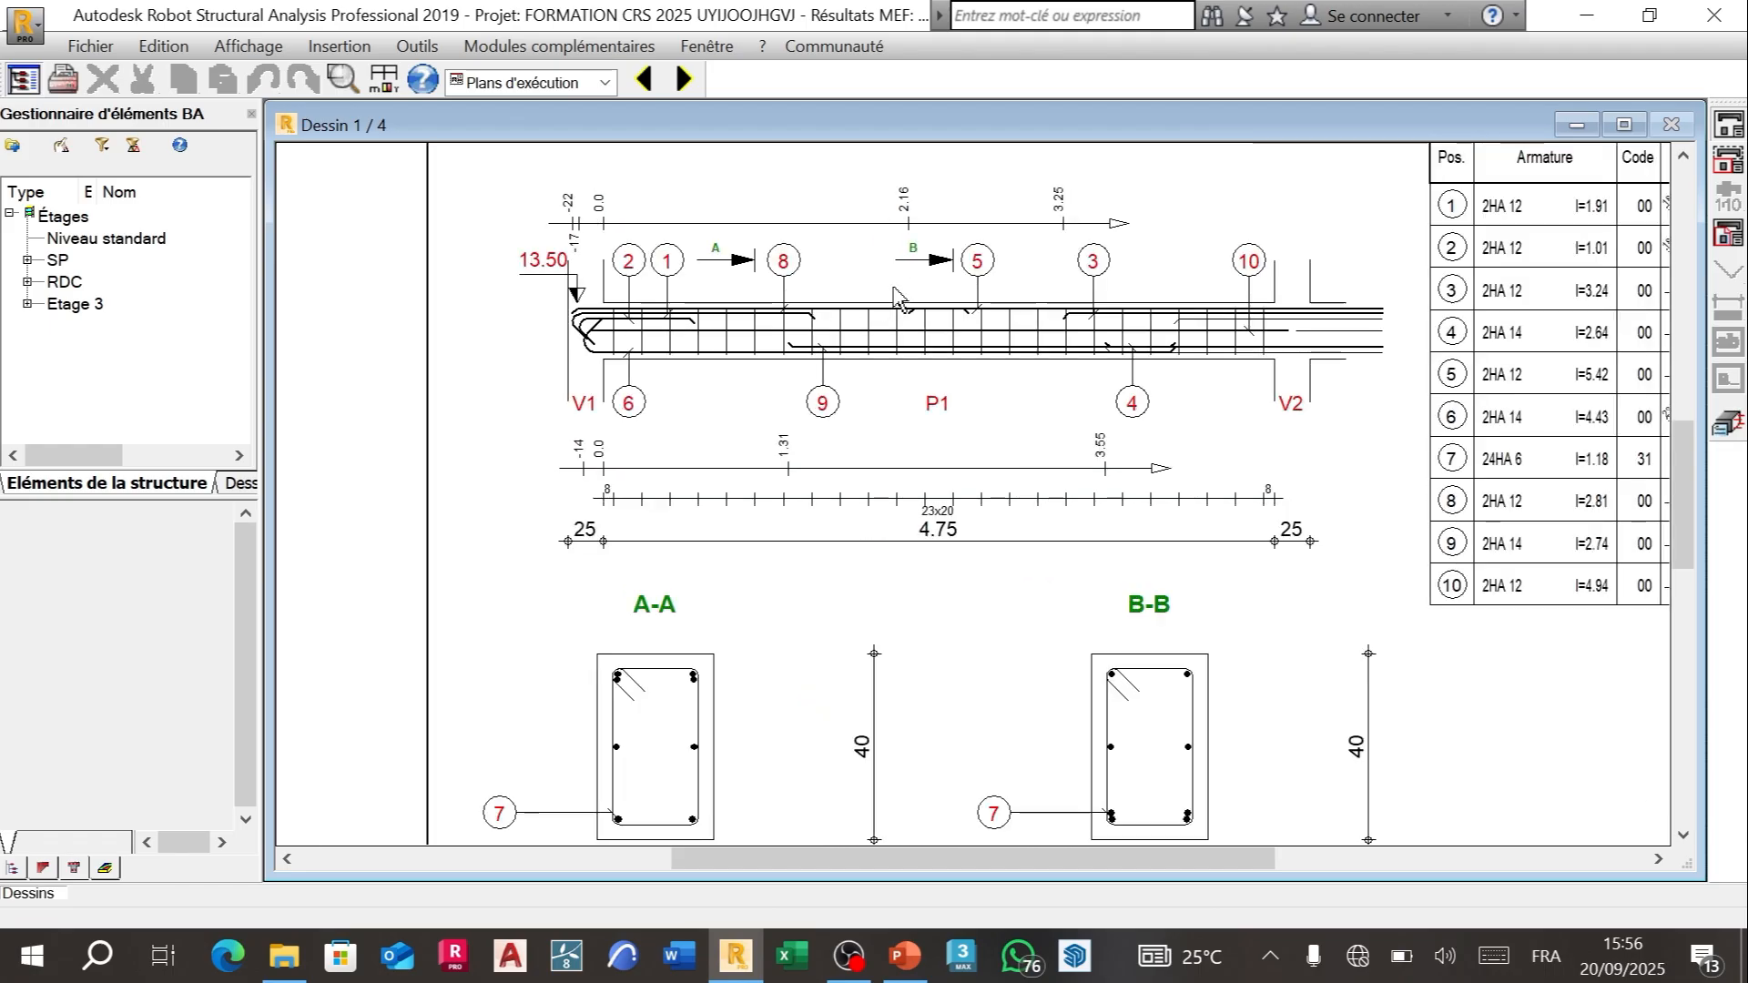
{"action": "scroll", "coordinate": [933, 344], "scroll_direction": "down", "scroll_amount": 5}
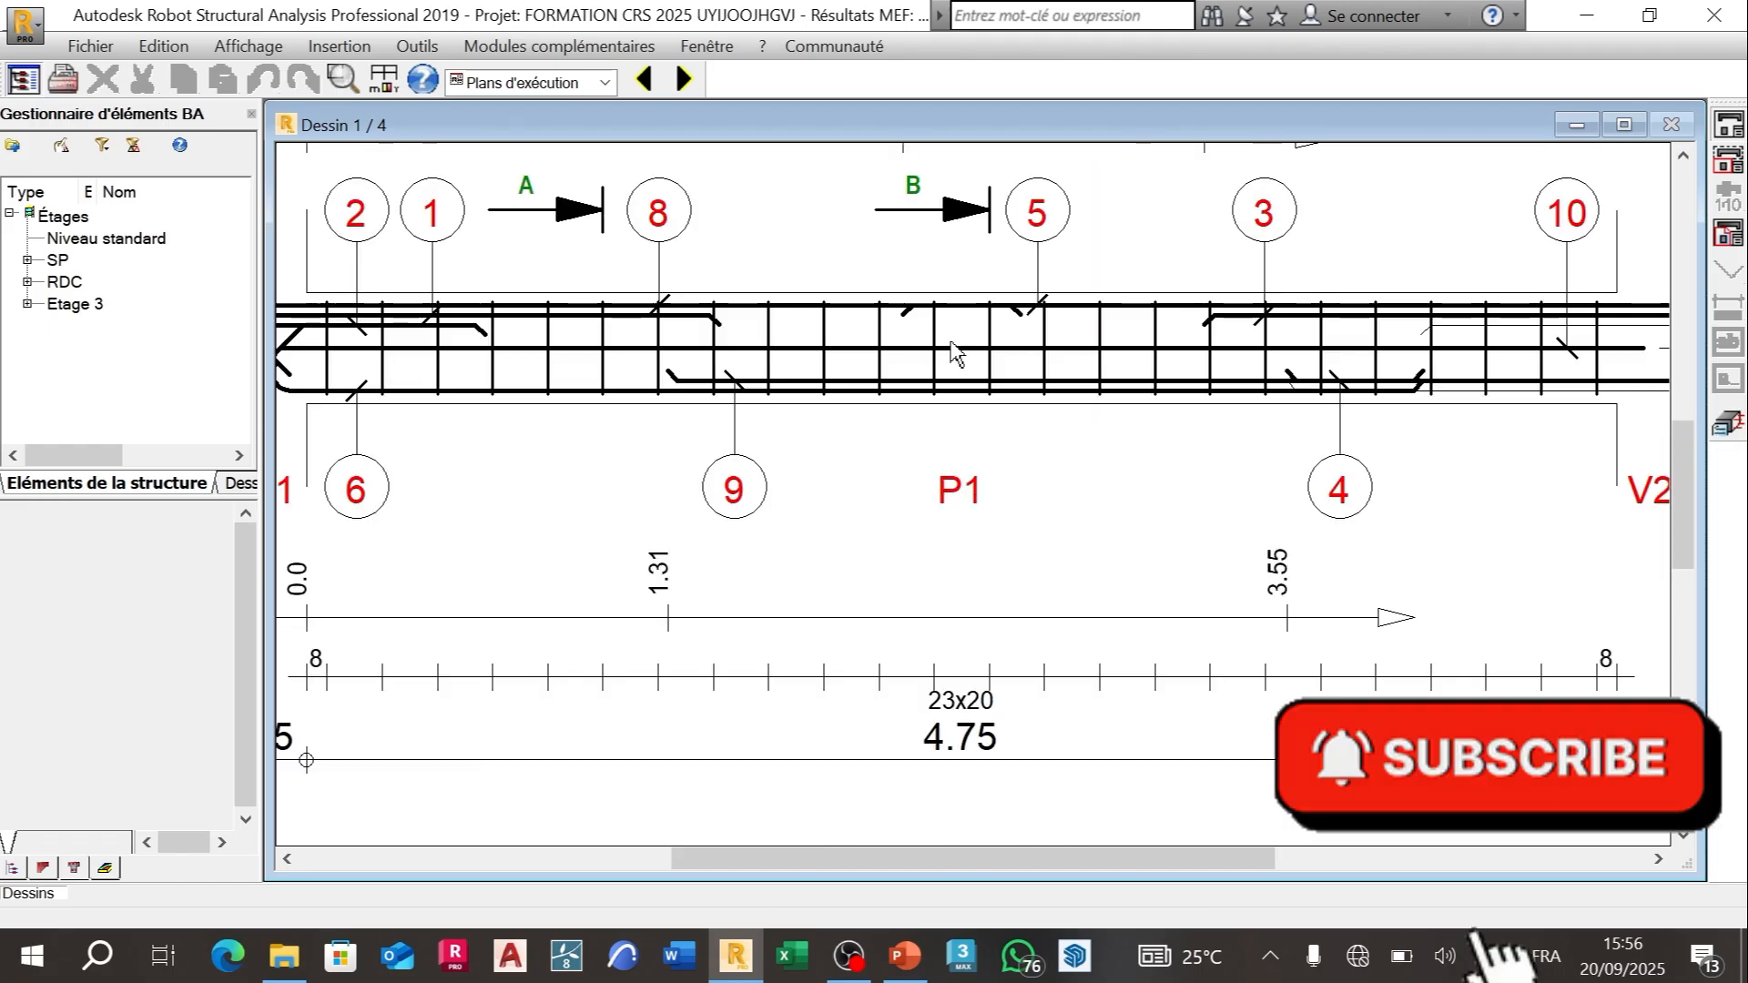
{"action": "scroll", "coordinate": [1030, 352], "scroll_direction": "up", "scroll_amount": 1}
{"action": "scroll", "coordinate": [1030, 353], "scroll_direction": "down", "scroll_amount": 1}
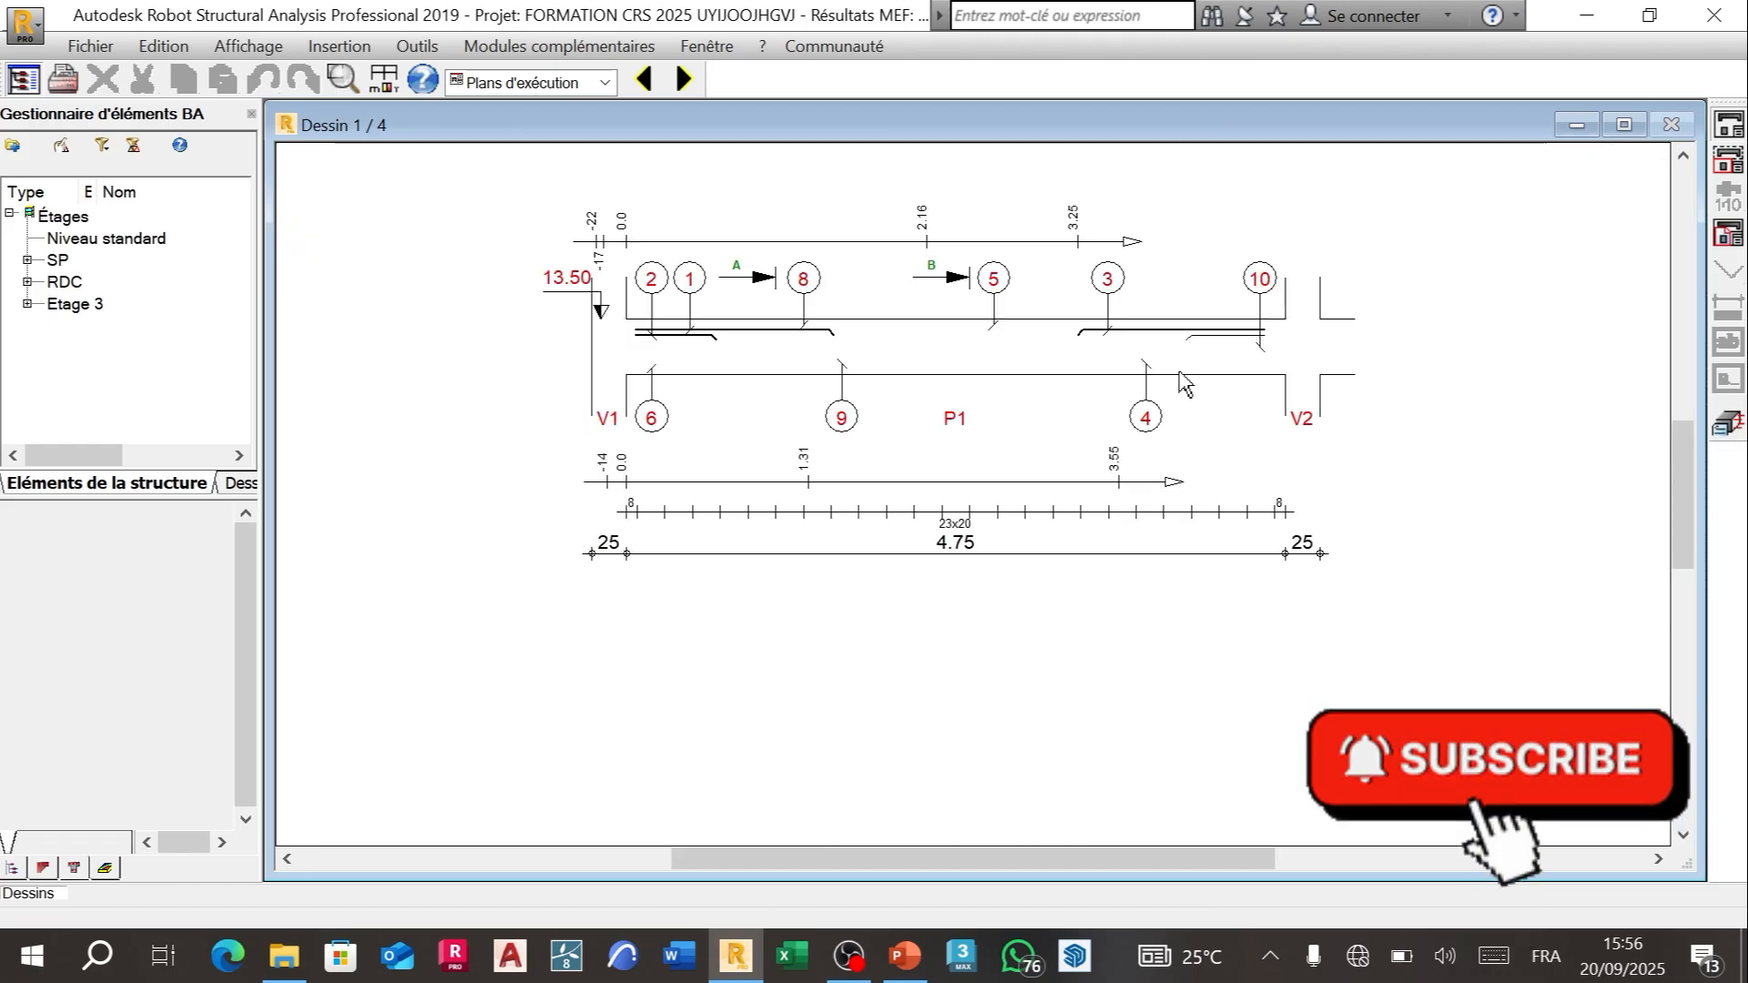
Step: Compare bar mark 1 at support V1 in span P1's elevation with its entry in the drawing's bar schedule
{"action": "scroll", "coordinate": [1379, 301], "scroll_direction": "down", "scroll_amount": 1}
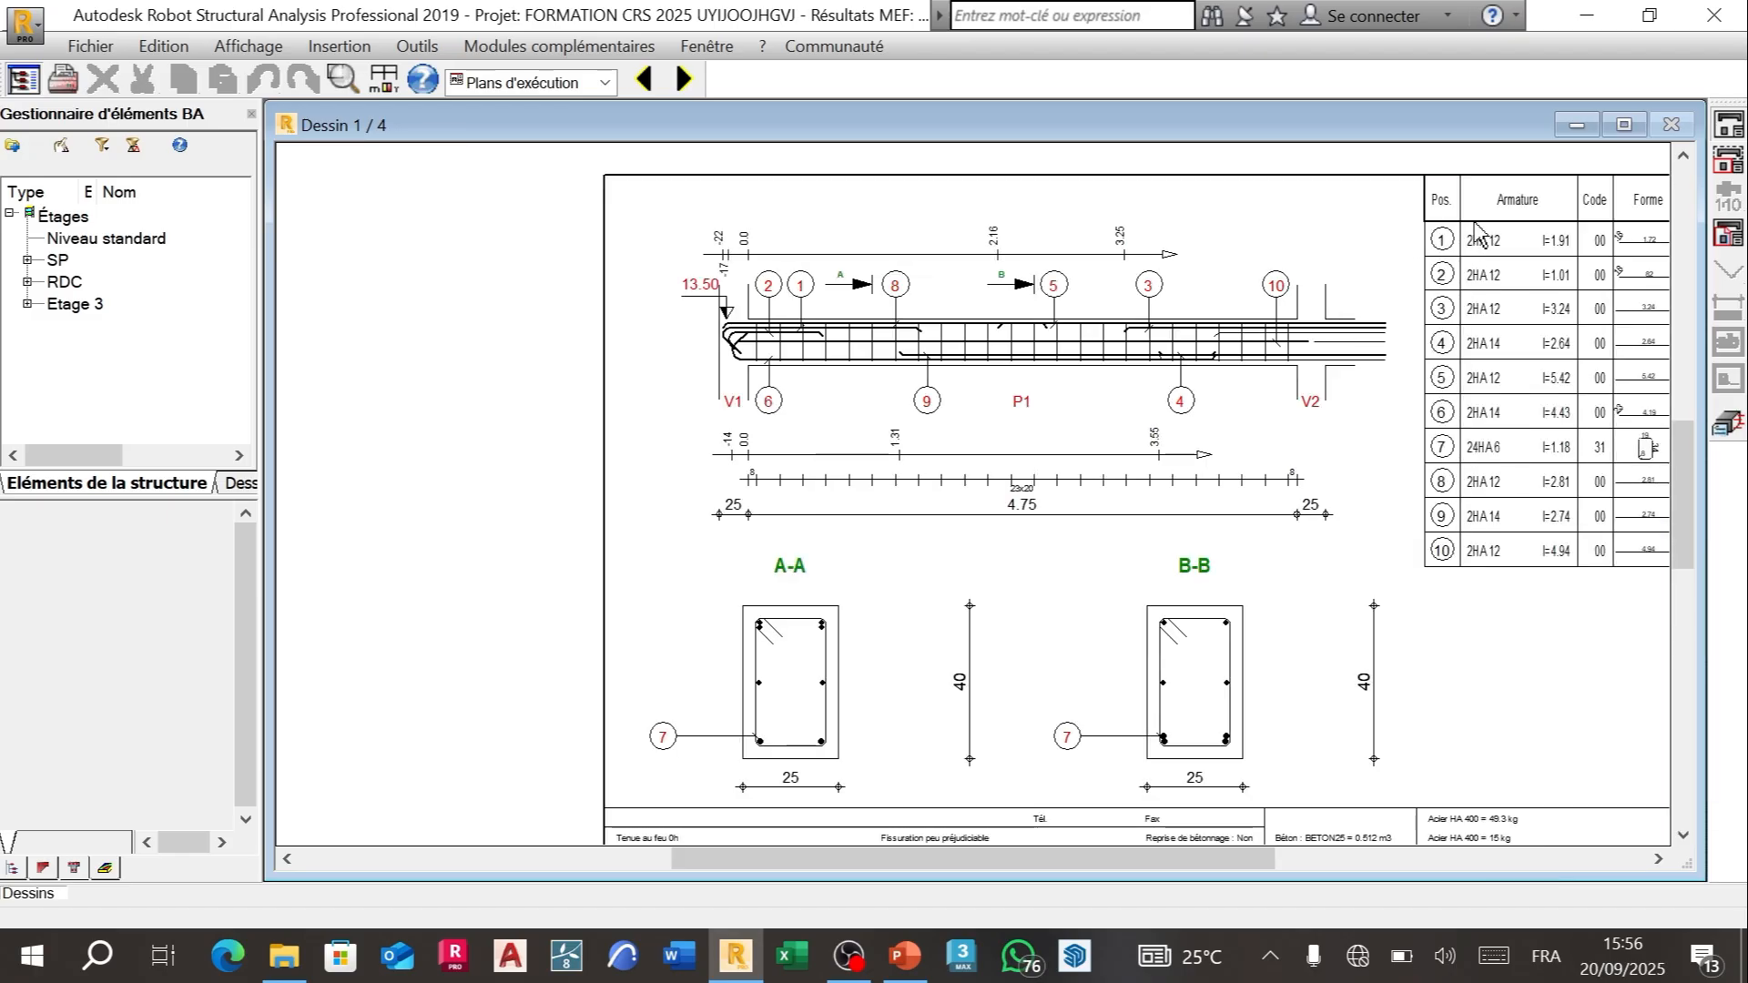
{"action": "scroll", "coordinate": [724, 319], "scroll_direction": "down", "scroll_amount": 3}
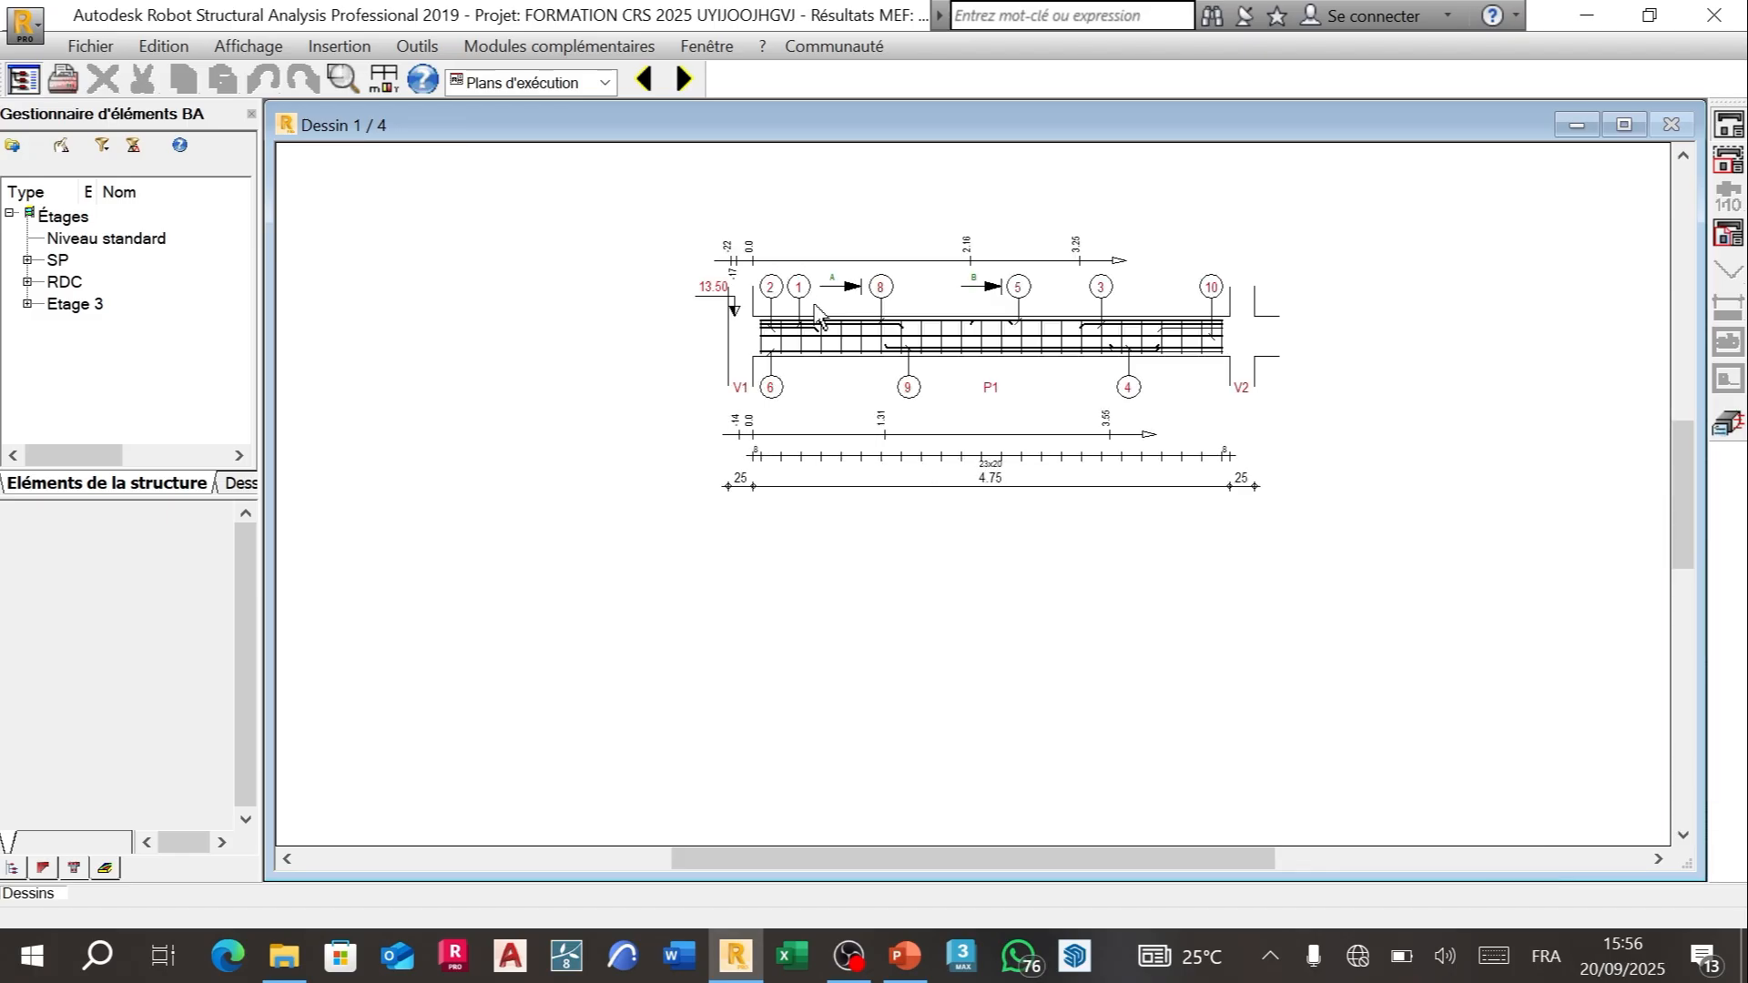
{"action": "scroll", "coordinate": [831, 320], "scroll_direction": "up", "scroll_amount": 4}
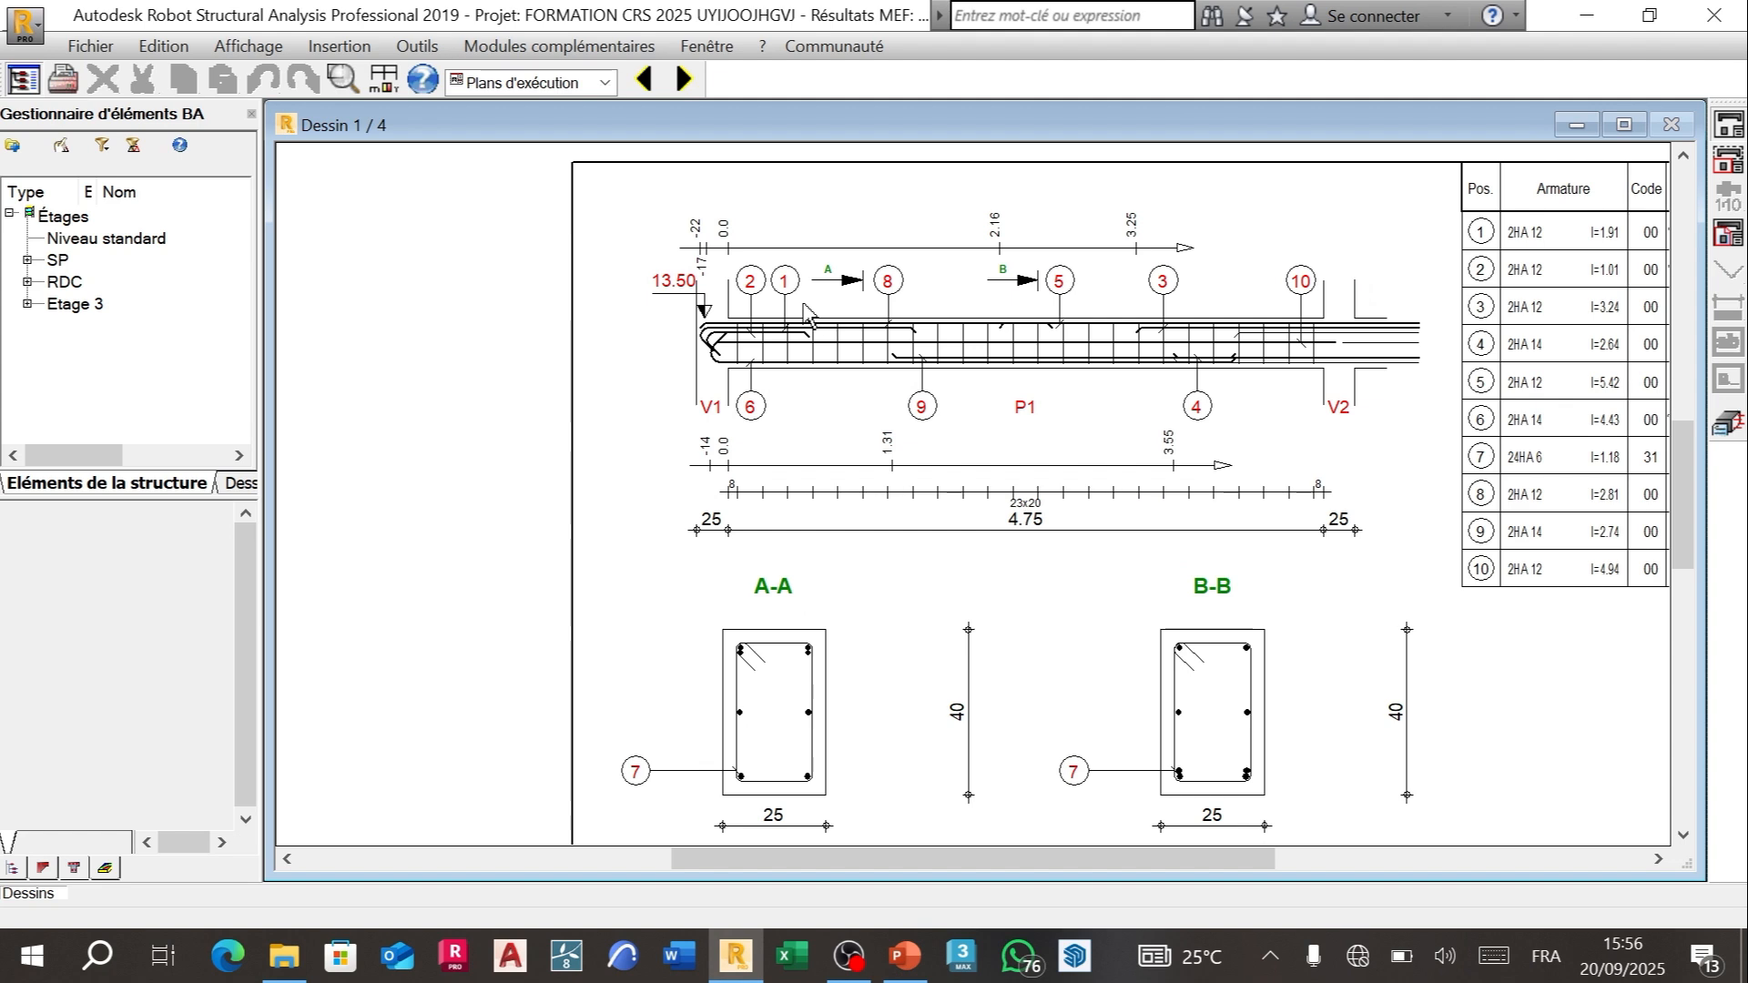
{"action": "scroll", "coordinate": [796, 316], "scroll_direction": "up", "scroll_amount": 2}
{"action": "scroll", "coordinate": [796, 316], "scroll_direction": "up", "scroll_amount": 1}
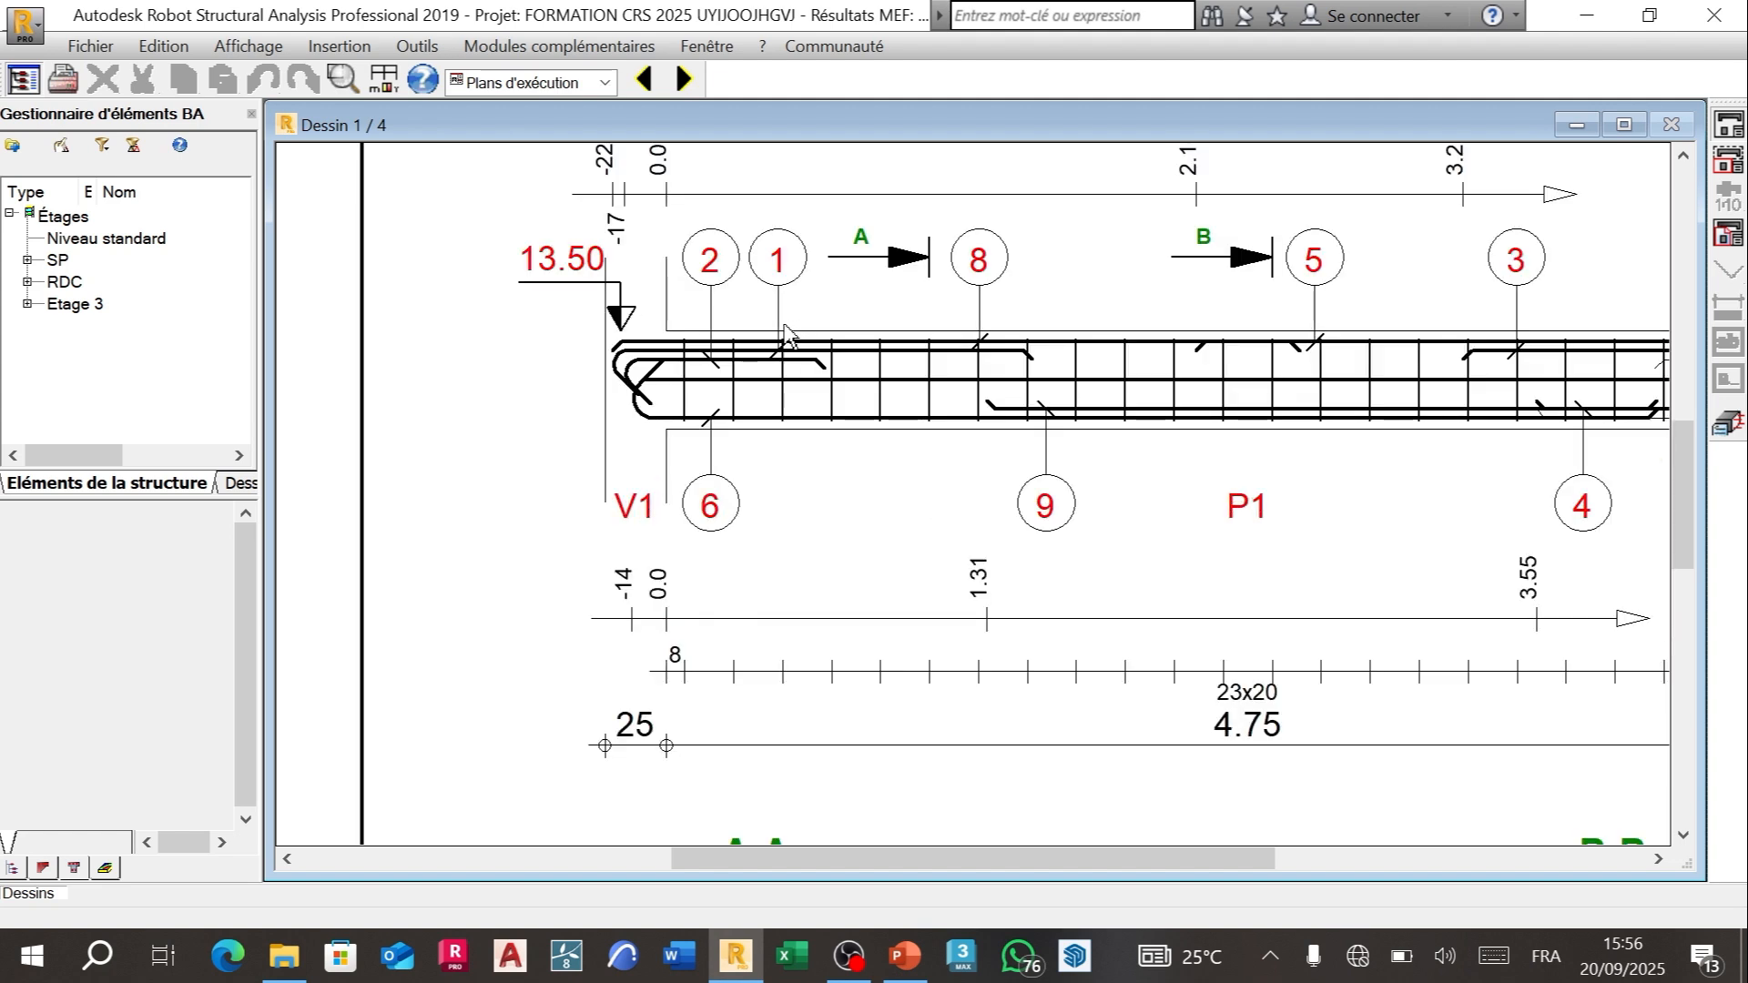
{"action": "scroll", "coordinate": [808, 337], "scroll_direction": "down", "scroll_amount": 2}
{"action": "scroll", "coordinate": [813, 344], "scroll_direction": "down", "scroll_amount": 3}
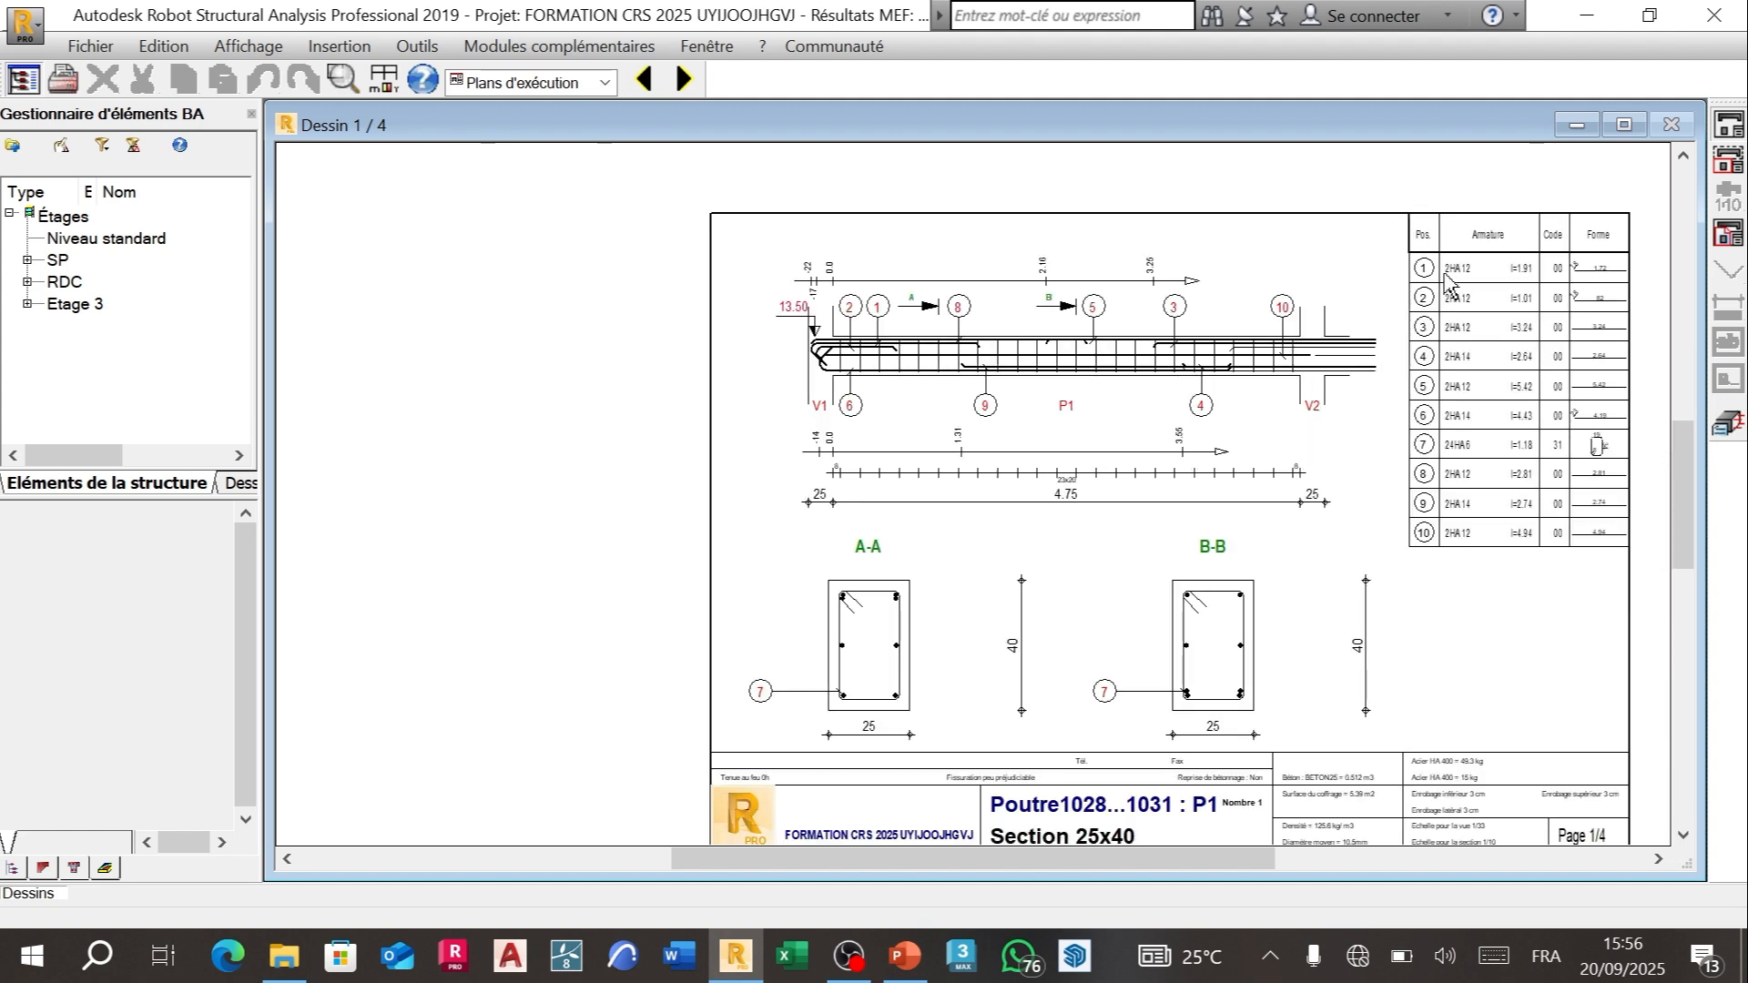
{"action": "scroll", "coordinate": [973, 389], "scroll_direction": "up", "scroll_amount": 4}
{"action": "scroll", "coordinate": [974, 390], "scroll_direction": "up", "scroll_amount": 3}
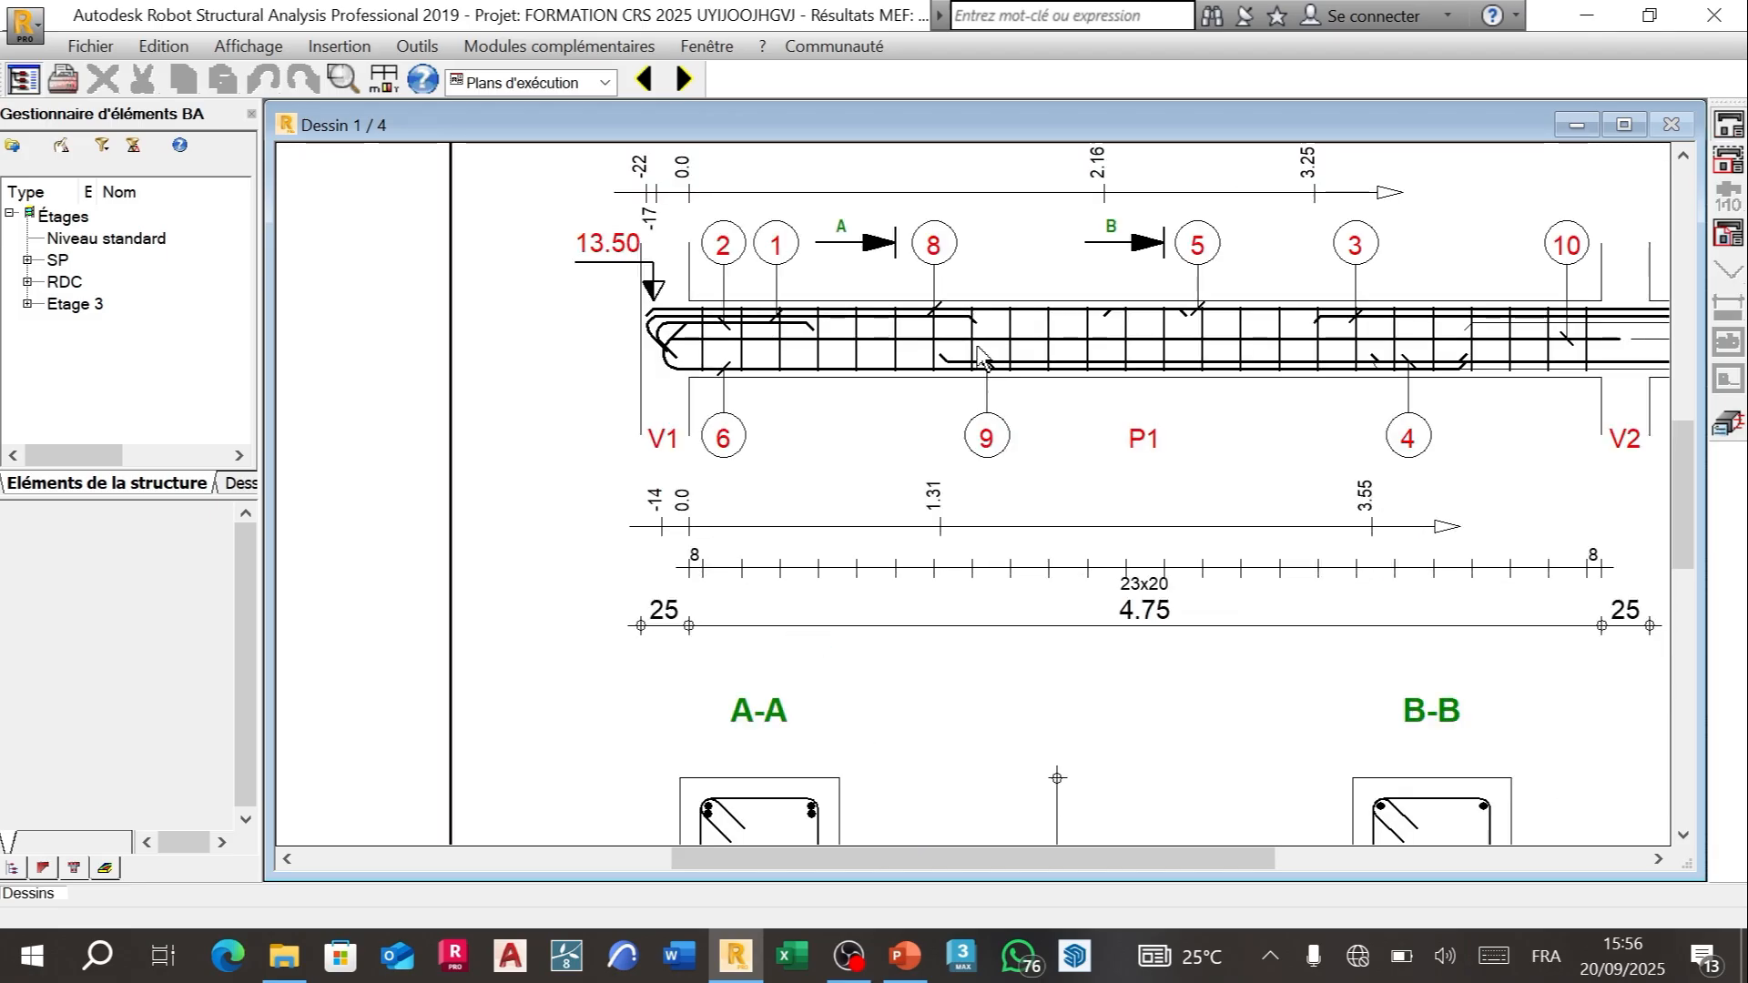
Step: Examine span P1's lower bars, stirrup spacing and sections A-A and B-B against the drawing's bar schedule
{"action": "scroll", "coordinate": [731, 419], "scroll_direction": "down", "scroll_amount": 3}
{"action": "scroll", "coordinate": [1188, 460], "scroll_direction": "down", "scroll_amount": 1}
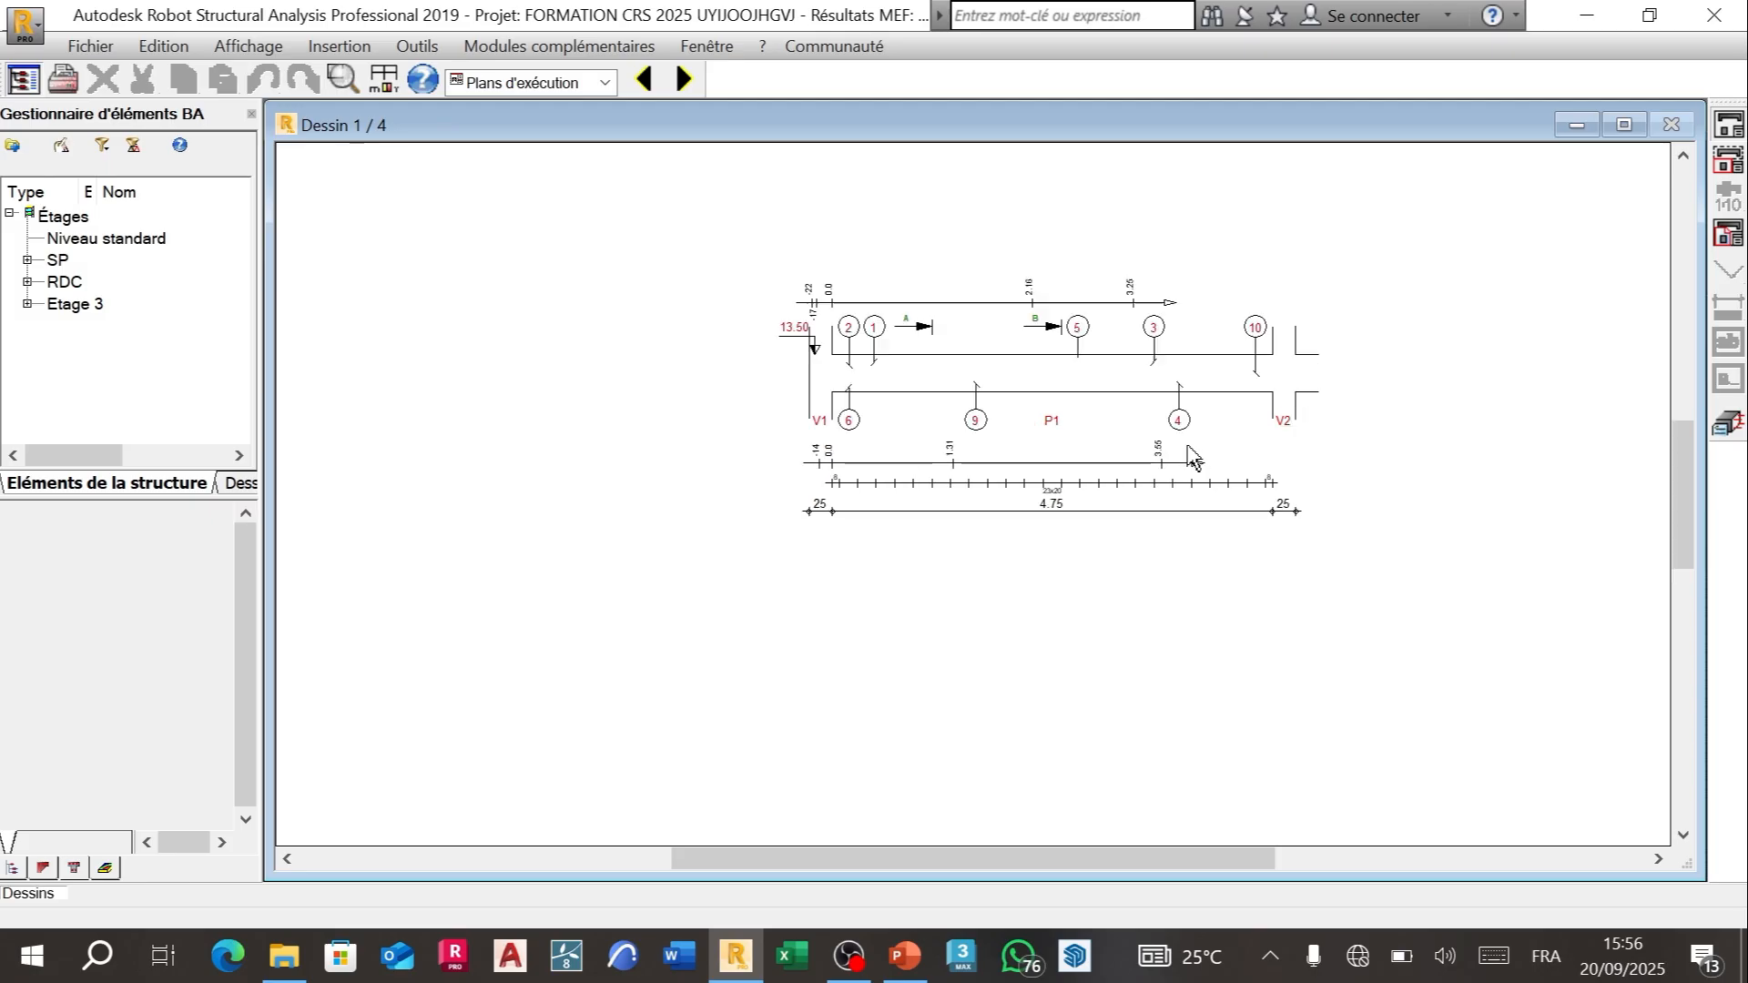
{"action": "scroll", "coordinate": [1474, 522], "scroll_direction": "up", "scroll_amount": 1}
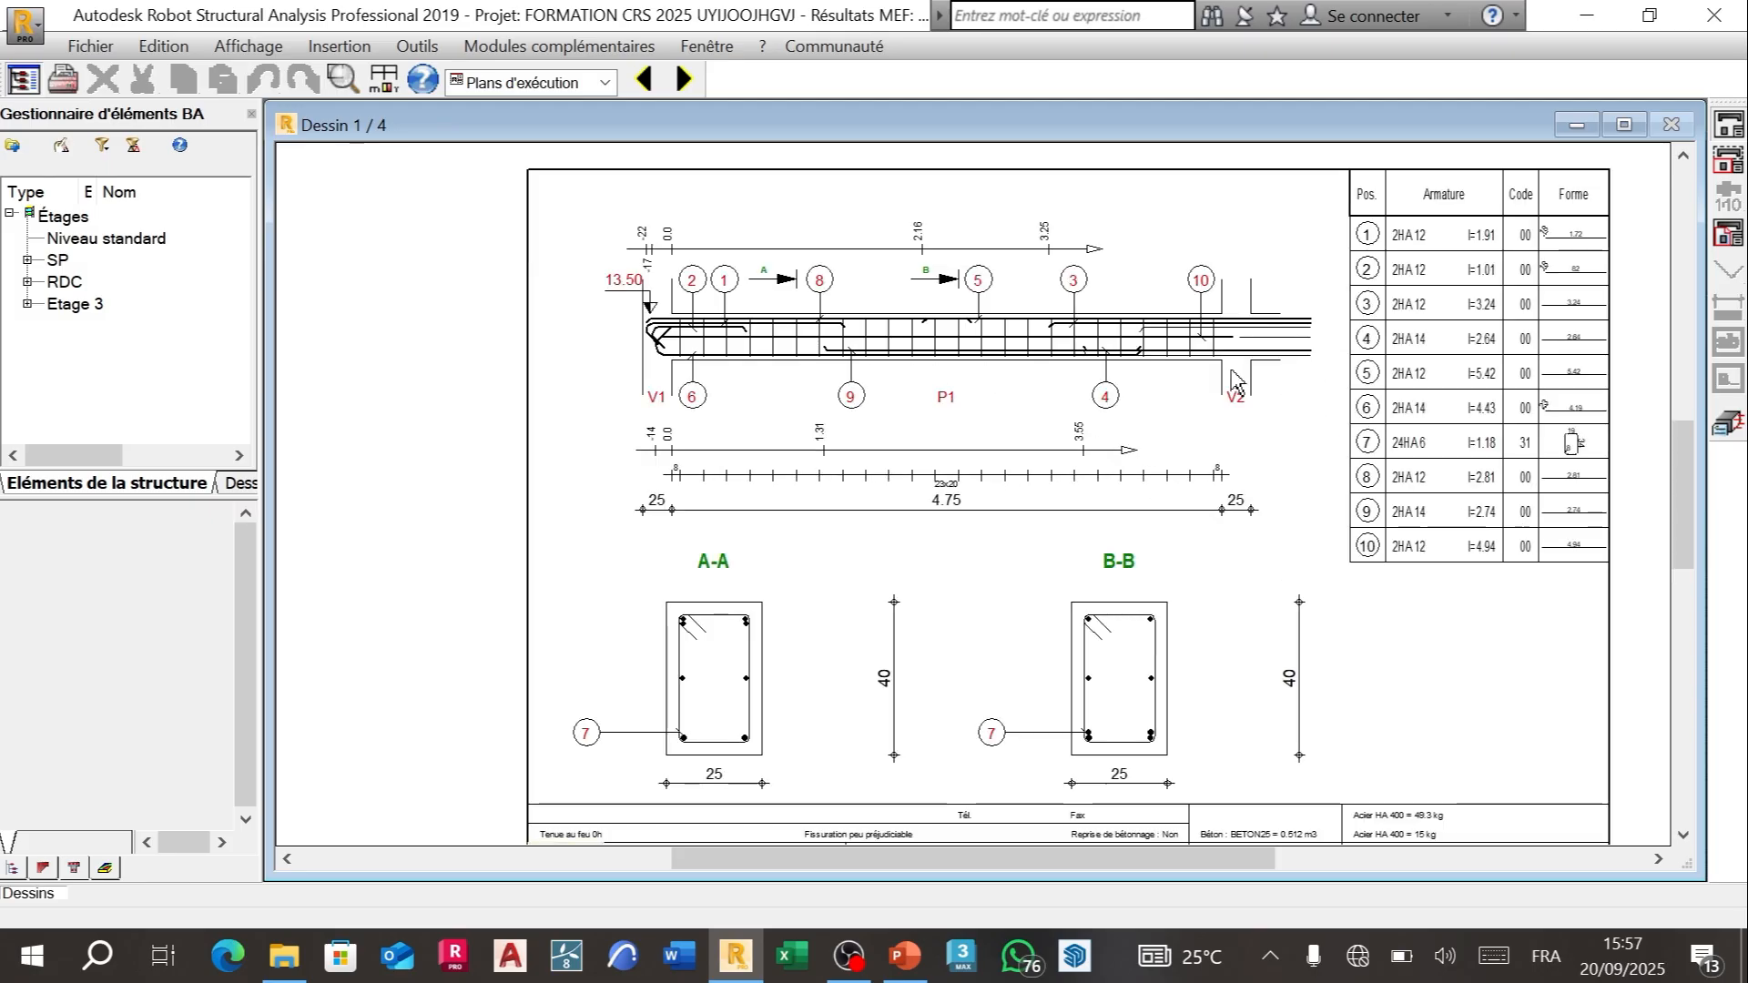
{"action": "scroll", "coordinate": [719, 375], "scroll_direction": "up", "scroll_amount": 1}
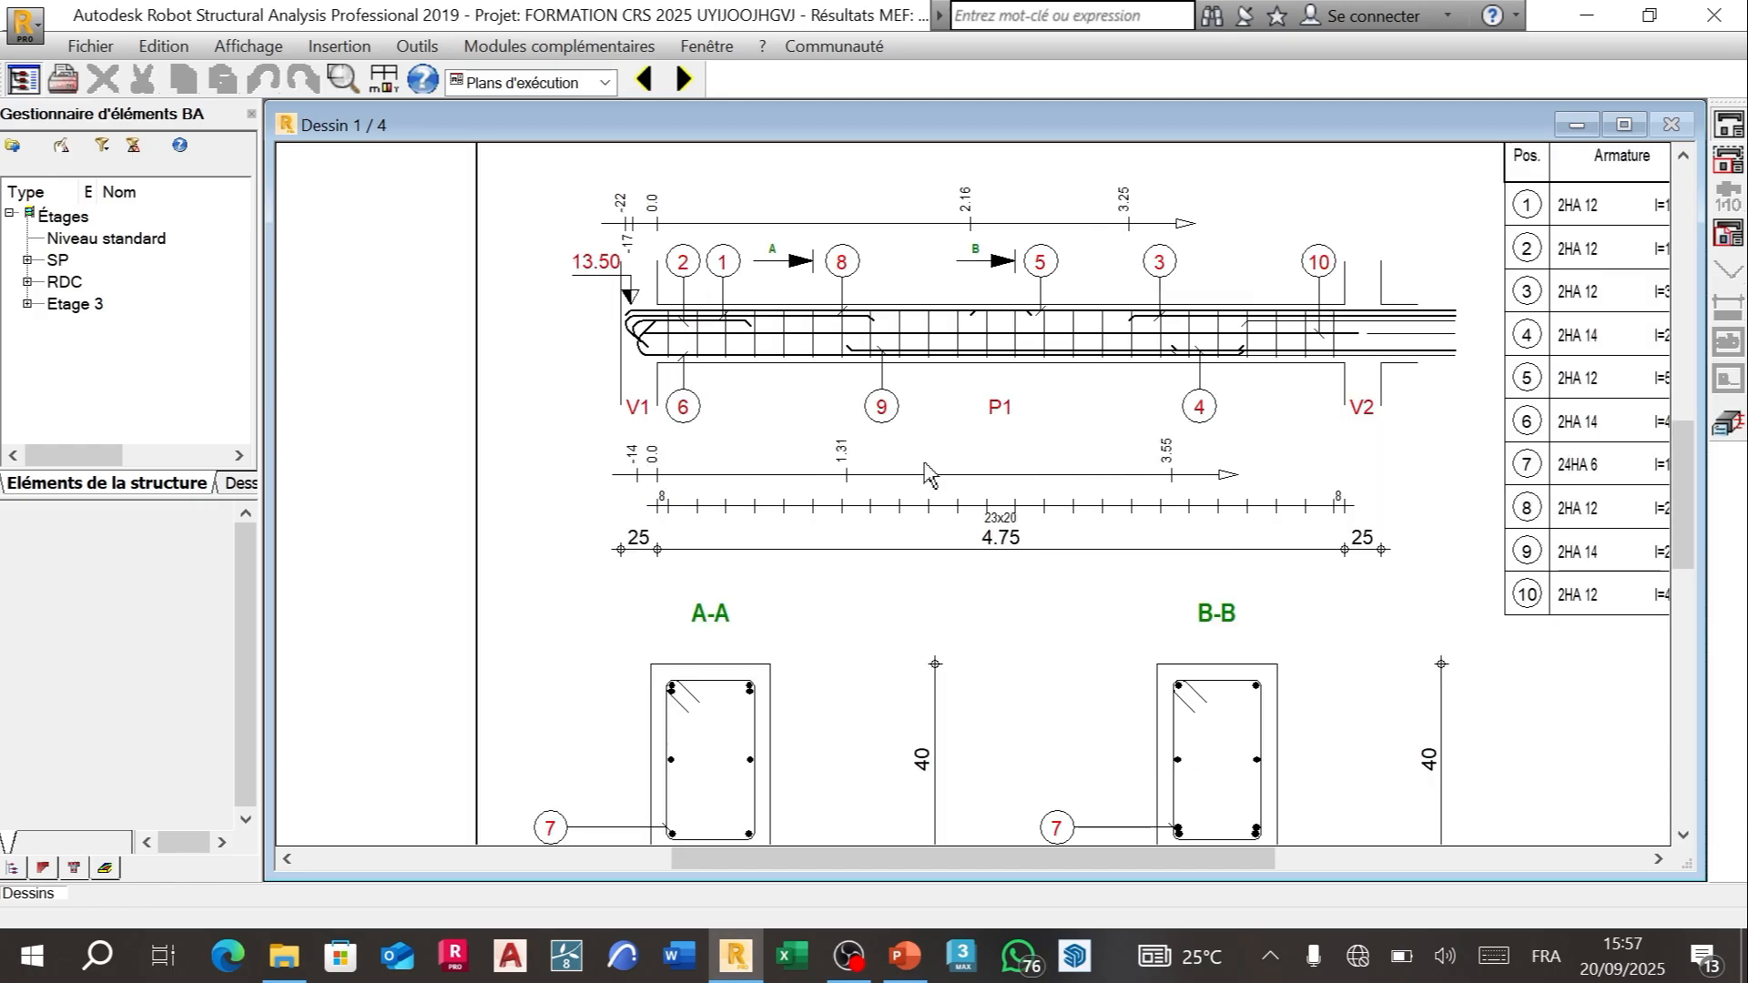
{"action": "scroll", "coordinate": [1509, 450], "scroll_direction": "down", "scroll_amount": 1}
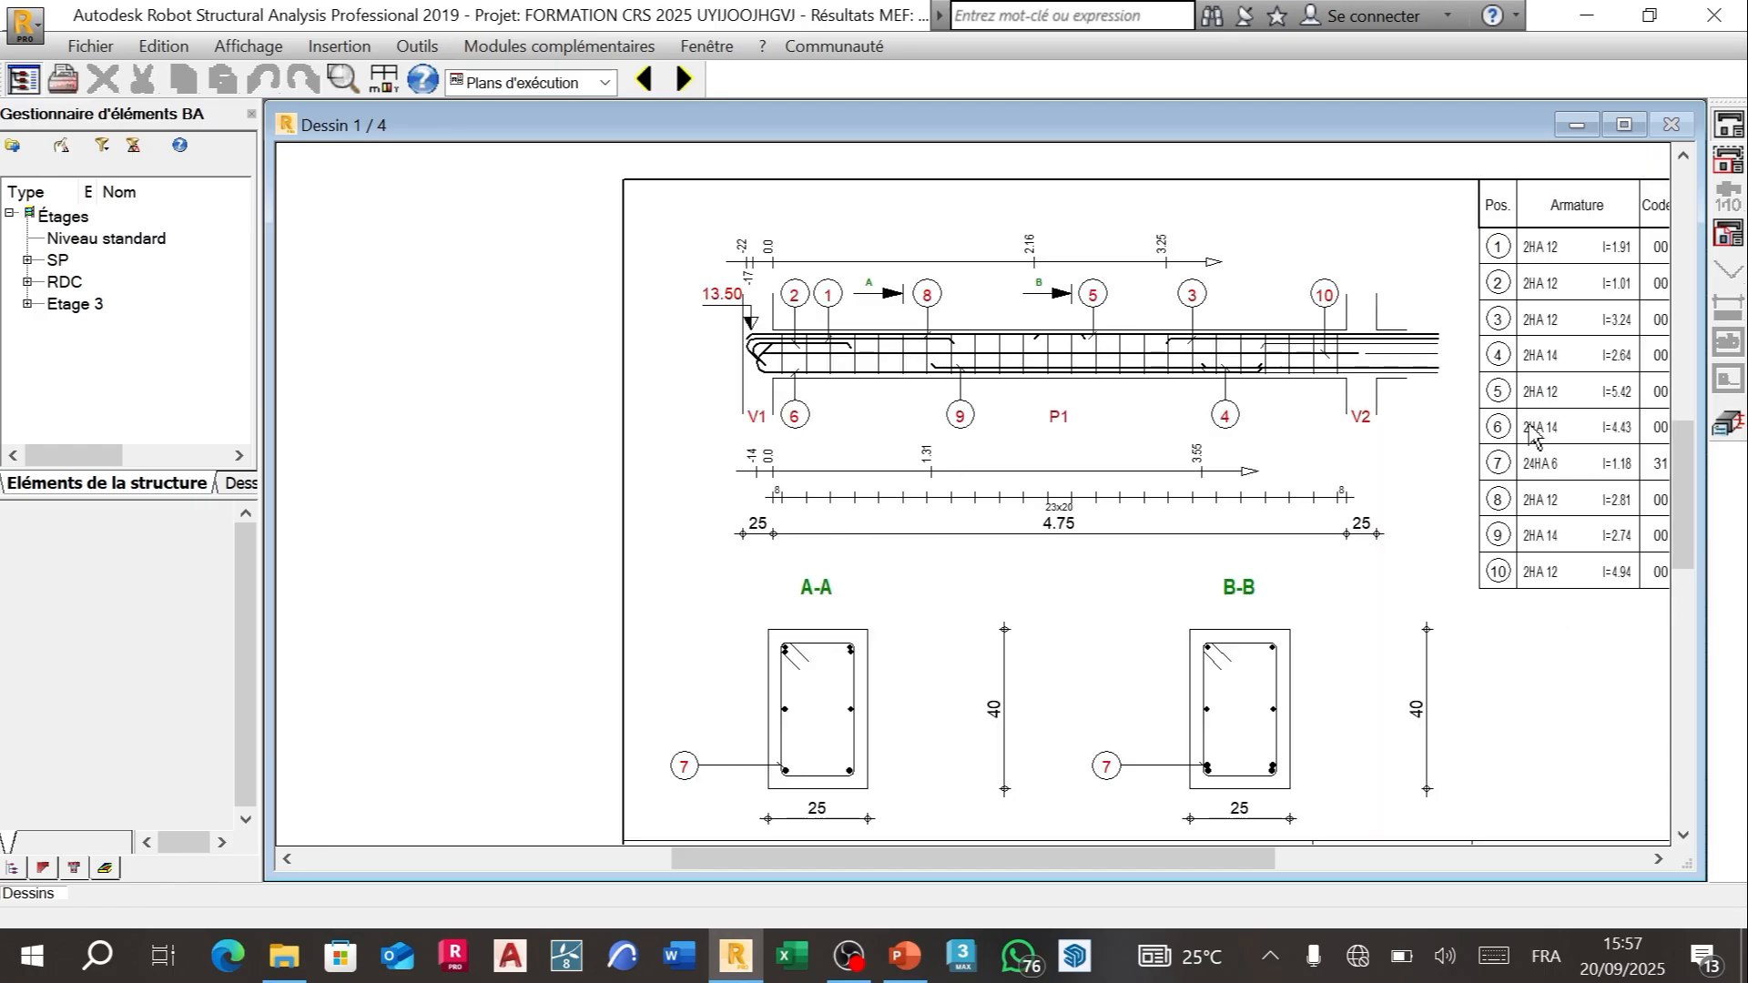
{"action": "scroll", "coordinate": [1529, 437], "scroll_direction": "down", "scroll_amount": 1}
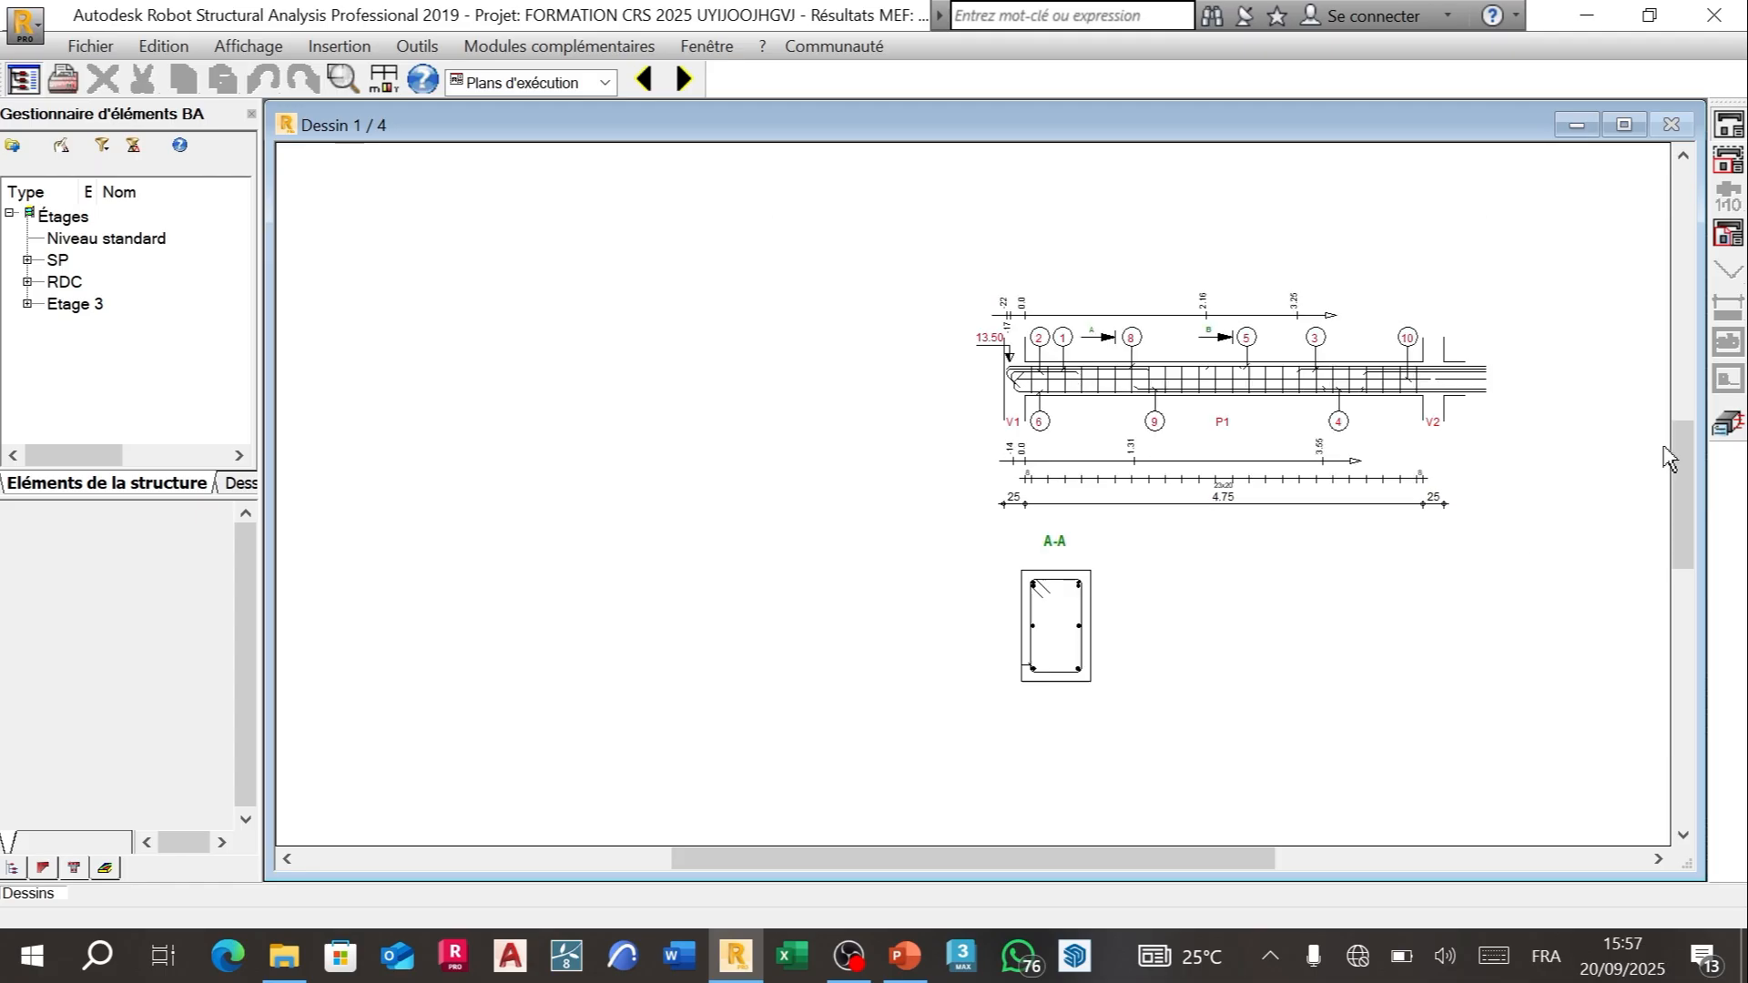
{"action": "scroll", "coordinate": [1630, 443], "scroll_direction": "up", "scroll_amount": 1}
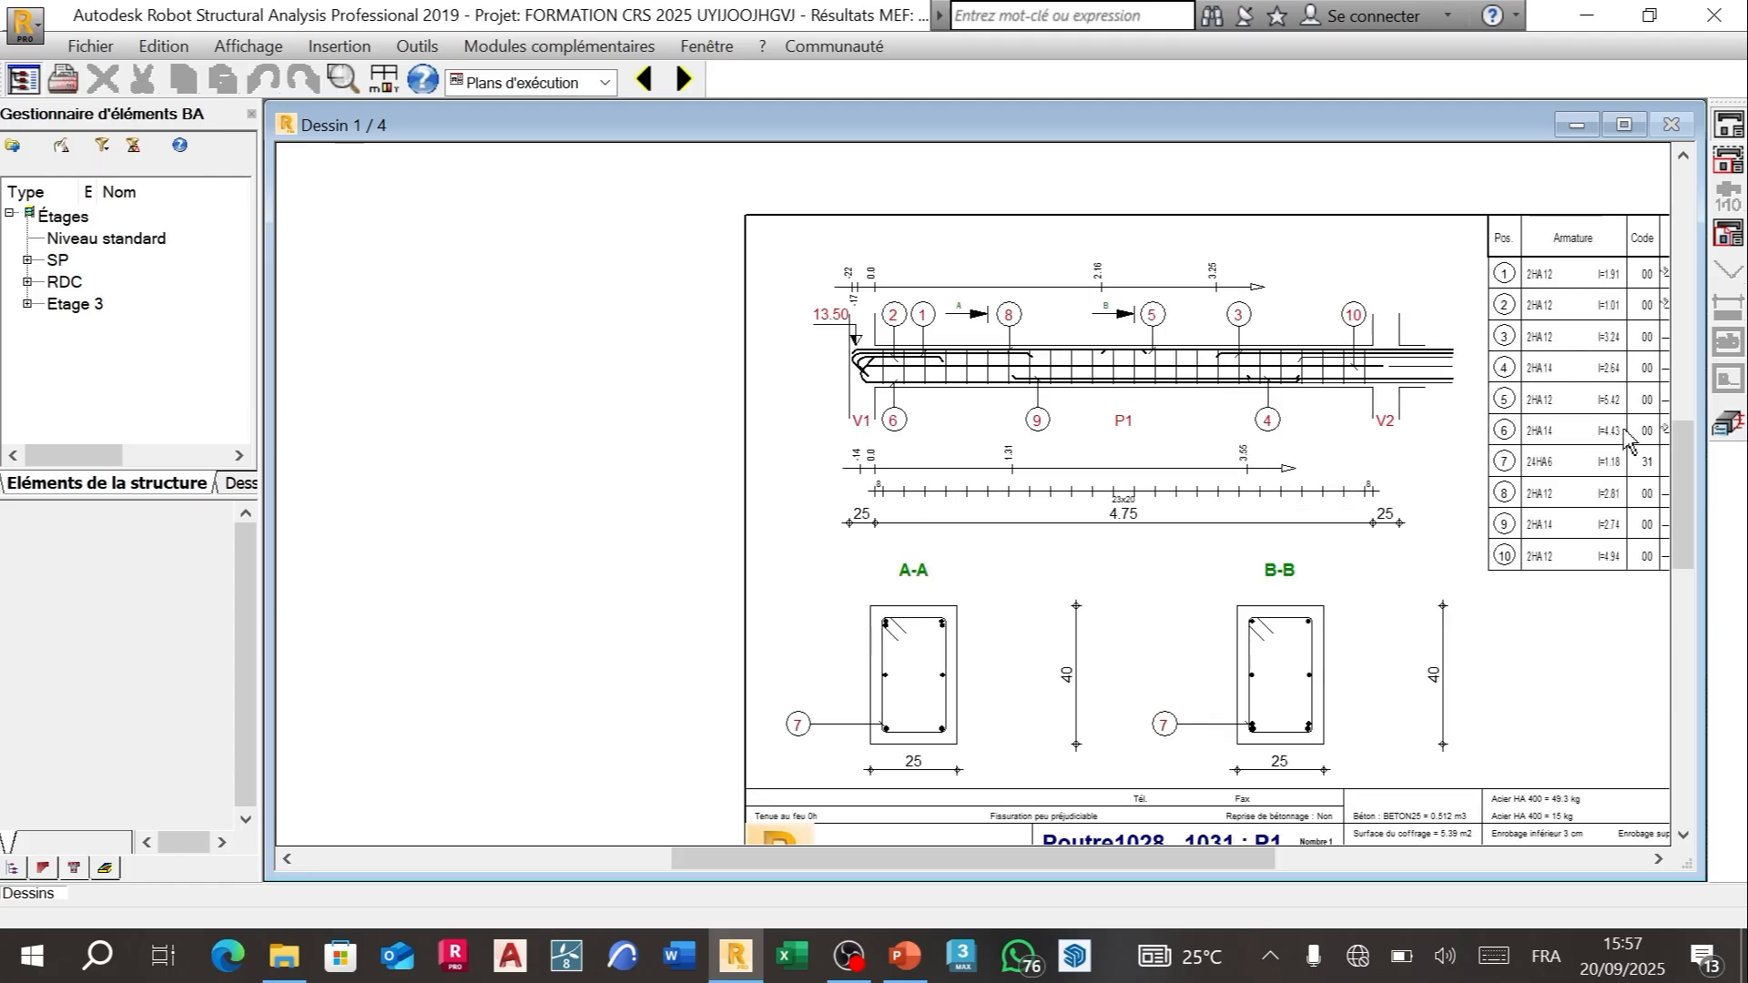
{"action": "scroll", "coordinate": [1590, 408], "scroll_direction": "down", "scroll_amount": 3}
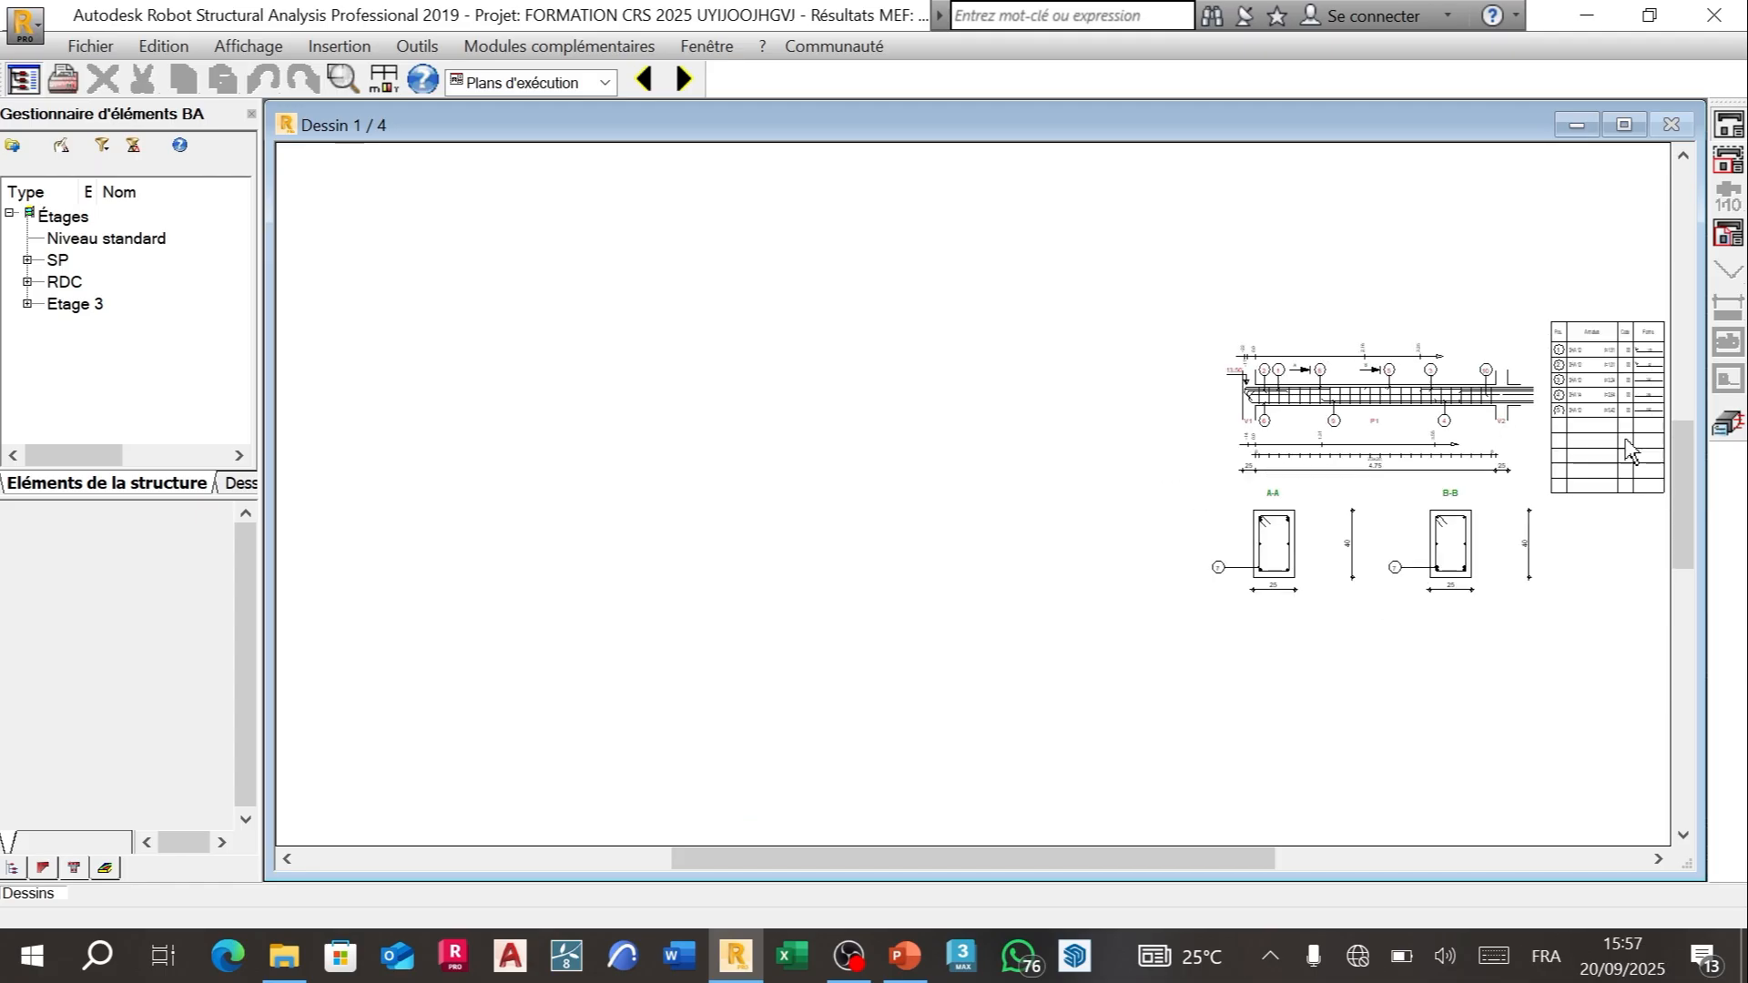
Step: Review span P1's bar schedule and the execution drawings of spans P2, P3 and P4
{"action": "scroll", "coordinate": [1666, 423], "scroll_direction": "up", "scroll_amount": 3}
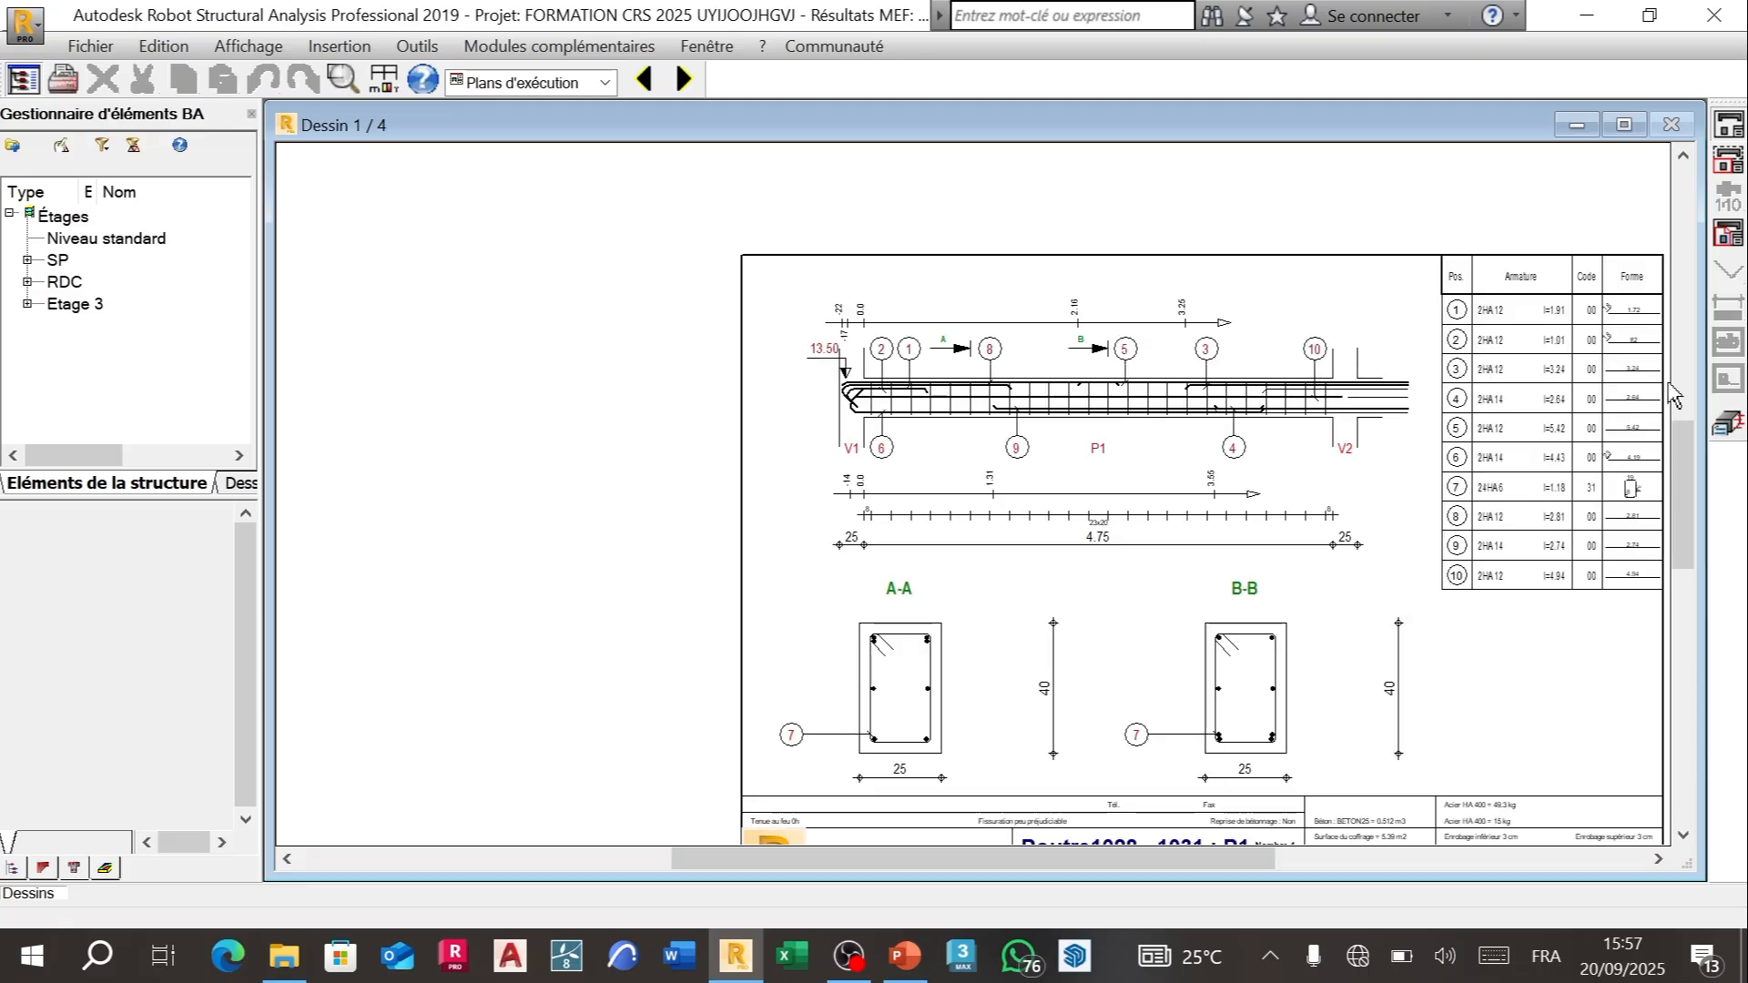
{"action": "scroll", "coordinate": [1671, 414], "scroll_direction": "down", "scroll_amount": 1}
{"action": "scroll", "coordinate": [1642, 396], "scroll_direction": "up", "scroll_amount": 2}
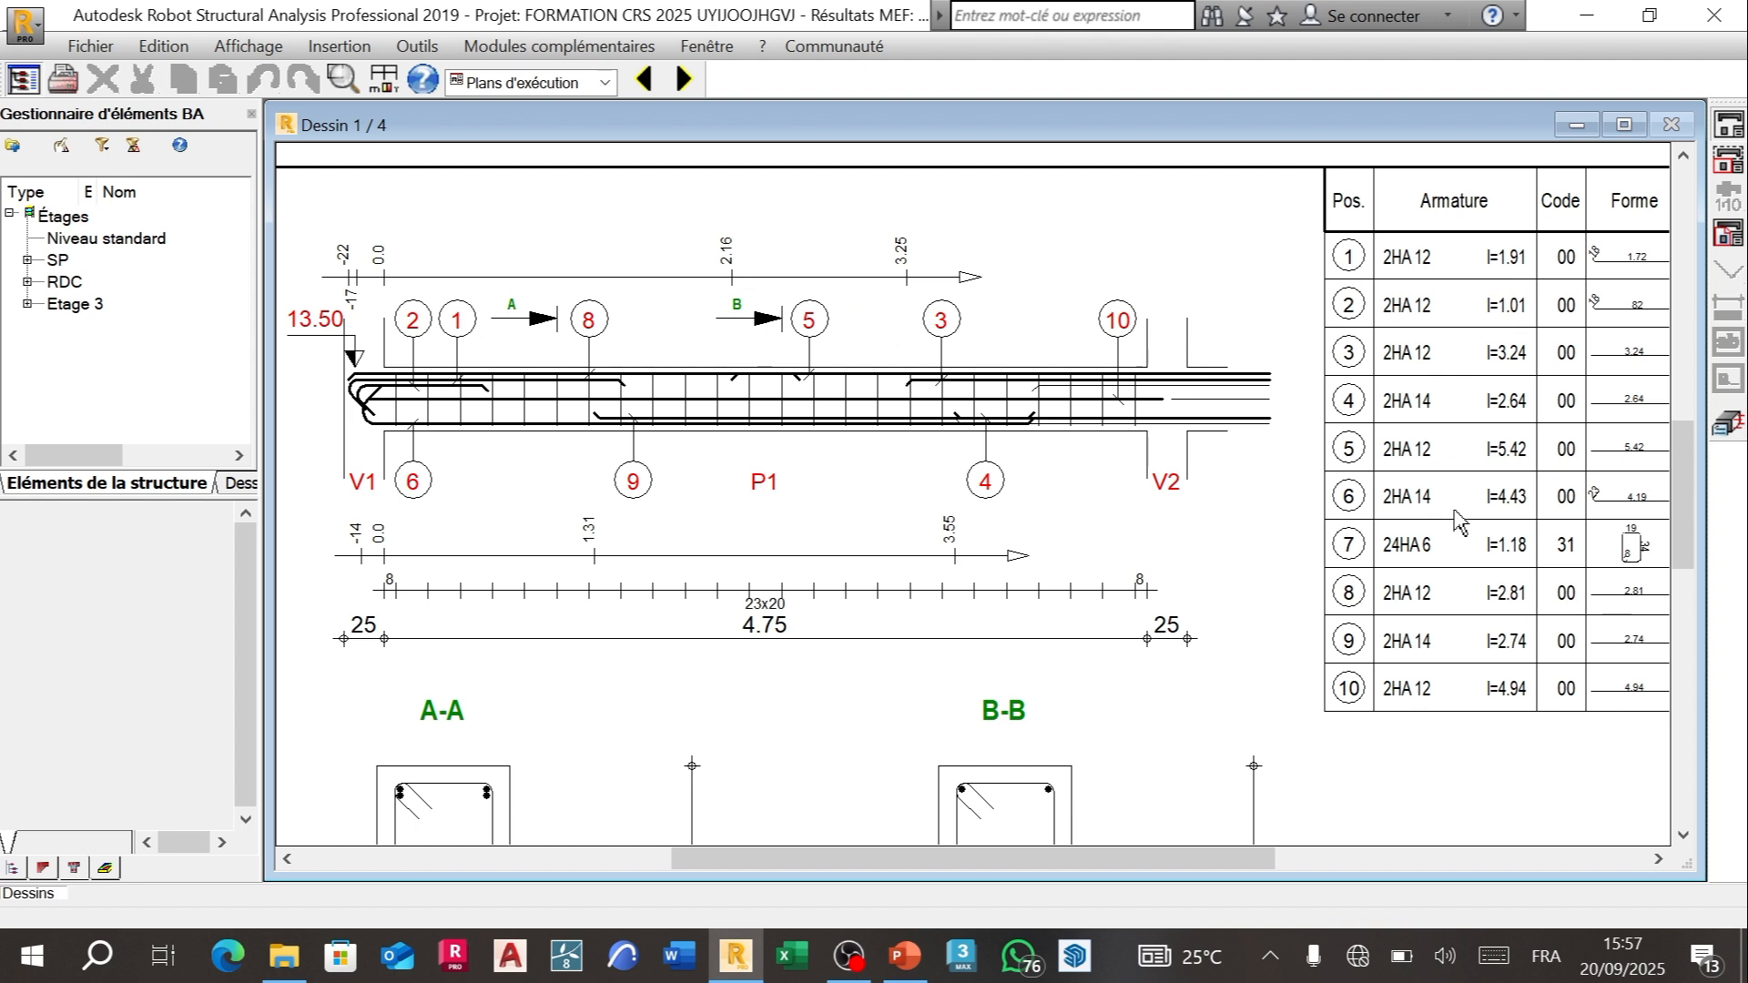
{"action": "scroll", "coordinate": [1512, 317], "scroll_direction": "down", "scroll_amount": 4}
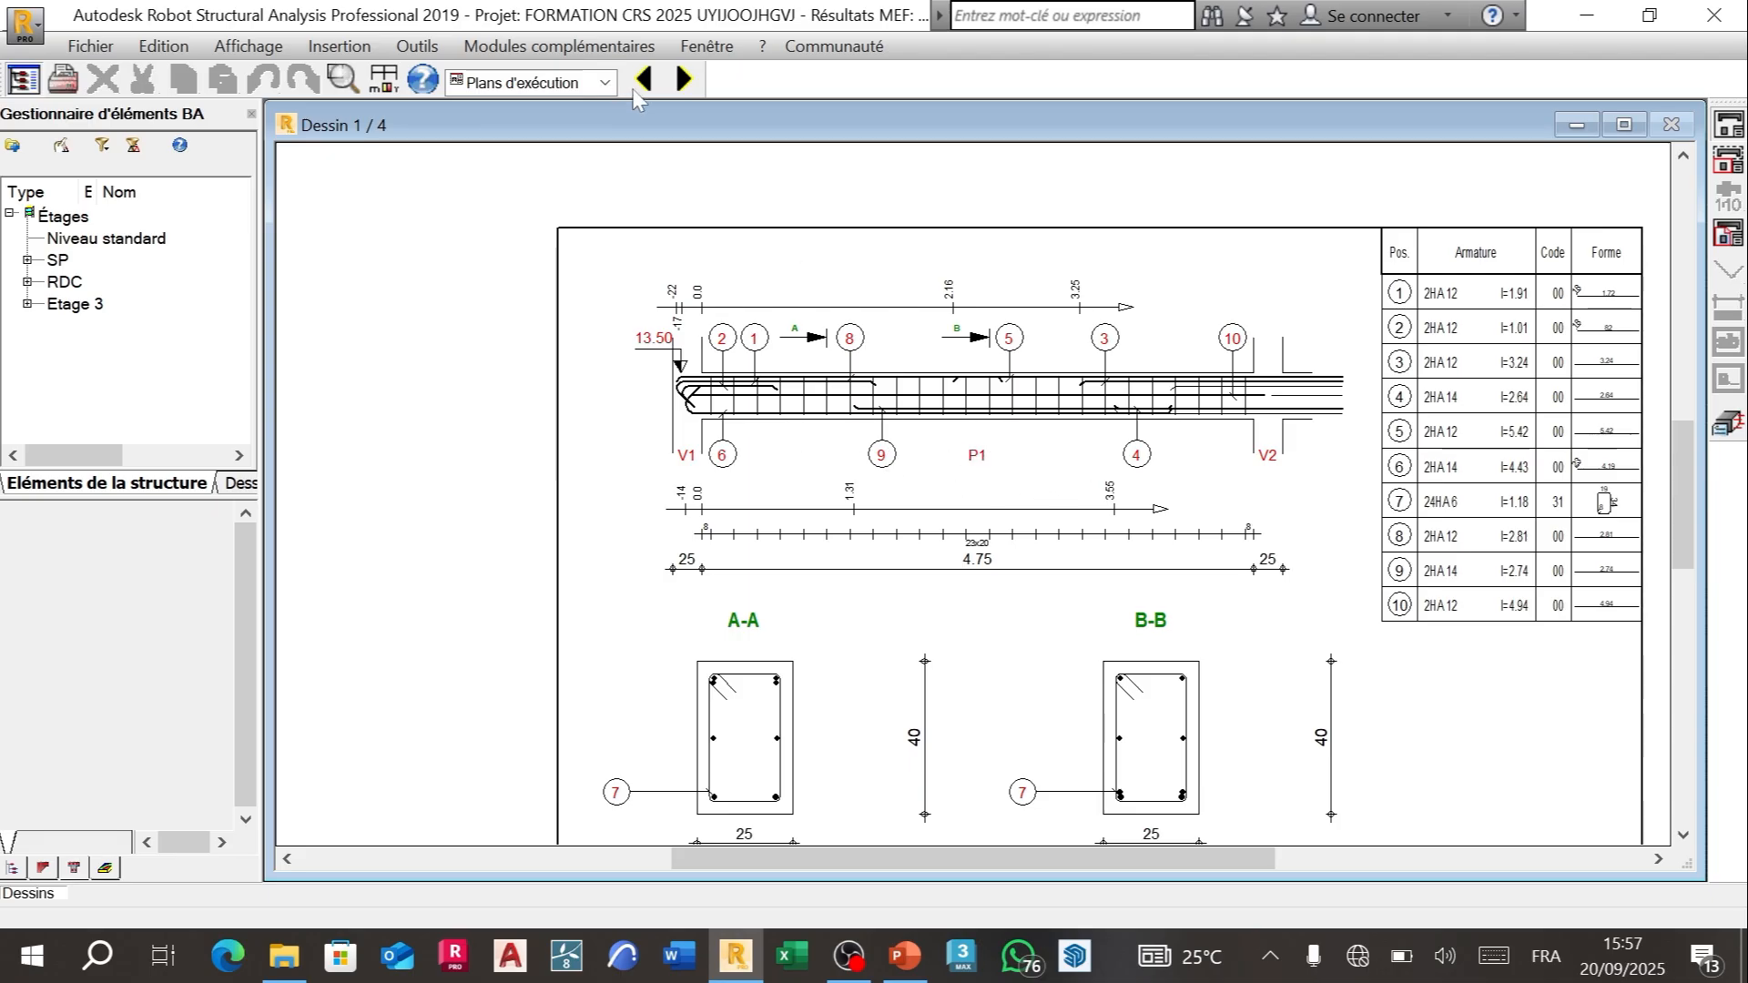
{"action": "left_click", "coordinate": [684, 79]}
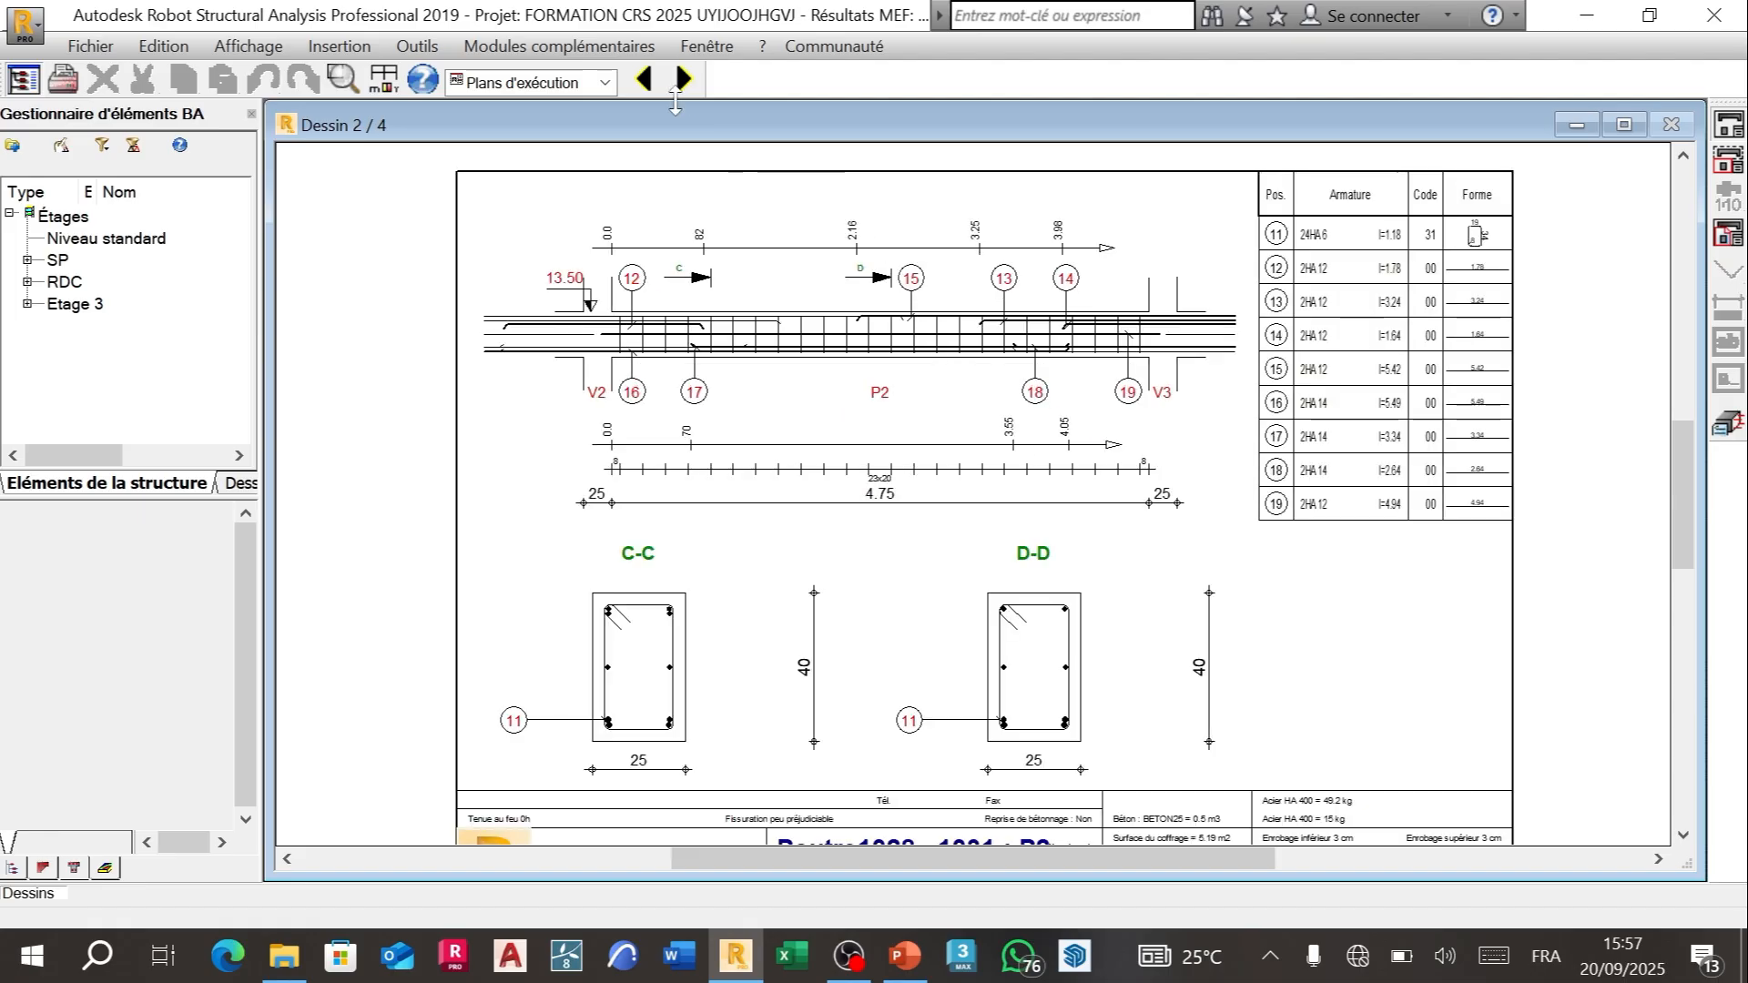
{"action": "left_click", "coordinate": [683, 80]}
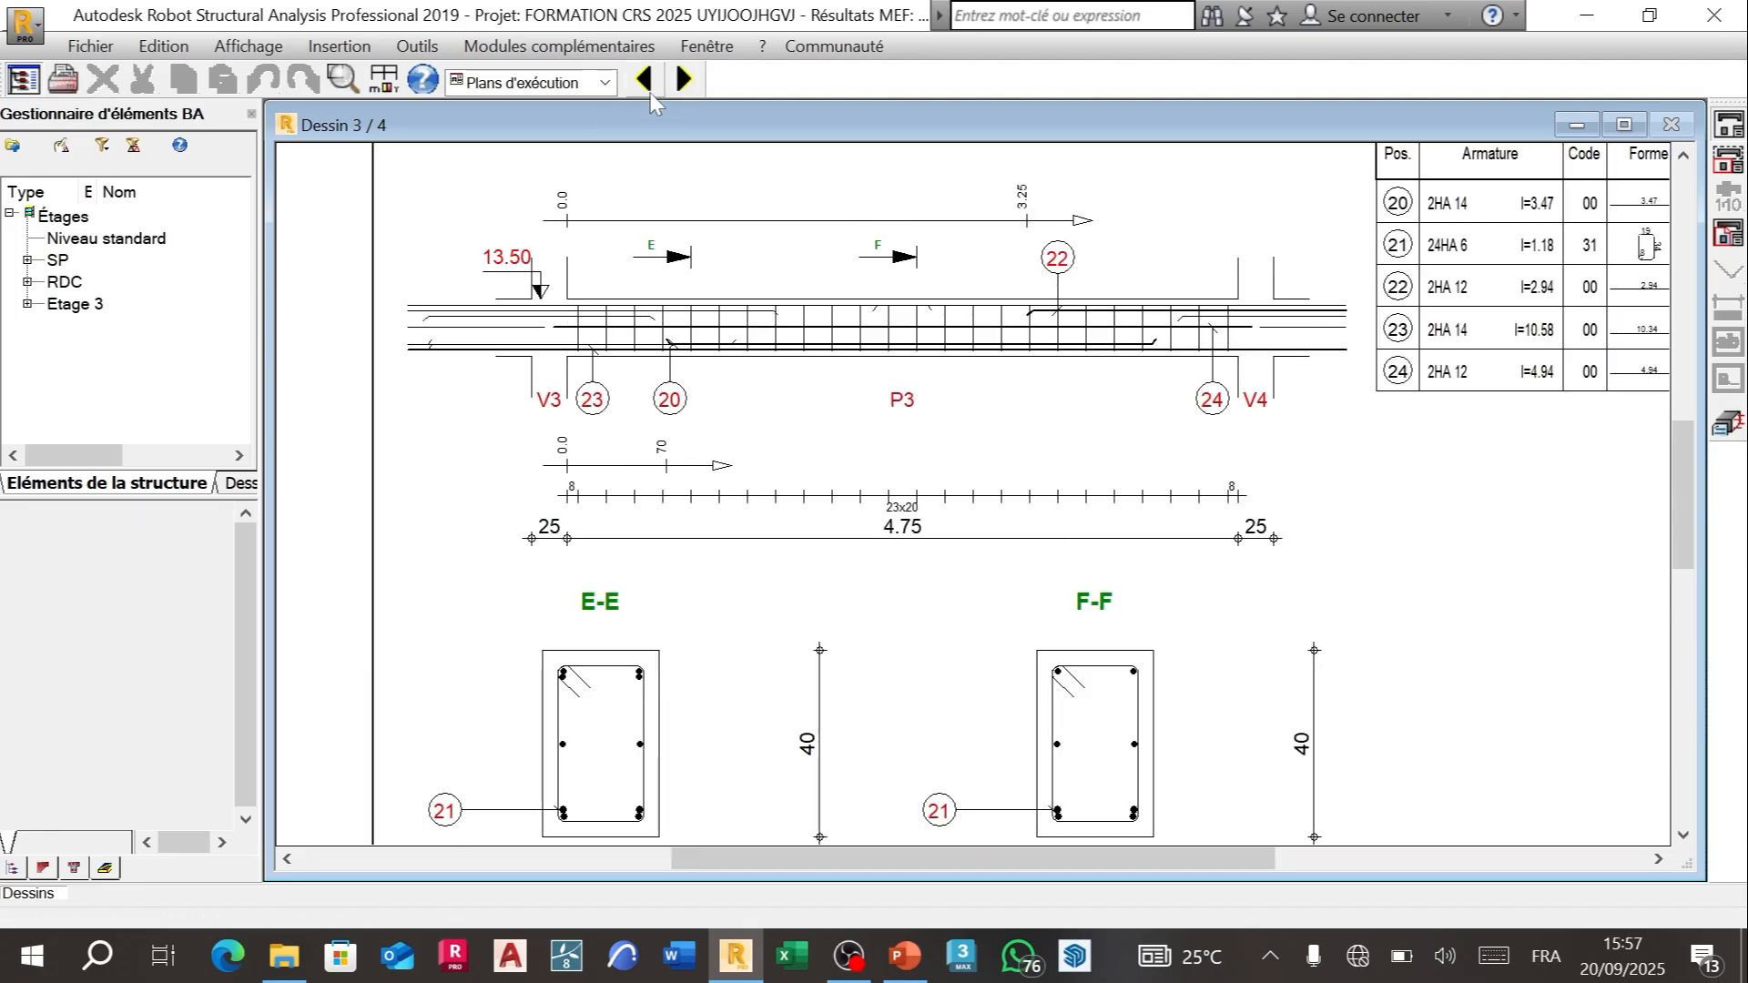
{"action": "left_click", "coordinate": [687, 80]}
{"action": "scroll", "coordinate": [817, 342], "scroll_direction": "up", "scroll_amount": 4}
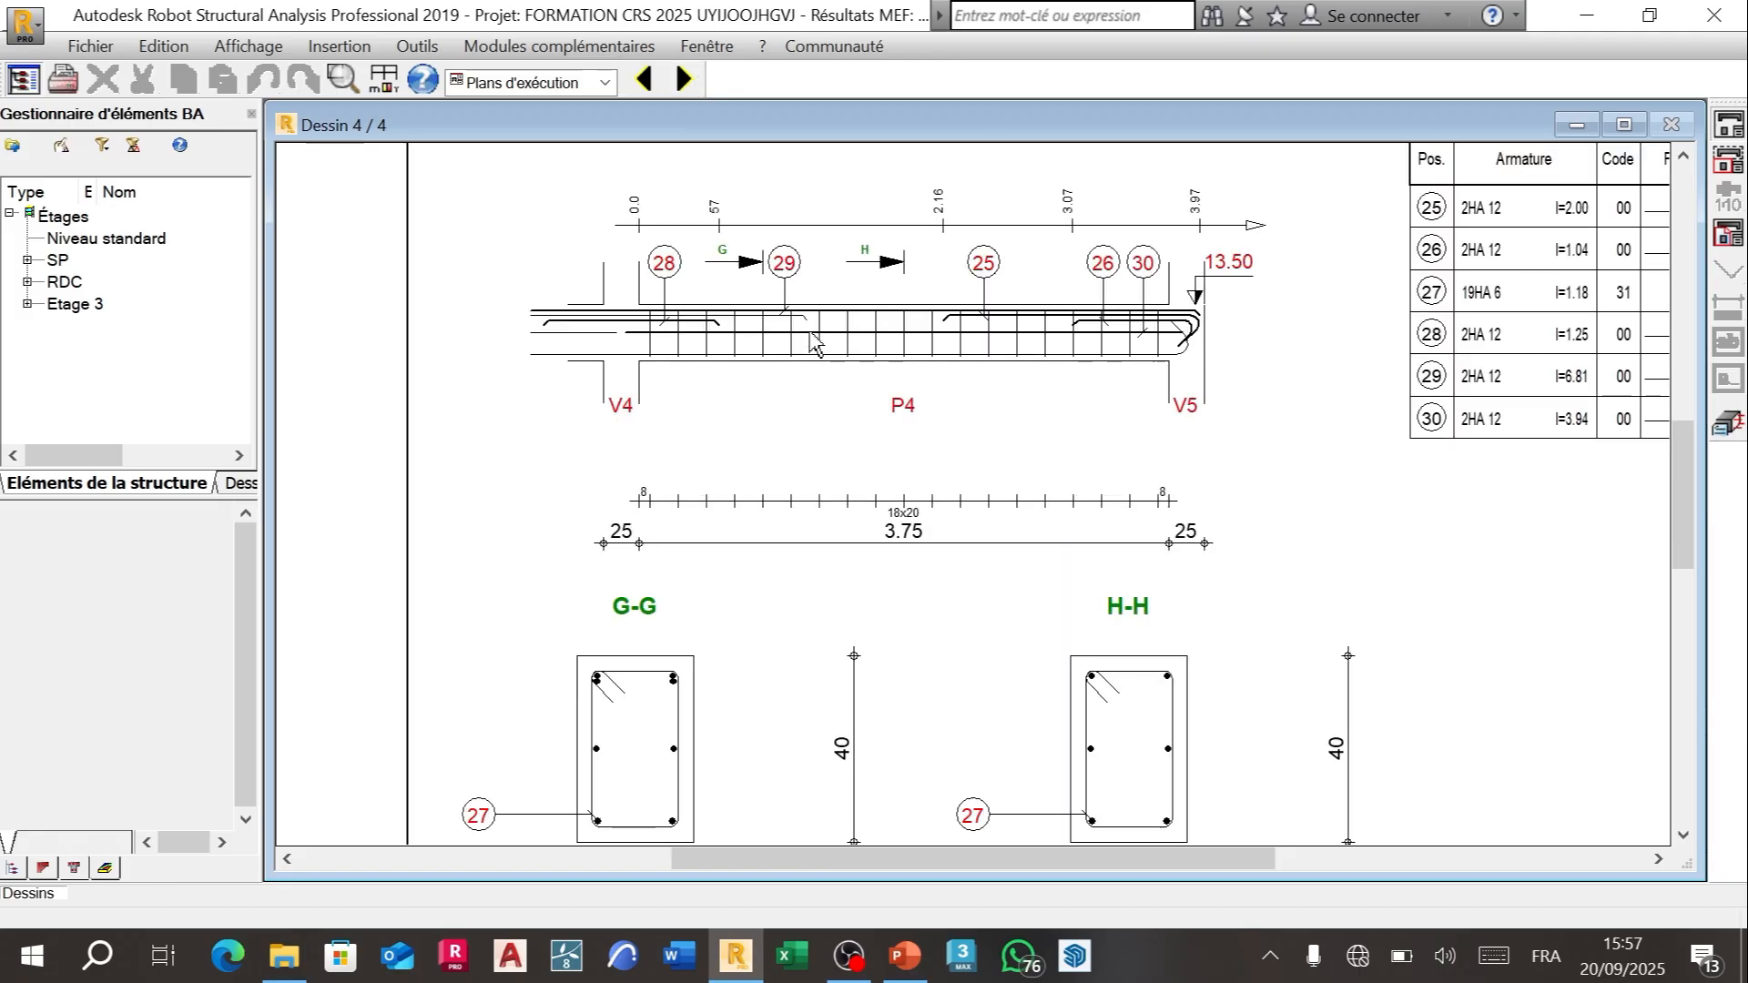
{"action": "scroll", "coordinate": [816, 510], "scroll_direction": "down", "scroll_amount": 4}
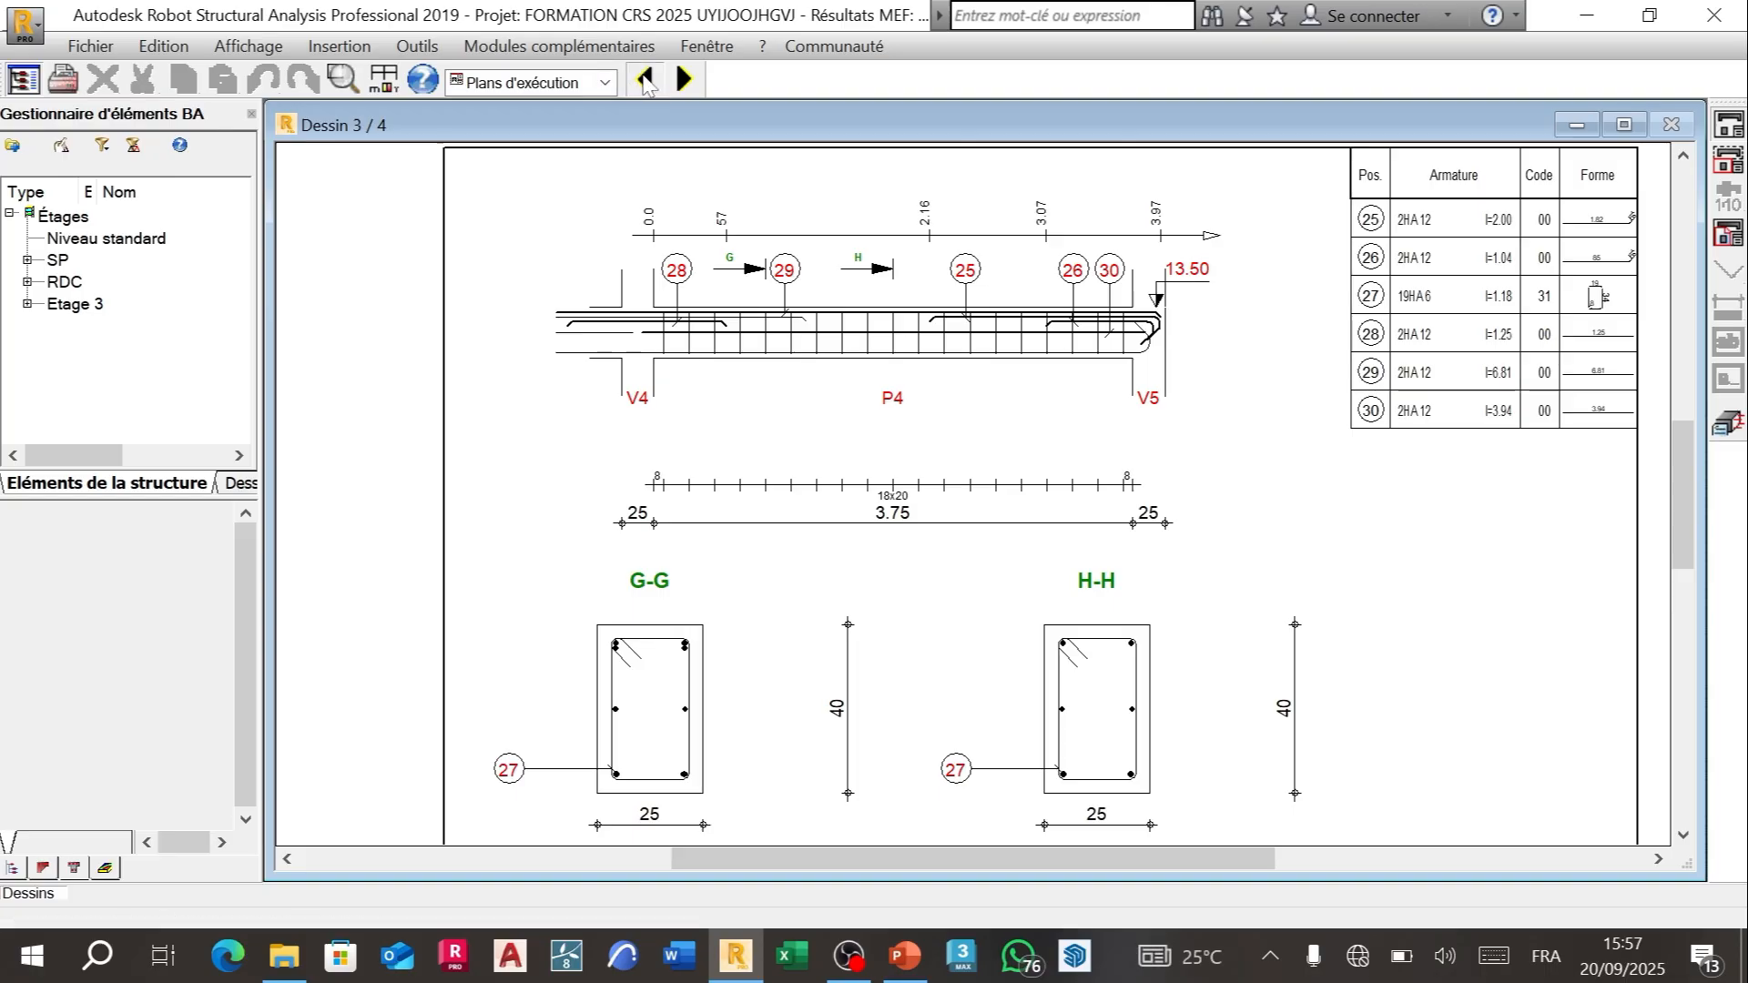
Step: Return to span P2's execution drawing and inspect its reinforcement elevation, bar schedule and sections C-C and D-D
{"action": "left_click", "coordinate": [646, 80]}
{"action": "left_click", "coordinate": [646, 80]}
{"action": "scroll", "coordinate": [840, 241], "scroll_direction": "up", "scroll_amount": 2}
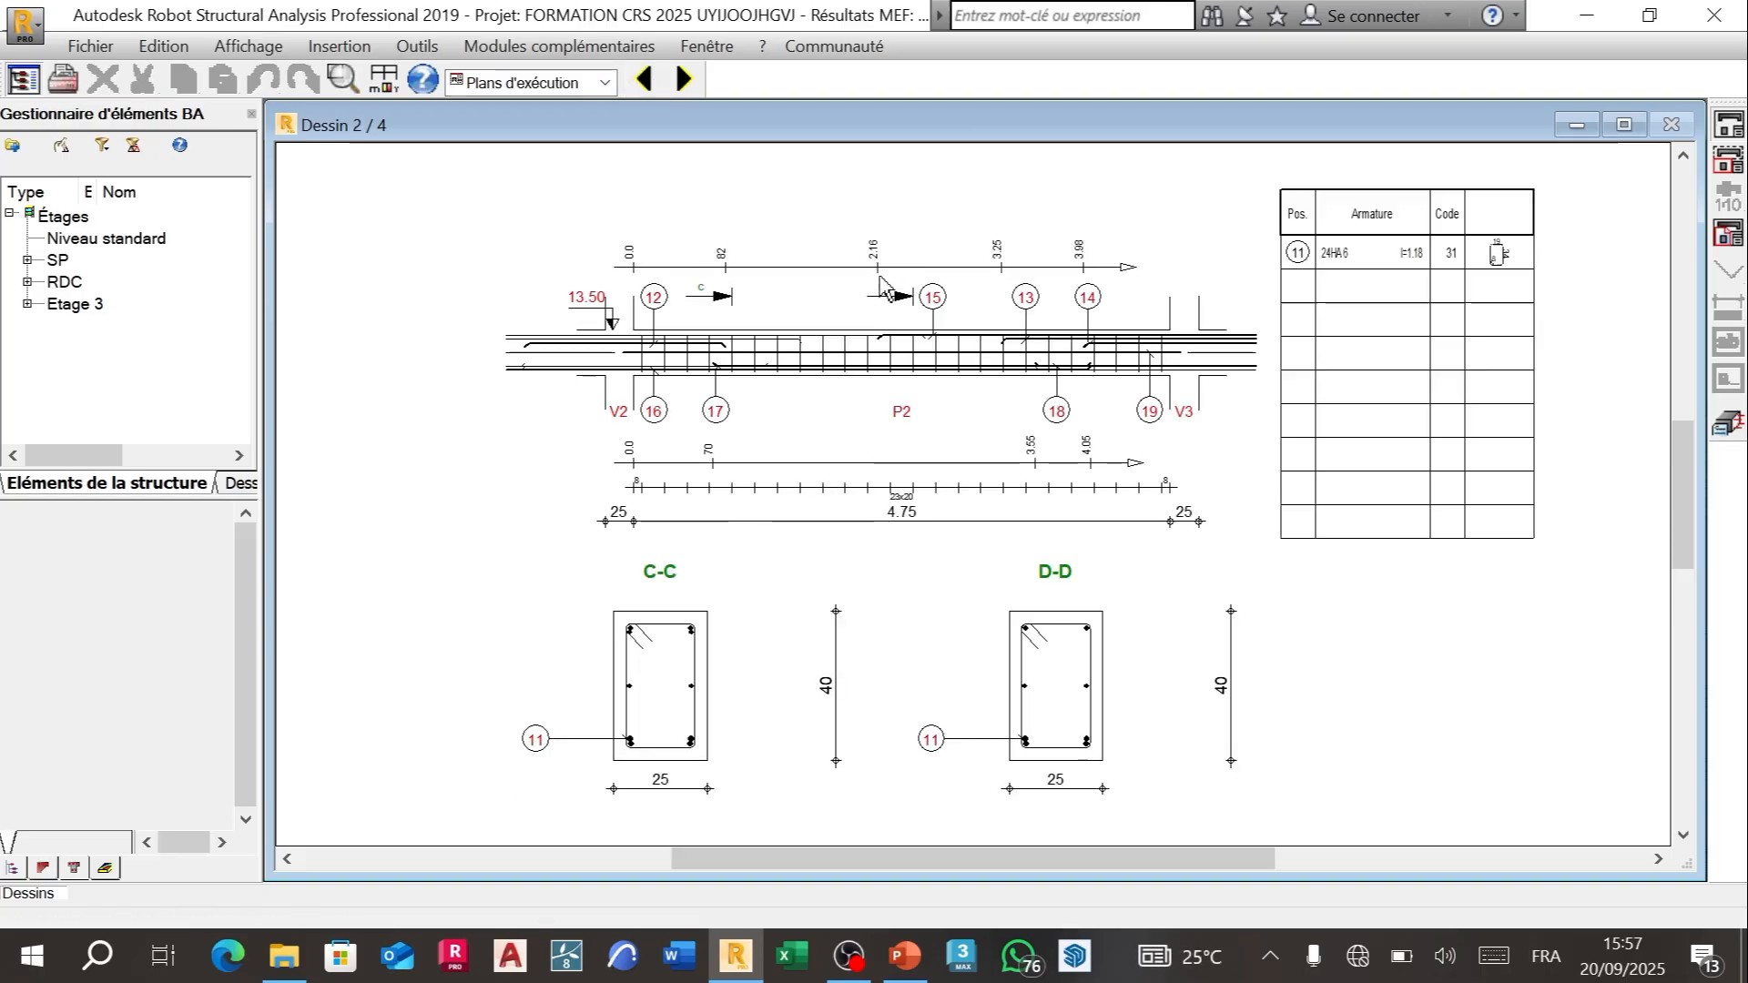
{"action": "scroll", "coordinate": [748, 280], "scroll_direction": "down", "scroll_amount": 1}
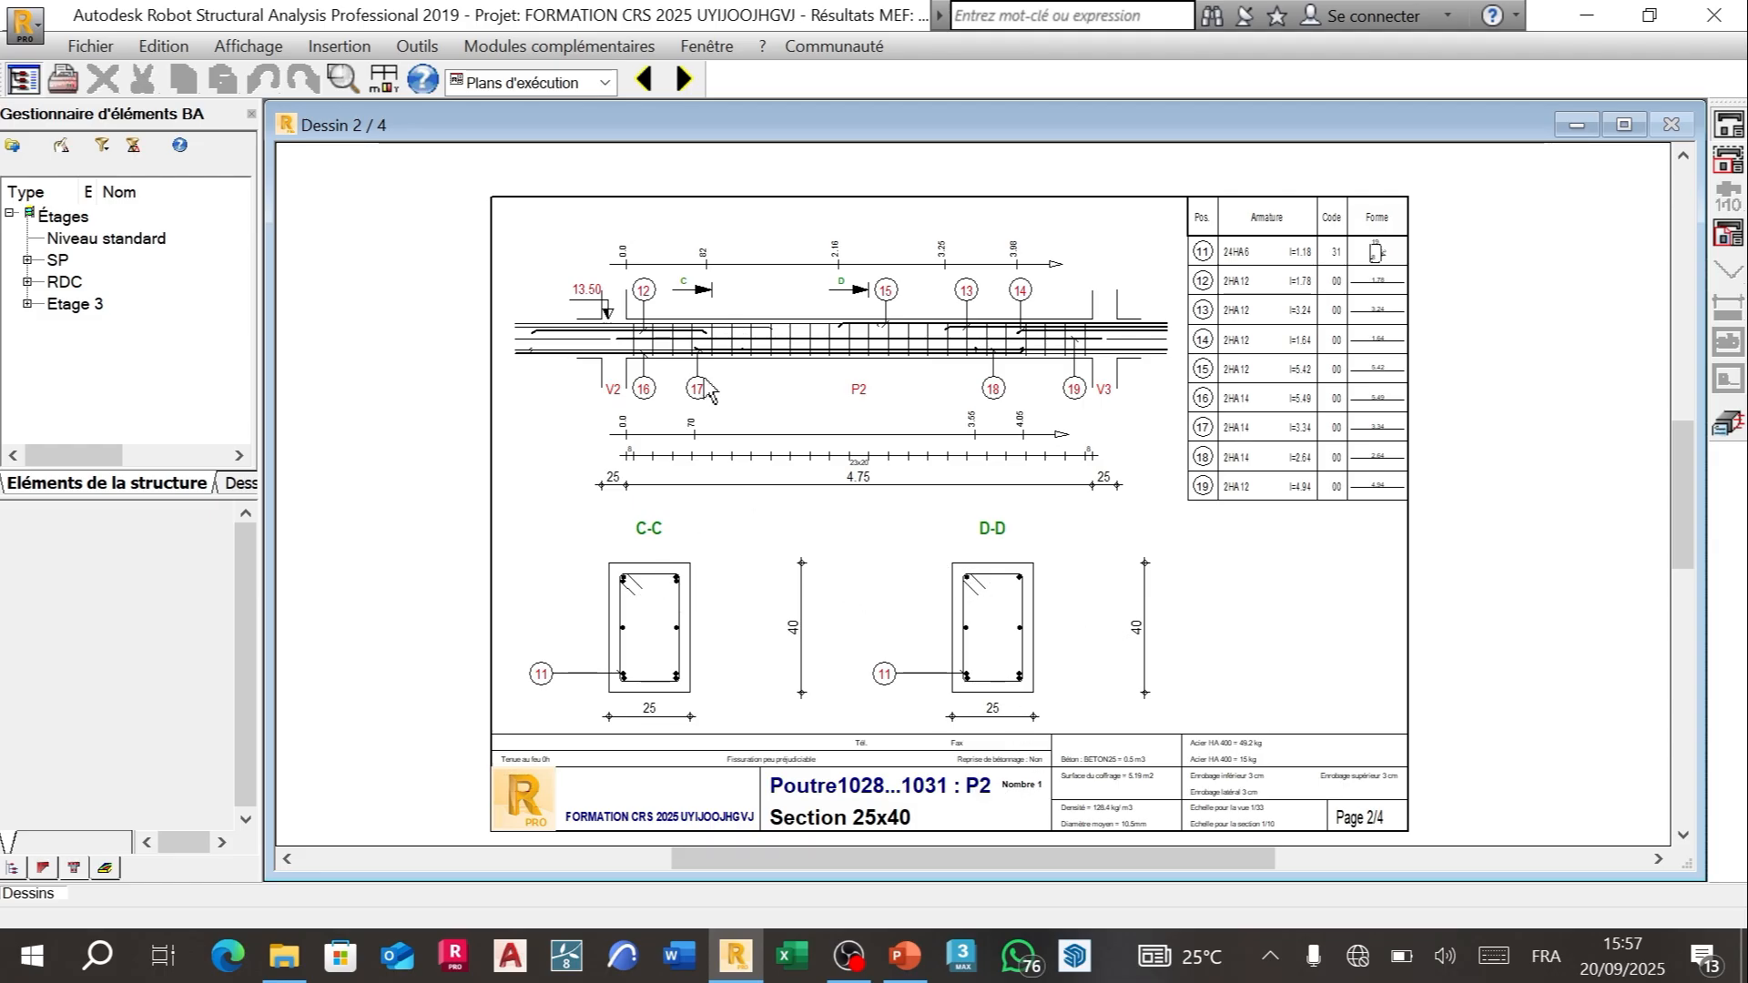
{"action": "scroll", "coordinate": [708, 391], "scroll_direction": "up", "scroll_amount": 1}
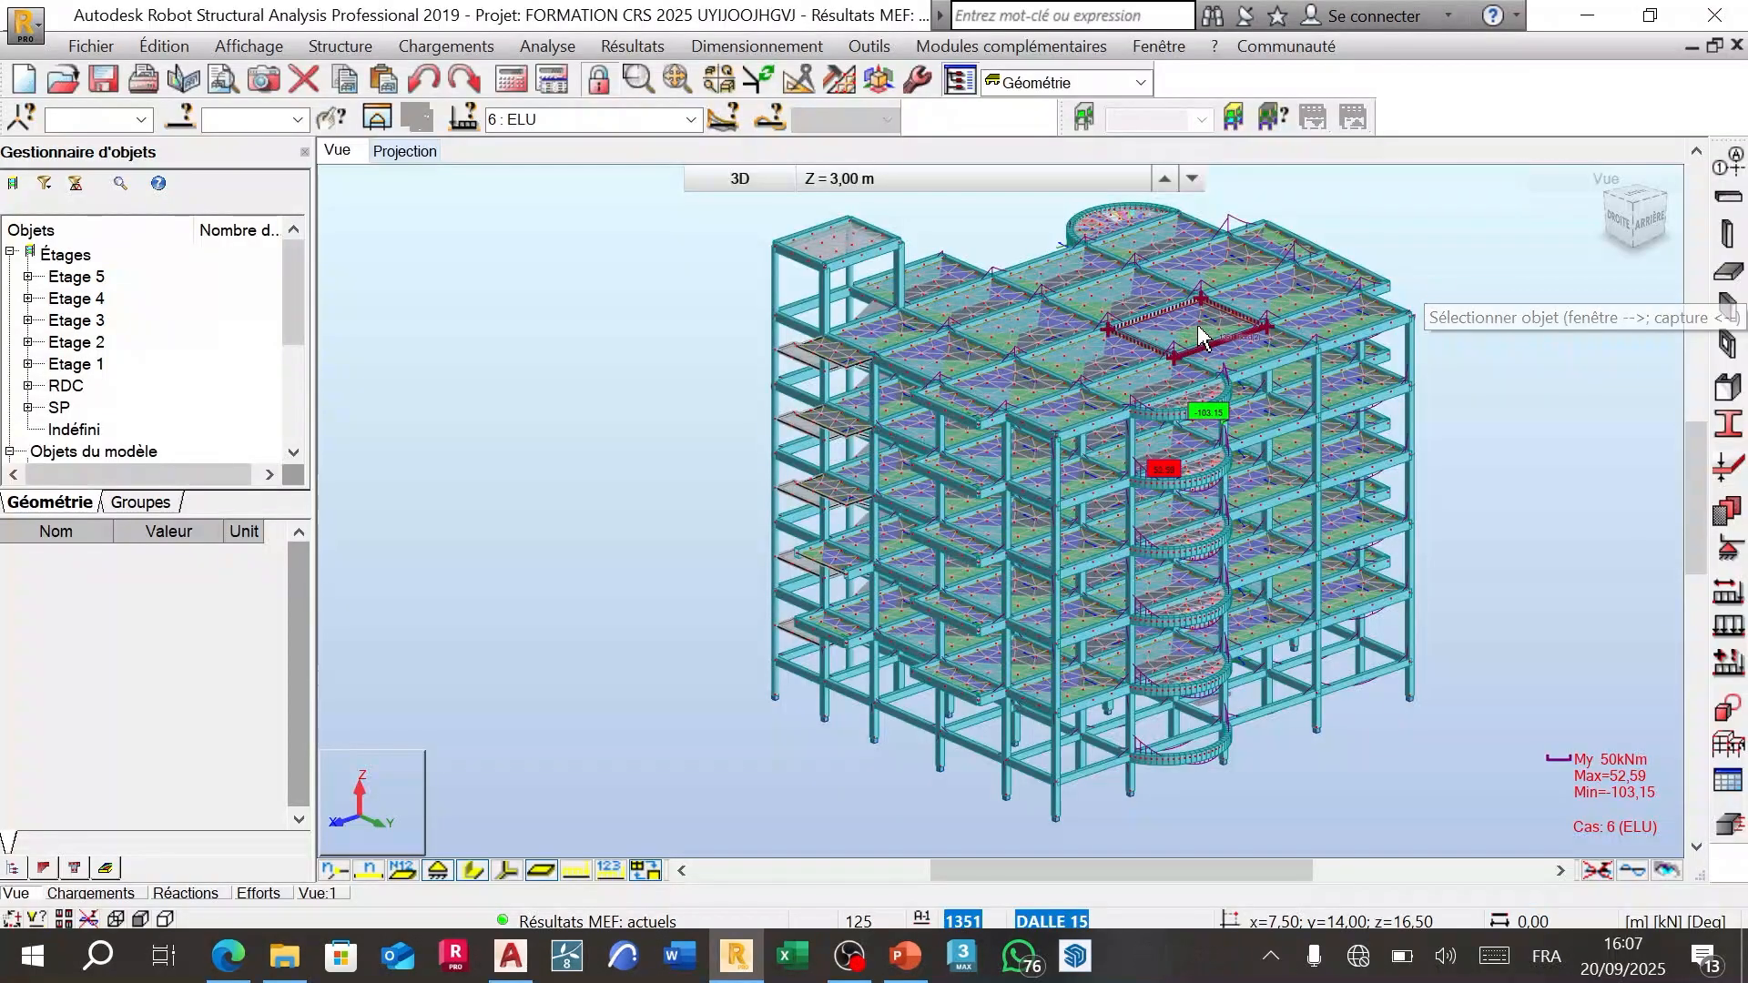
Step: Examine the whole building model in 3D from several angles, including its curved balconies, stairs and ELU bending moment diagrams
{"action": "scroll", "coordinate": [1091, 364], "scroll_direction": "down", "scroll_amount": 3}
{"action": "scroll", "coordinate": [1364, 364], "scroll_direction": "up", "scroll_amount": 4}
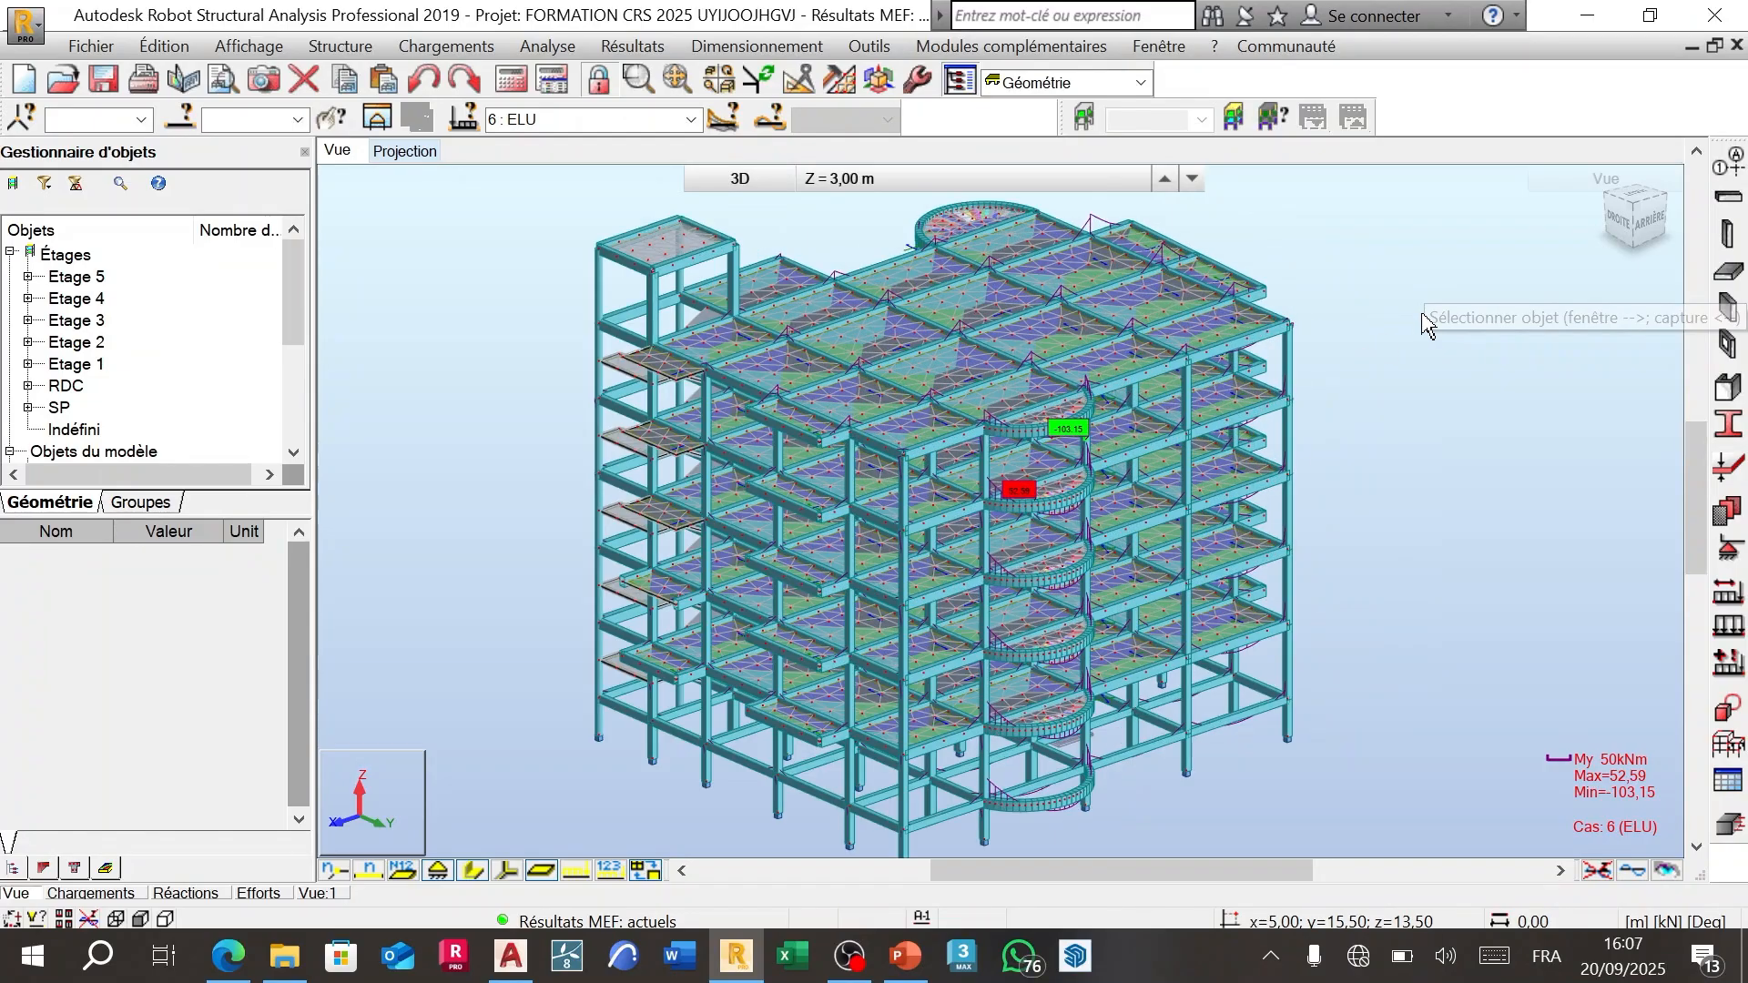
{"action": "right_click", "coordinate": [1418, 387]}
{"action": "left_click", "coordinate": [1393, 488]}
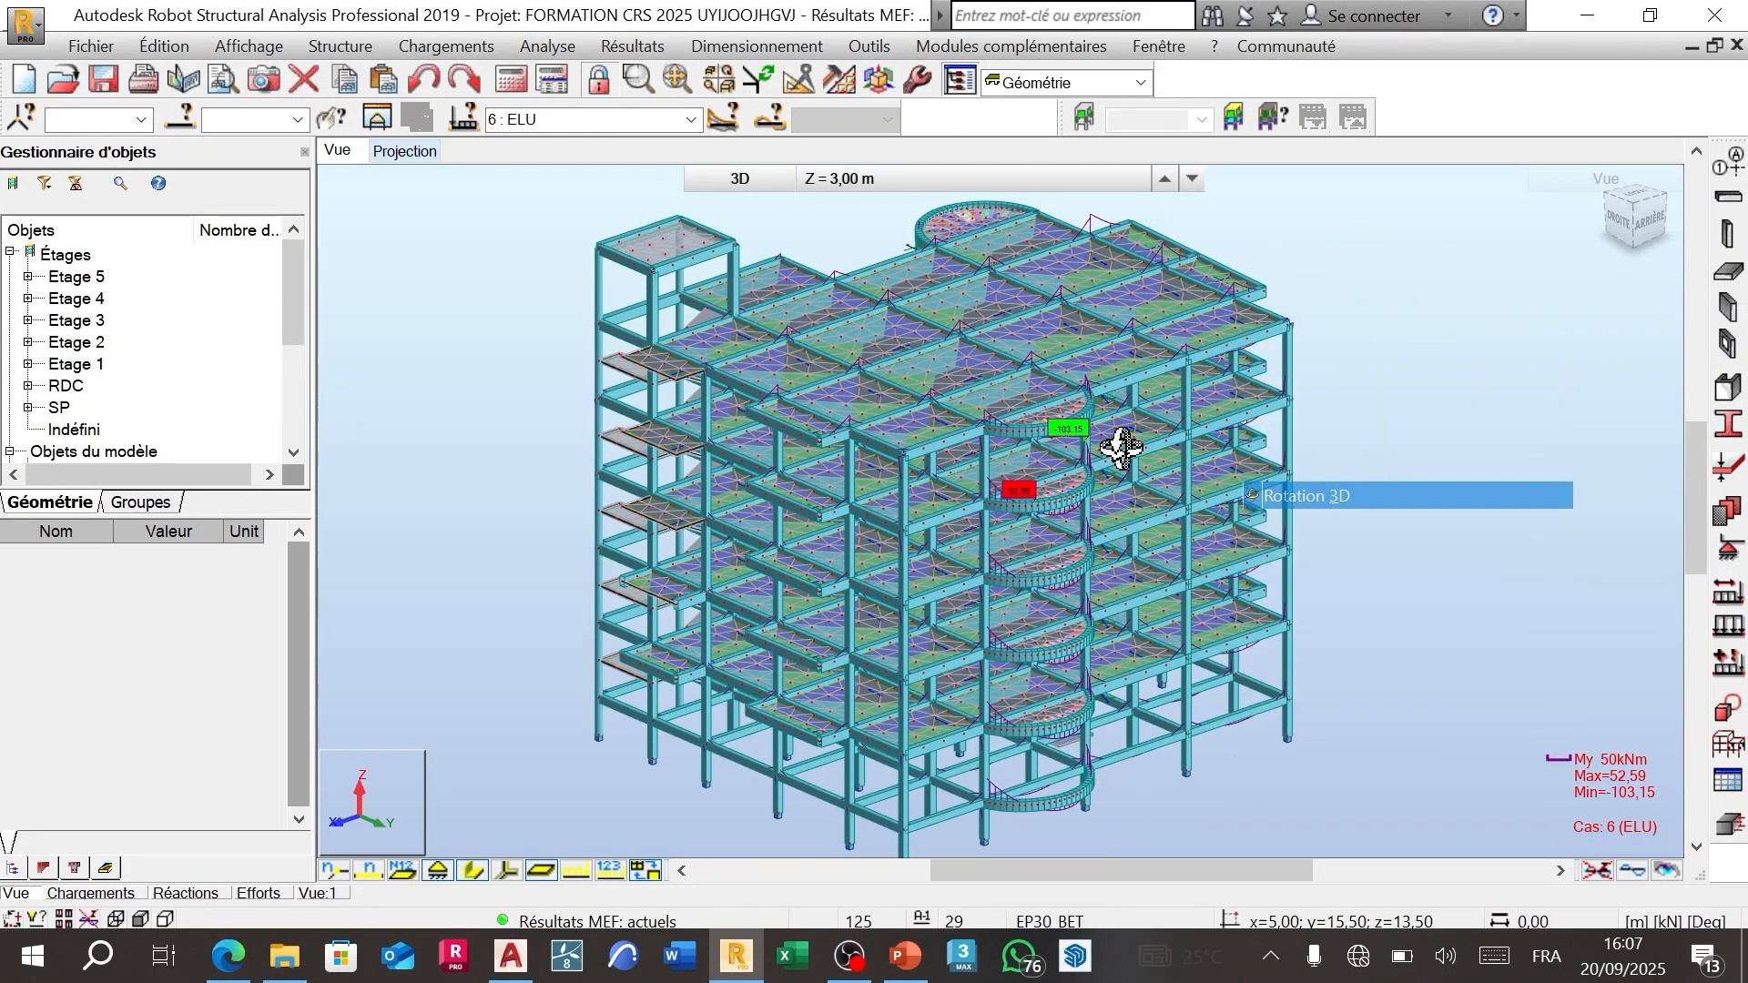
{"action": "mouse_move", "coordinate": [1120, 449]}
{"action": "left_mouse_down"}
{"action": "mouse_move", "coordinate": [827, 440]}
{"action": "mouse_move", "coordinate": [952, 445]}
{"action": "mouse_move", "coordinate": [991, 340]}
{"action": "mouse_move", "coordinate": [930, 491]}
{"action": "mouse_move", "coordinate": [1186, 495]}
{"action": "left_mouse_up"}
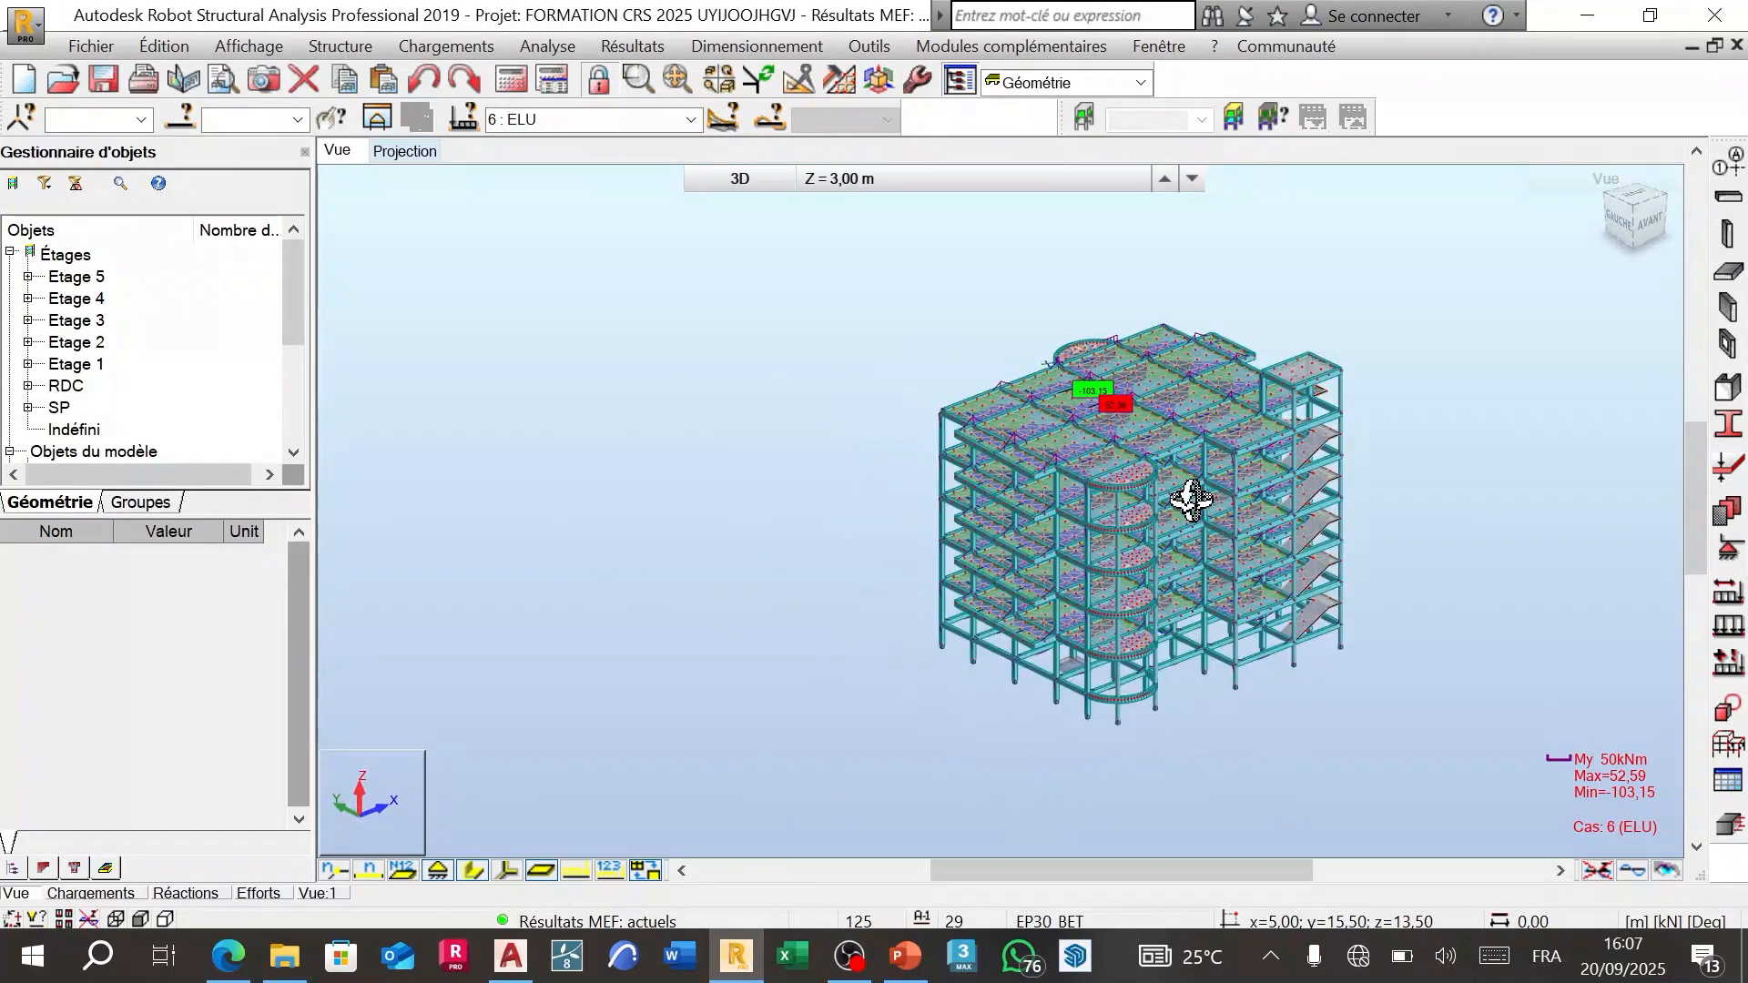
{"action": "scroll", "coordinate": [1197, 455], "scroll_direction": "up", "scroll_amount": 1}
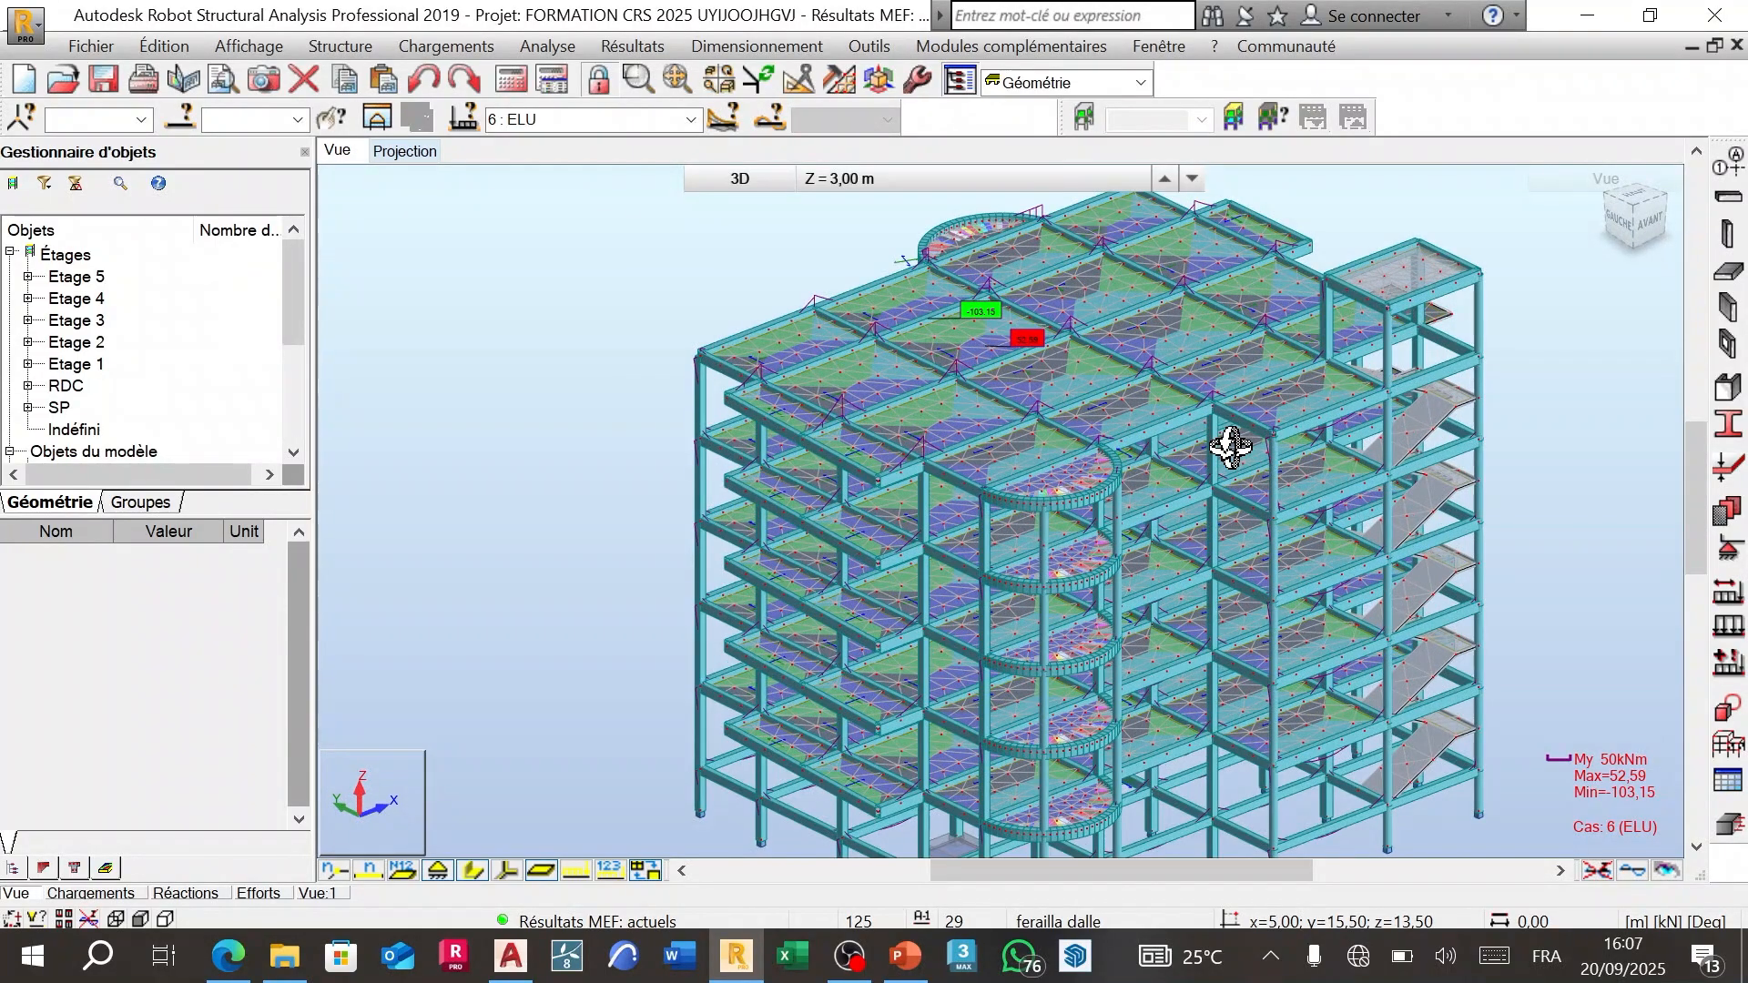
{"action": "left_click_drag", "start_coordinate": [1256, 444], "coordinate": [1030, 454]}
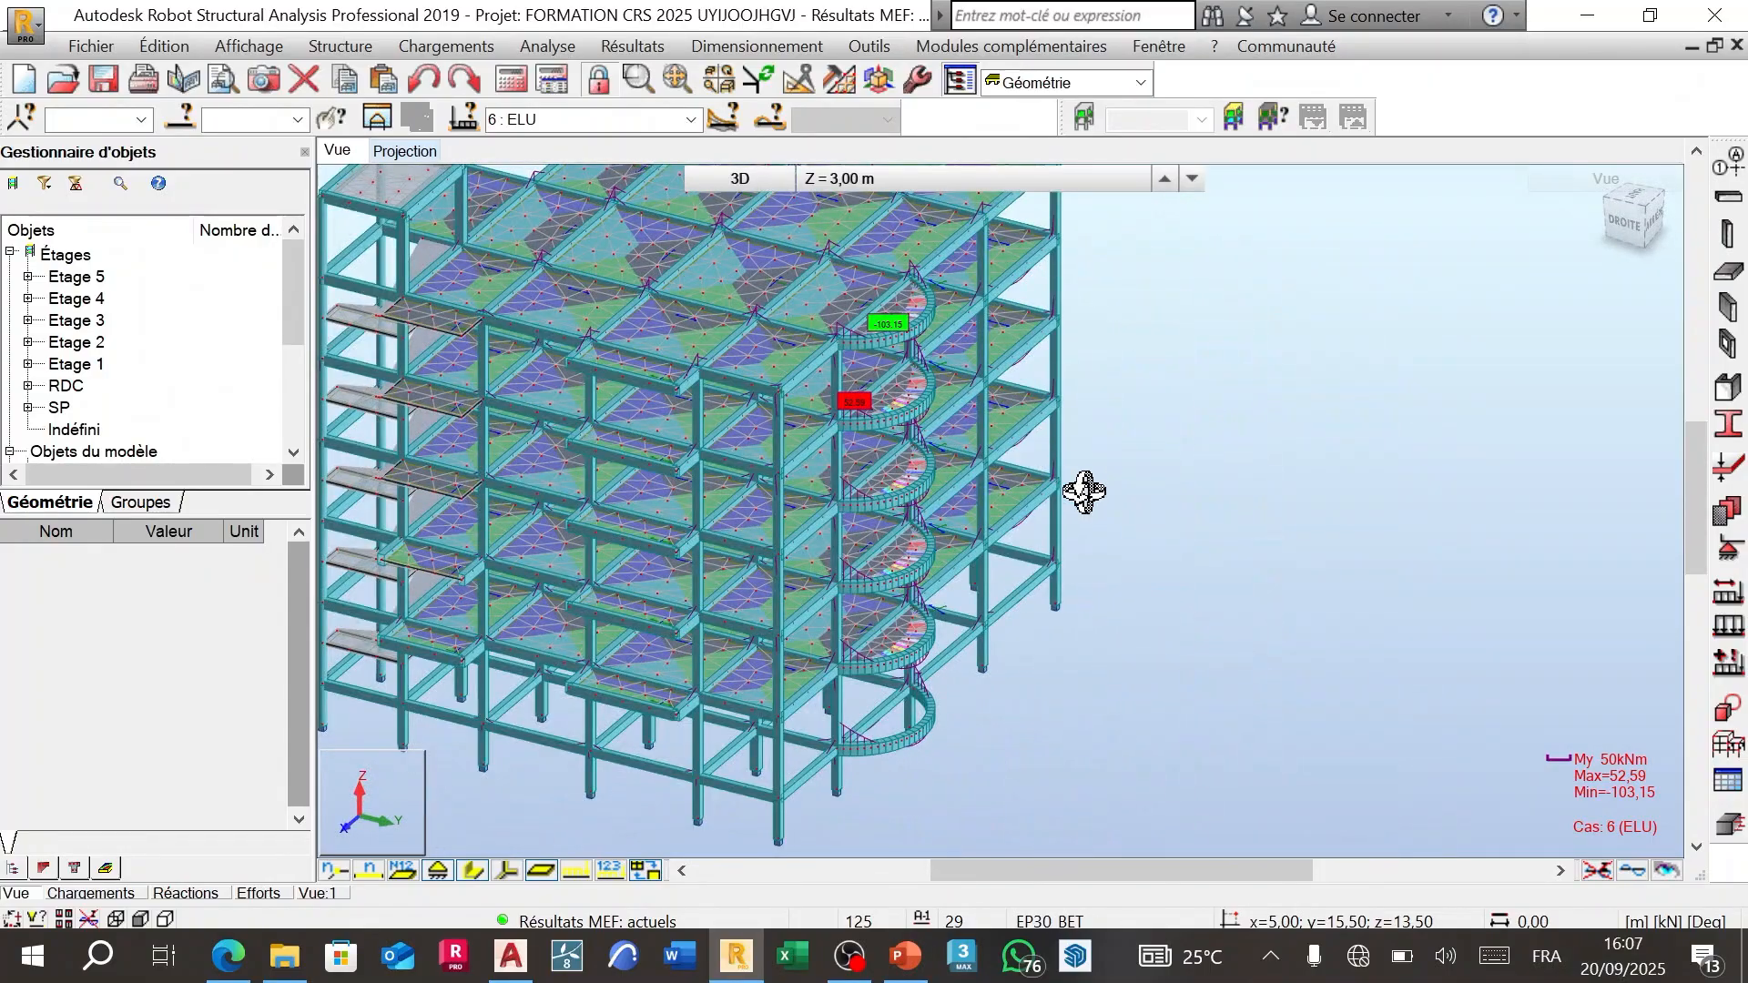
{"action": "scroll", "coordinate": [1083, 492], "scroll_direction": "down", "scroll_amount": 1}
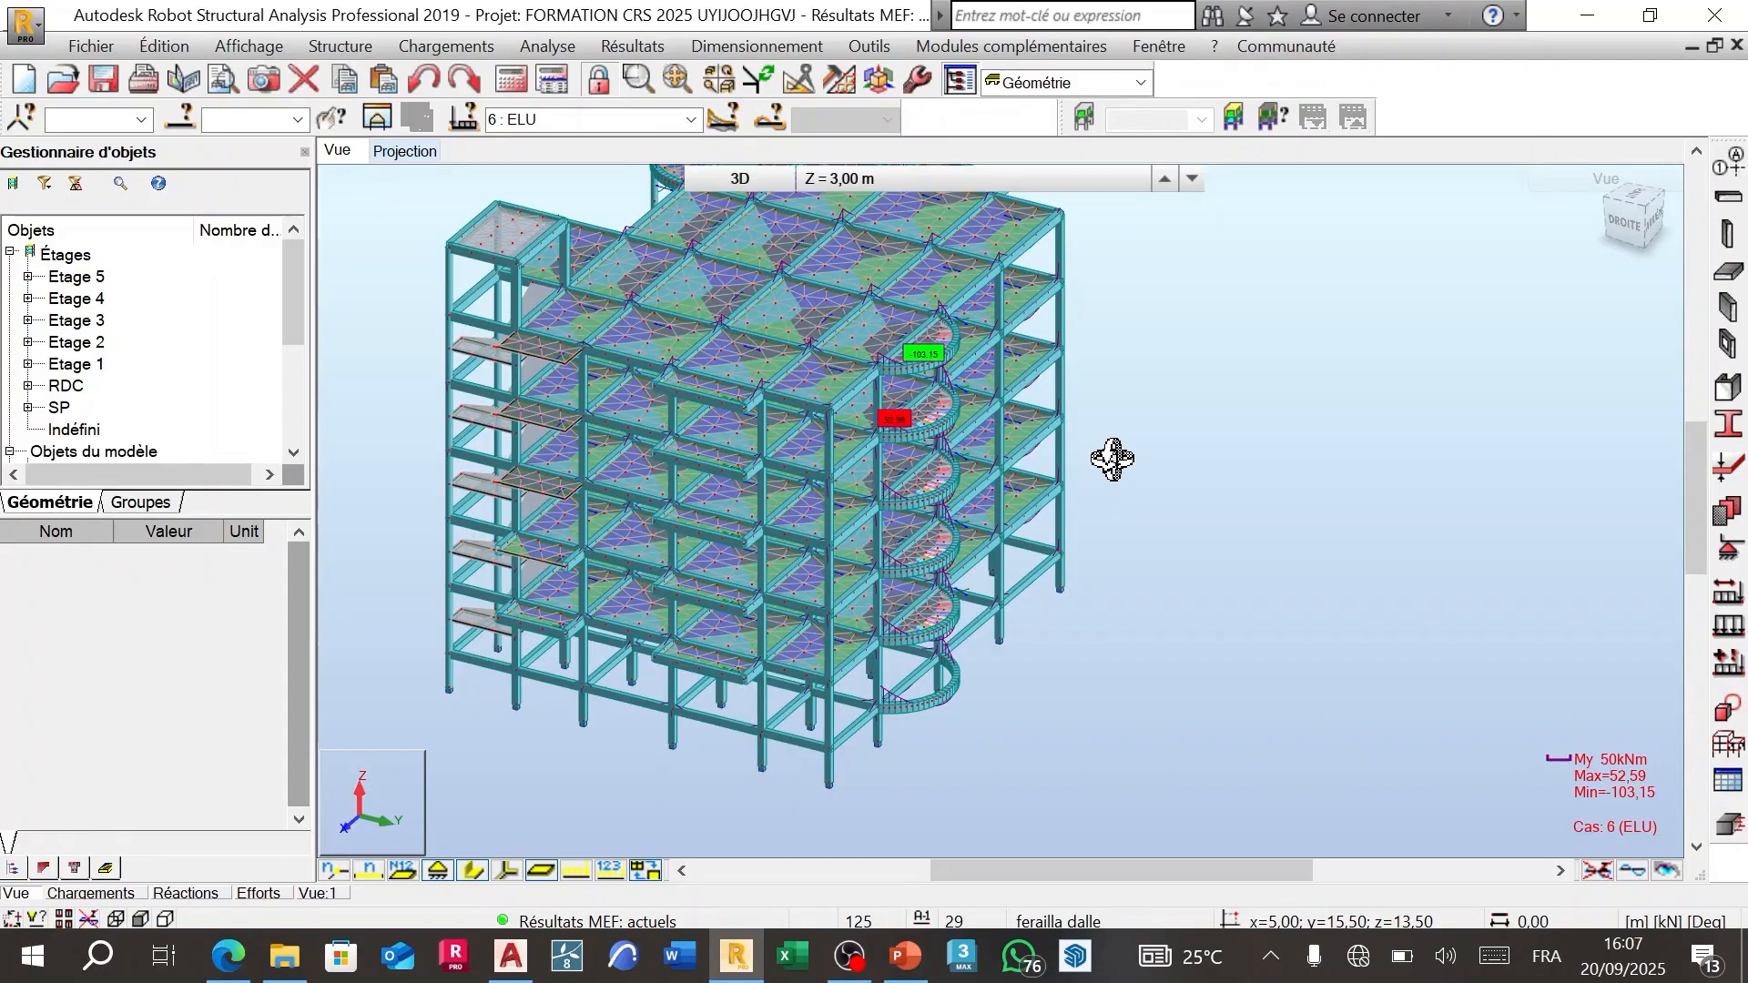
{"action": "scroll", "coordinate": [1112, 453], "scroll_direction": "down", "scroll_amount": 1}
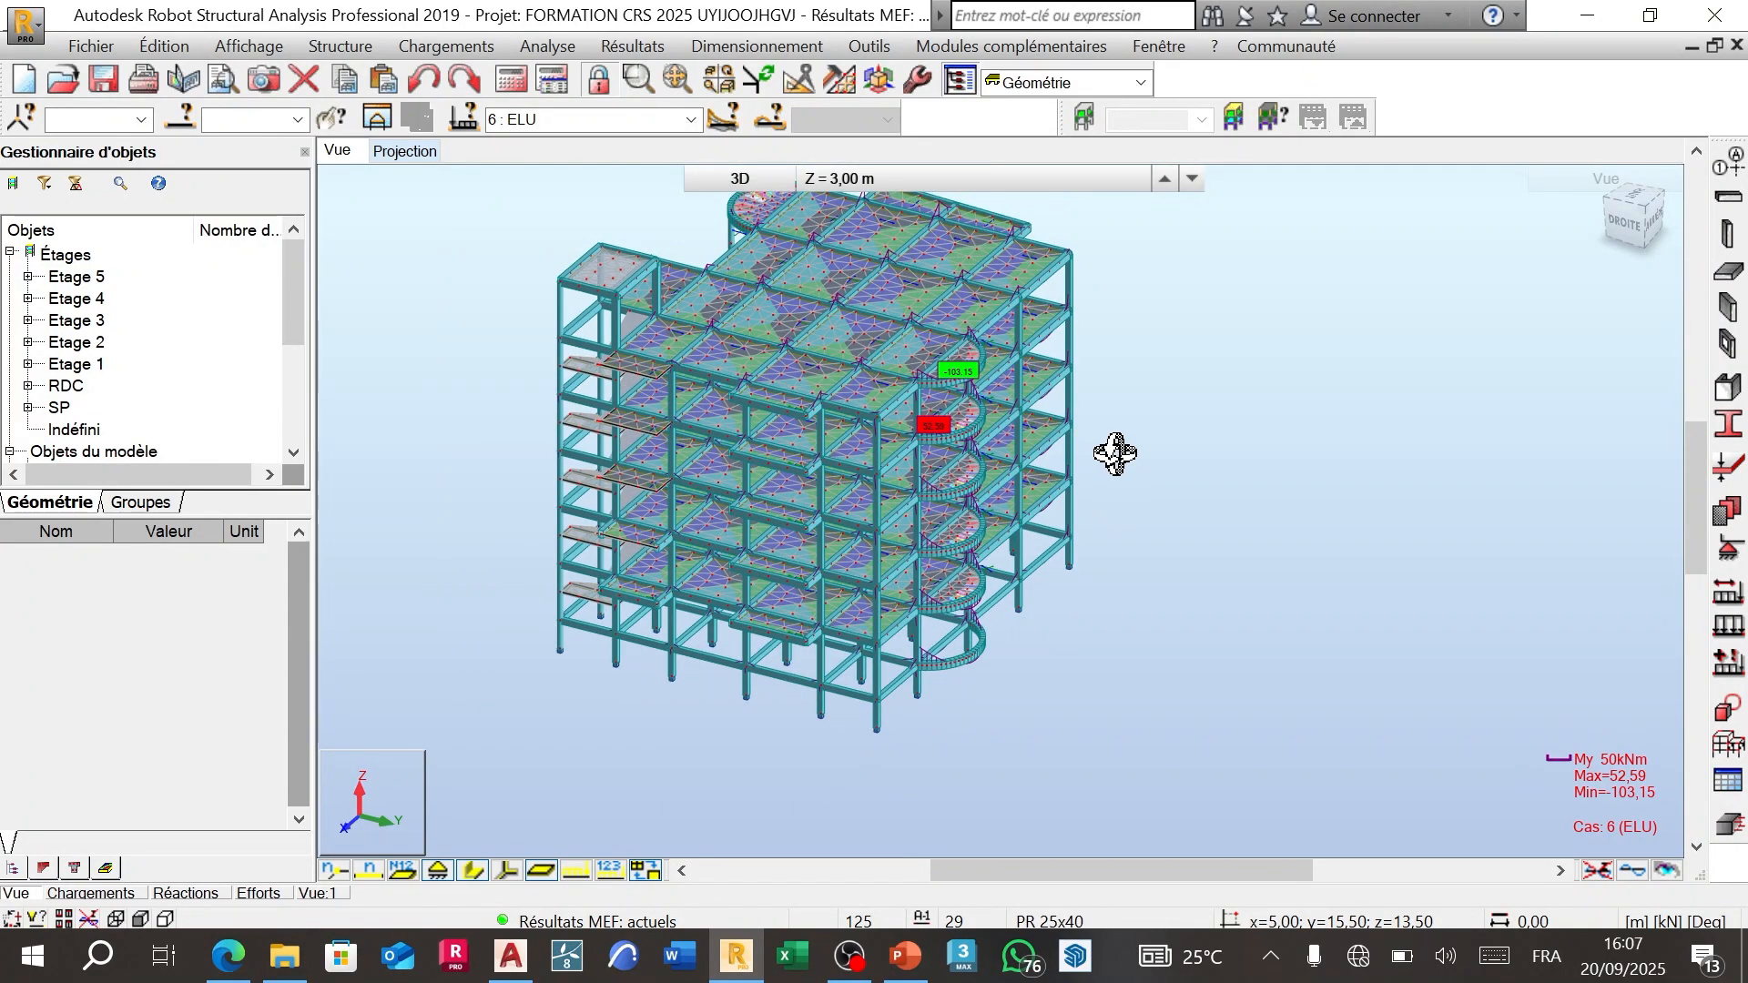
{"action": "scroll", "coordinate": [1115, 452], "scroll_direction": "down", "scroll_amount": 1}
{"action": "scroll", "coordinate": [992, 273], "scroll_direction": "up", "scroll_amount": 2}
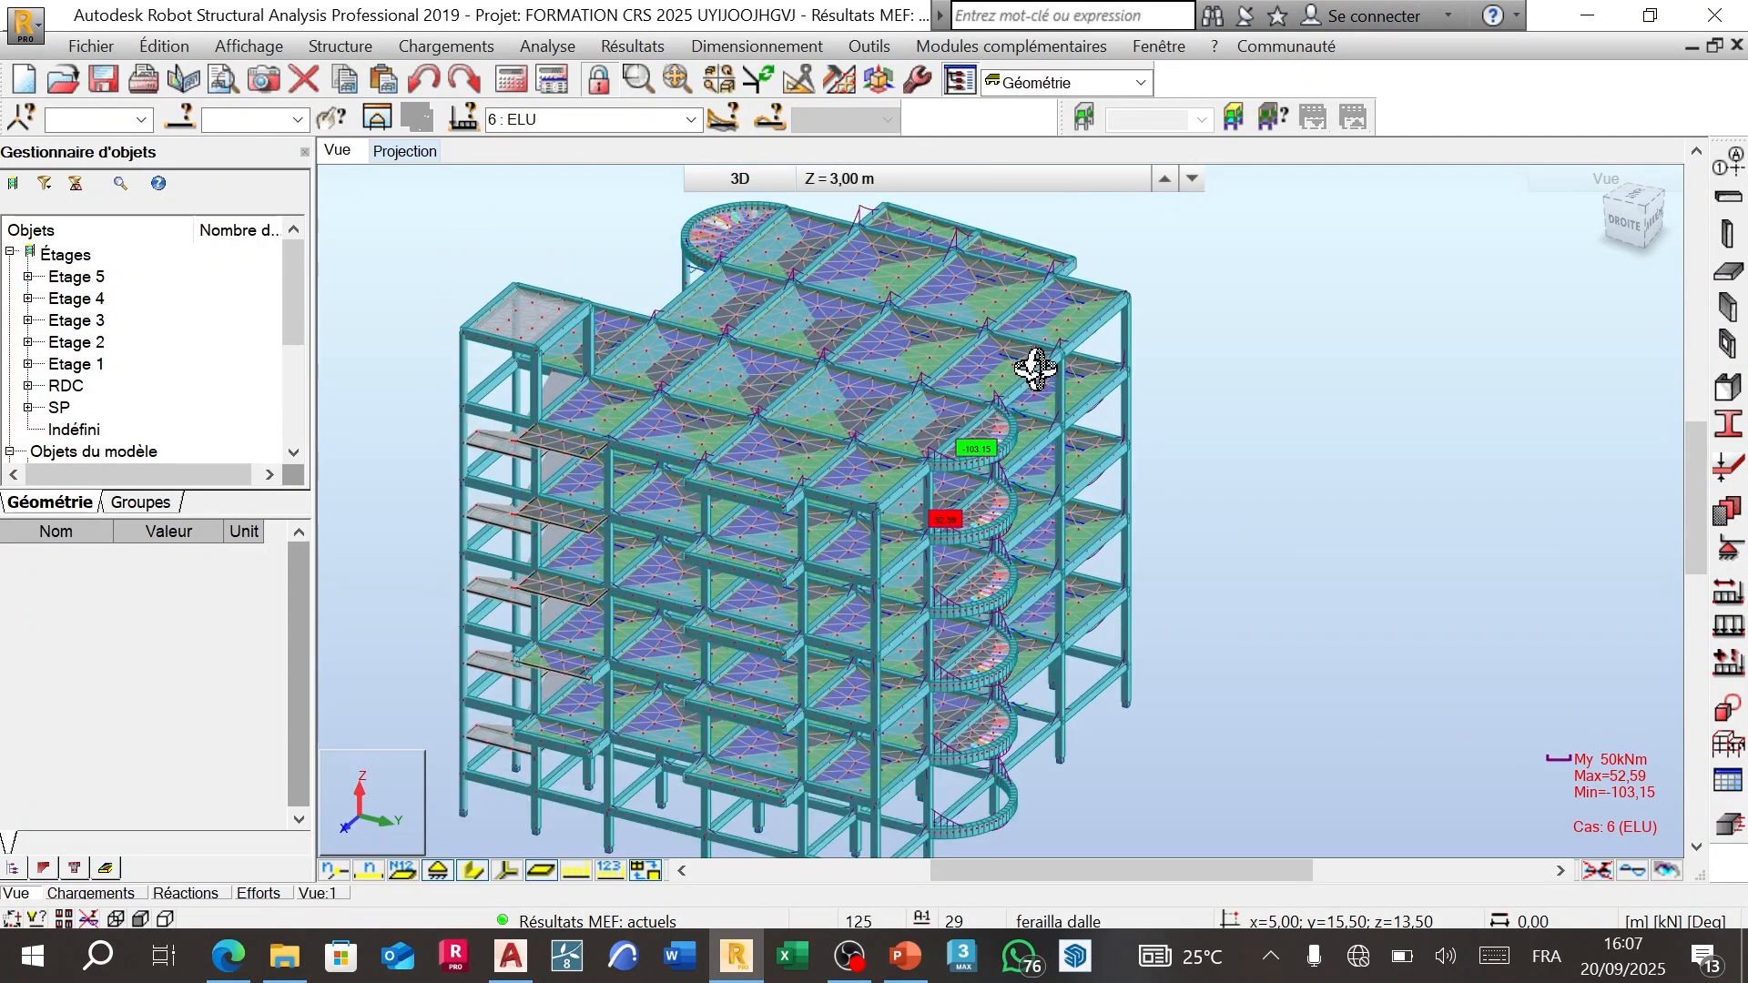
{"action": "middle_click_drag", "start_coordinate": [1048, 416], "coordinate": [967, 394], "text": "shift"}
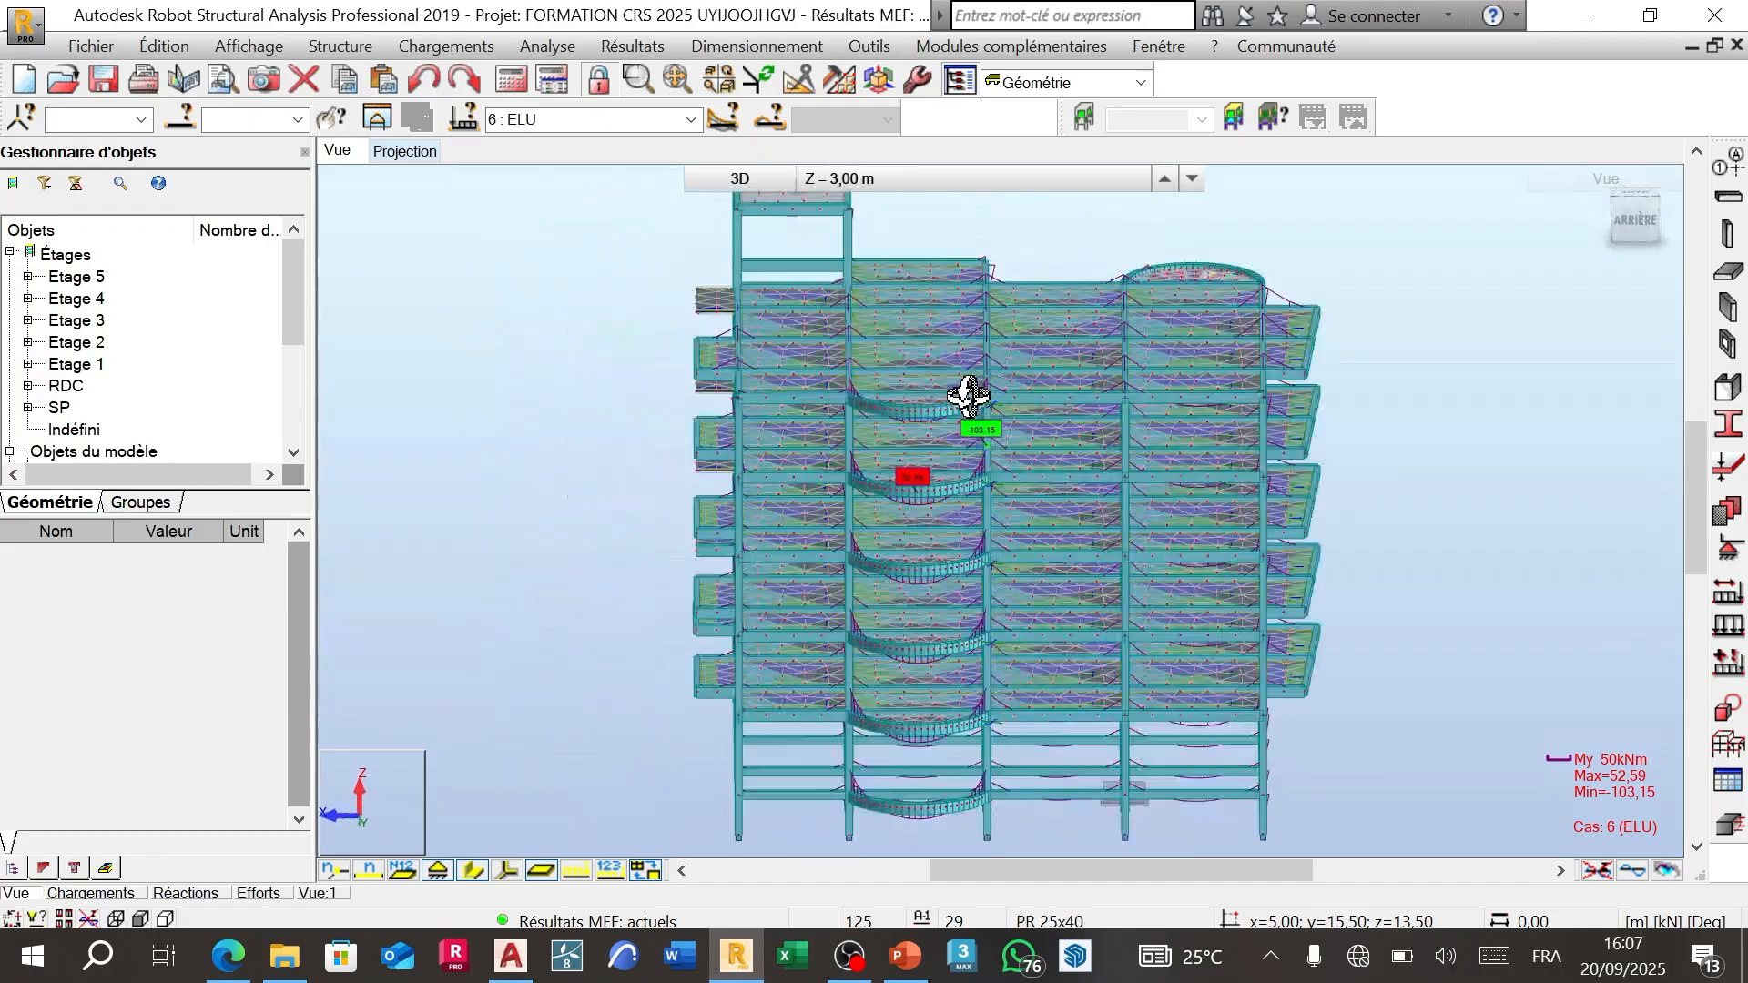
{"action": "scroll", "coordinate": [907, 498], "scroll_direction": "up", "scroll_amount": 5}
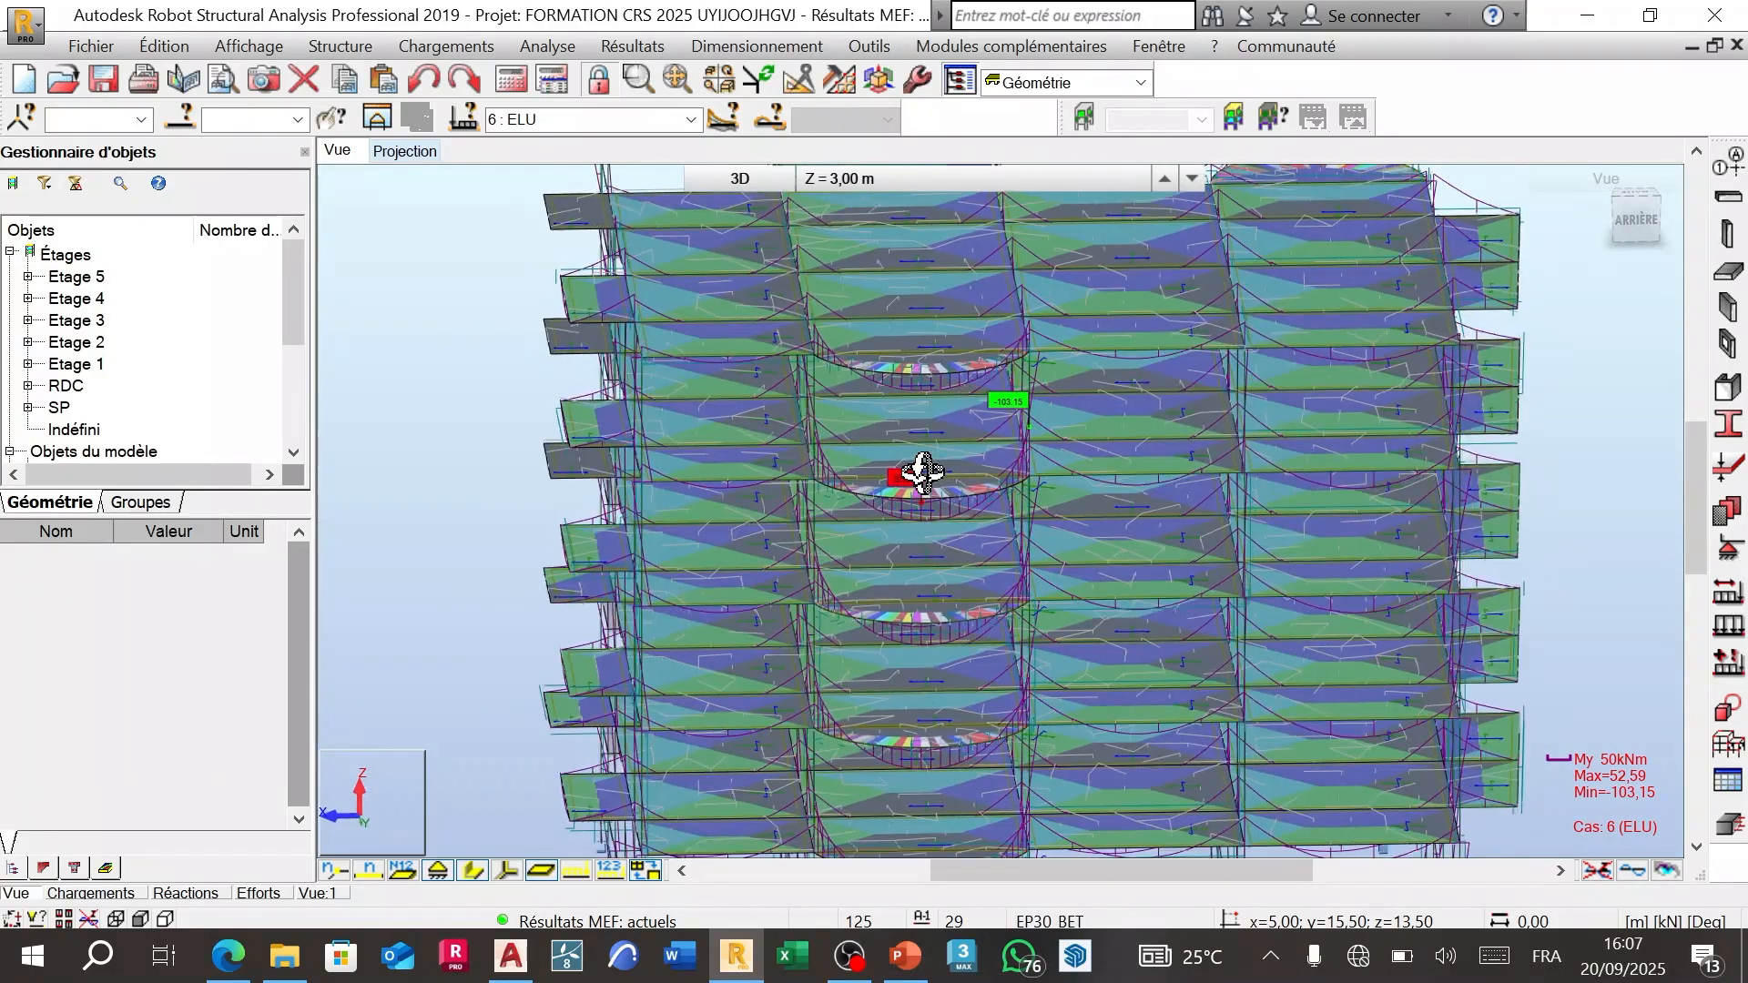
{"action": "middle_click_drag", "start_coordinate": [952, 469], "coordinate": [969, 473], "text": "shift"}
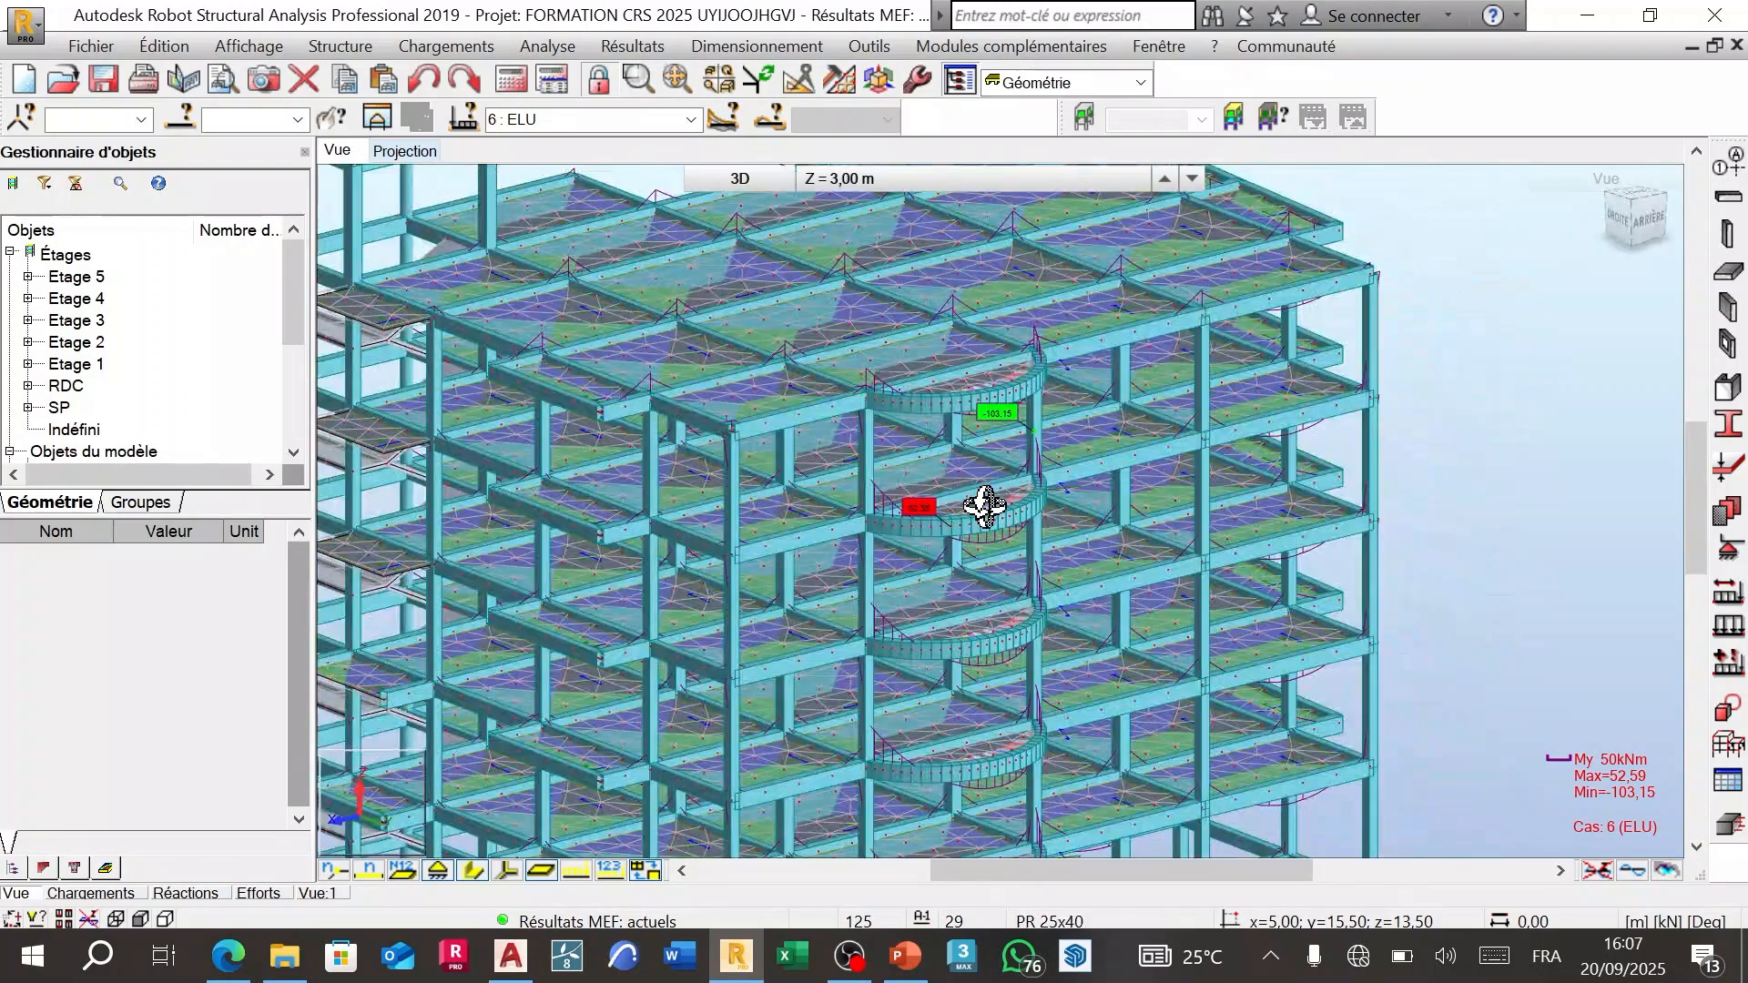
{"action": "scroll", "coordinate": [982, 508], "scroll_direction": "down", "scroll_amount": 4}
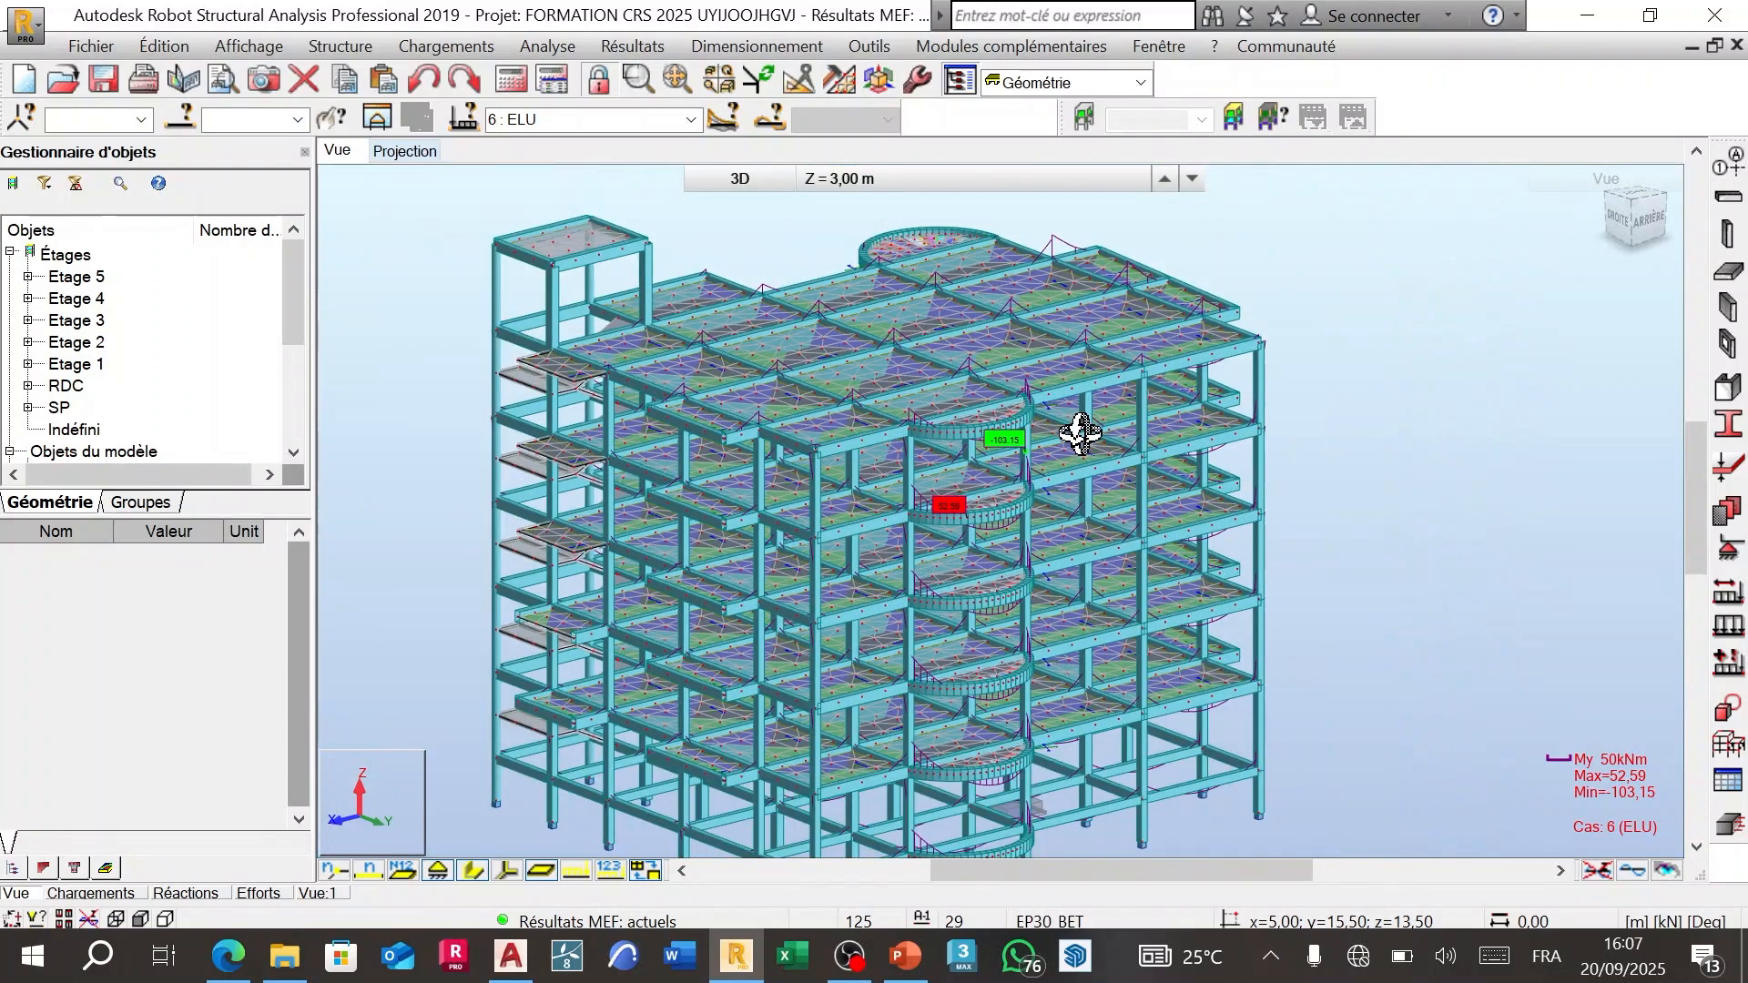